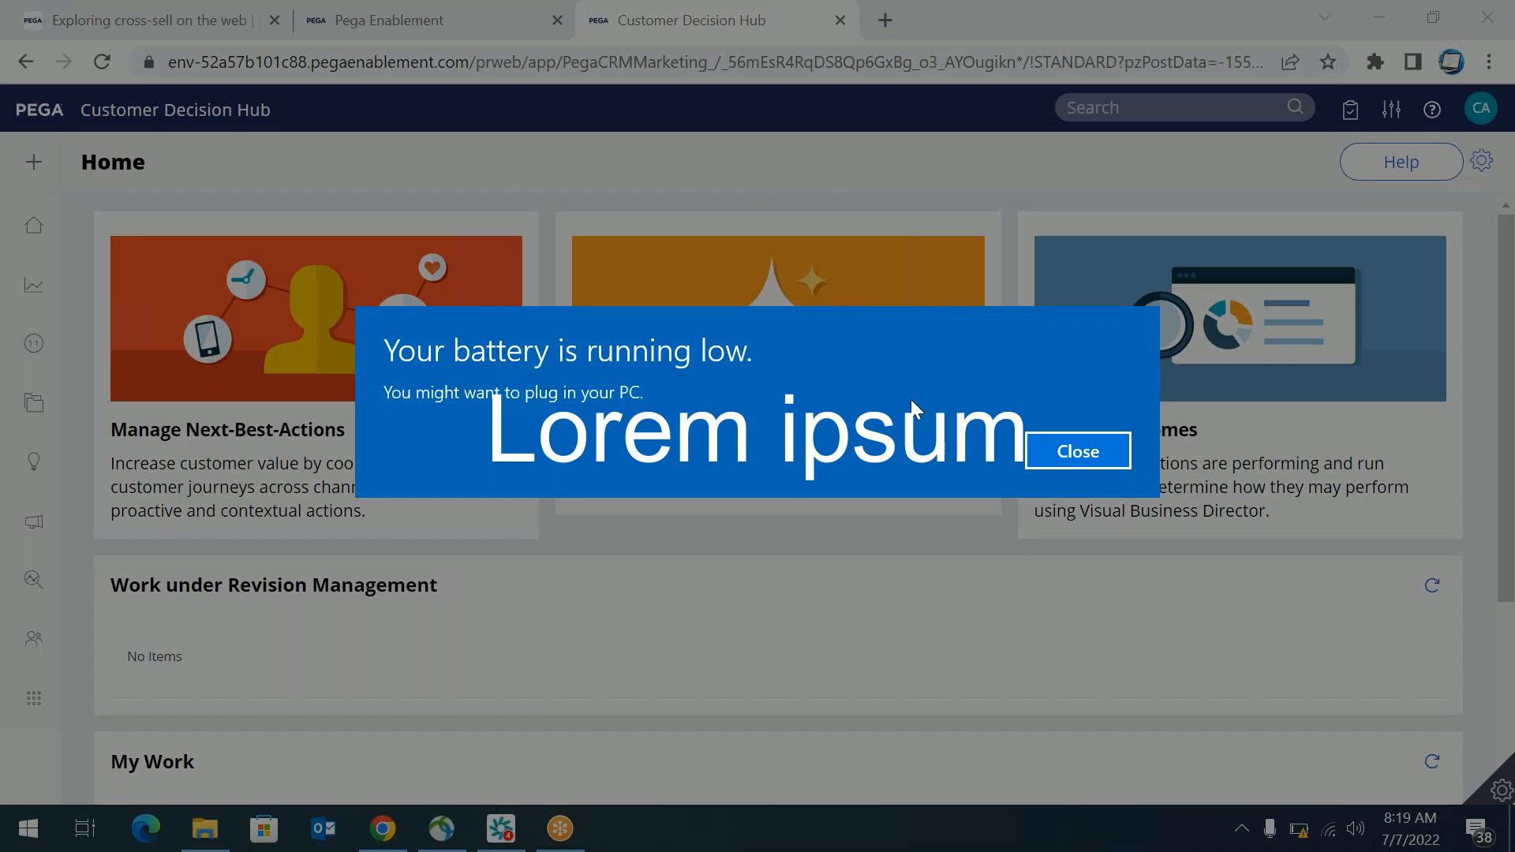
Step: Dismiss the low battery notice, open the Strategies list under Intelligence, and start a strategy with a new canvas
left_click(1081, 460)
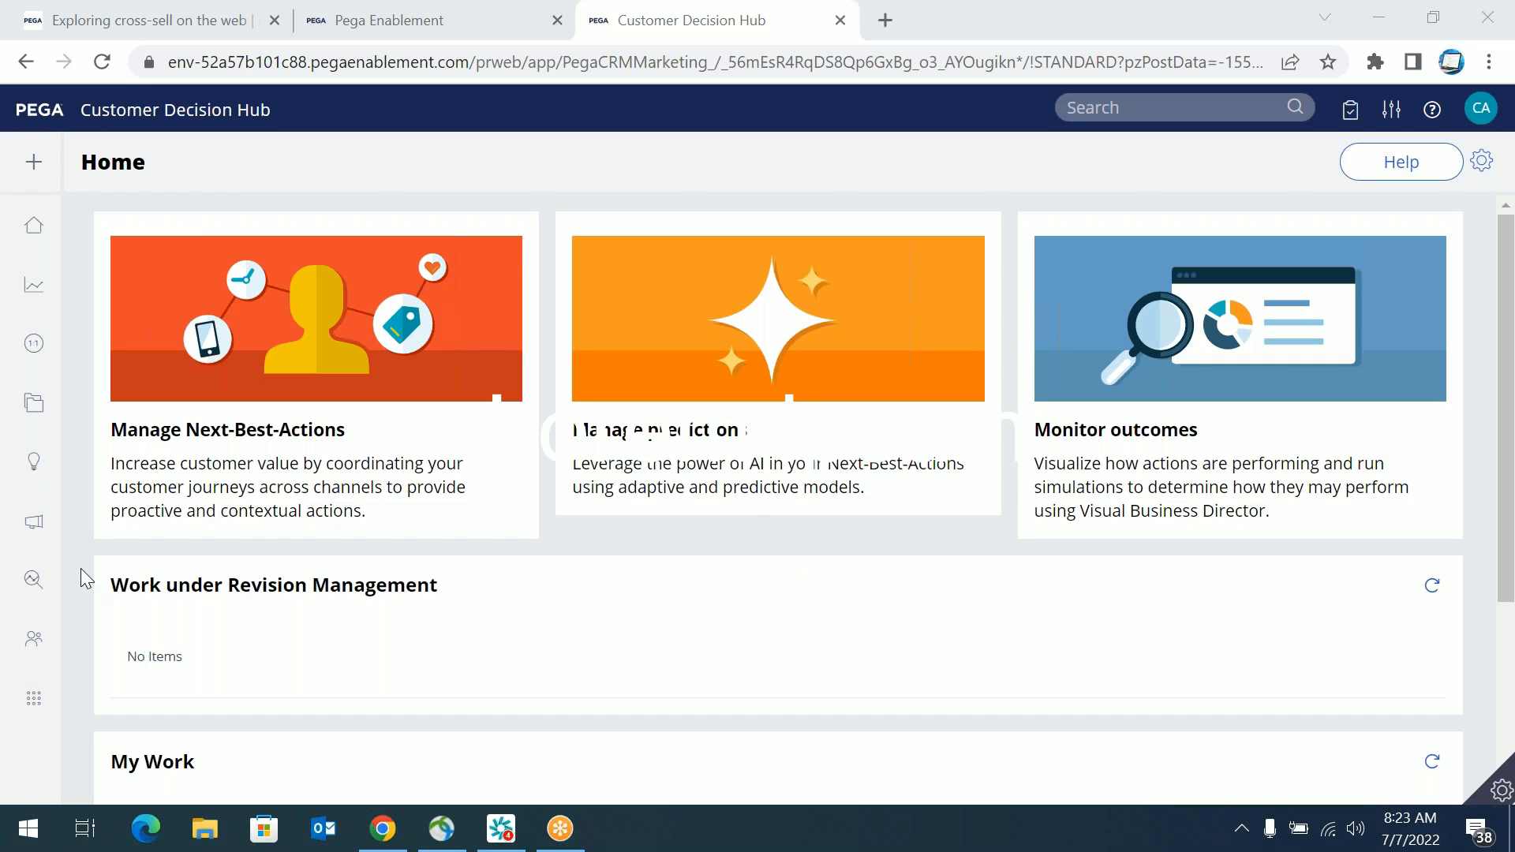
left_click(94, 445)
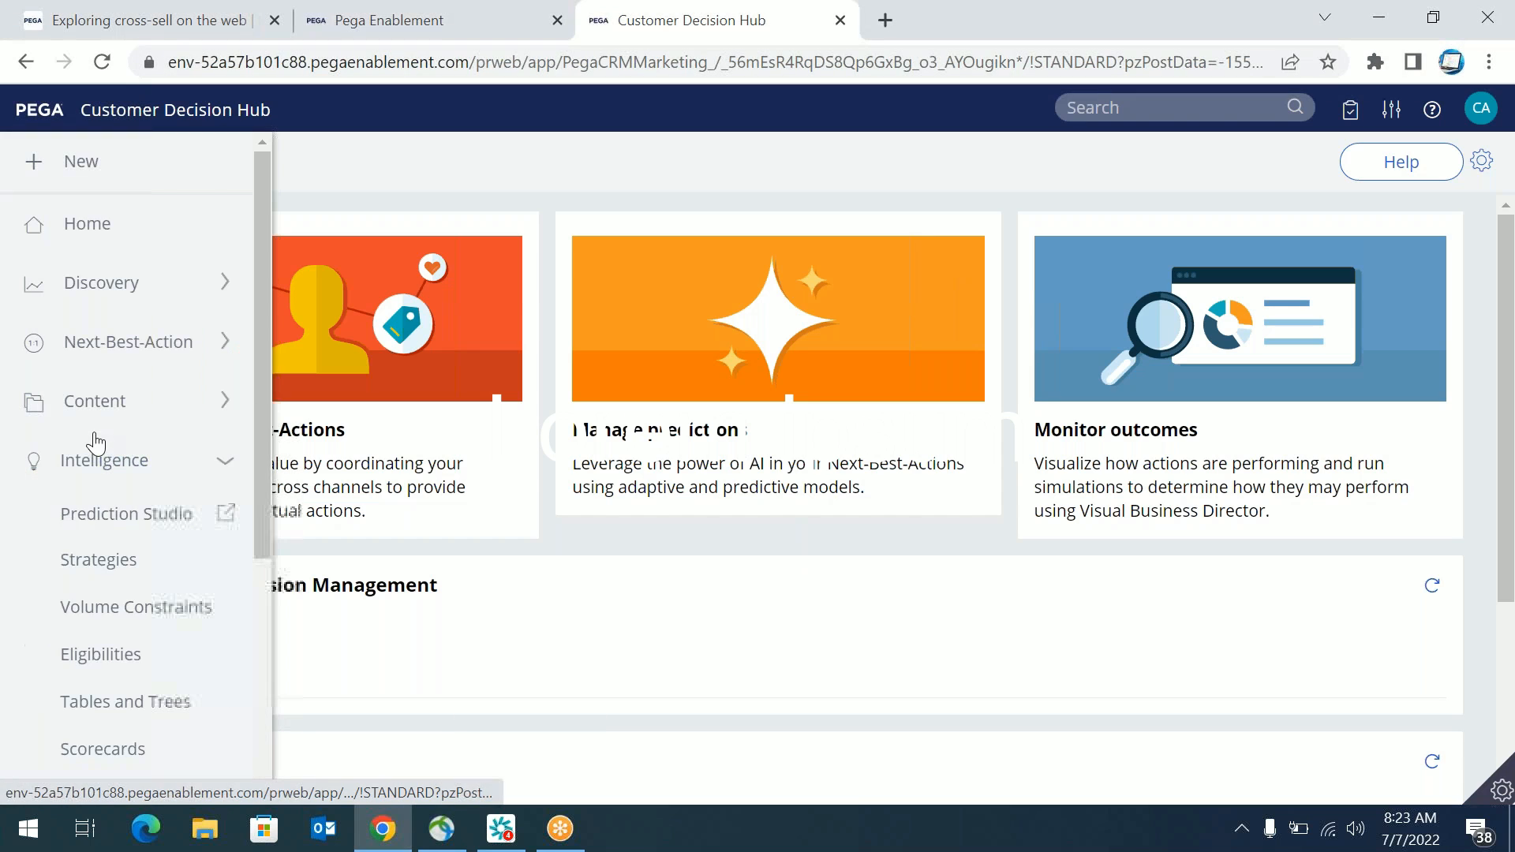
left_click(104, 582)
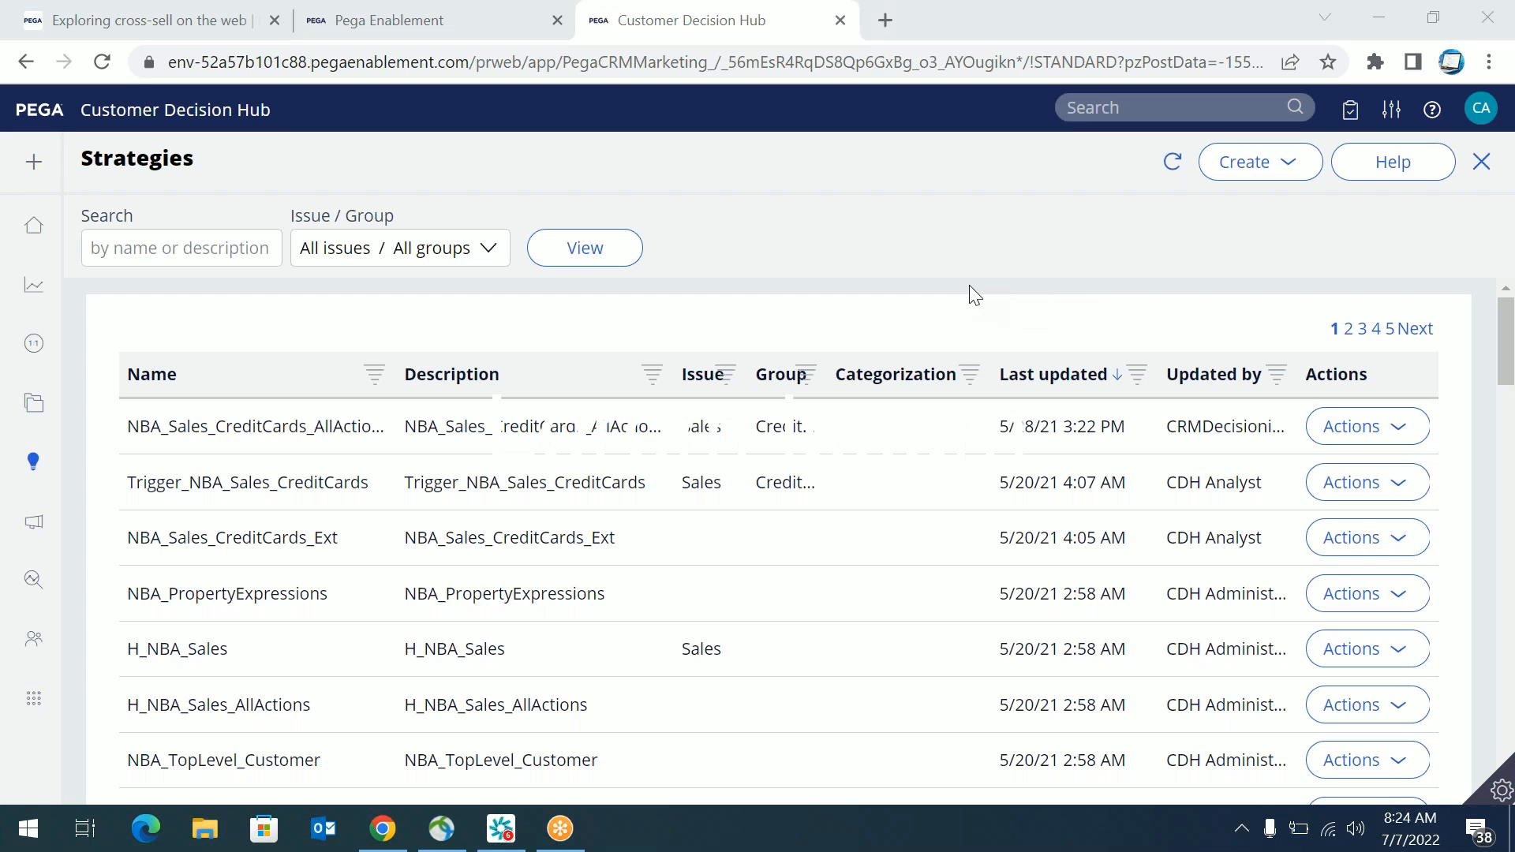
left_click(1258, 180)
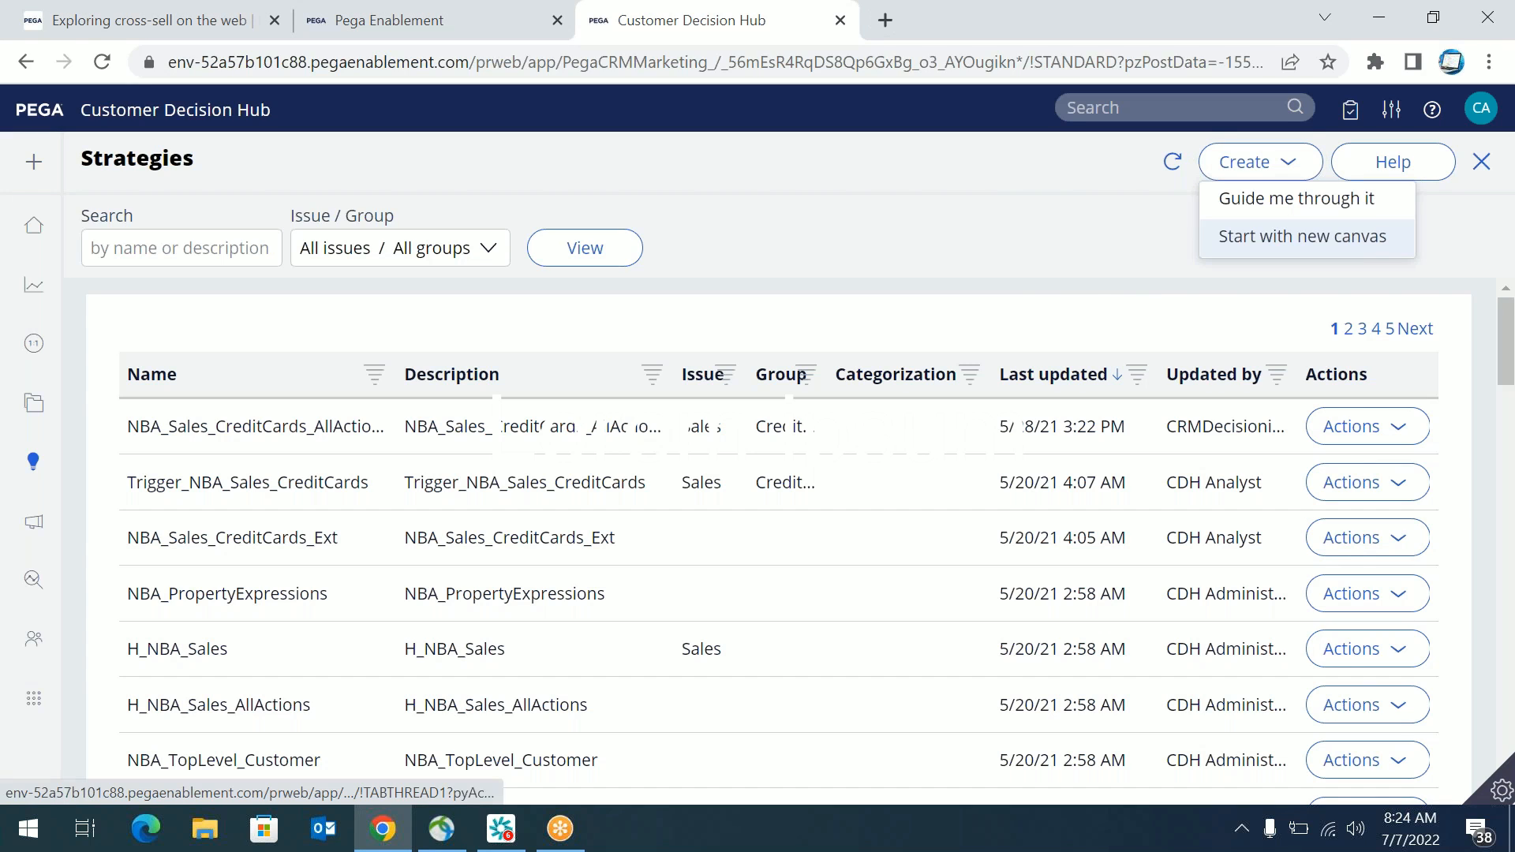
left_click(1240, 237)
key("ctrl+f")
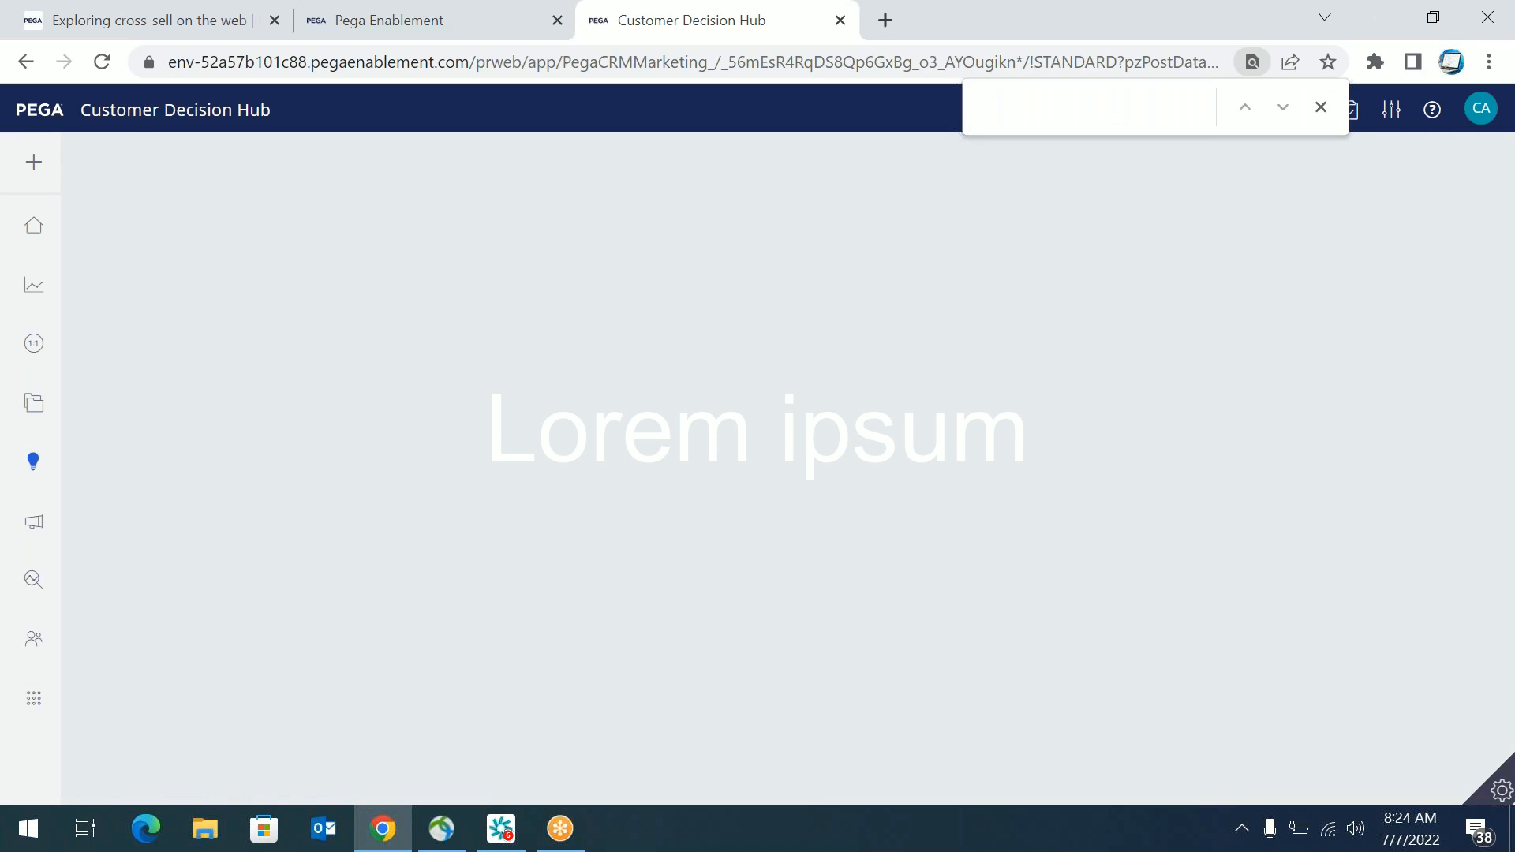
key("XF86MonBrightnessDown")
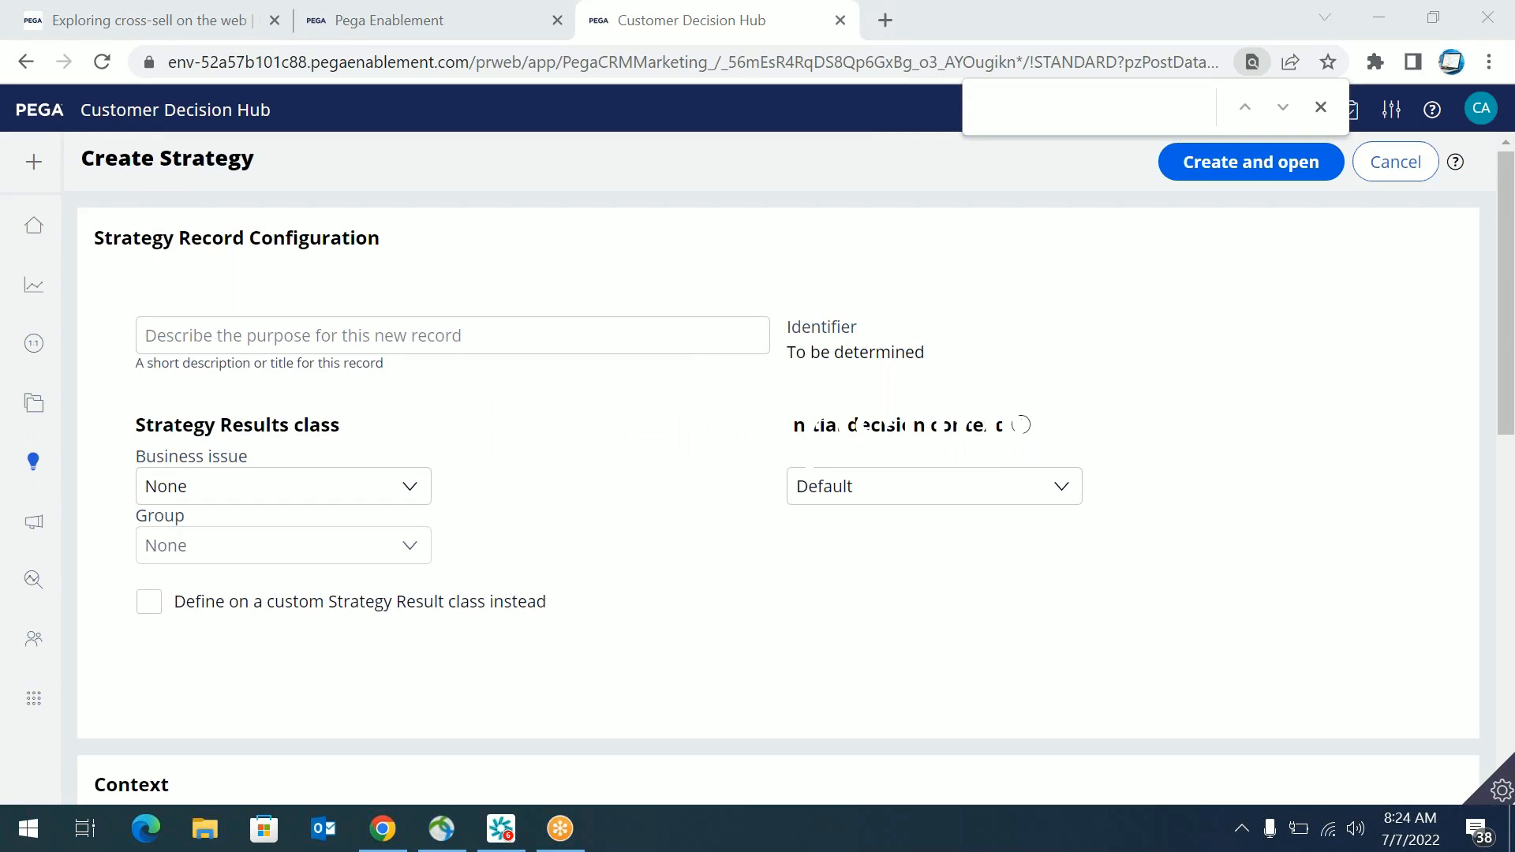
key("XF86MonBrightnessDown")
key("XF86MonBrightnessDown")
key("XF86MonBrightnessDown")
key("XF86MonBrightnessDown")
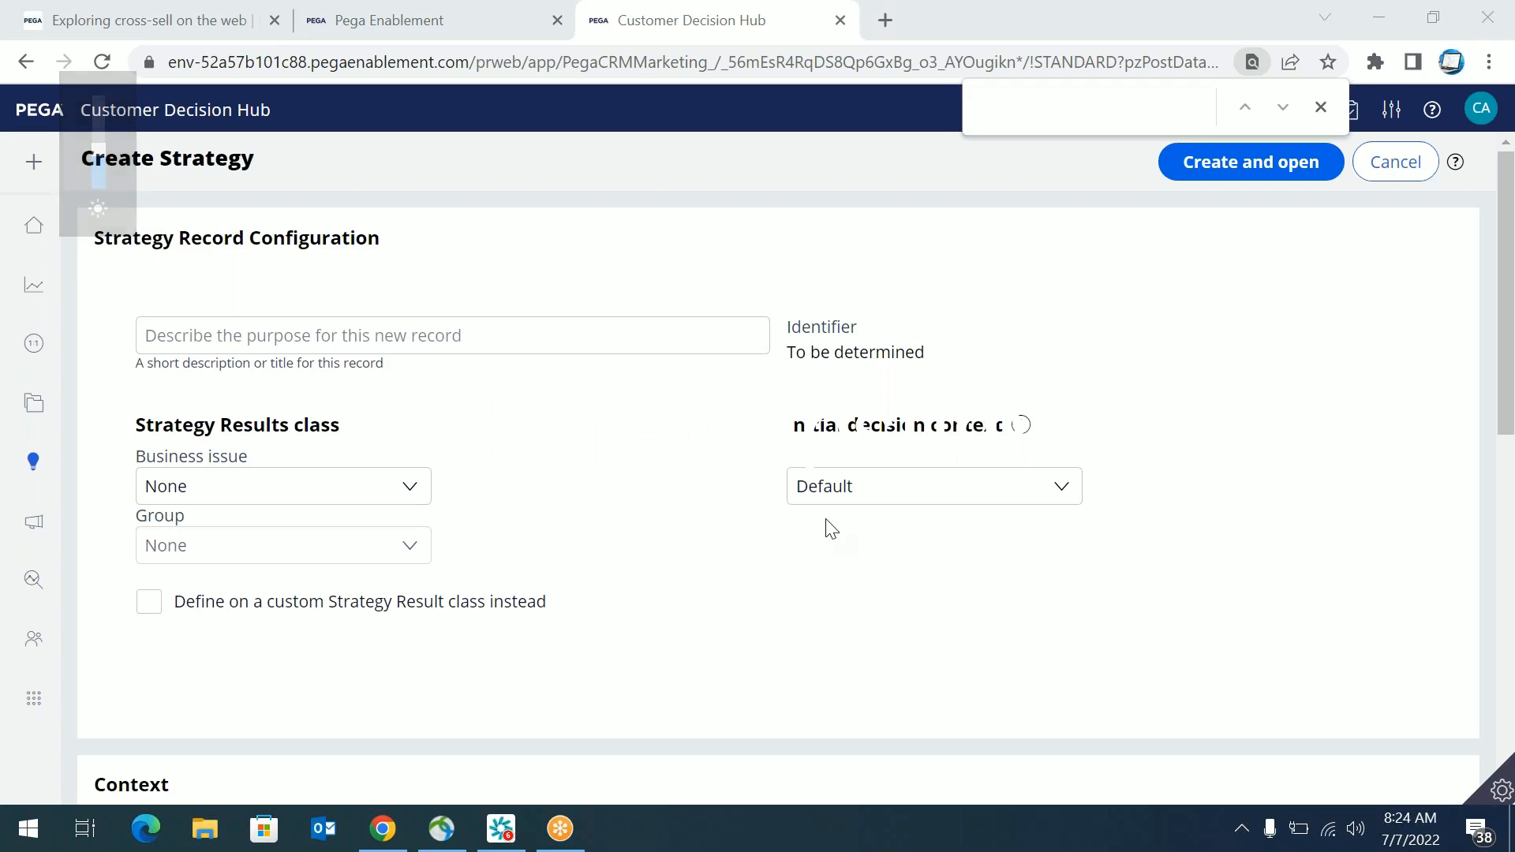
Step: Enter SecondStrategy as the short description of the new strategy record
left_click(541, 350)
type("Second")
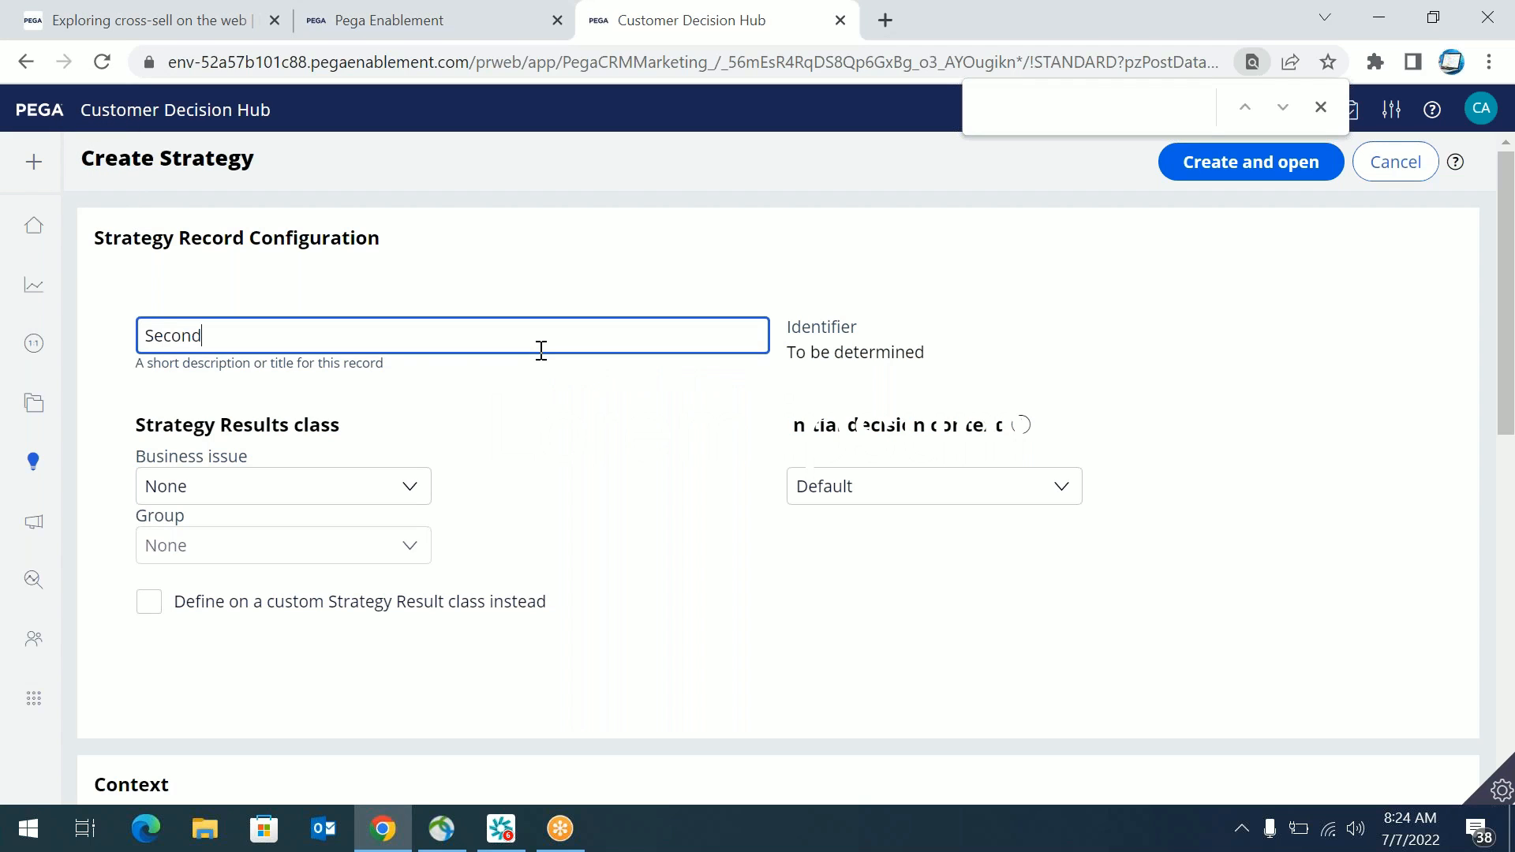
type("Strategy")
left_click(931, 641)
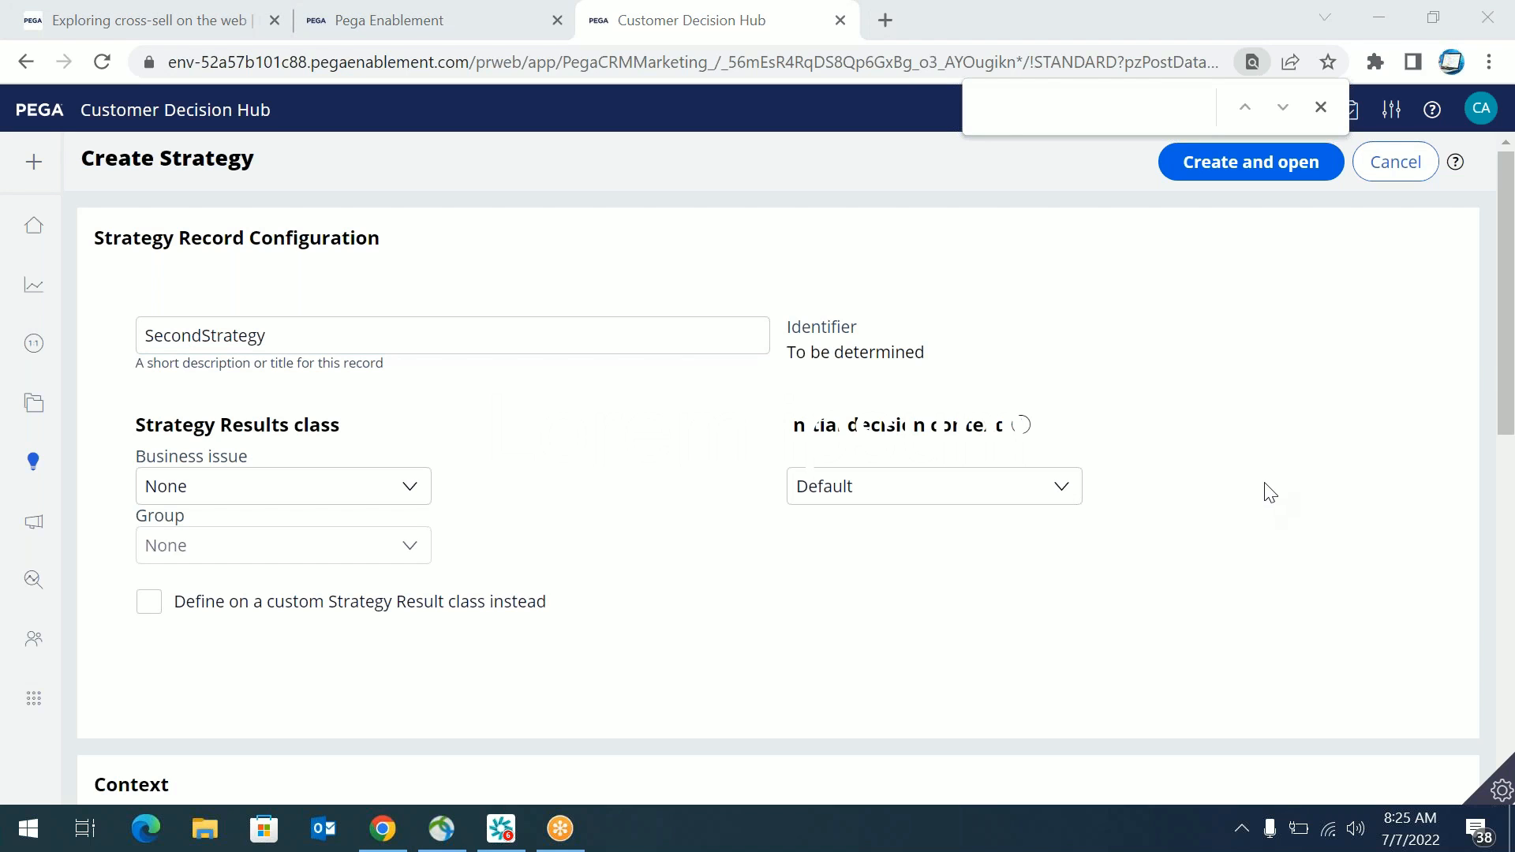
Step: Set the strategy's Apply to class to PegaCRM-Data-Customer, then create and open the record
scroll(699, 614, "down", 3)
triple_click(698, 614)
type("Pega")
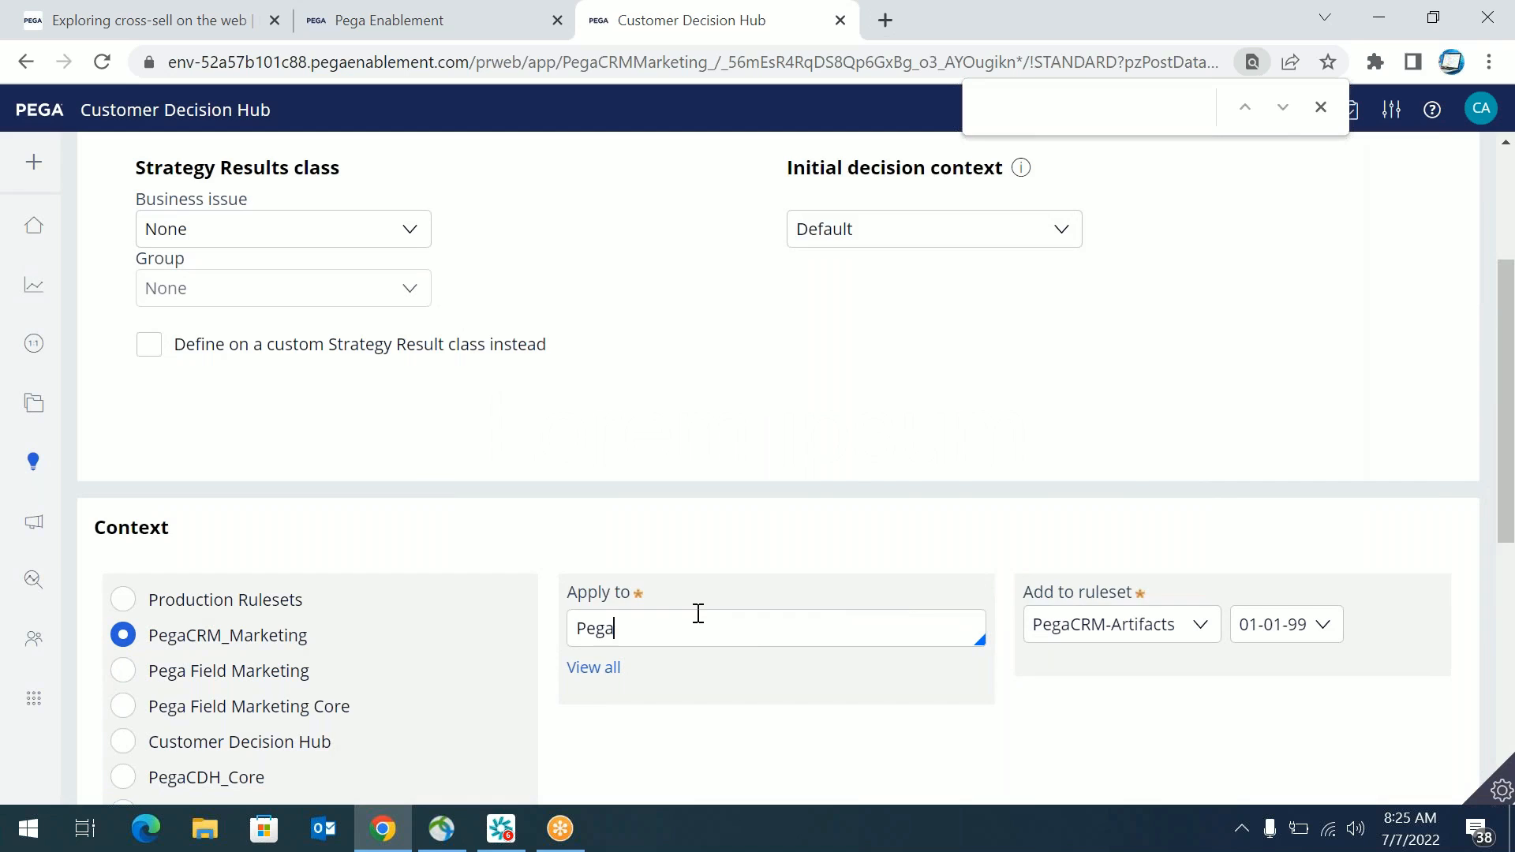
type("CRM-Data-CCstomerustome")
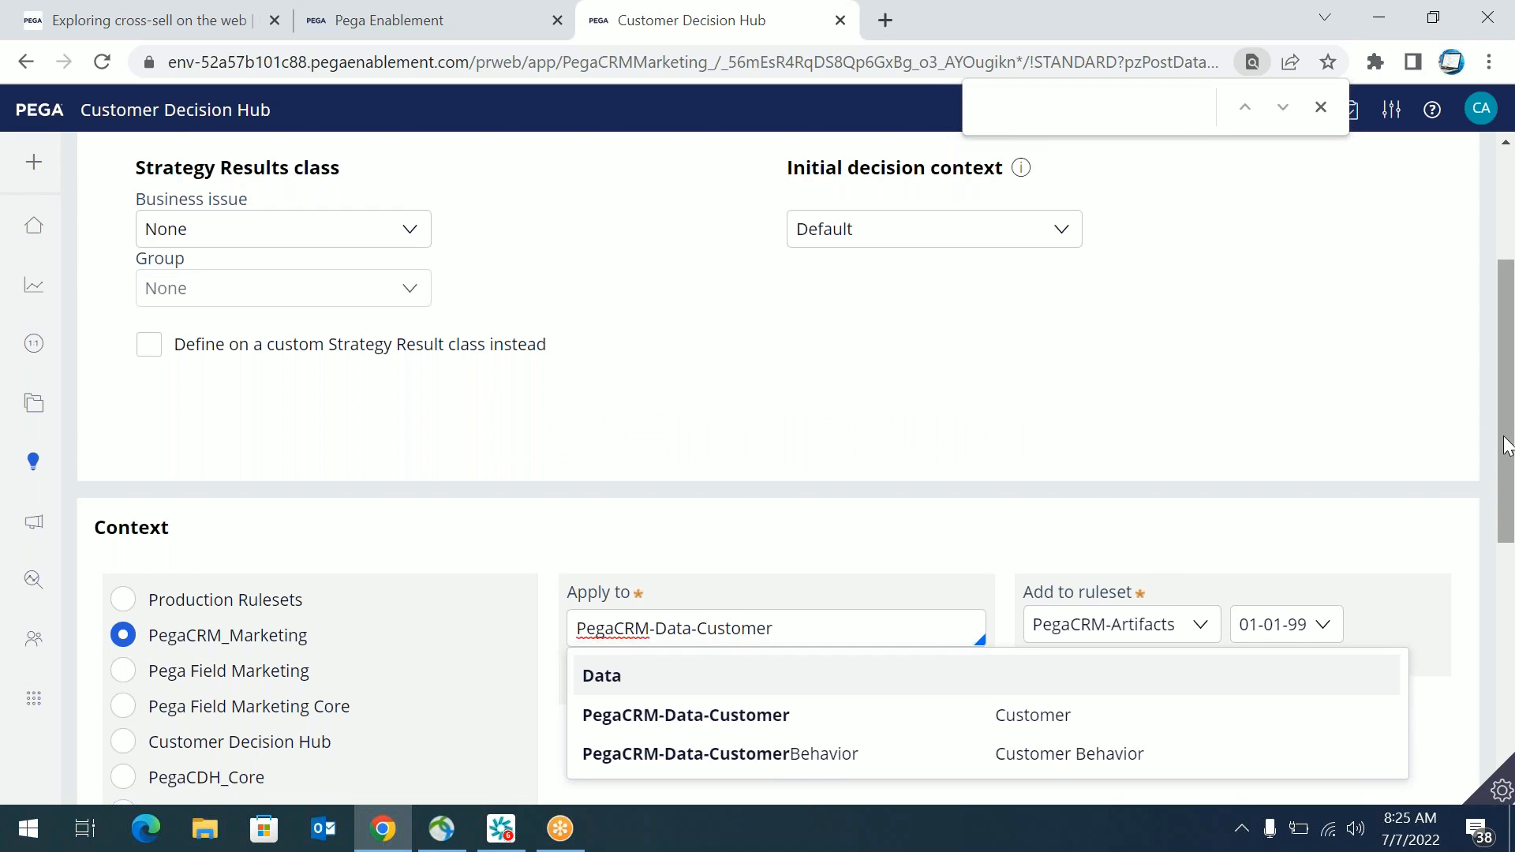
scroll(1507, 426, "up", 3)
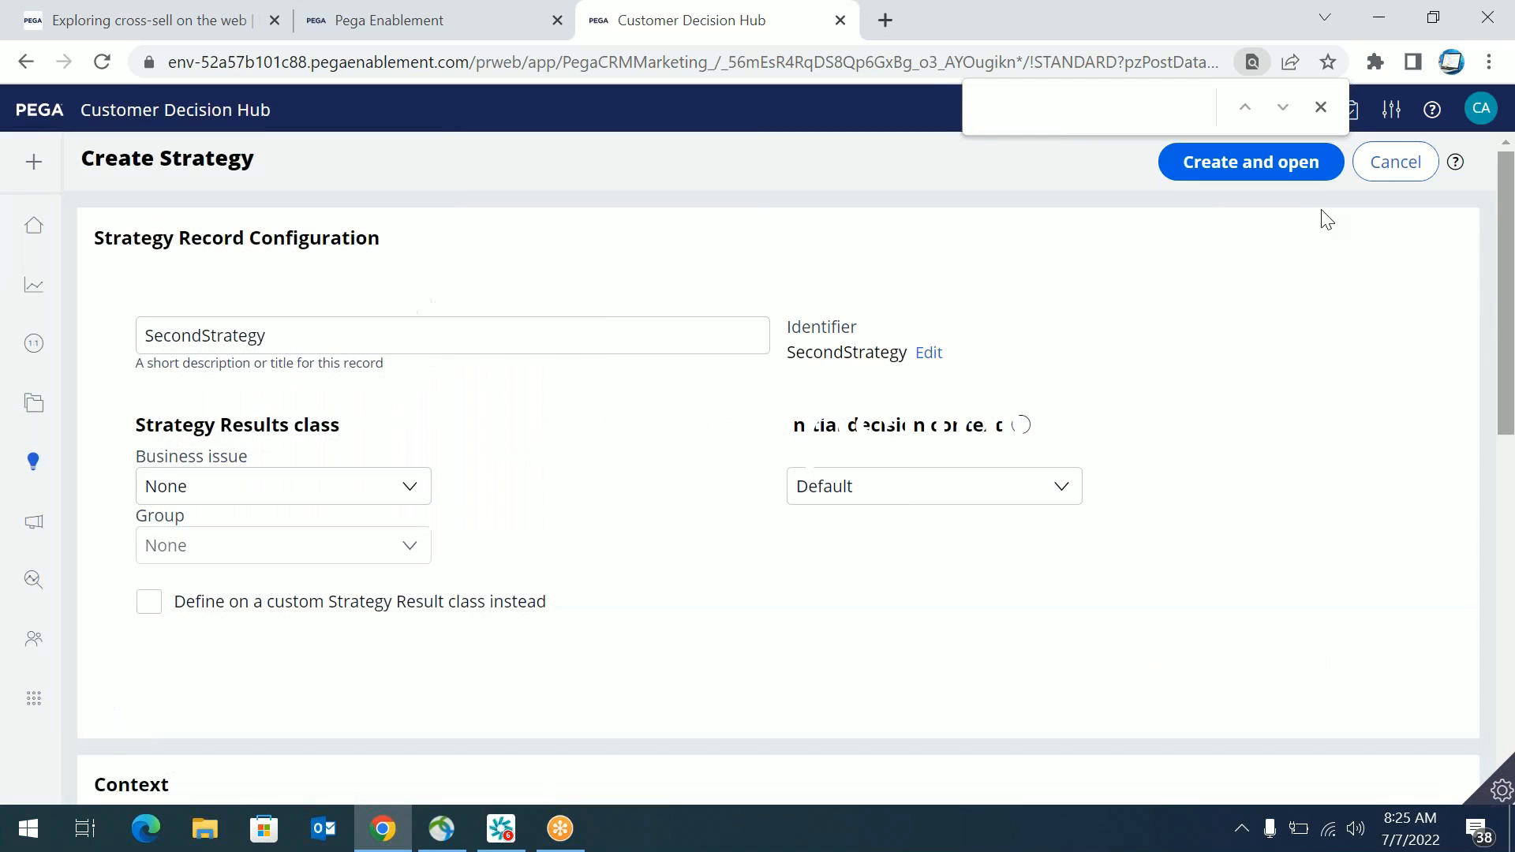
left_click(1270, 179)
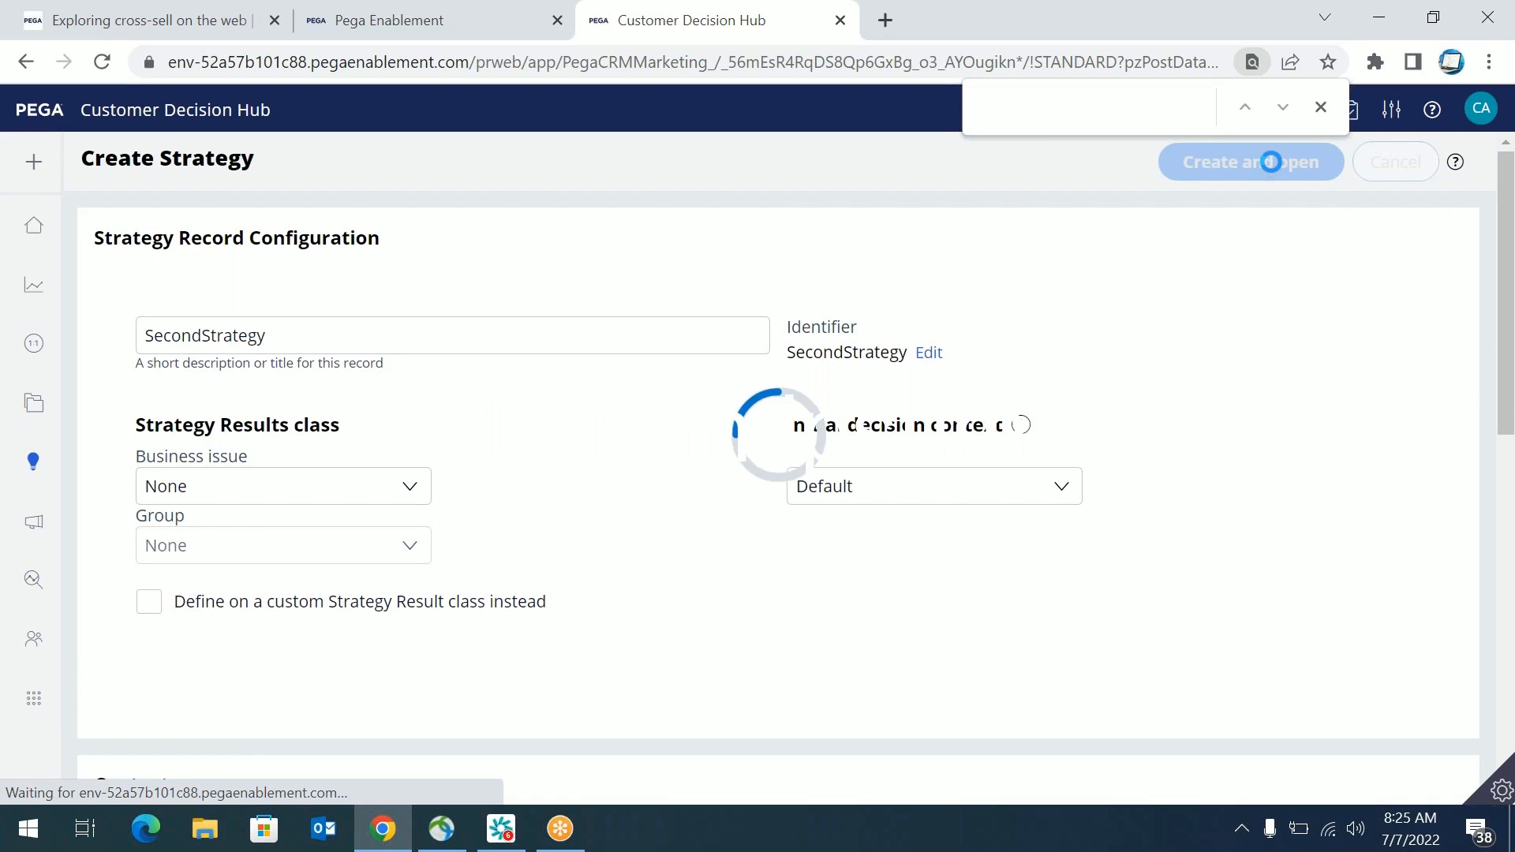
left_click(1321, 110)
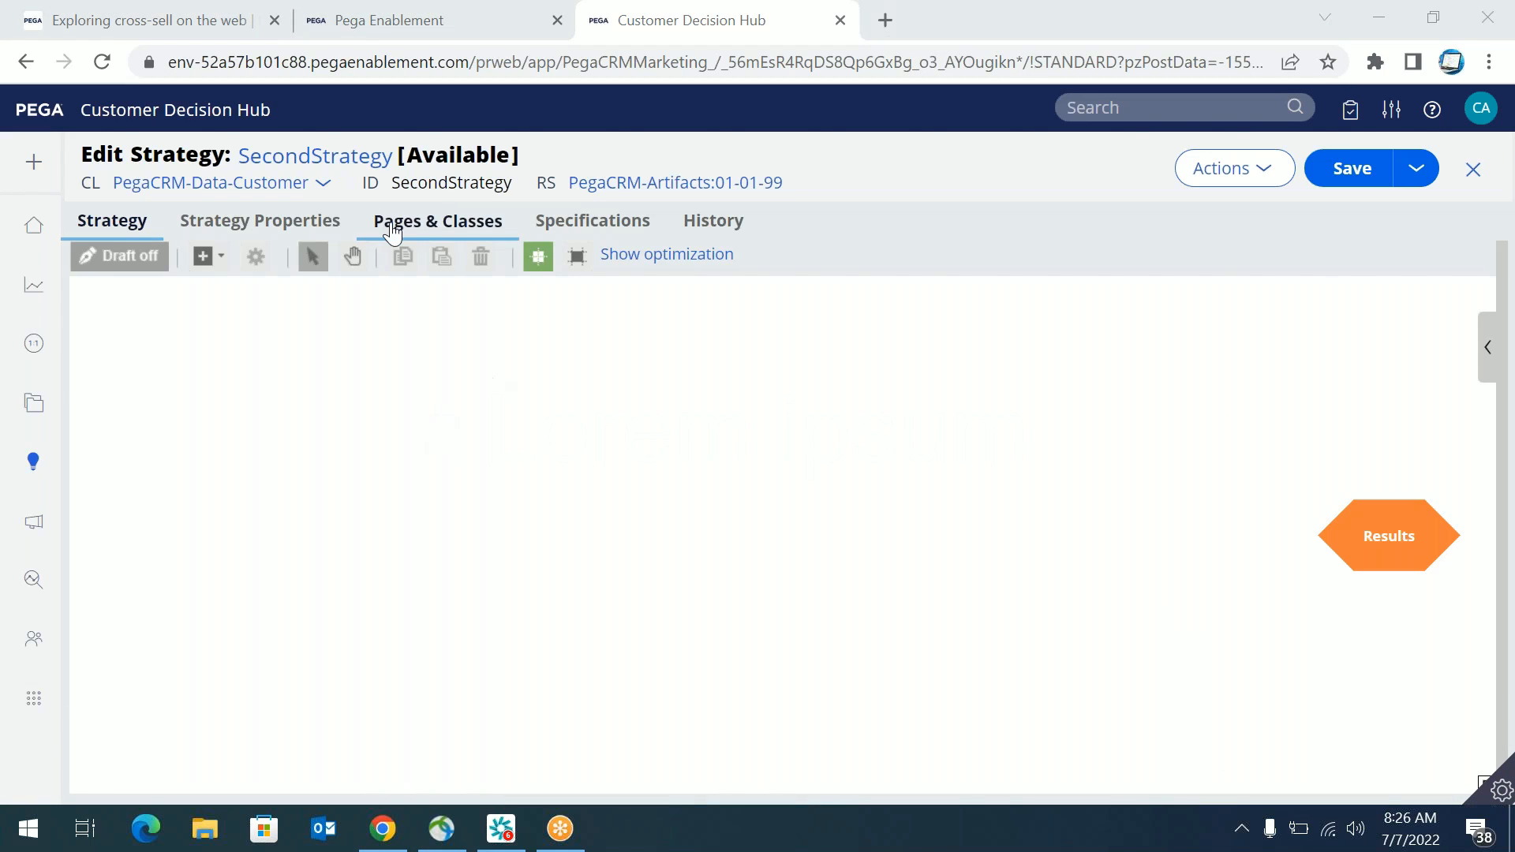
Step: Add a Proposition Data import component to the empty strategy canvas, well before the Results shape
left_click(353, 256)
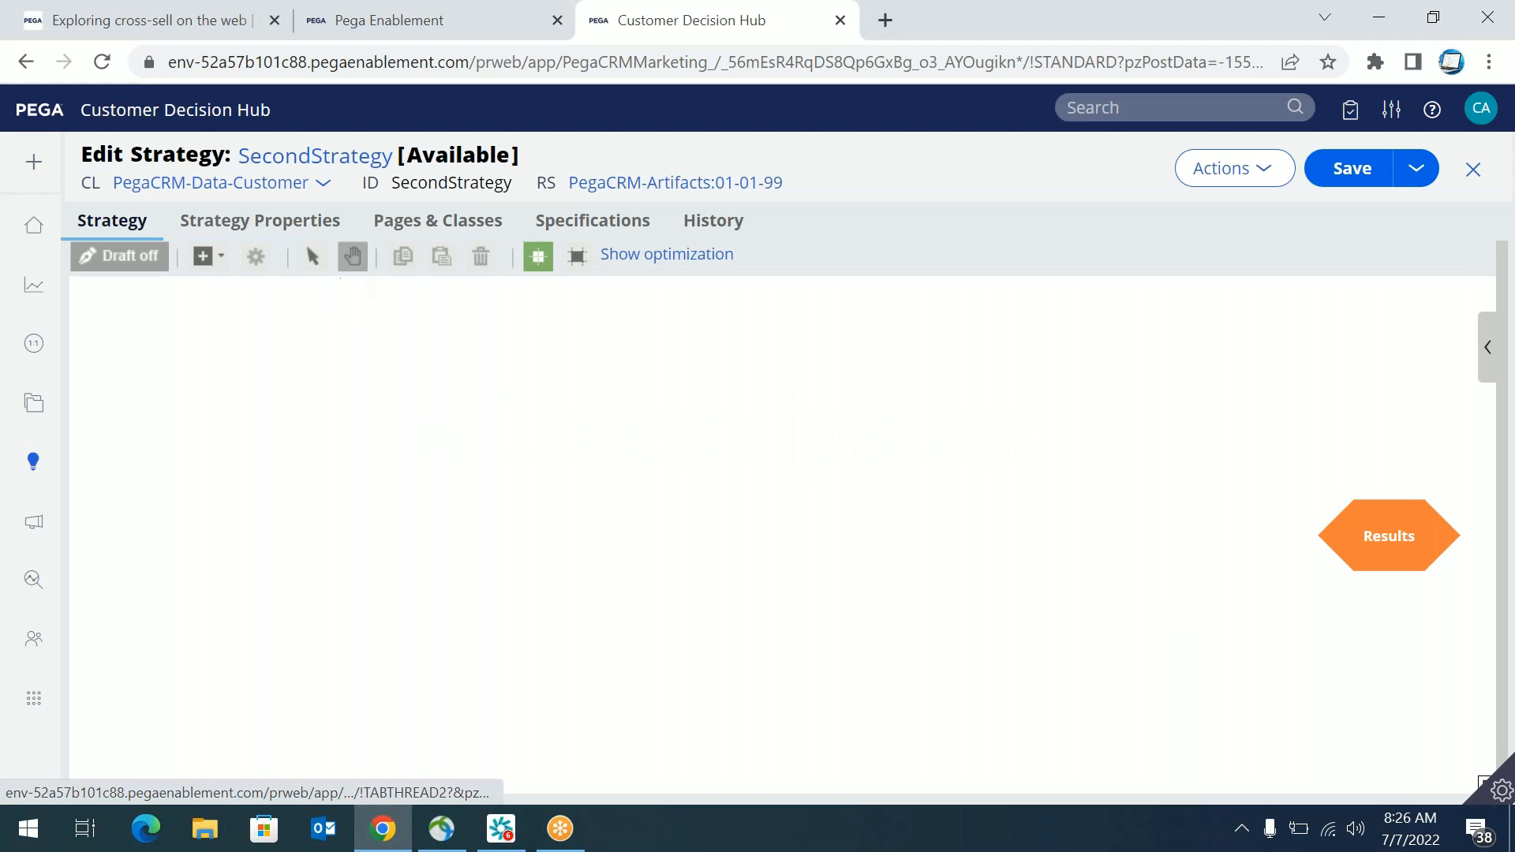
left_click_drag(648, 362, 423, 413)
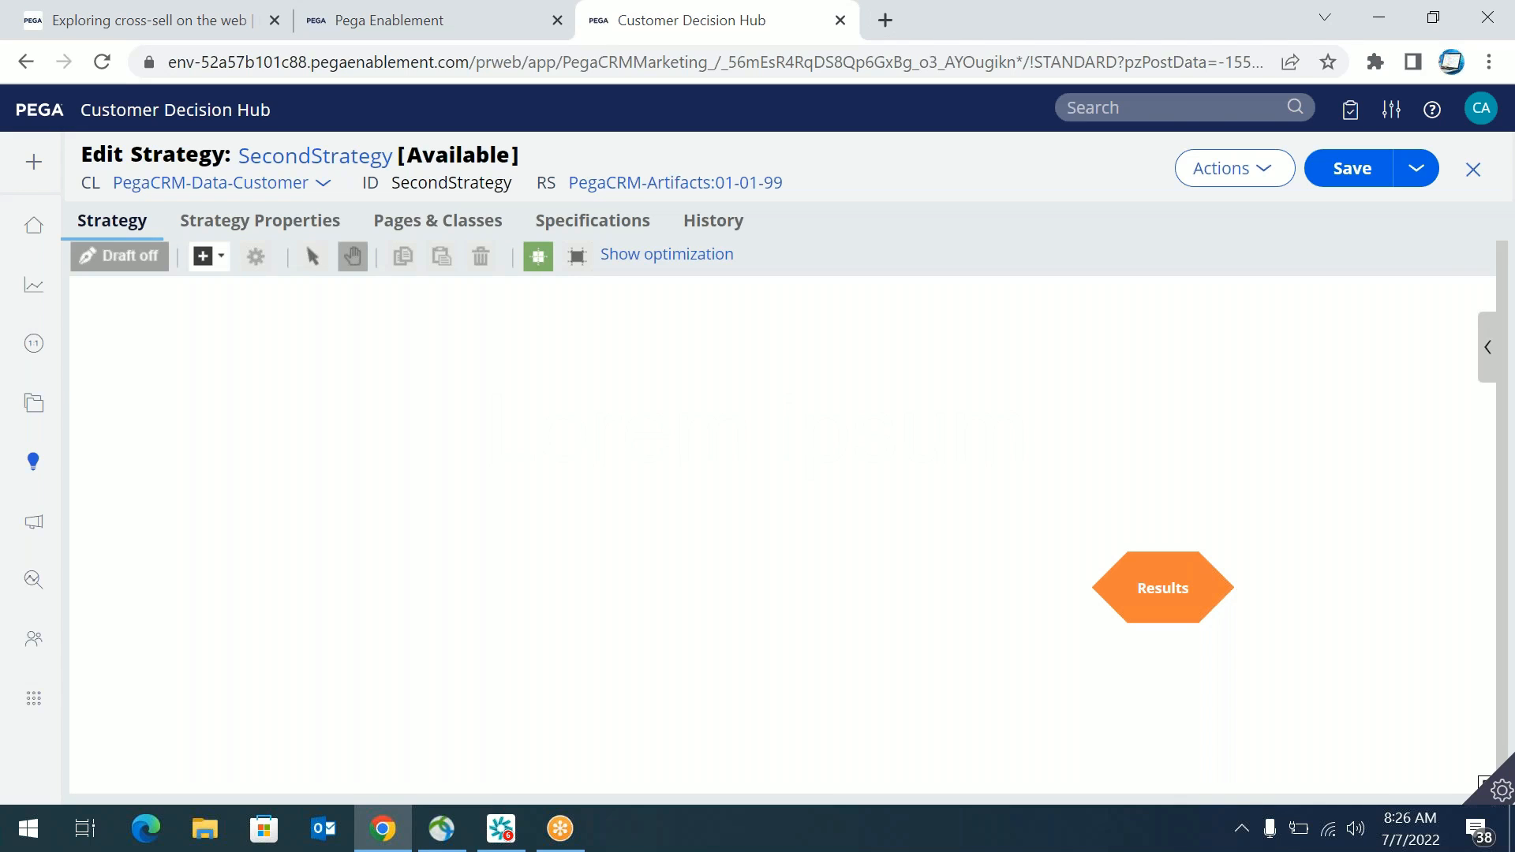
left_click(202, 257)
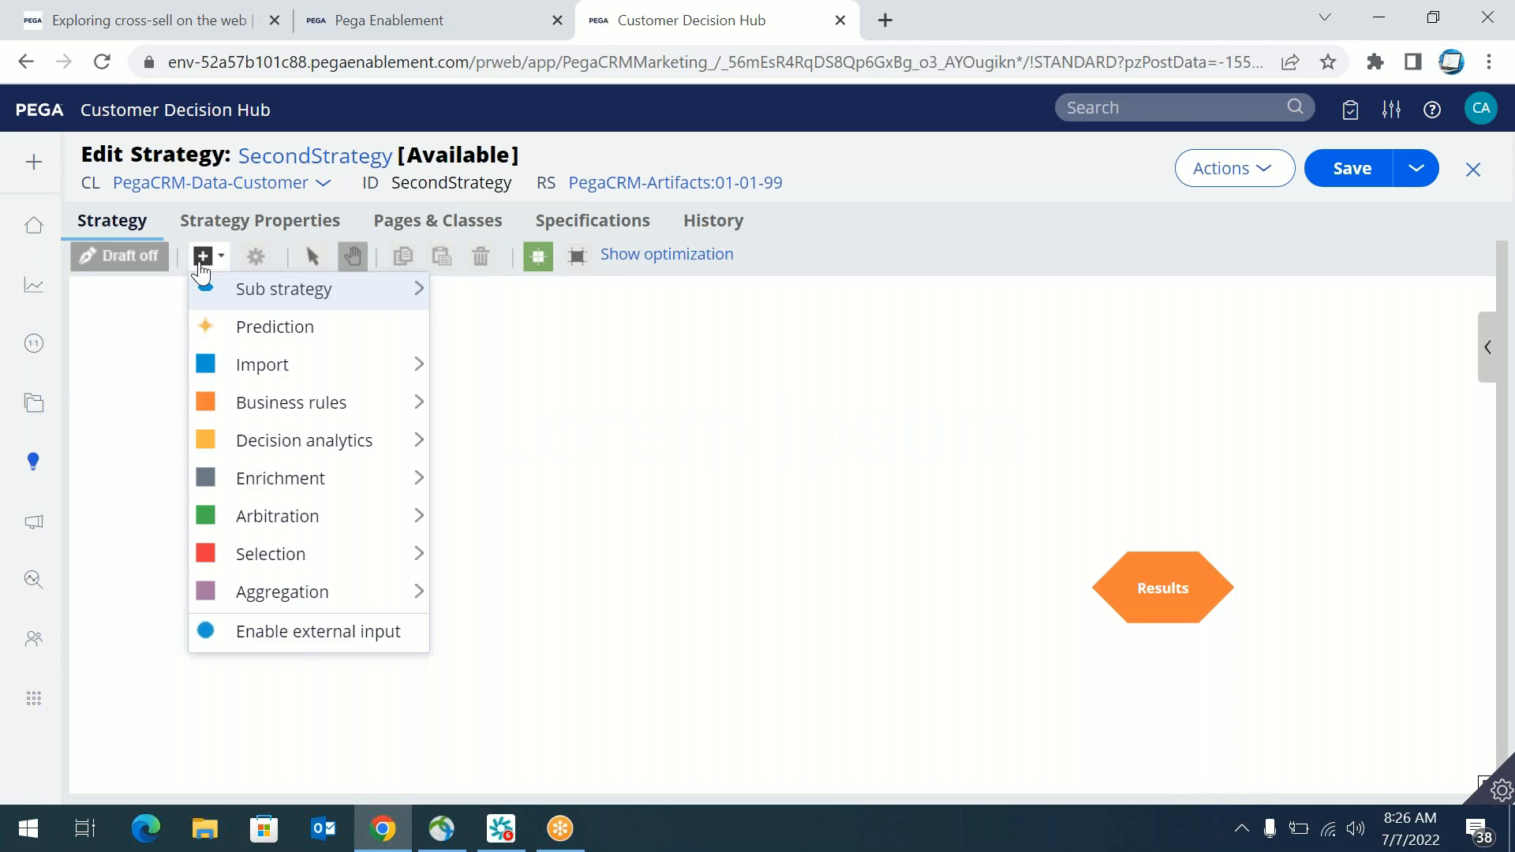
mouse_move(288, 367)
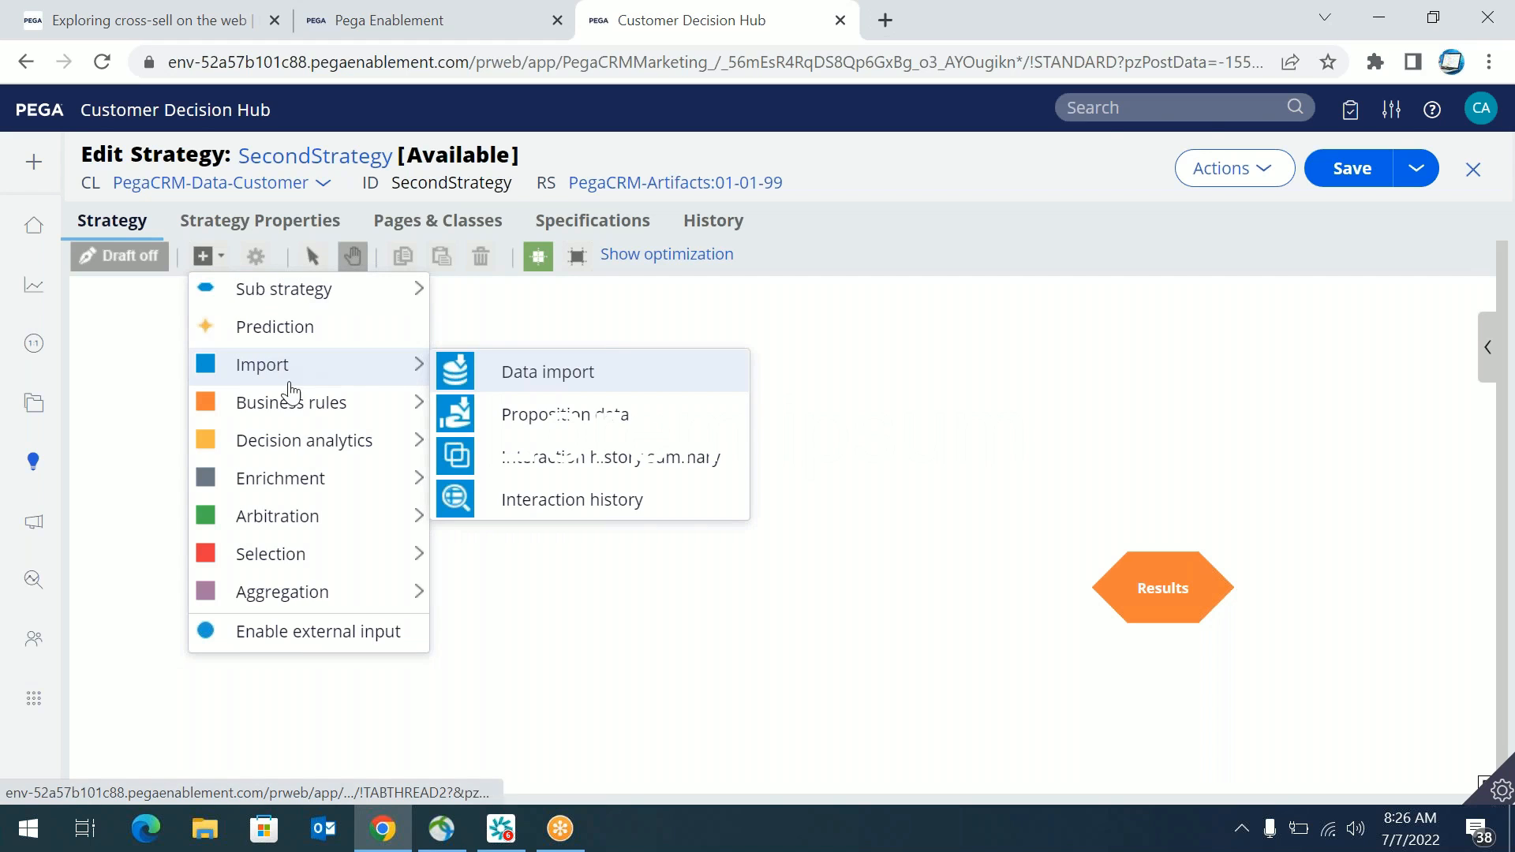
left_click(449, 419)
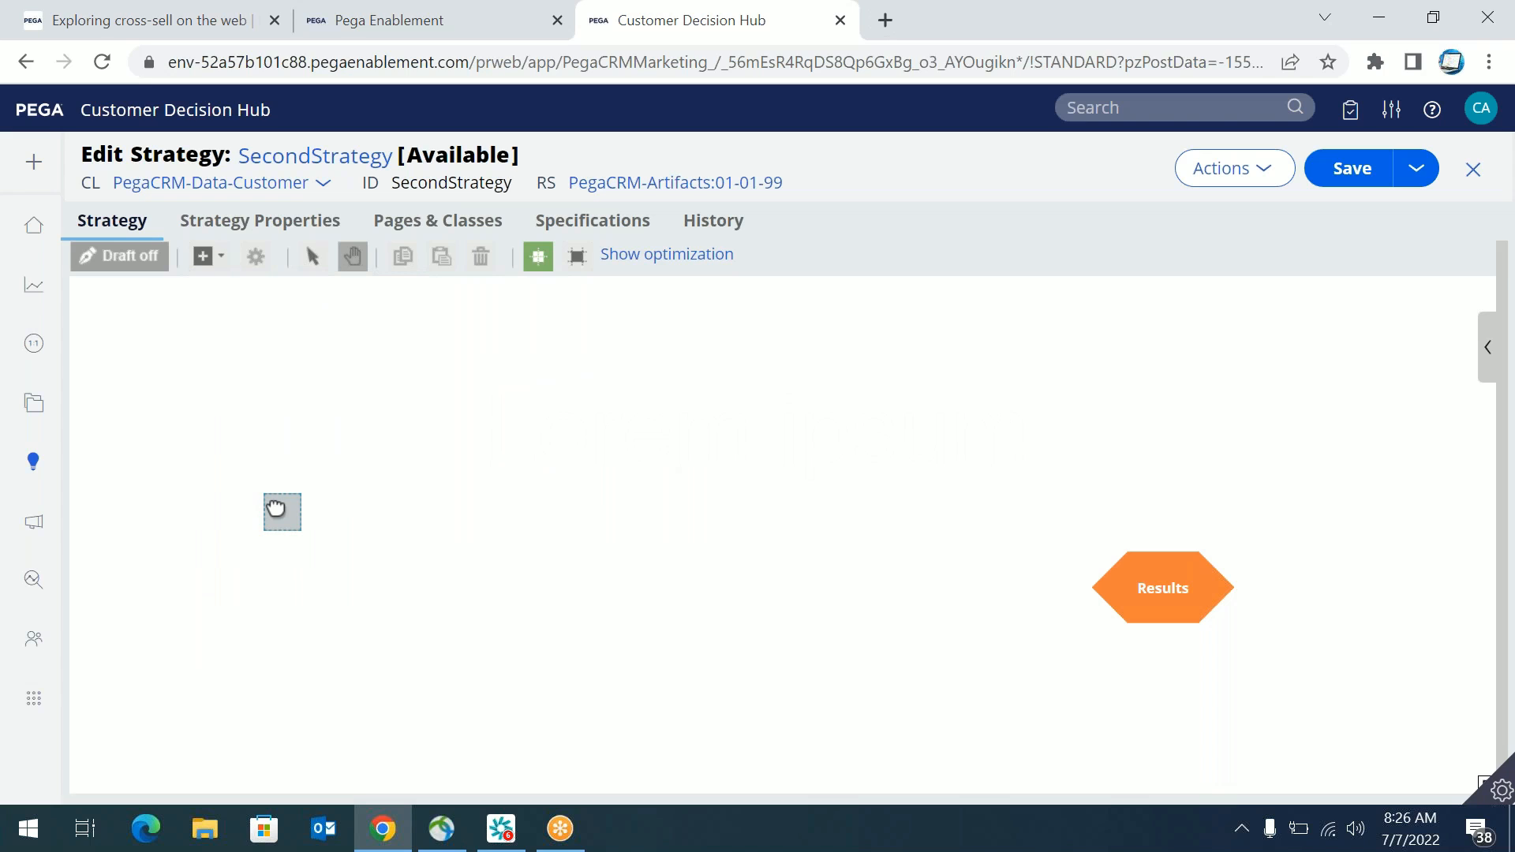
left_click(275, 509)
left_click_drag(309, 546, 283, 511)
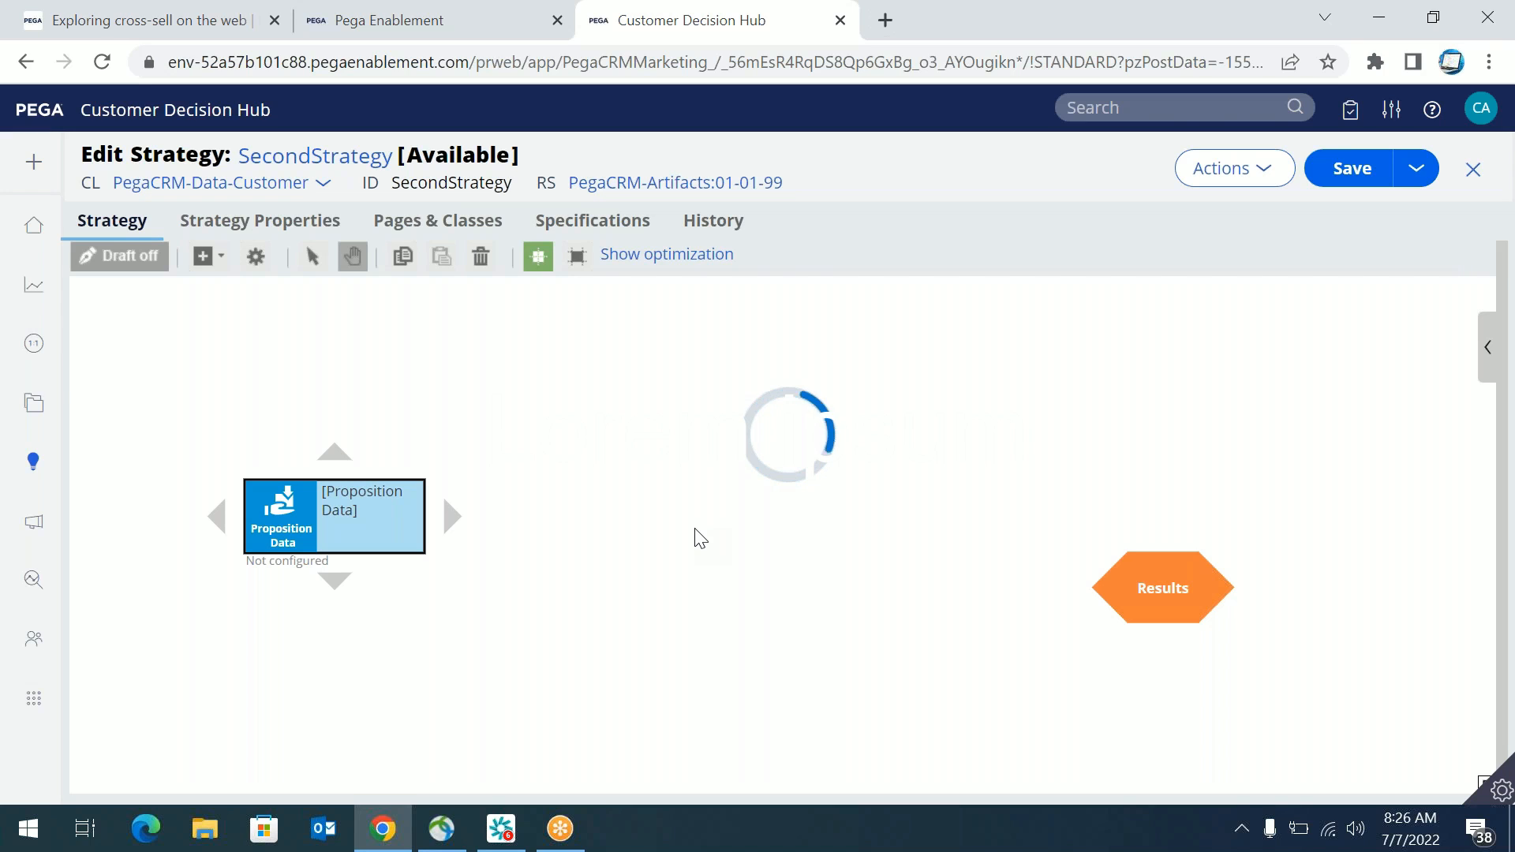
Step: Configure the Proposition Data component with business issue Sales, group CreditCards and proposition data Import All, and submit it
double_click(349, 529)
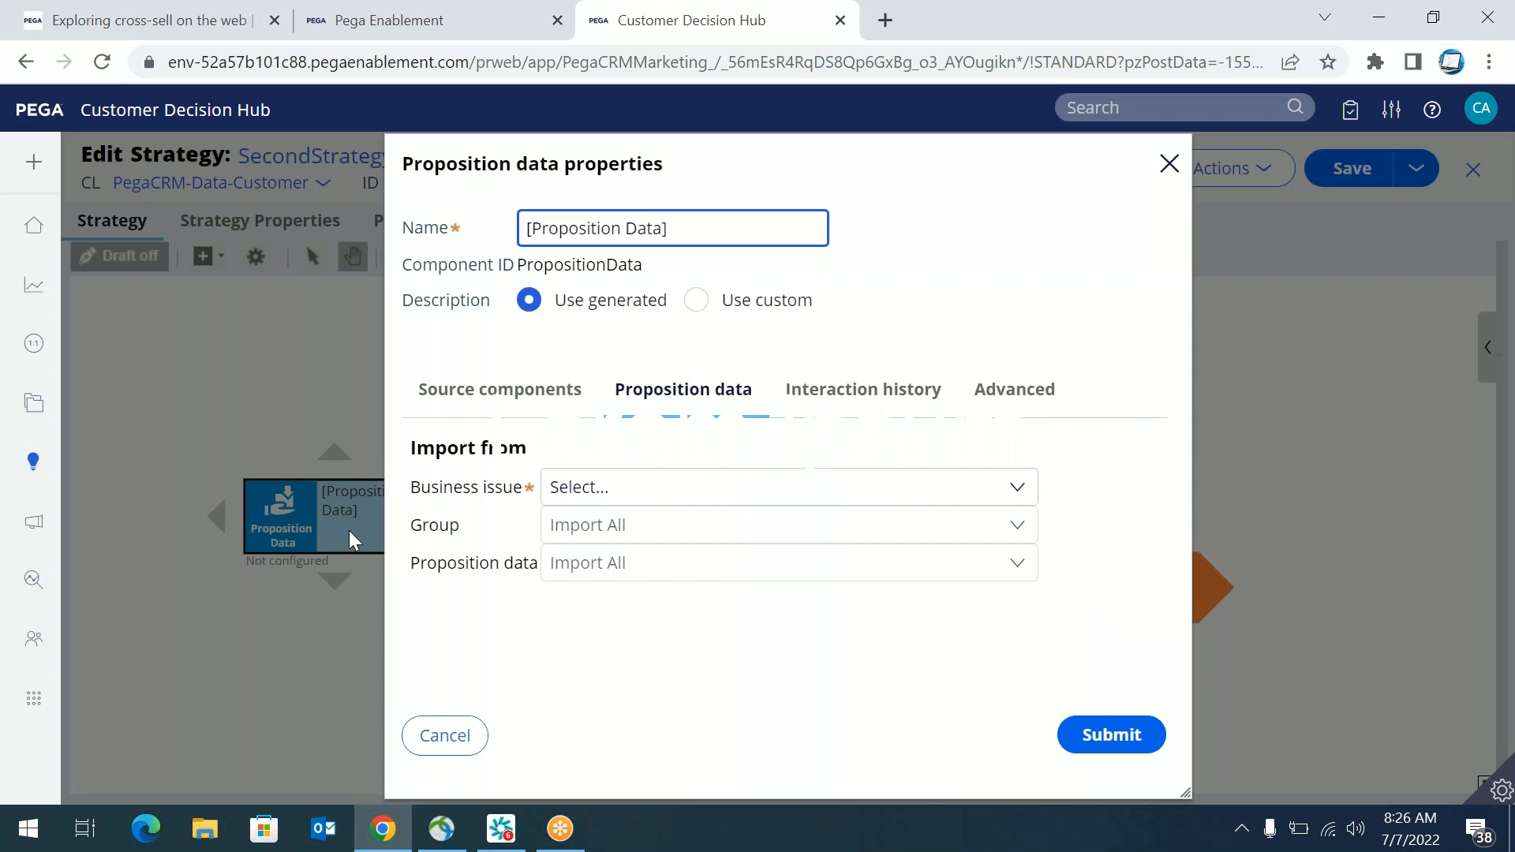
left_click(580, 496)
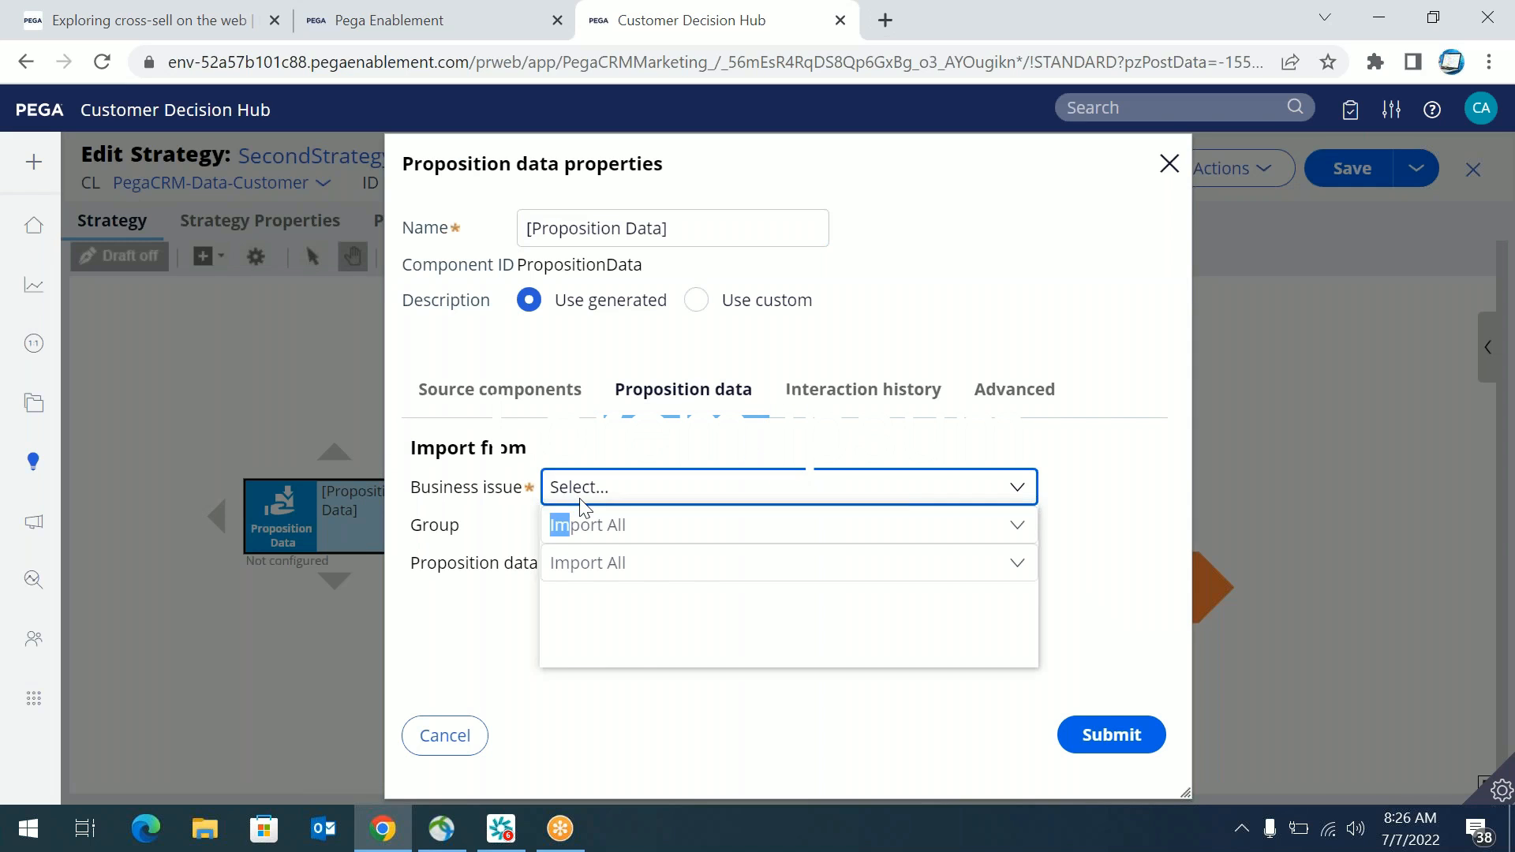
left_click(584, 631)
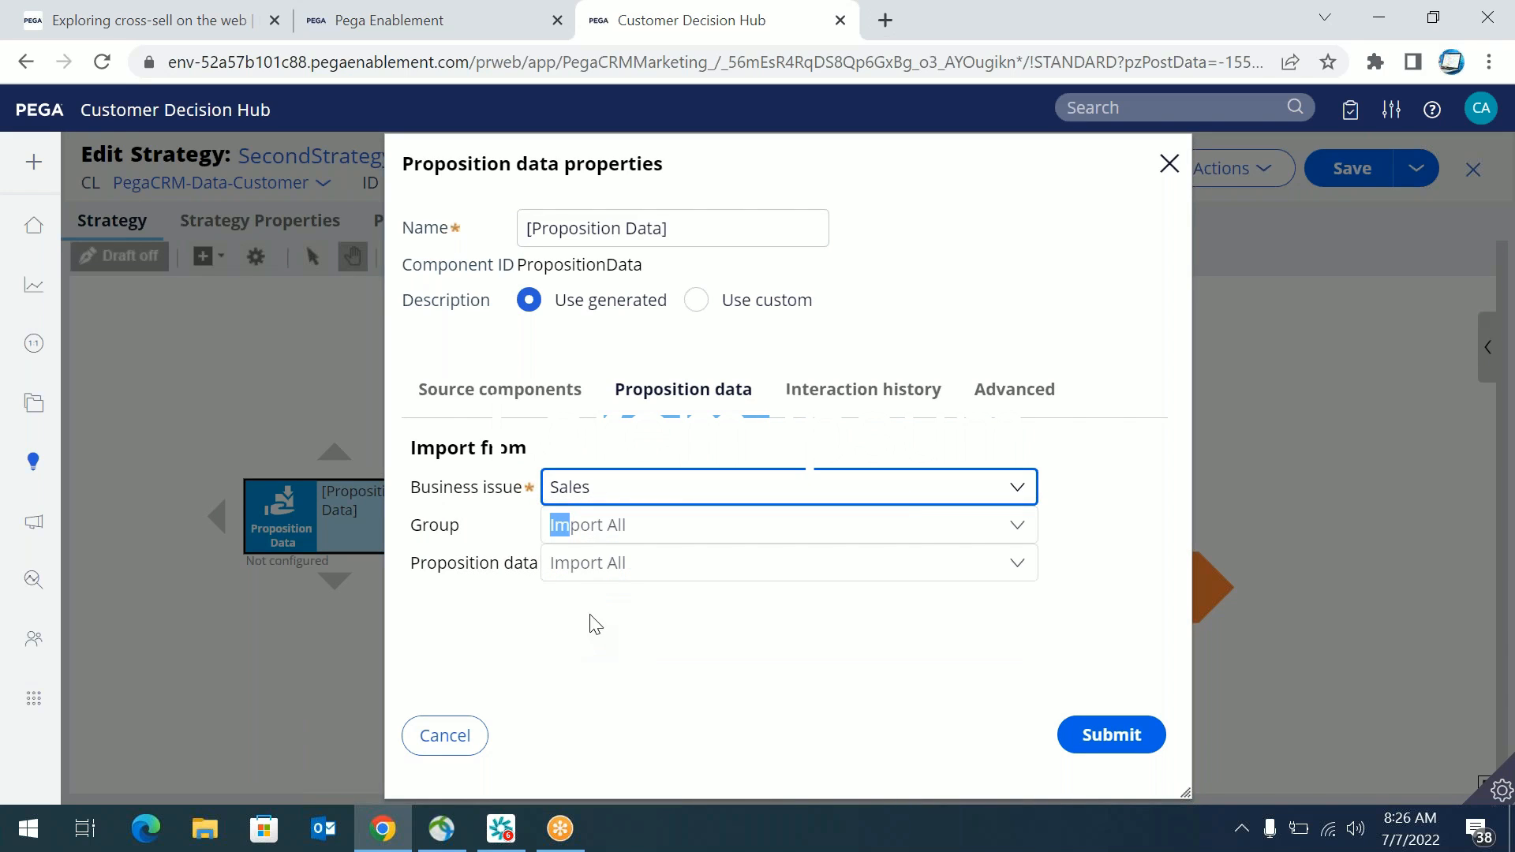
left_click(599, 532)
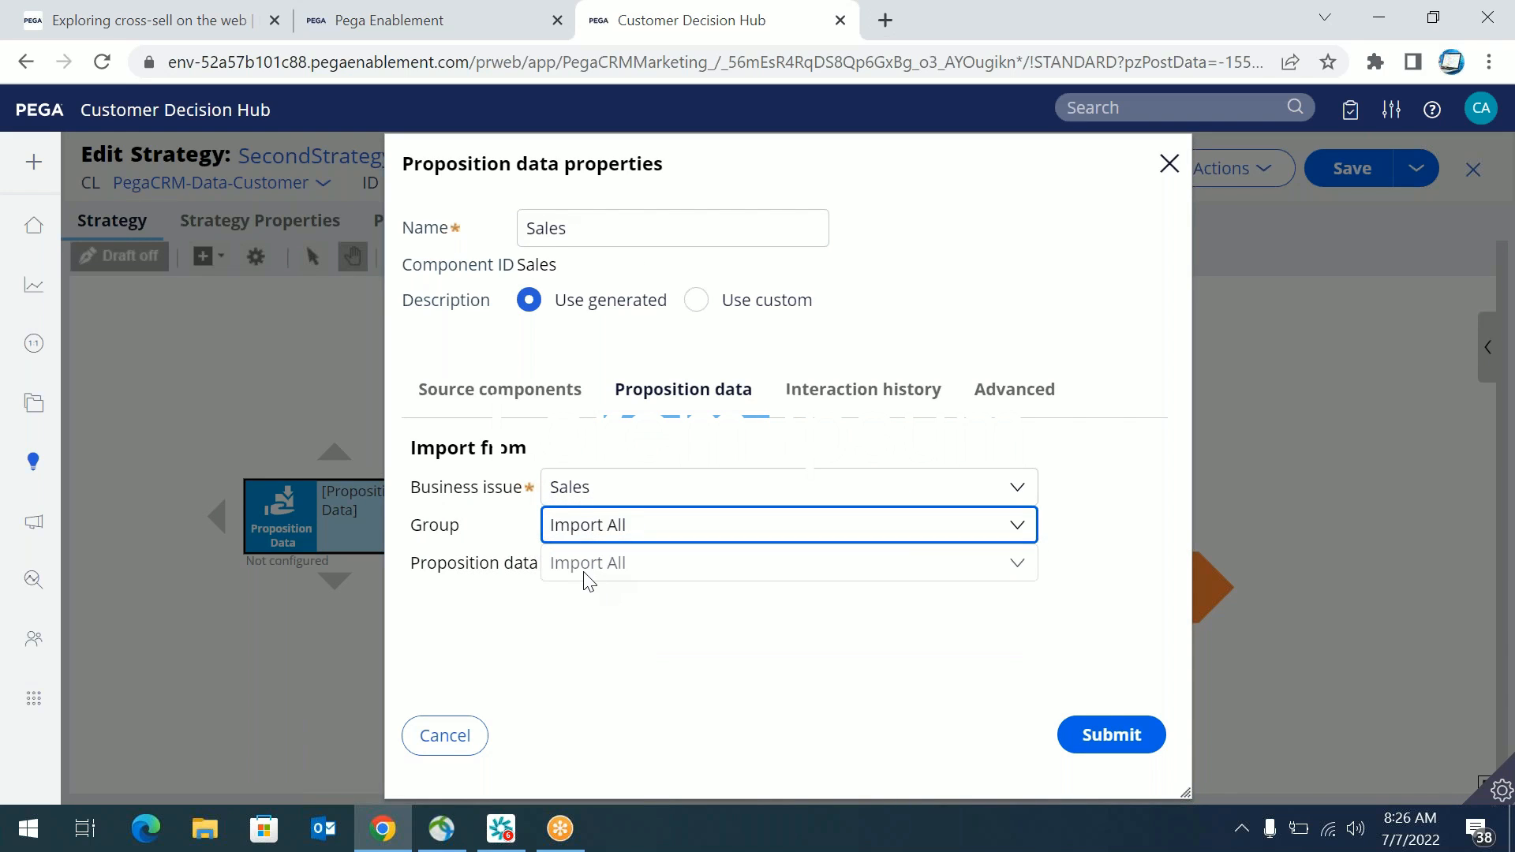
left_click(584, 574)
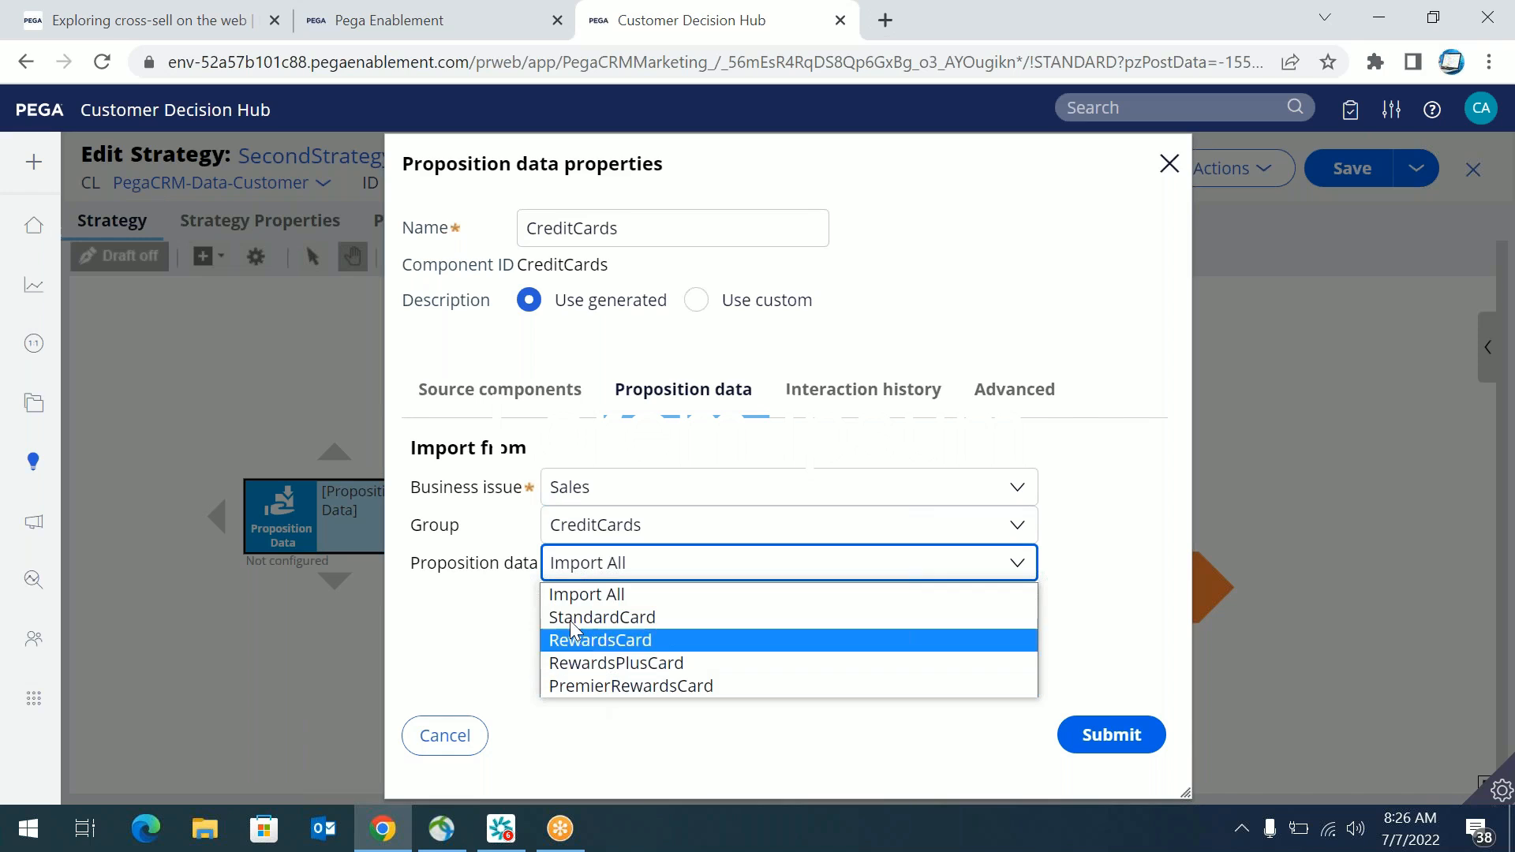
left_click(523, 500)
left_click_drag(578, 490, 588, 537)
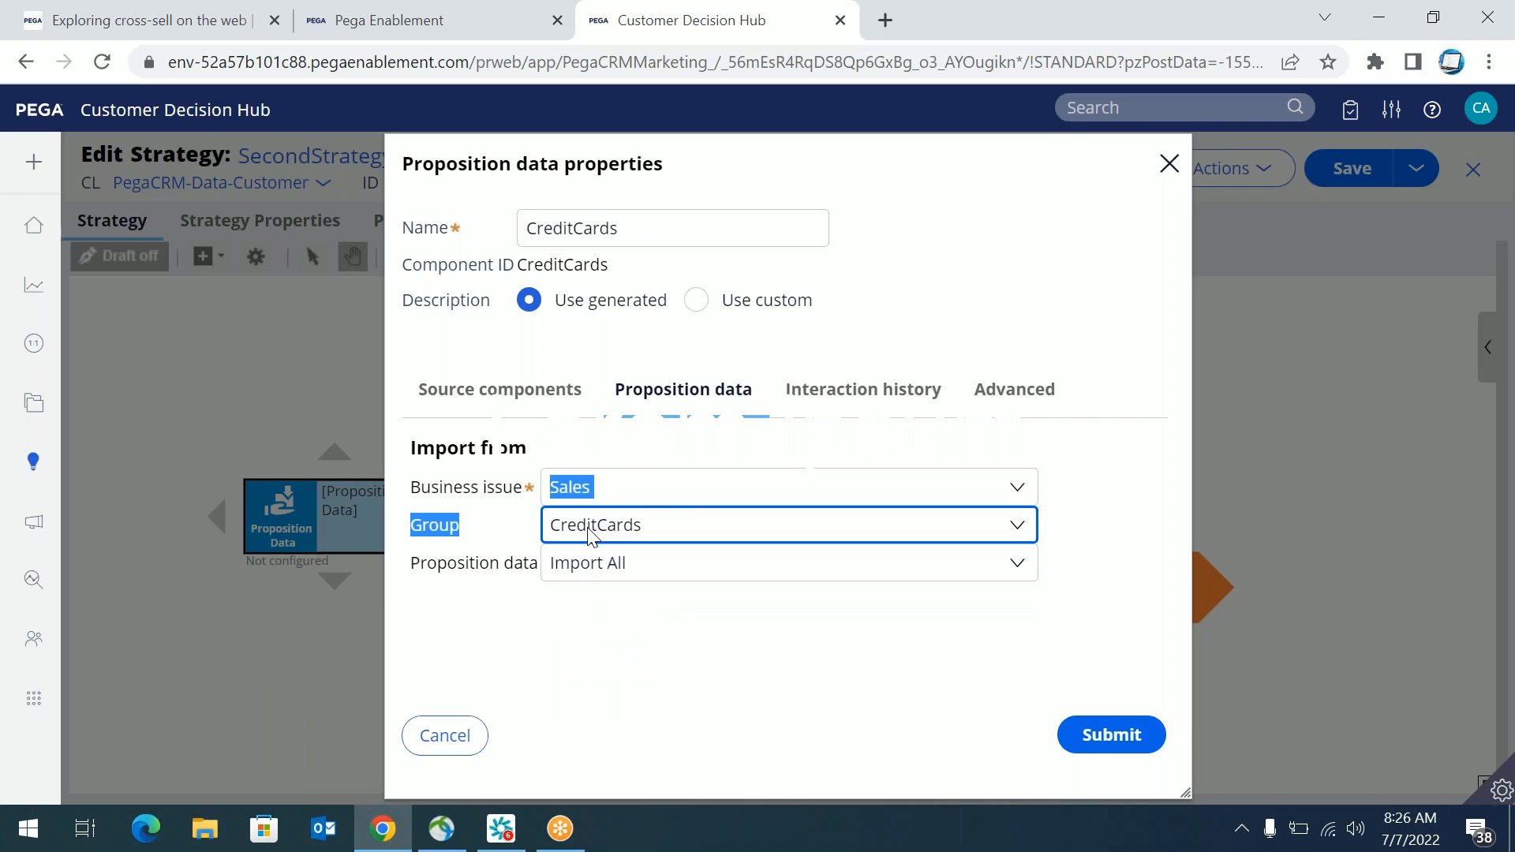
left_click(580, 565)
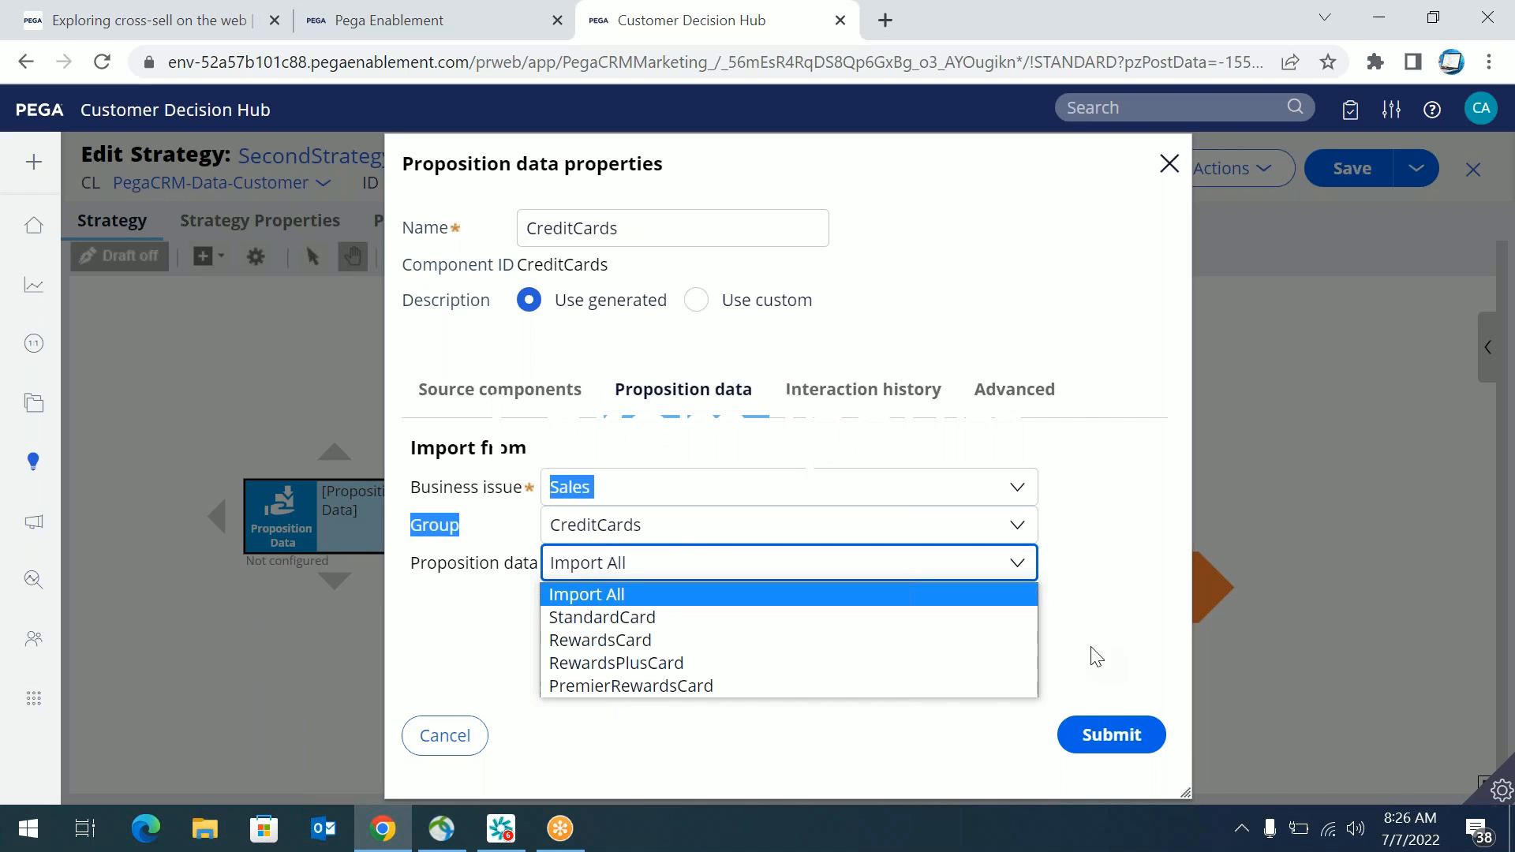
left_click(1321, 191)
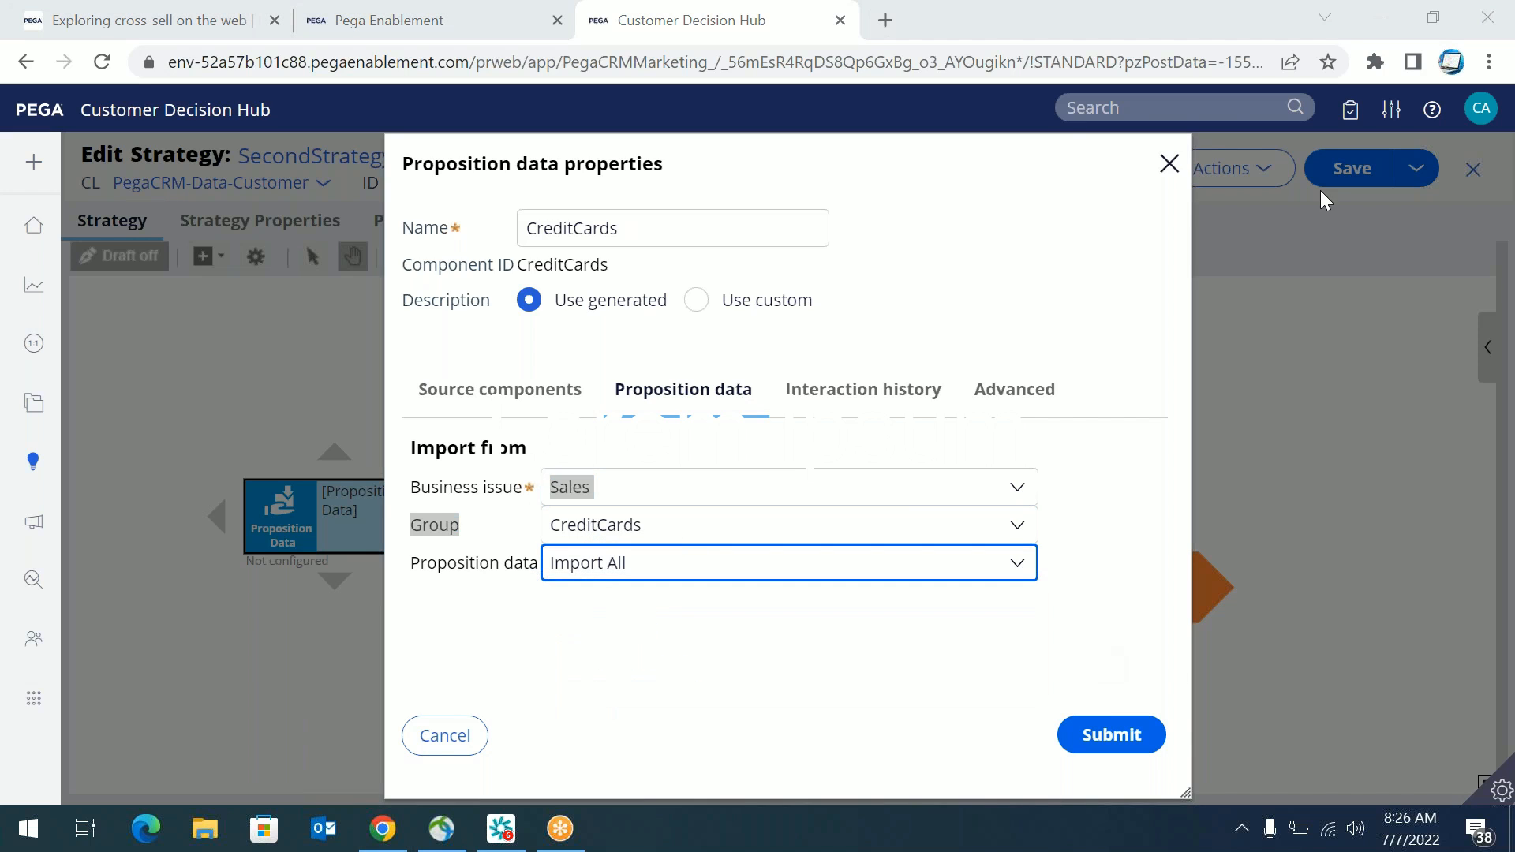
left_click(730, 574)
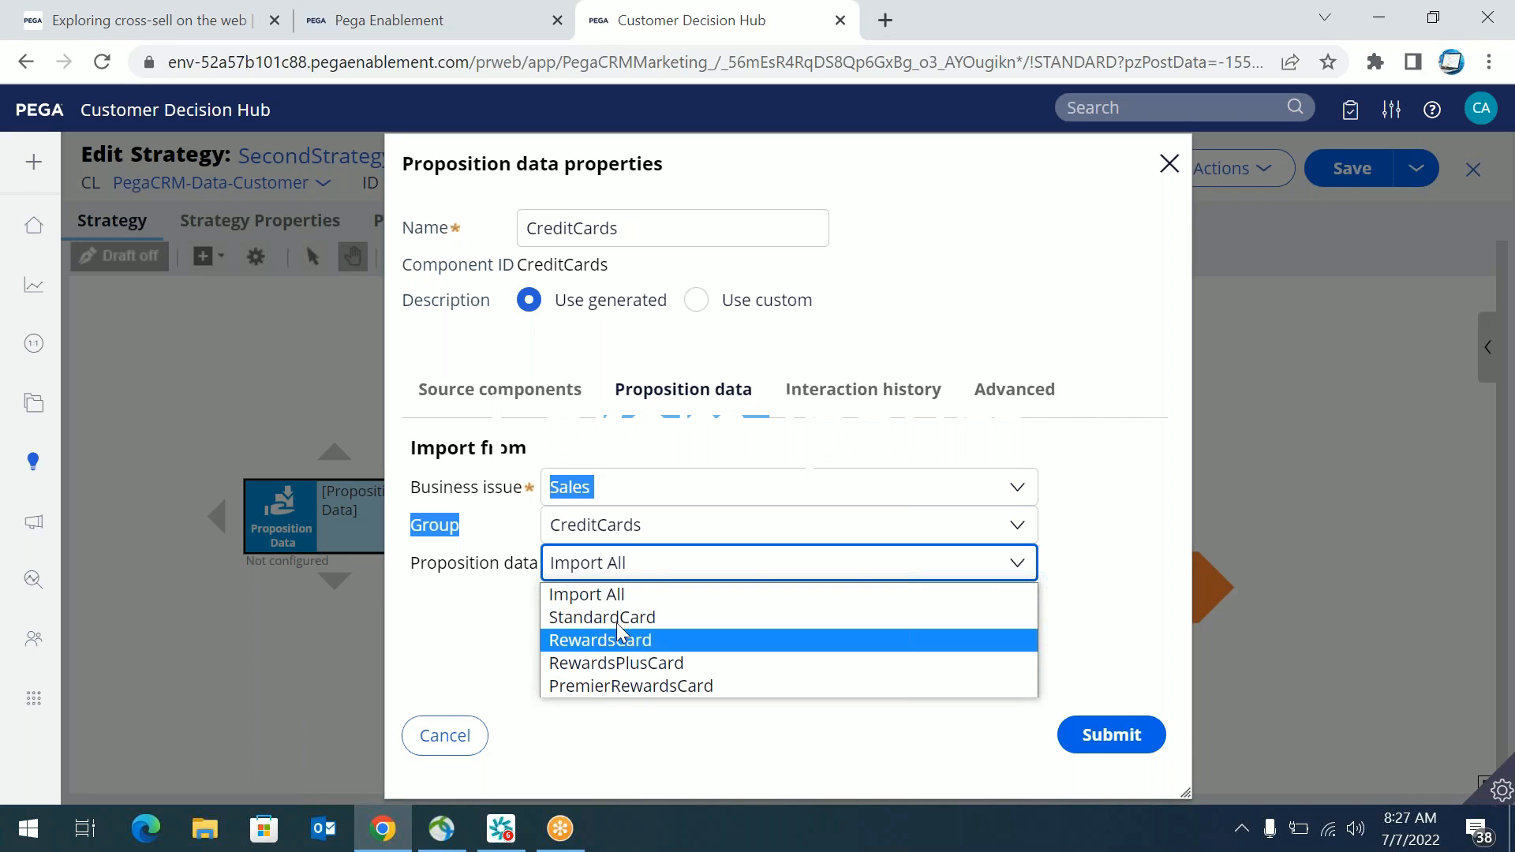
left_click(1126, 737)
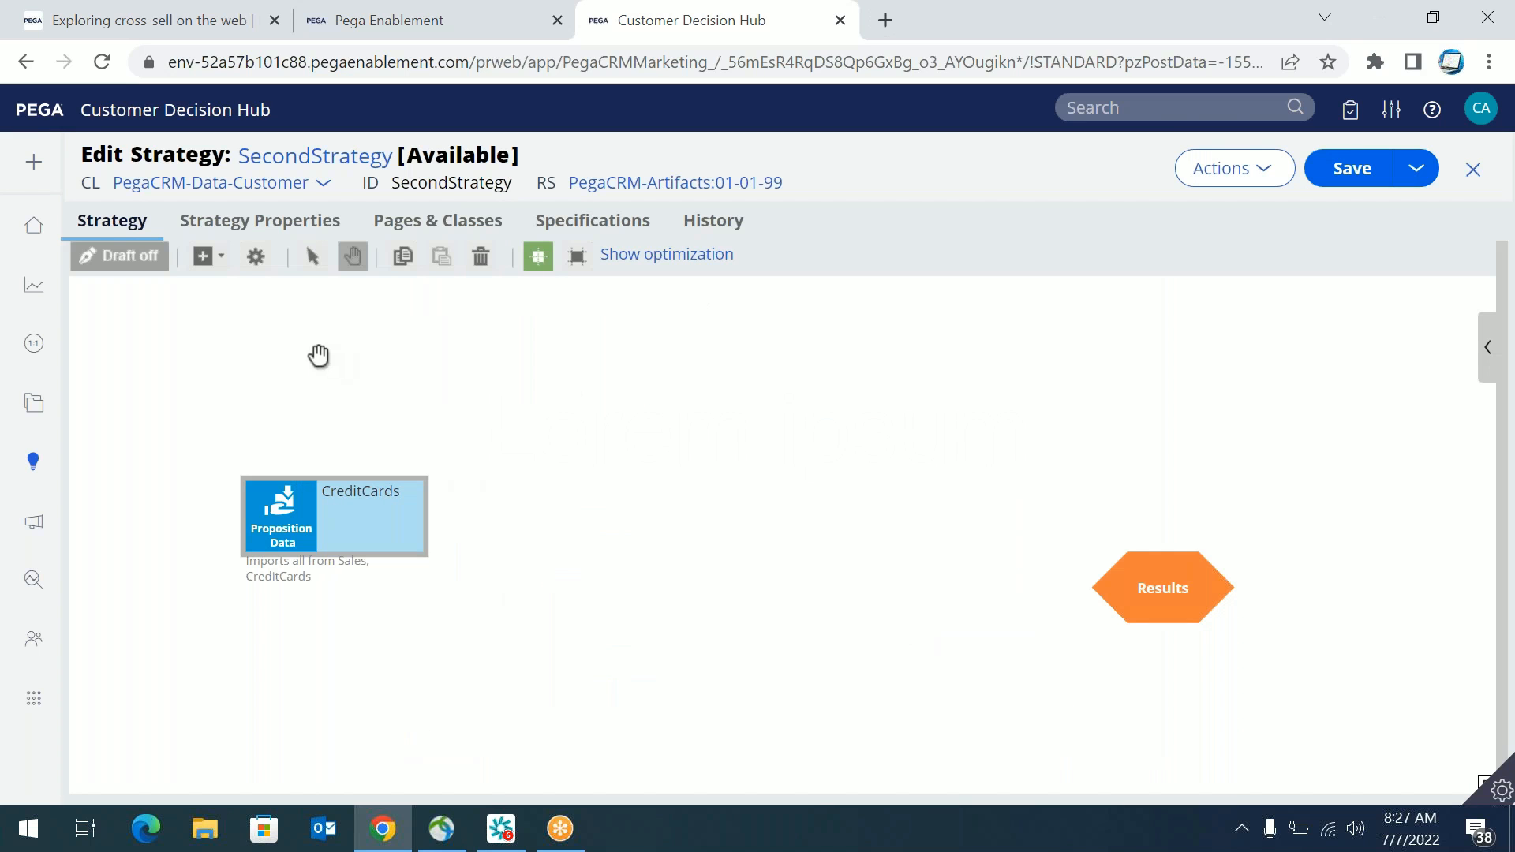
Step: Add a Set Property enrichment component between the CreditCards component and the Results shape
left_click(203, 256)
mouse_move(244, 369)
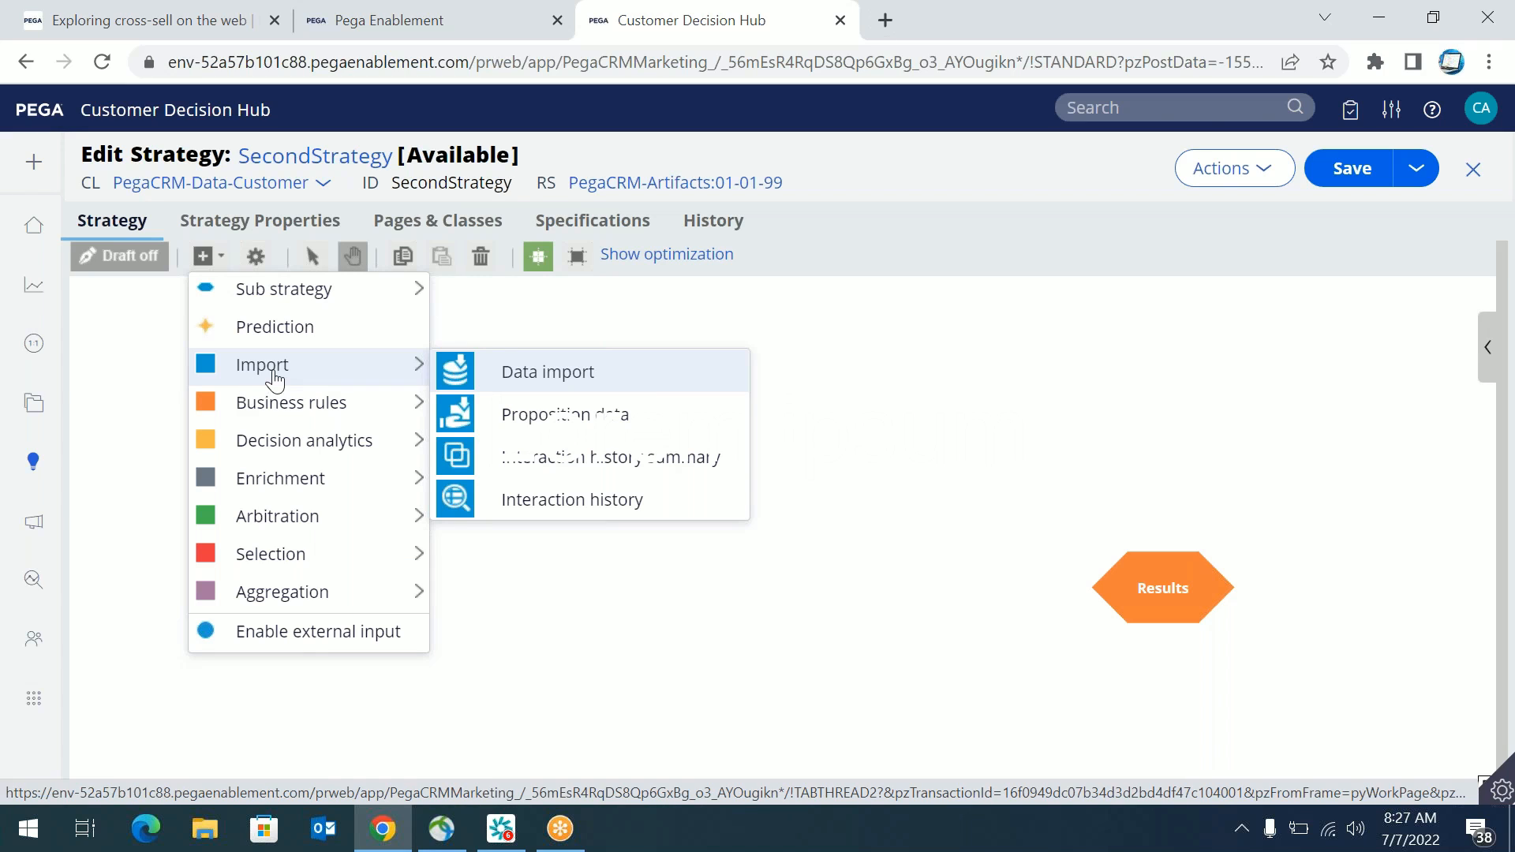
mouse_move(276, 439)
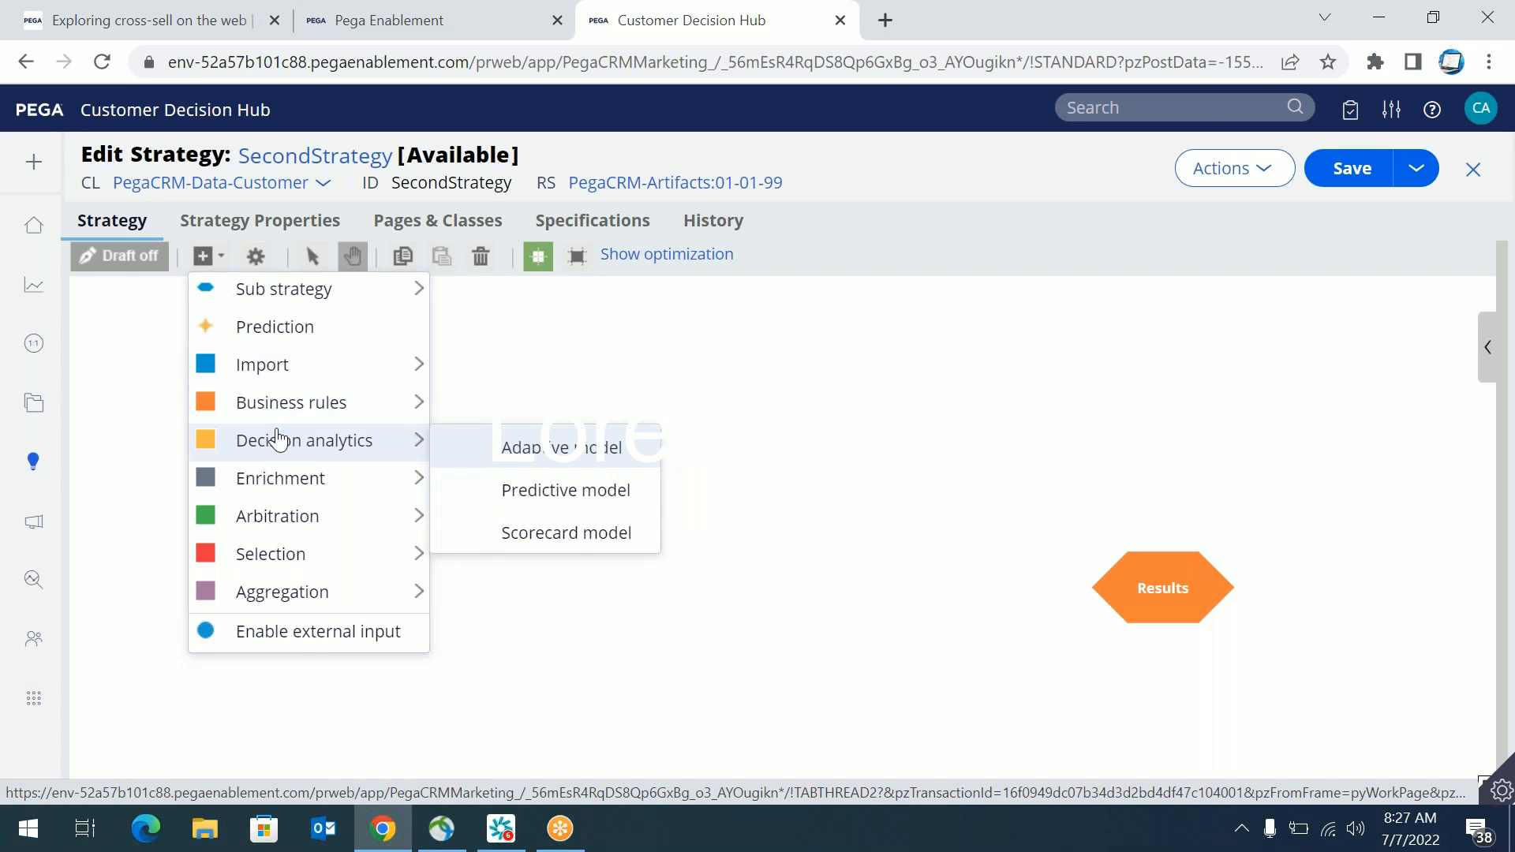
mouse_move(285, 481)
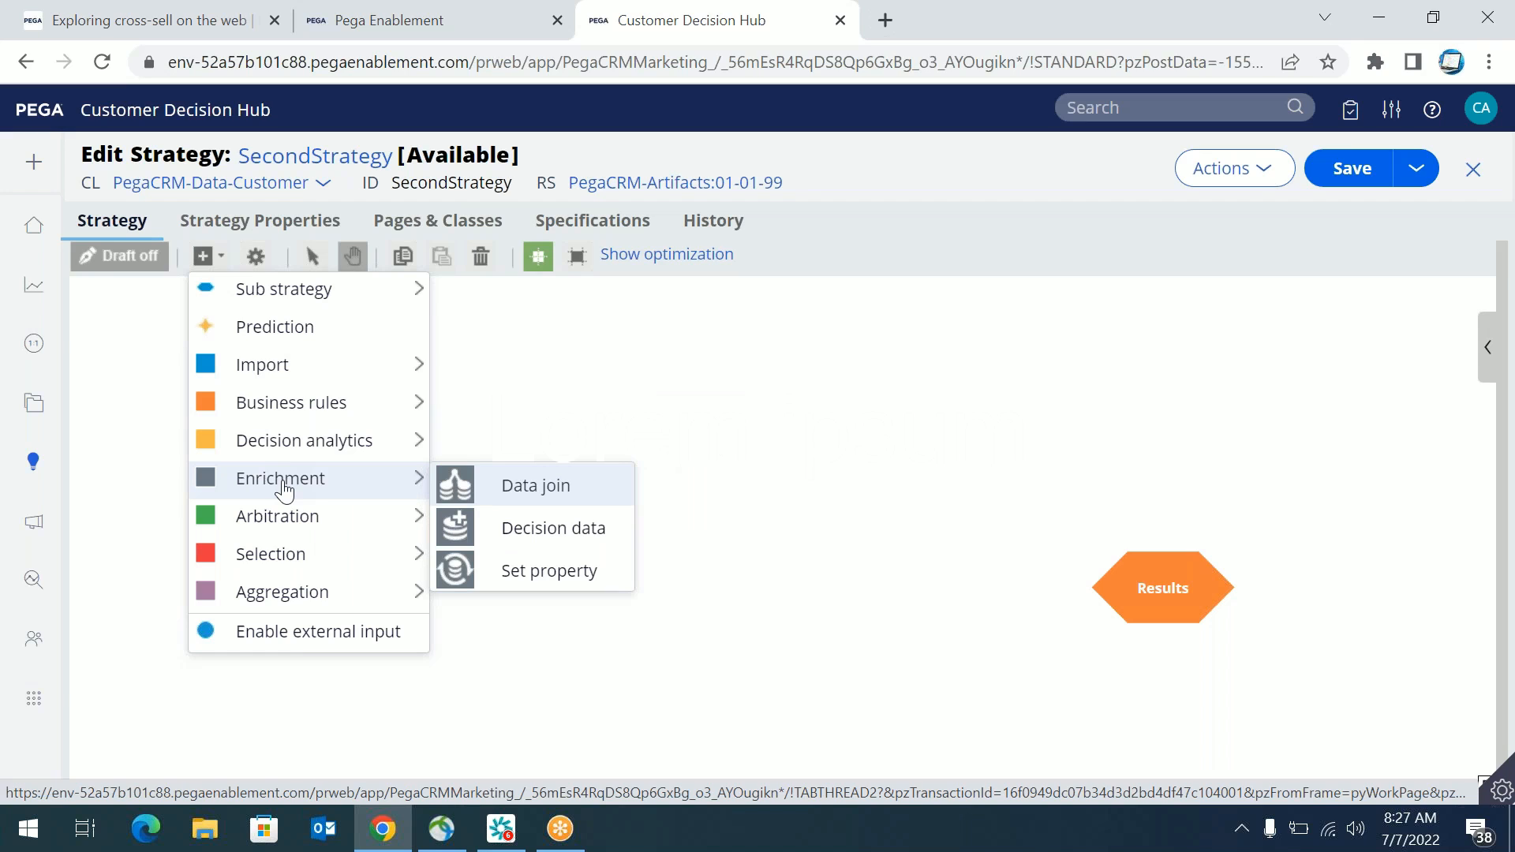
left_click(508, 575)
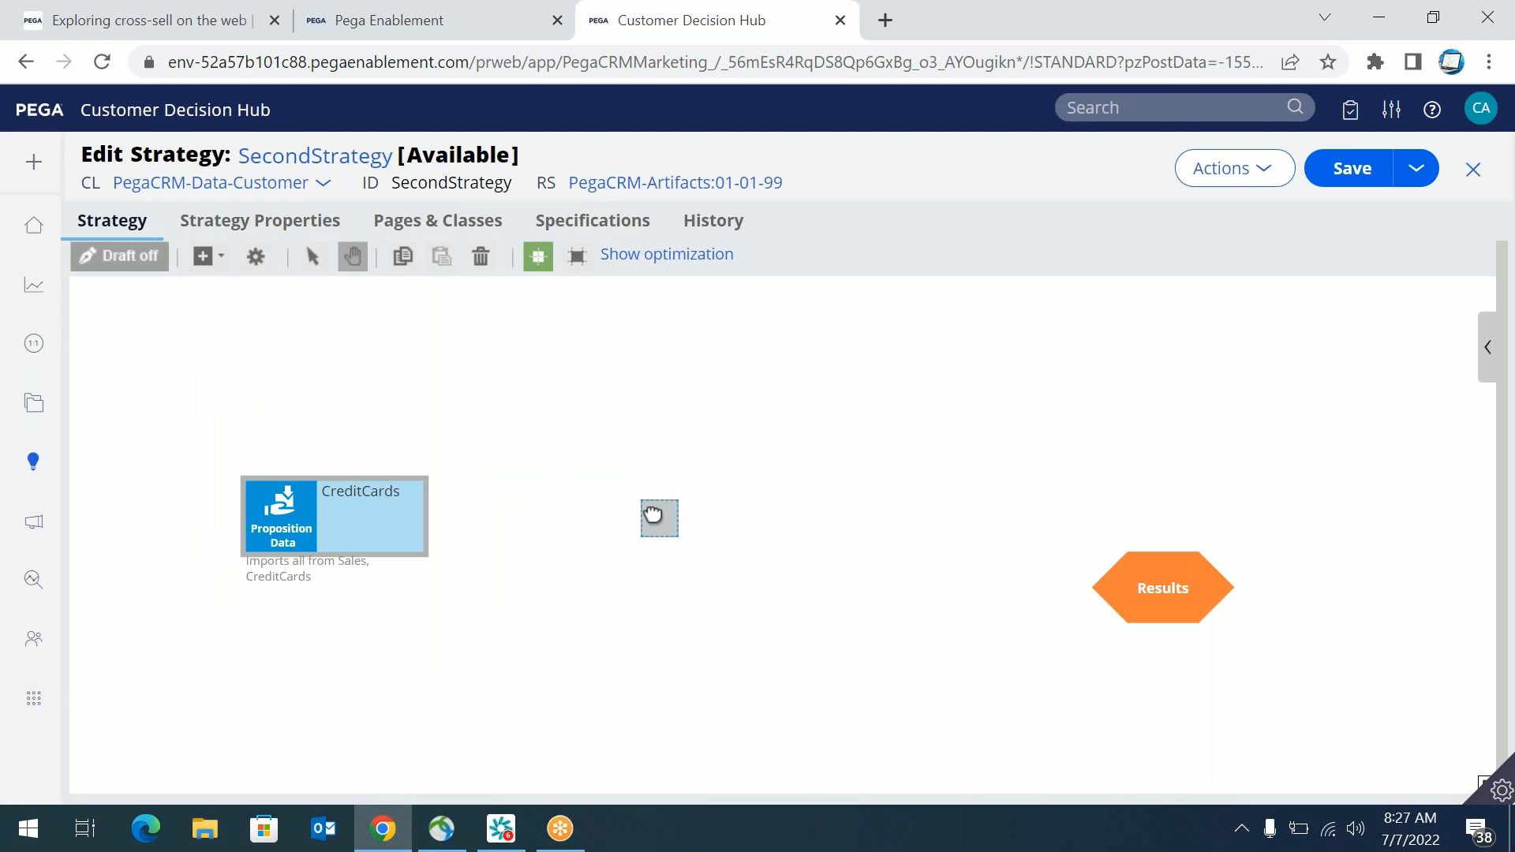
left_click(652, 514)
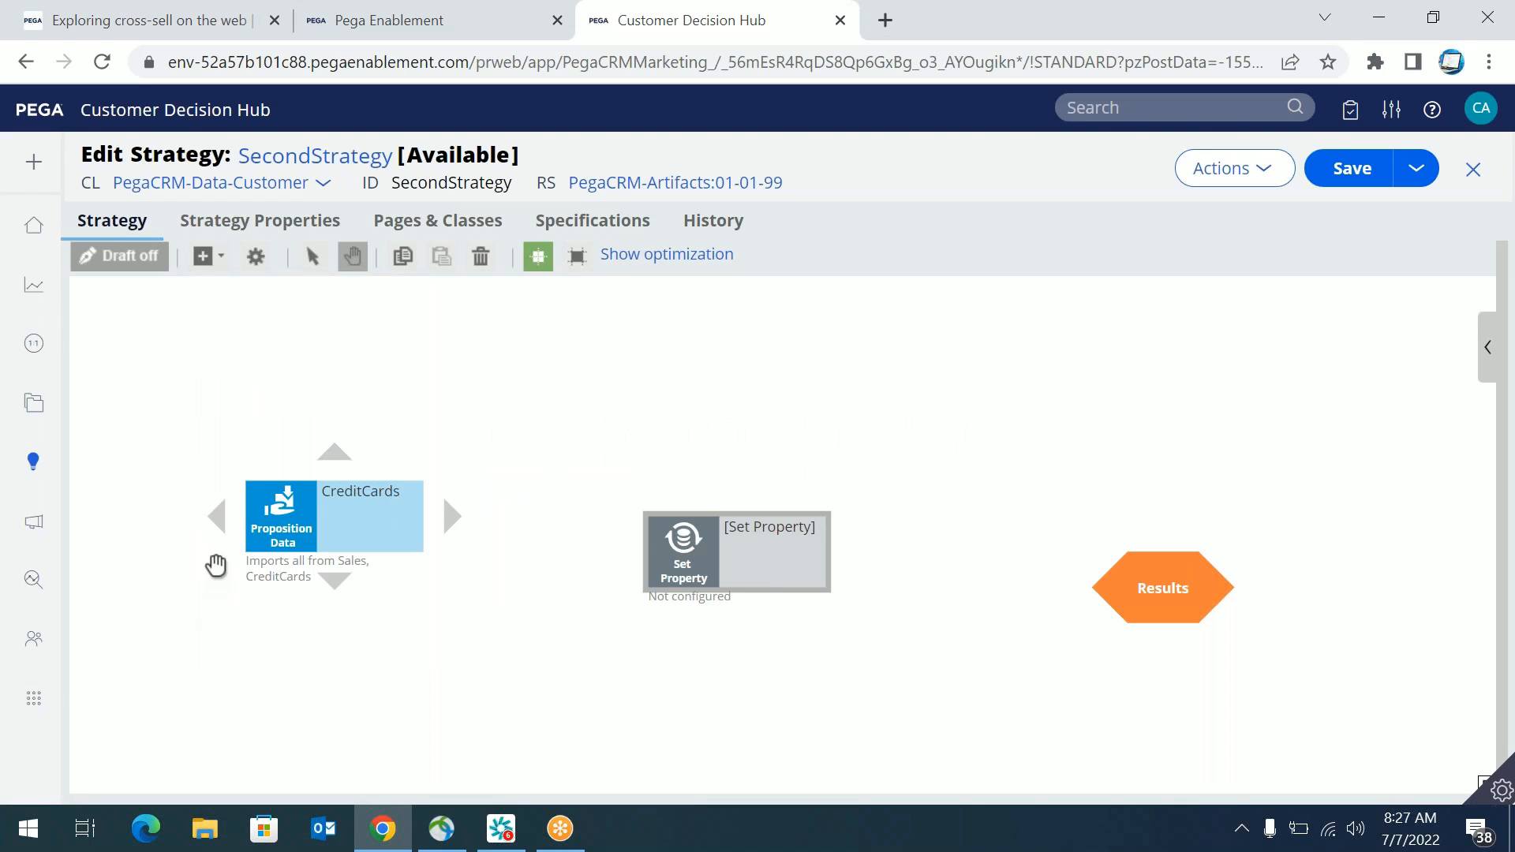
Step: Line up the CreditCards, Set Property and Results shapes in one row and connect them in that order
left_click_drag(258, 562, 229, 597)
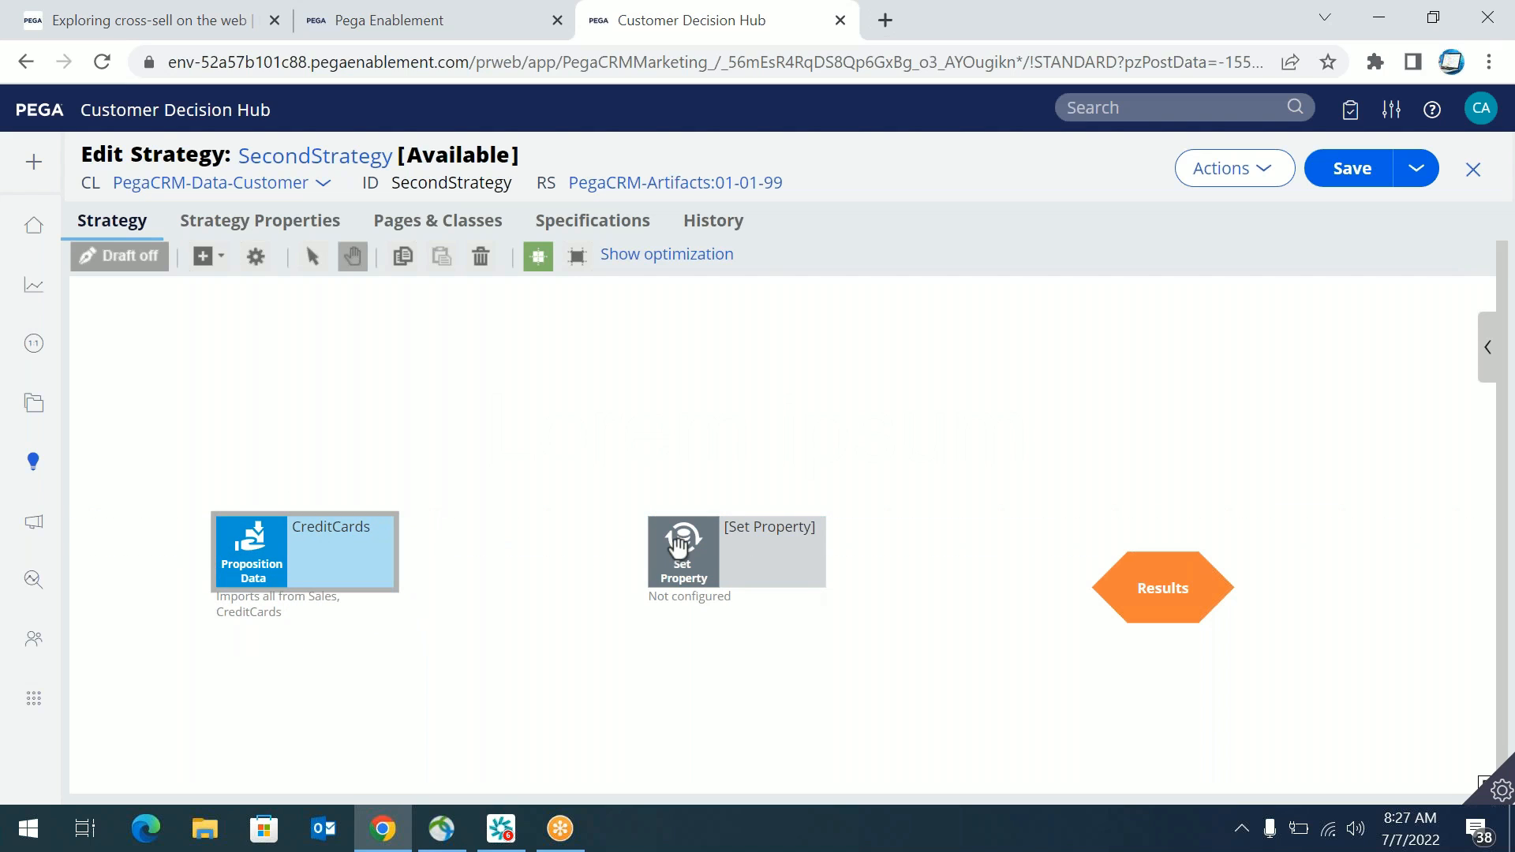
left_click_drag(1170, 588, 1239, 550)
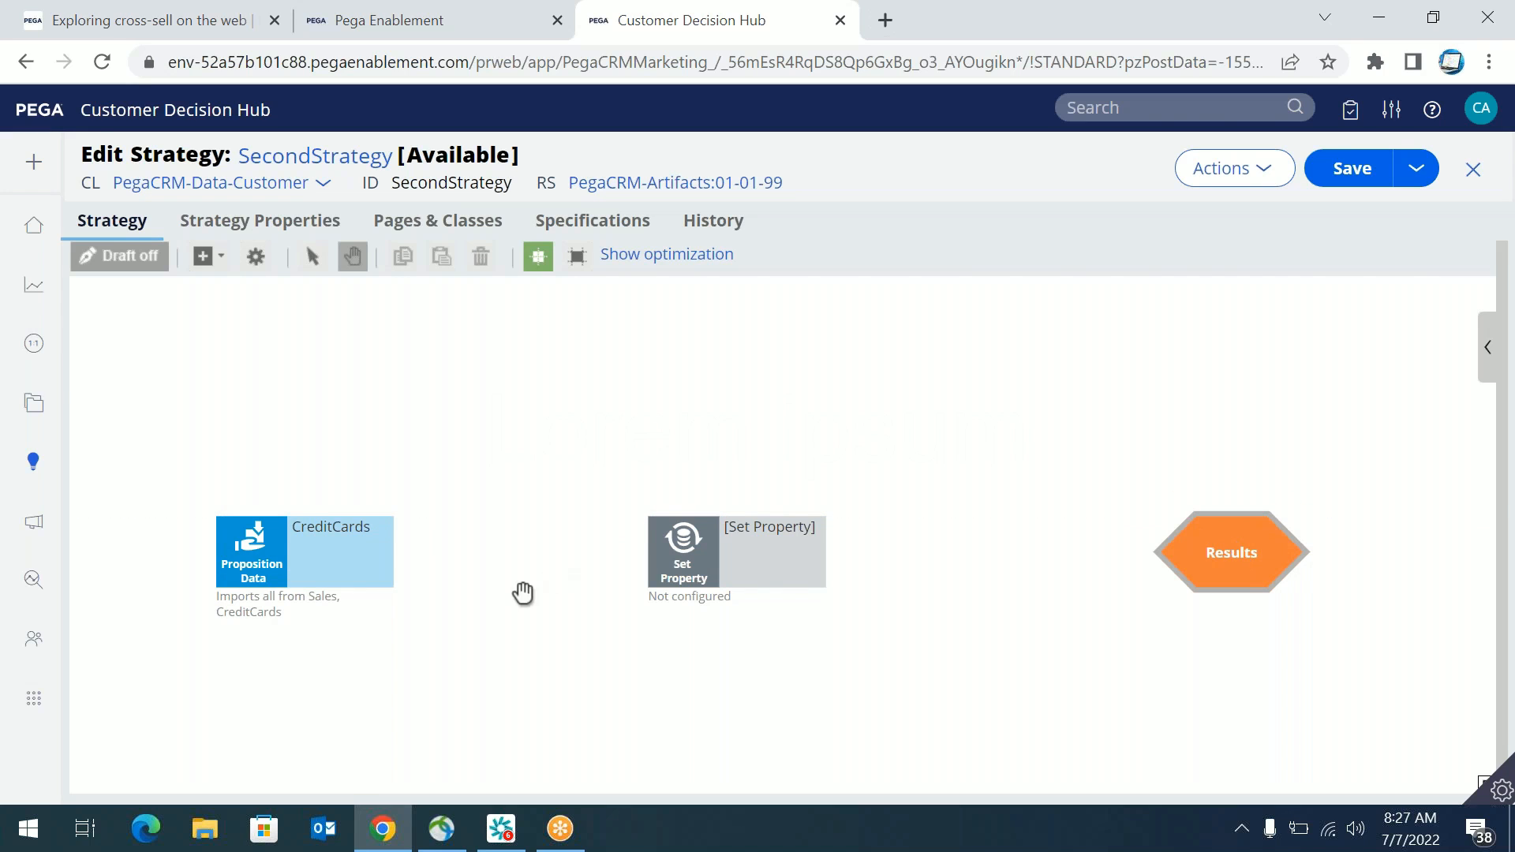
left_click(316, 539)
left_click_drag(425, 553, 671, 558)
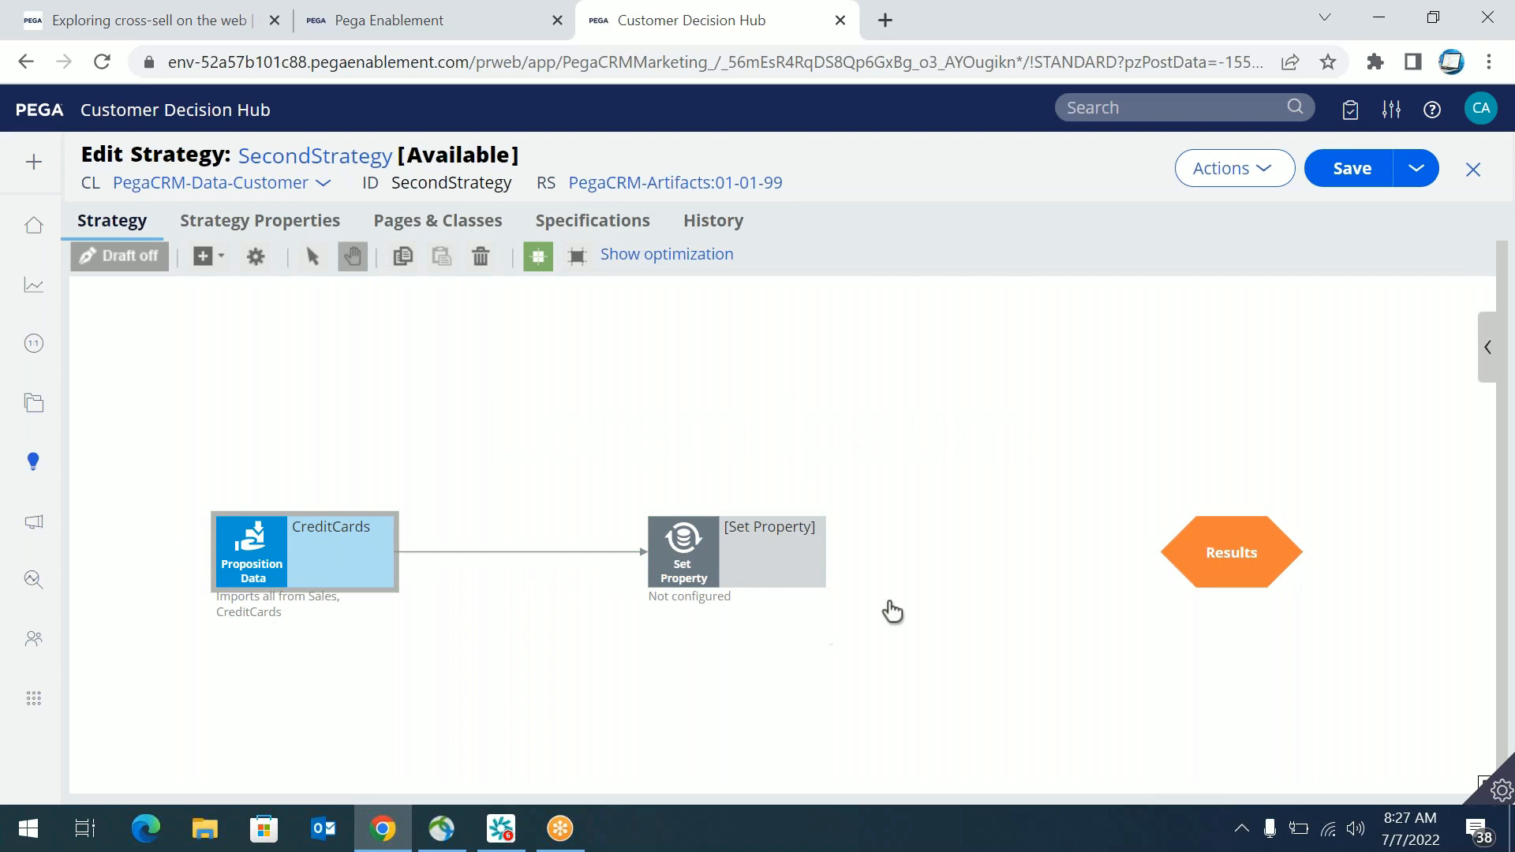
mouse_move(786, 542)
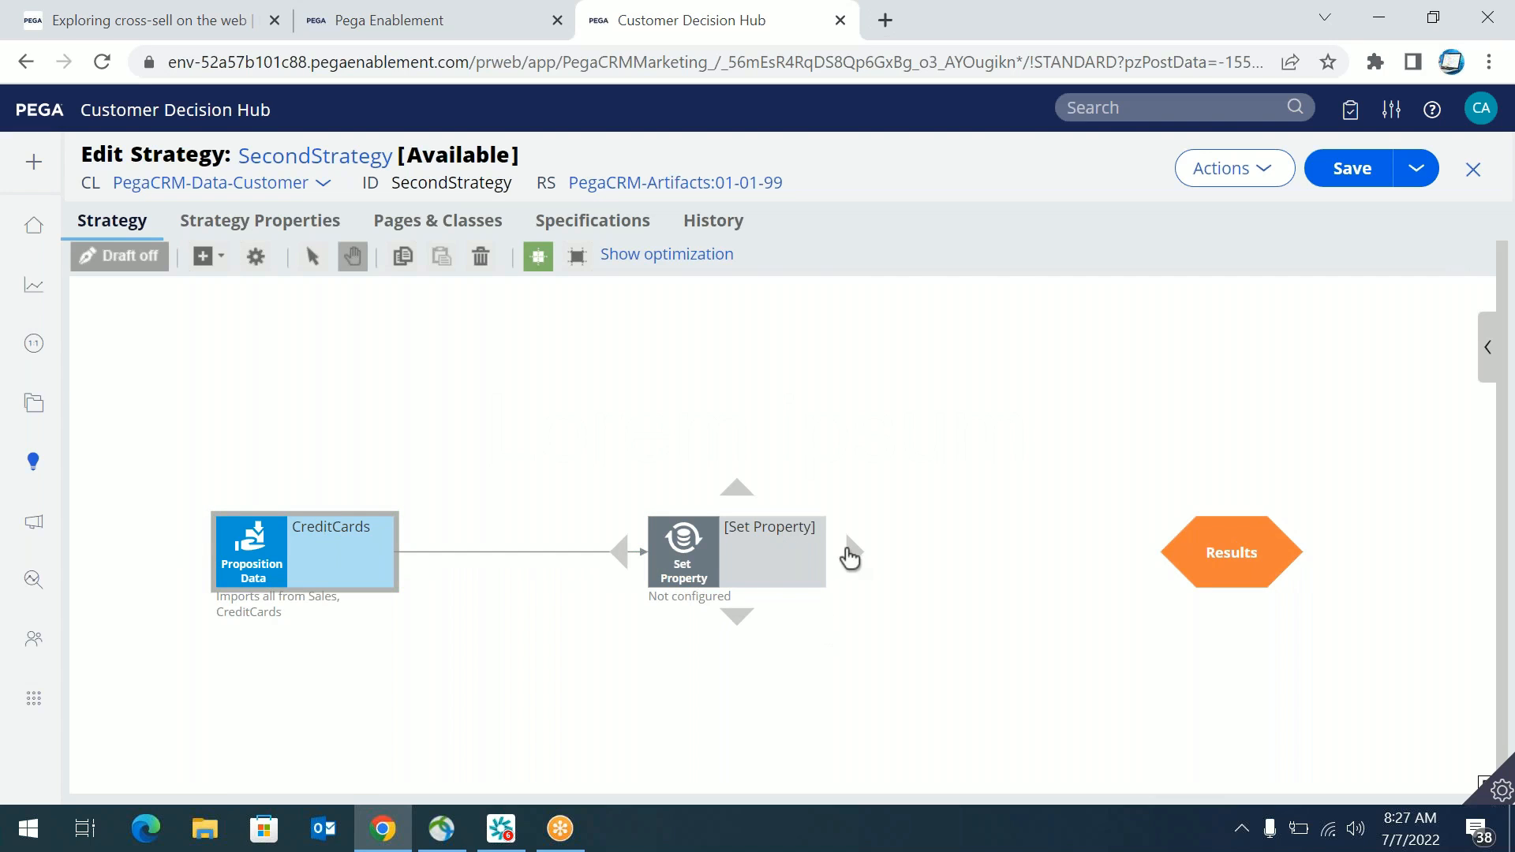
left_click_drag(851, 558, 1207, 562)
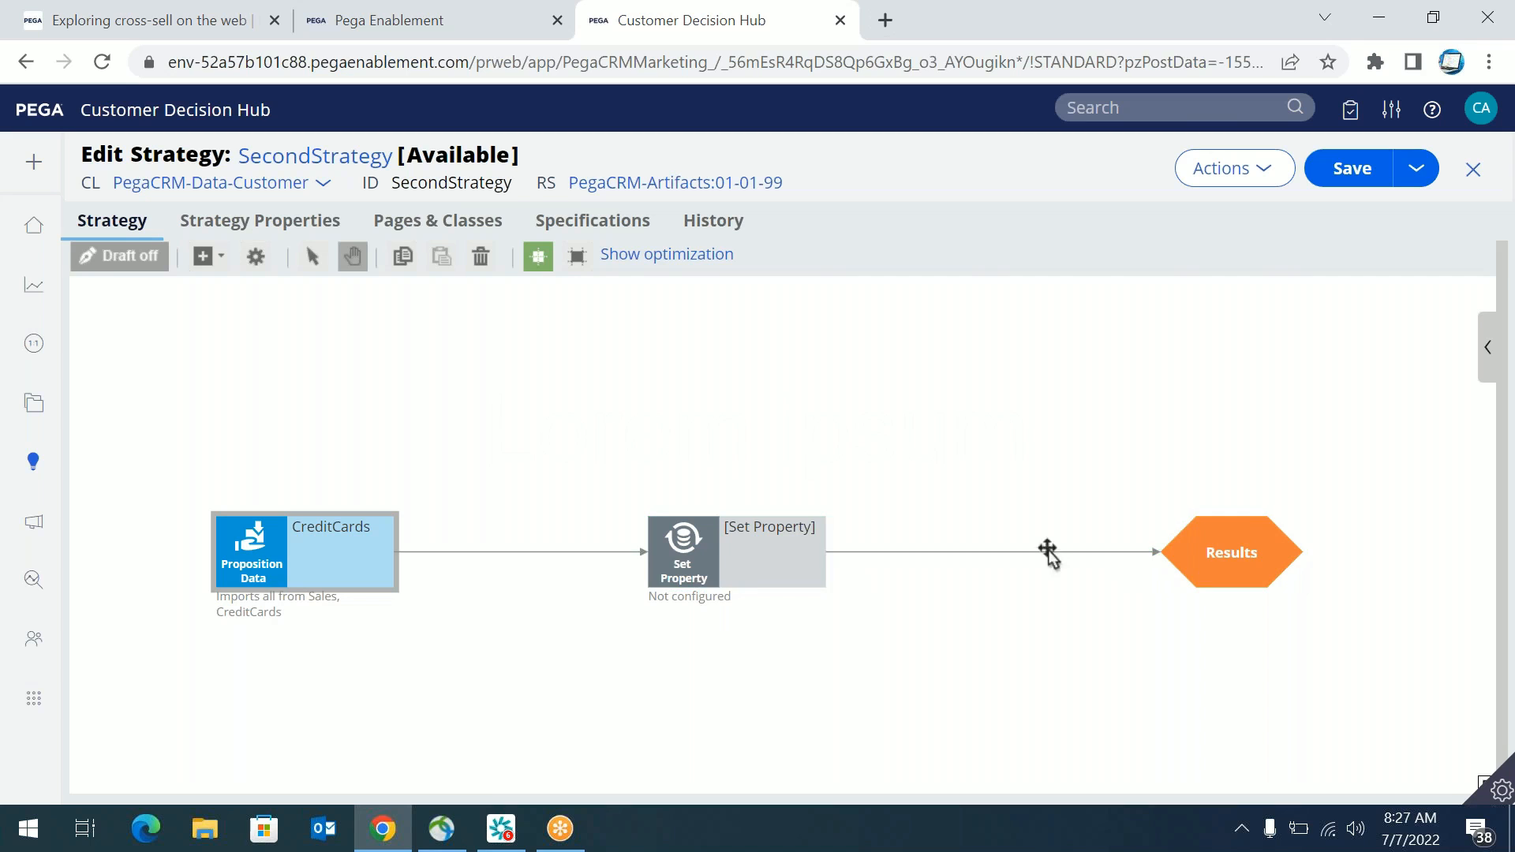
Step: Examine which target properties the Set Property component offers for the strategy result class and for the Primary customer page, and discard the dialog
left_click(713, 582)
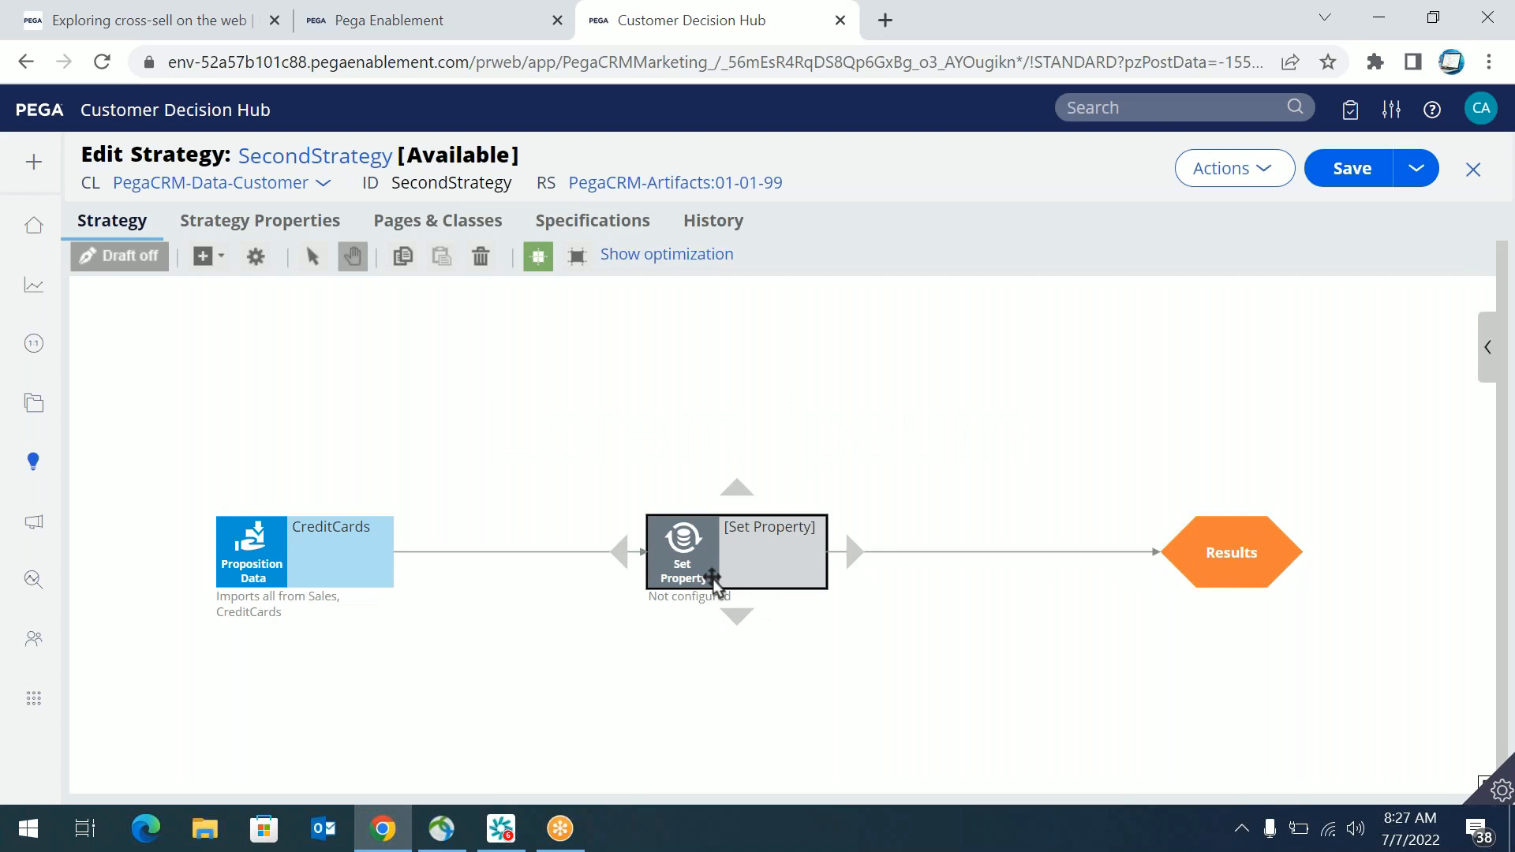
double_click(712, 581)
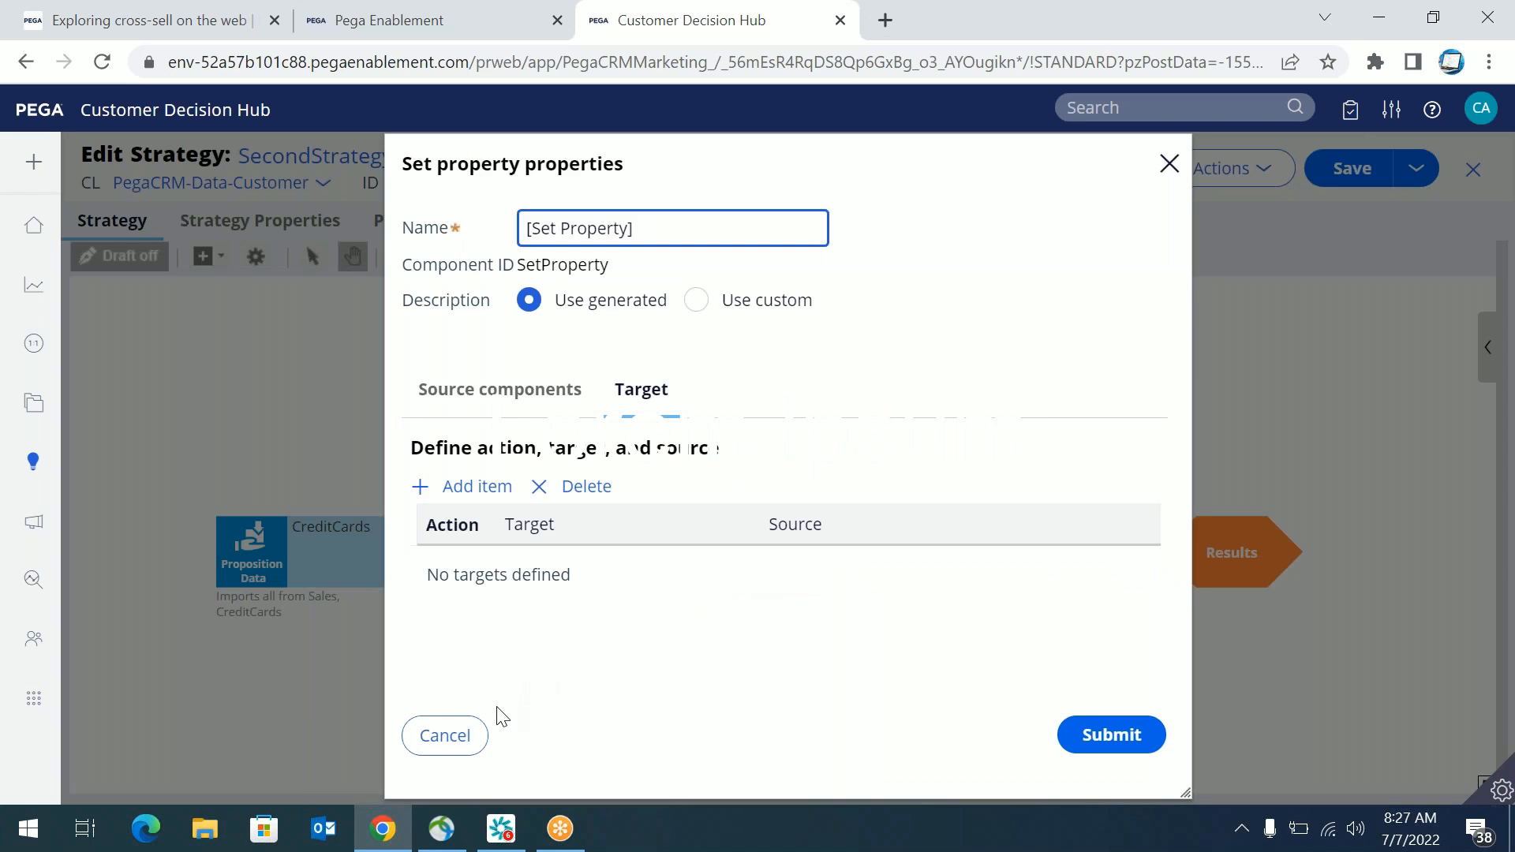
left_click(443, 734)
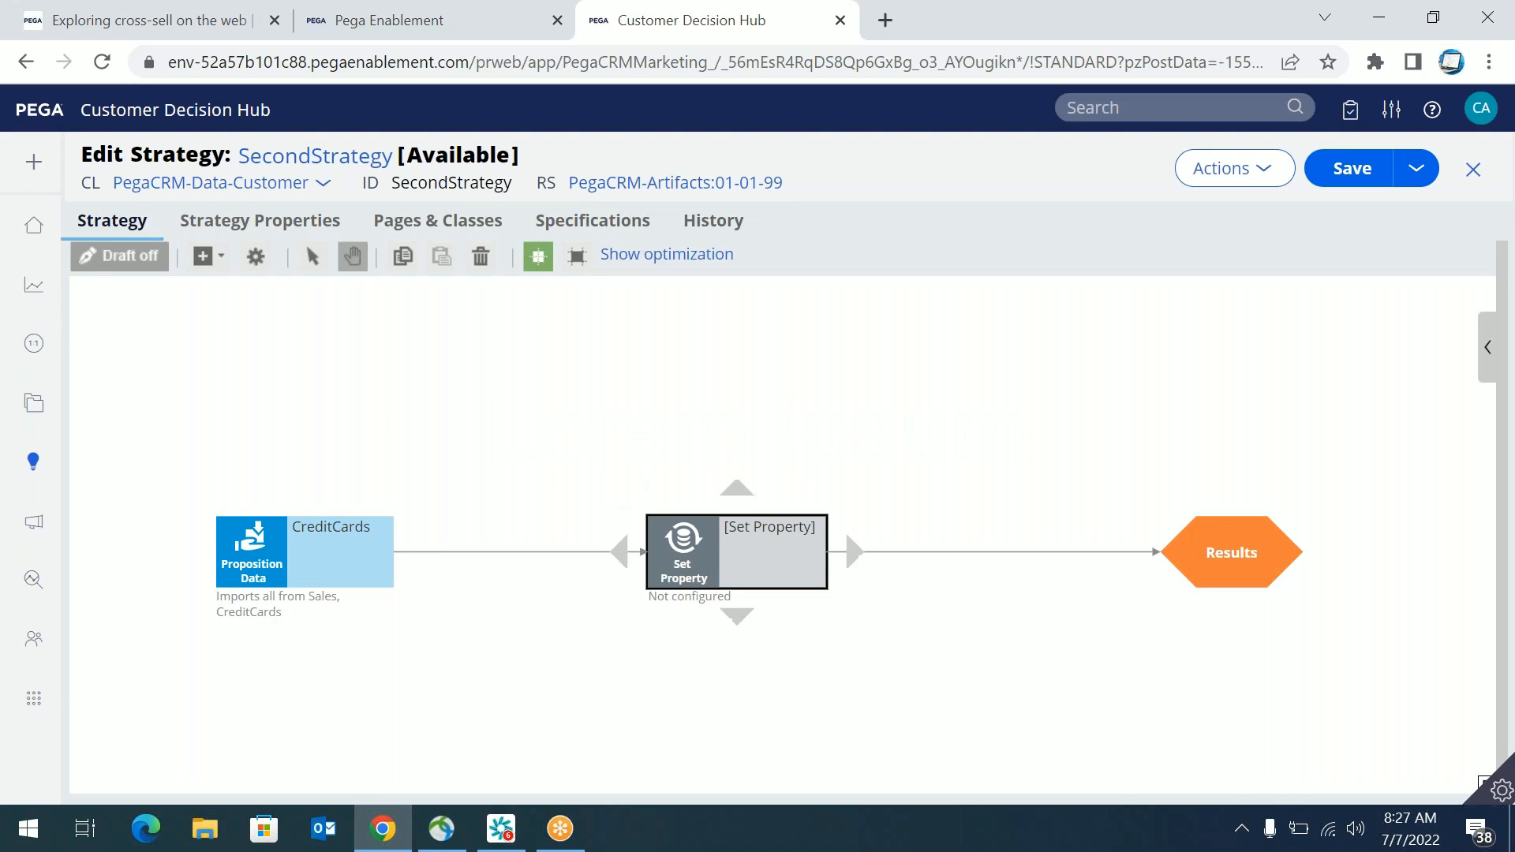
double_click(693, 550)
left_click(466, 486)
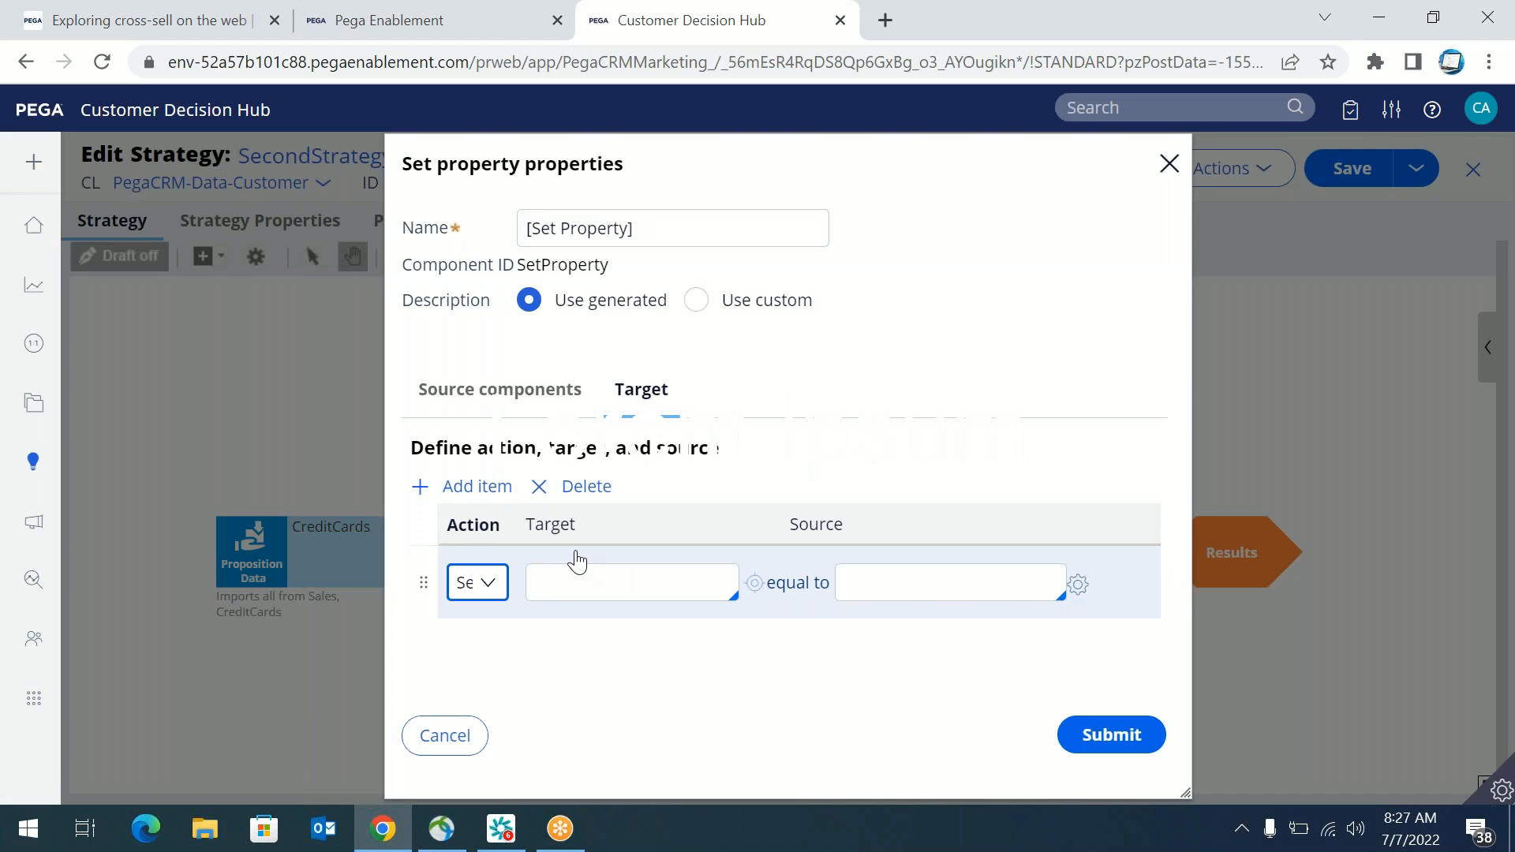
left_click(587, 571)
type(".")
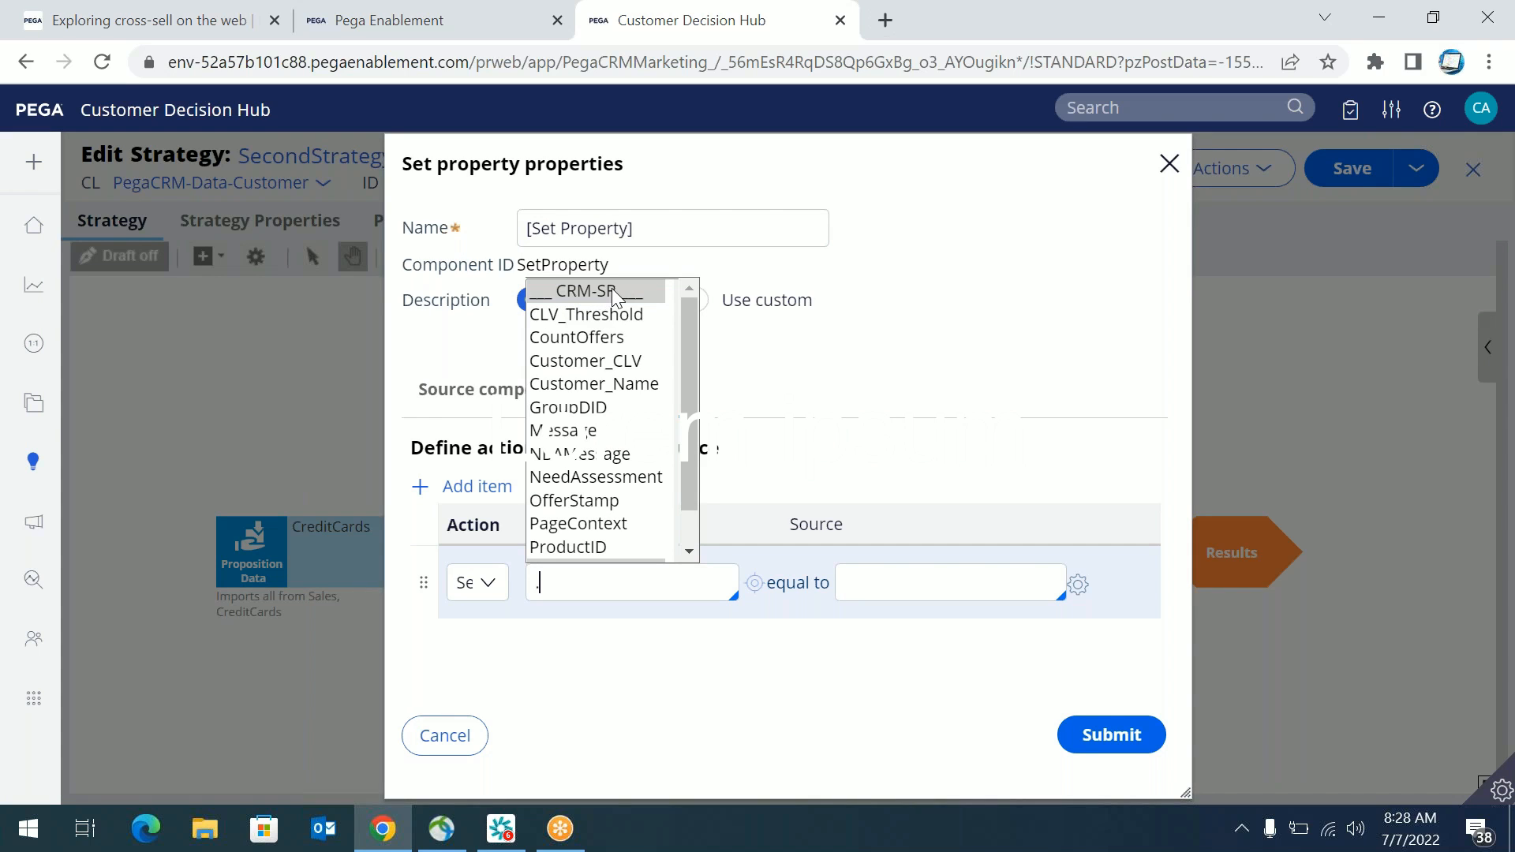
left_click_drag(694, 382, 646, 384)
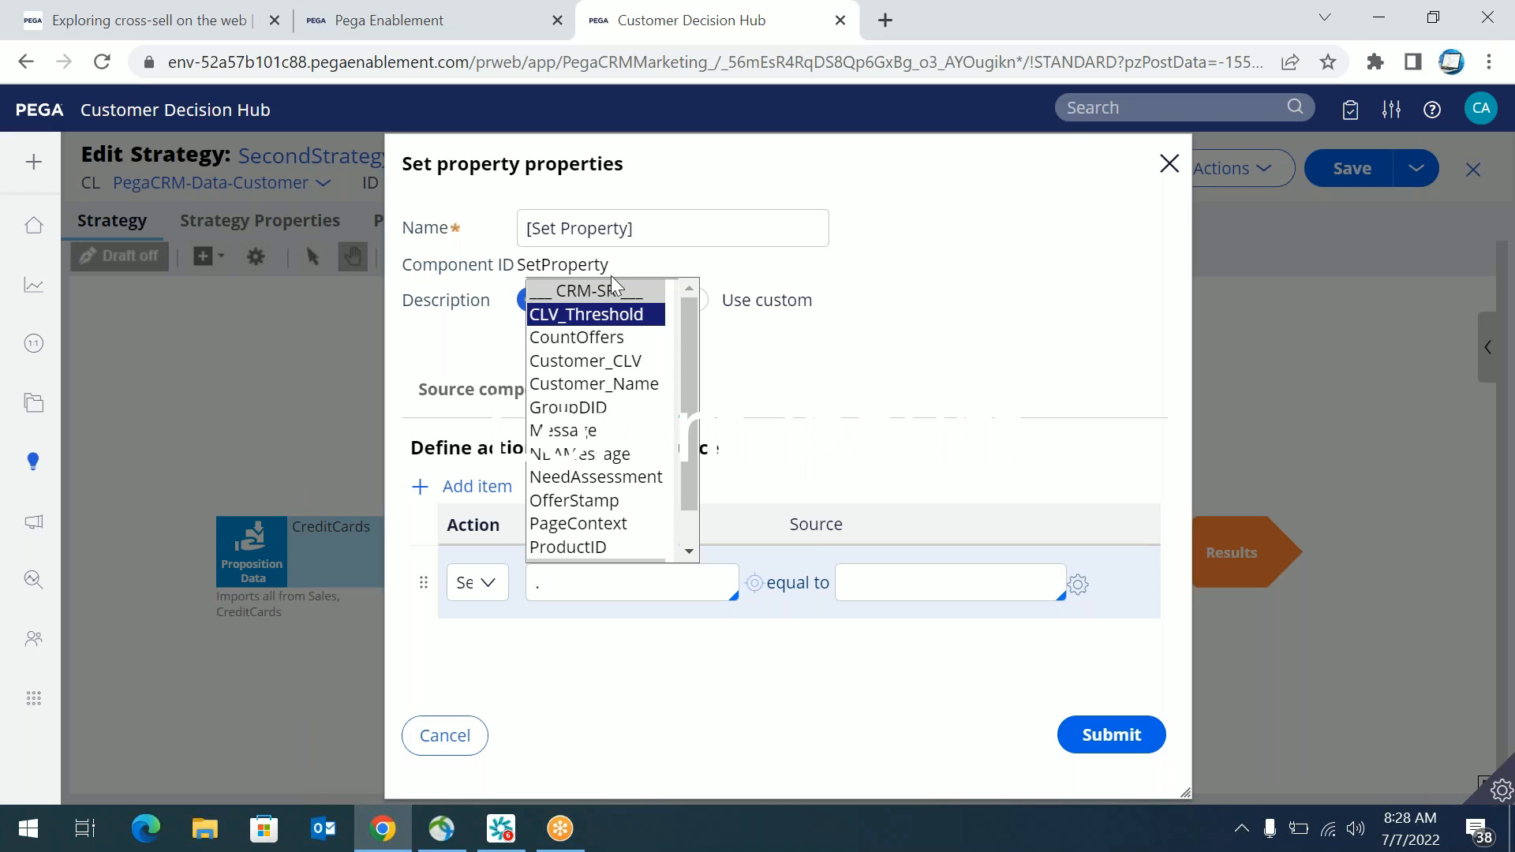
scroll(693, 456, "down", 1)
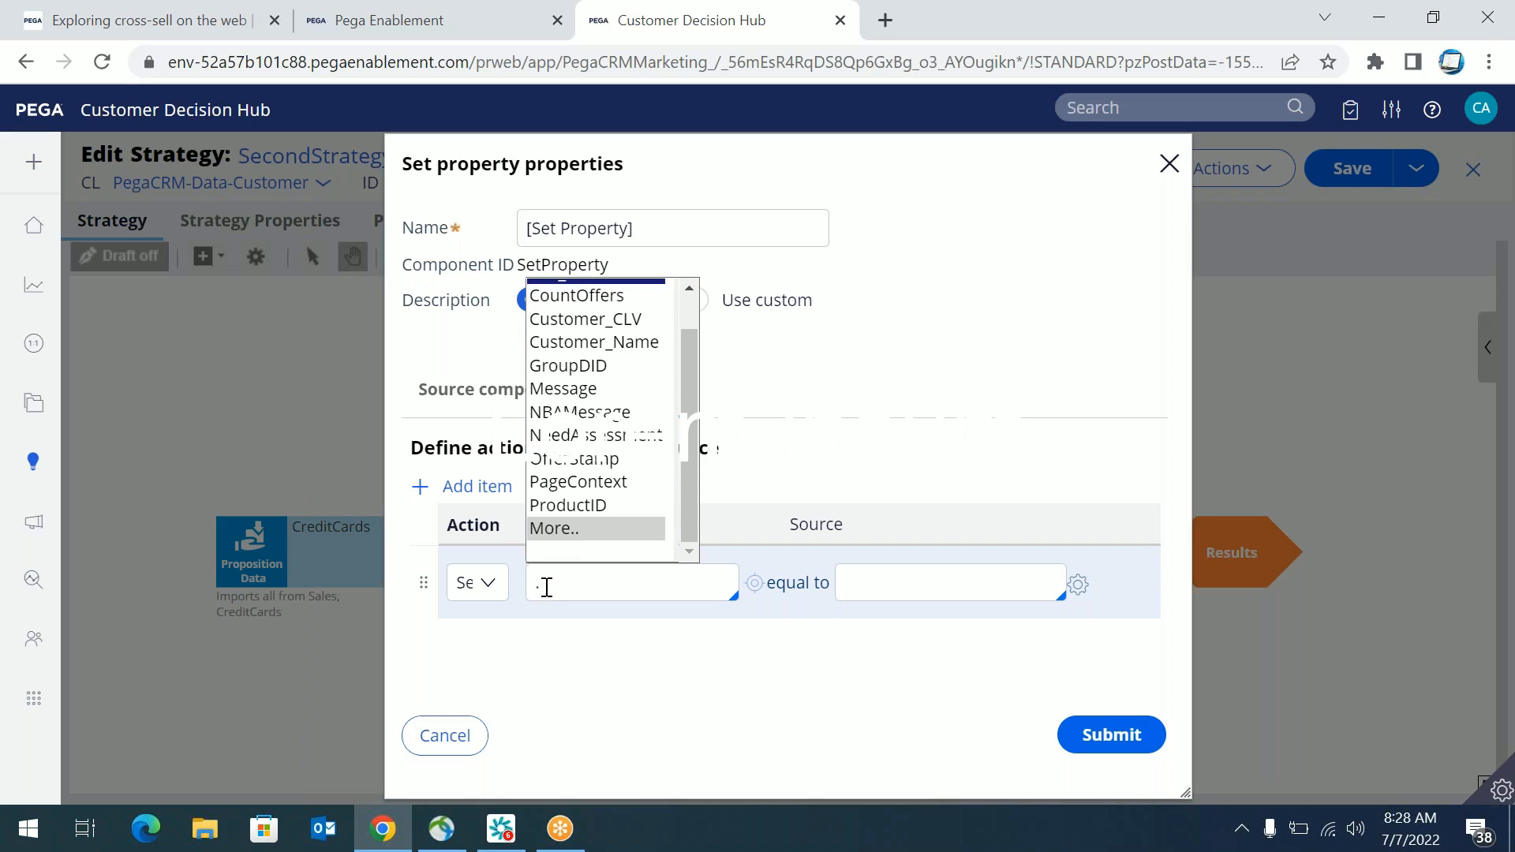
key("BackSpace")
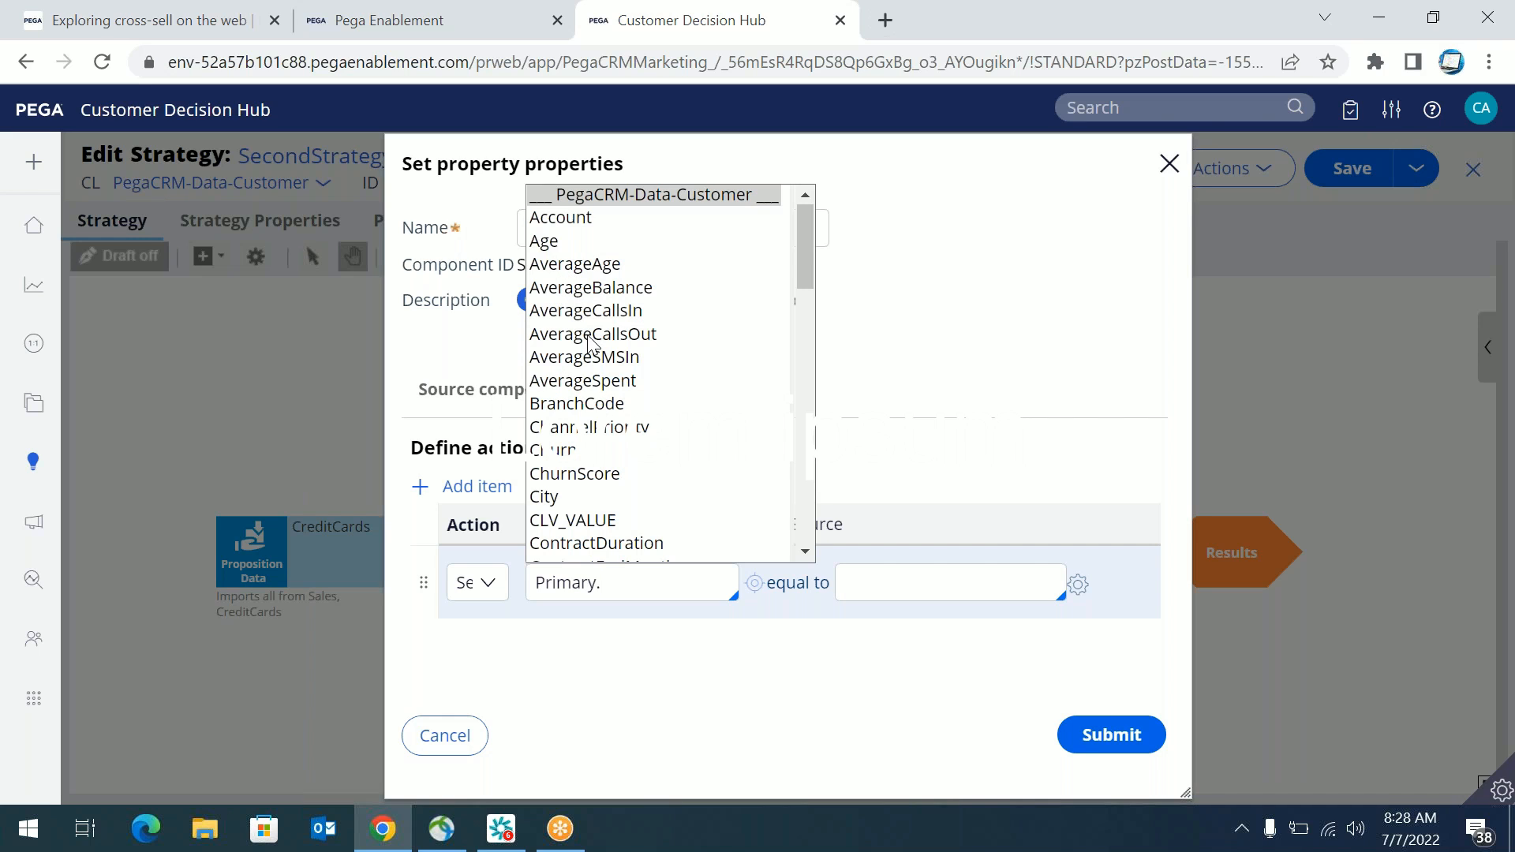
left_click(445, 735)
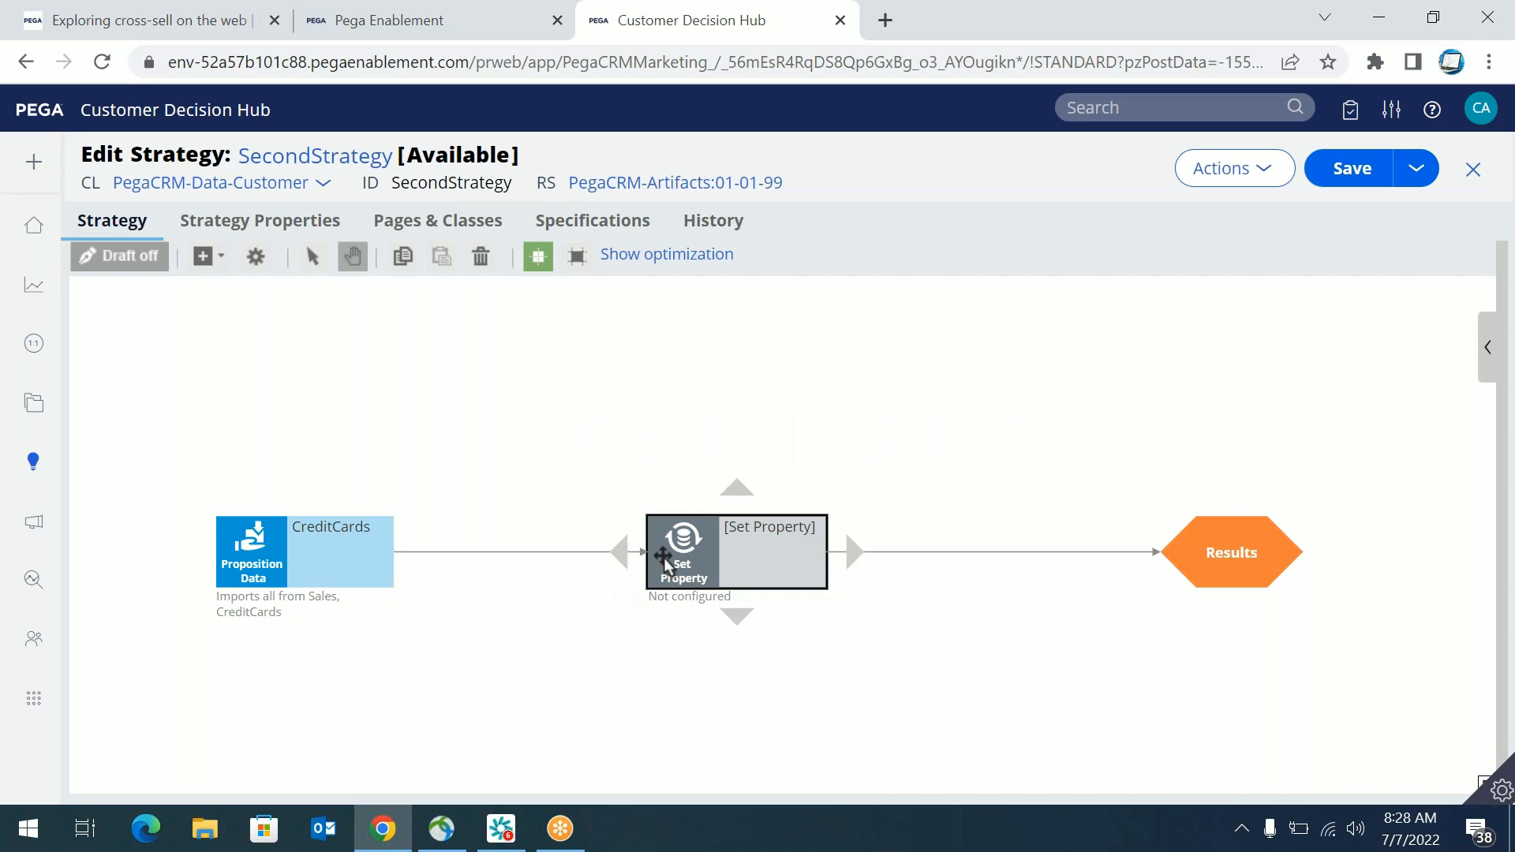
Step: Configure the Set Property component to set .pyPropensity equal to 0.81 and submit it
double_click(664, 562)
left_click(623, 577)
key("BackSpace")
right_click(538, 577)
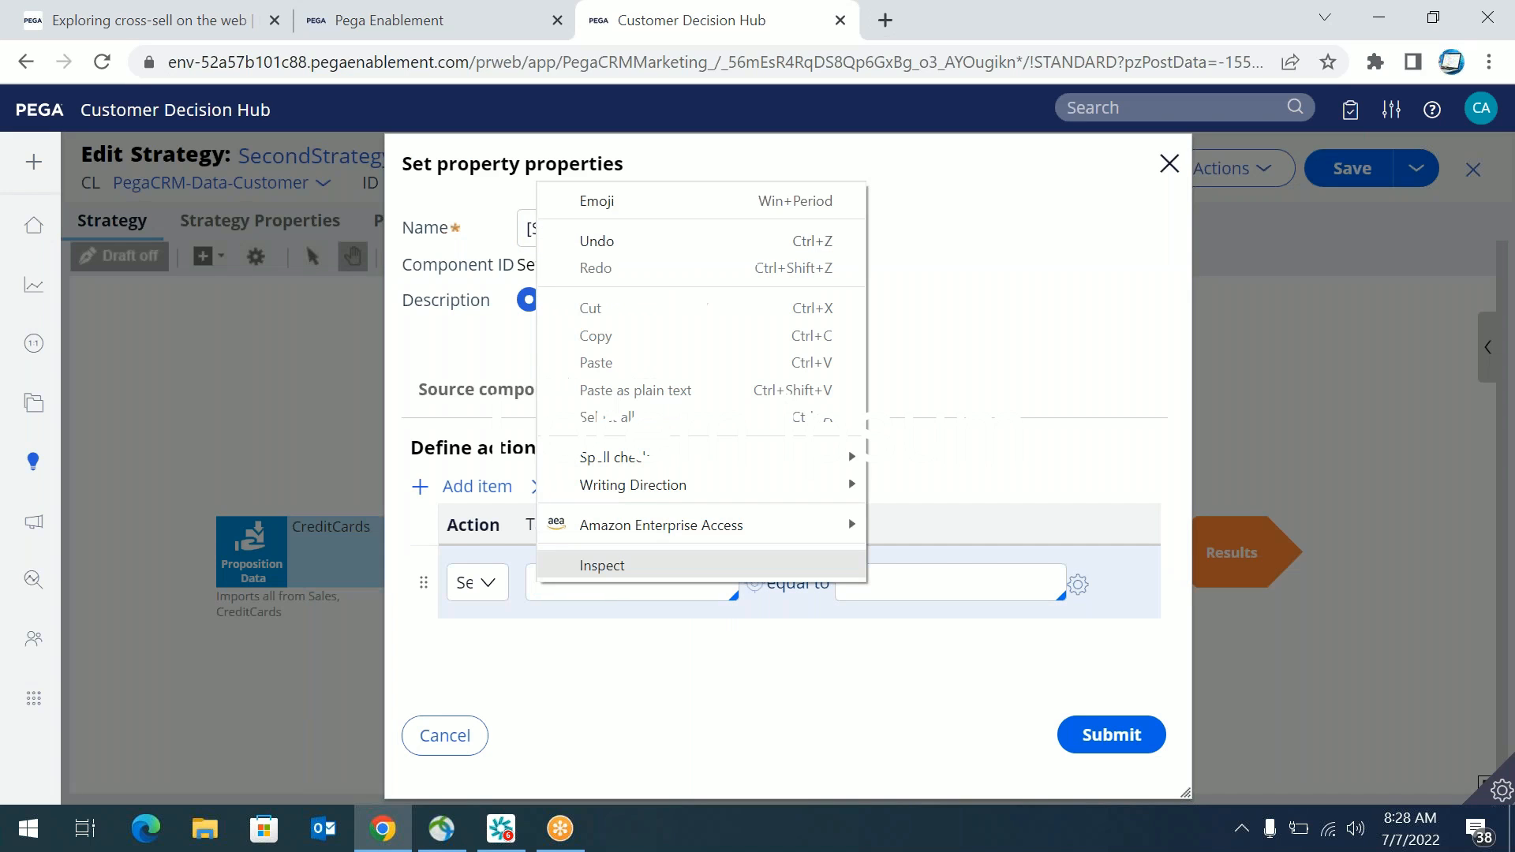
left_click(606, 592)
type(".")
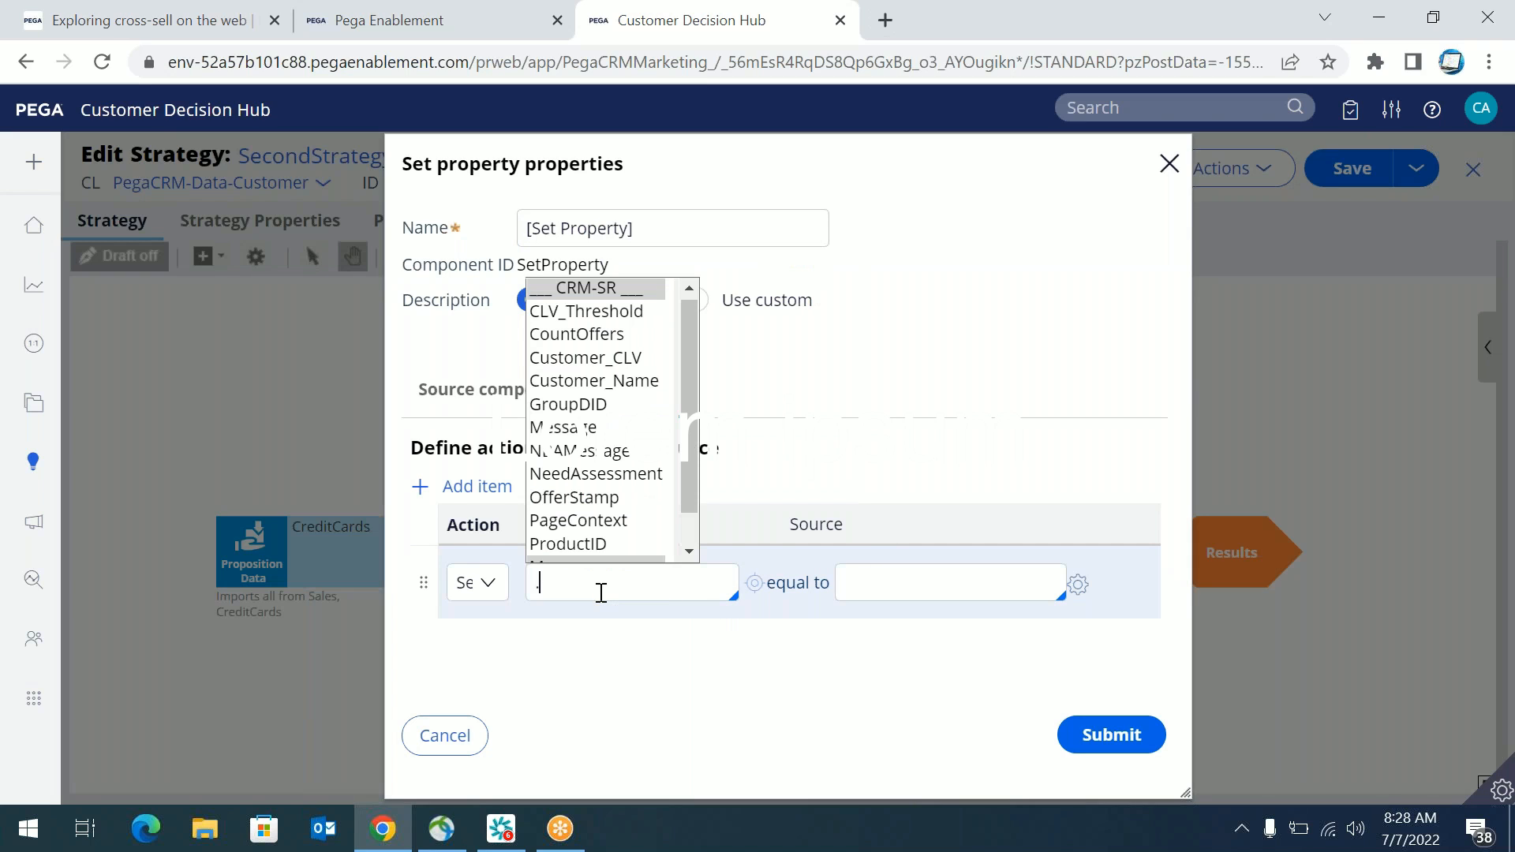
scroll(684, 508, "down", 2)
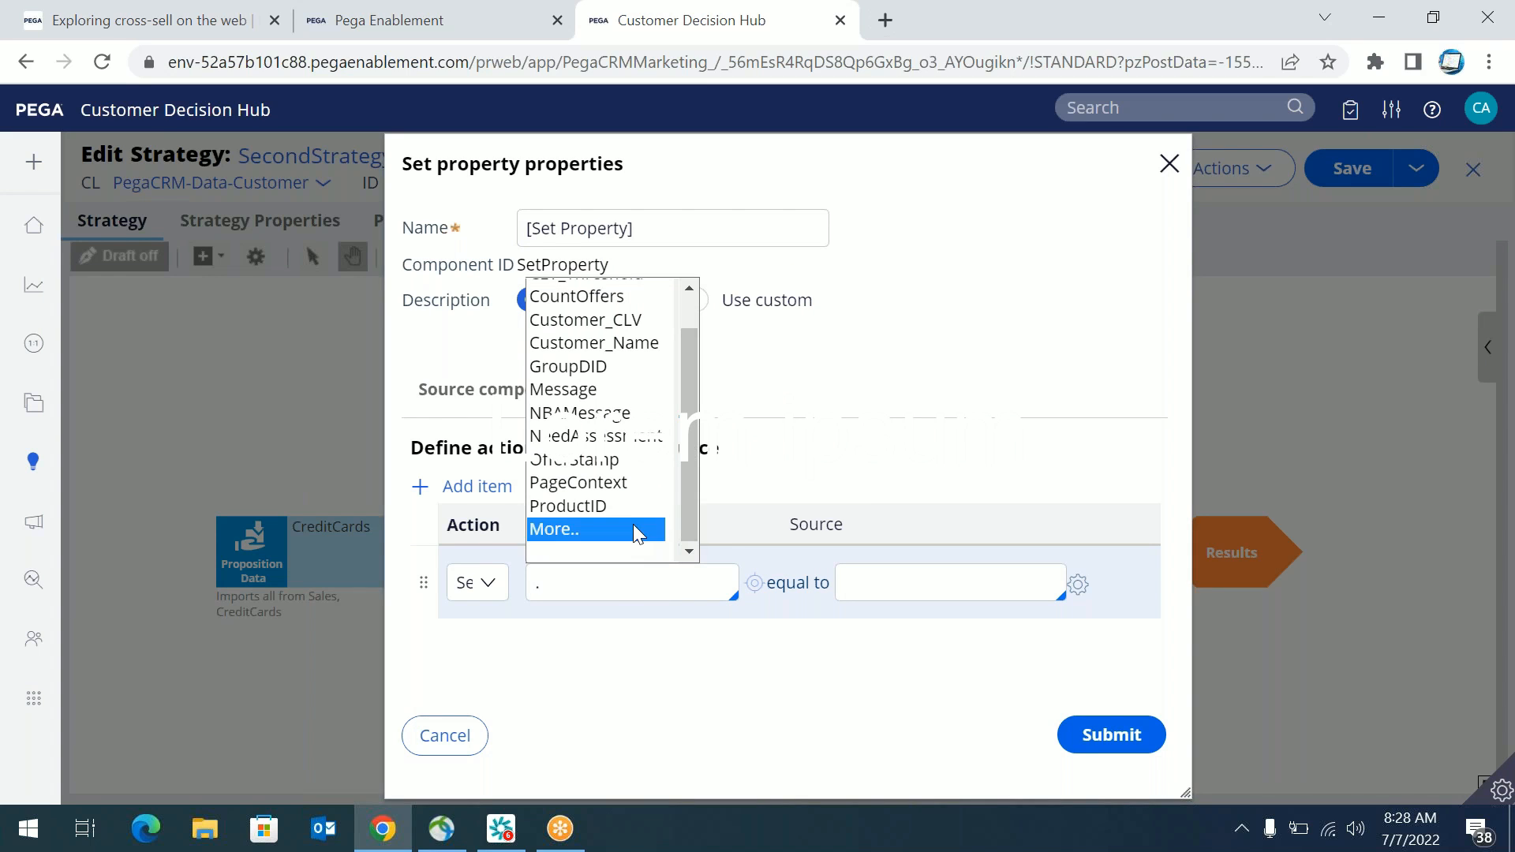
left_click(634, 528)
type("p")
right_click(552, 583)
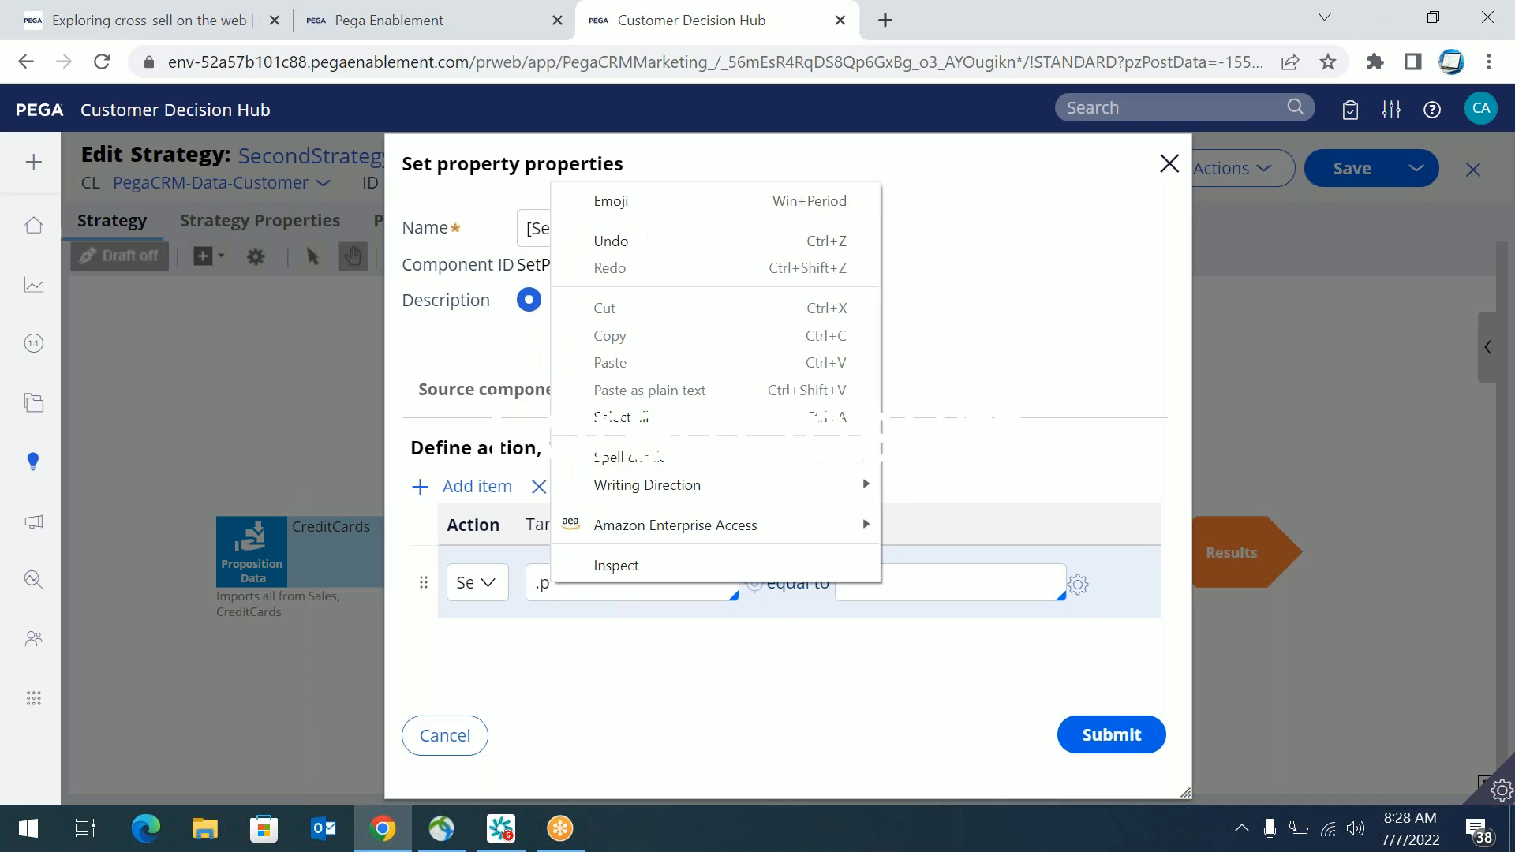
left_click(603, 591)
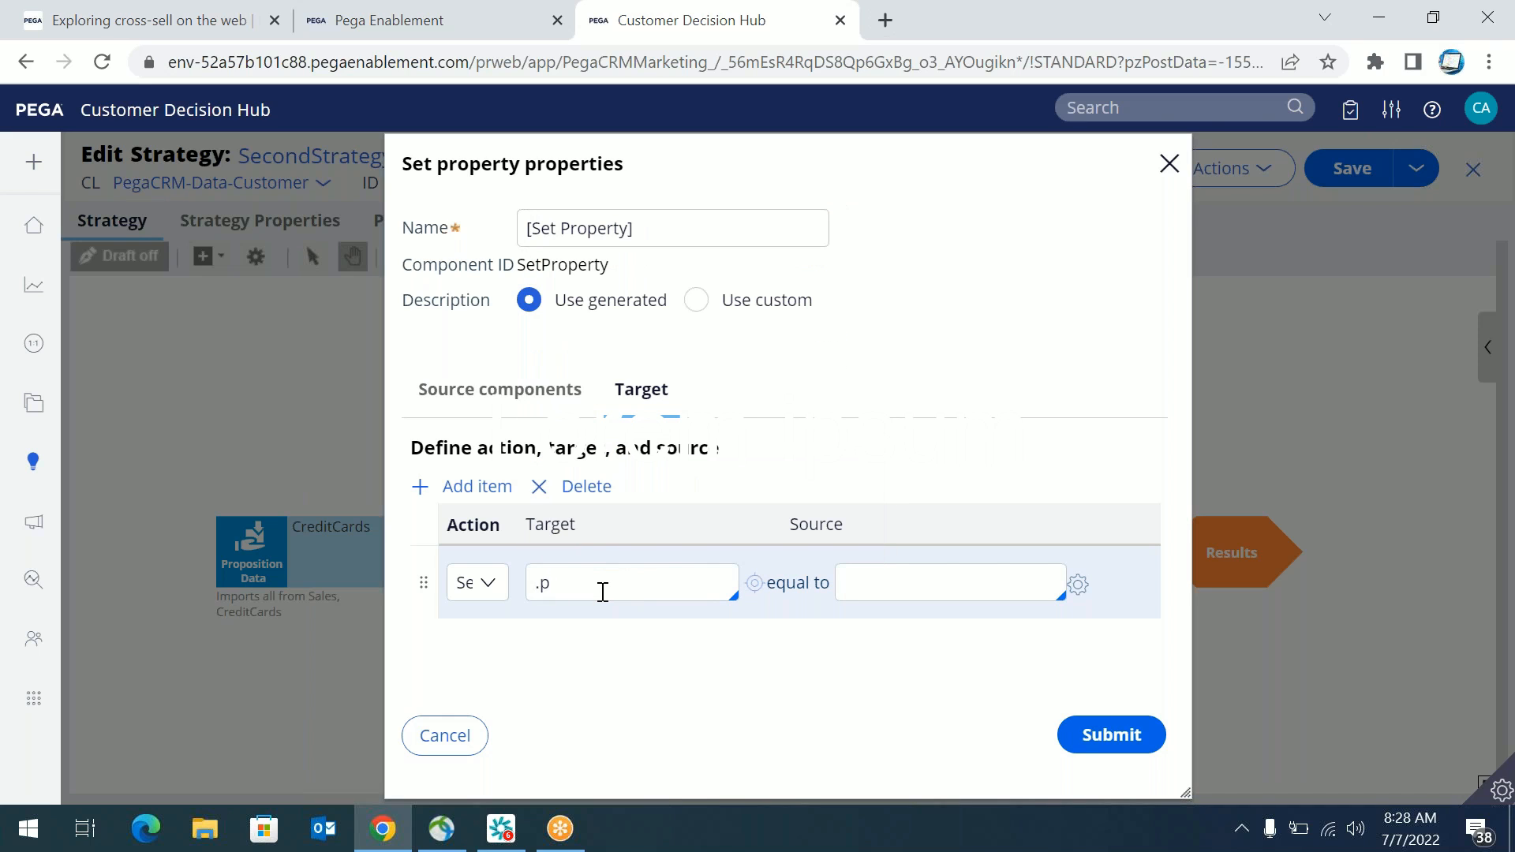
type("yPropensity")
mouse_move(655, 587)
left_mouse_down()
mouse_move(567, 584)
mouse_move(645, 574)
left_mouse_up()
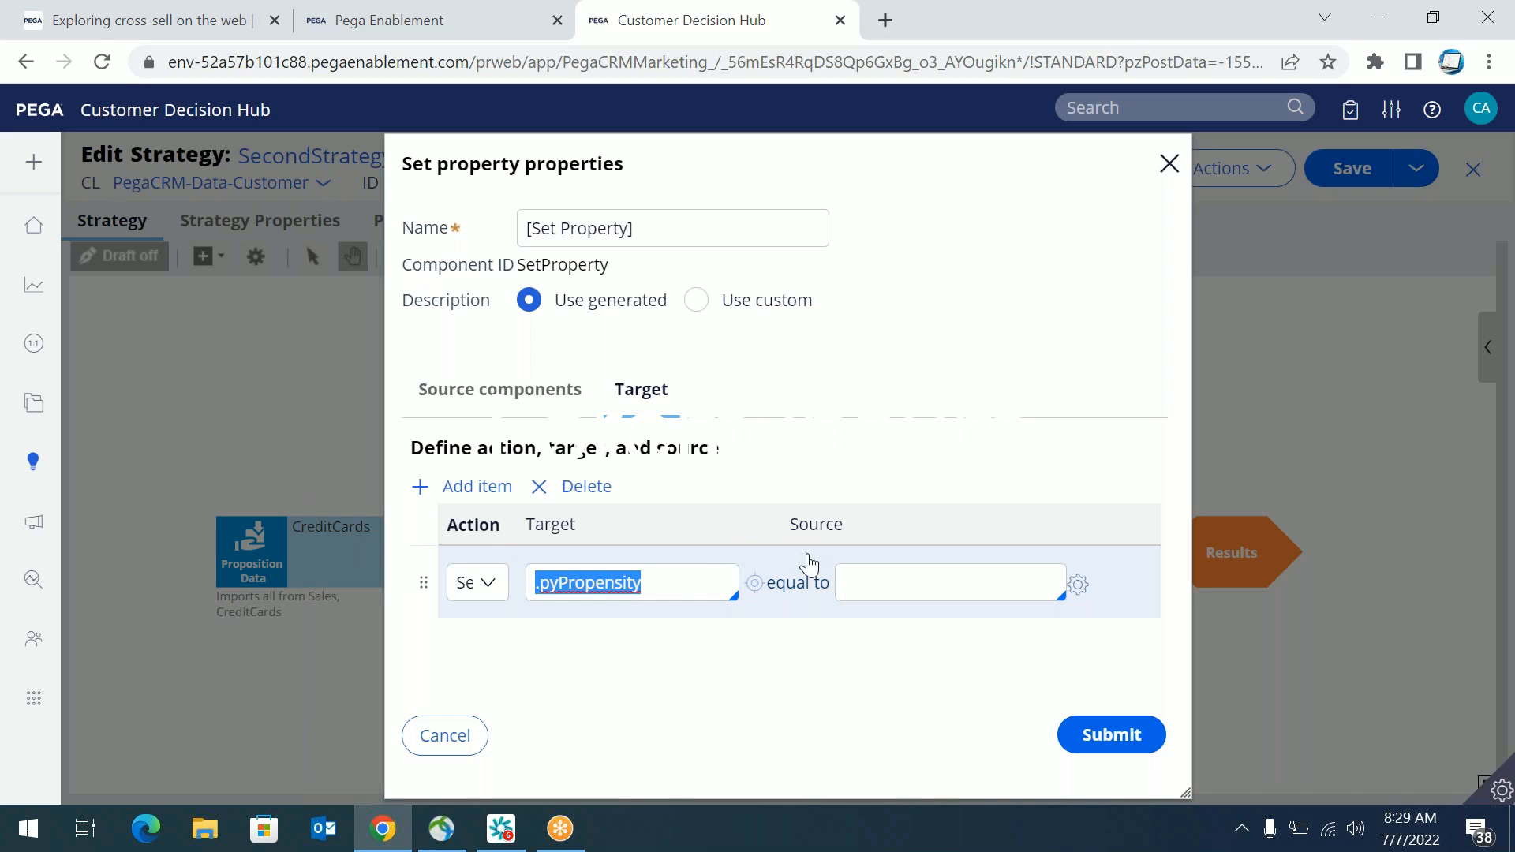
left_click(855, 579)
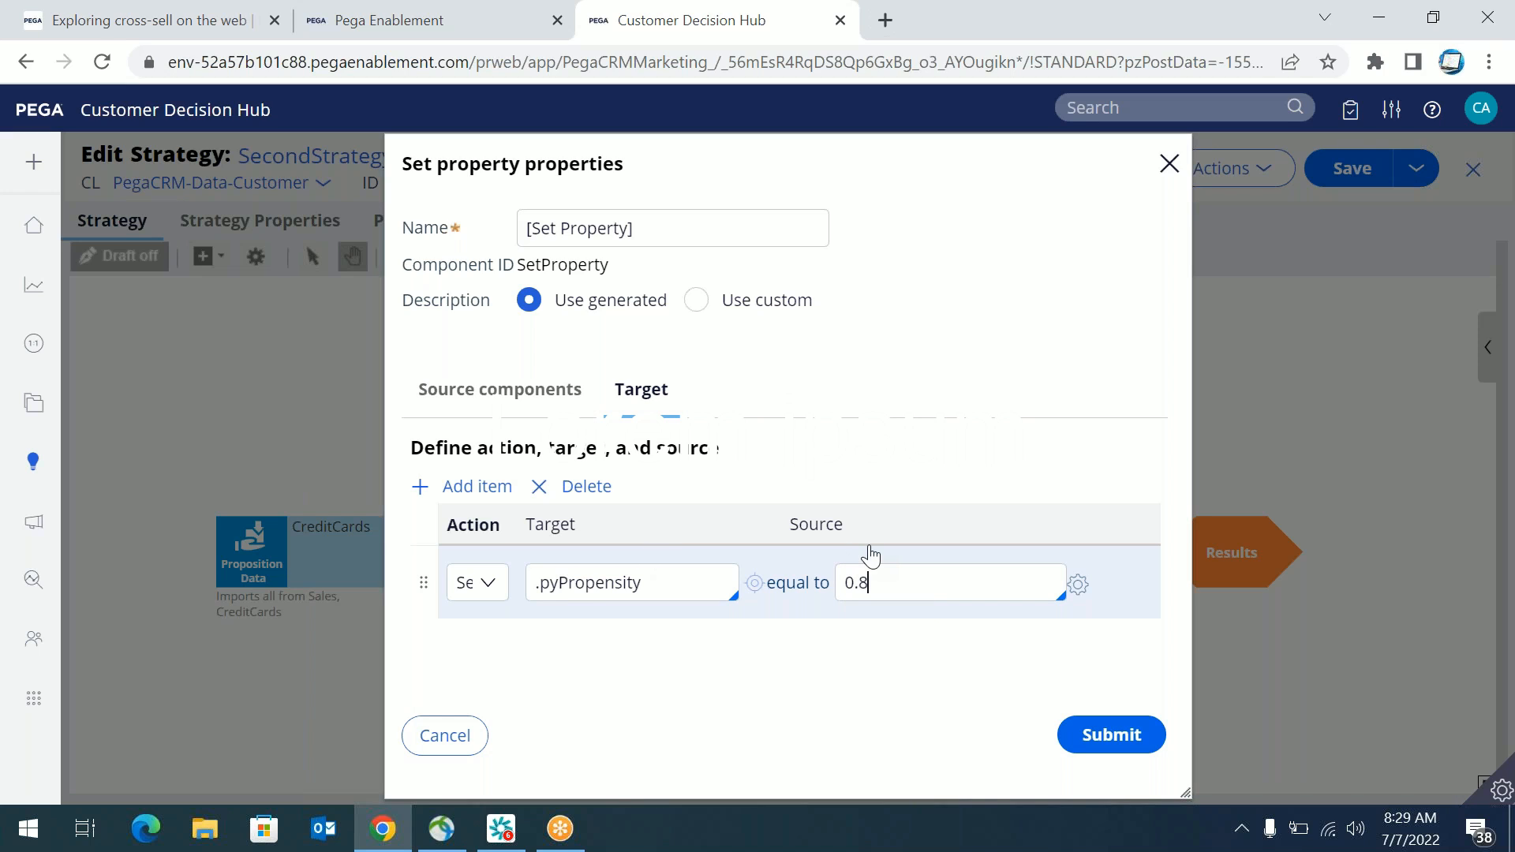
left_click(1092, 738)
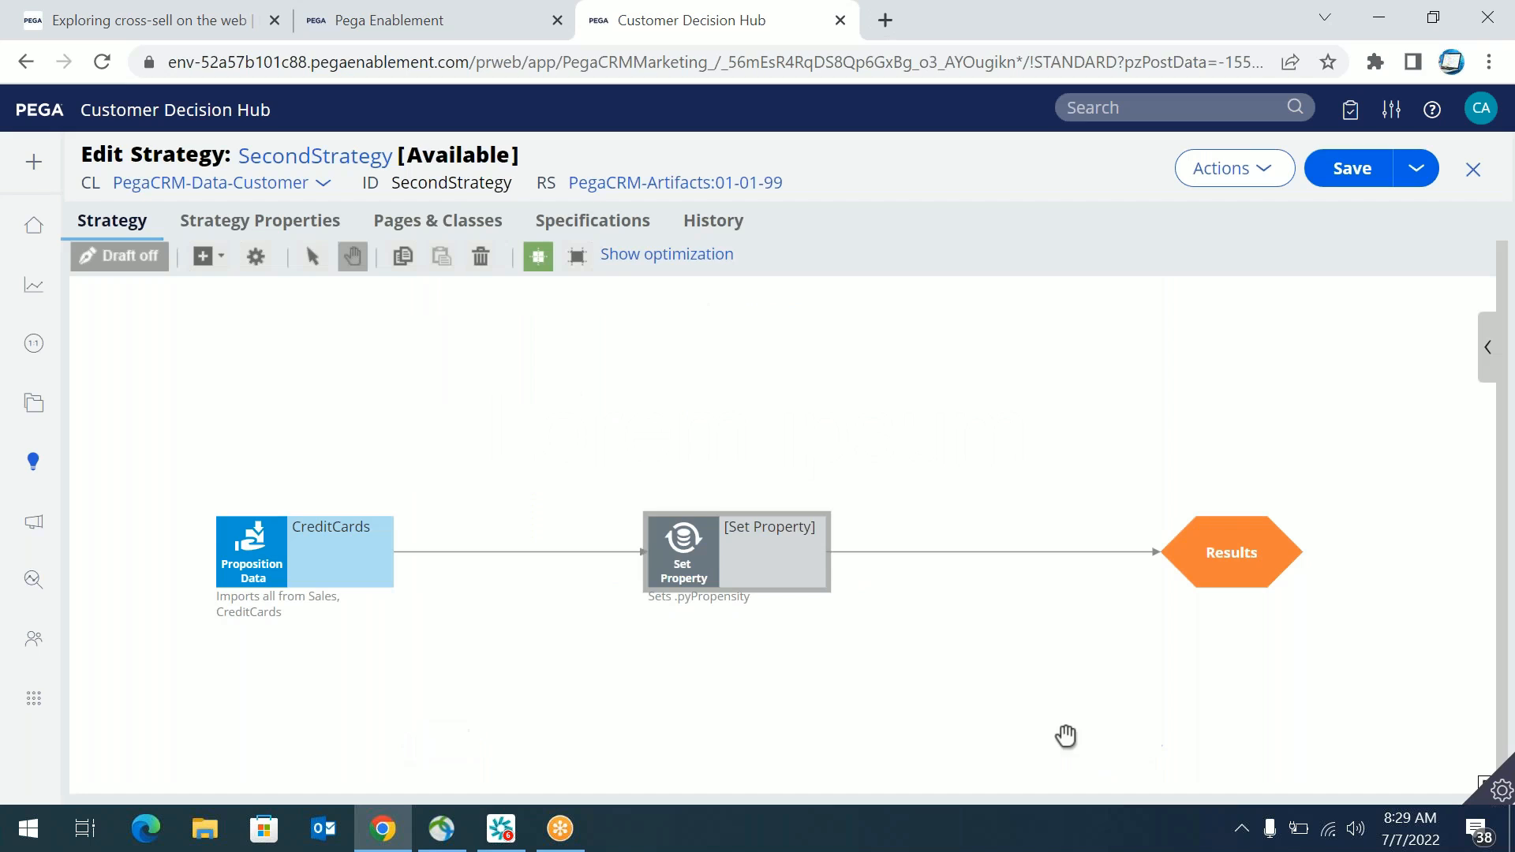
Step: Change the CreditCards import component's proposition data to StandardCard and submit it
left_click(299, 537)
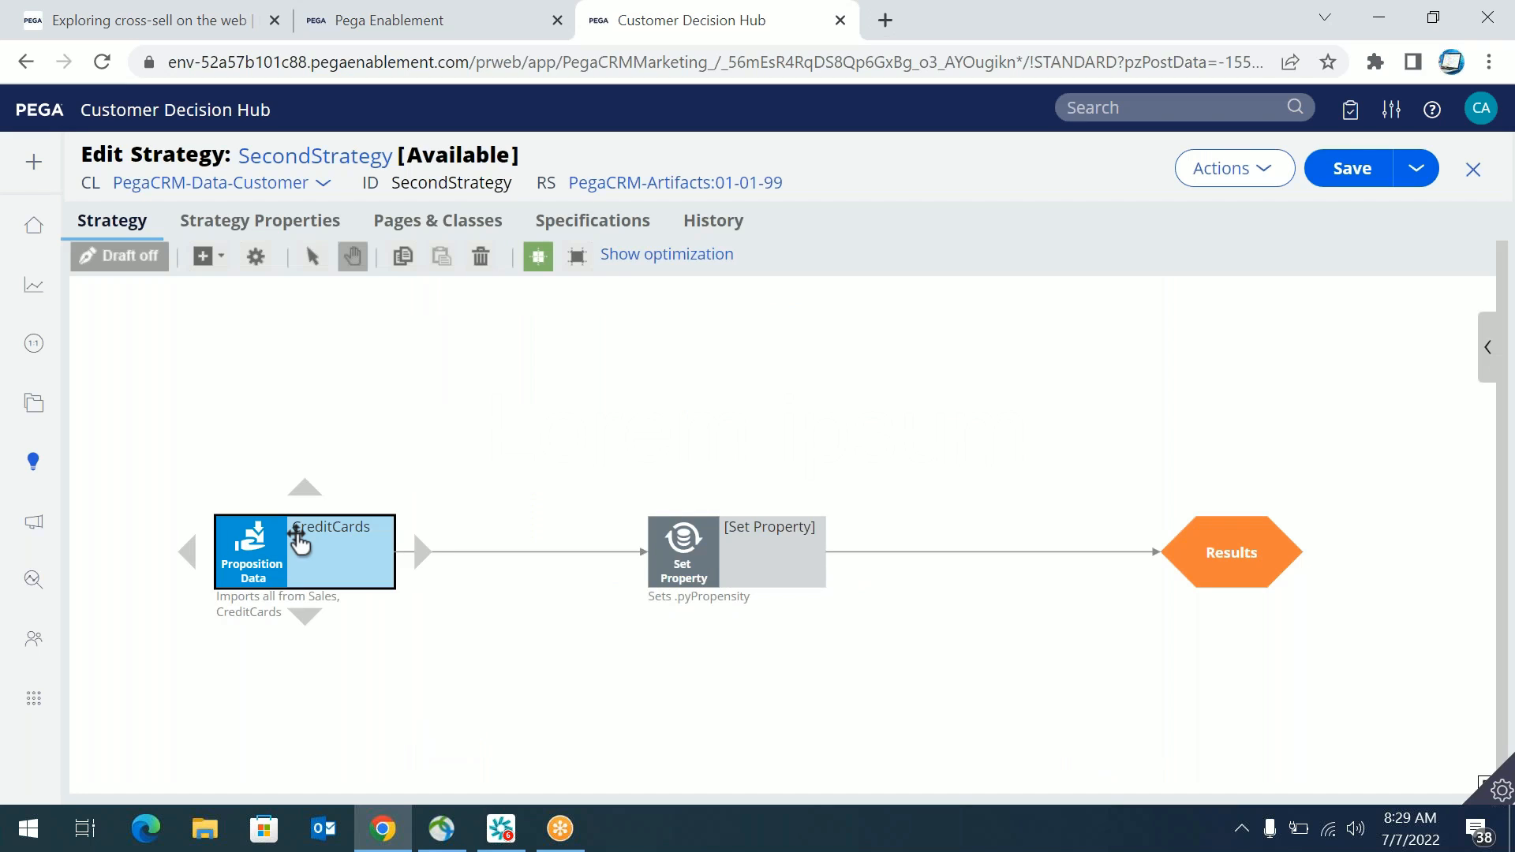
double_click(299, 537)
left_click(687, 562)
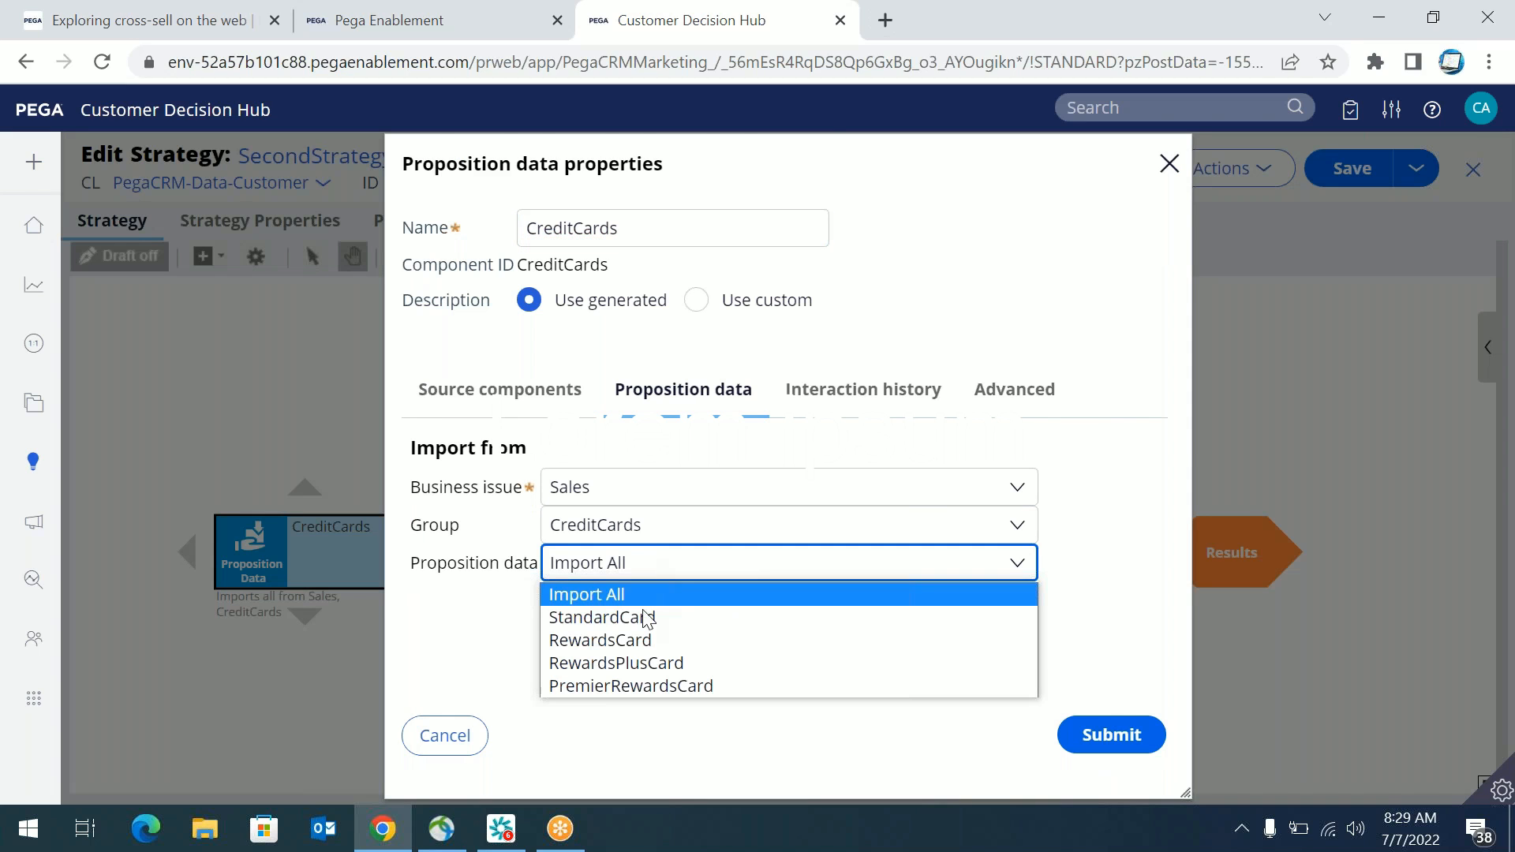
left_click(642, 617)
left_click(1089, 736)
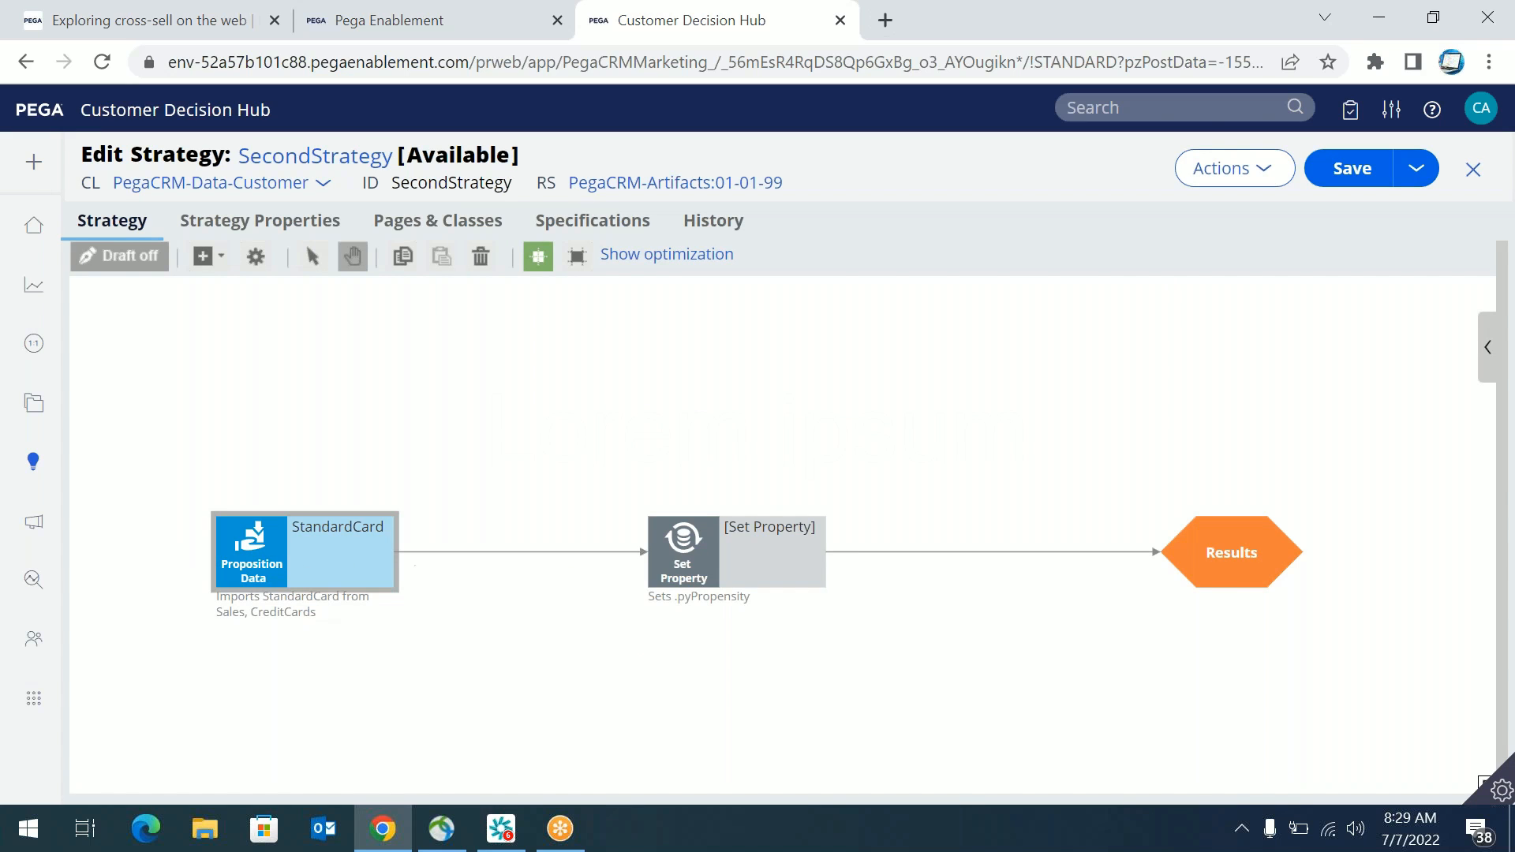
Step: Rename the Set Property component as Set Propensity and submit it
left_click(683, 553)
double_click(683, 552)
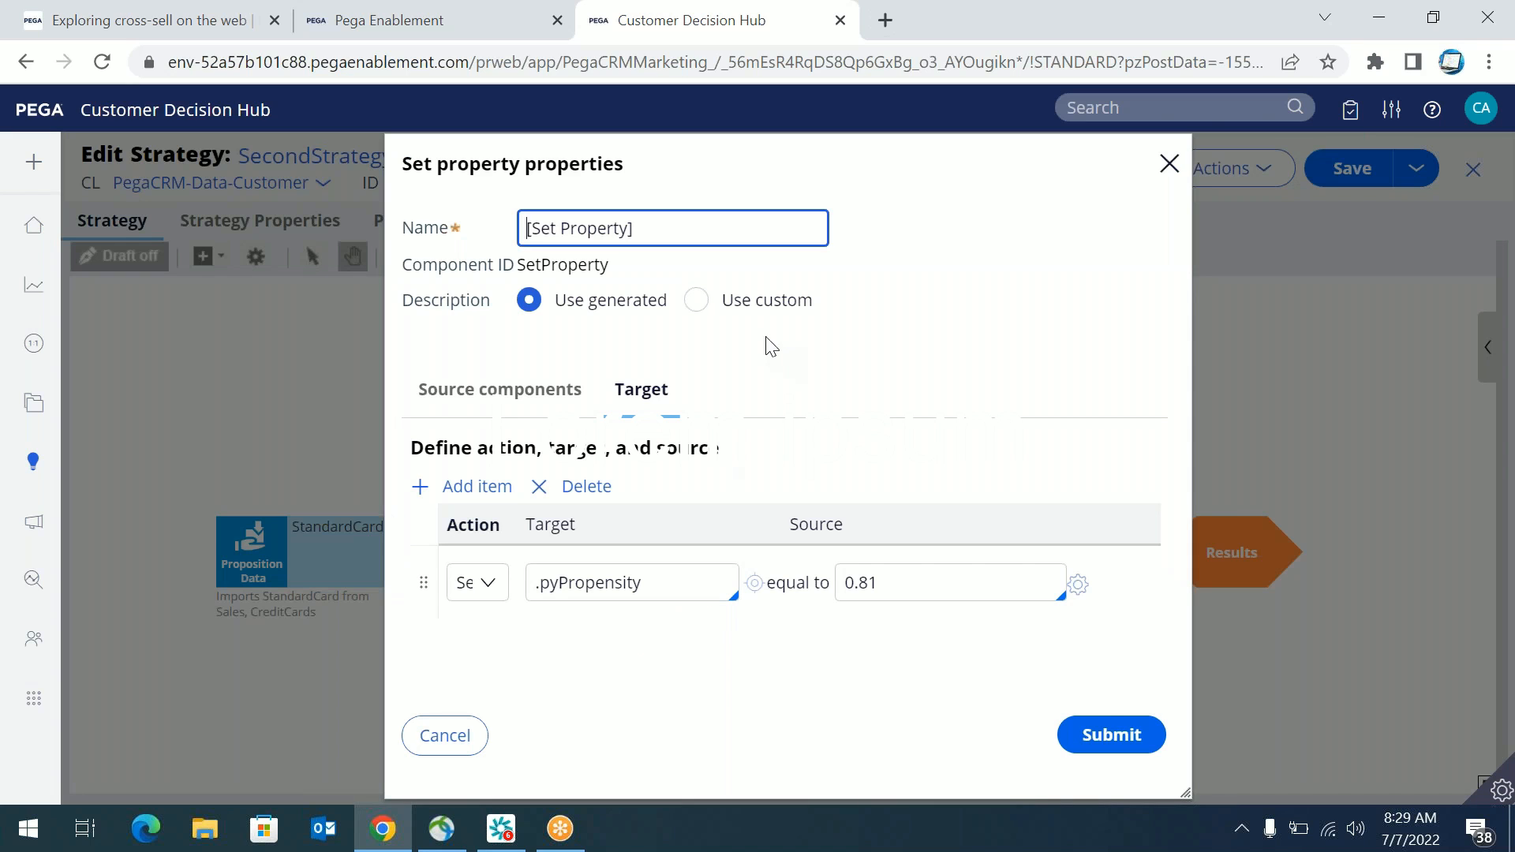
left_click(708, 227)
key("ctrl+a")
type("S")
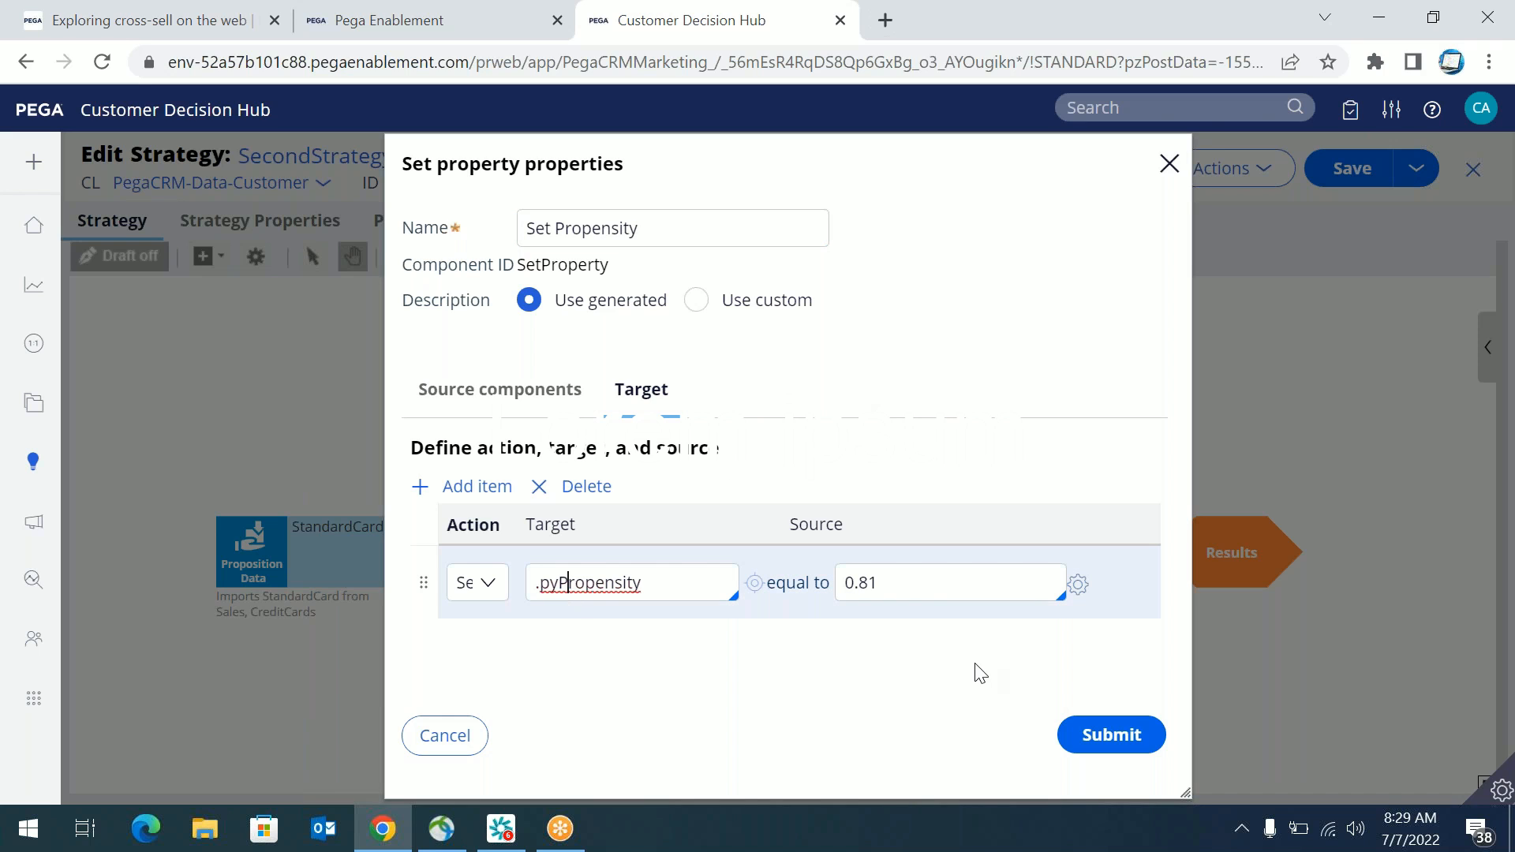
left_click(1070, 737)
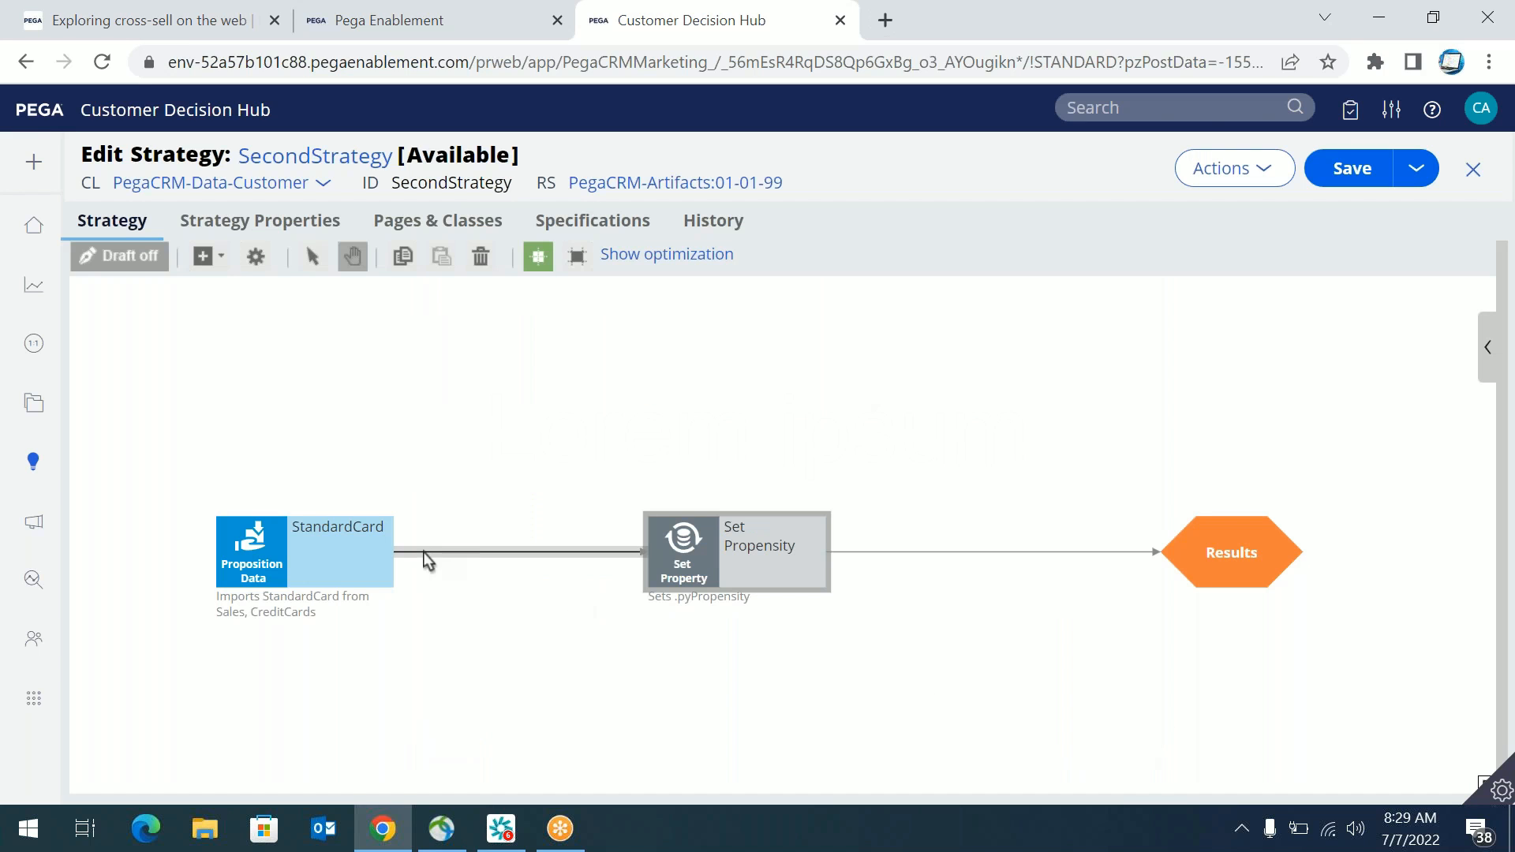
Step: Duplicate the StandardCard import component and place the copy directly beneath the original
left_click(304, 560)
right_click(308, 559)
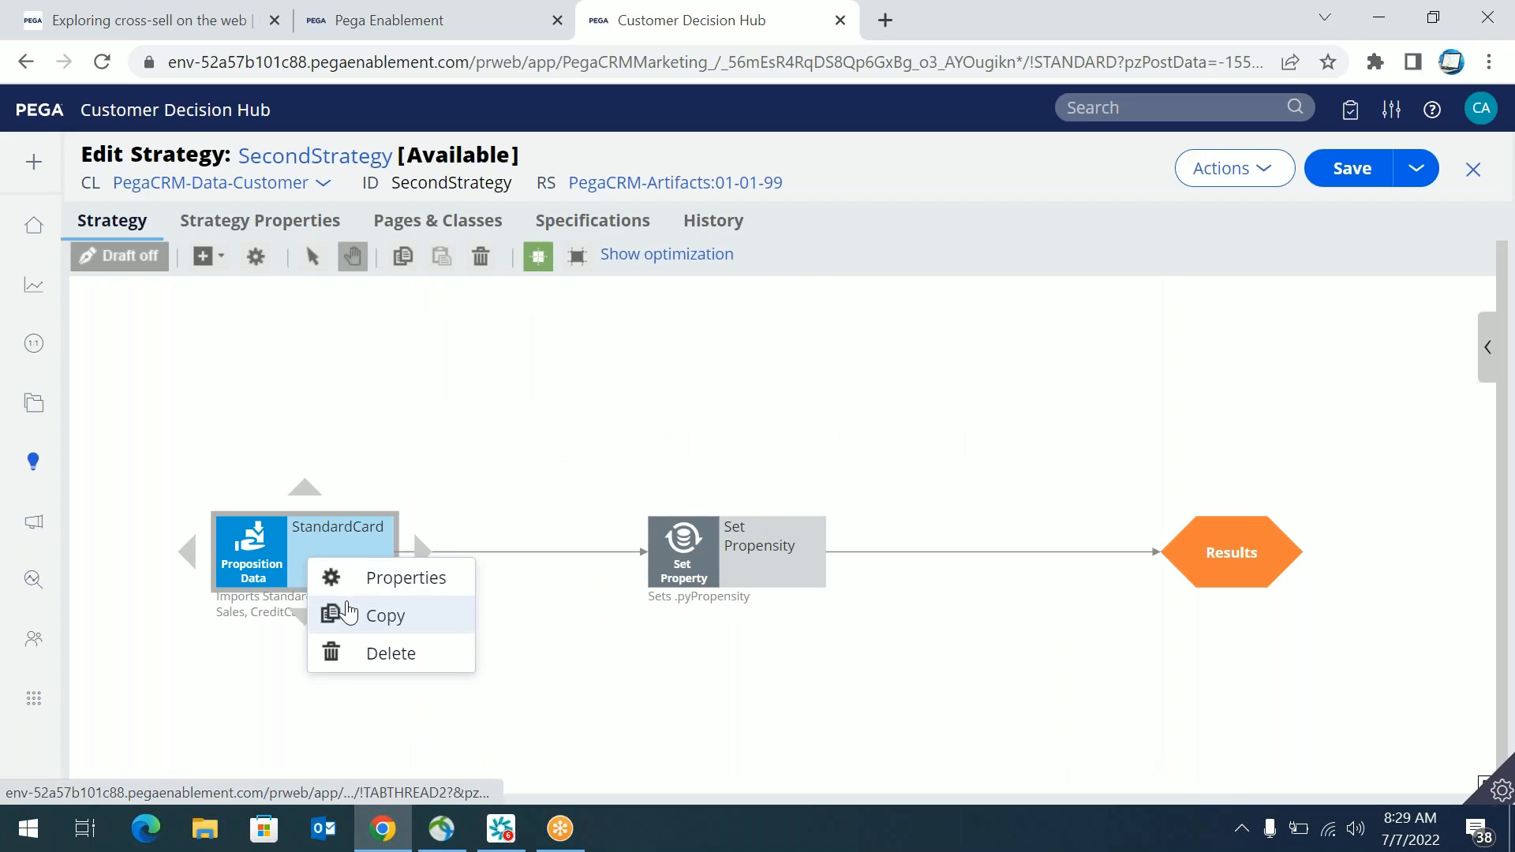
left_click(342, 623)
left_click(312, 695)
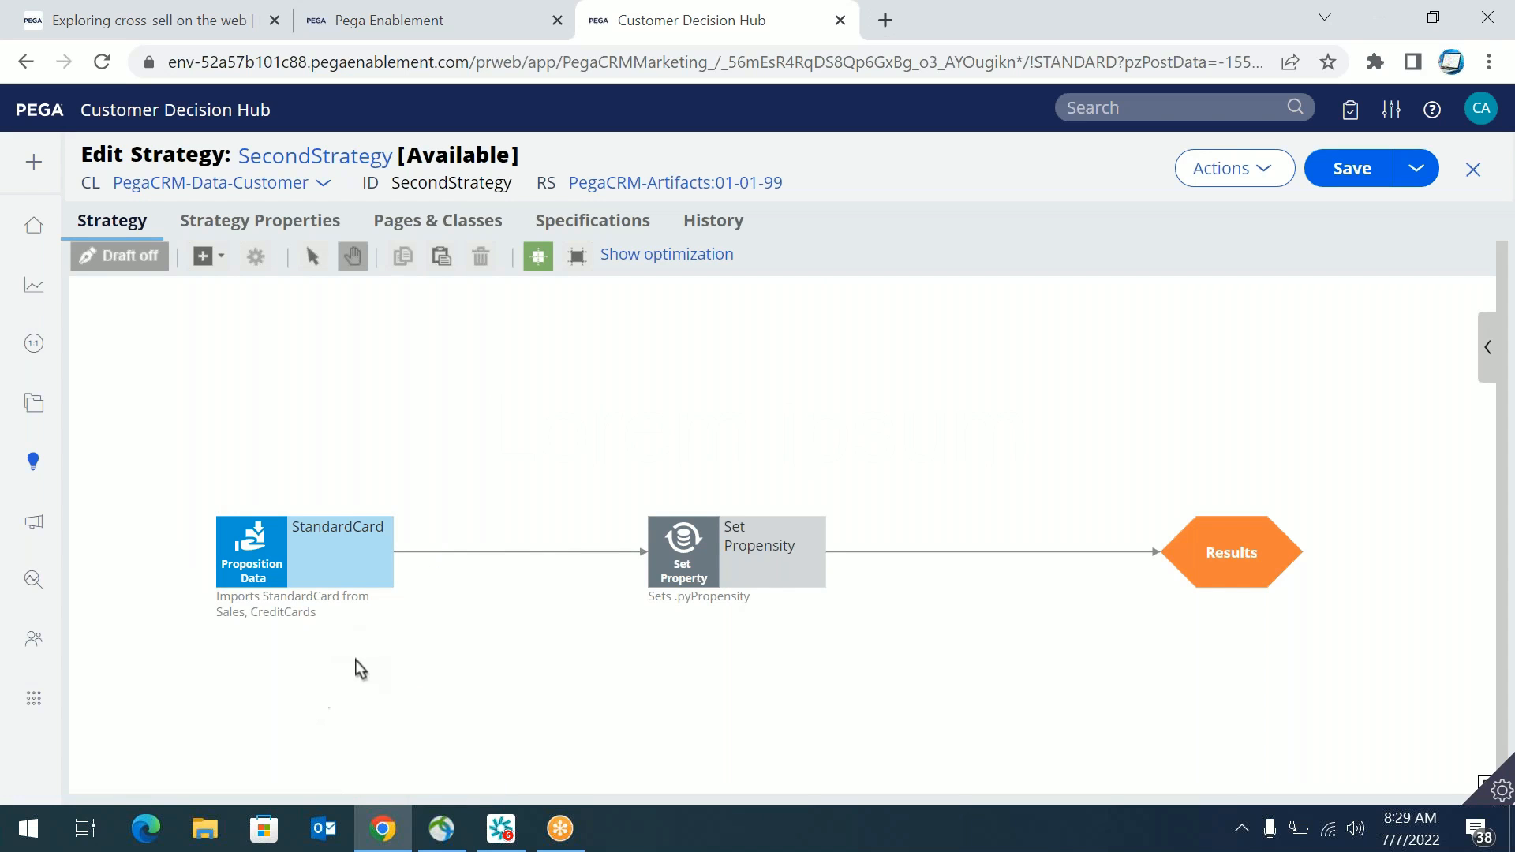
right_click(357, 660)
left_click(377, 646)
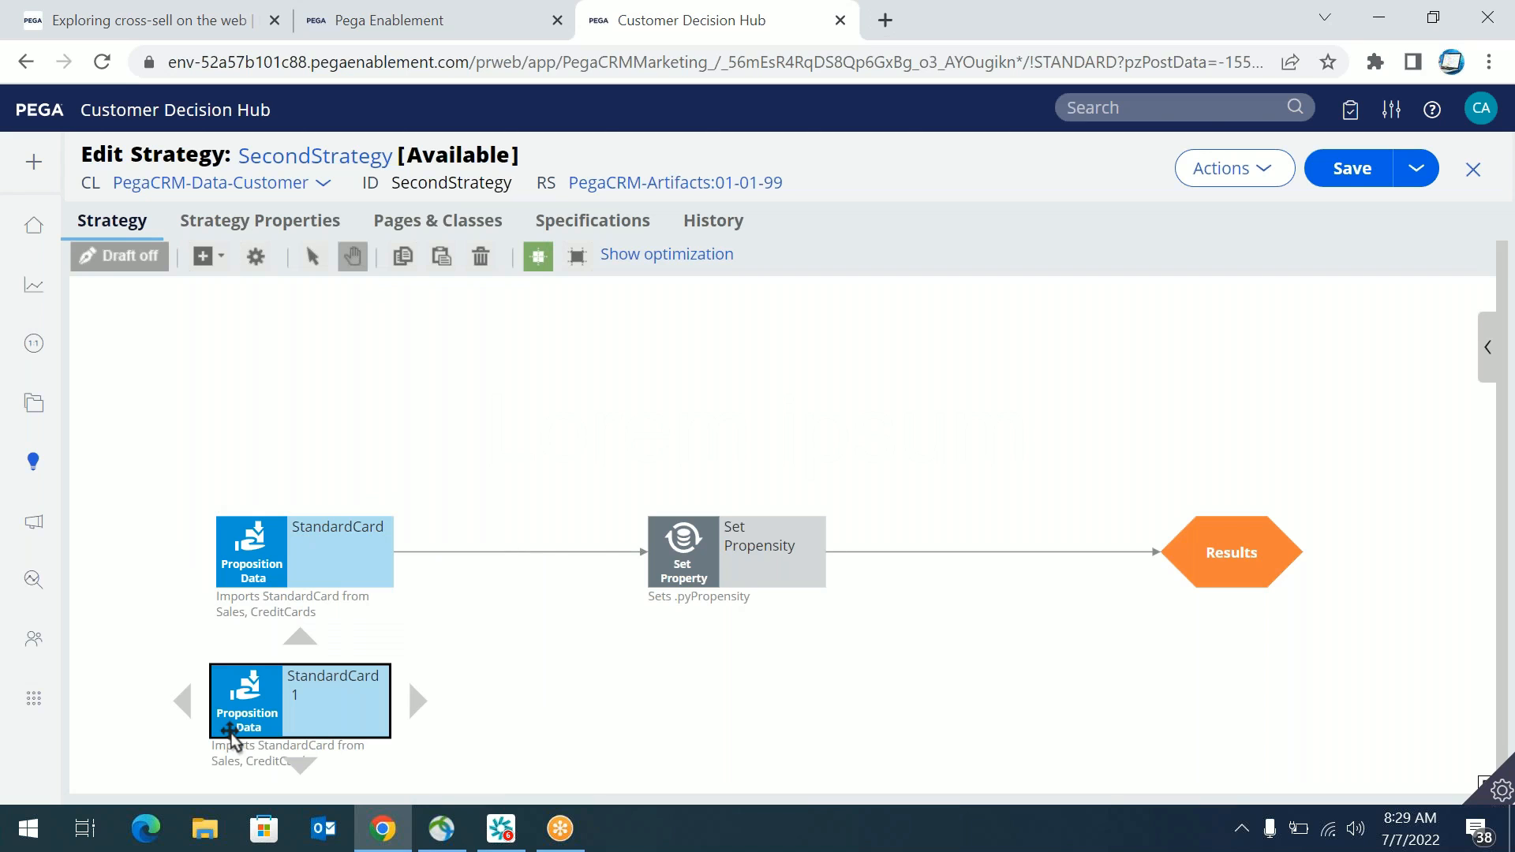
Step: Set the copied import component's proposition data to RewardsCard and submit it
double_click(230, 733)
left_click(652, 566)
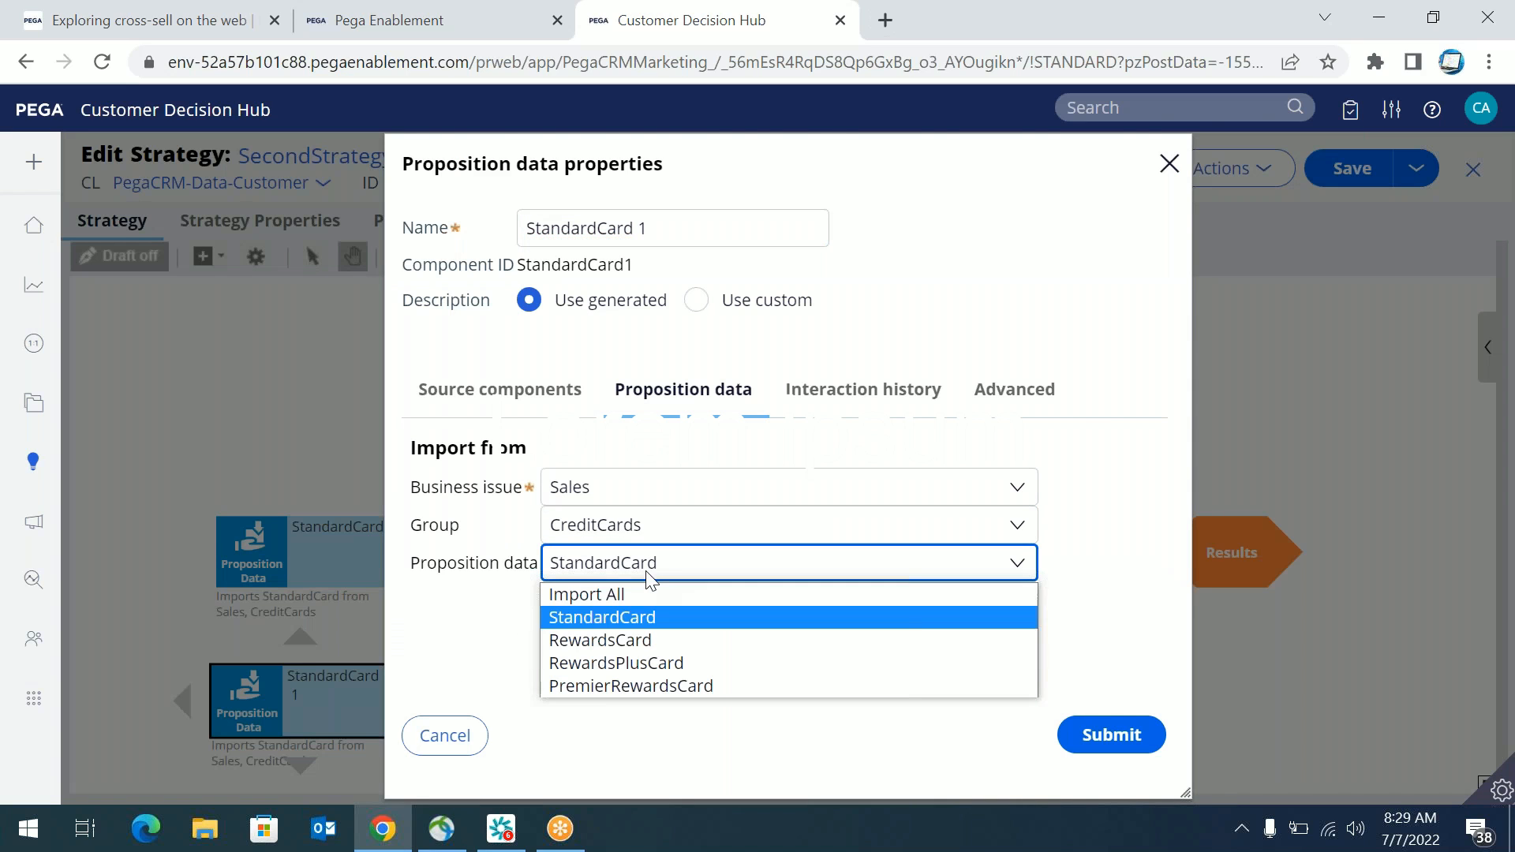
left_click(649, 638)
left_click(1114, 740)
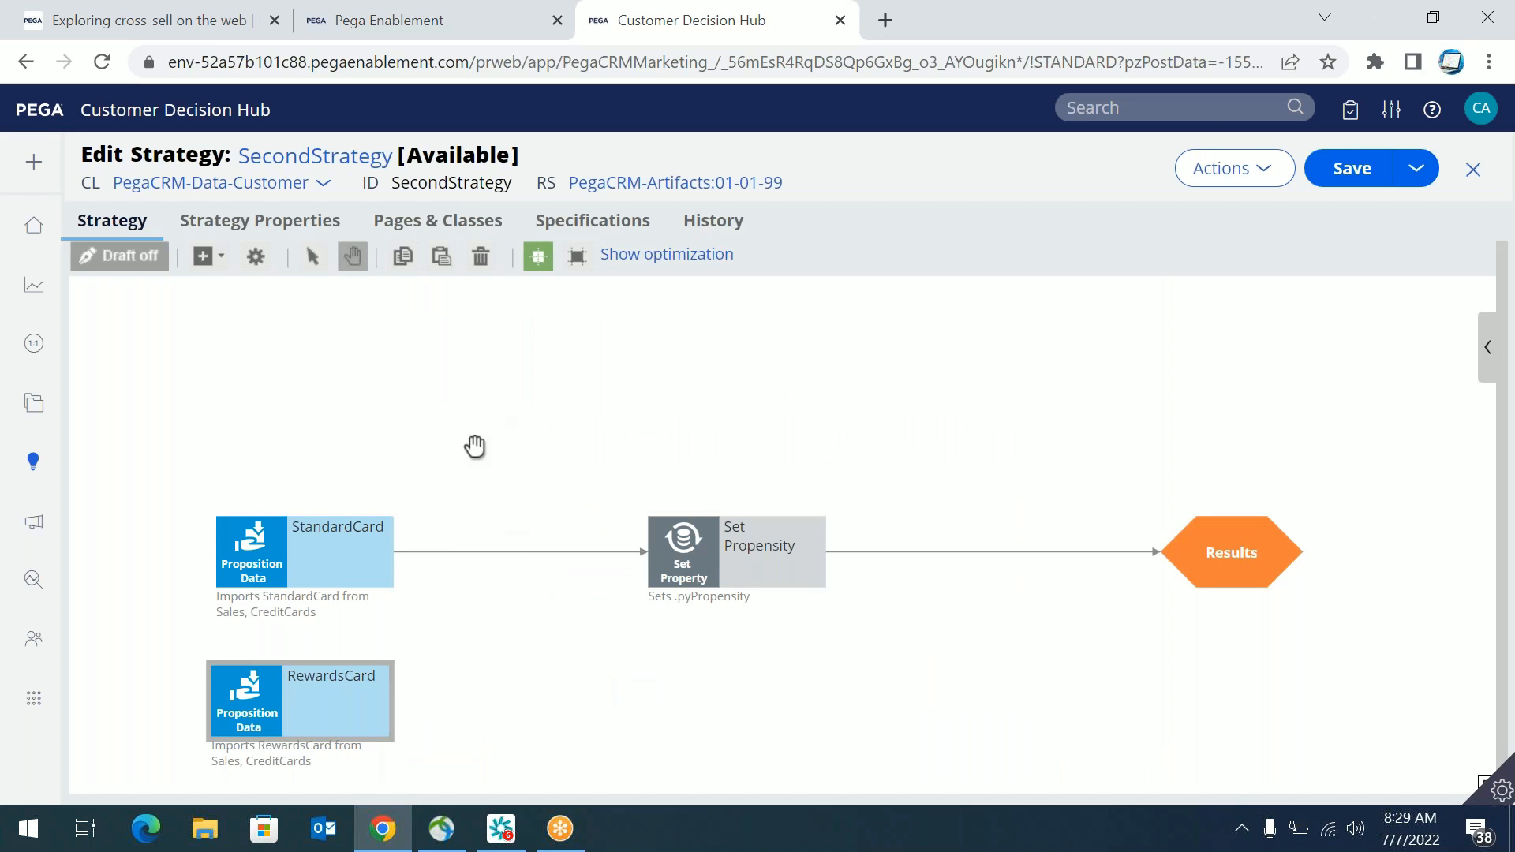
Step: Duplicate the Set Propensity component and place the copy beneath it, in line with the RewardsCard import
left_click_drag(478, 447, 466, 382)
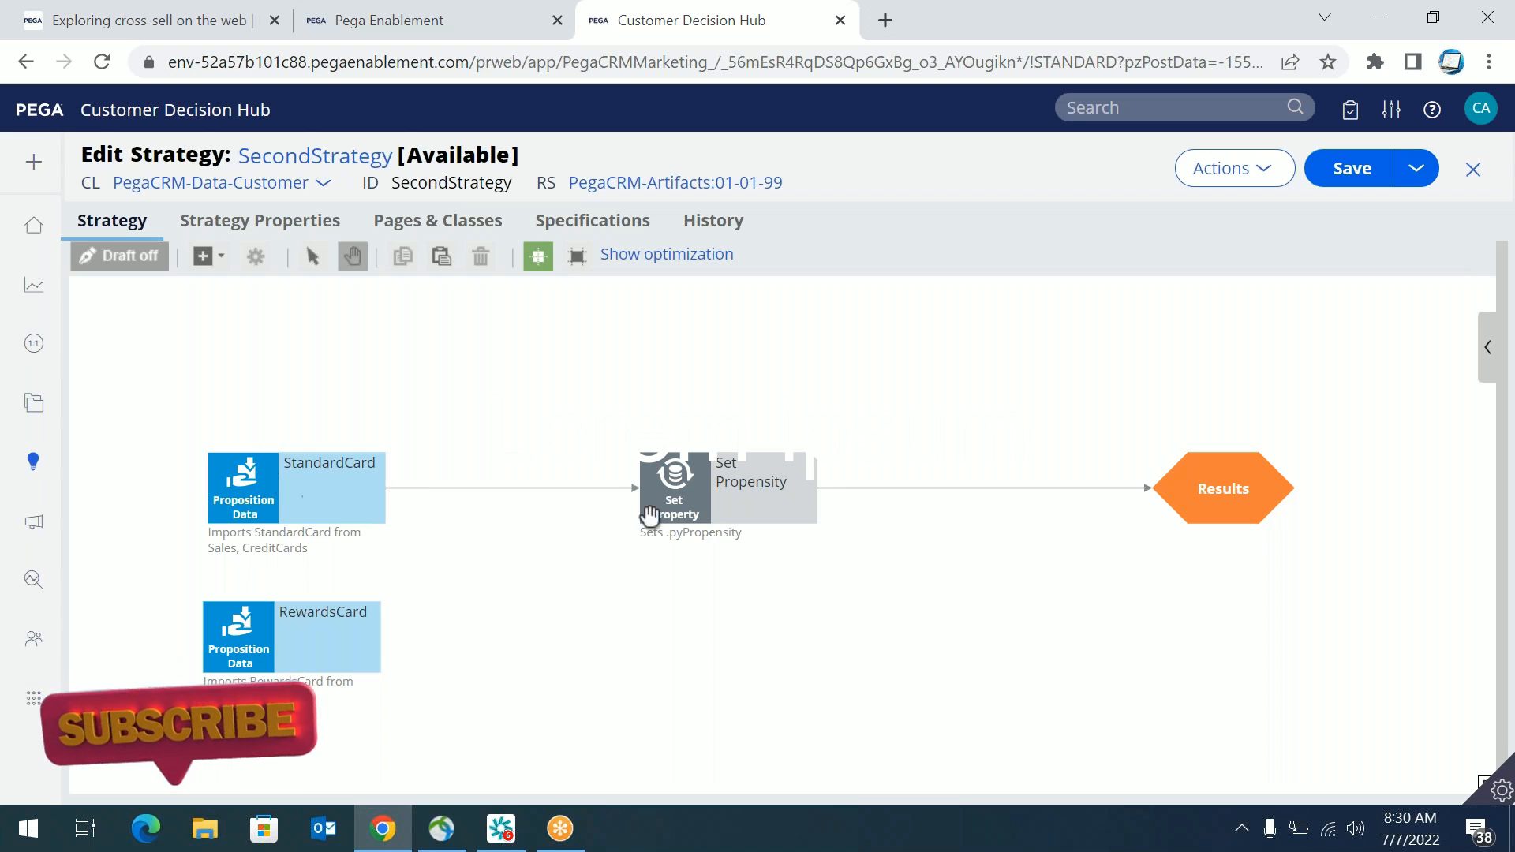
right_click(714, 497)
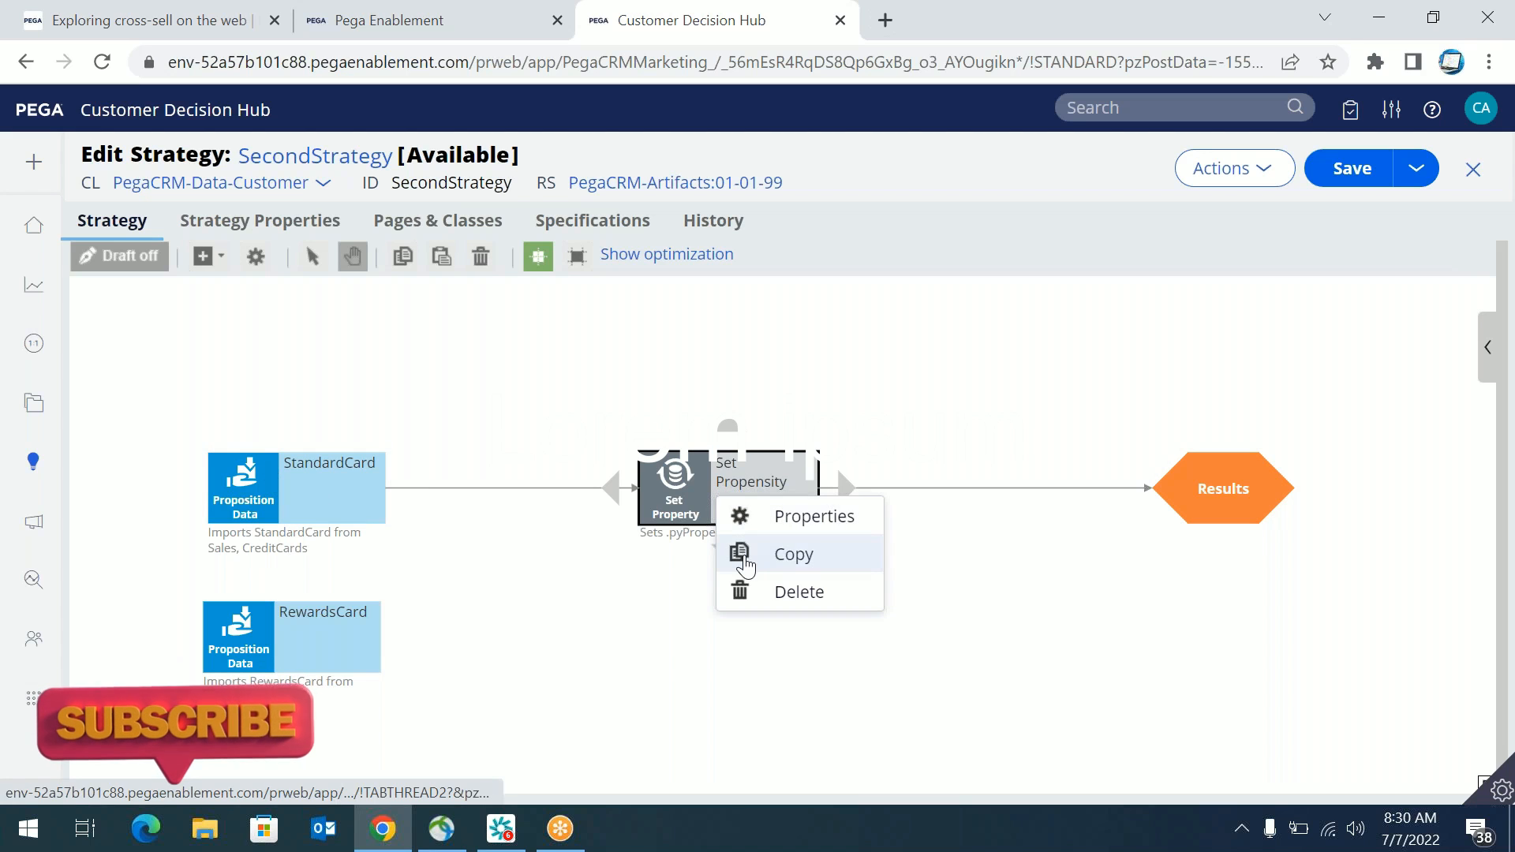
left_click(746, 556)
right_click(670, 667)
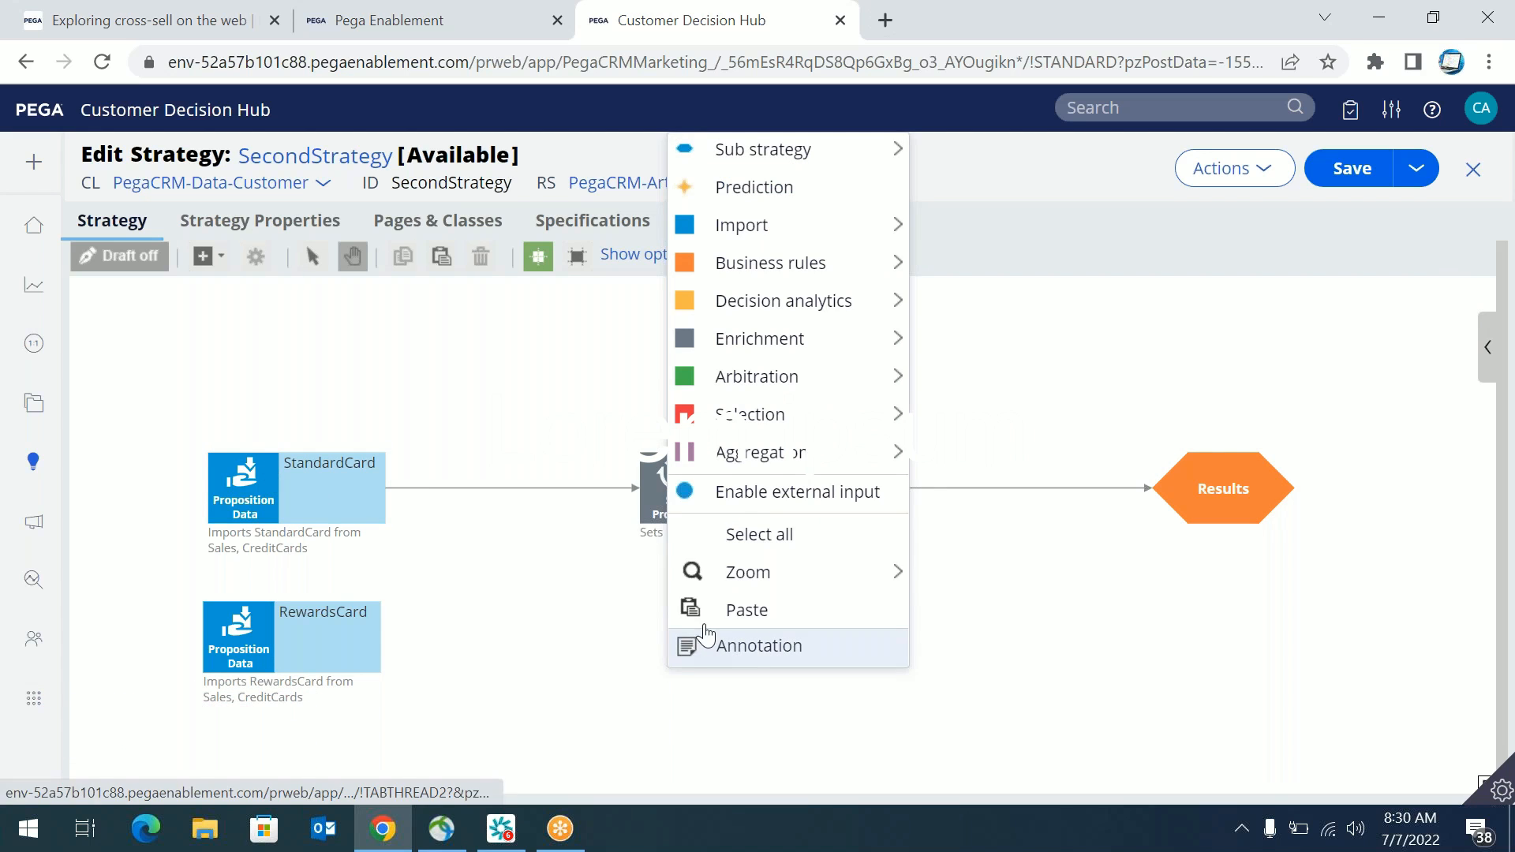
left_click(714, 614)
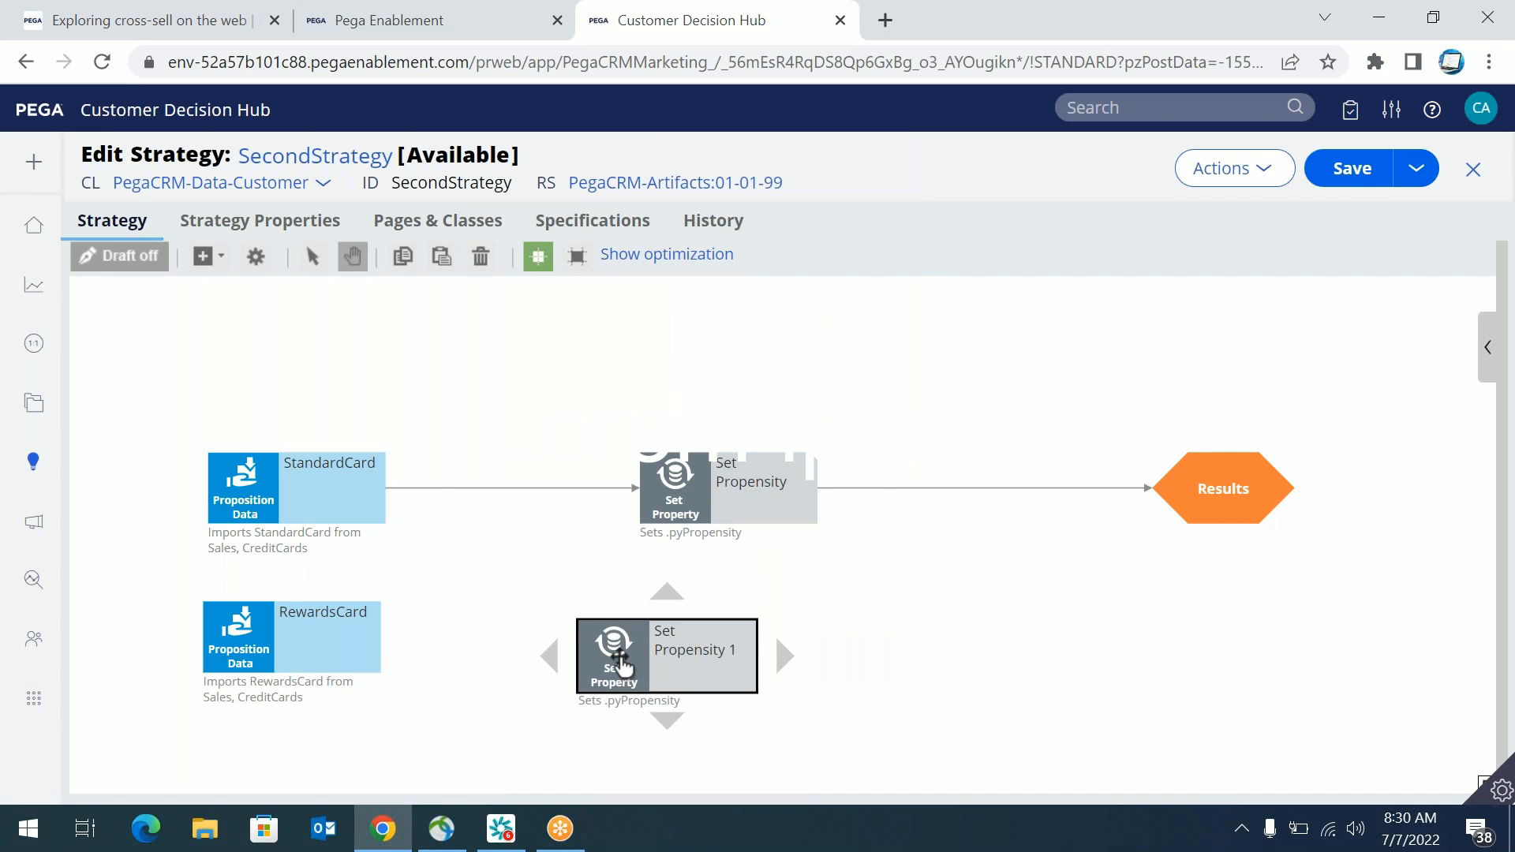
Step: Set .pyPropensity equal to 0.65 in the copied Set Property component
double_click(622, 663)
left_click_drag(622, 663, 731, 568)
left_click(897, 576)
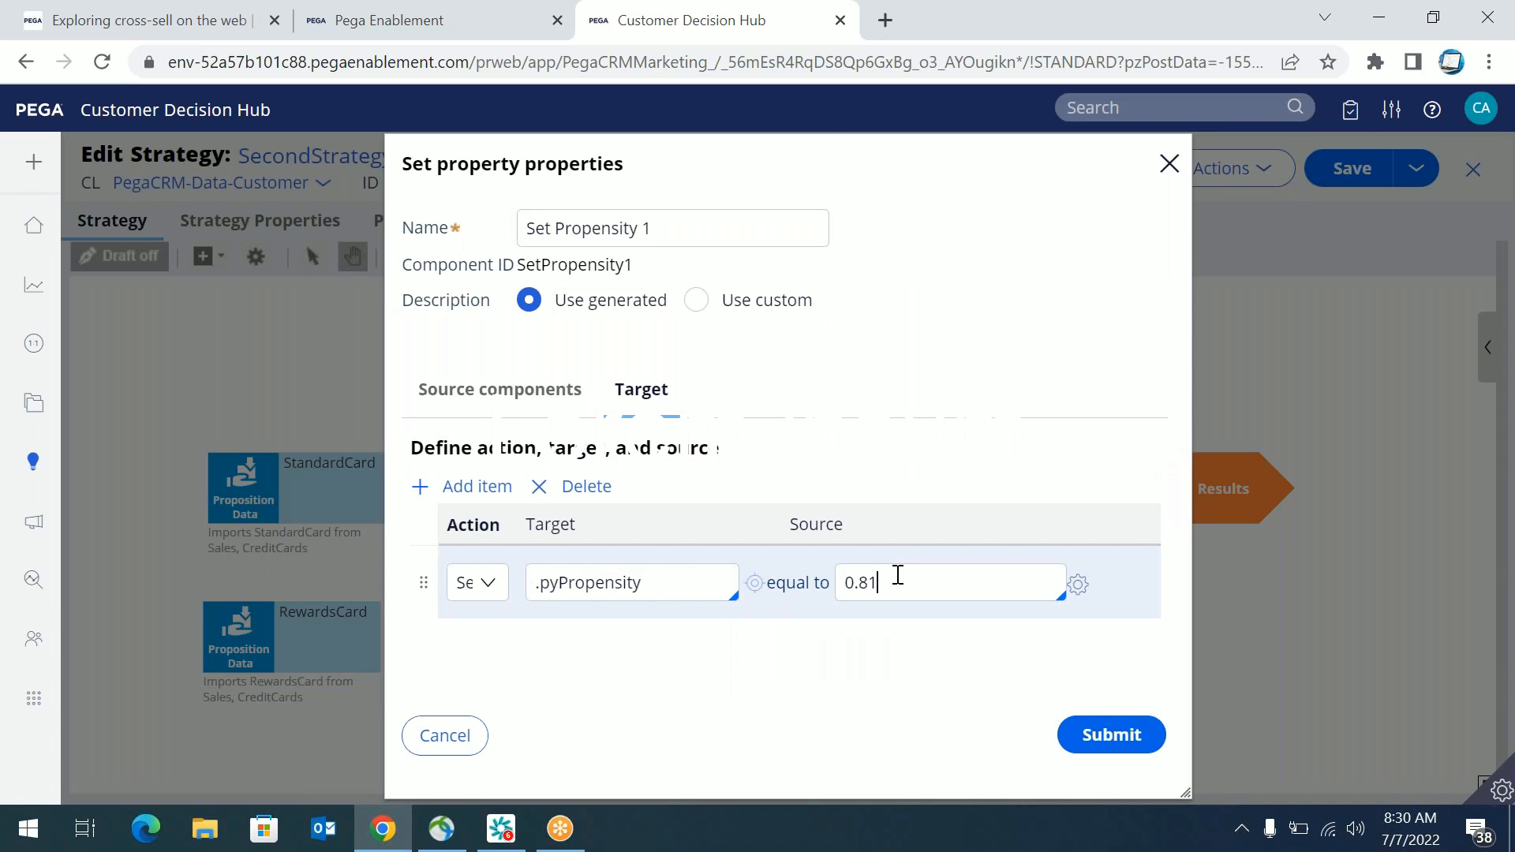
type("65")
double_click(665, 590)
left_click_drag(675, 269, 522, 231)
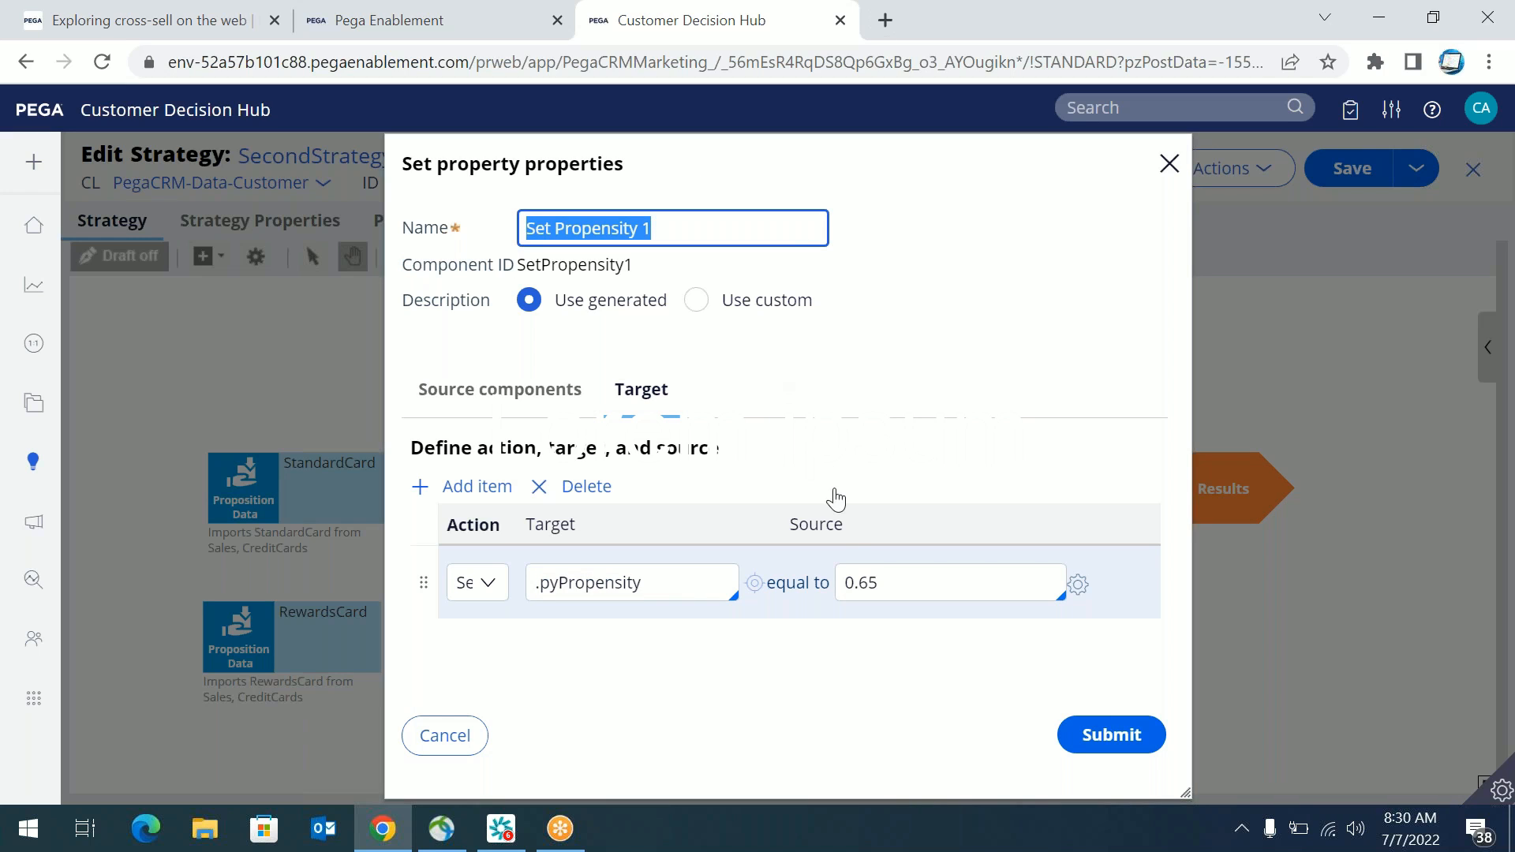
double_click(861, 590)
left_click(866, 593)
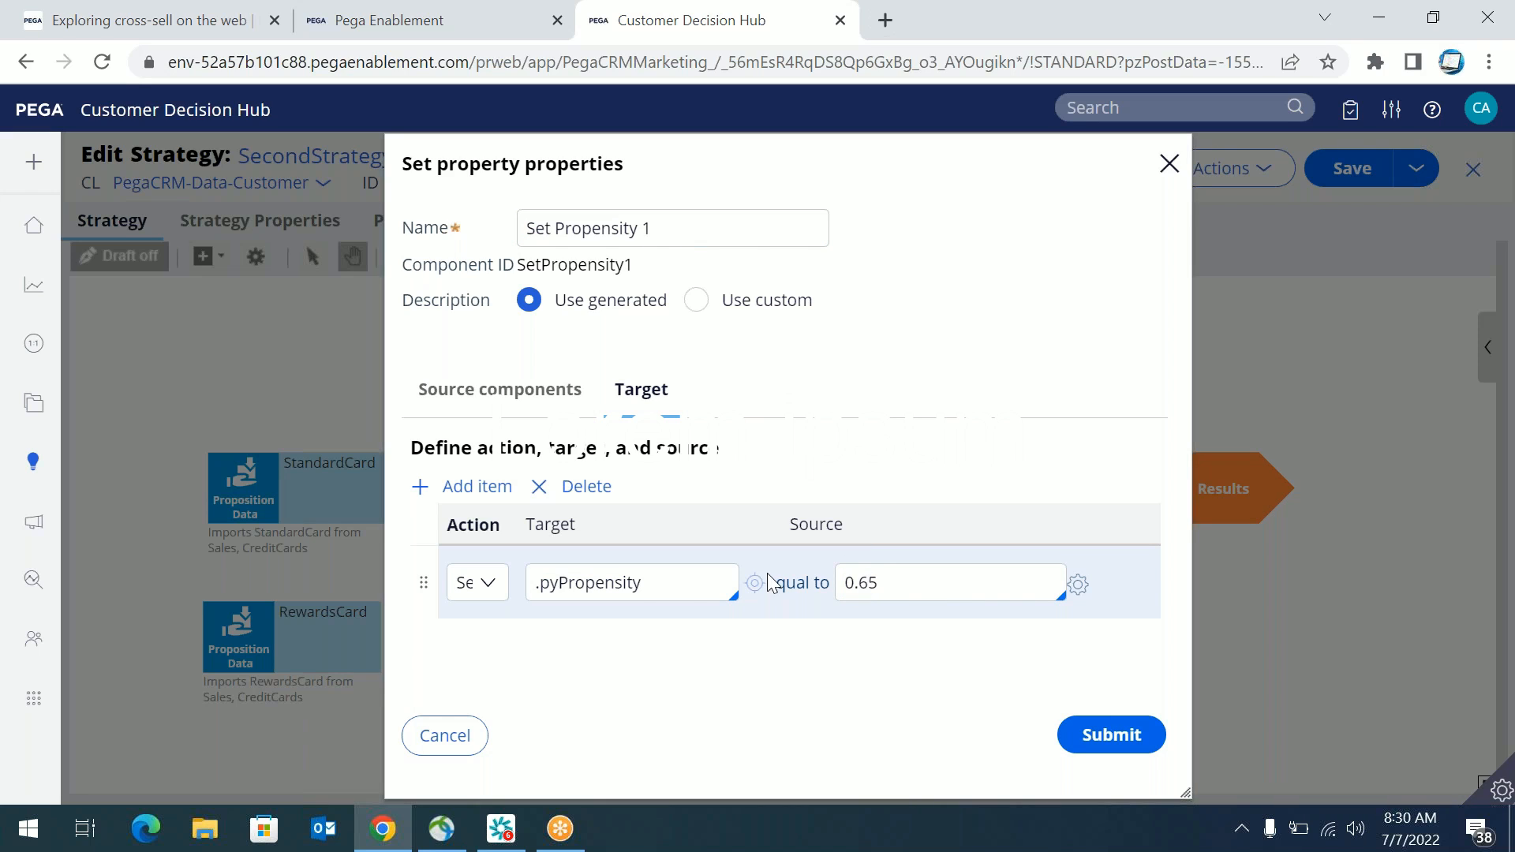
double_click(663, 582)
left_click_drag(663, 582, 580, 579)
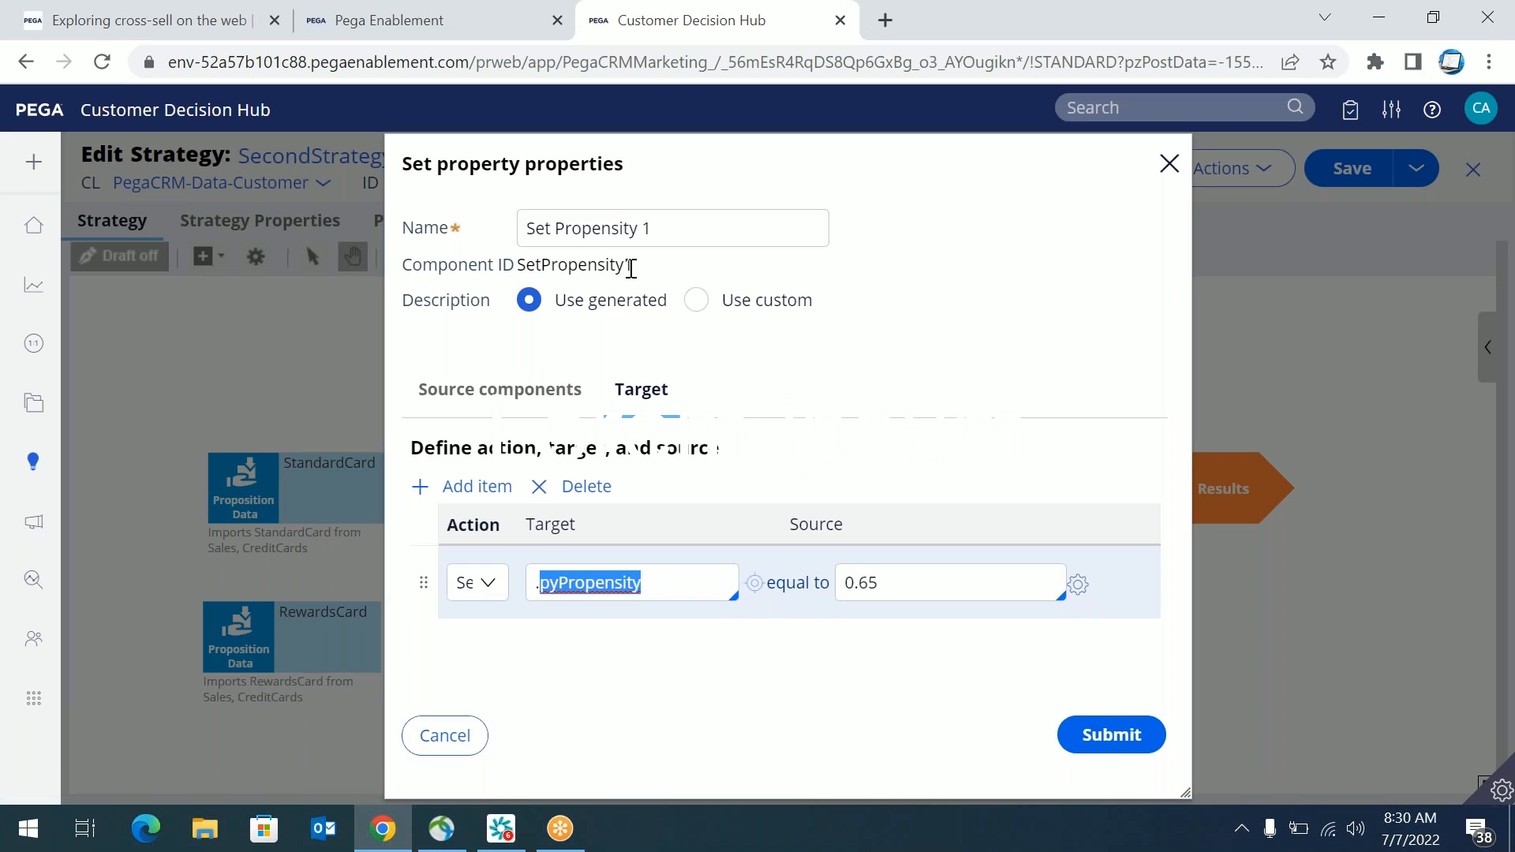
Step: Rename the copied Set Property component as Set Prop, submit it, and connect the RewardsCard import to it
triple_click(669, 236)
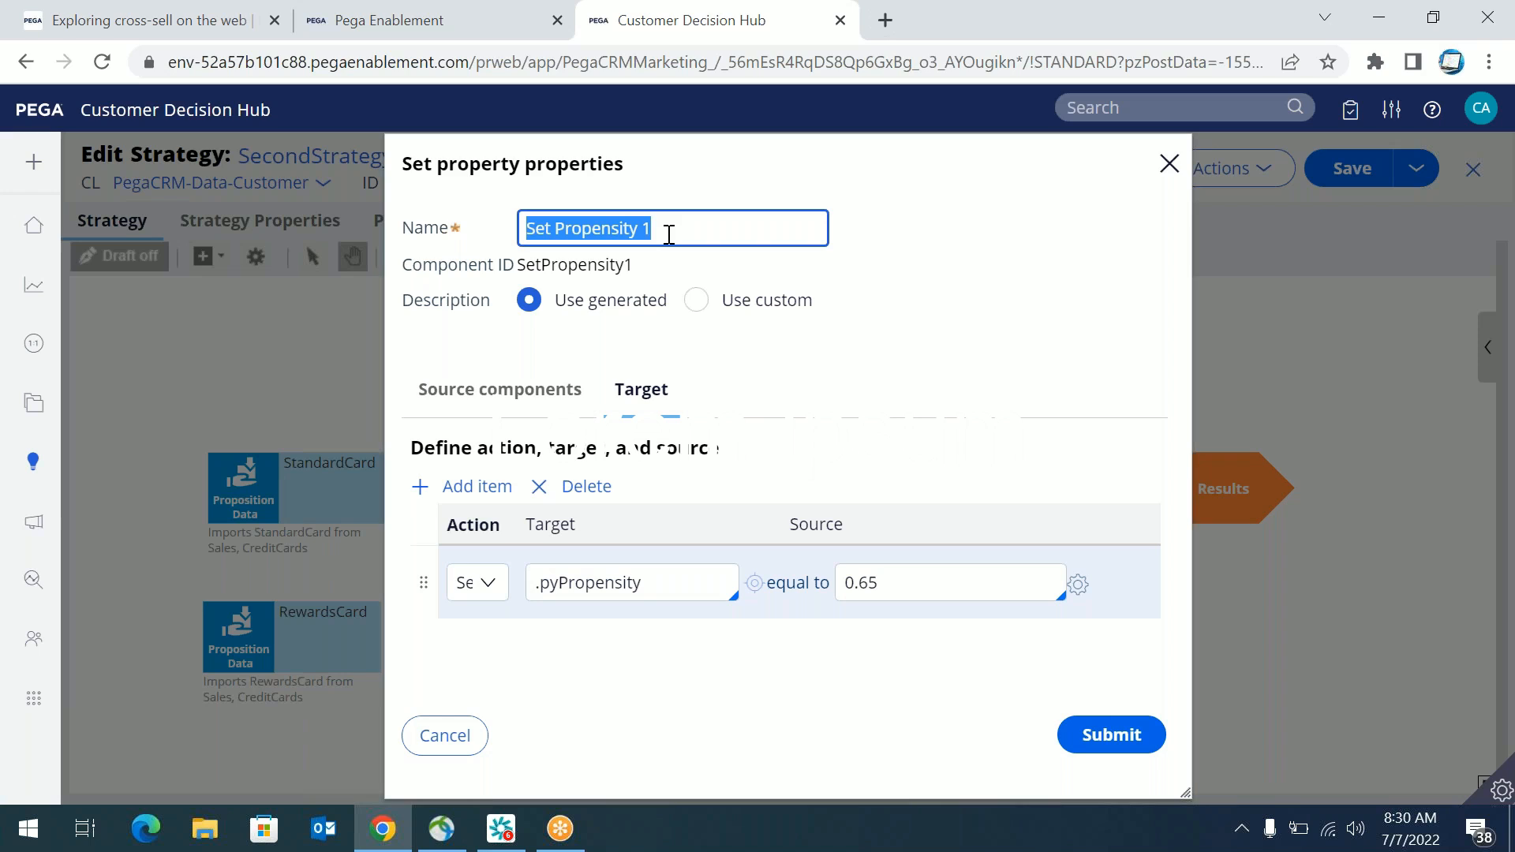
type("S")
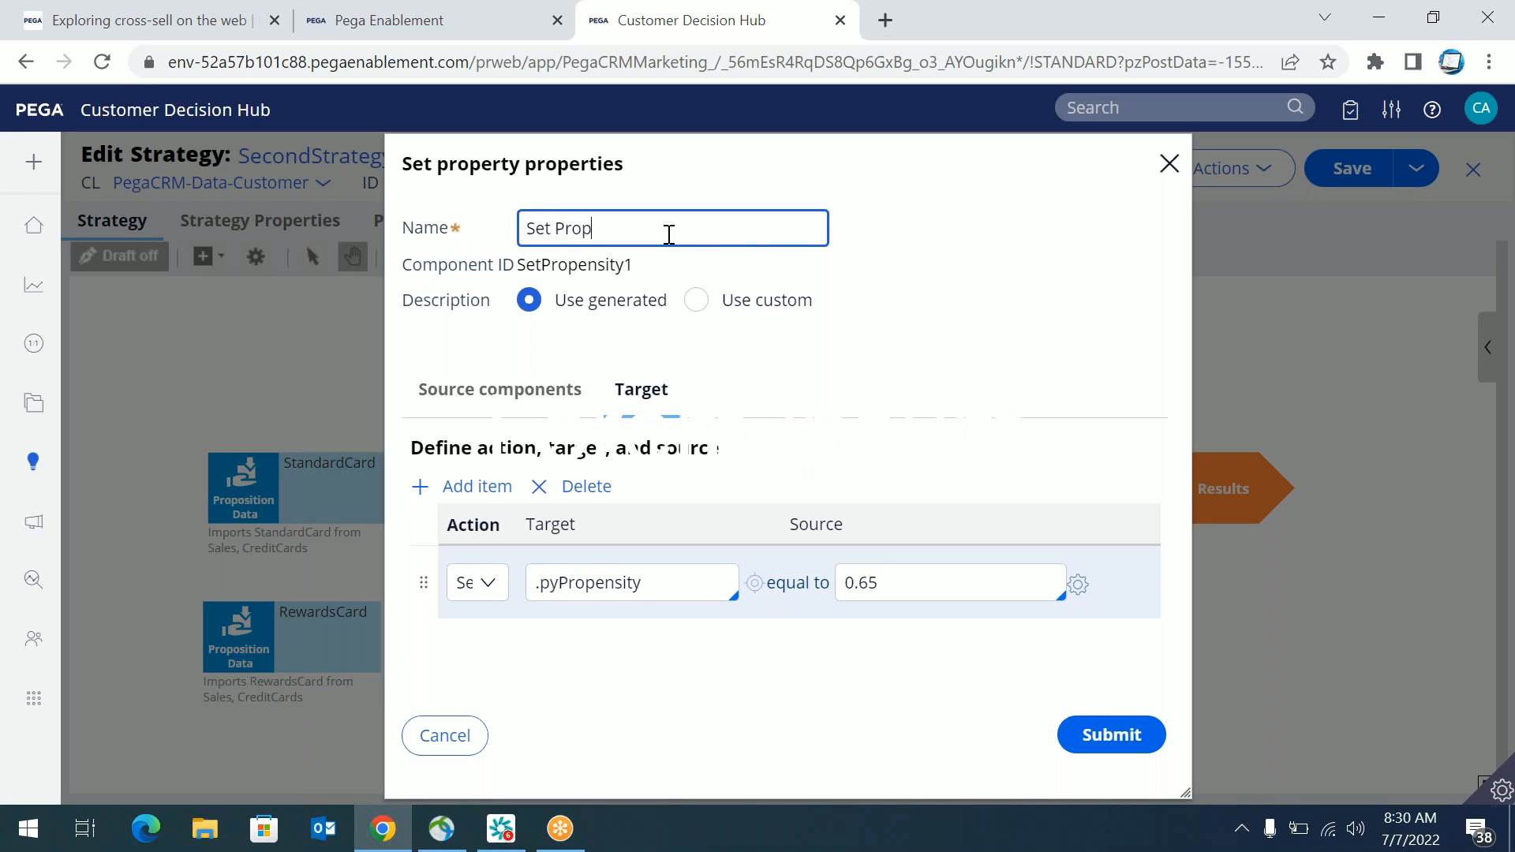
left_click(919, 379)
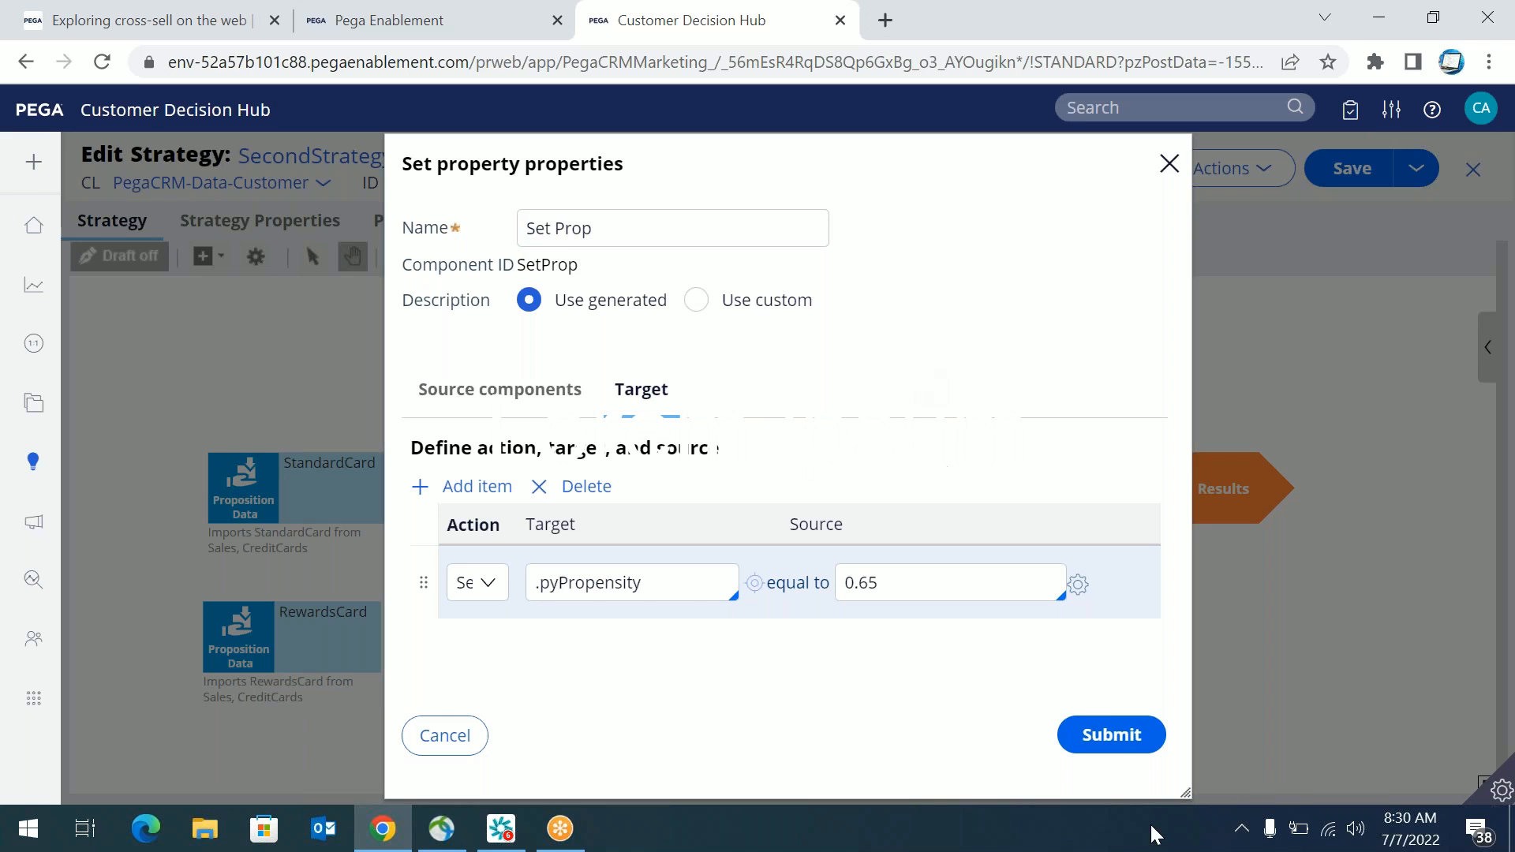
left_click(1113, 736)
left_click(377, 641)
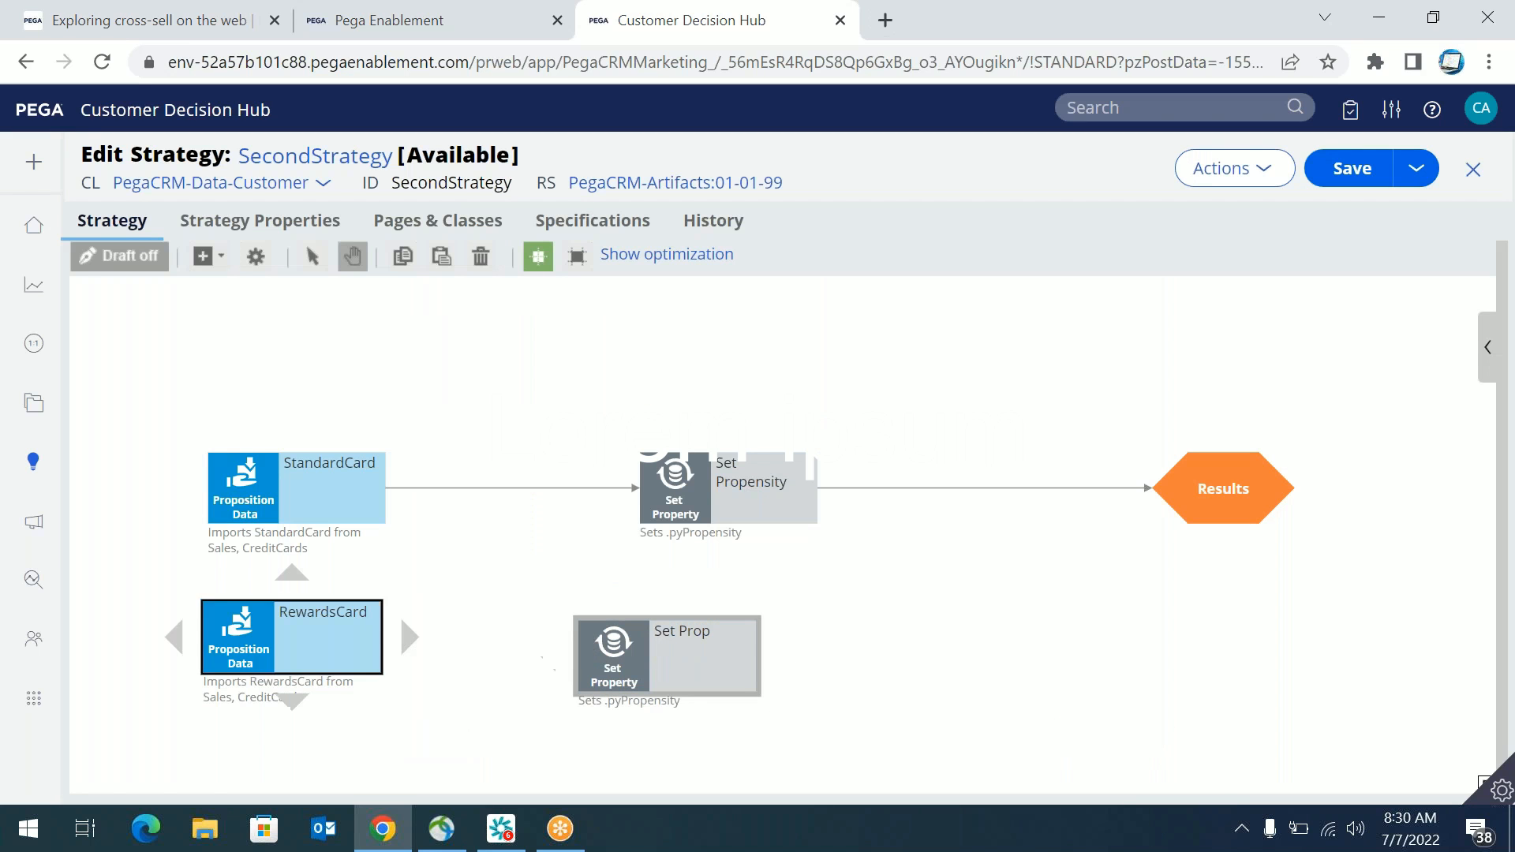
left_click_drag(401, 649, 678, 635)
Step: Duplicate the RewardsCard import component and place the copy directly beneath the original
left_click(292, 639)
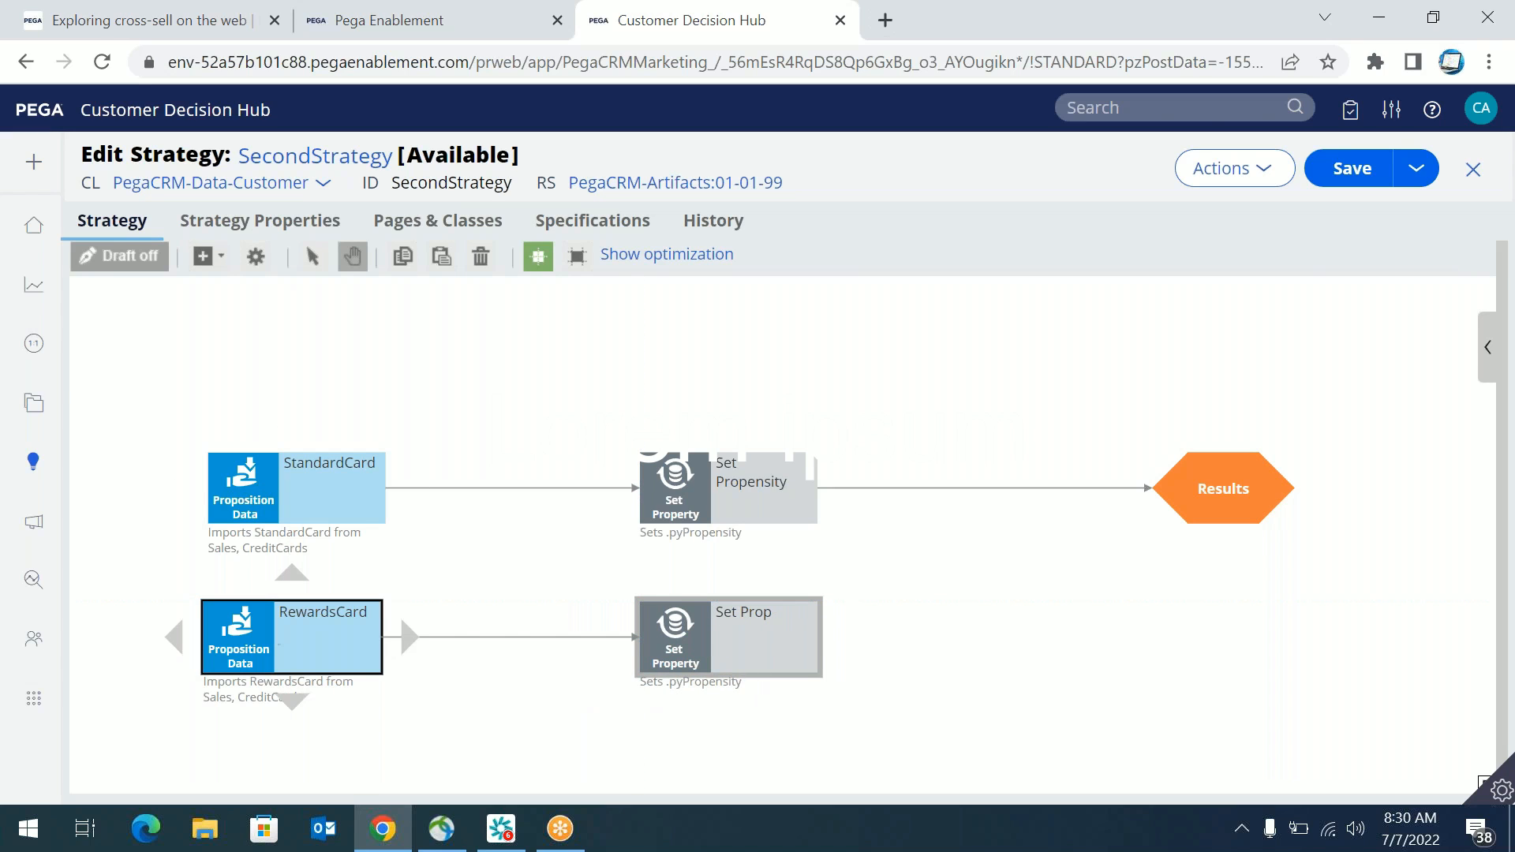
right_click(270, 644)
left_click(332, 700)
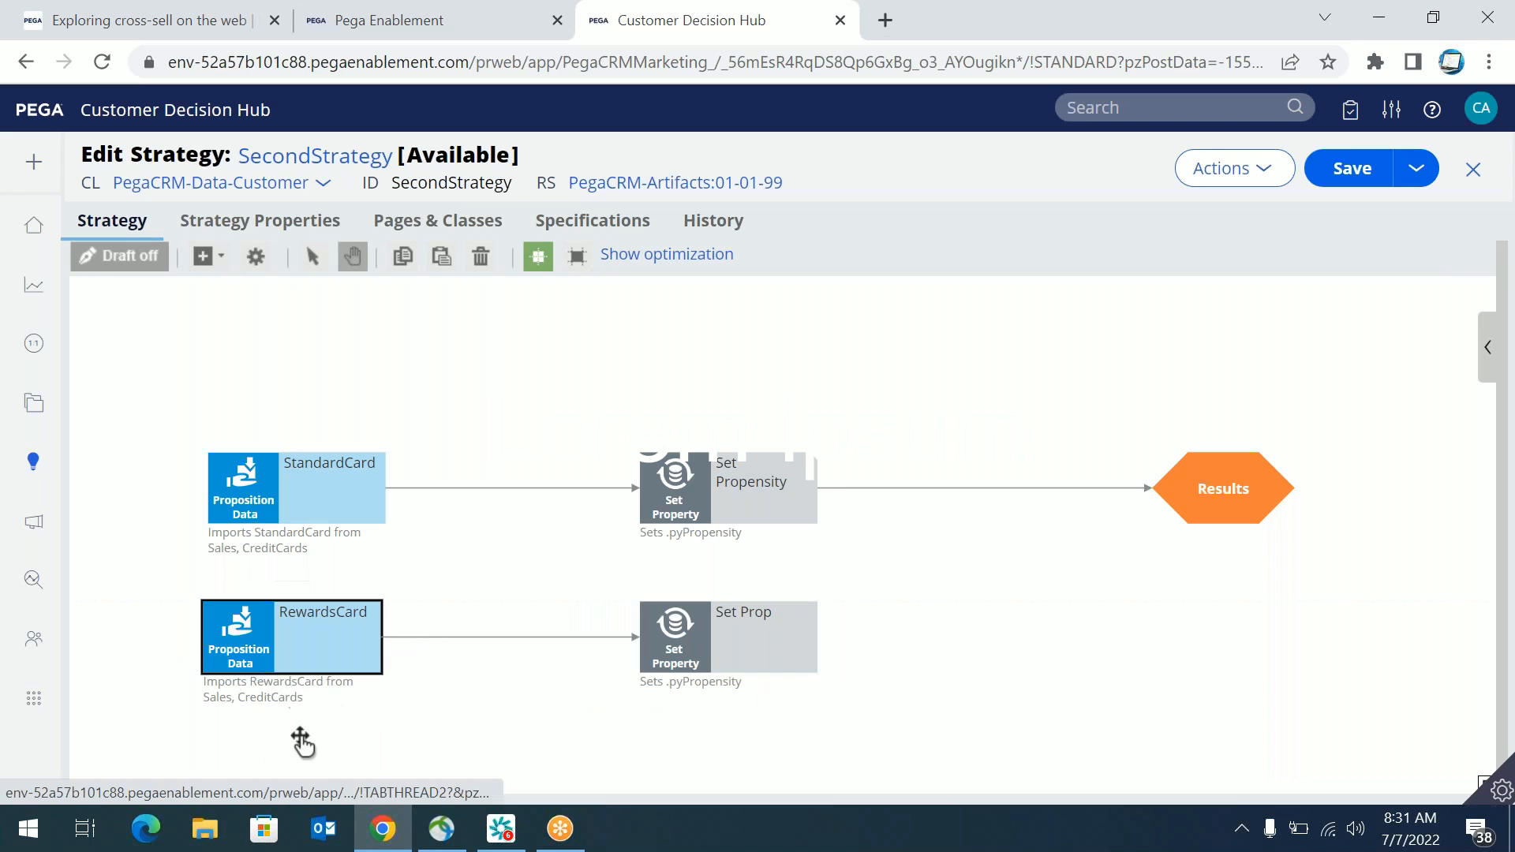
right_click(298, 738)
left_click(359, 684)
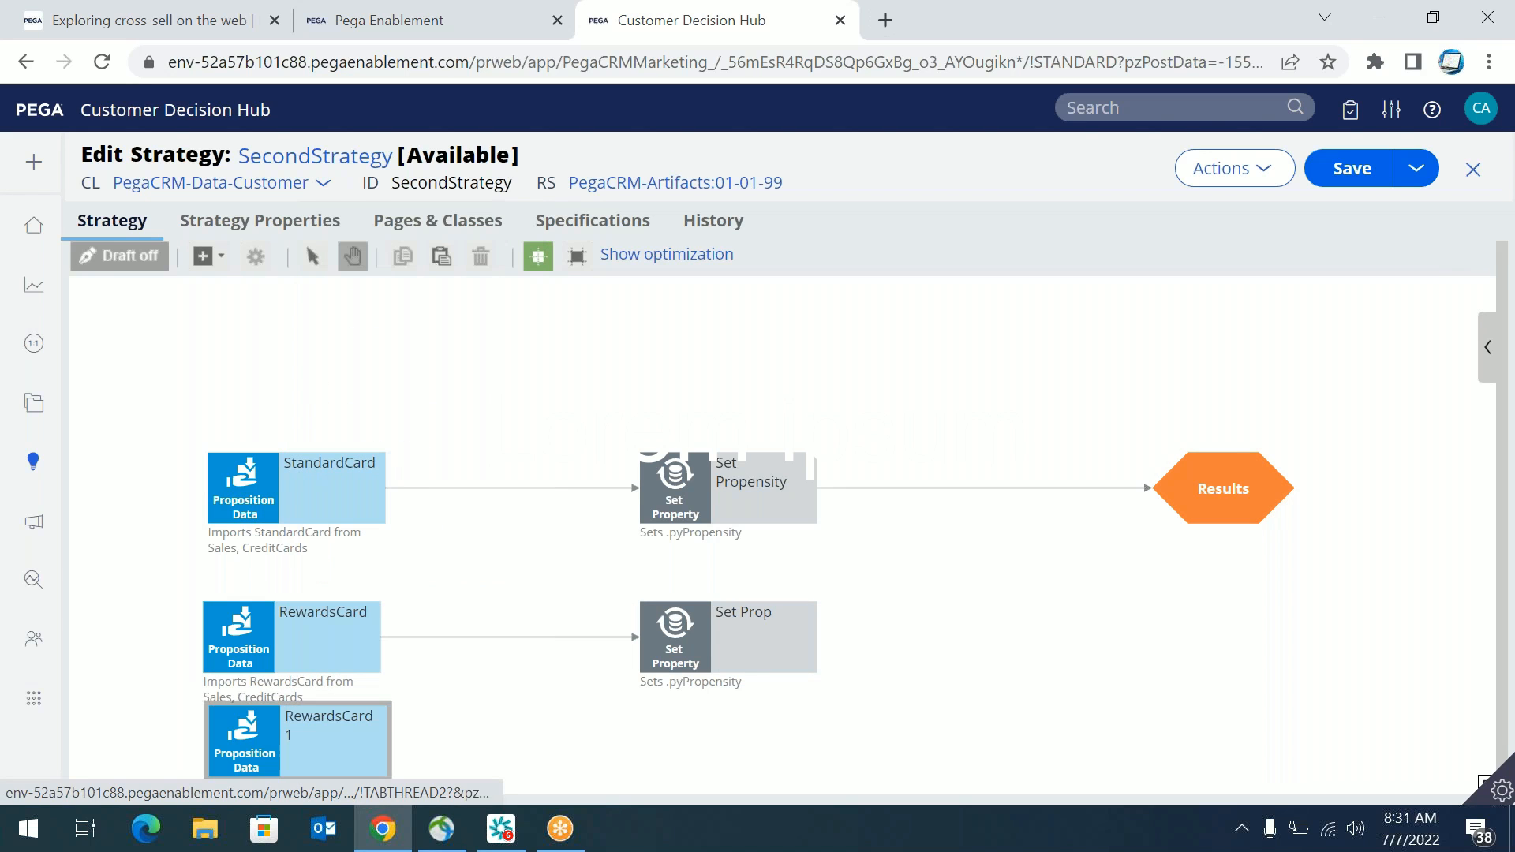
left_click_drag(492, 729, 502, 652)
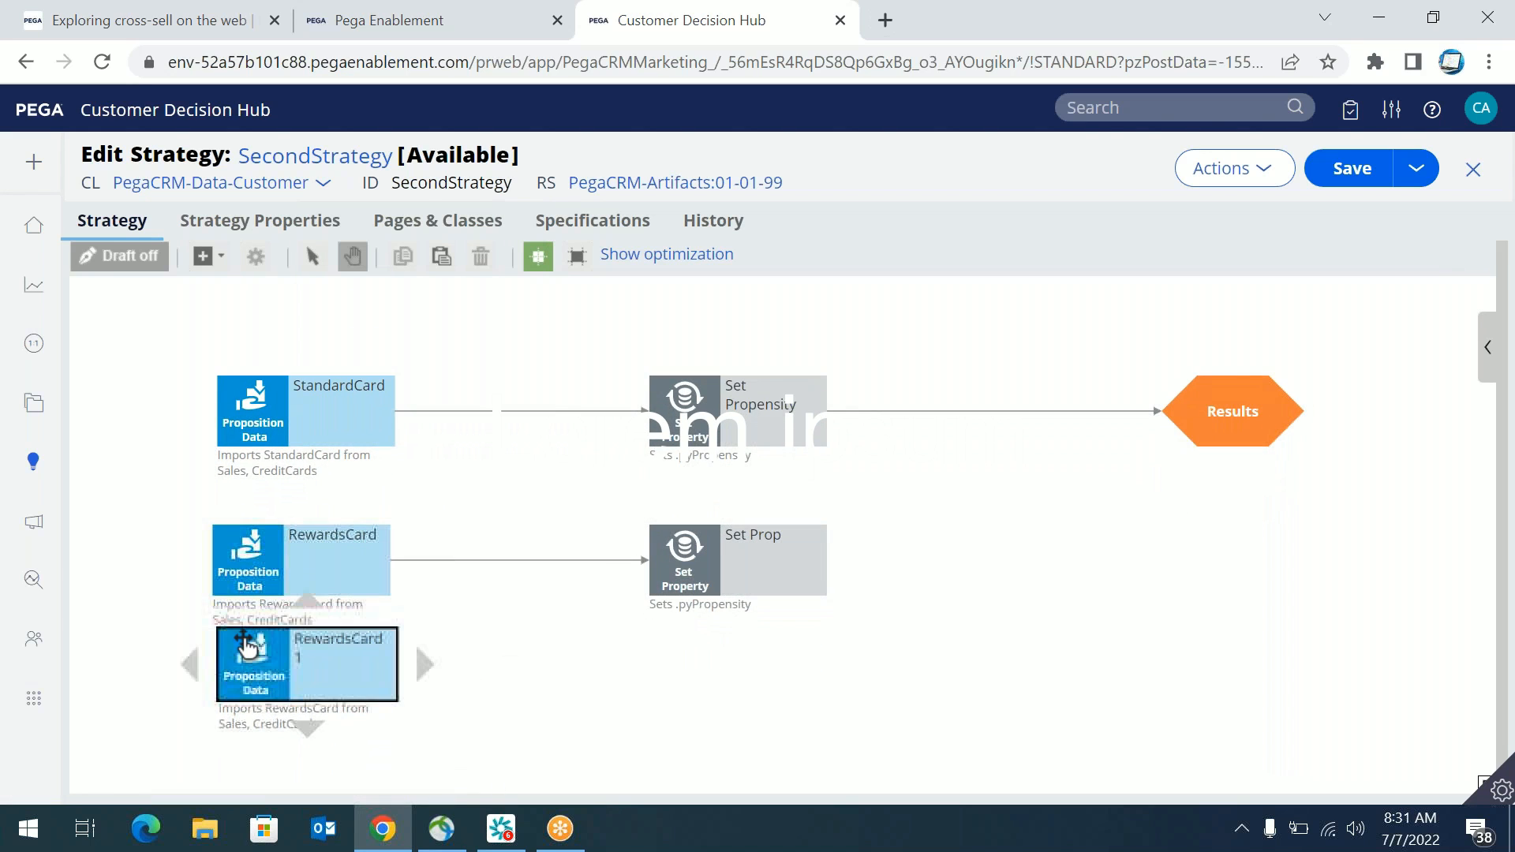
left_click_drag(249, 646, 247, 692)
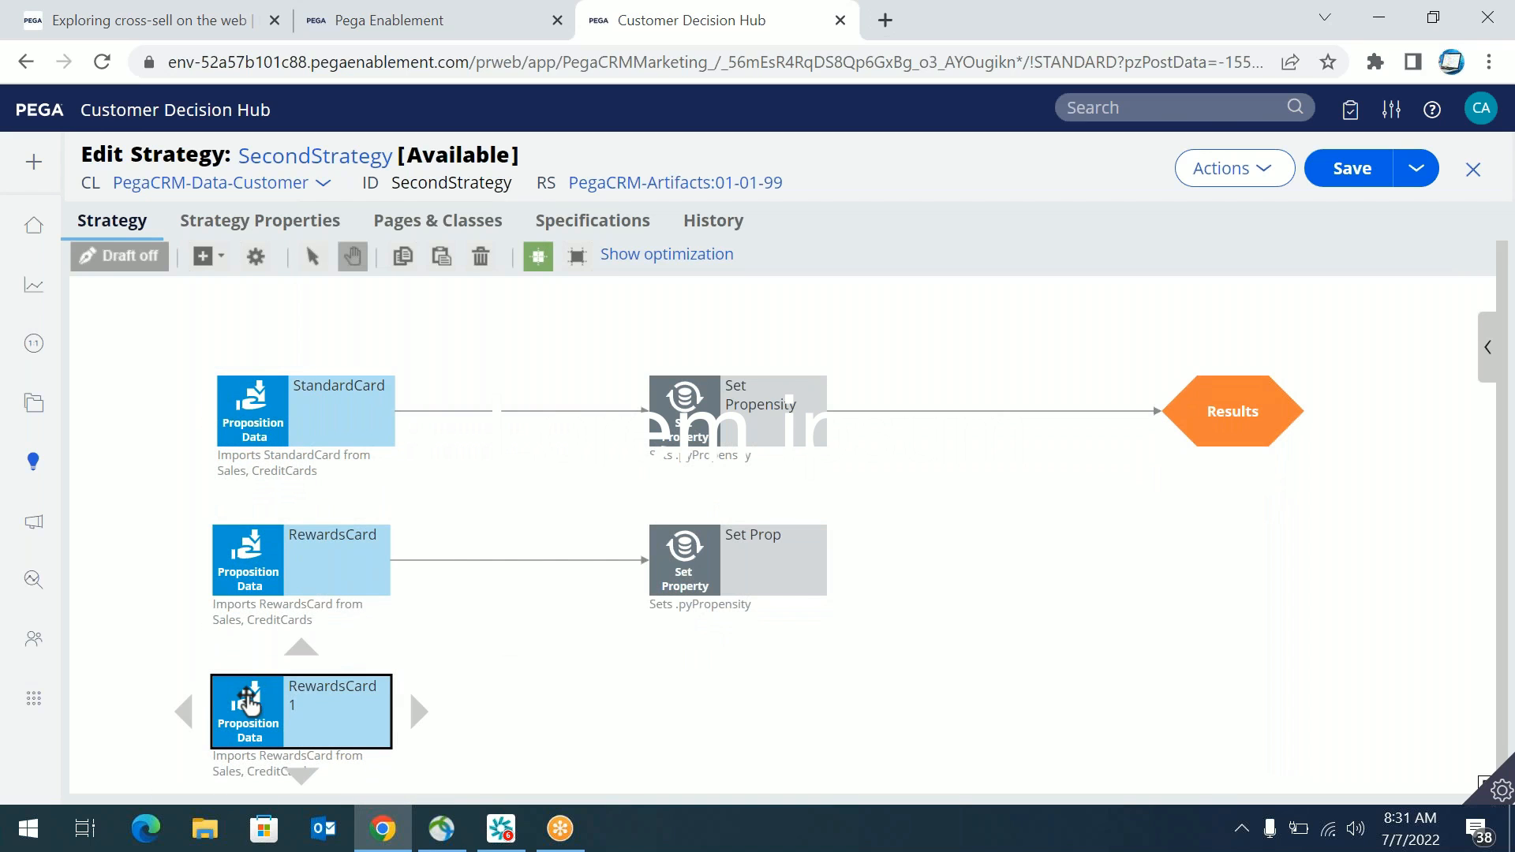
Step: Set the copied RewardsCard import's proposition data to PremierRewardsCard and submit it
double_click(247, 694)
left_click(678, 570)
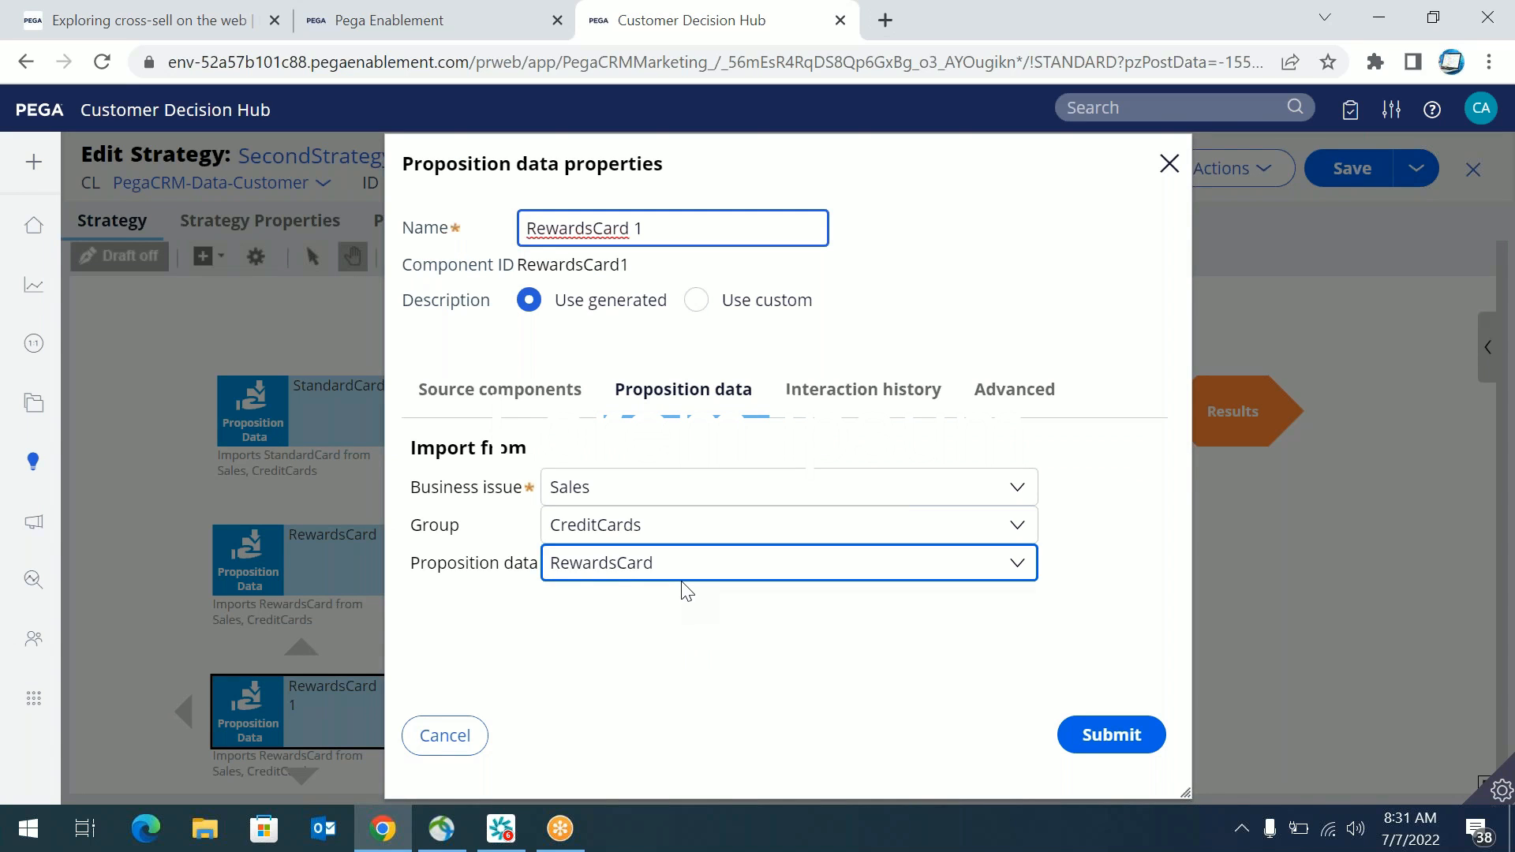
left_click(666, 685)
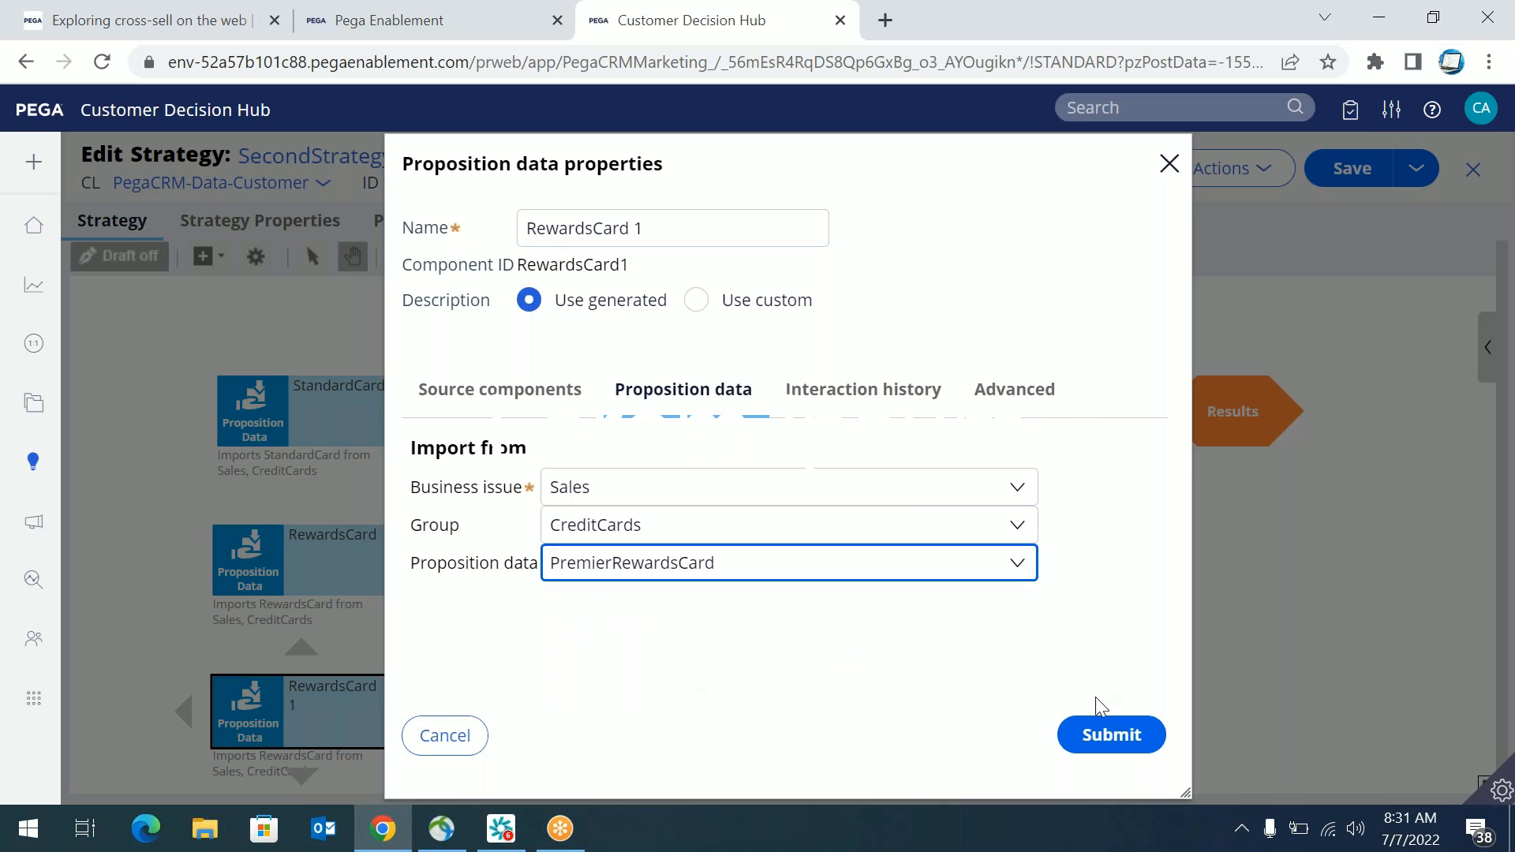
left_click(1096, 746)
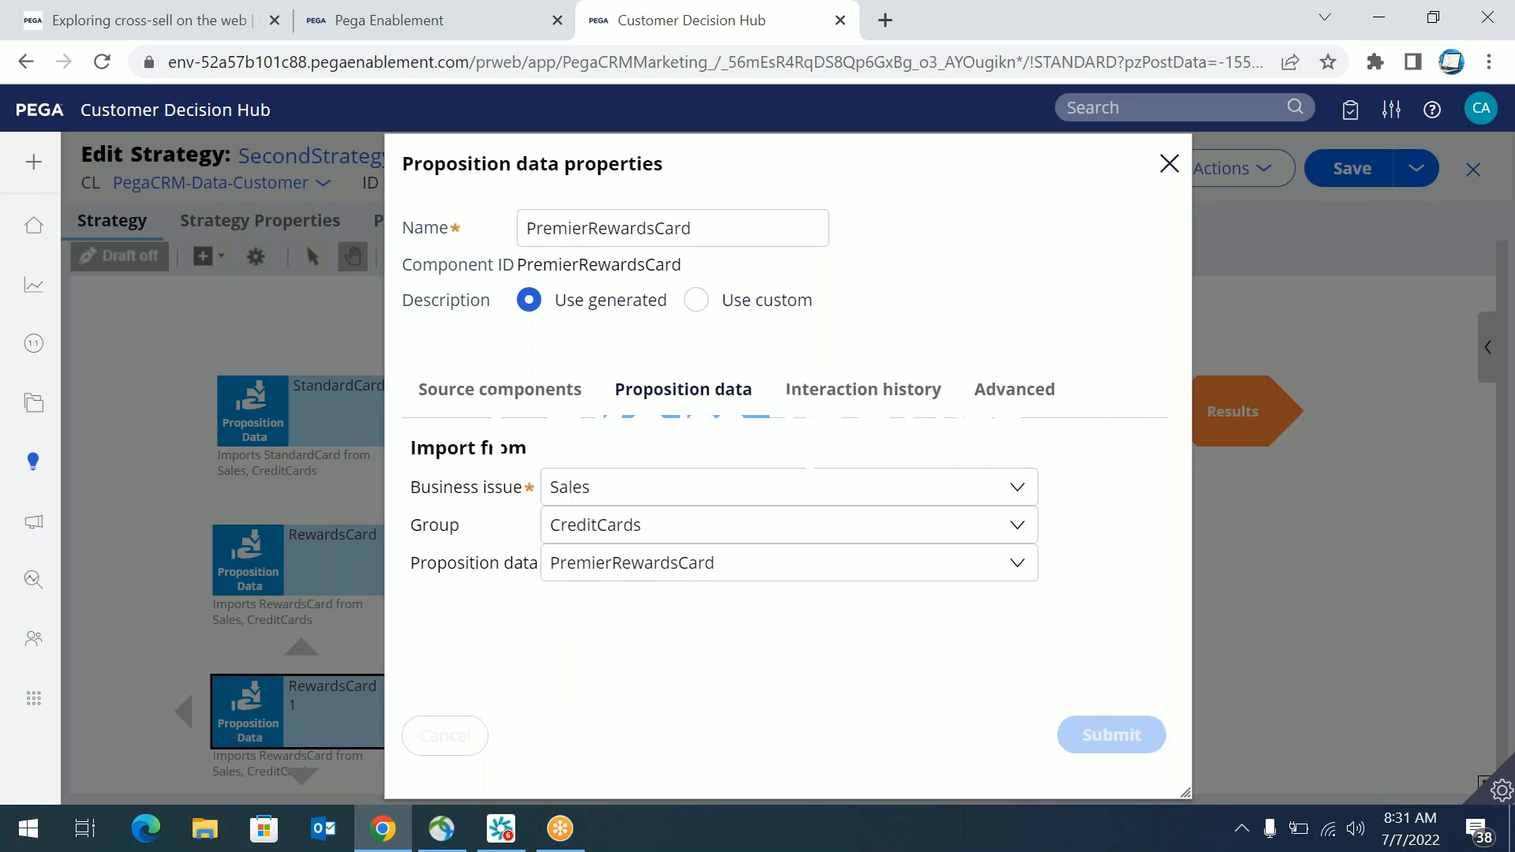
Step: Duplicate the Set Prop component and place the copy beneath it, beside the PremierRewardsCard import
right_click(698, 566)
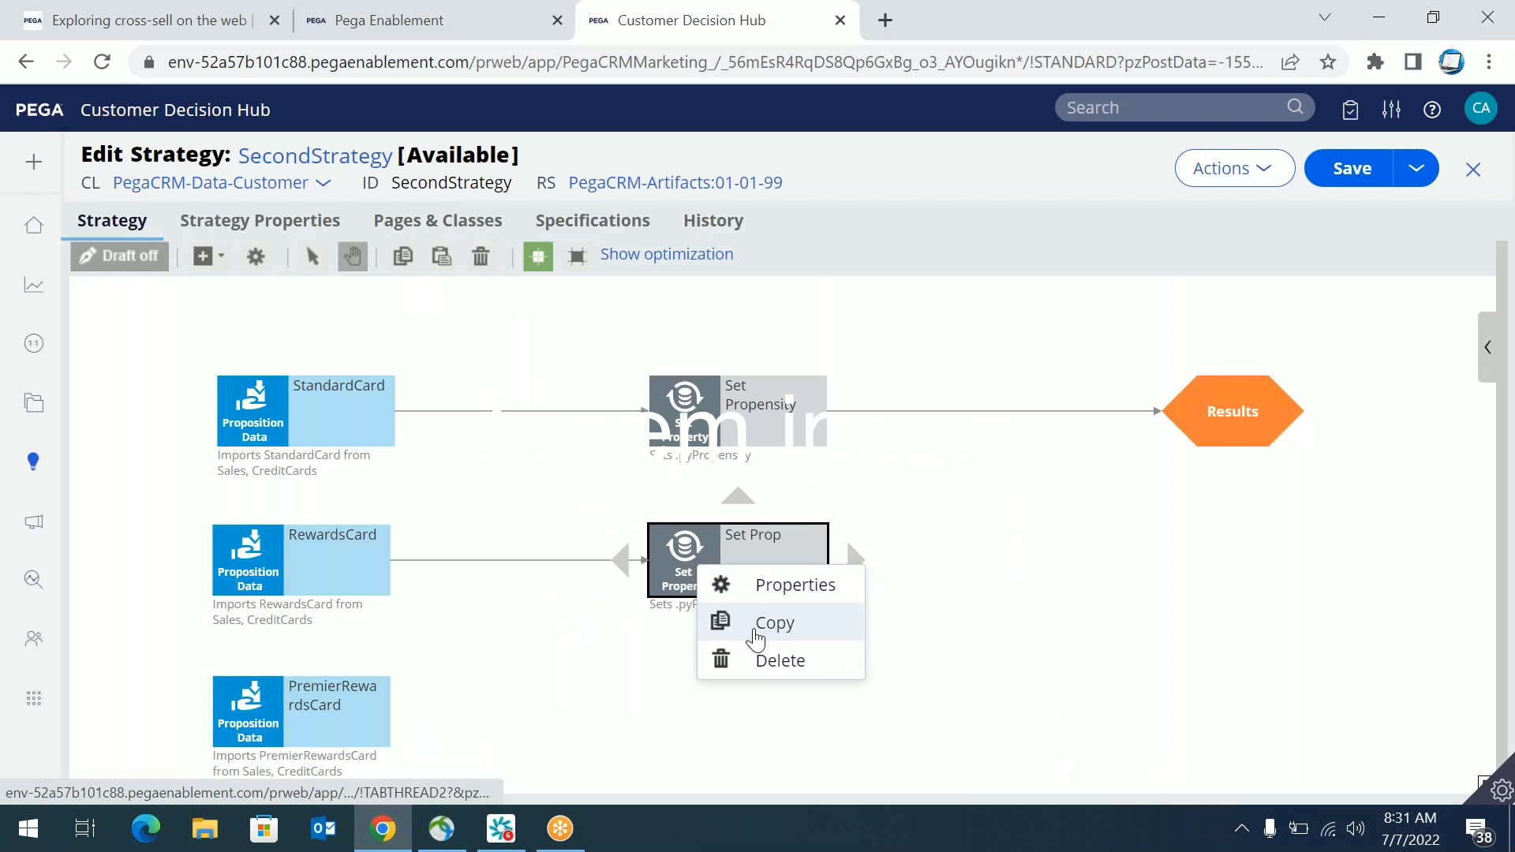
left_click(756, 623)
right_click(693, 693)
left_click(693, 693)
right_click(690, 713)
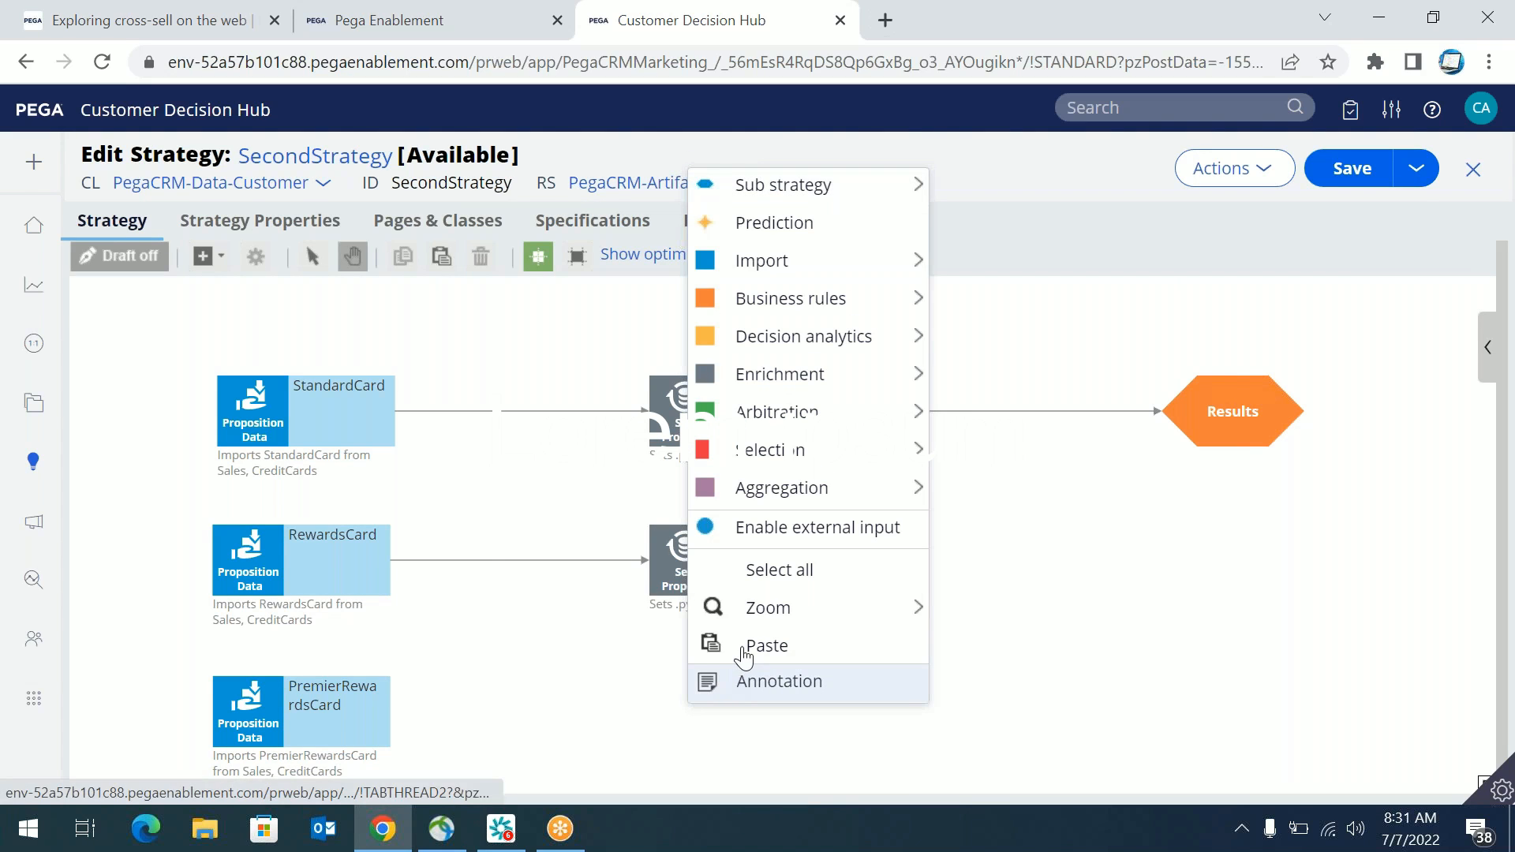
left_click(758, 646)
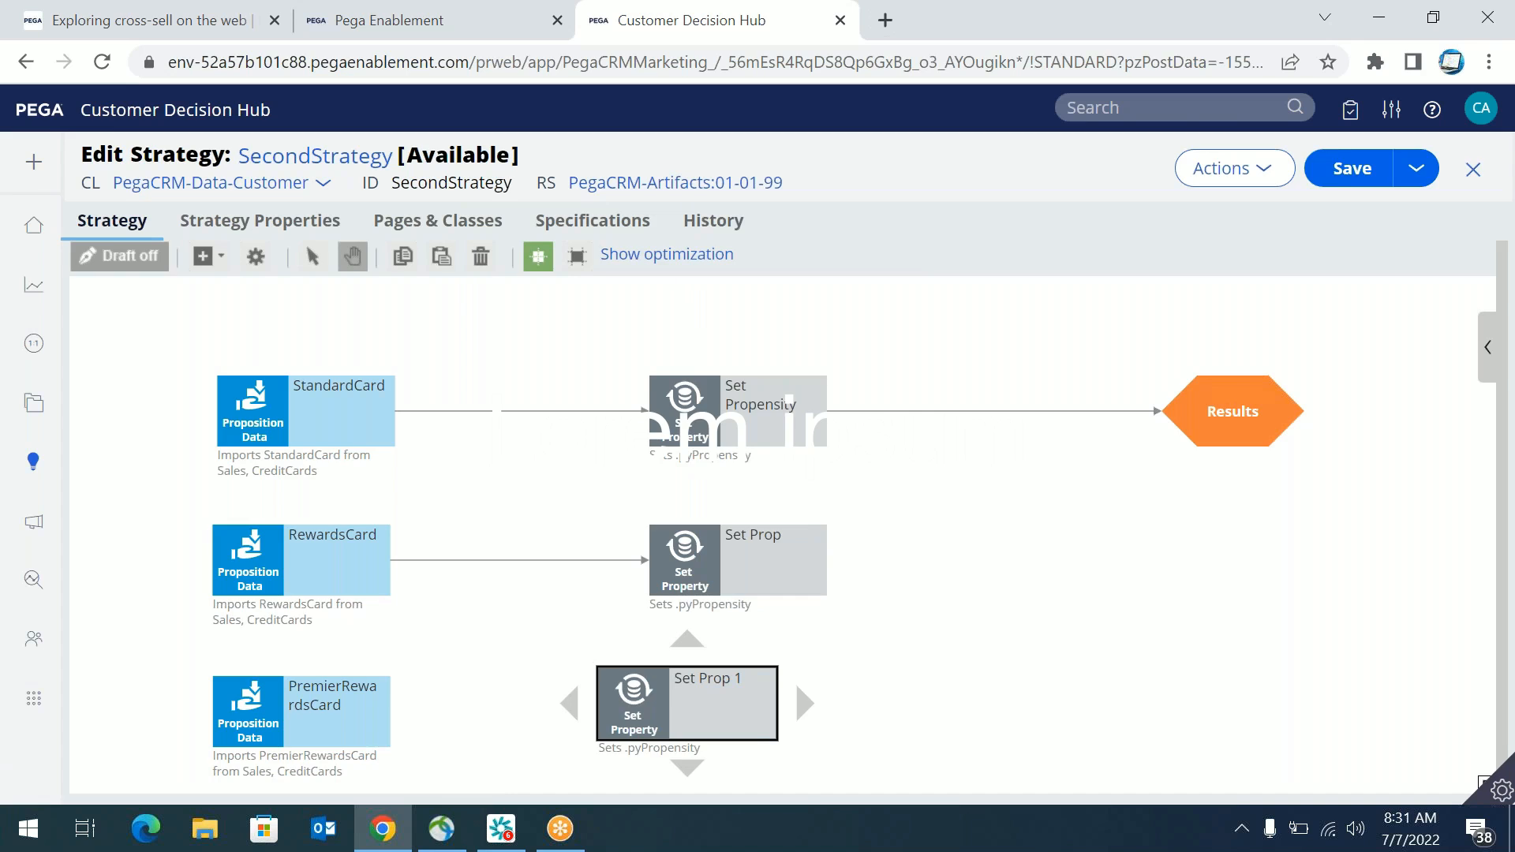
Step: Set .pyPropensity to 0.92 in the new Set Prop copy, submit it, and connect the PremierRewardsCard import to it
double_click(794, 680)
double_click(871, 573)
type("0.92")
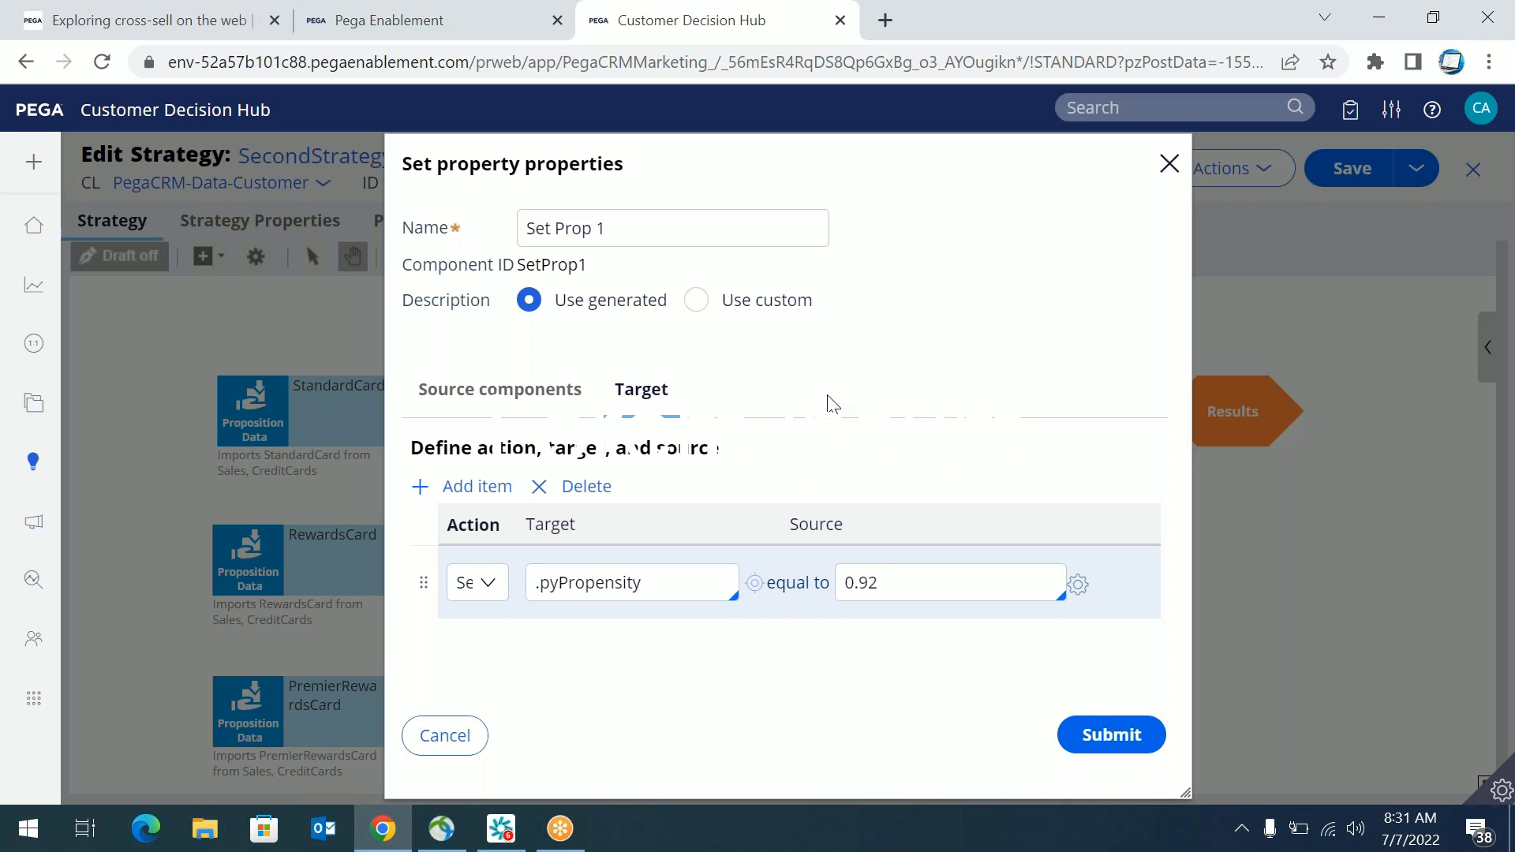
left_click(1108, 718)
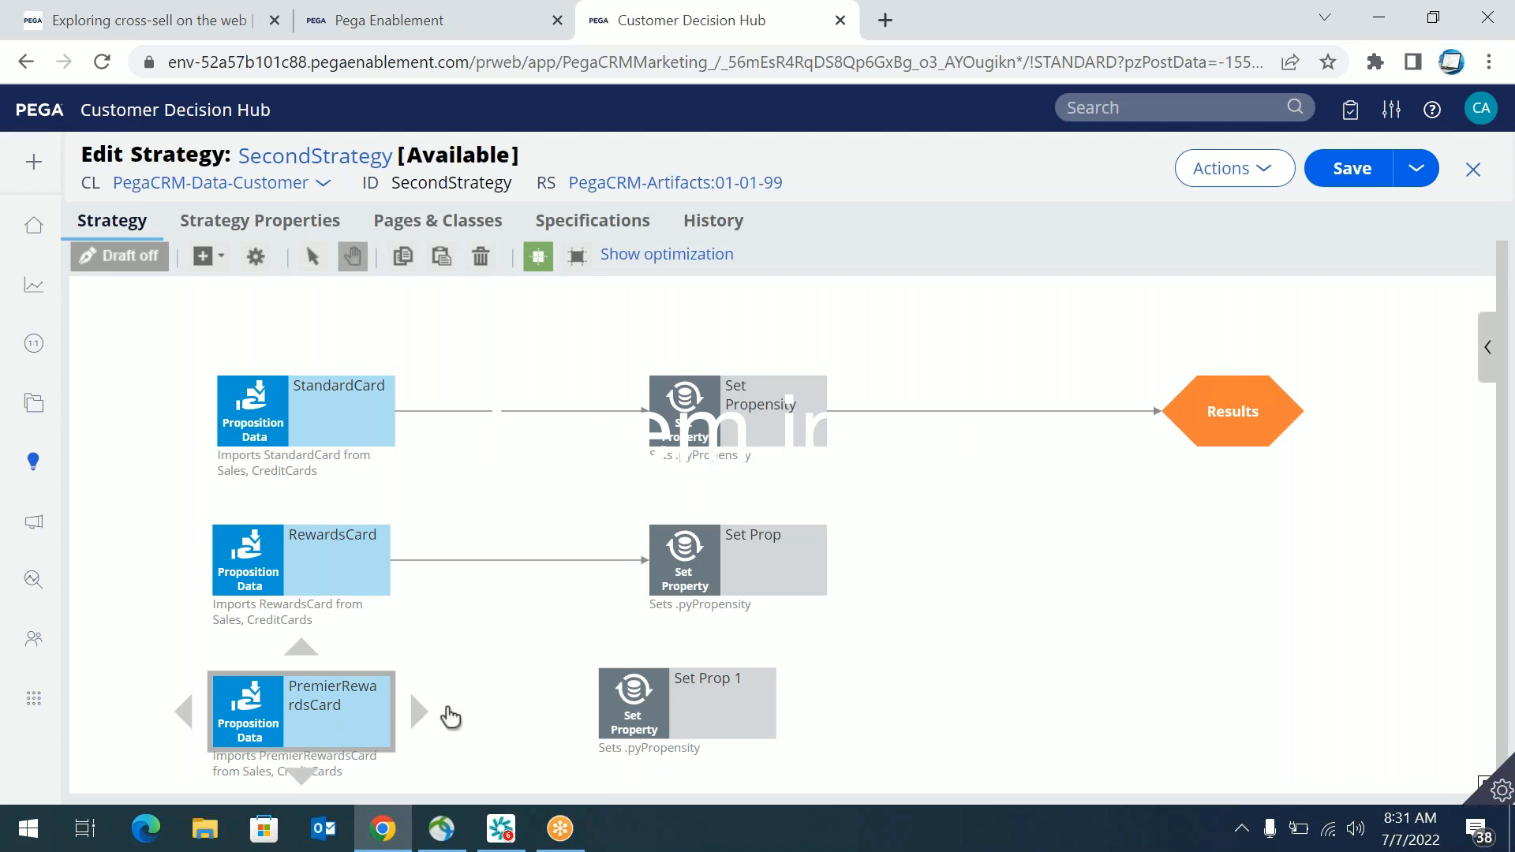
left_click_drag(450, 717, 659, 706)
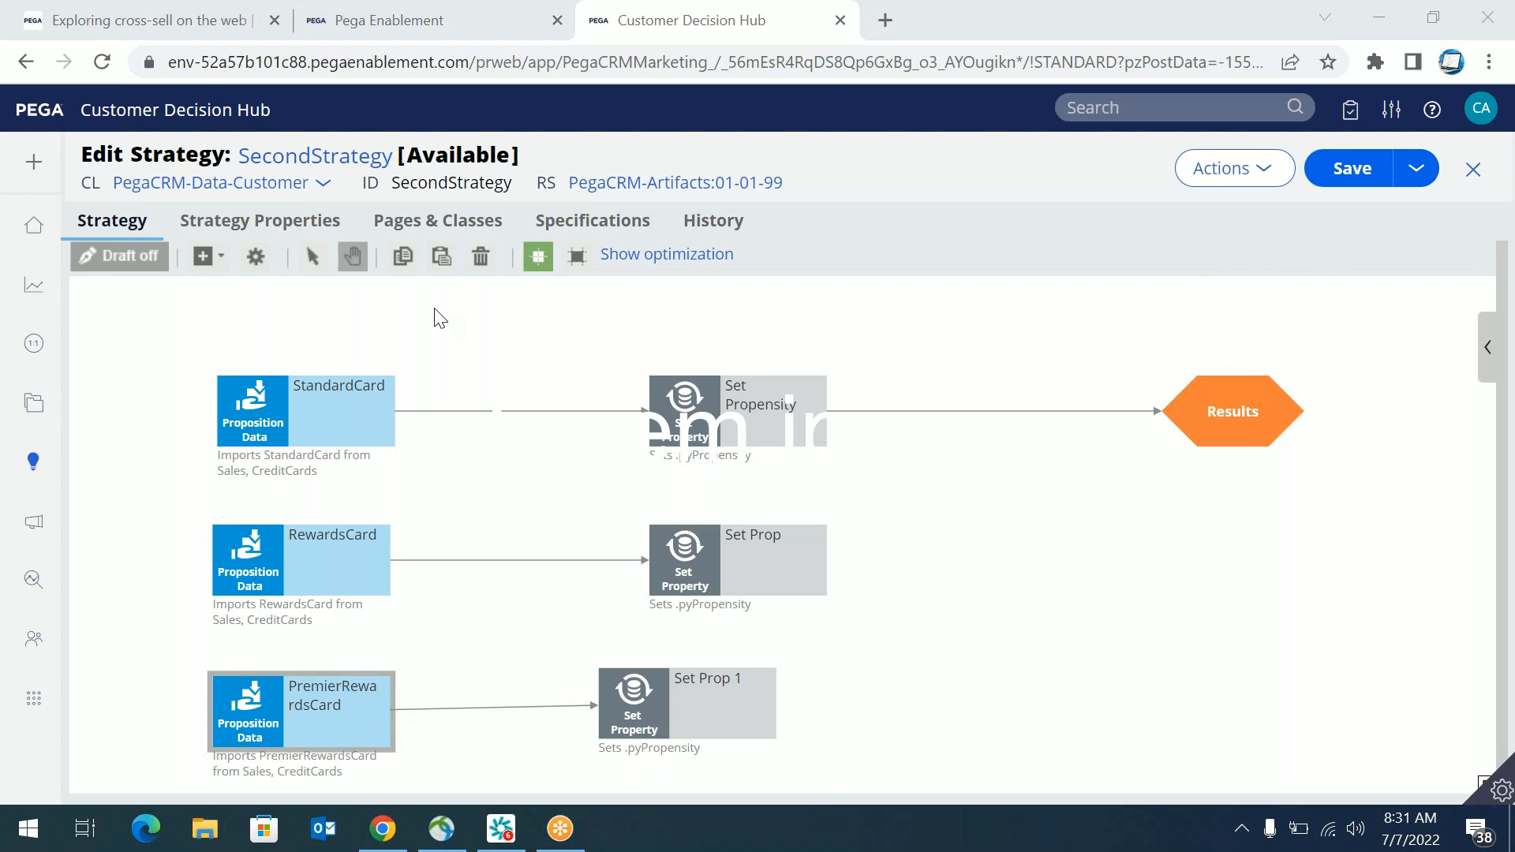
Step: Connect Set Prop and Set Prop 1 to Results, tidying the component layout, and save the strategy
left_click(852, 565)
left_click_drag(852, 565, 1231, 527)
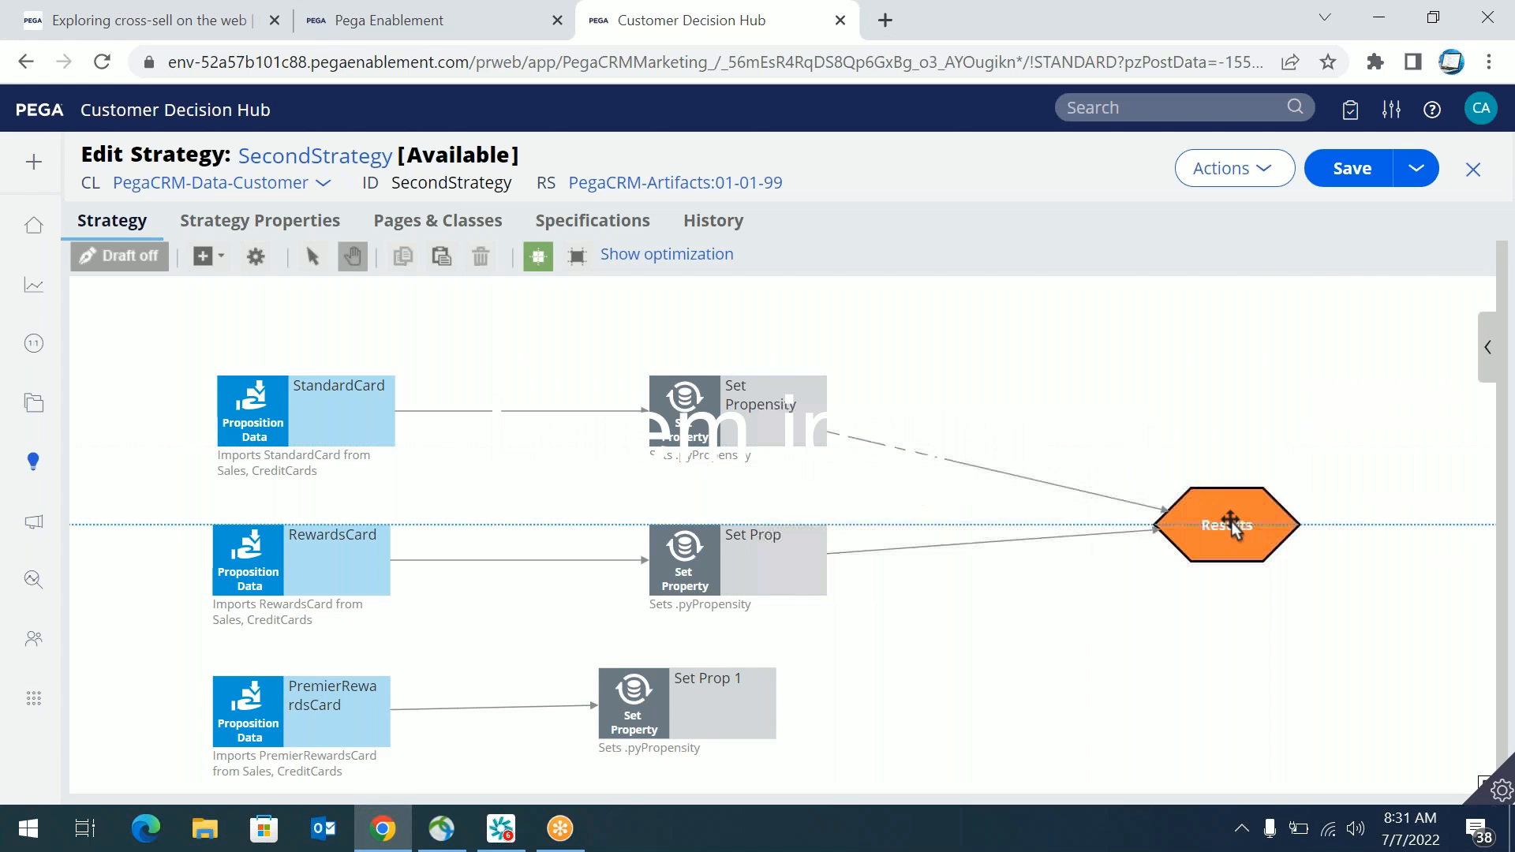
left_click(739, 717)
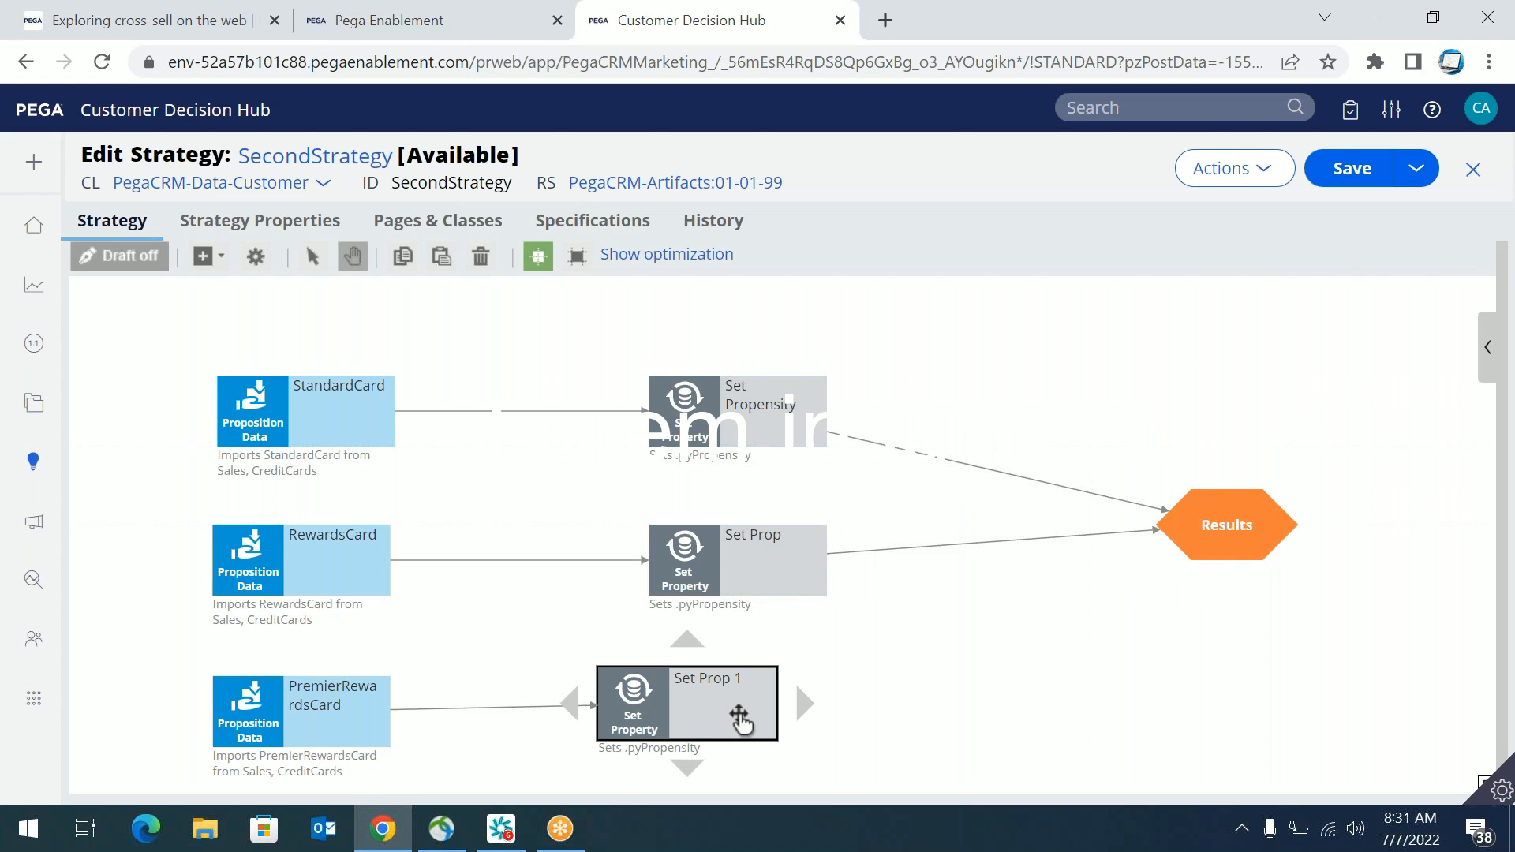
left_click_drag(690, 714, 762, 711)
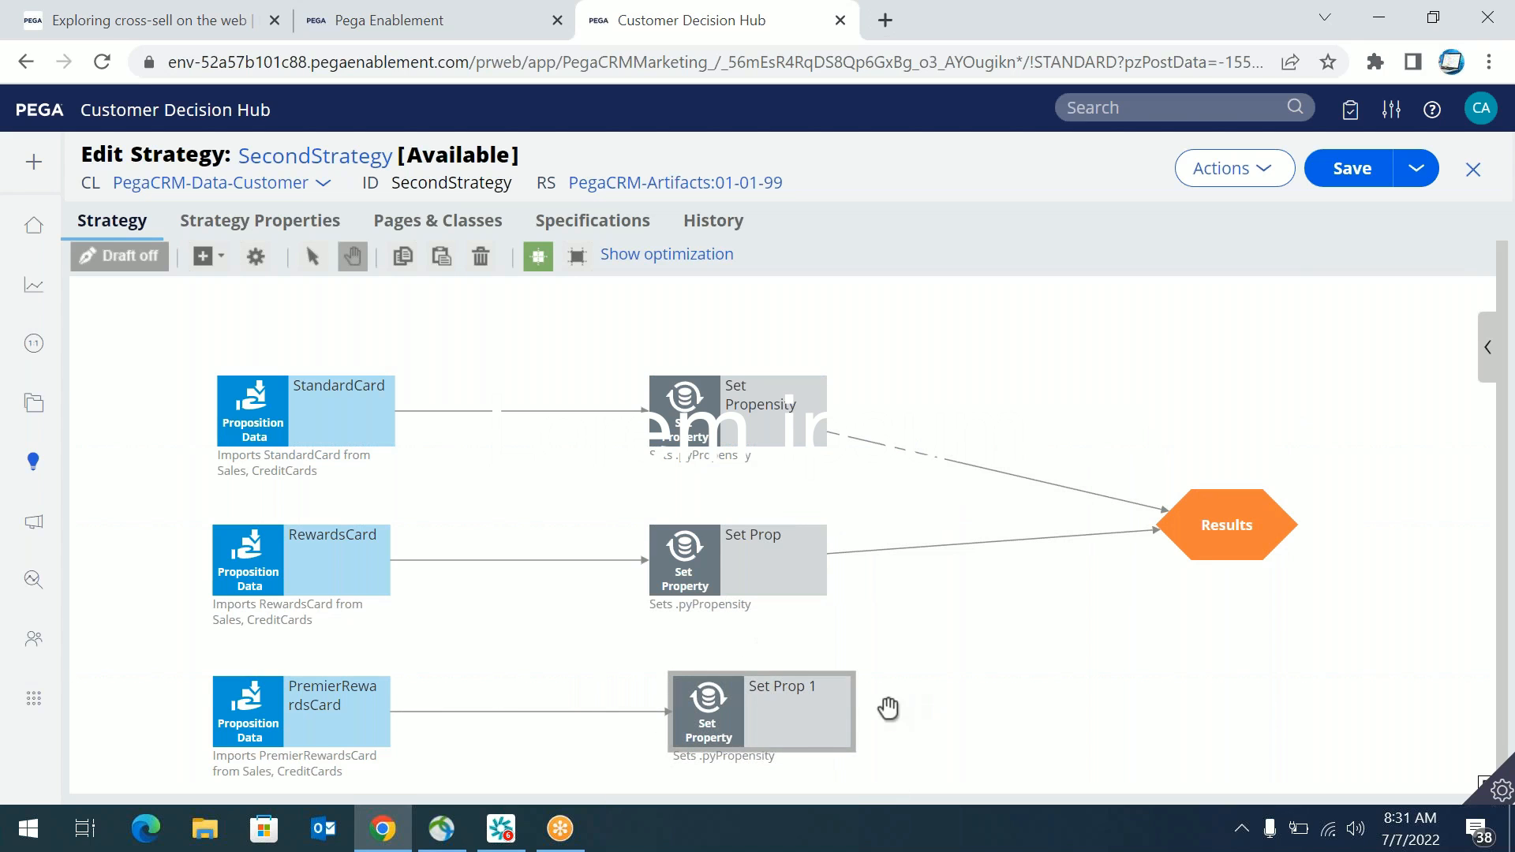
left_click_drag(882, 711, 1176, 553)
left_click(1352, 169)
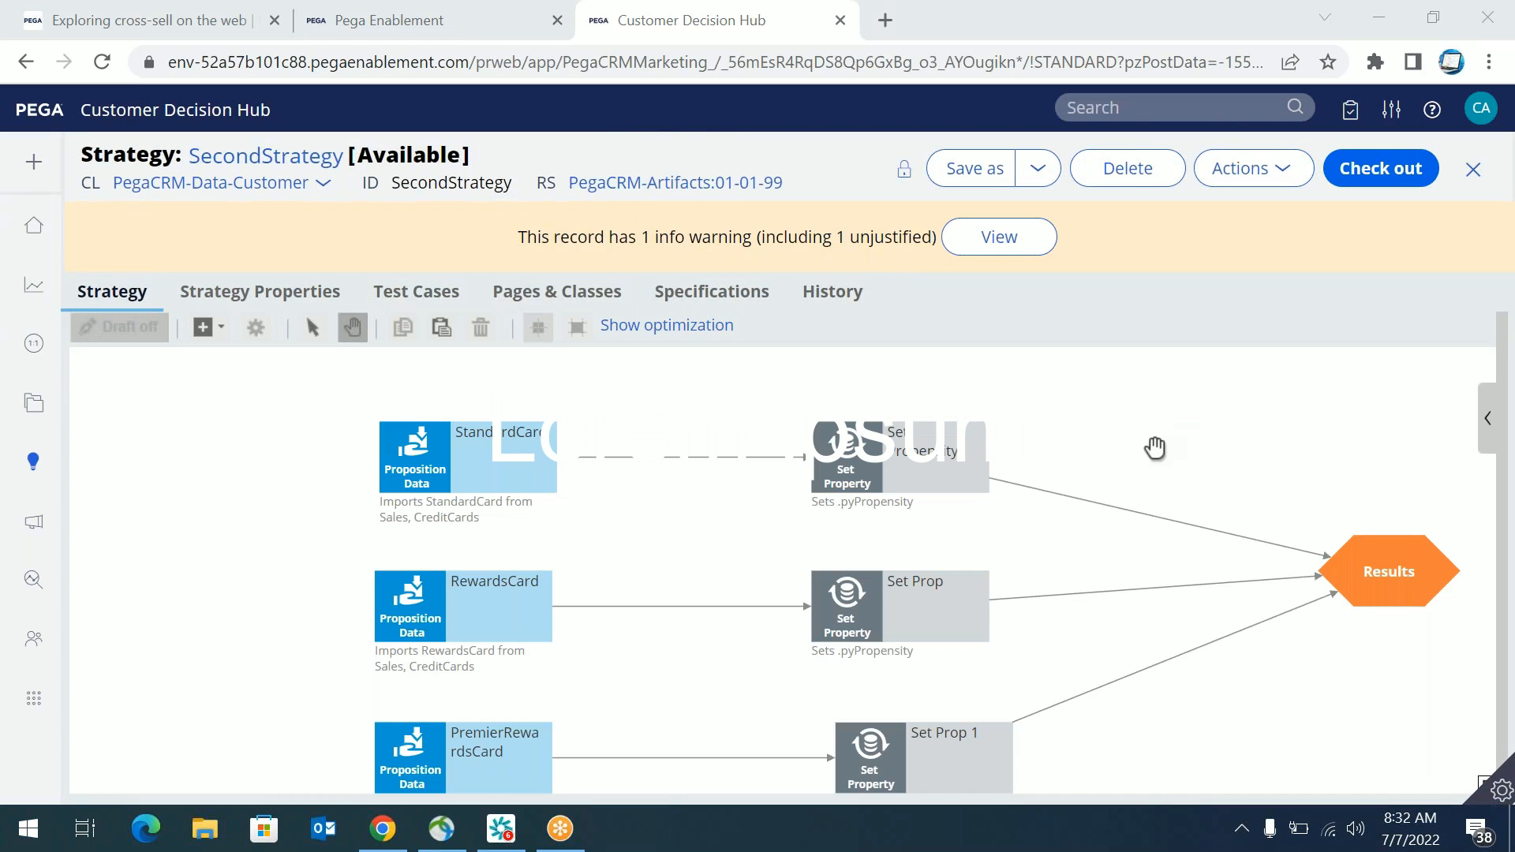
Step: Open the test run pane for SecondStrategy and execute a single case run
left_click_drag(1173, 443, 1045, 463)
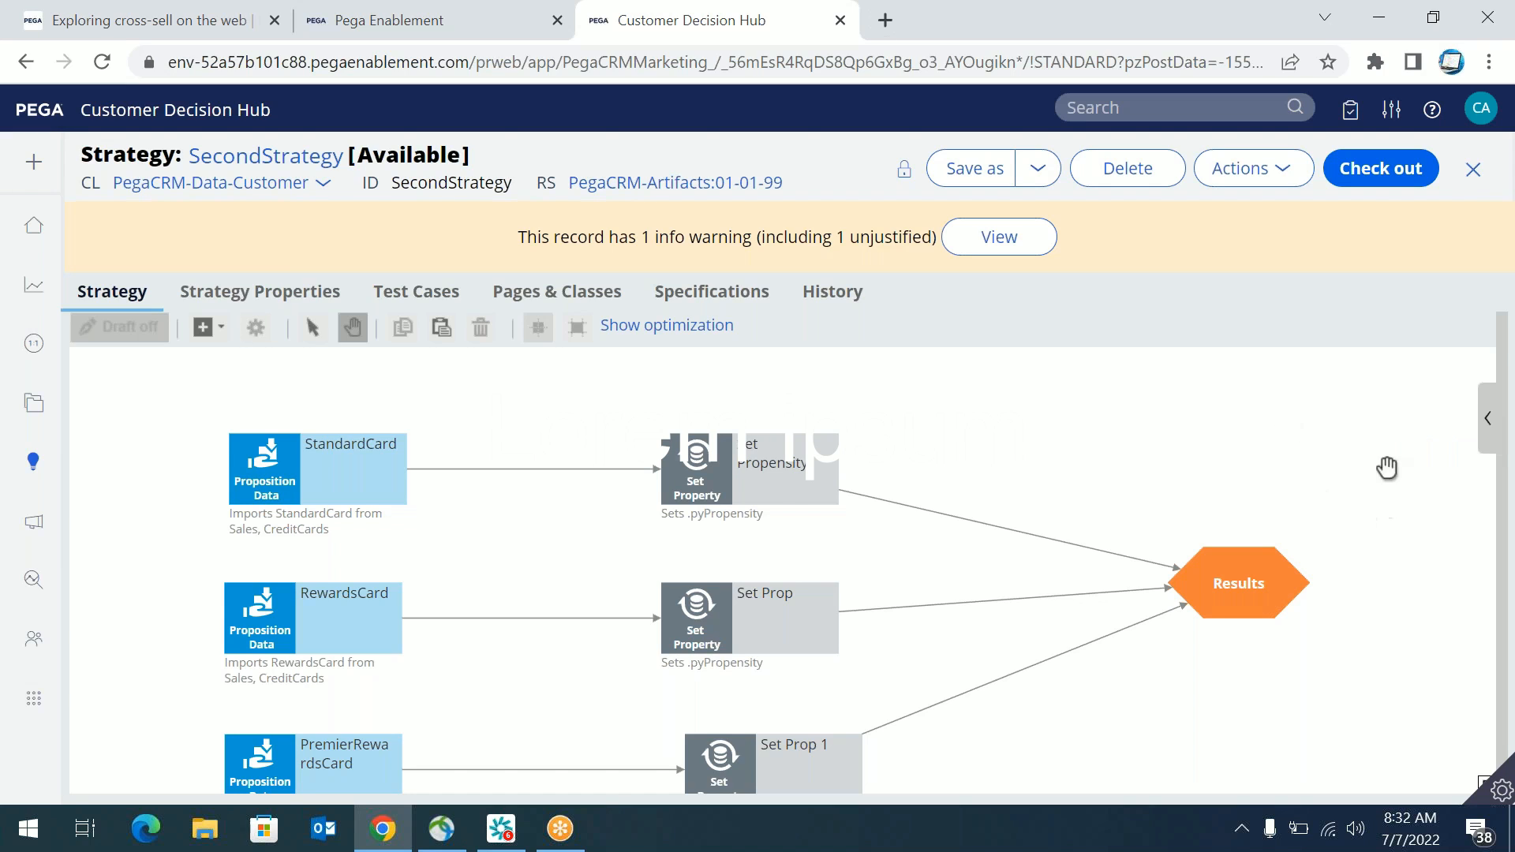
left_click_drag(1187, 460, 1280, 440)
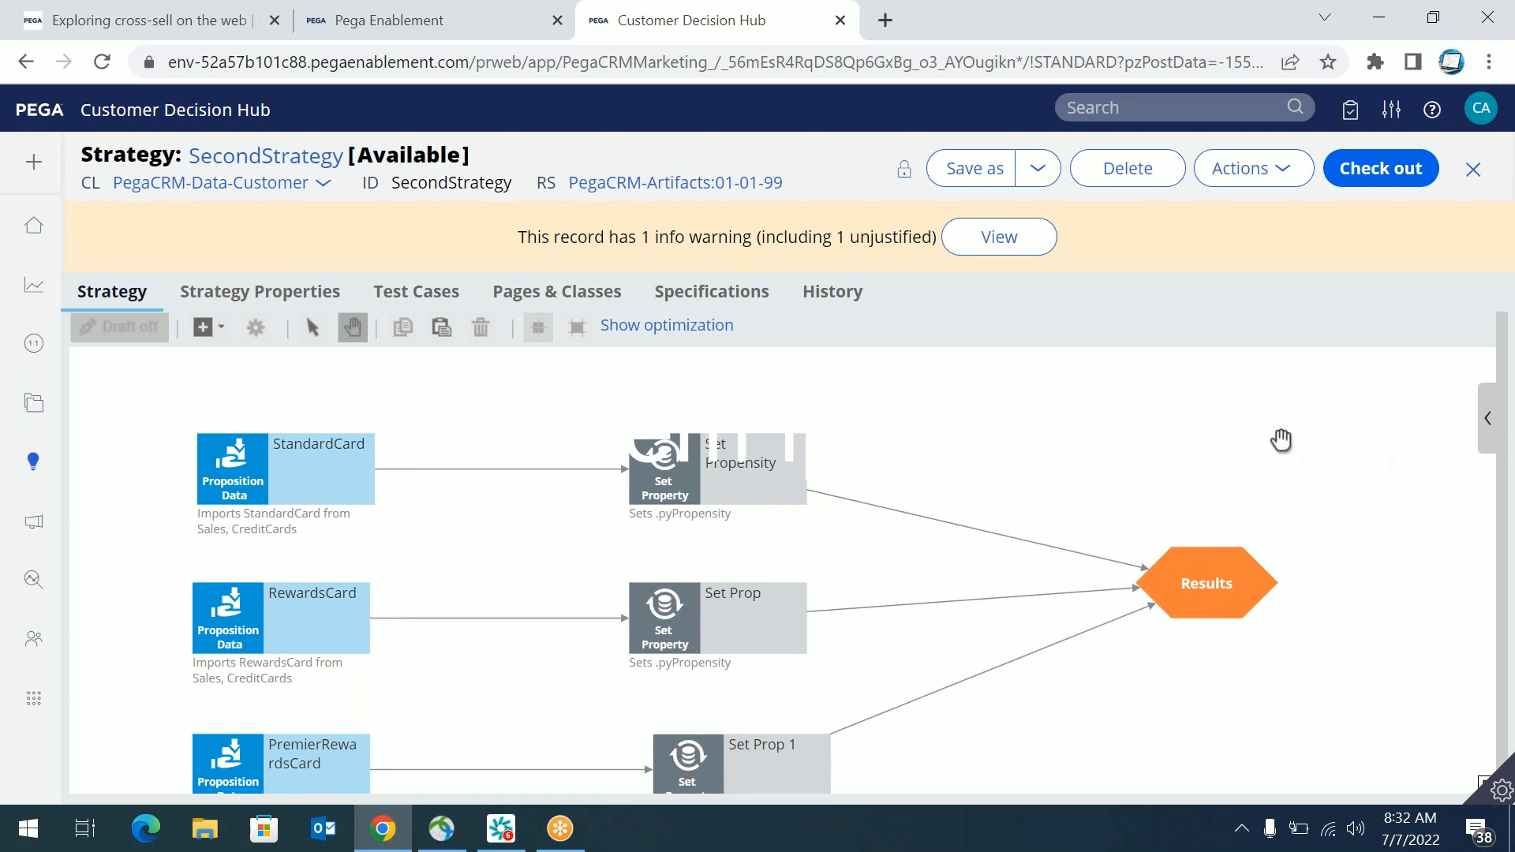
left_click(1488, 418)
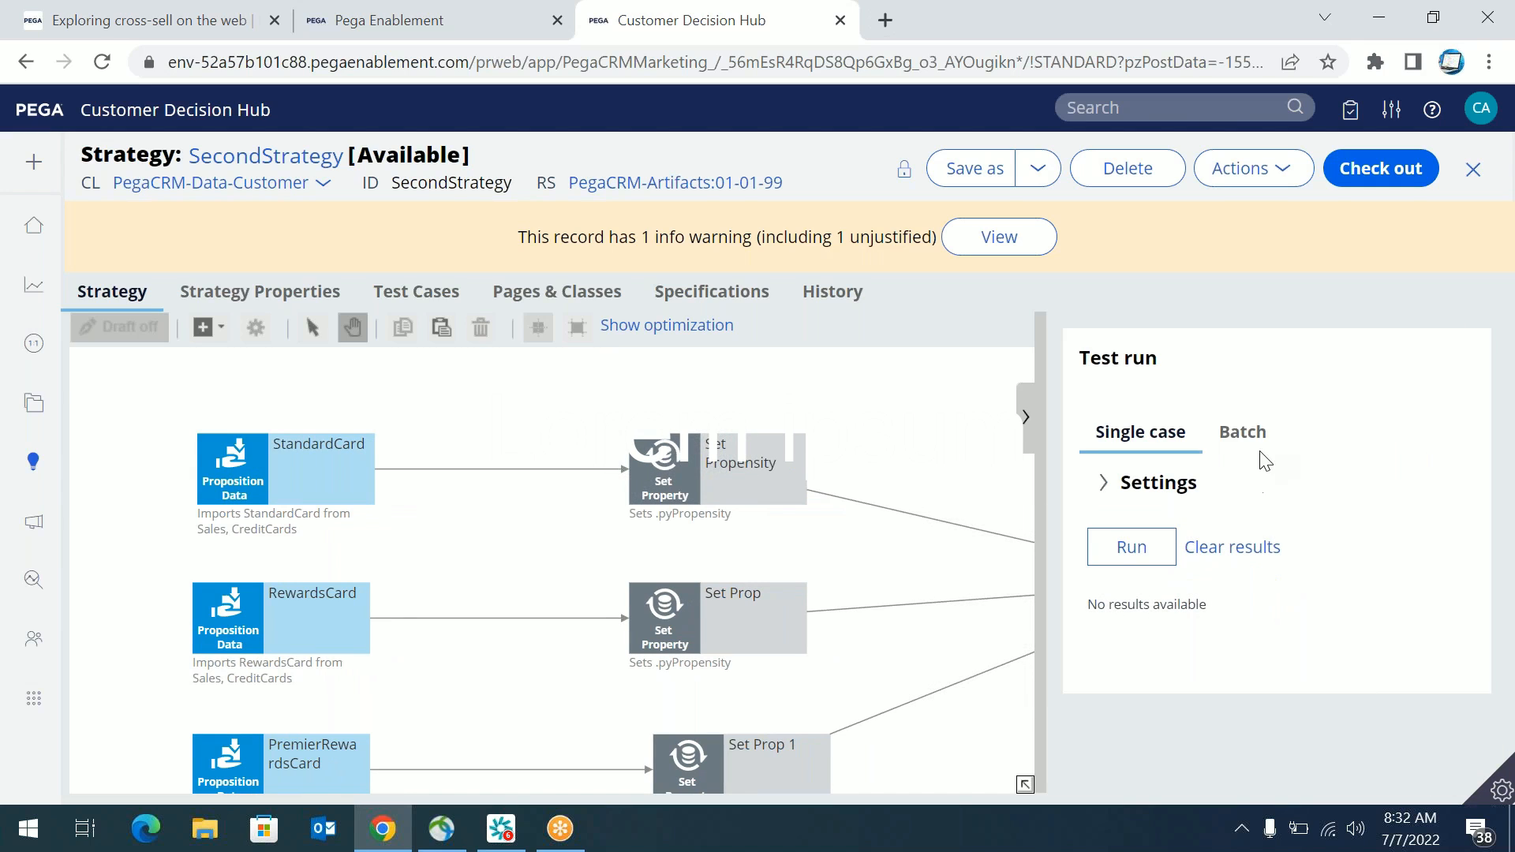
left_click(1219, 440)
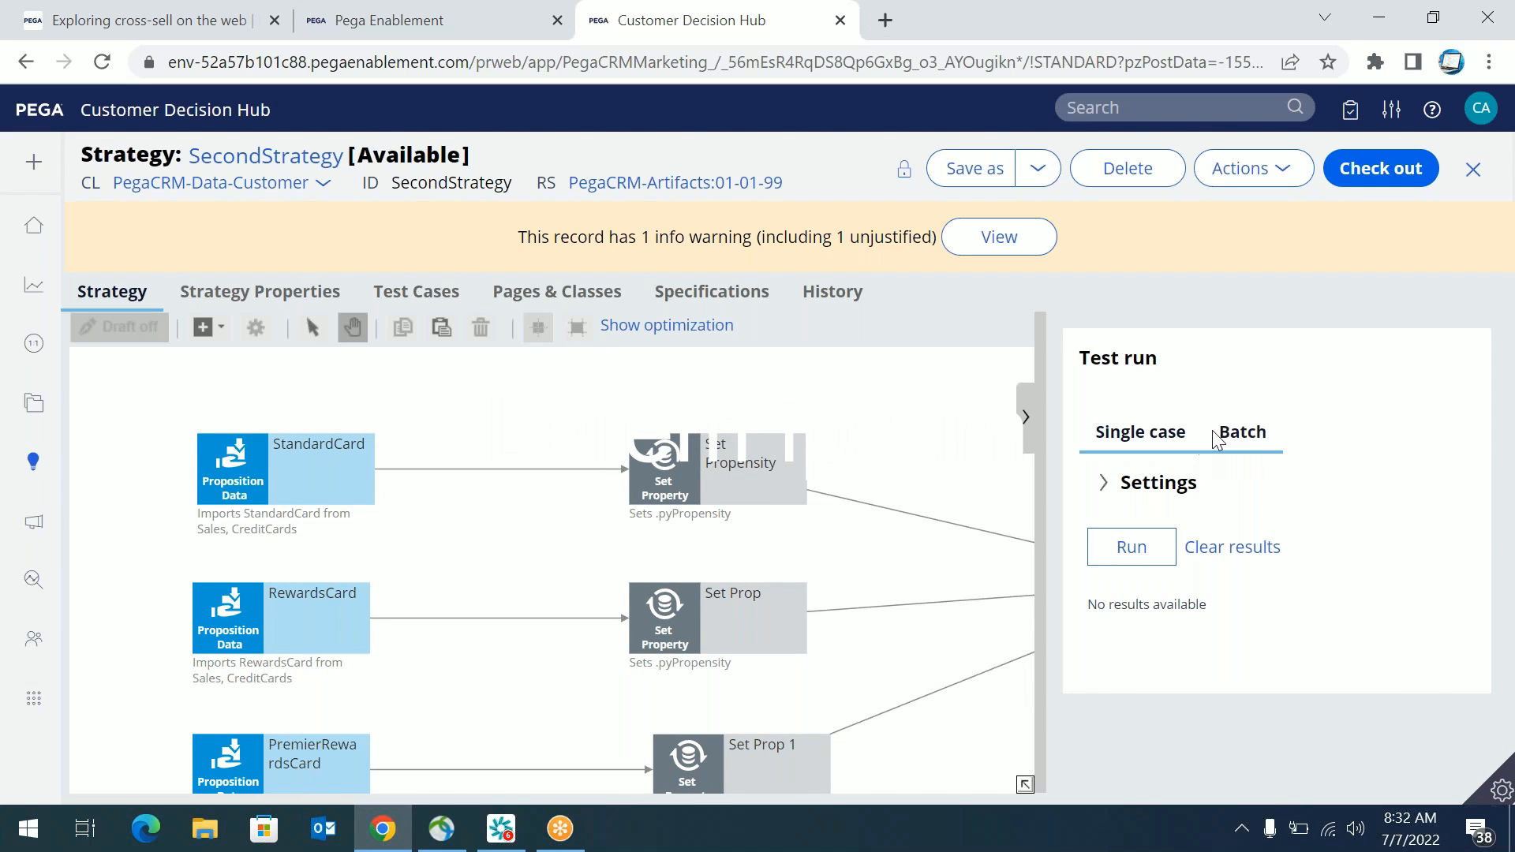
left_click(1246, 460)
left_click(1162, 460)
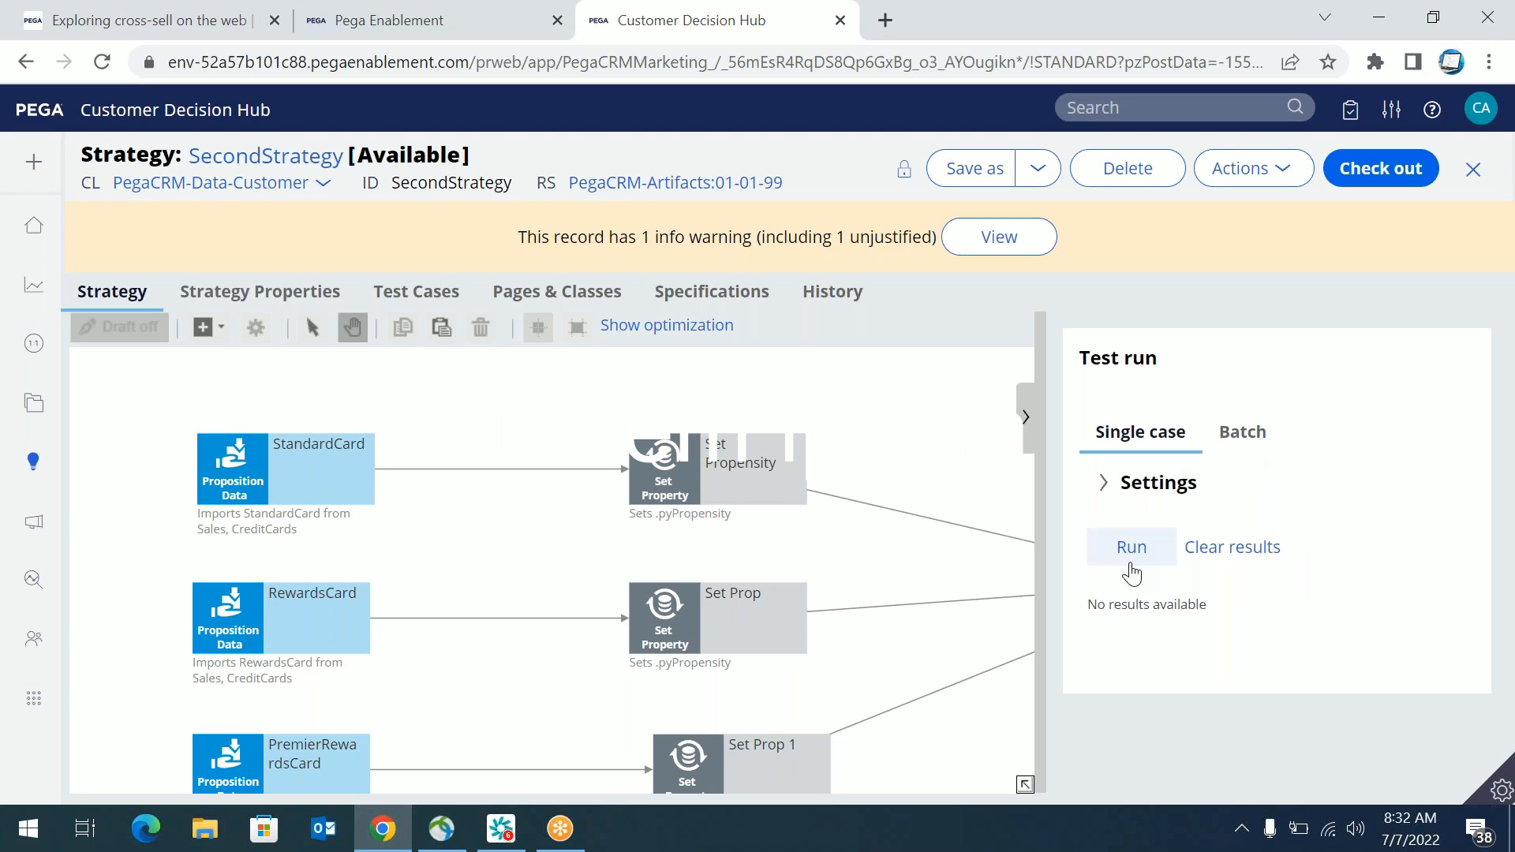
left_click(668, 497)
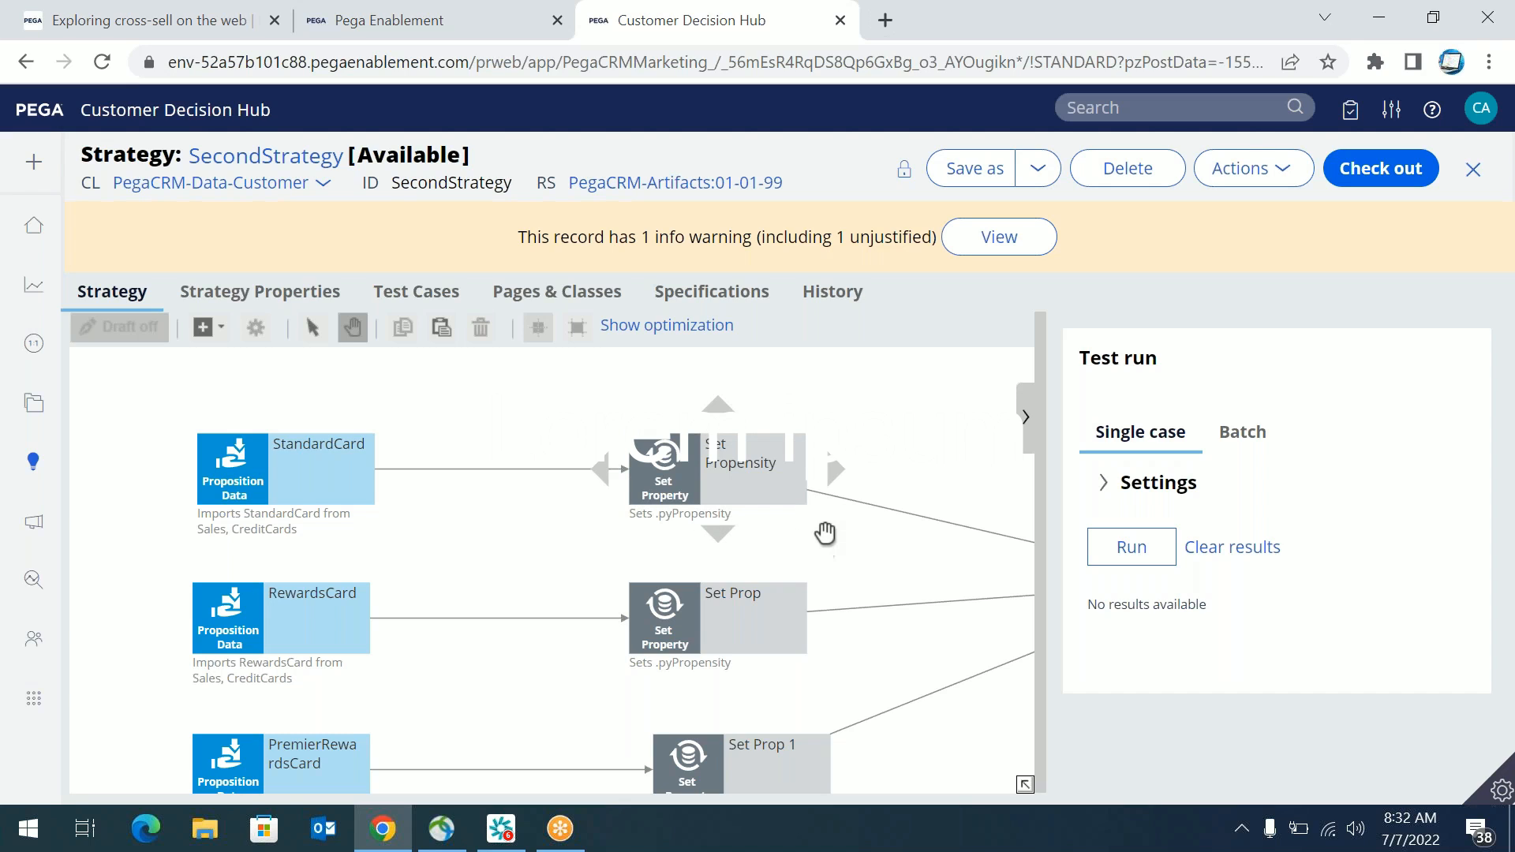
left_click(661, 488)
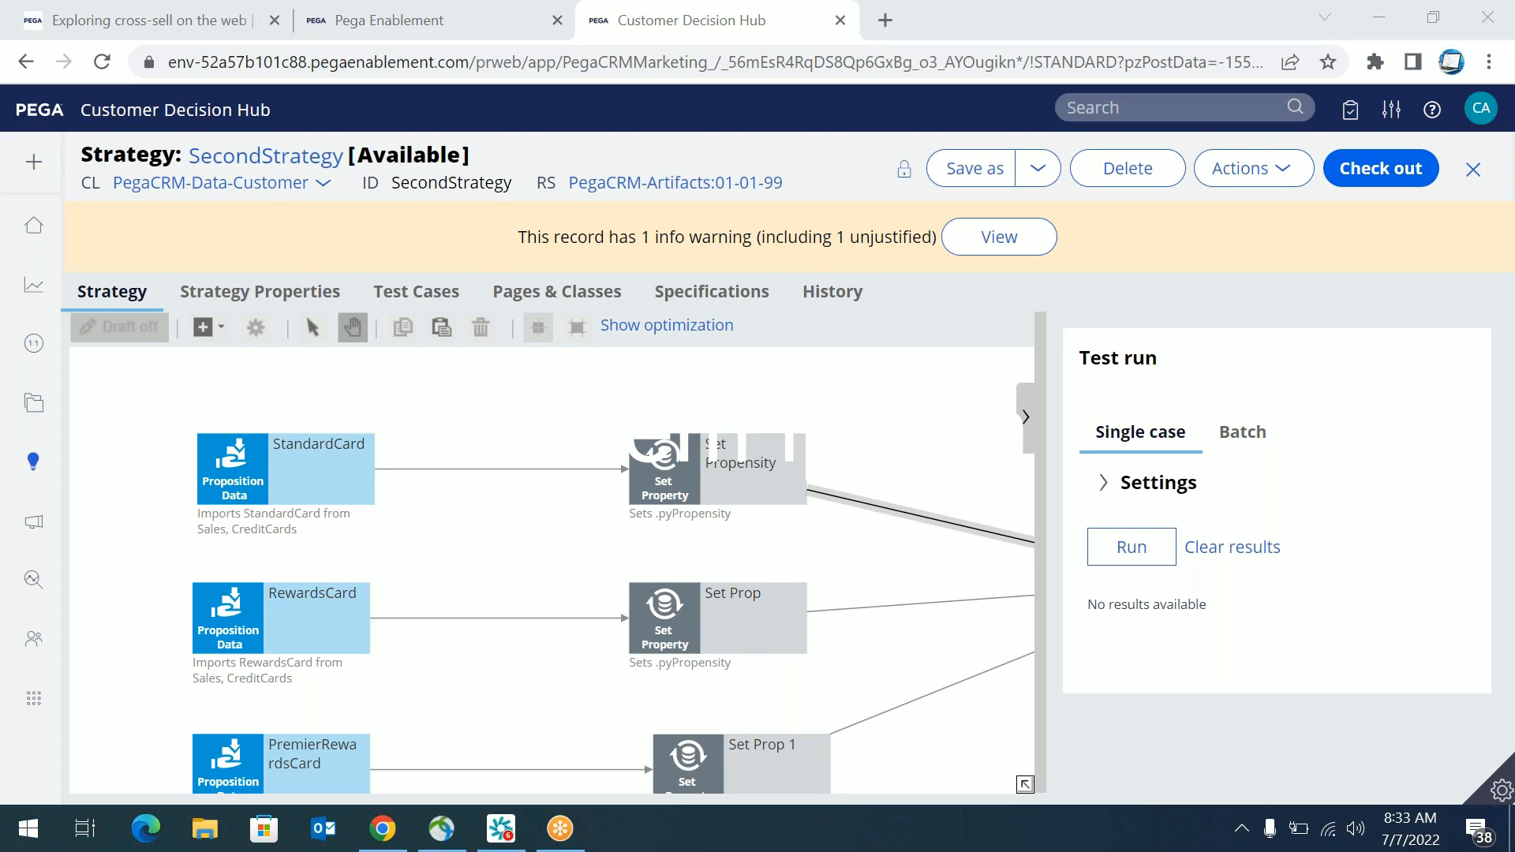
left_click(1109, 549)
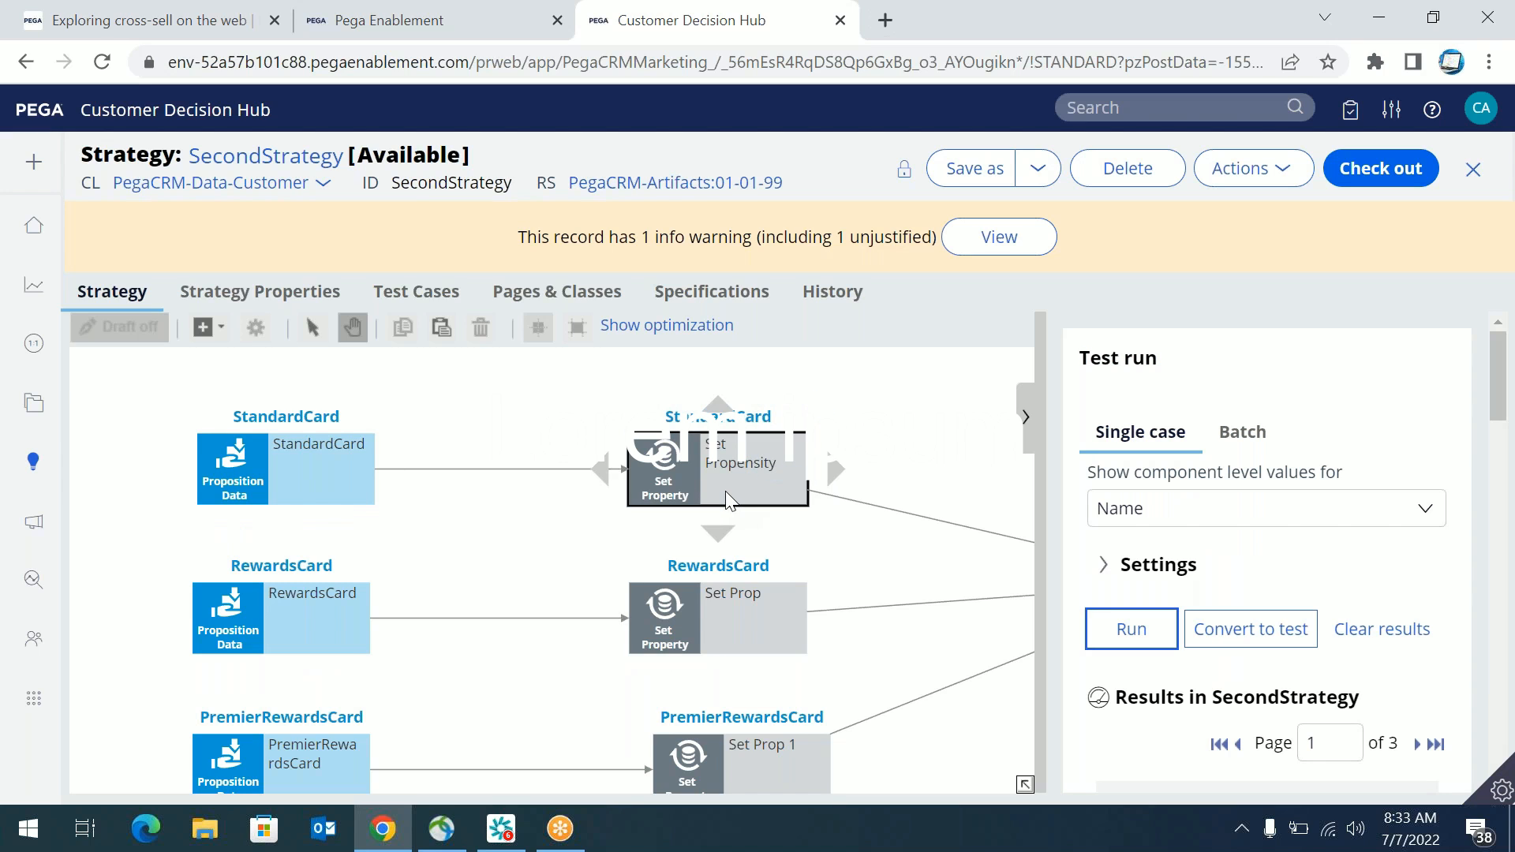
Step: Examine the single case output of the Set Propensity component and of the Results component
left_click(324, 475)
left_click(701, 485)
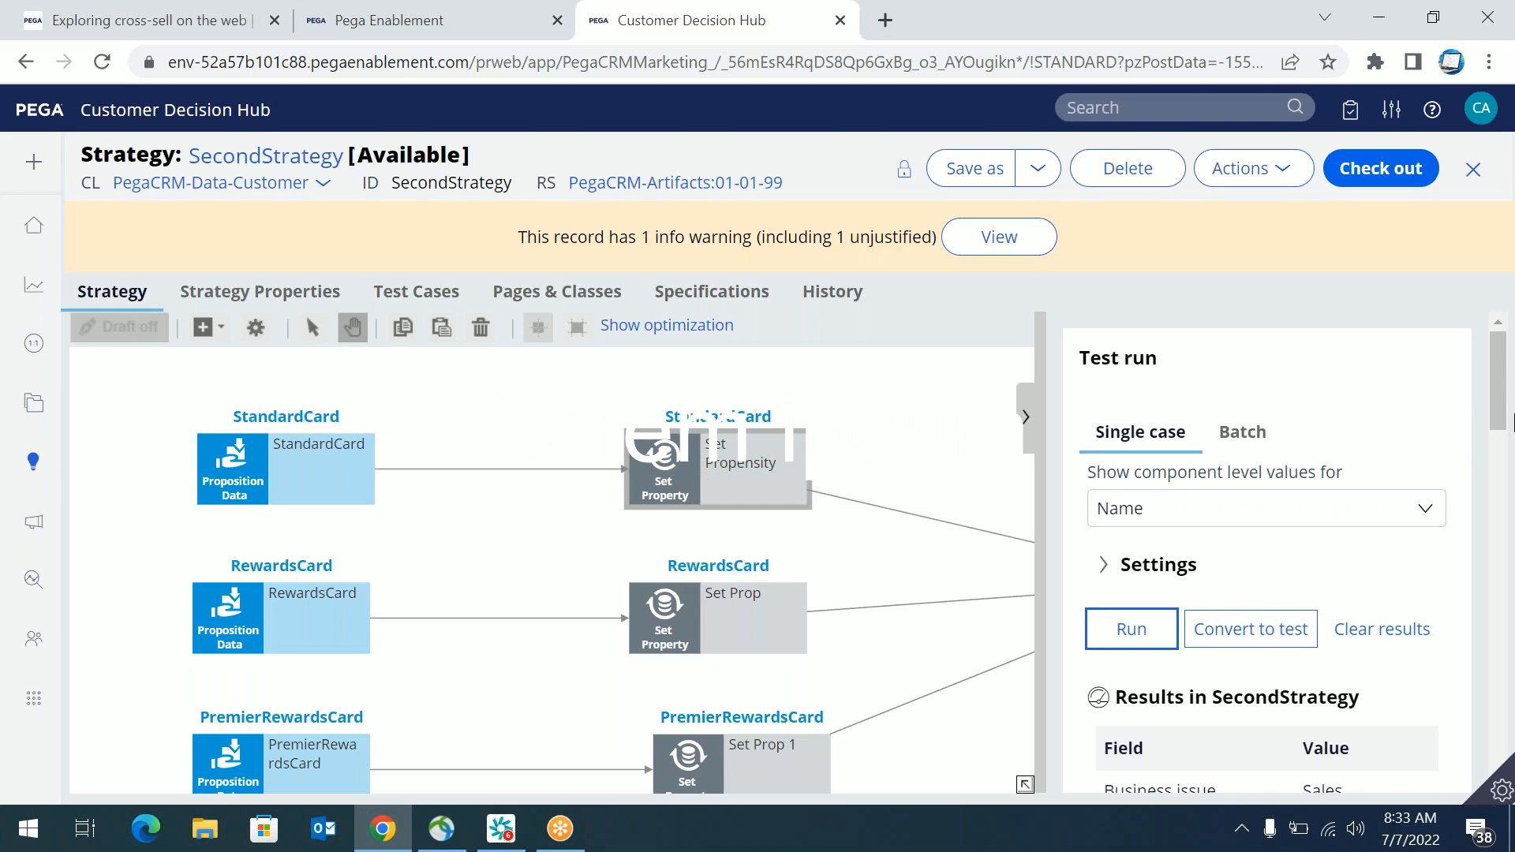
left_click_drag(1500, 421, 1502, 540)
left_click_drag(897, 444, 494, 466)
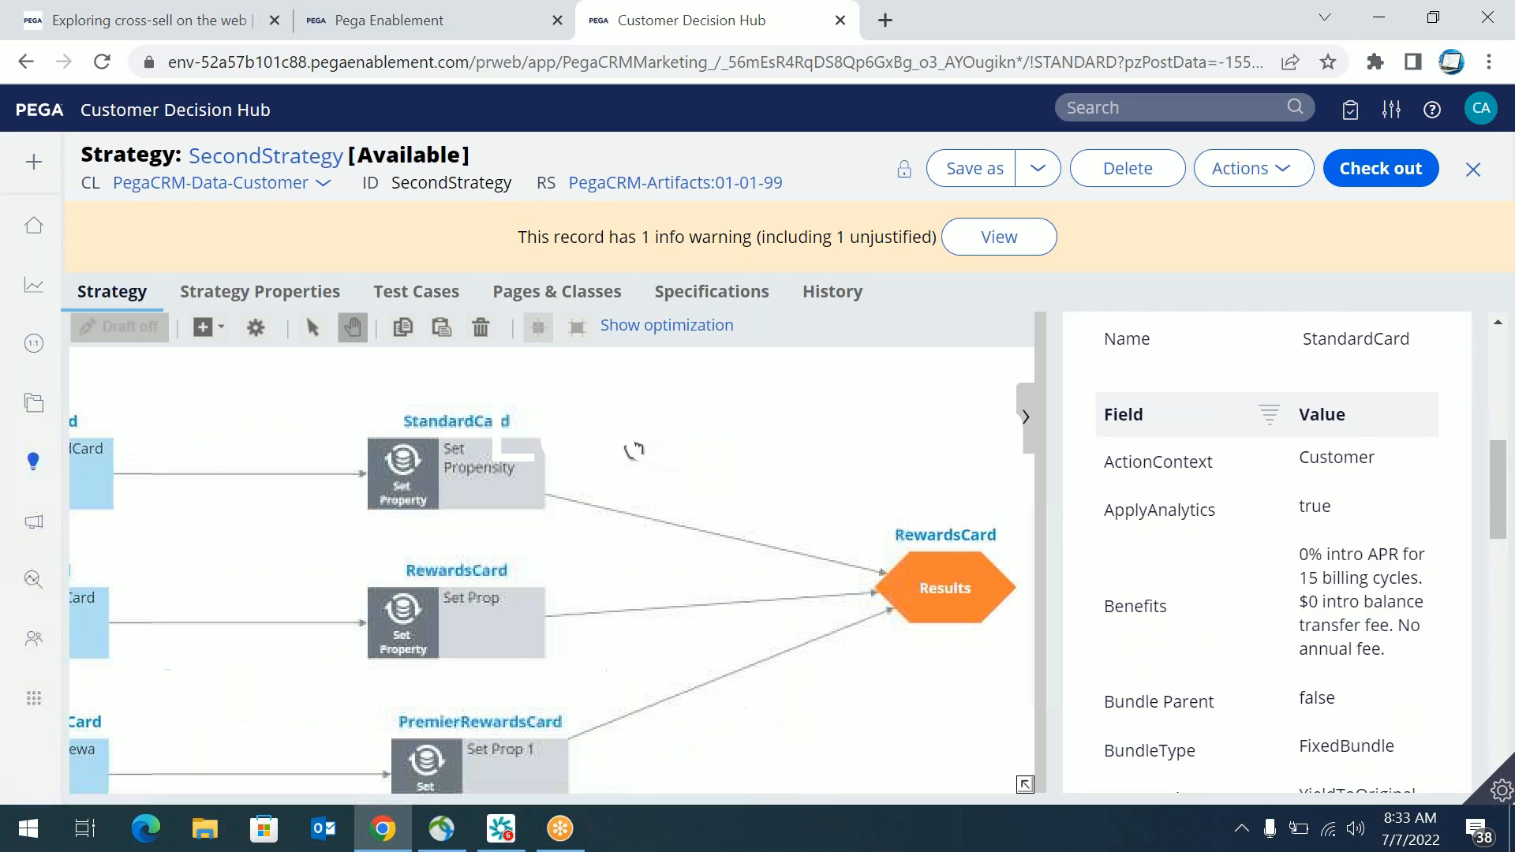
left_click(886, 570)
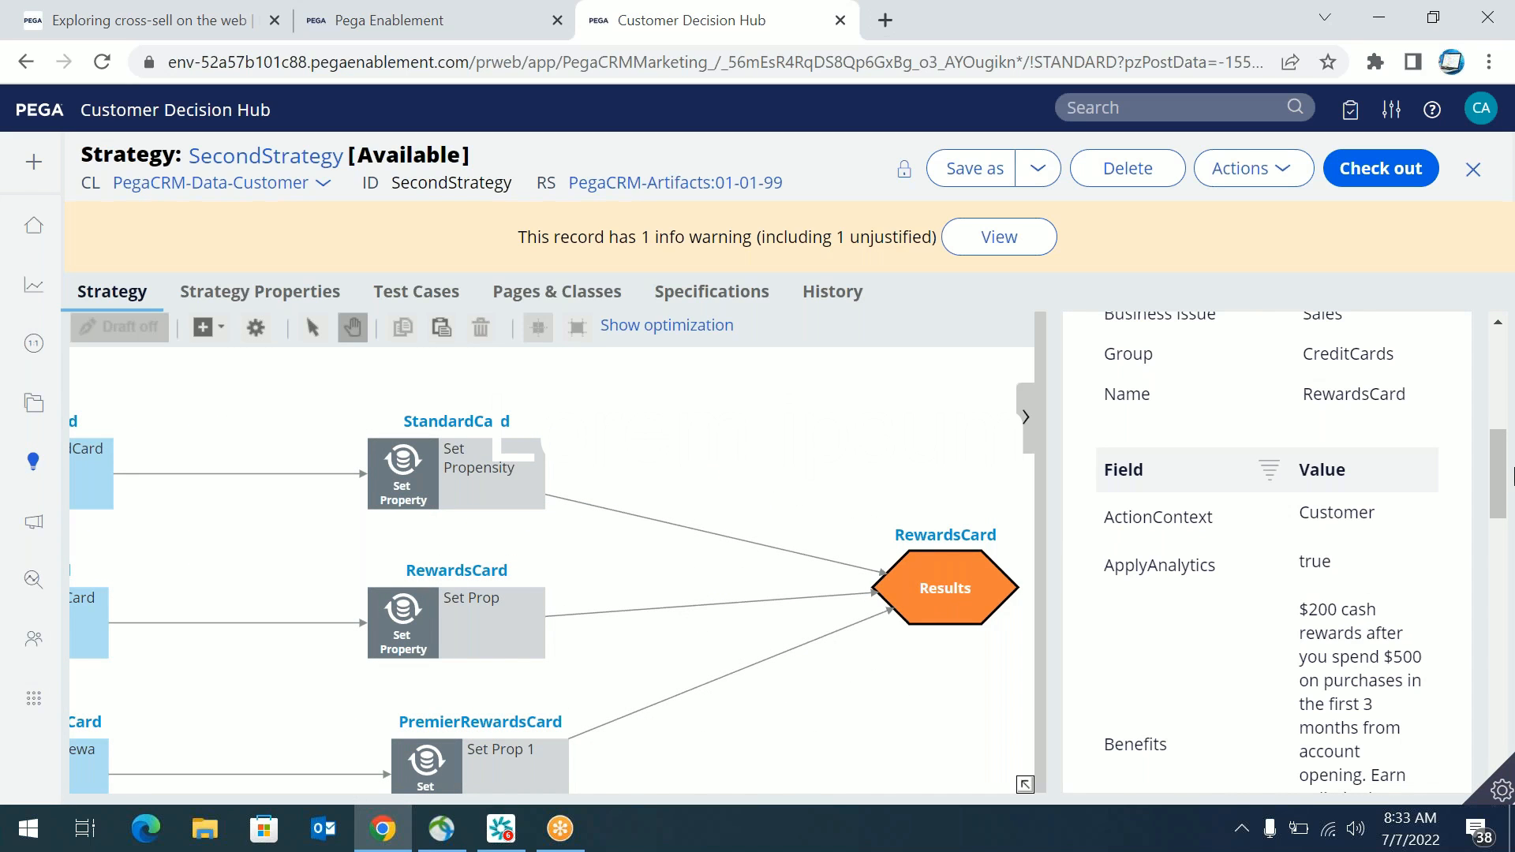
left_click_drag(1500, 478, 1397, 618)
left_click_drag(1491, 613, 1494, 434)
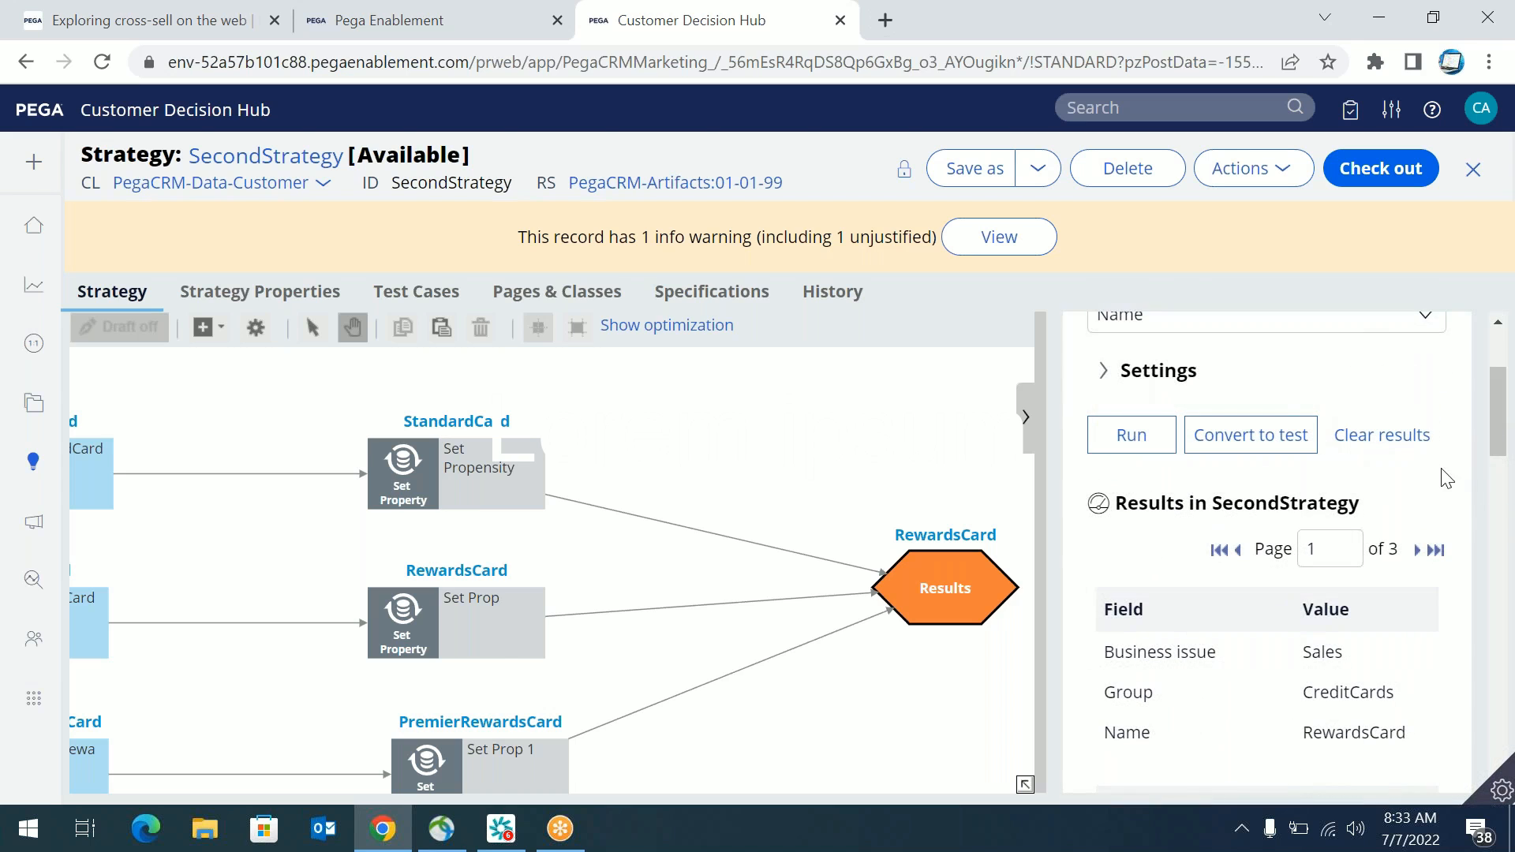
Step: Go through the second and third propositions in the Results output and examine the label and propensity of the third
left_click(1419, 550)
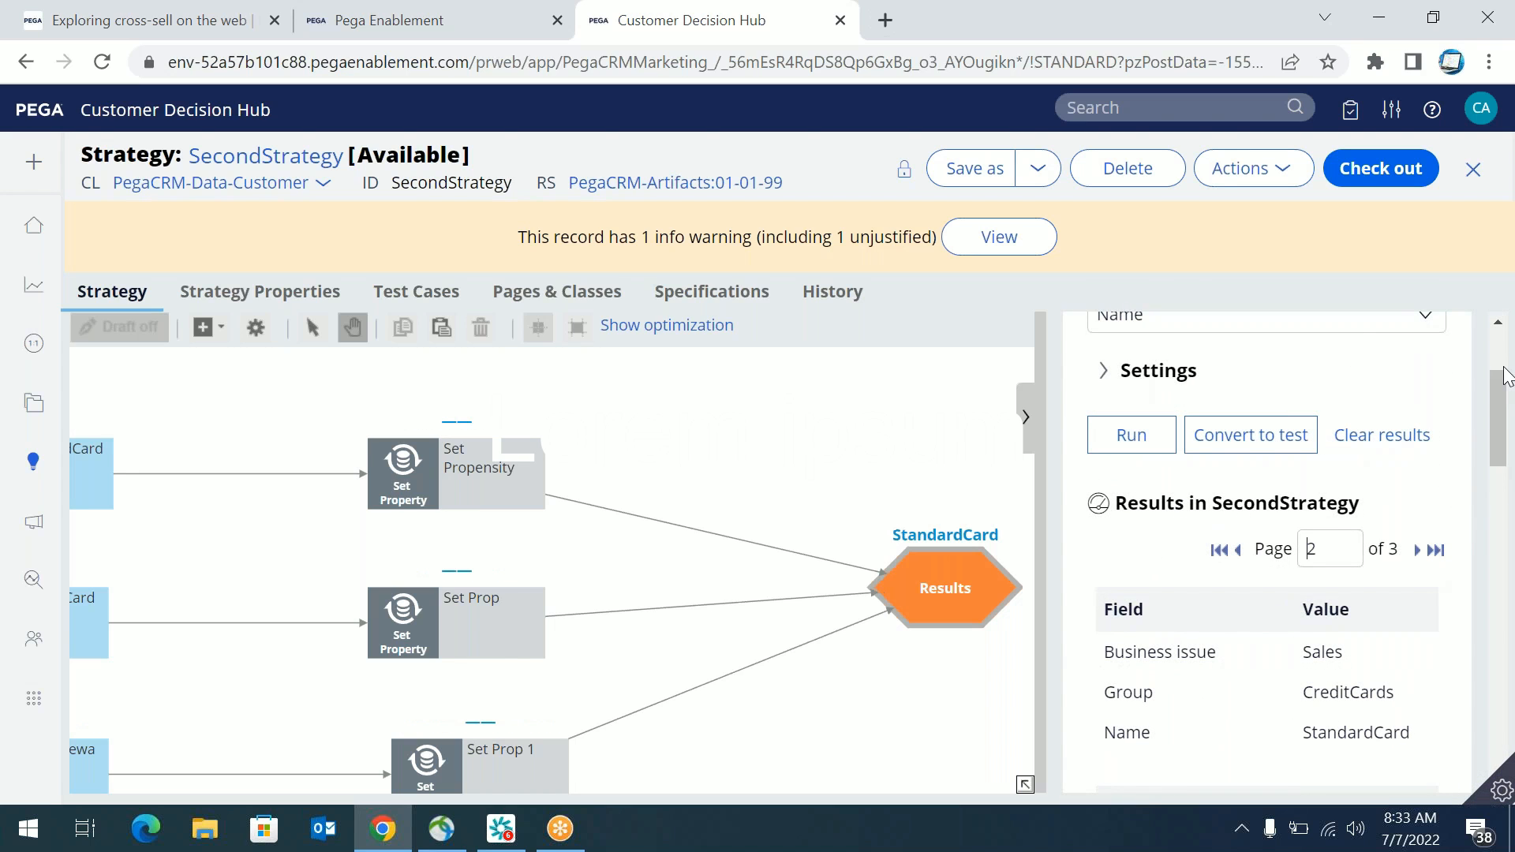
mouse_move(1499, 414)
left_mouse_down()
mouse_move(1493, 623)
mouse_move(1497, 430)
left_mouse_up()
left_click(1418, 470)
left_click_drag(1500, 430, 1506, 628)
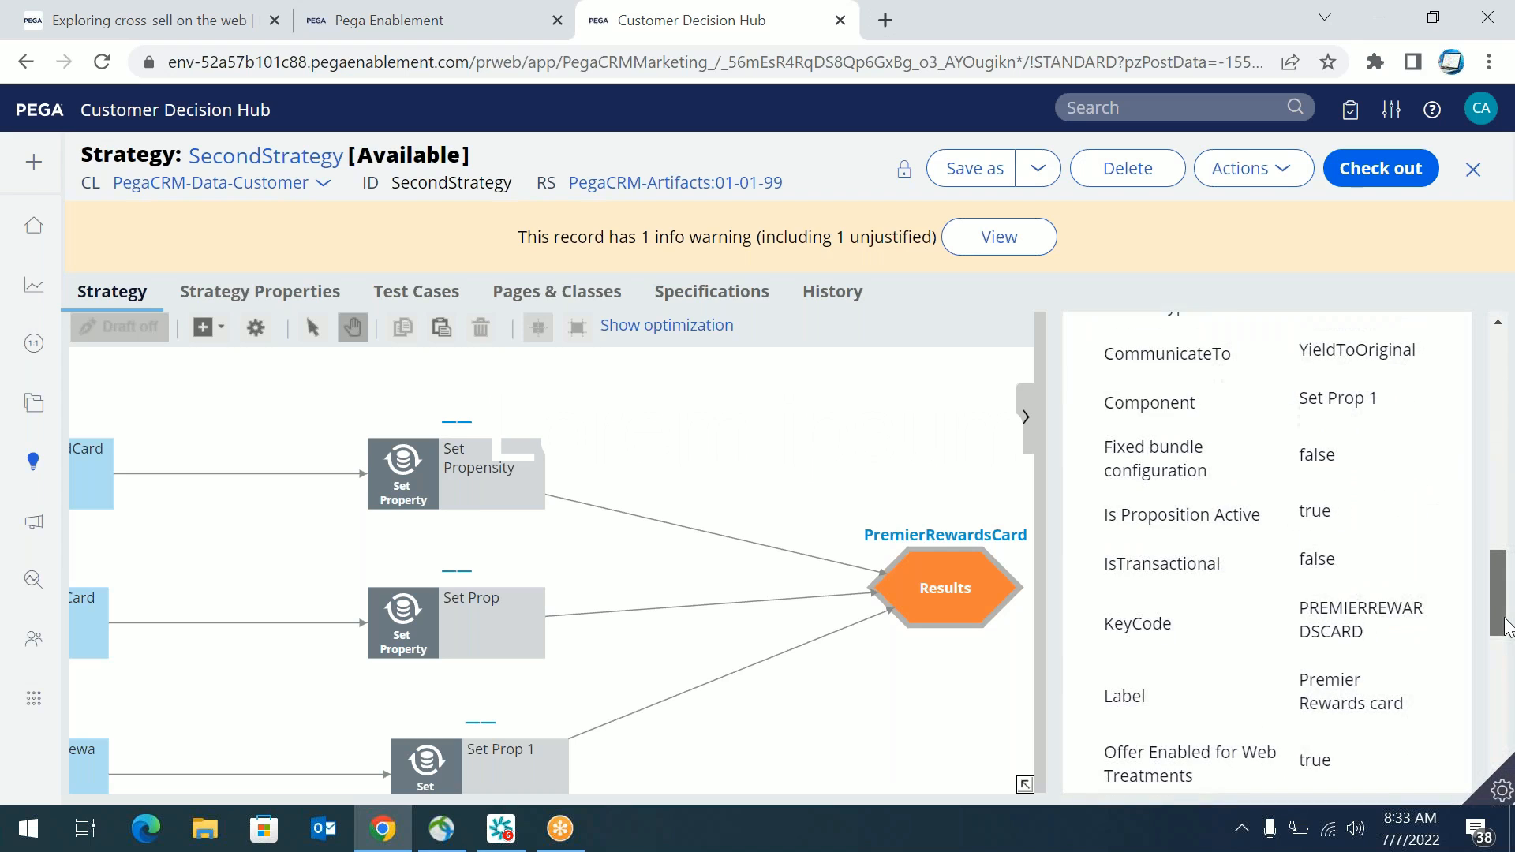
scroll(1359, 672, "down", 2)
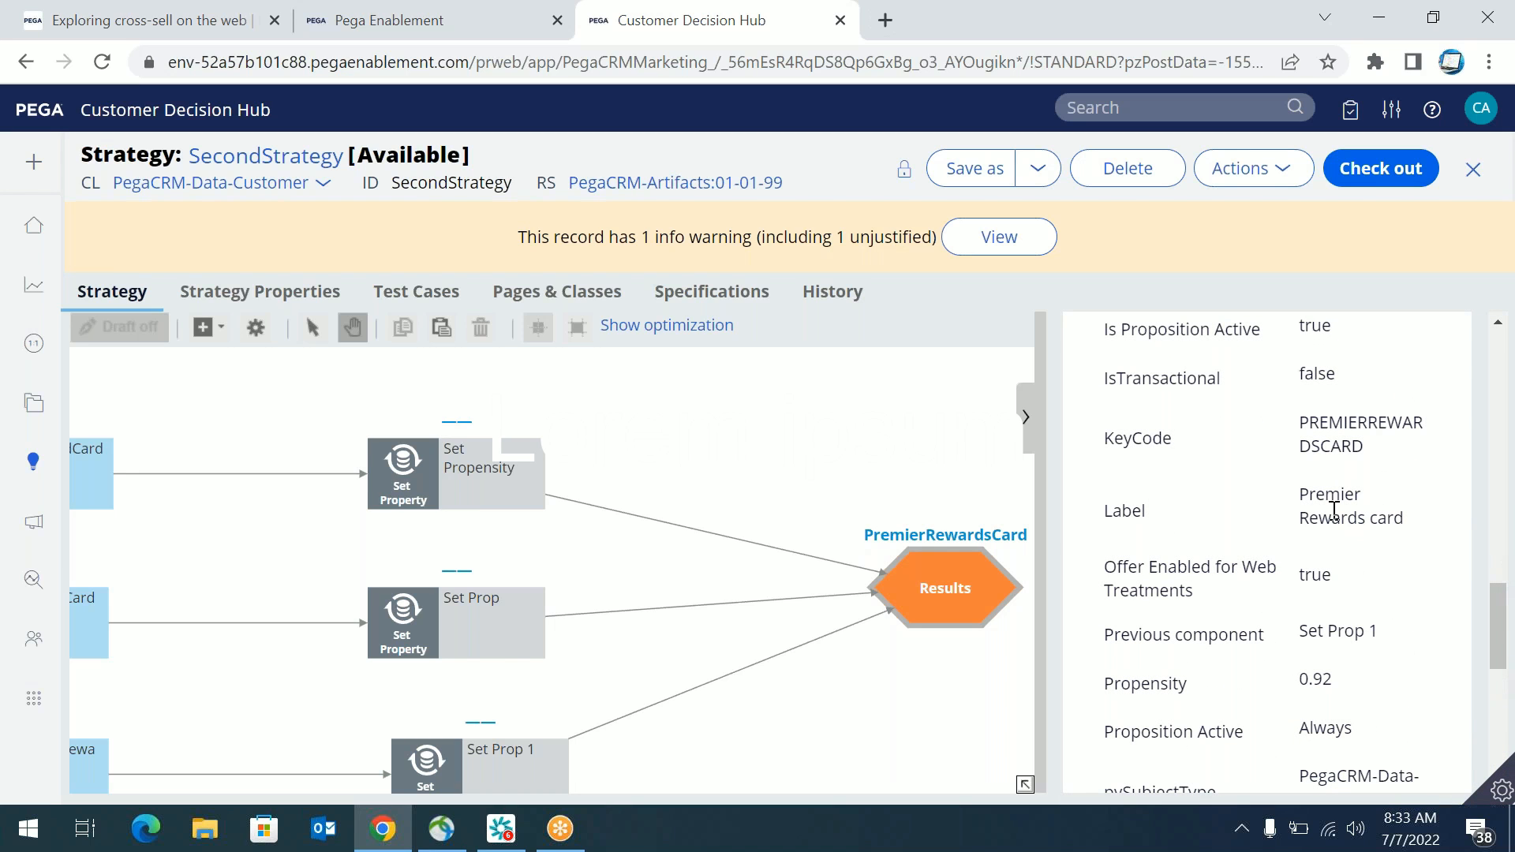
left_click_drag(1307, 505, 1418, 533)
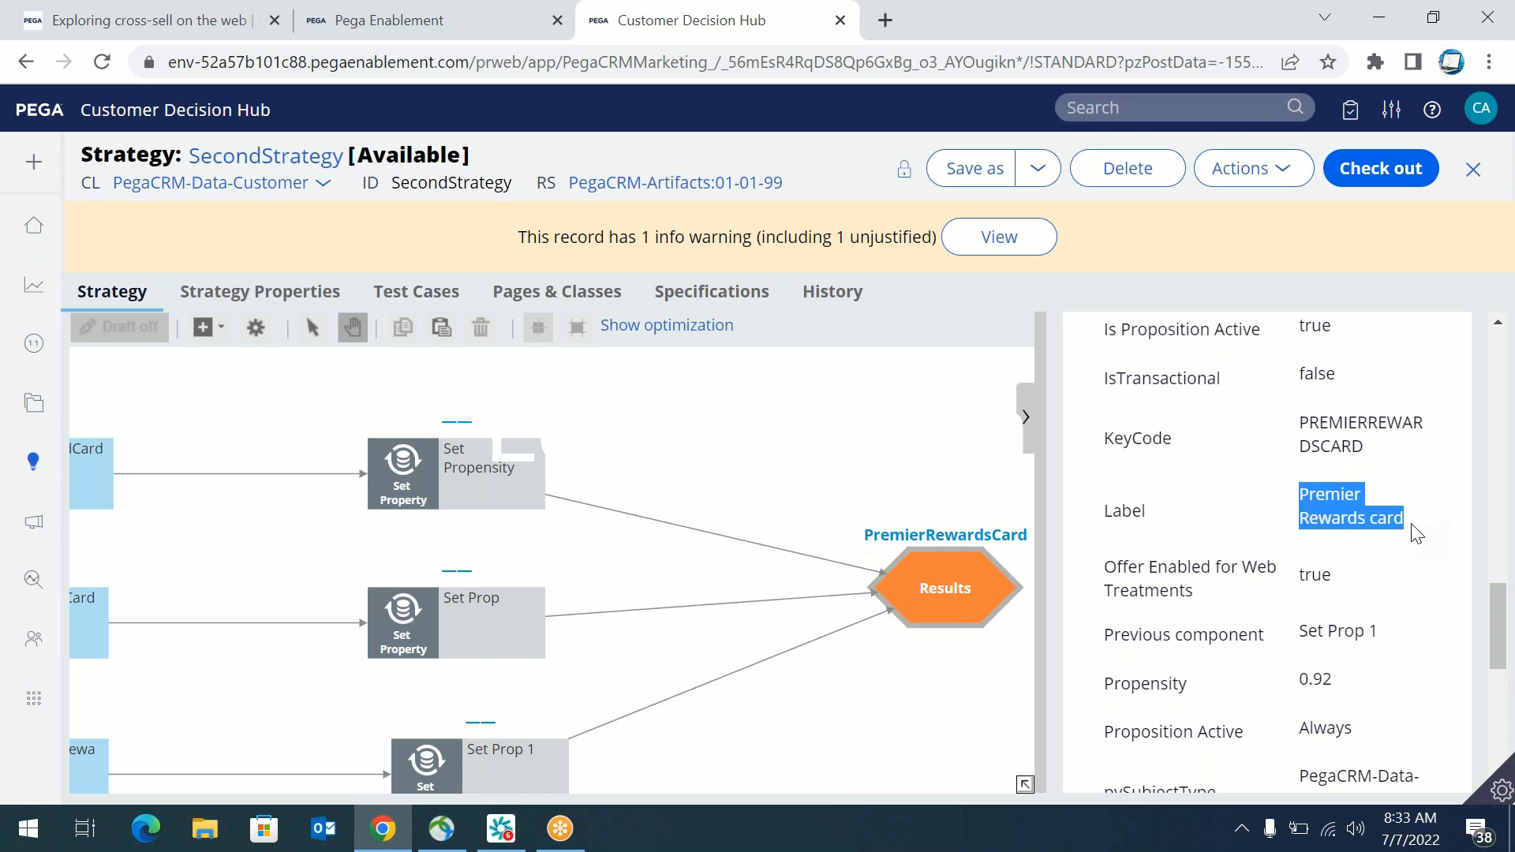
left_click(1419, 533)
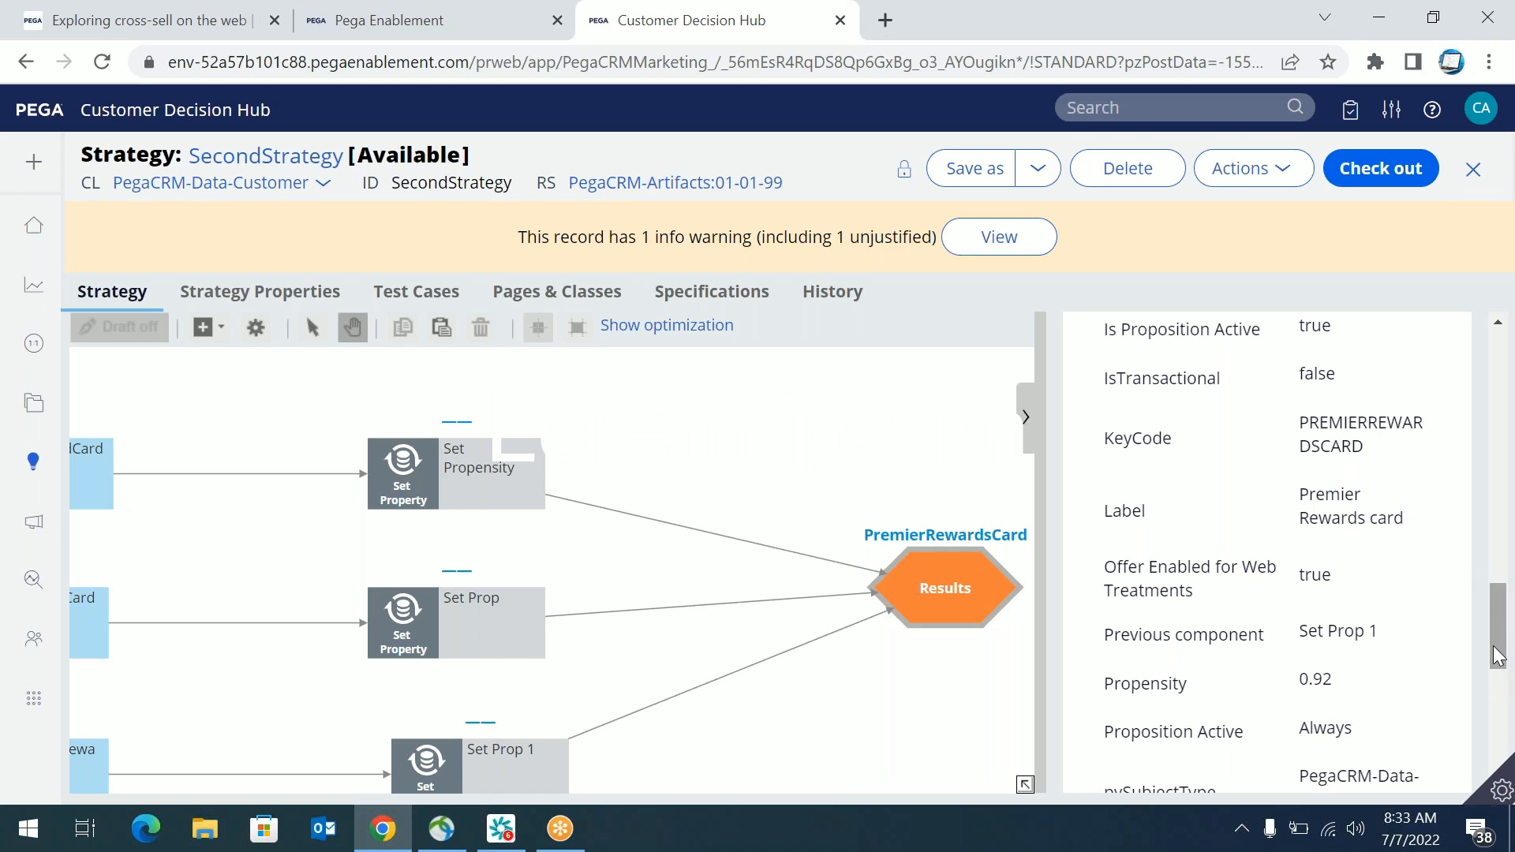
scroll(1334, 409, "up", 10)
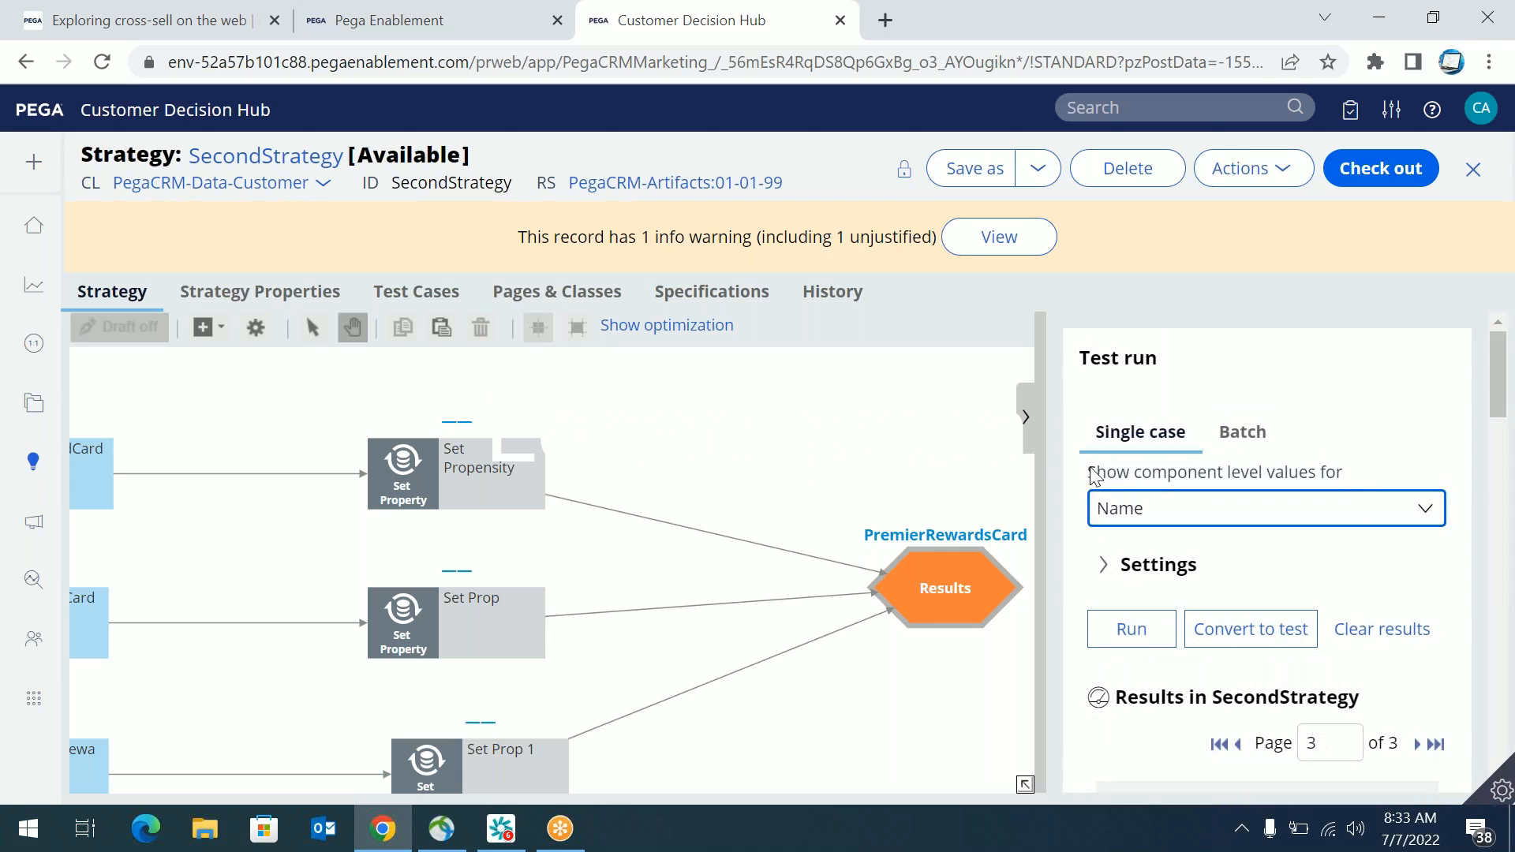
Step: Close the test run pane, review the target and source set in the Set Propensity component, and cancel its properties dialog
left_click(1026, 417)
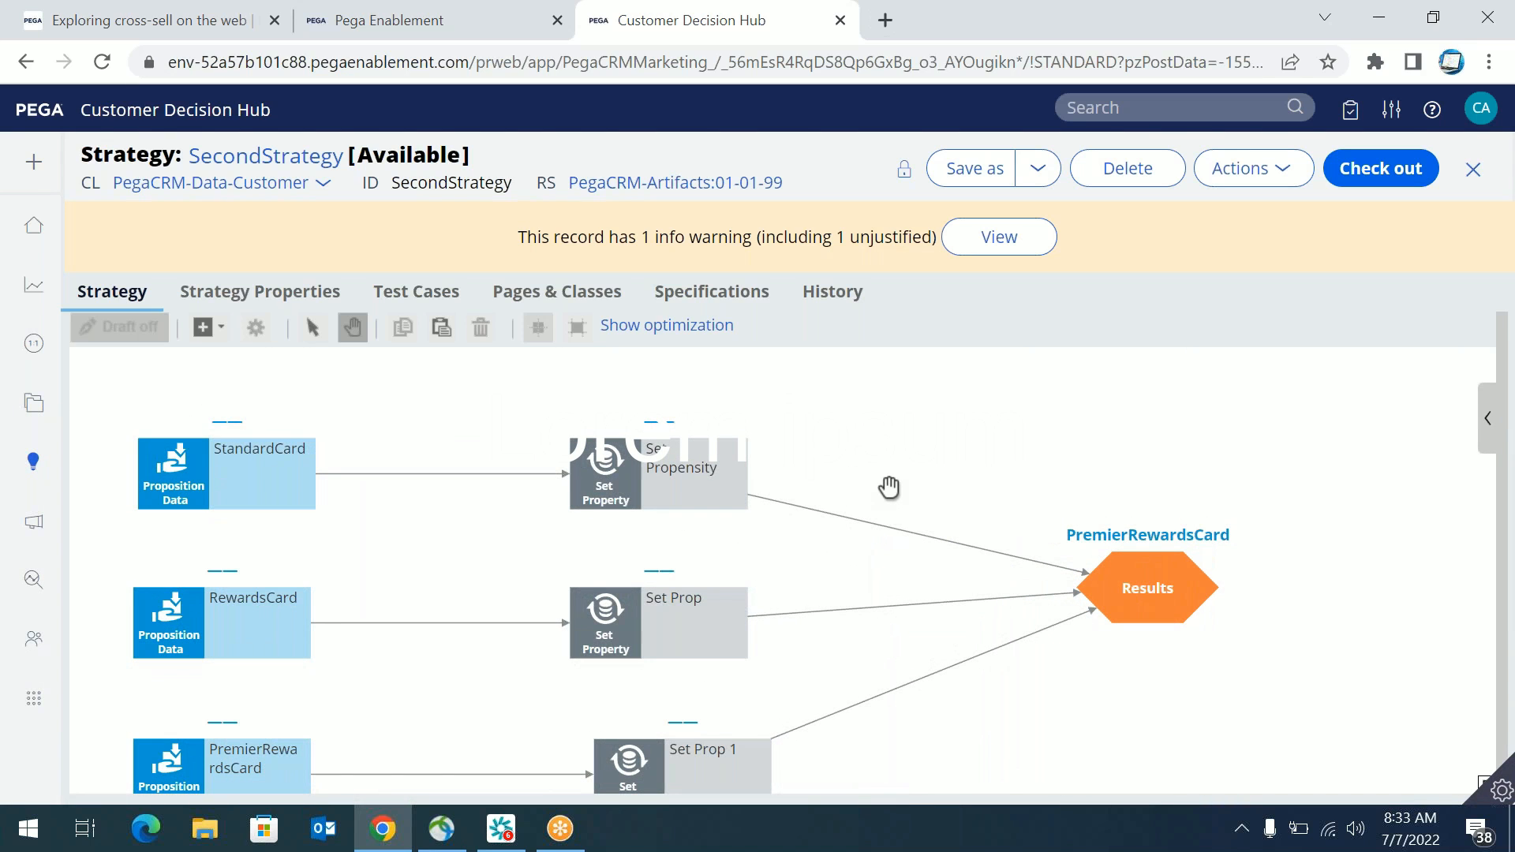
left_click(606, 466)
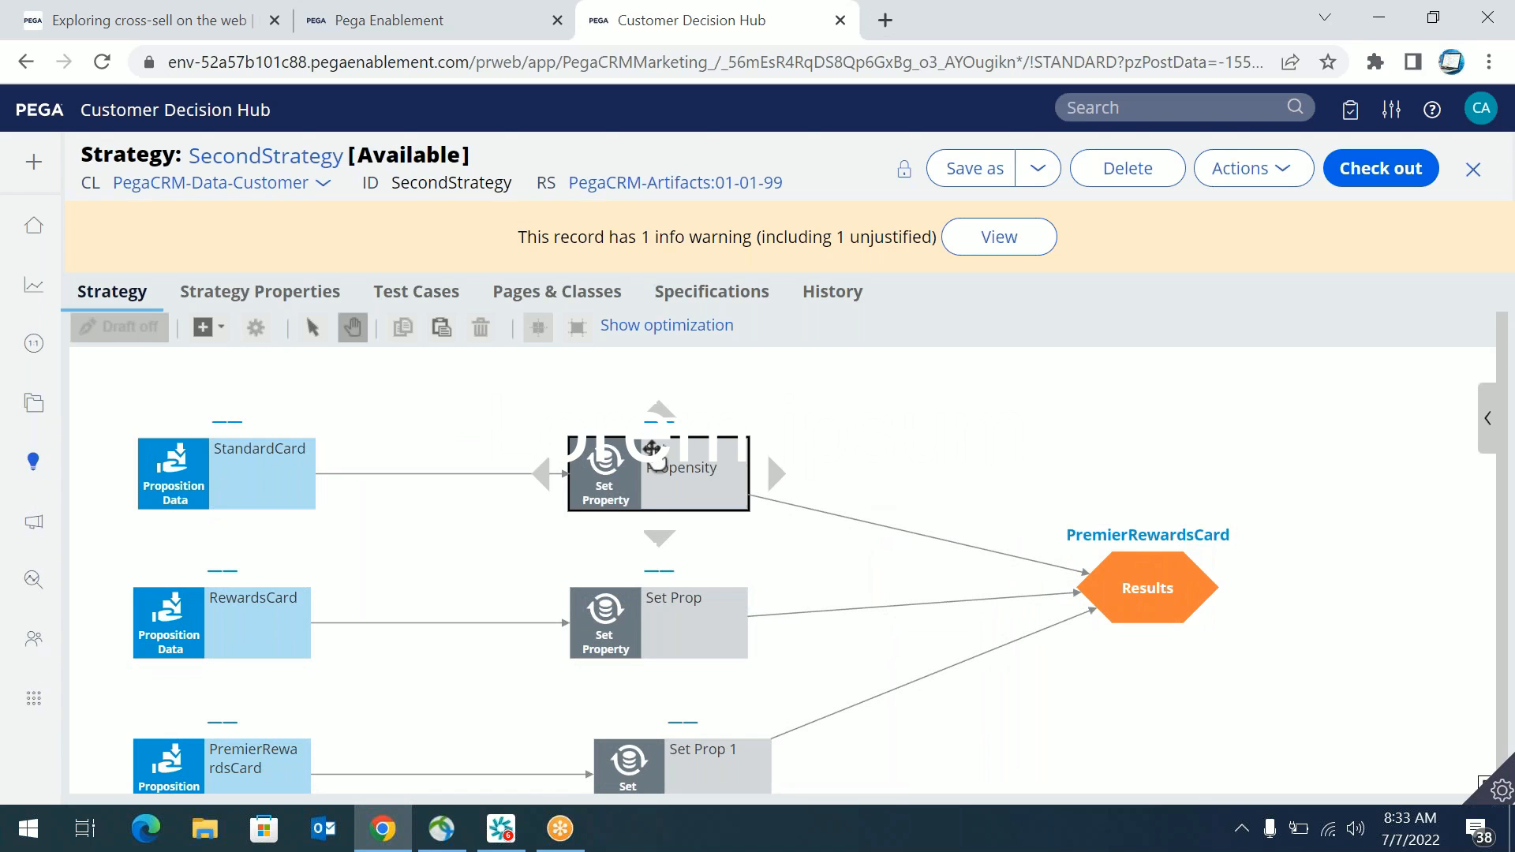
double_click(606, 466)
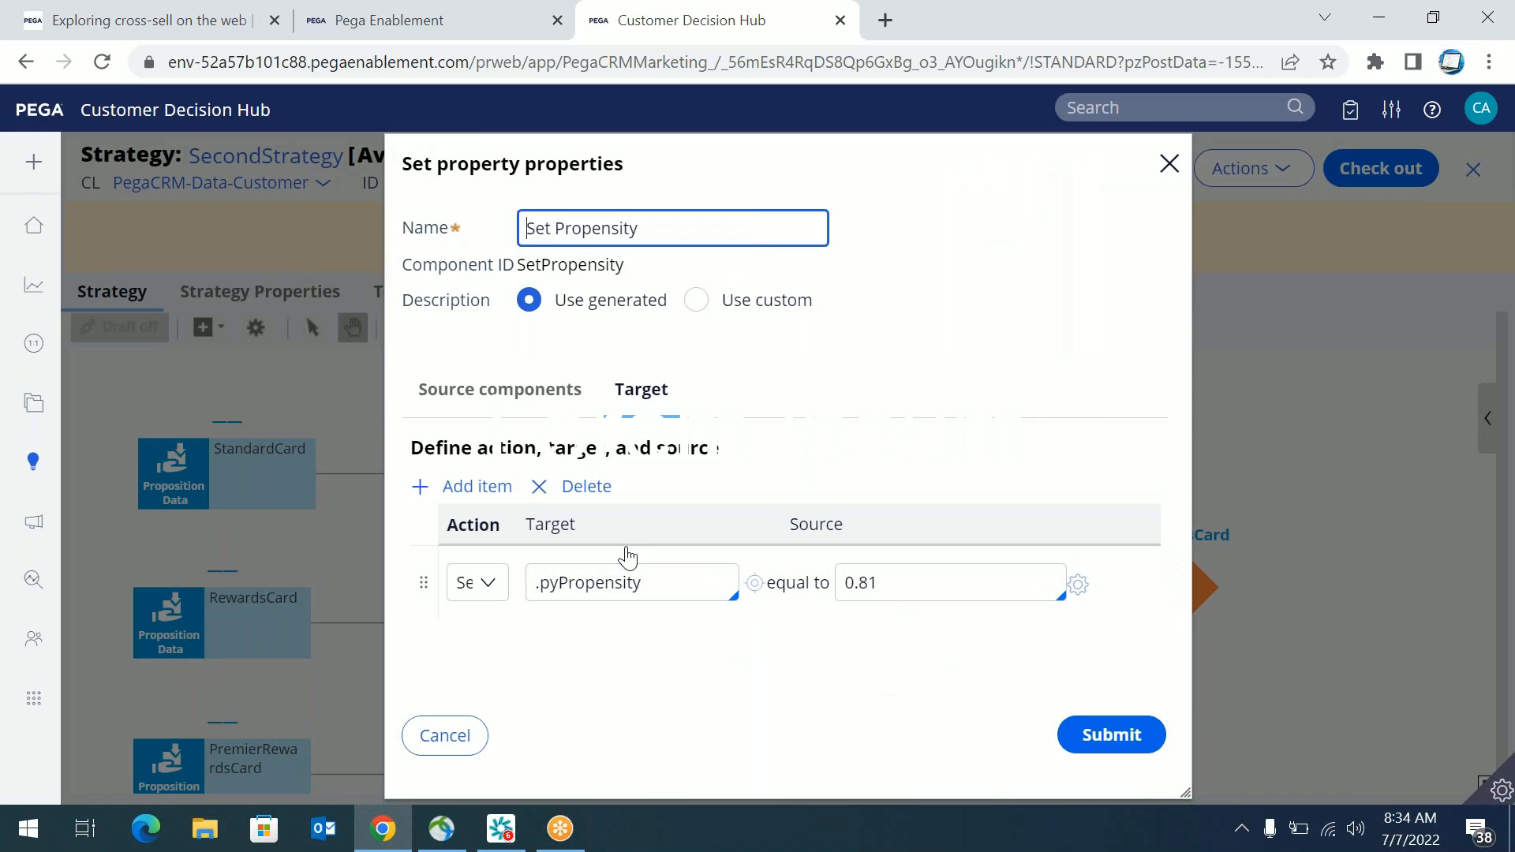
left_click(641, 584)
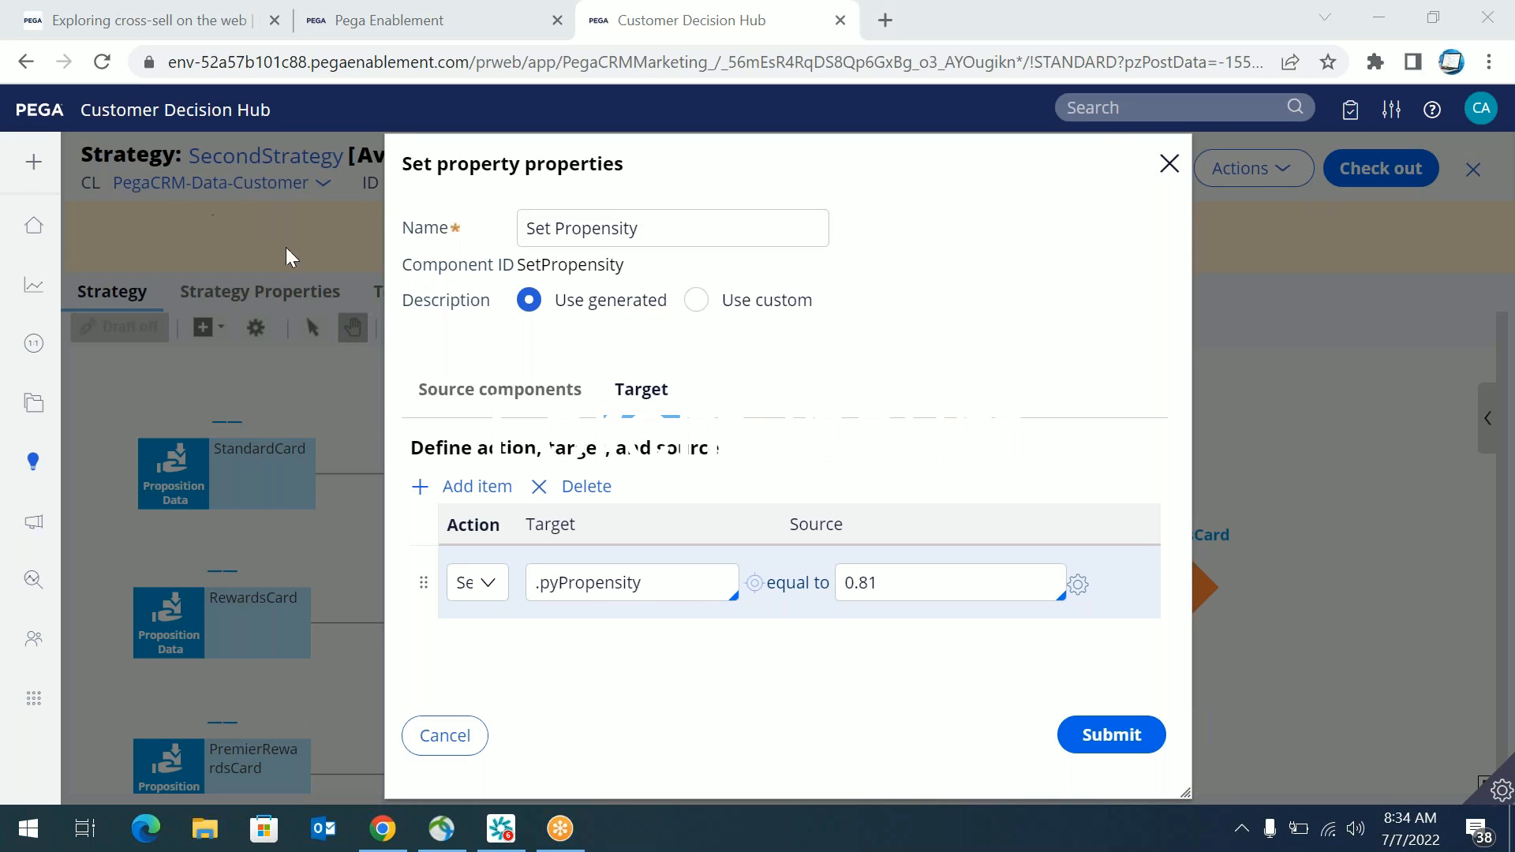
left_click(453, 741)
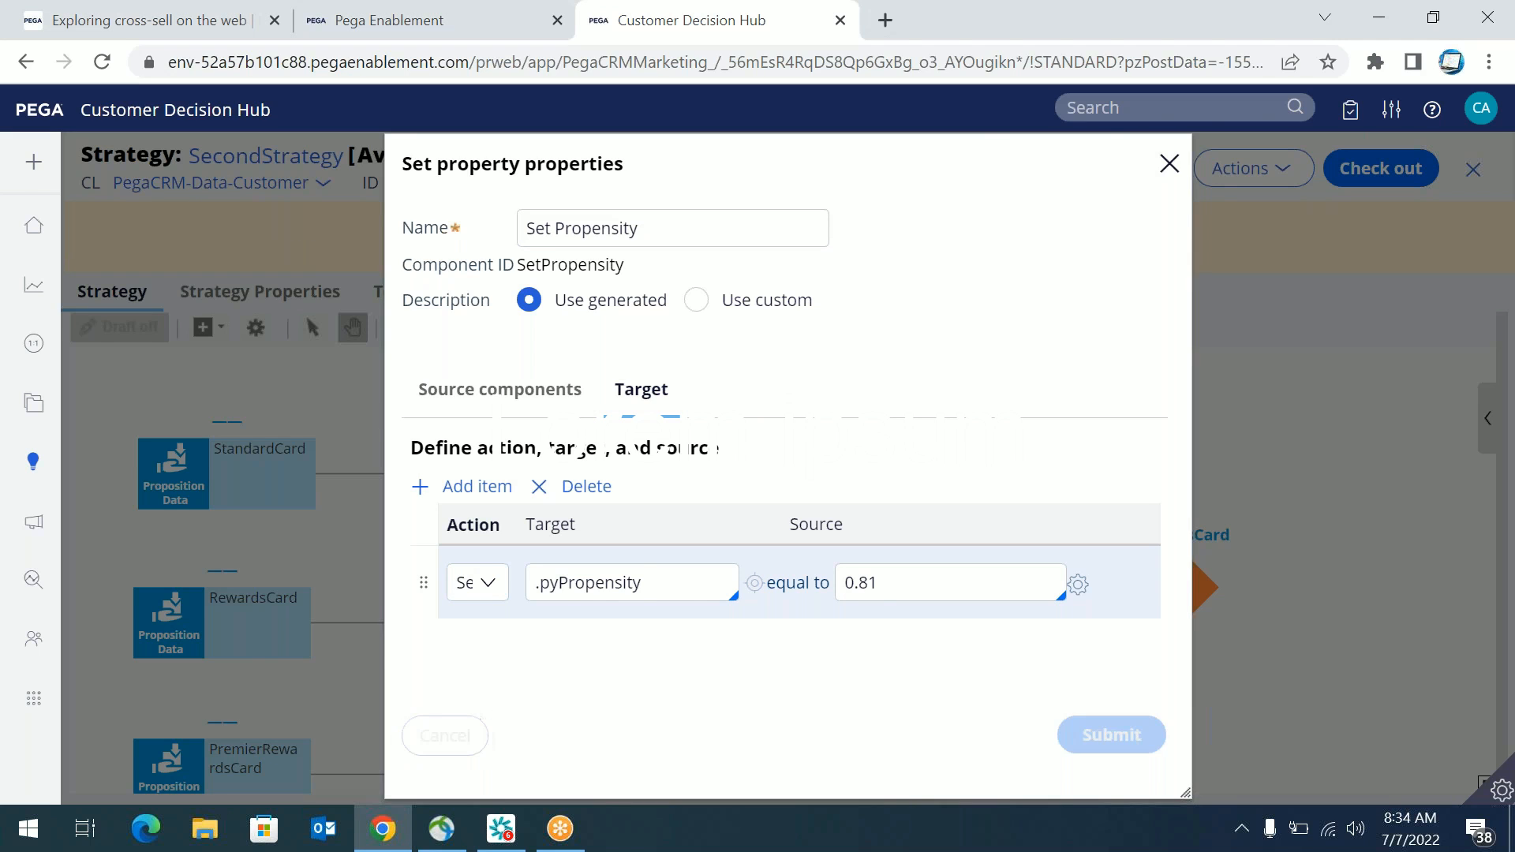
Step: Add a Prioritize arbitration component between the Set Property components and Results, moving Results farther away to make room
left_click_drag(1164, 584, 1290, 582)
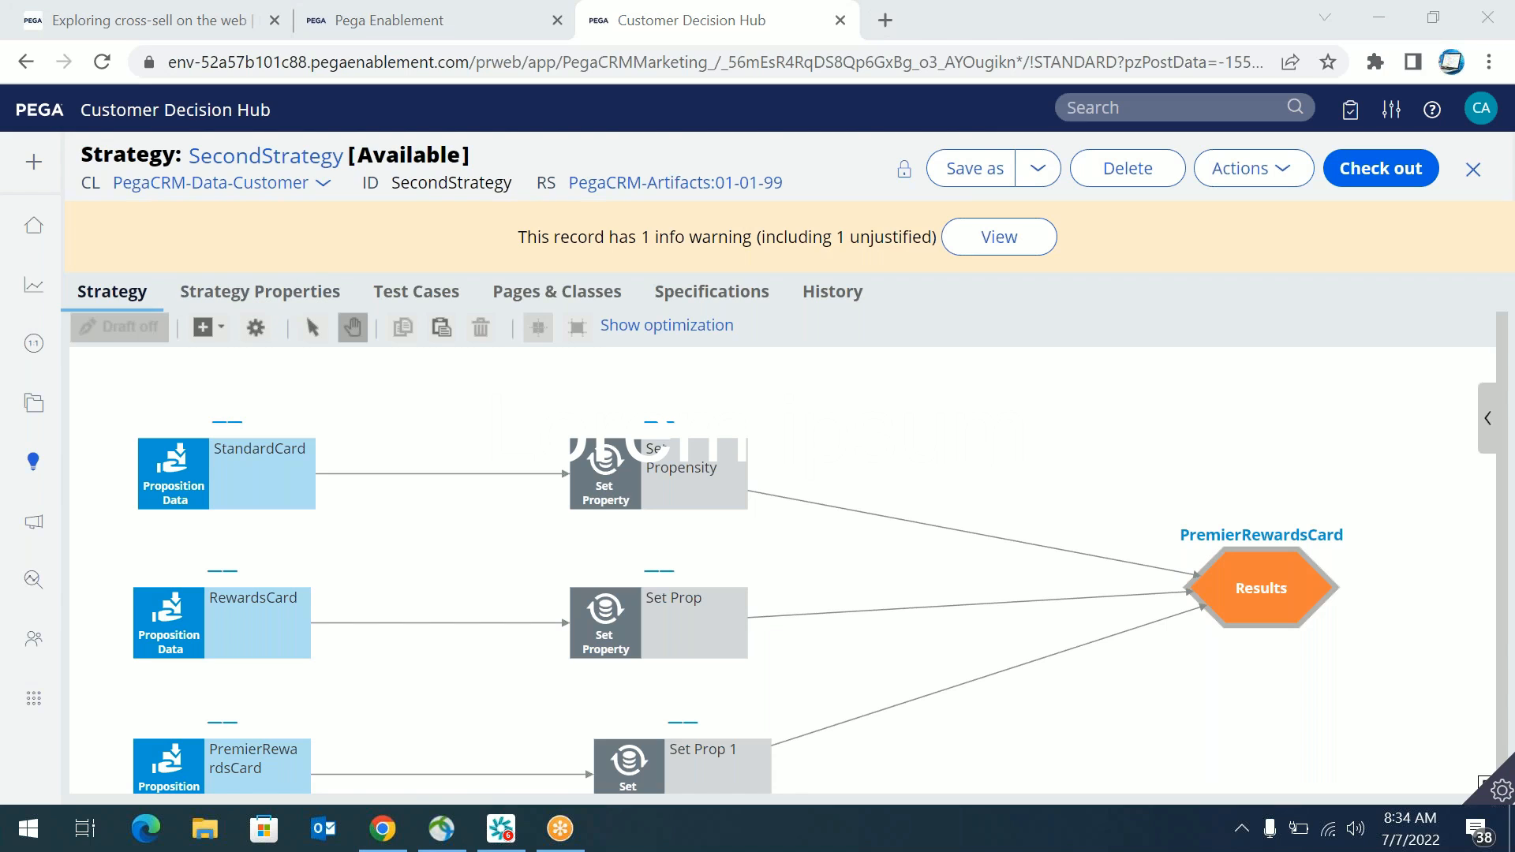
left_click(211, 330)
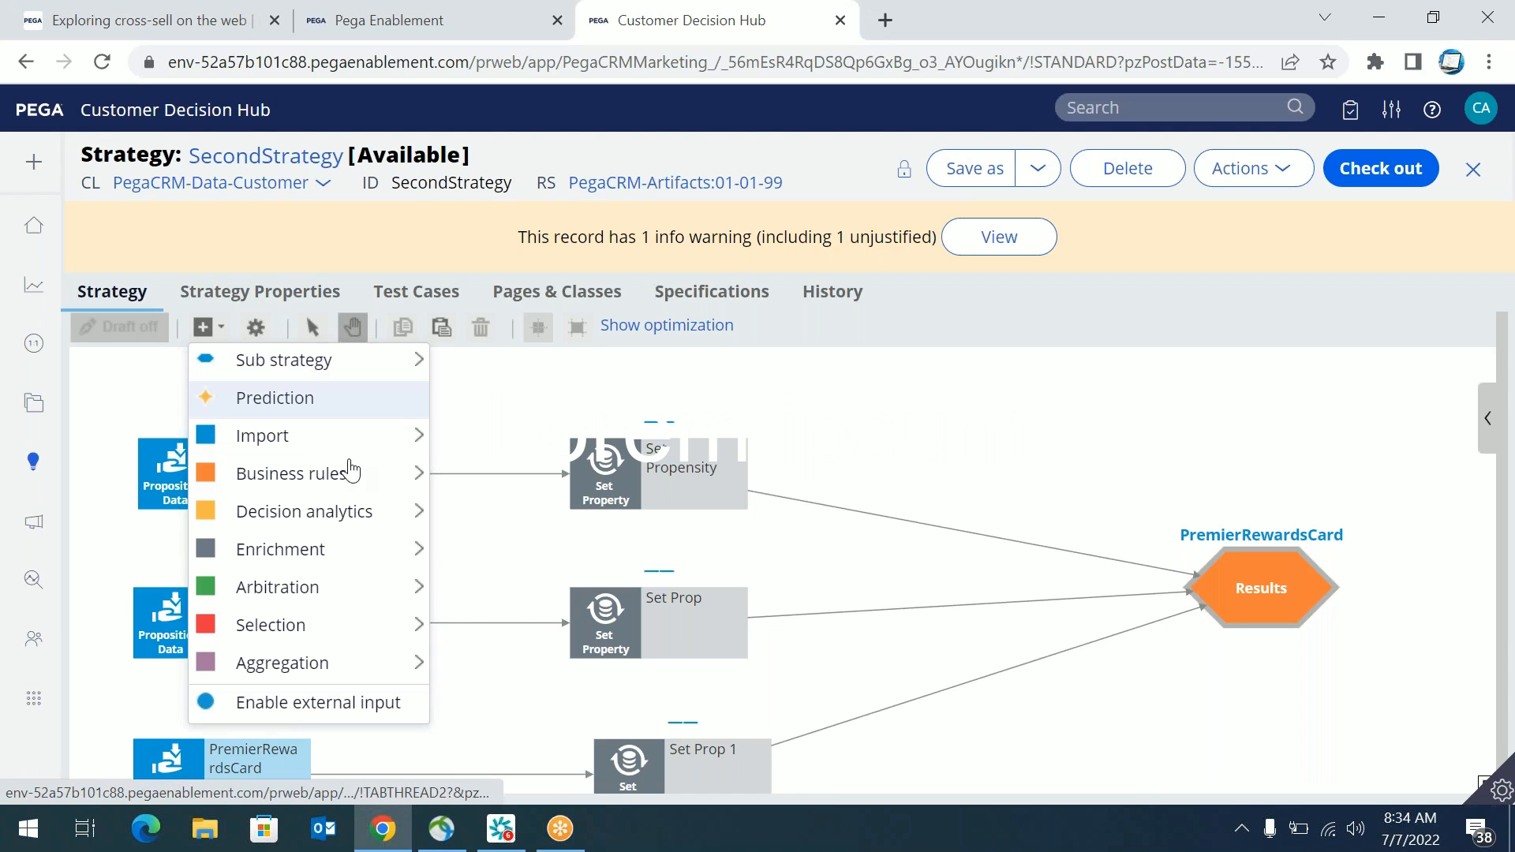
mouse_move(355, 436)
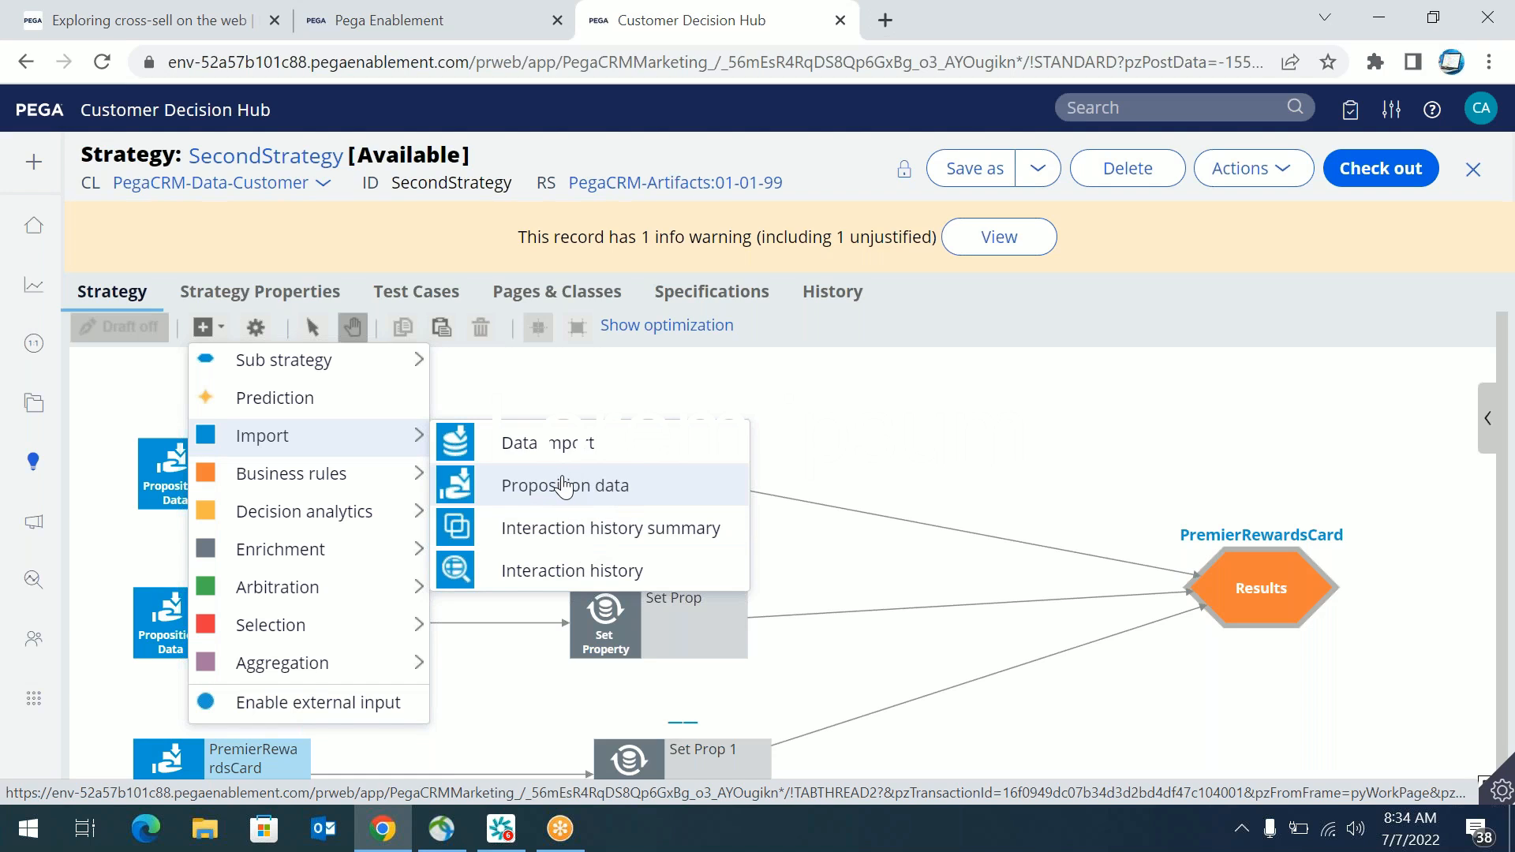
mouse_move(314, 564)
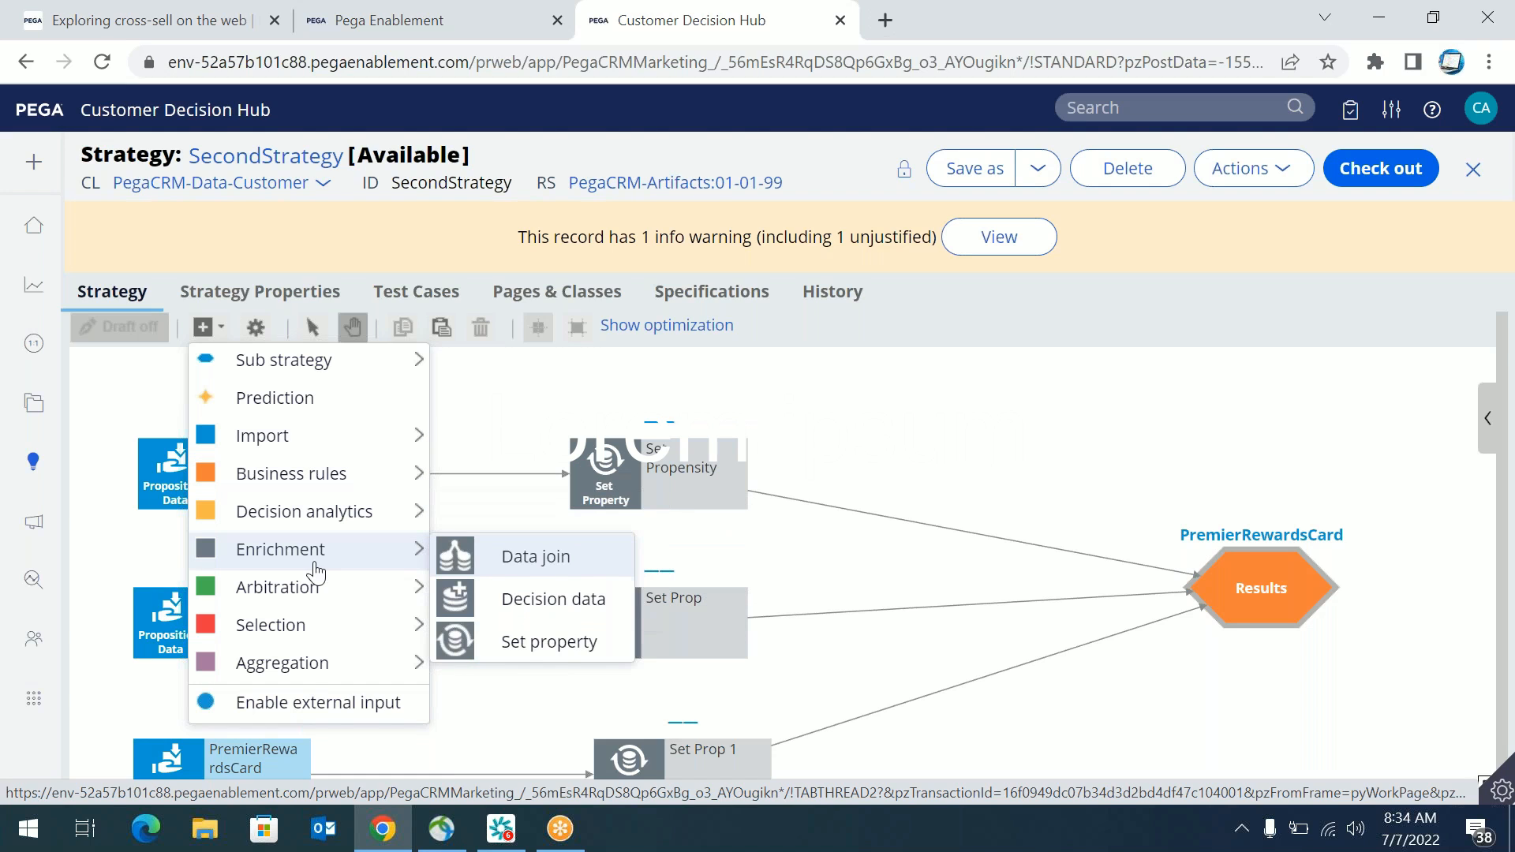
mouse_move(304, 590)
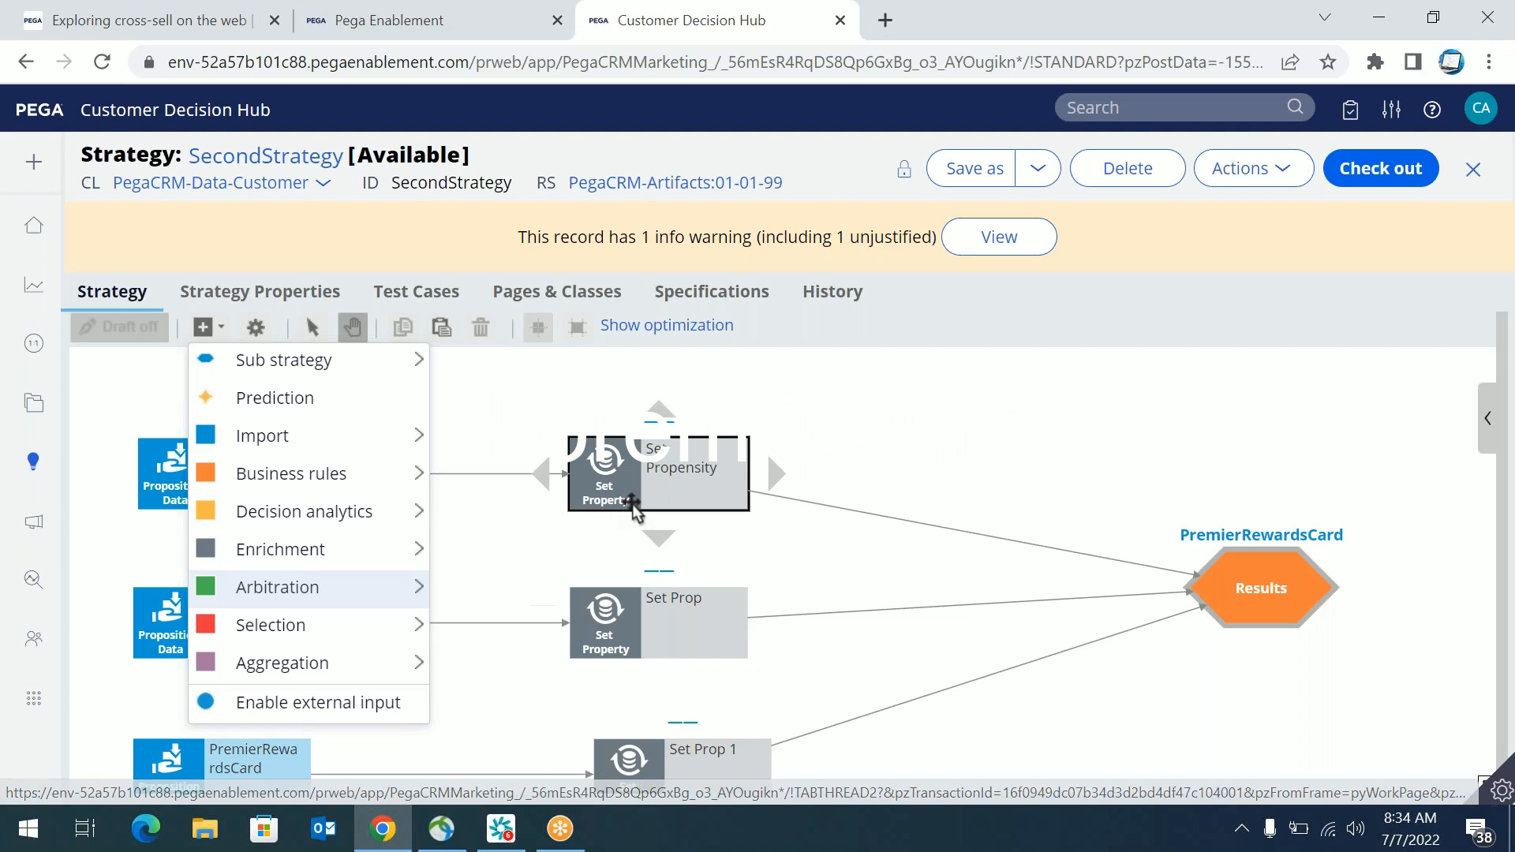
mouse_move(338, 663)
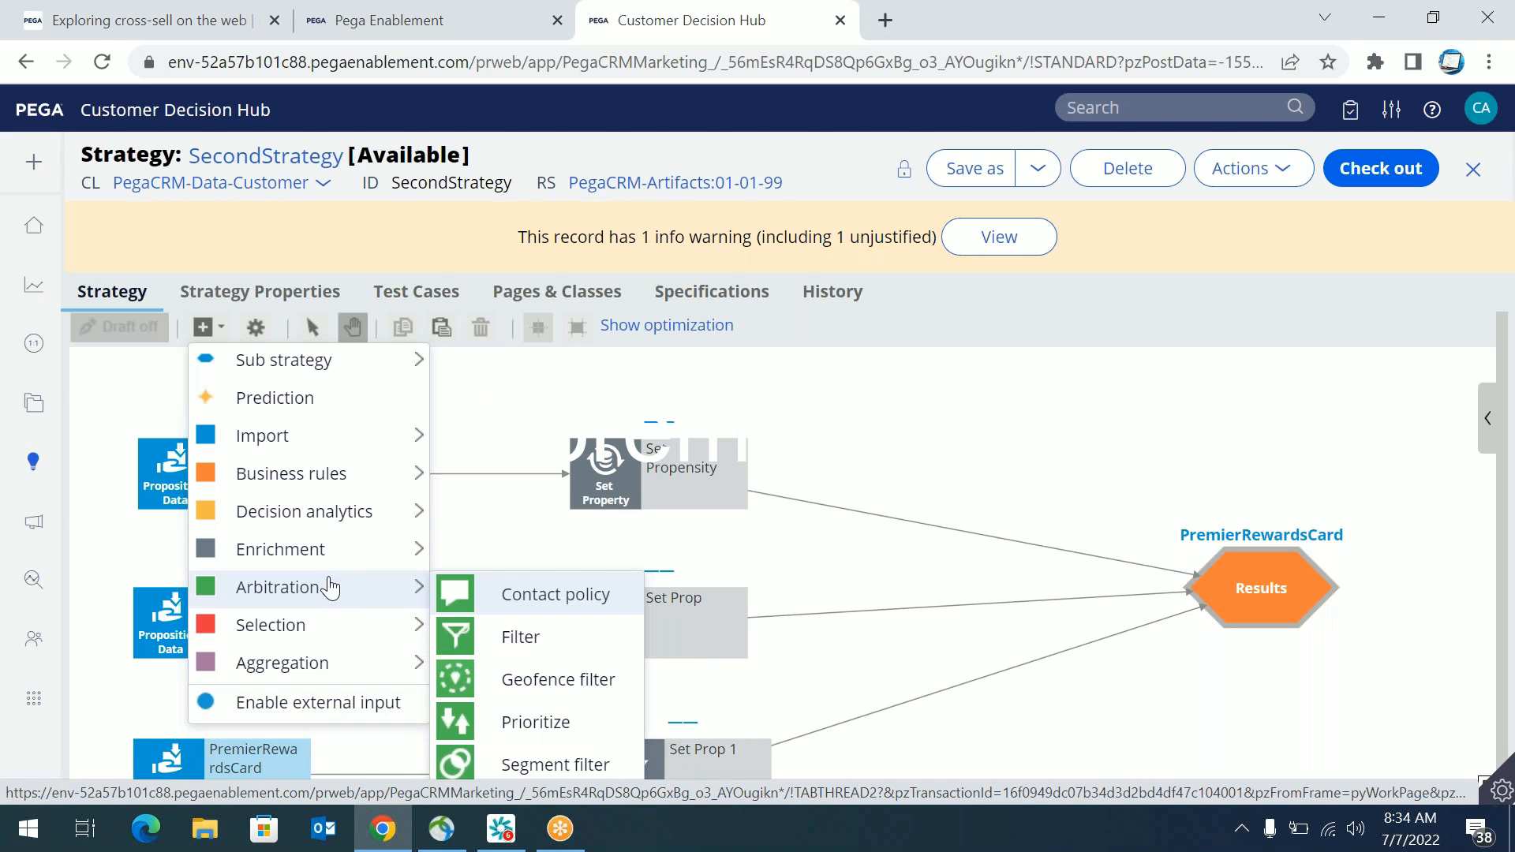
left_click(558, 733)
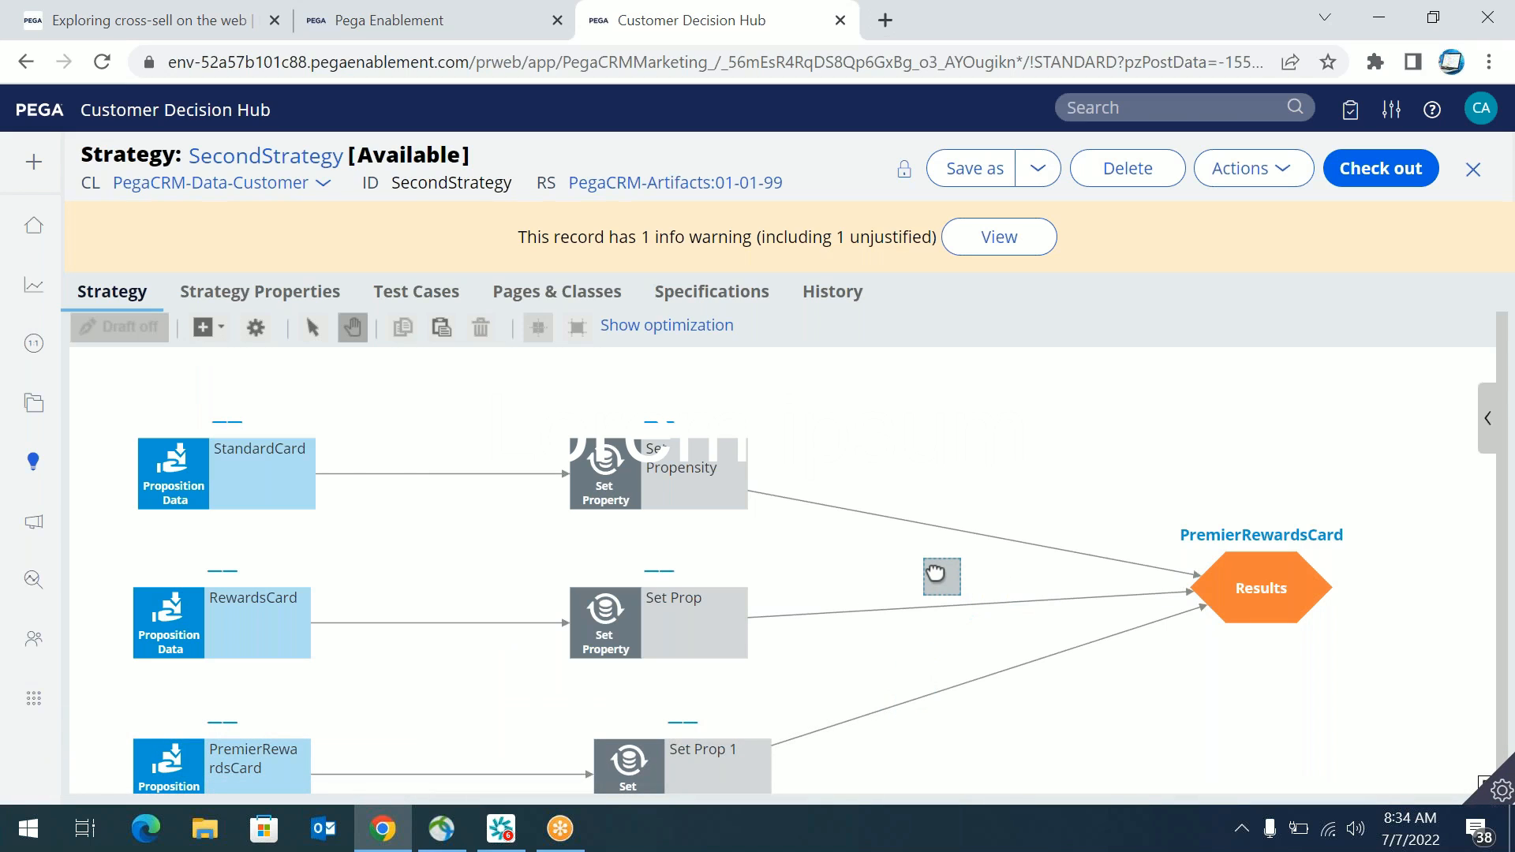
left_click(935, 574)
left_click_drag(1243, 592, 1316, 590)
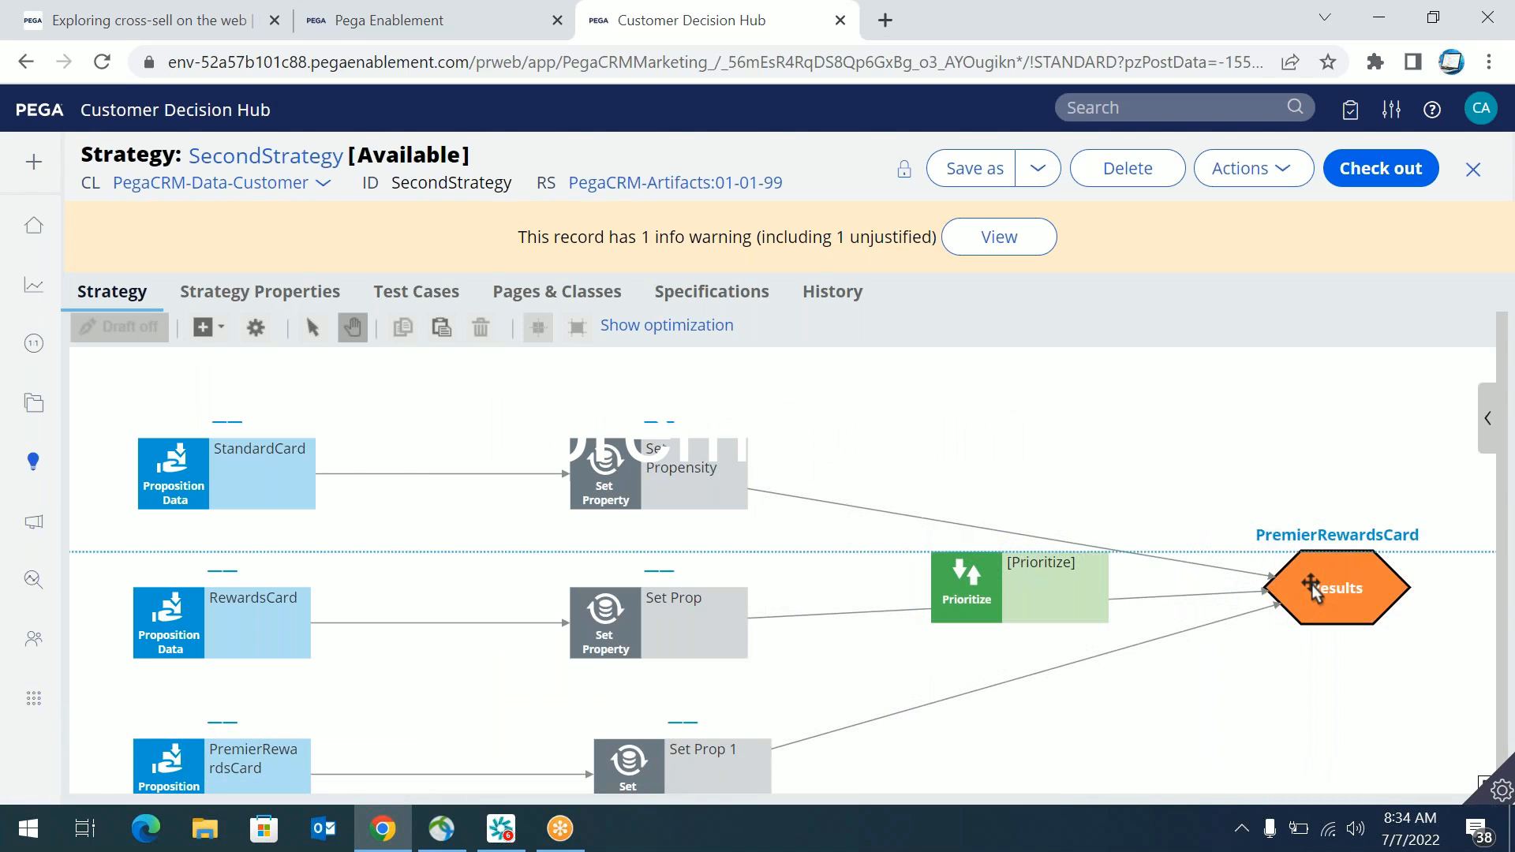
Step: Reroute the outgoing connectors of Set Propensity, Set Prop and Set Prop 1 from Results to the Prioritize component
left_click(1213, 576)
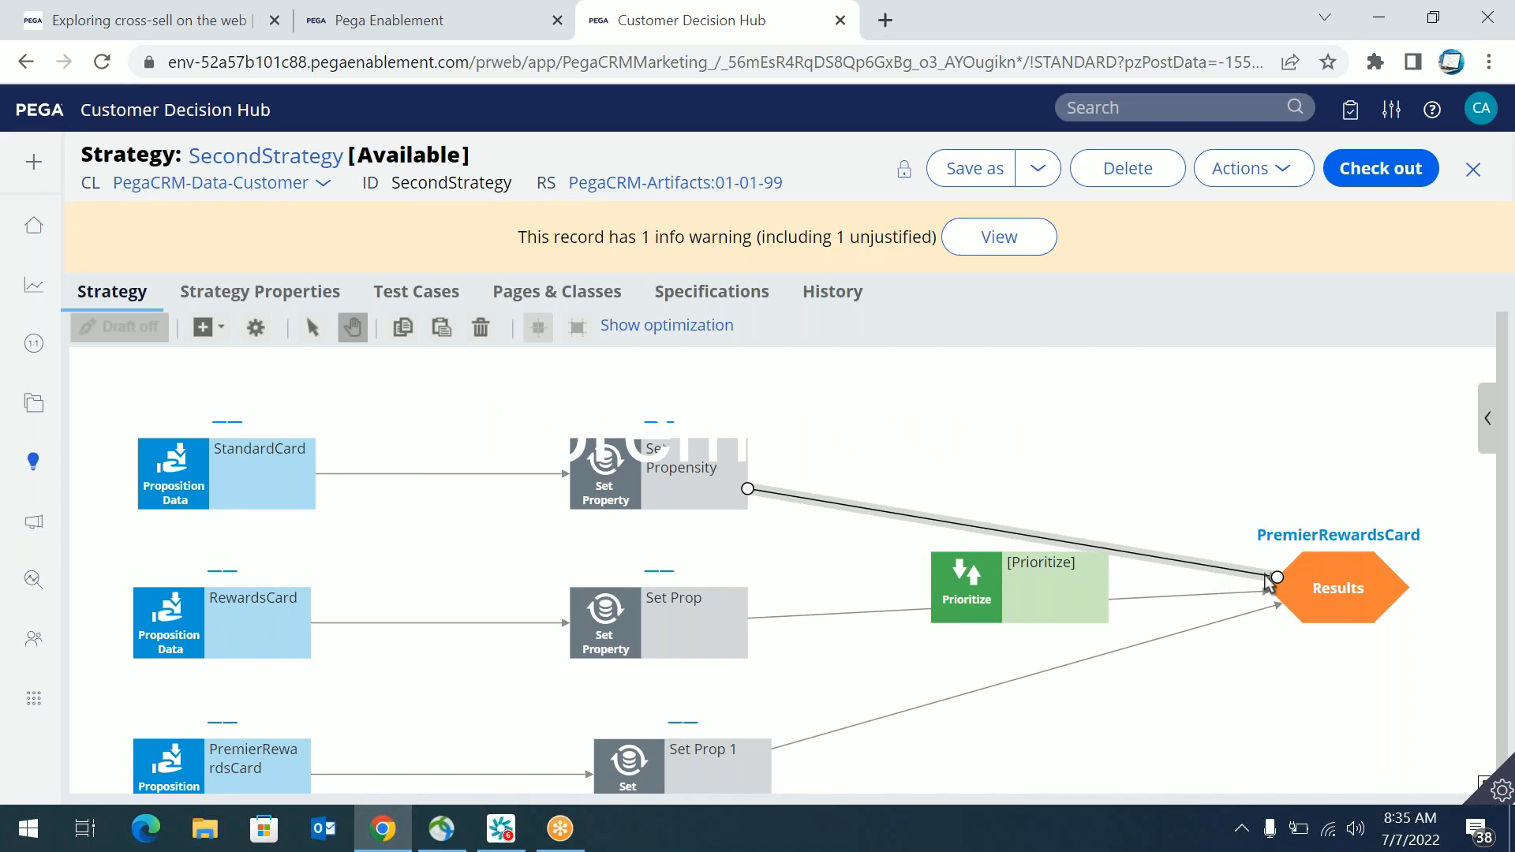
left_click_drag(1270, 588, 1101, 491)
left_click(1142, 598)
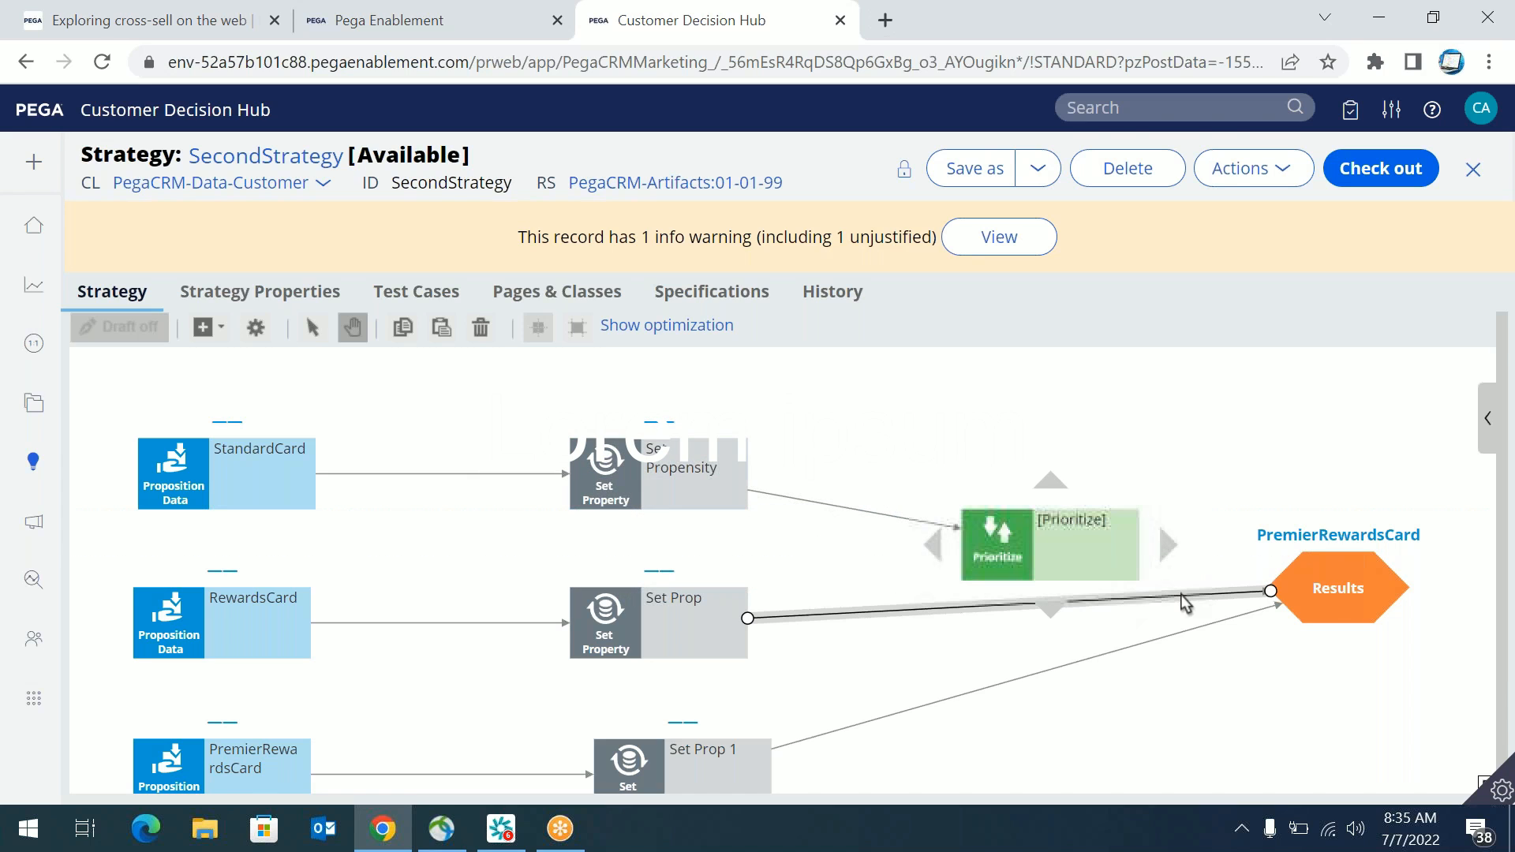
left_click_drag(1134, 584, 1049, 570)
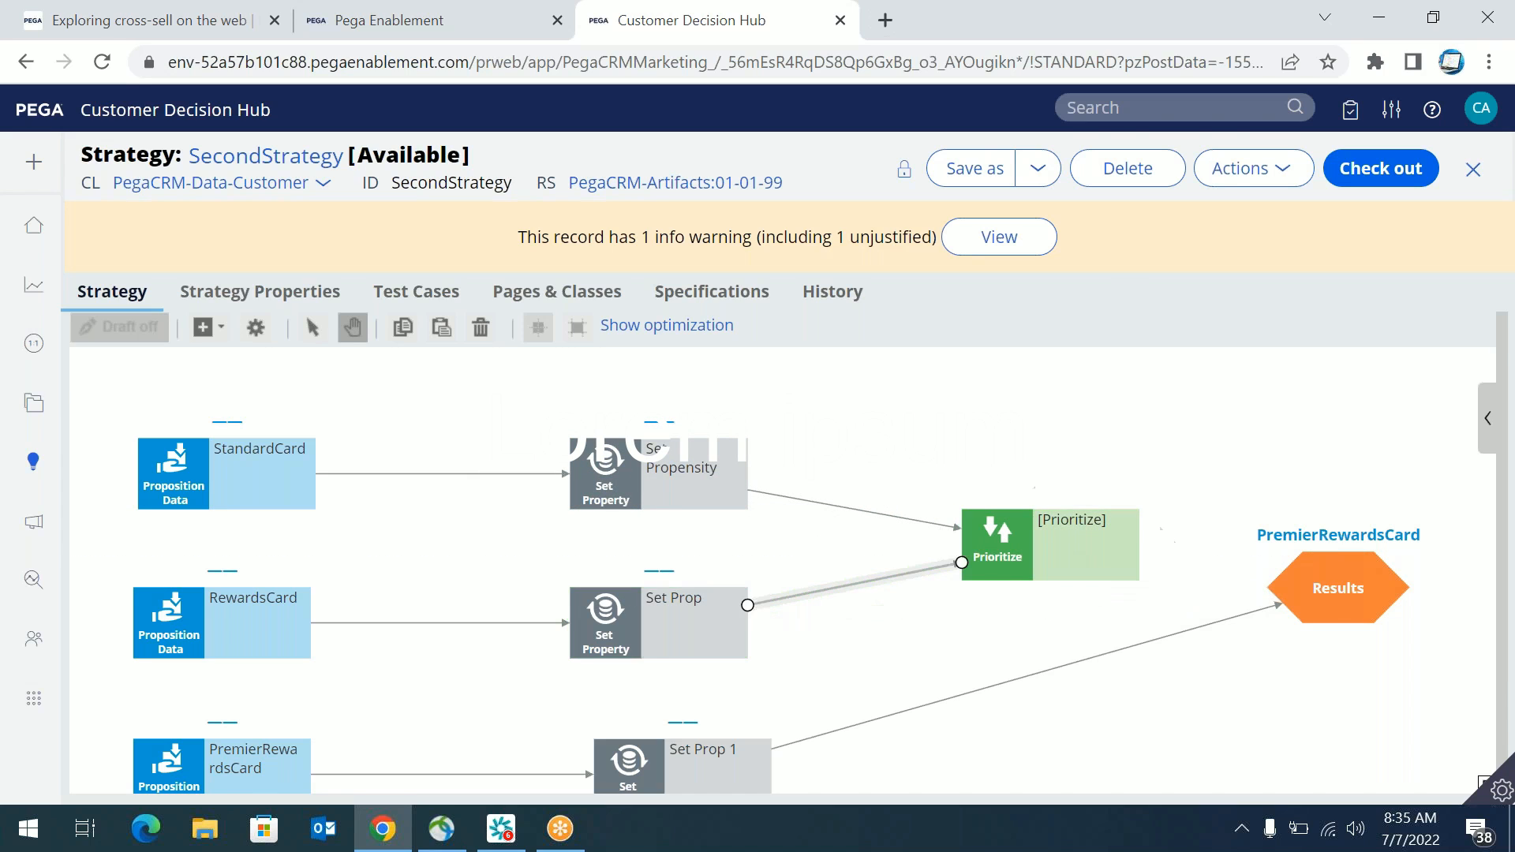
left_click(1179, 634)
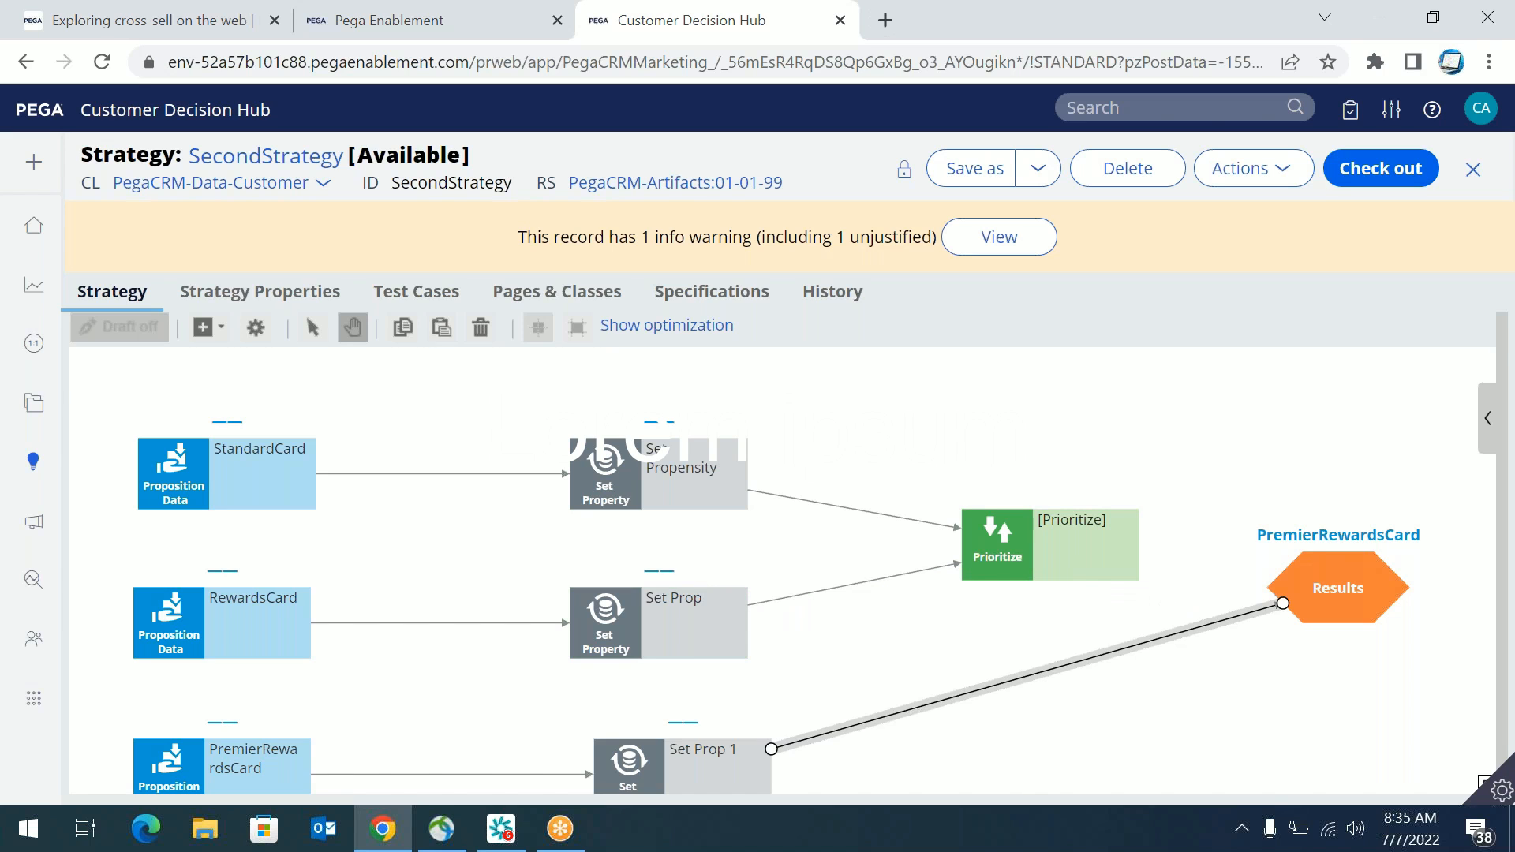
left_click_drag(1283, 611, 1002, 609)
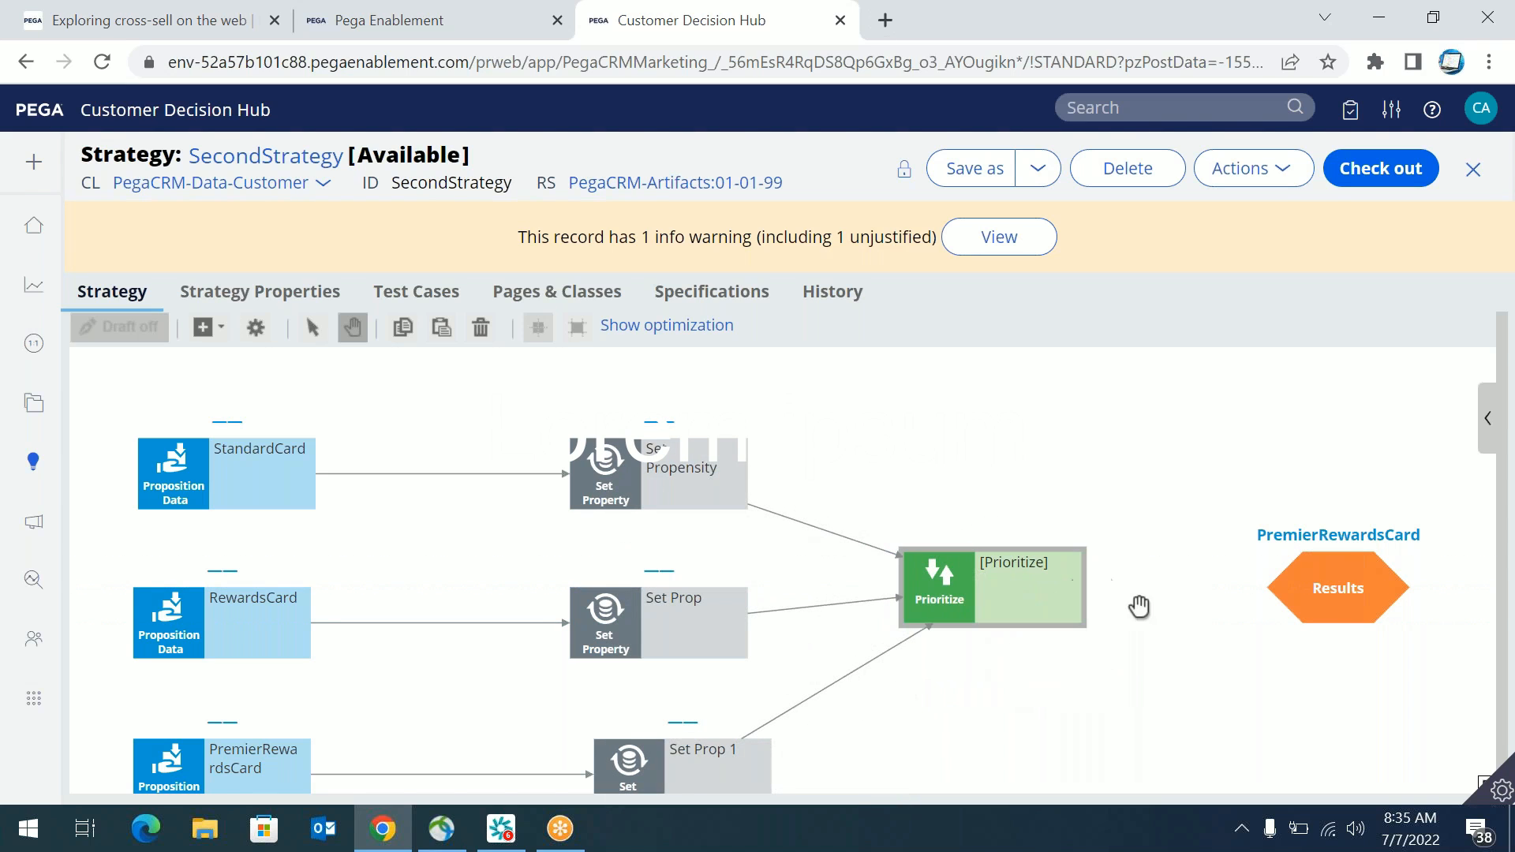
Step: Configure the Prioritize component to prioritize values using the expression .pyPropensity
left_click(967, 604)
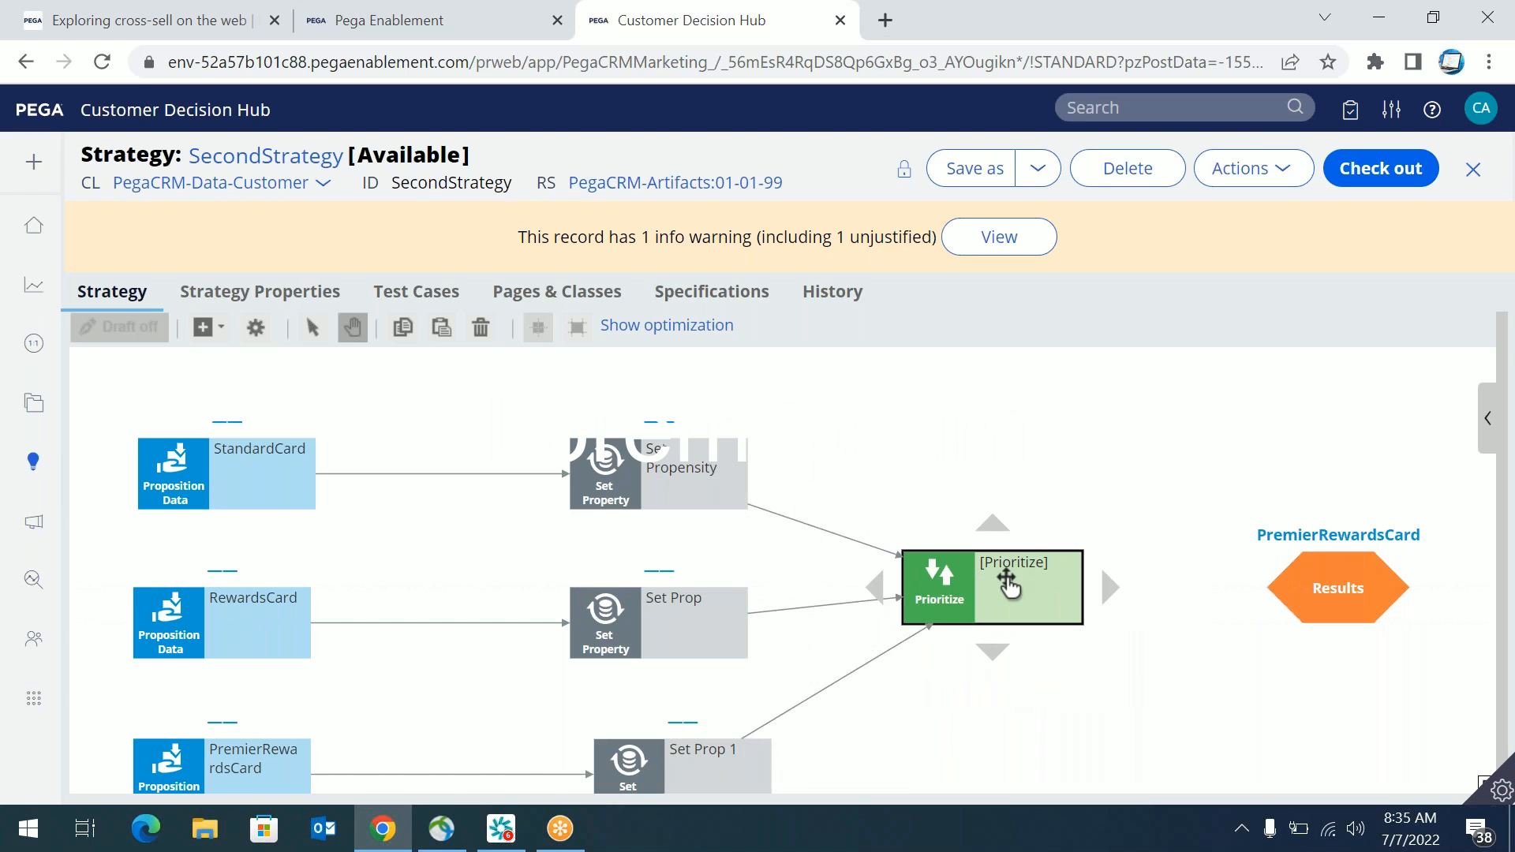
double_click(969, 598)
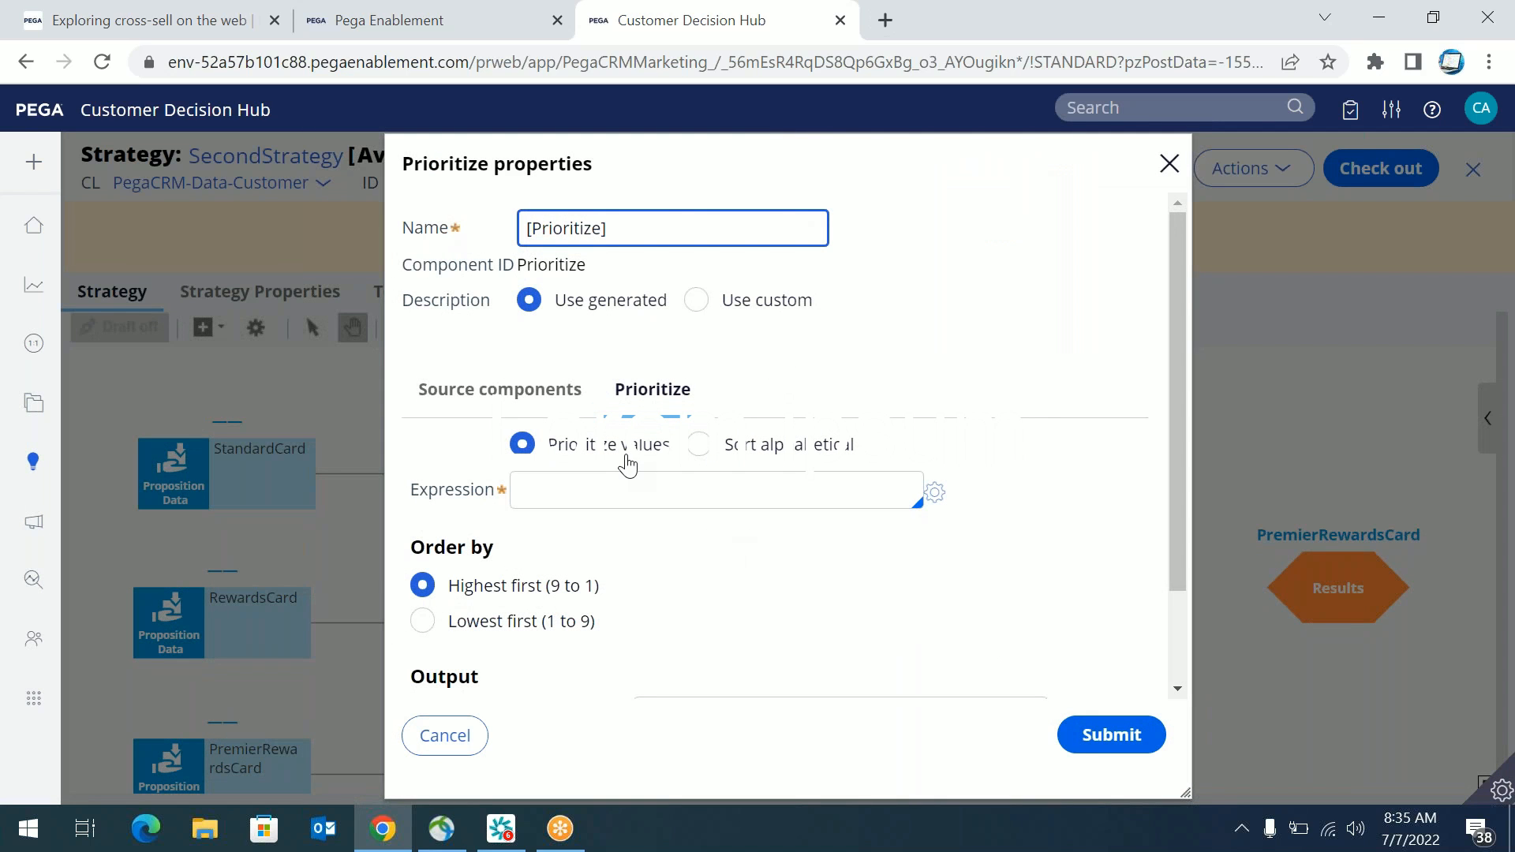
left_click(629, 493)
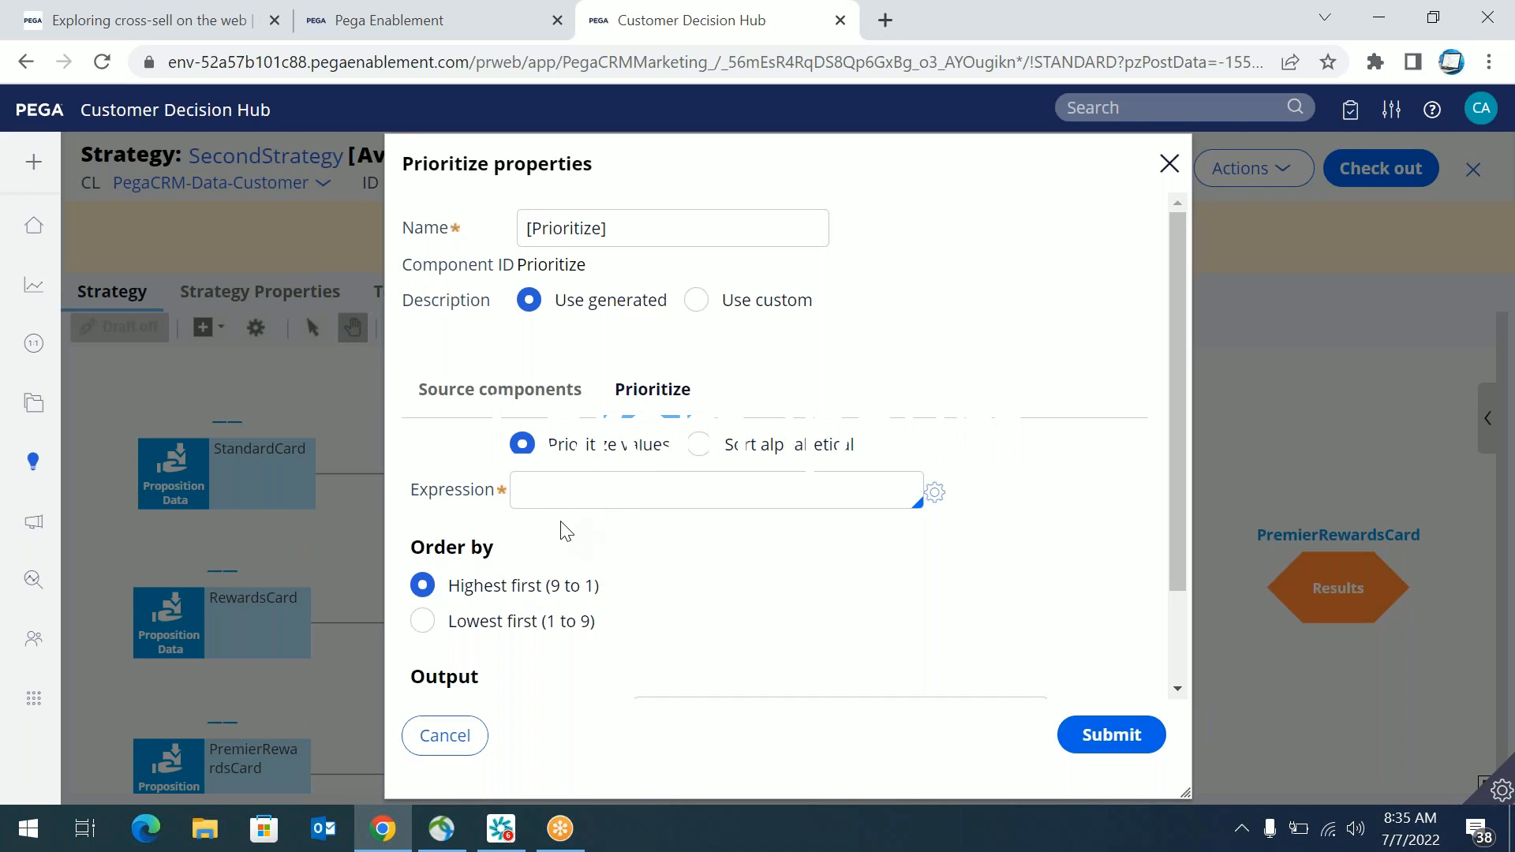
left_click(698, 444)
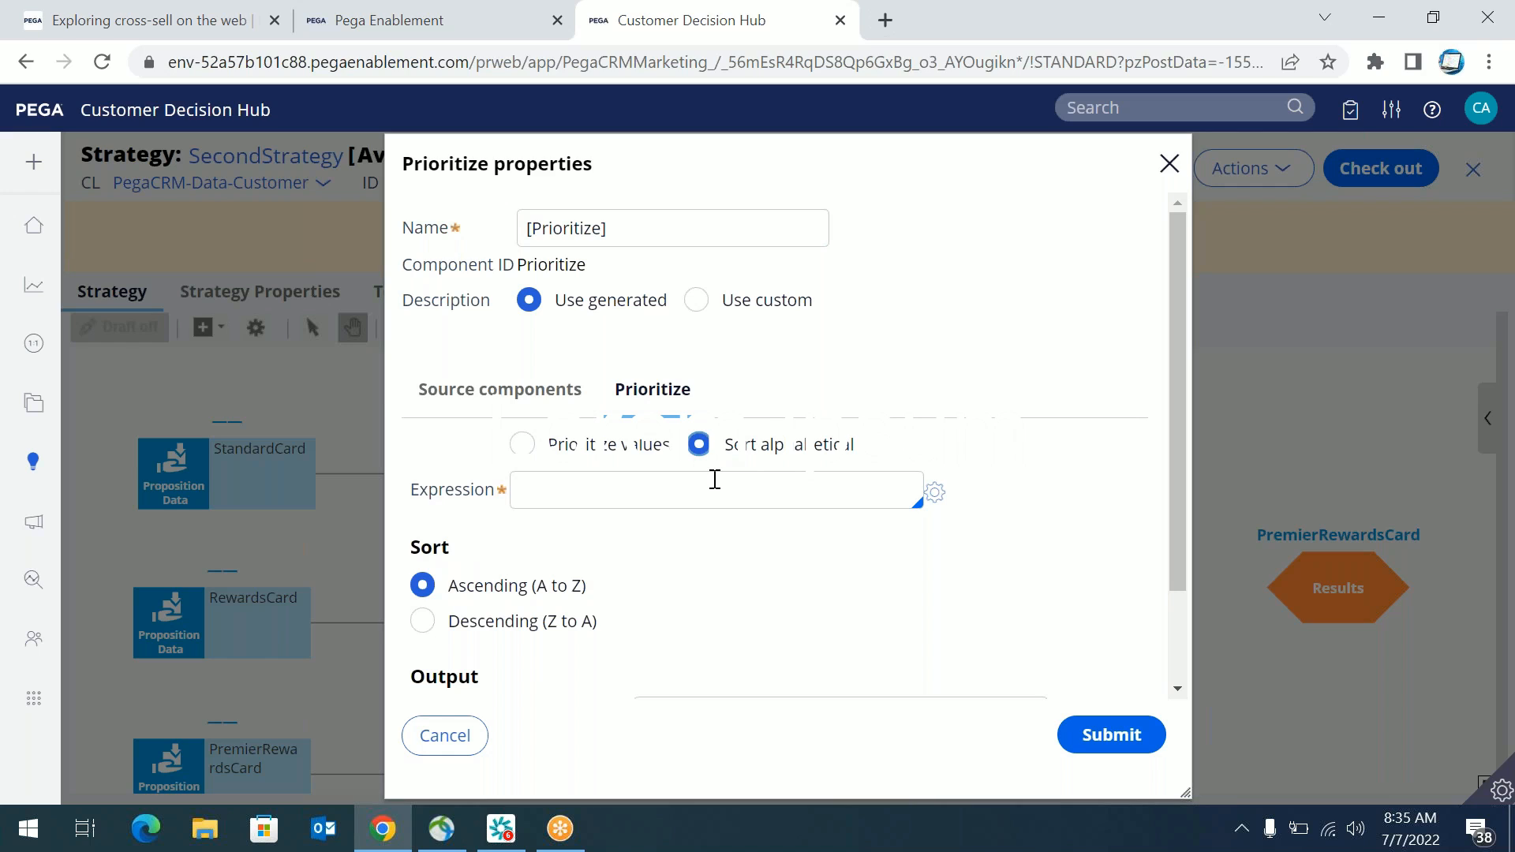
left_click(700, 504)
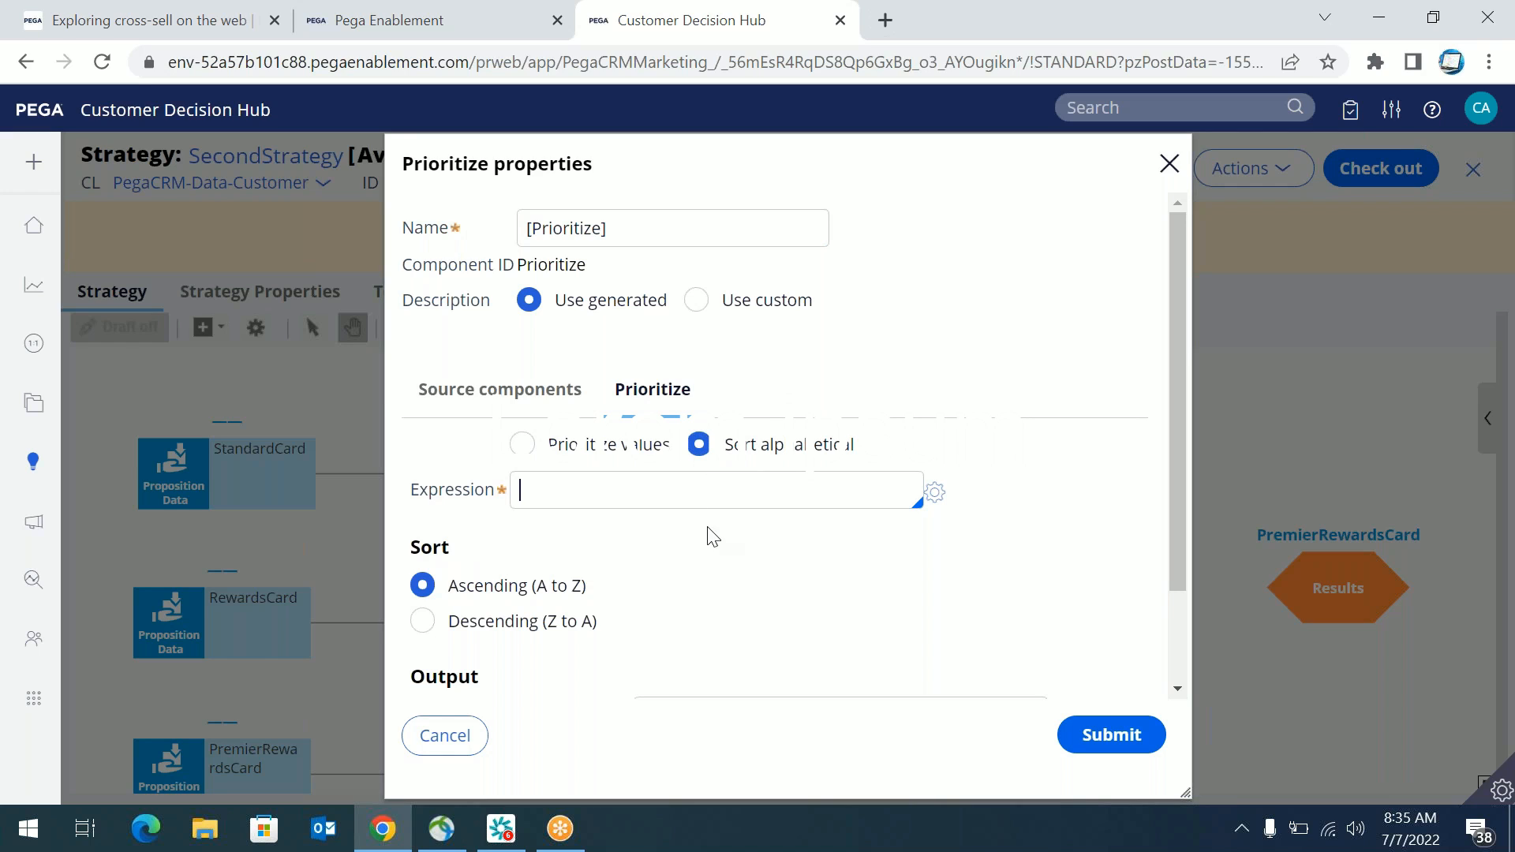
left_click(535, 453)
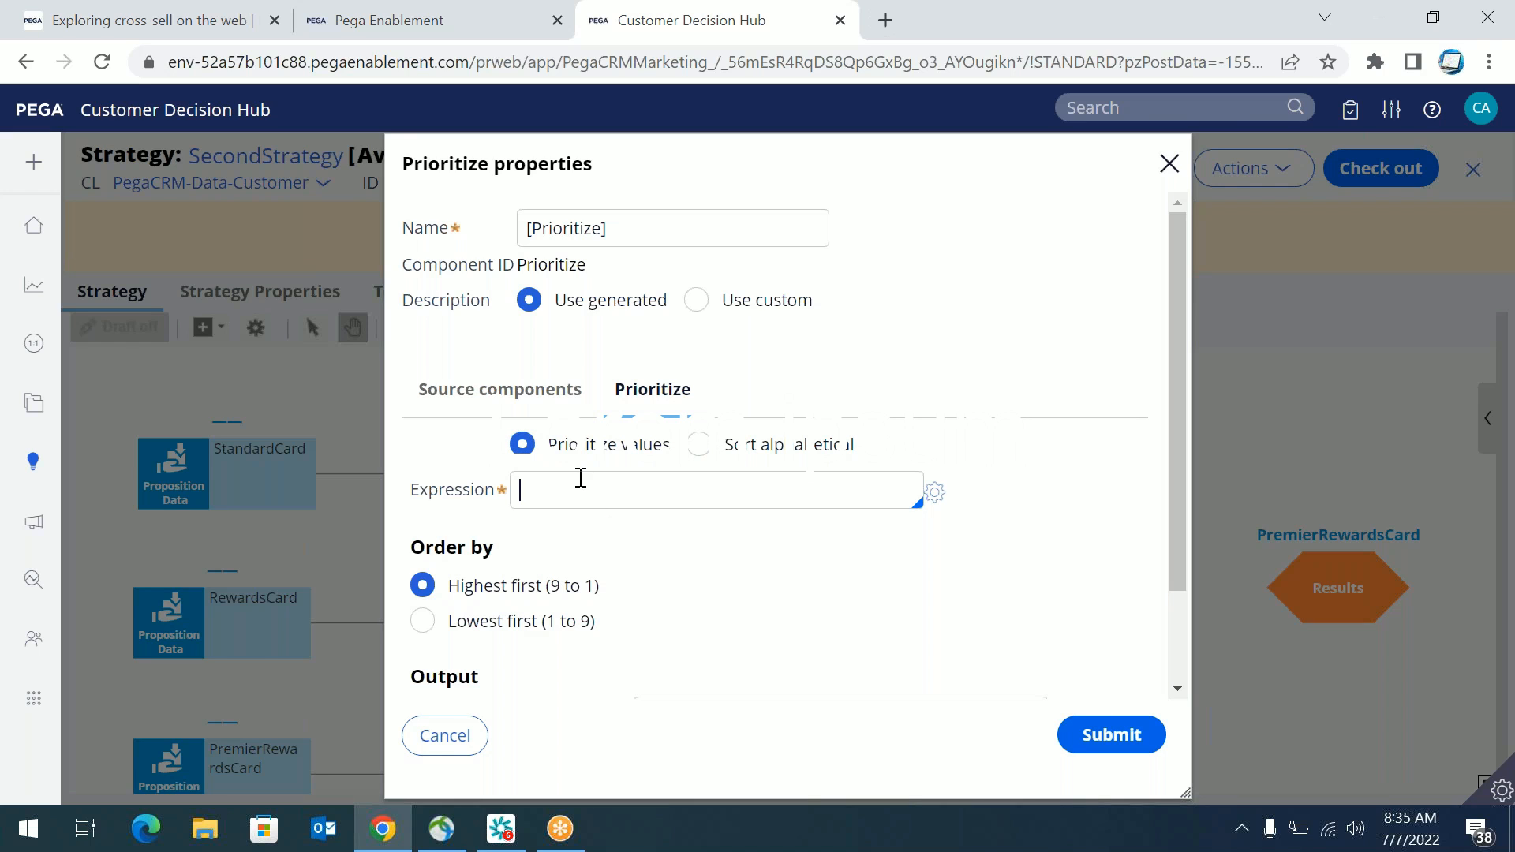
left_click(553, 491)
type(".pyPropensity")
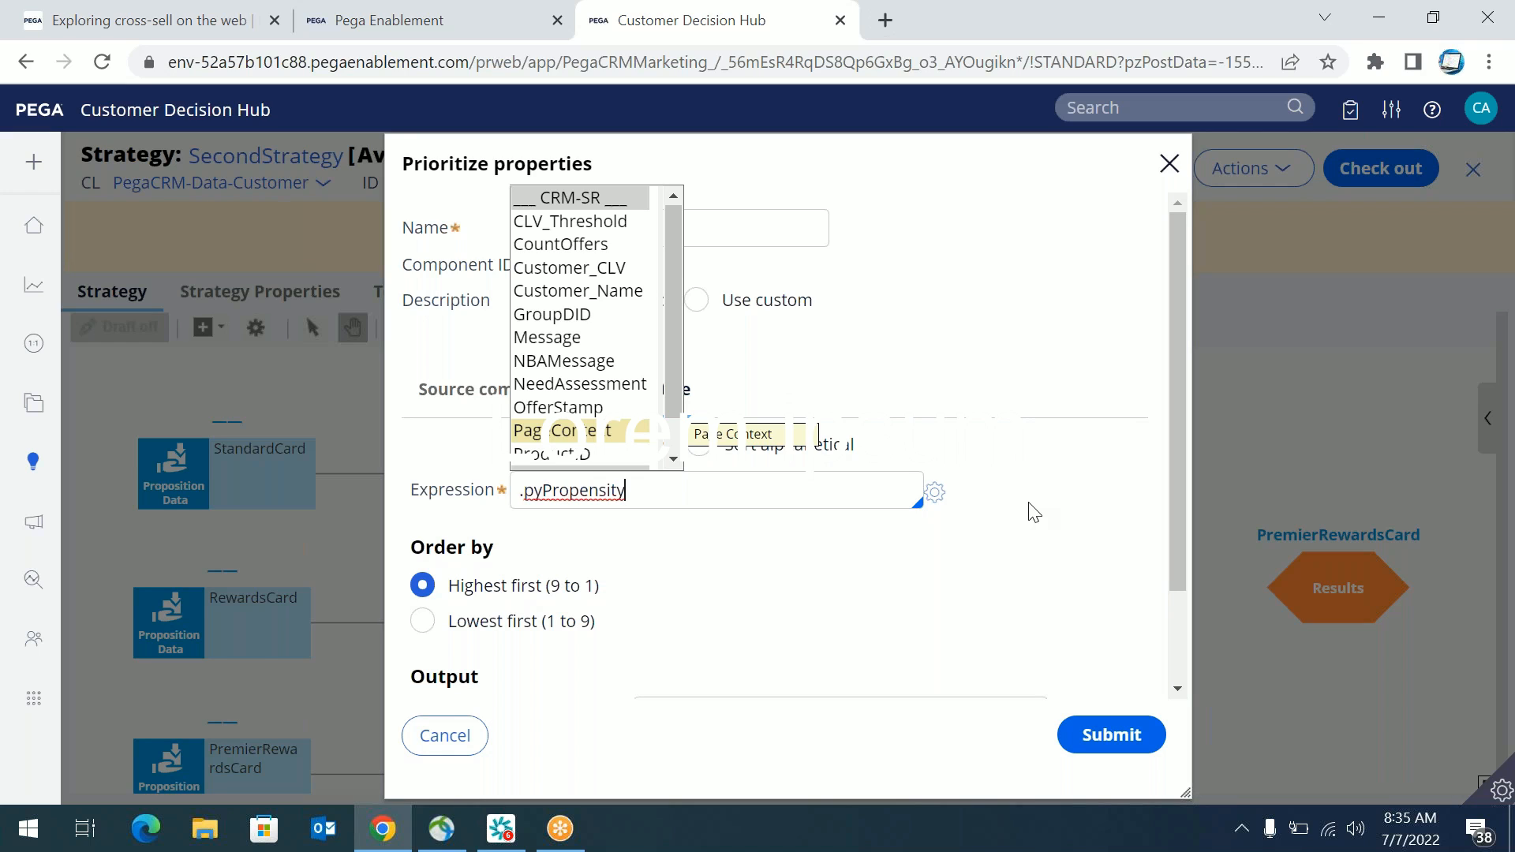
left_click(1034, 513)
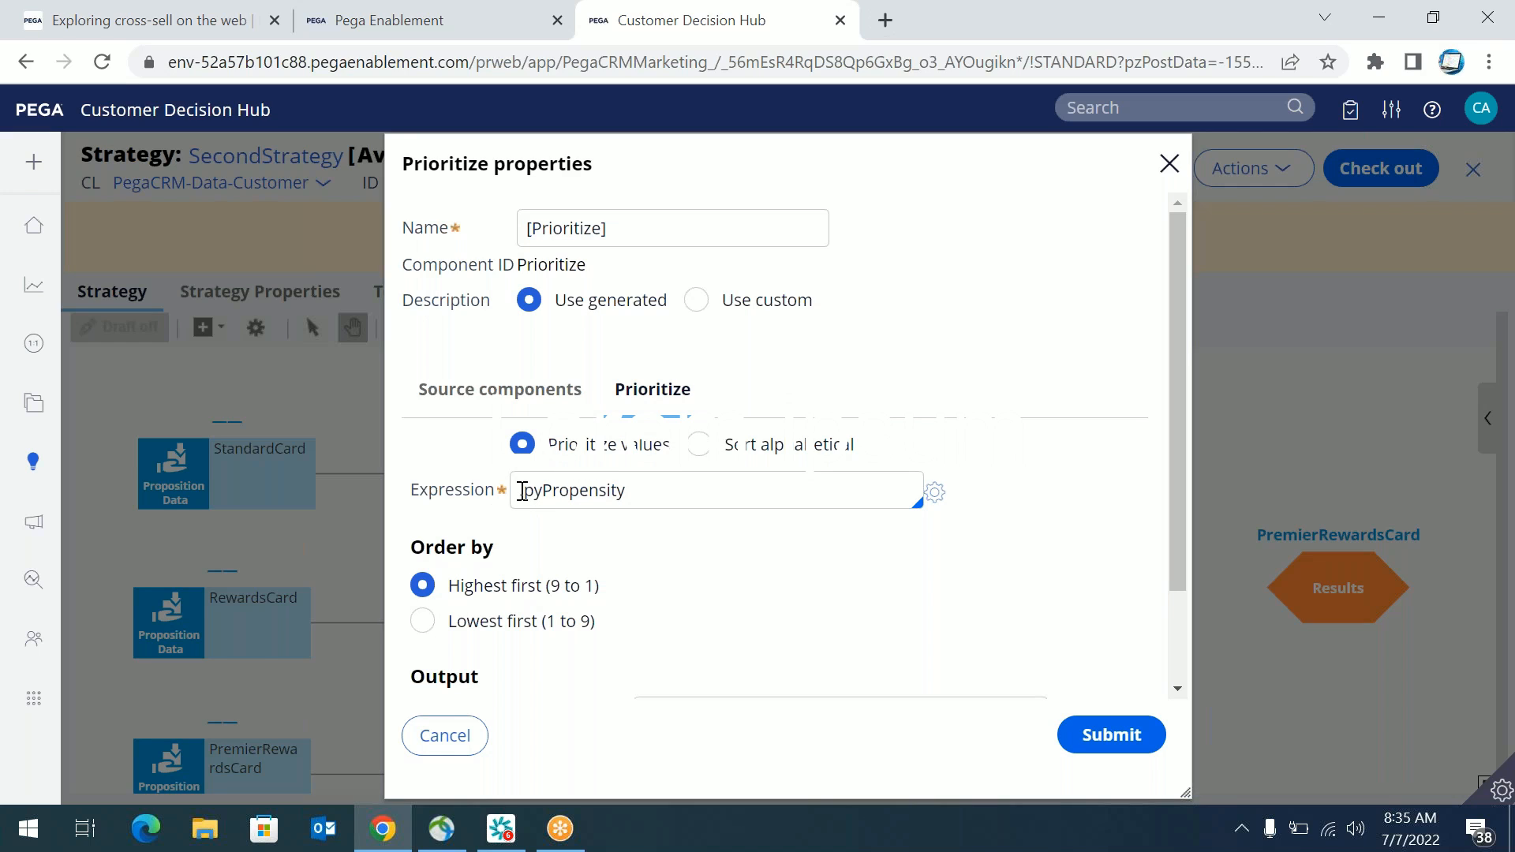
Step: Review the expression and order options, keep Highest first (9 to 1), and submit the Prioritize properties
left_click_drag(523, 491, 643, 498)
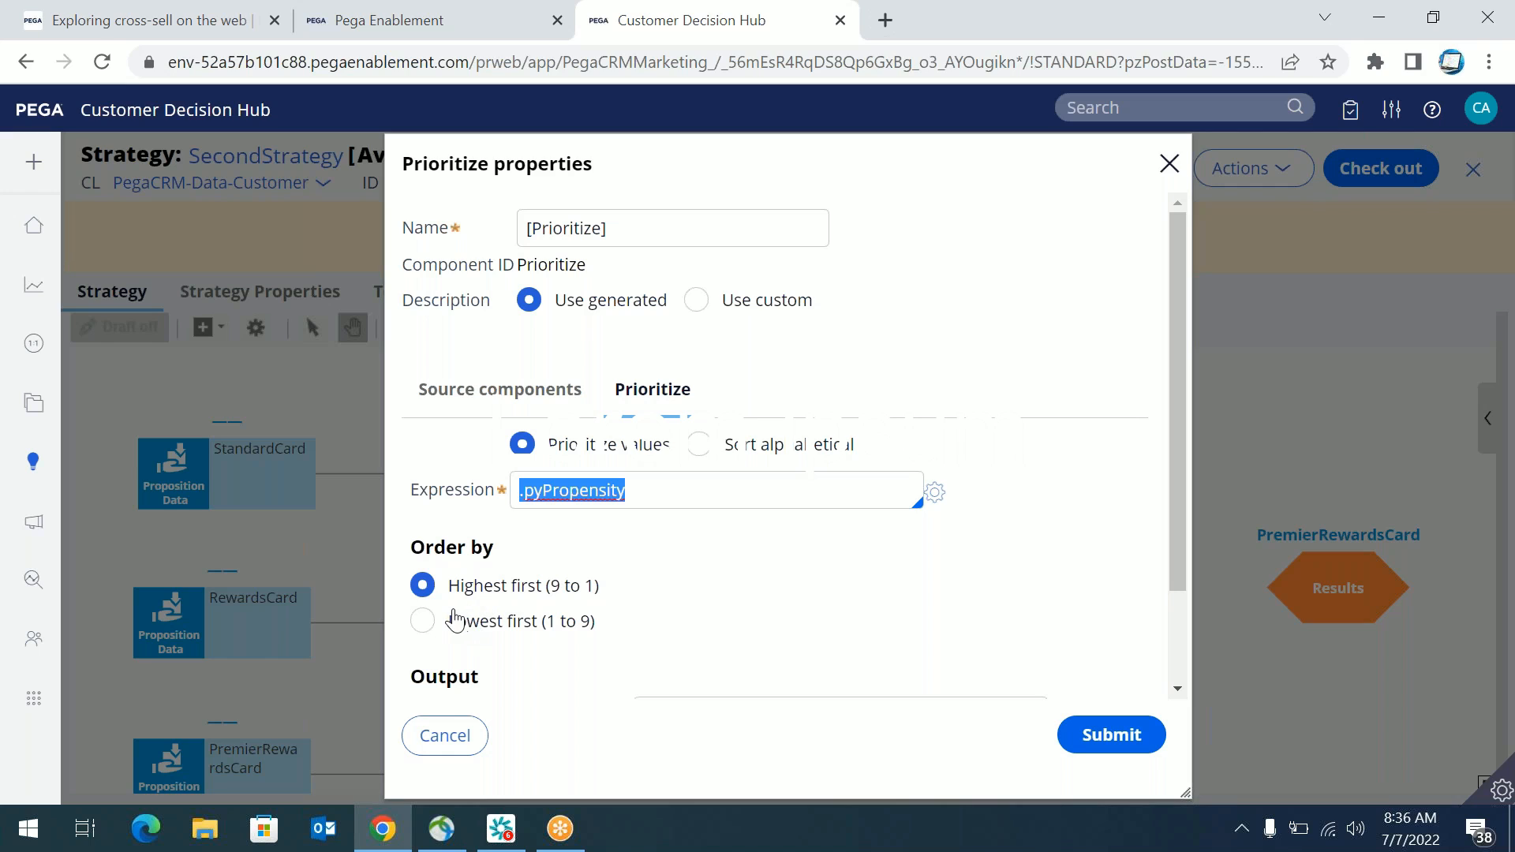
left_click_drag(450, 591, 624, 588)
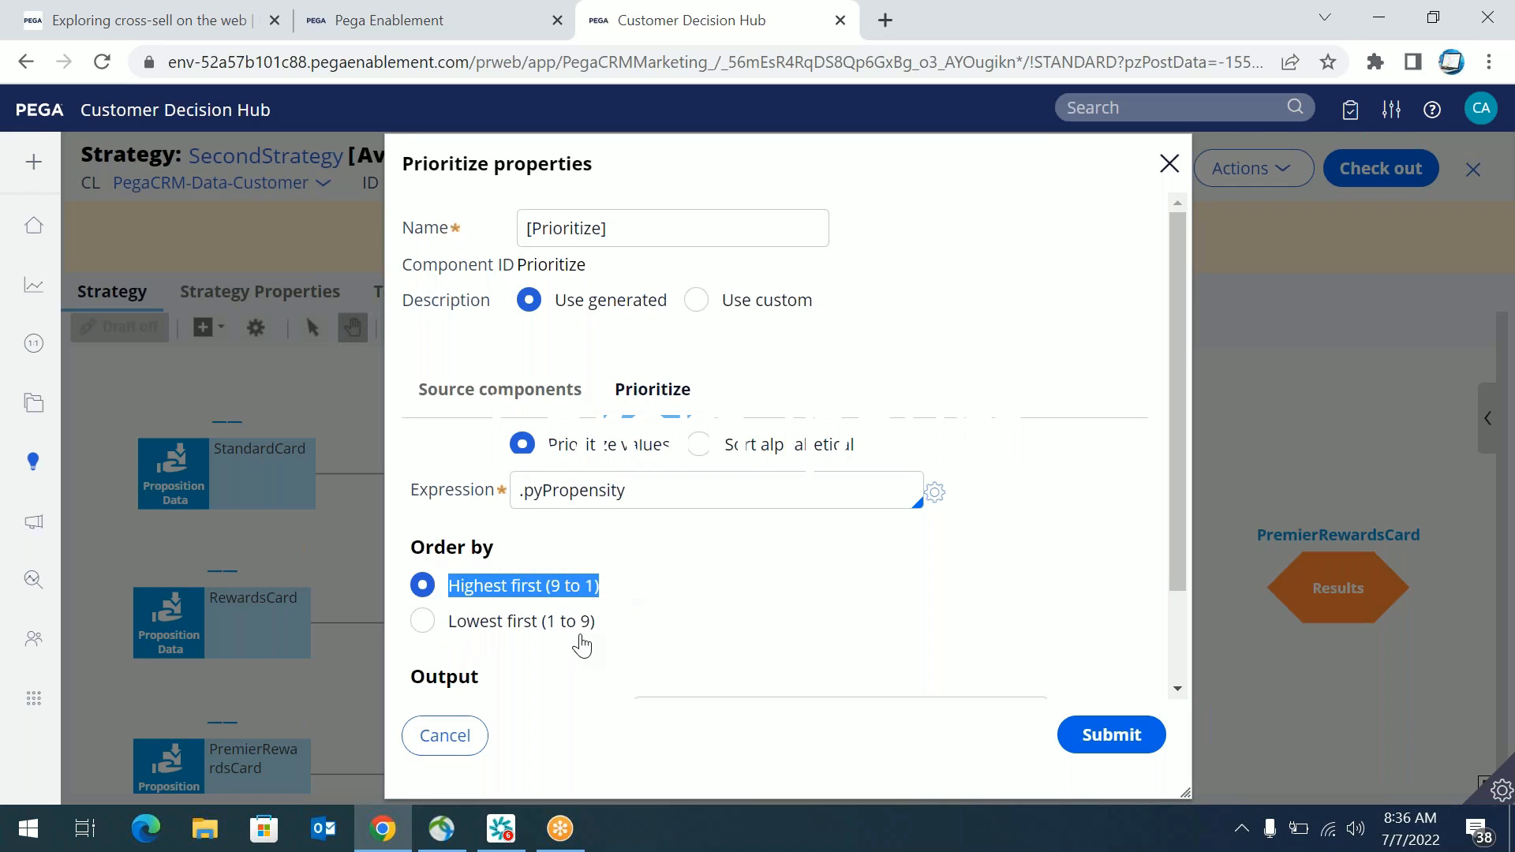
left_click_drag(480, 624, 604, 624)
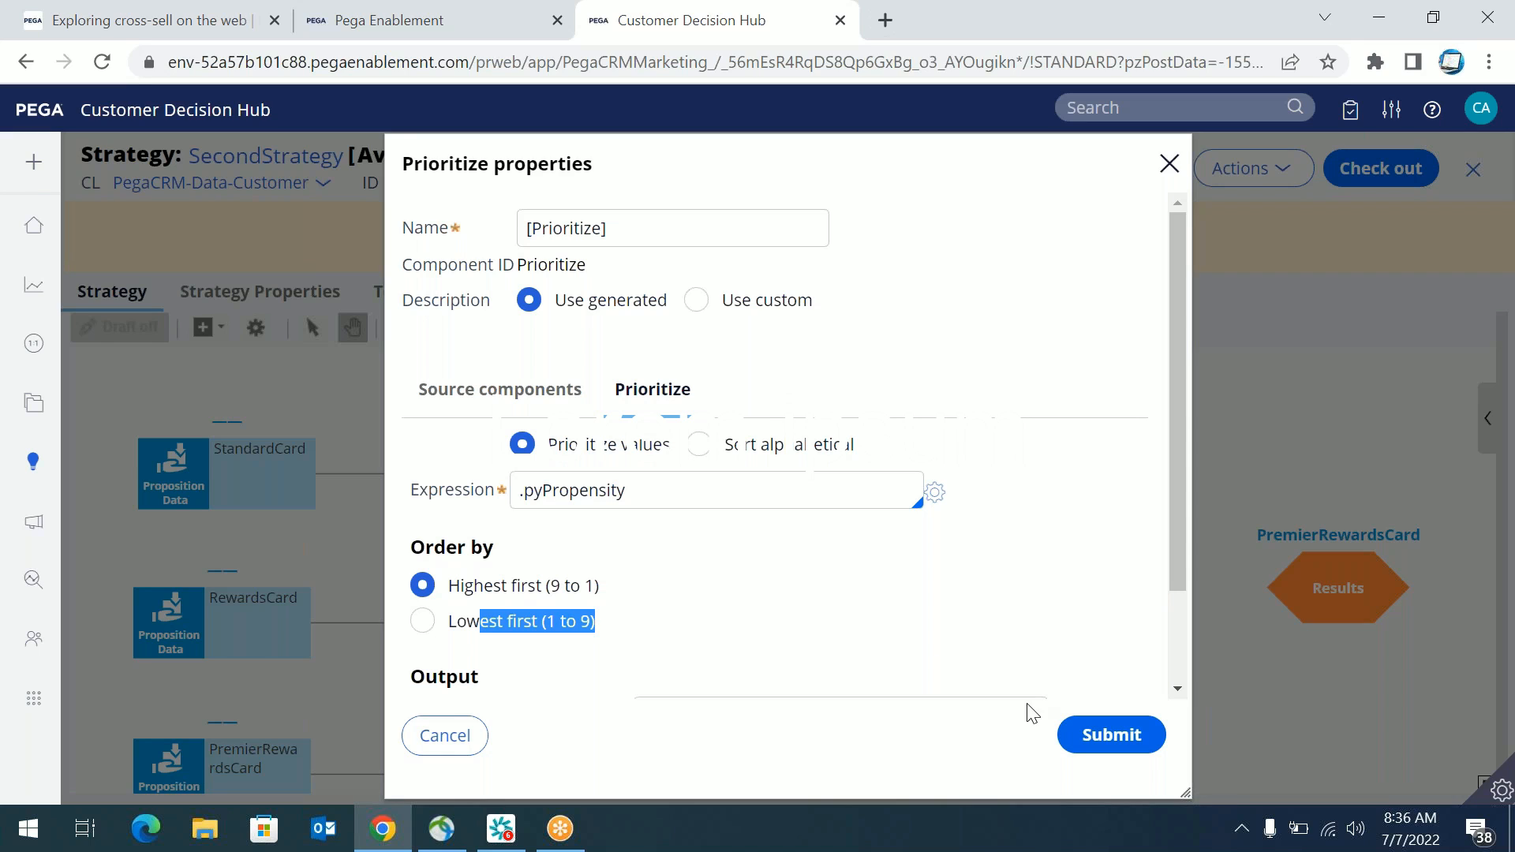
left_click(1107, 738)
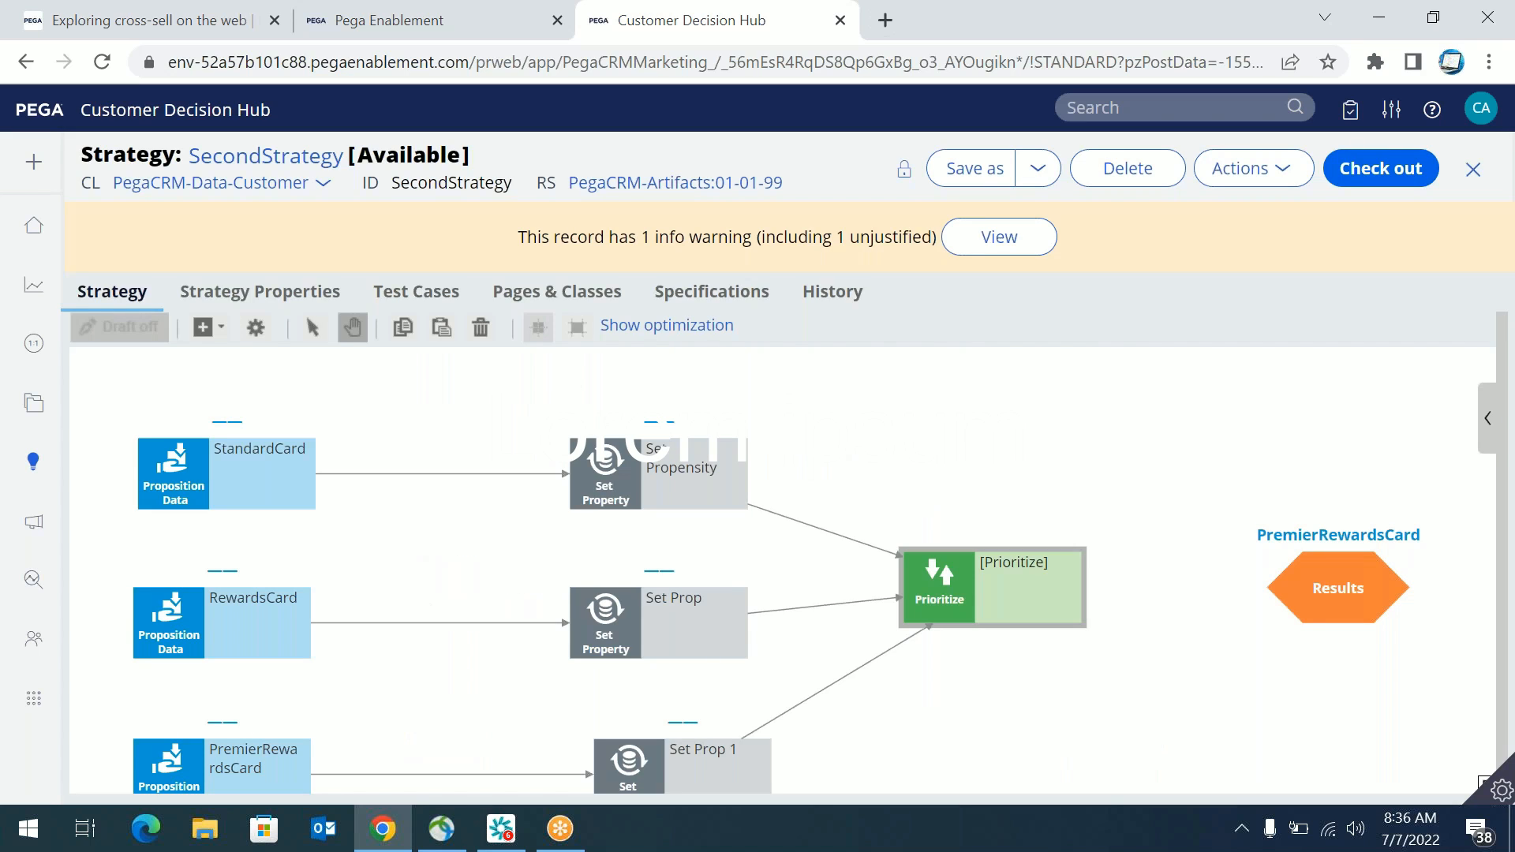
Step: Connect the Prioritize component to Results, and check out and save the strategy
mouse_move(1100, 565)
left_click_drag(1111, 592, 1314, 592)
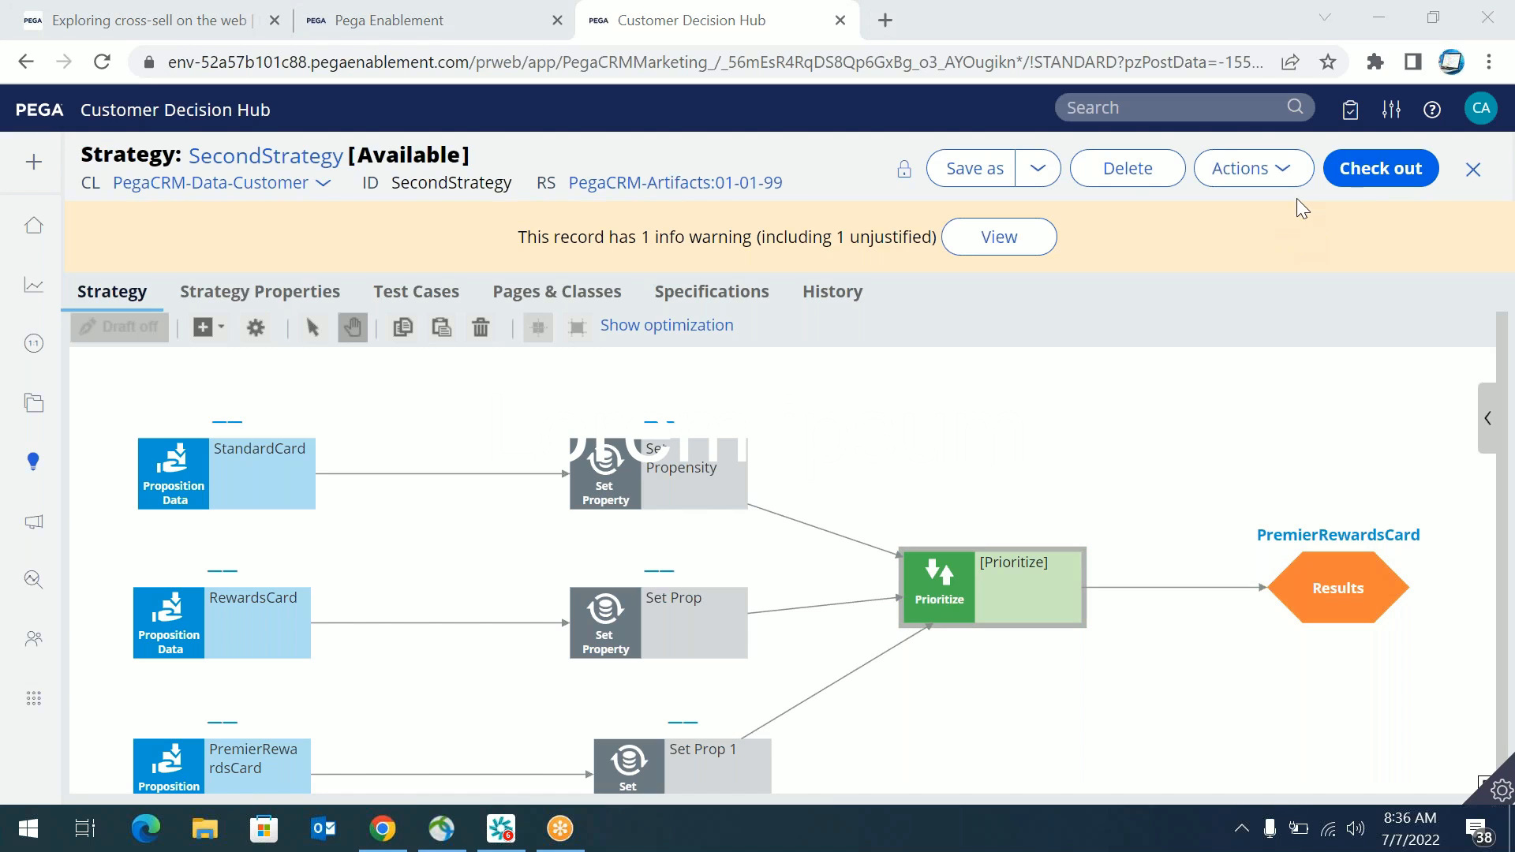
left_click(1378, 171)
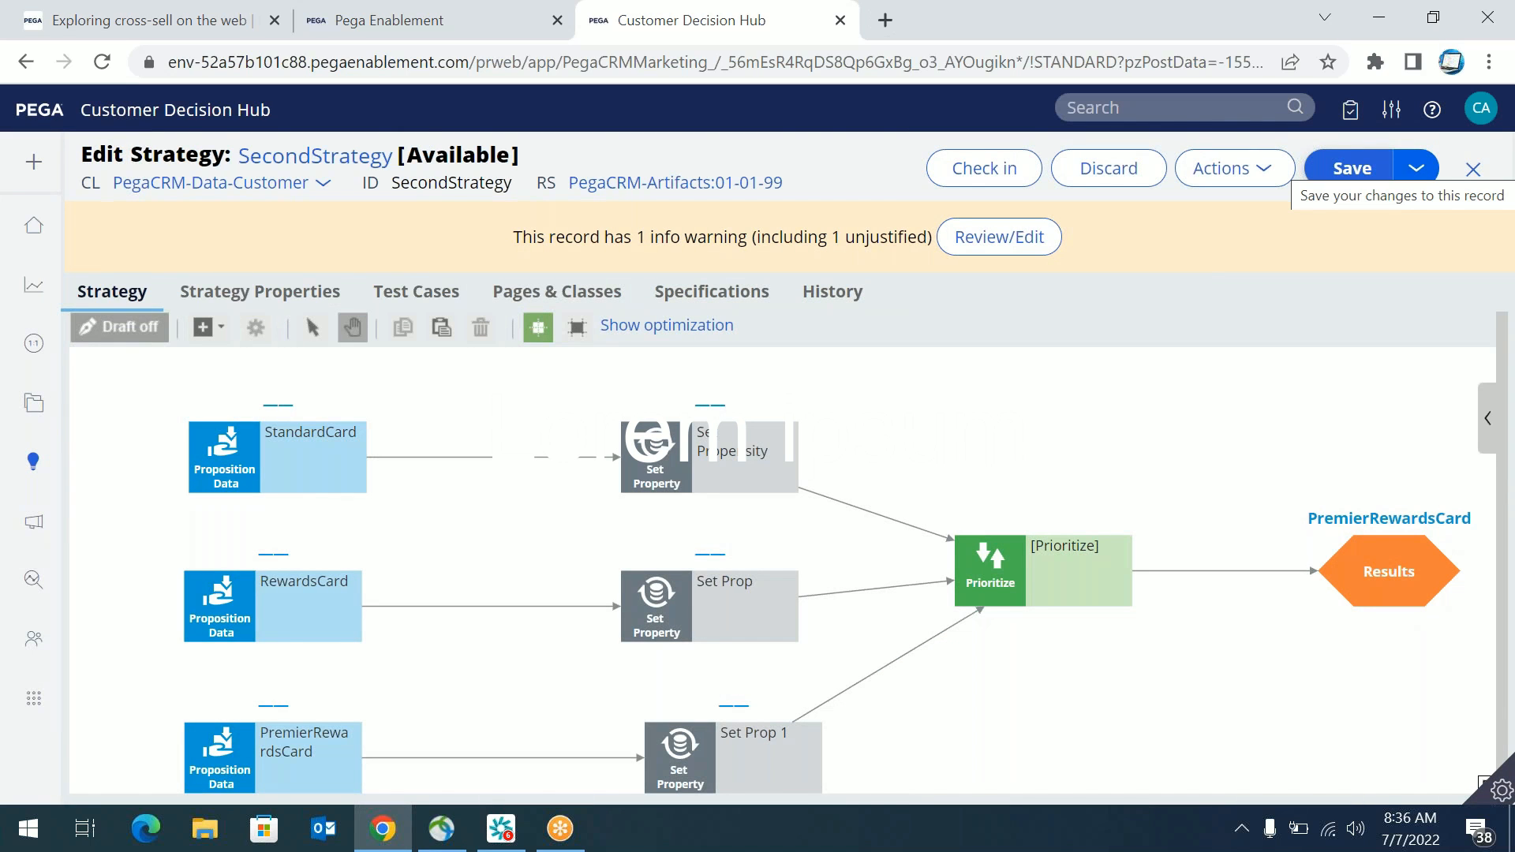
left_click(1352, 168)
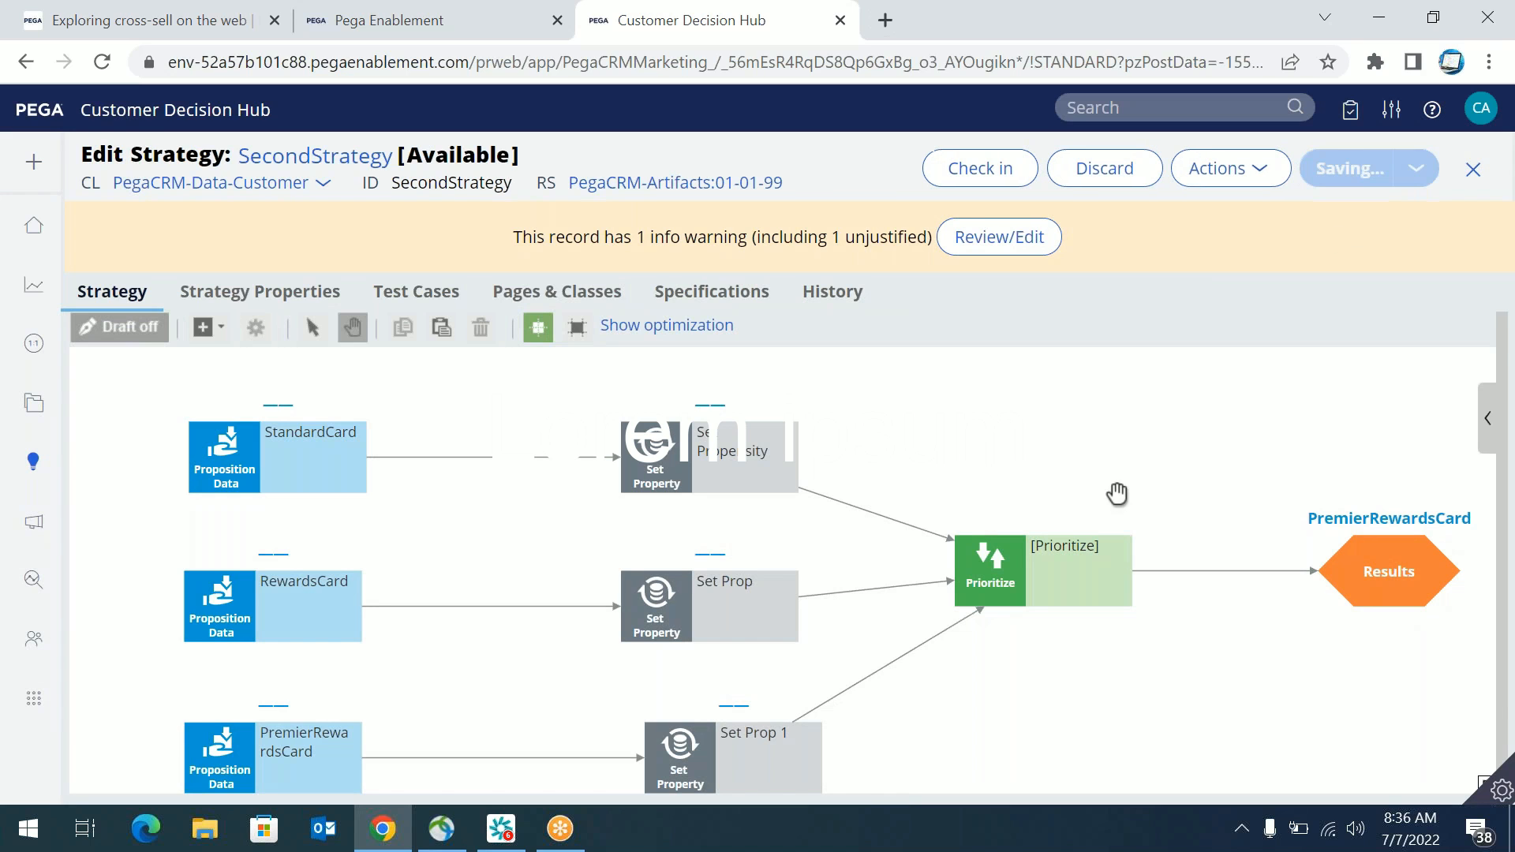
Step: Reopen the Prioritize component's properties and examine its prioritization expression
left_click(1008, 575)
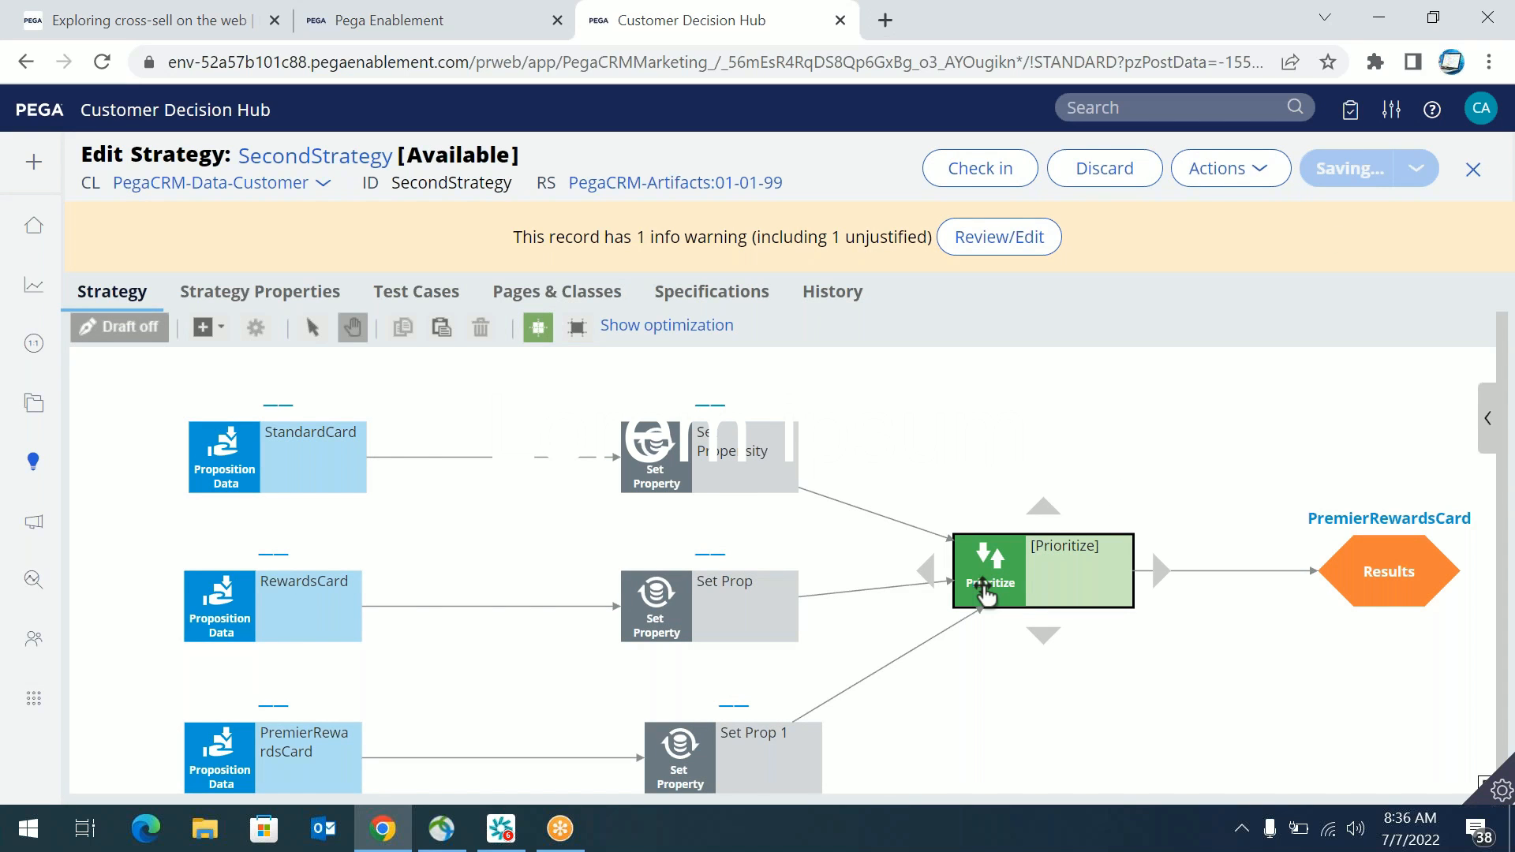
double_click(985, 593)
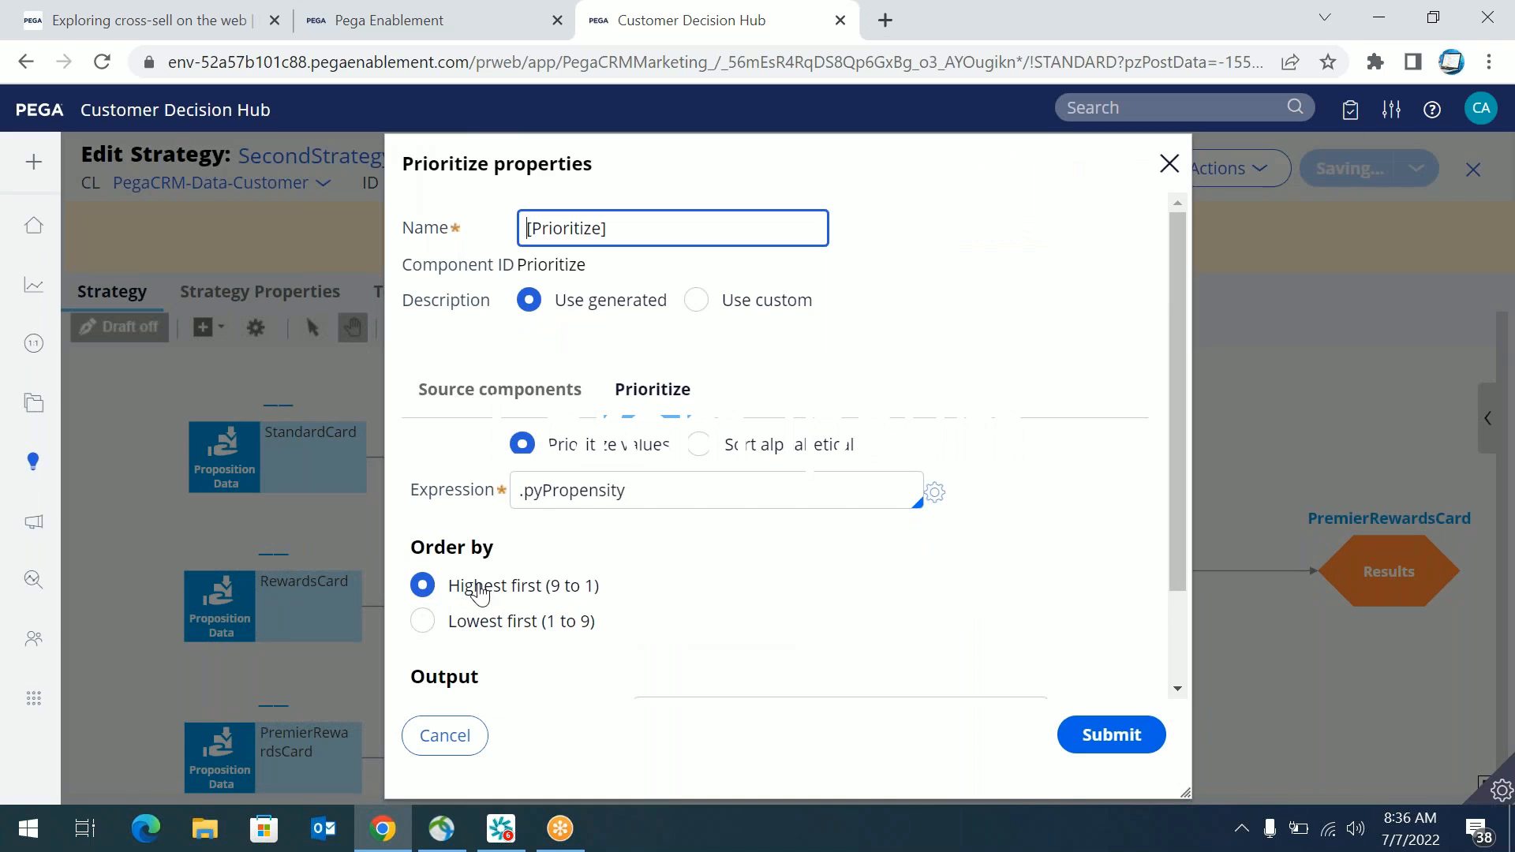
triple_click(588, 494)
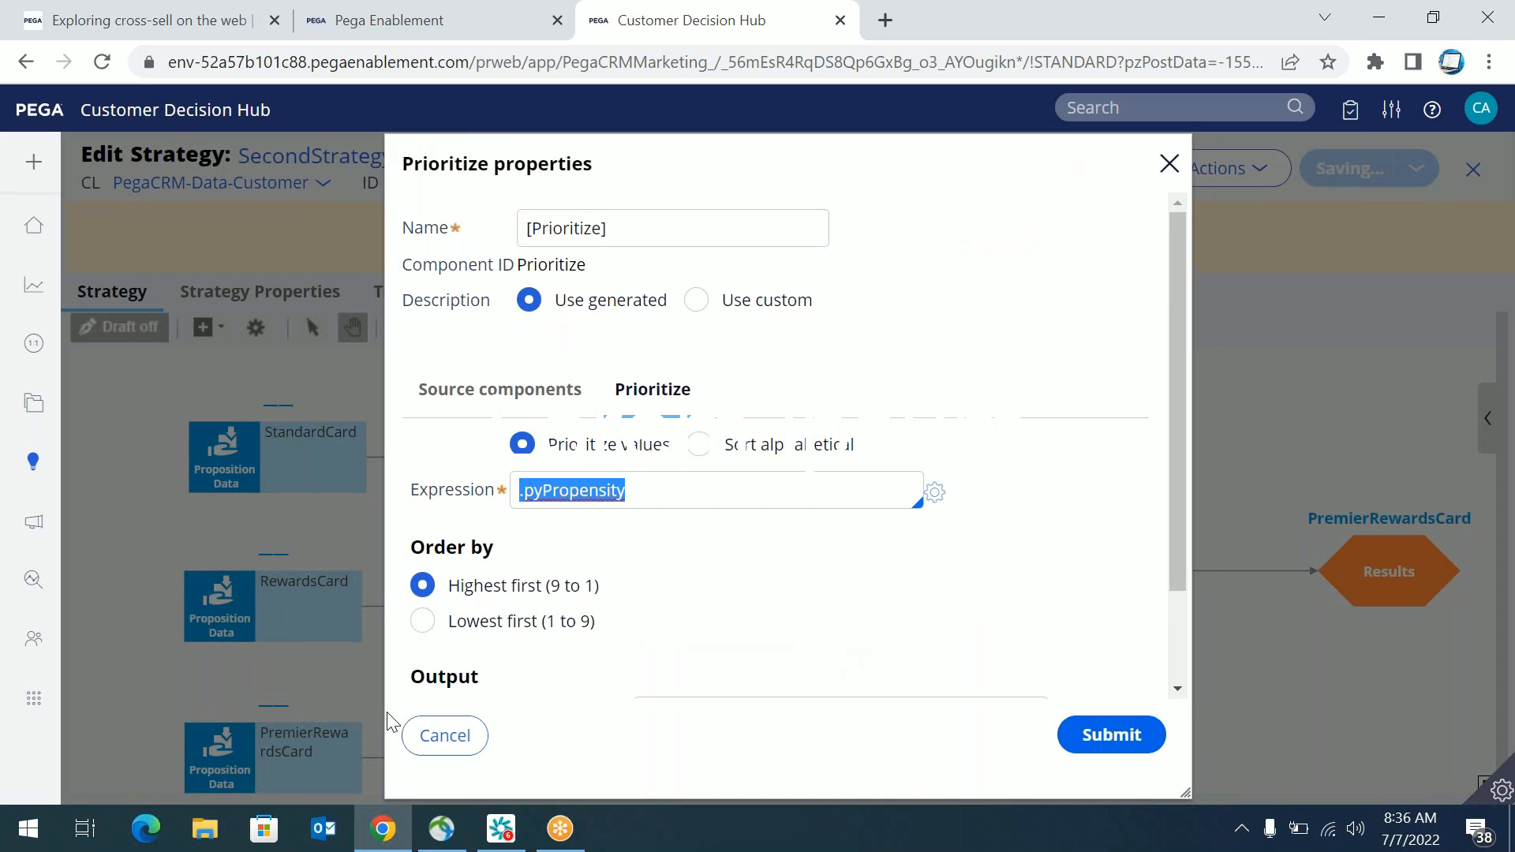
left_click(584, 484)
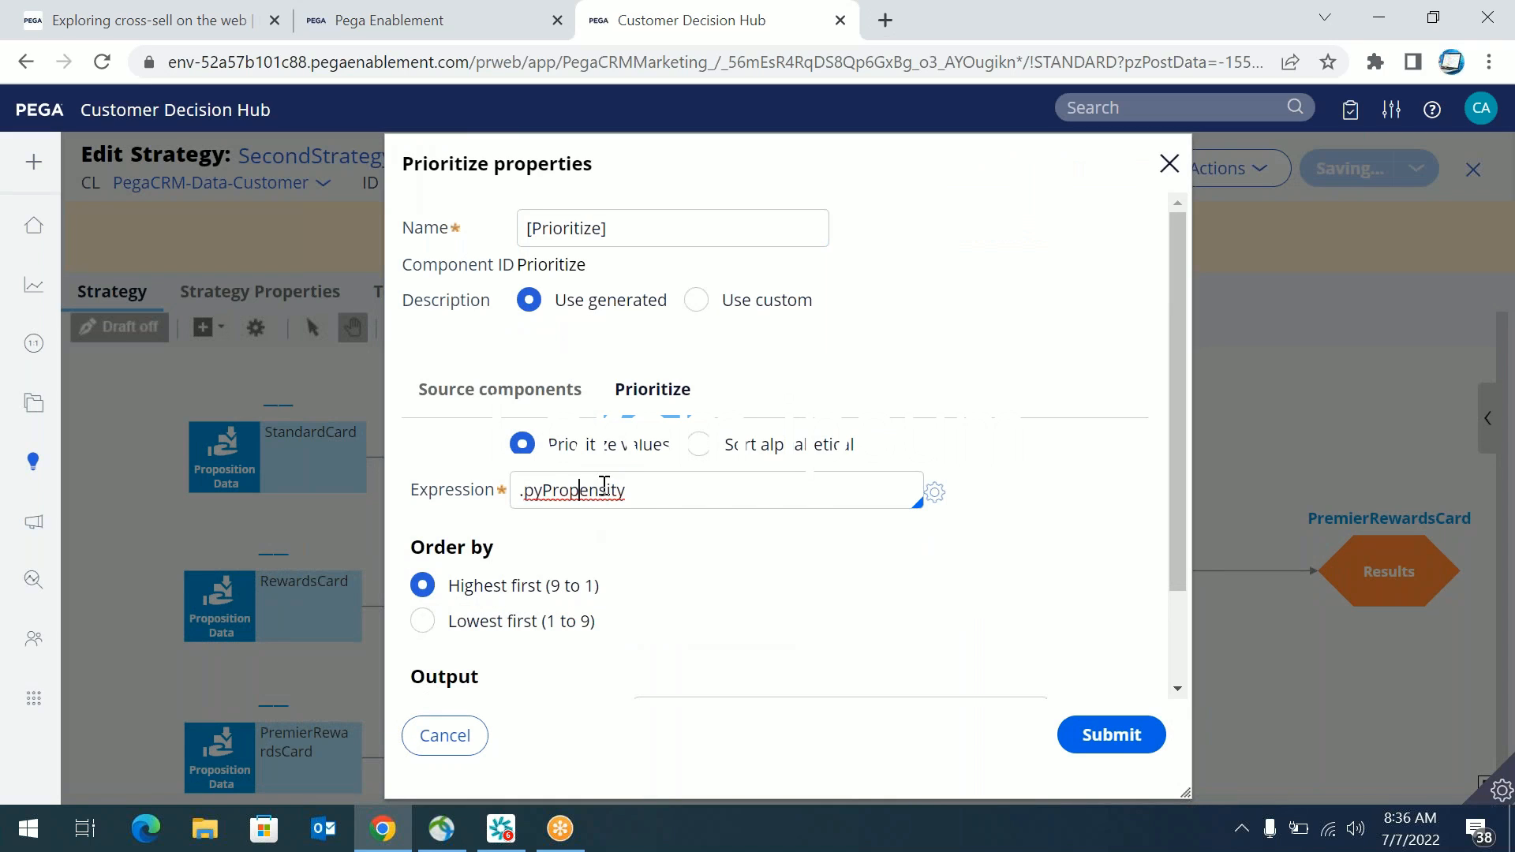
left_click_drag(611, 484, 555, 490)
left_click(689, 4)
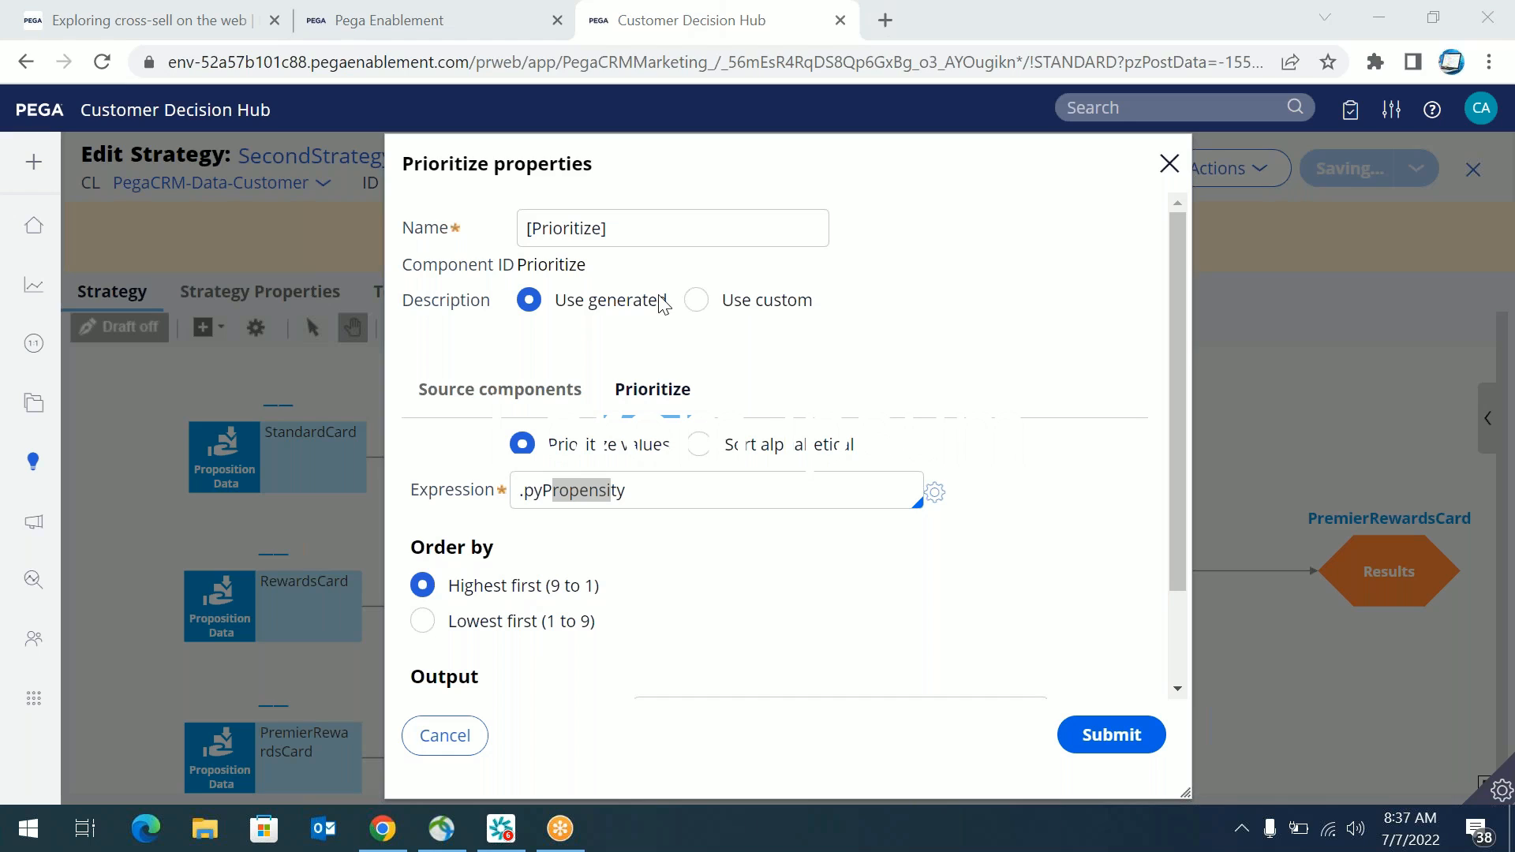
left_click(643, 490)
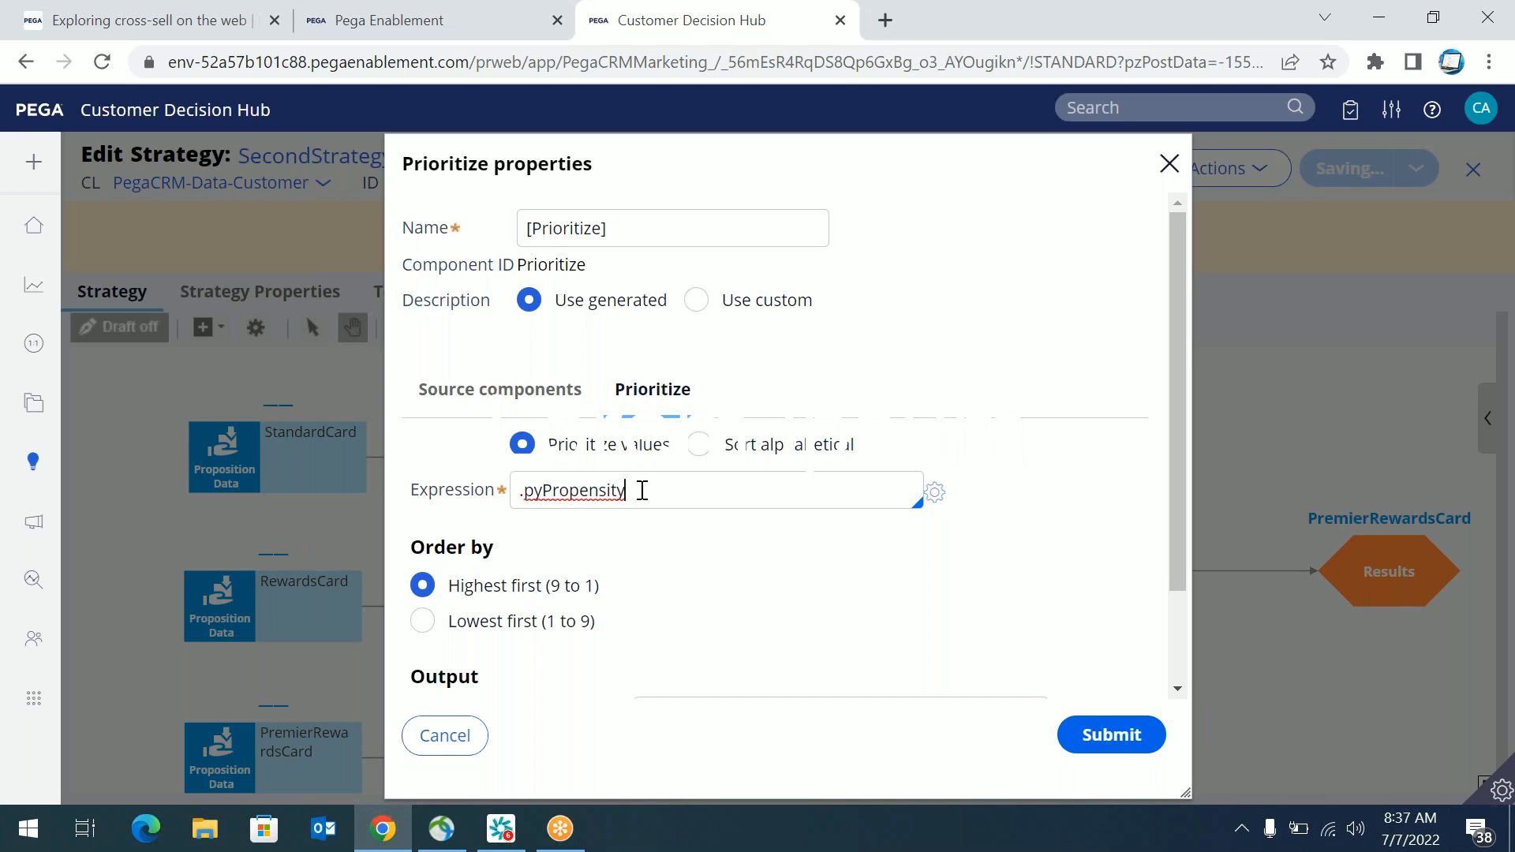
left_click_drag(640, 490, 513, 496)
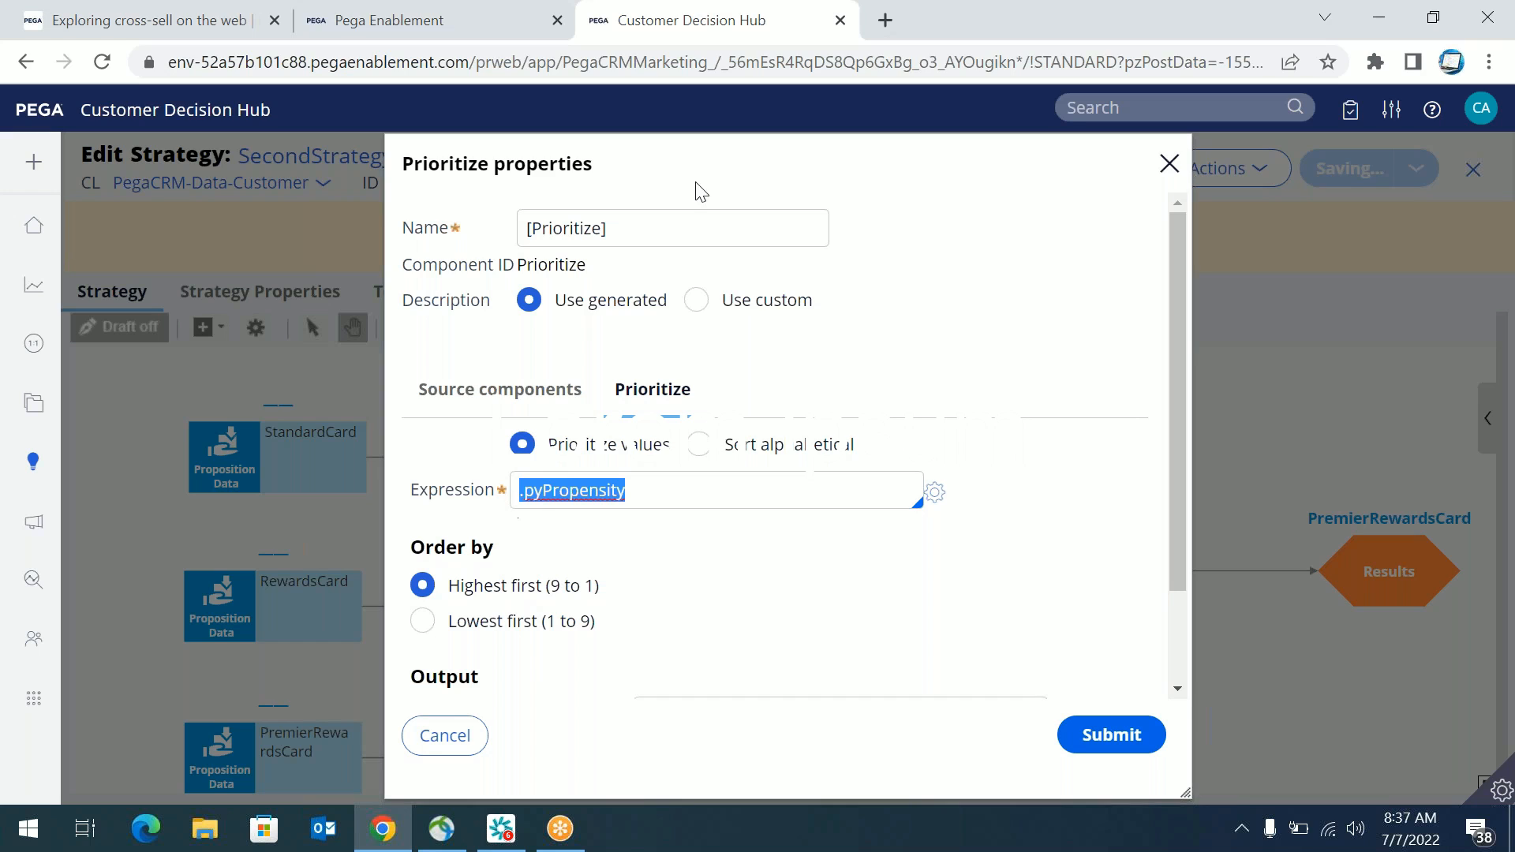
left_click(722, 183)
Step: Try extending the Prioritize expression to .pyPropensity && .TotalEMI, remove the addition, and submit the properties
left_click(672, 490)
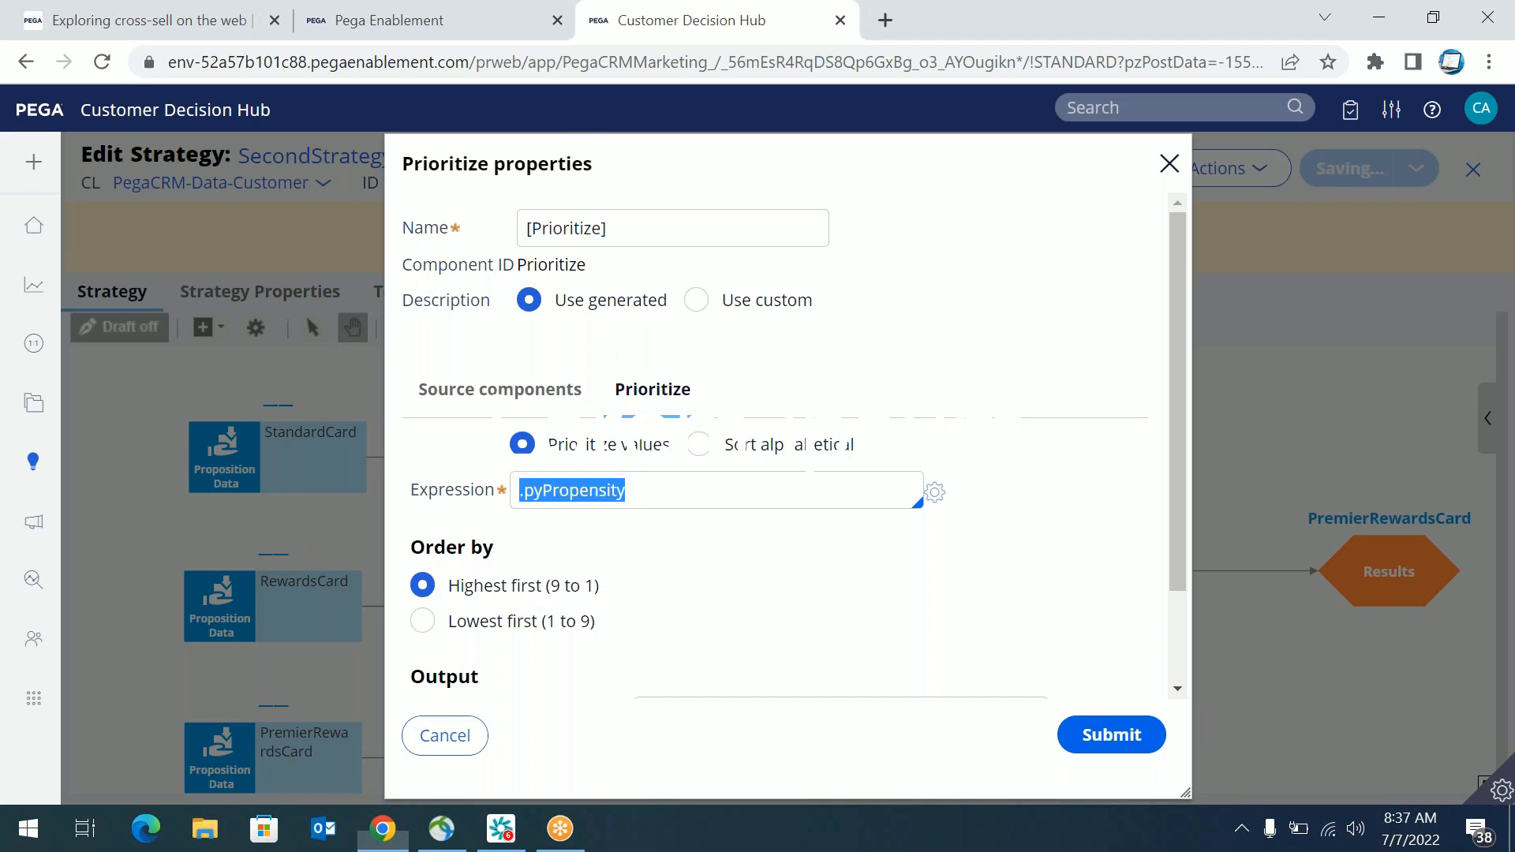
type("&&")
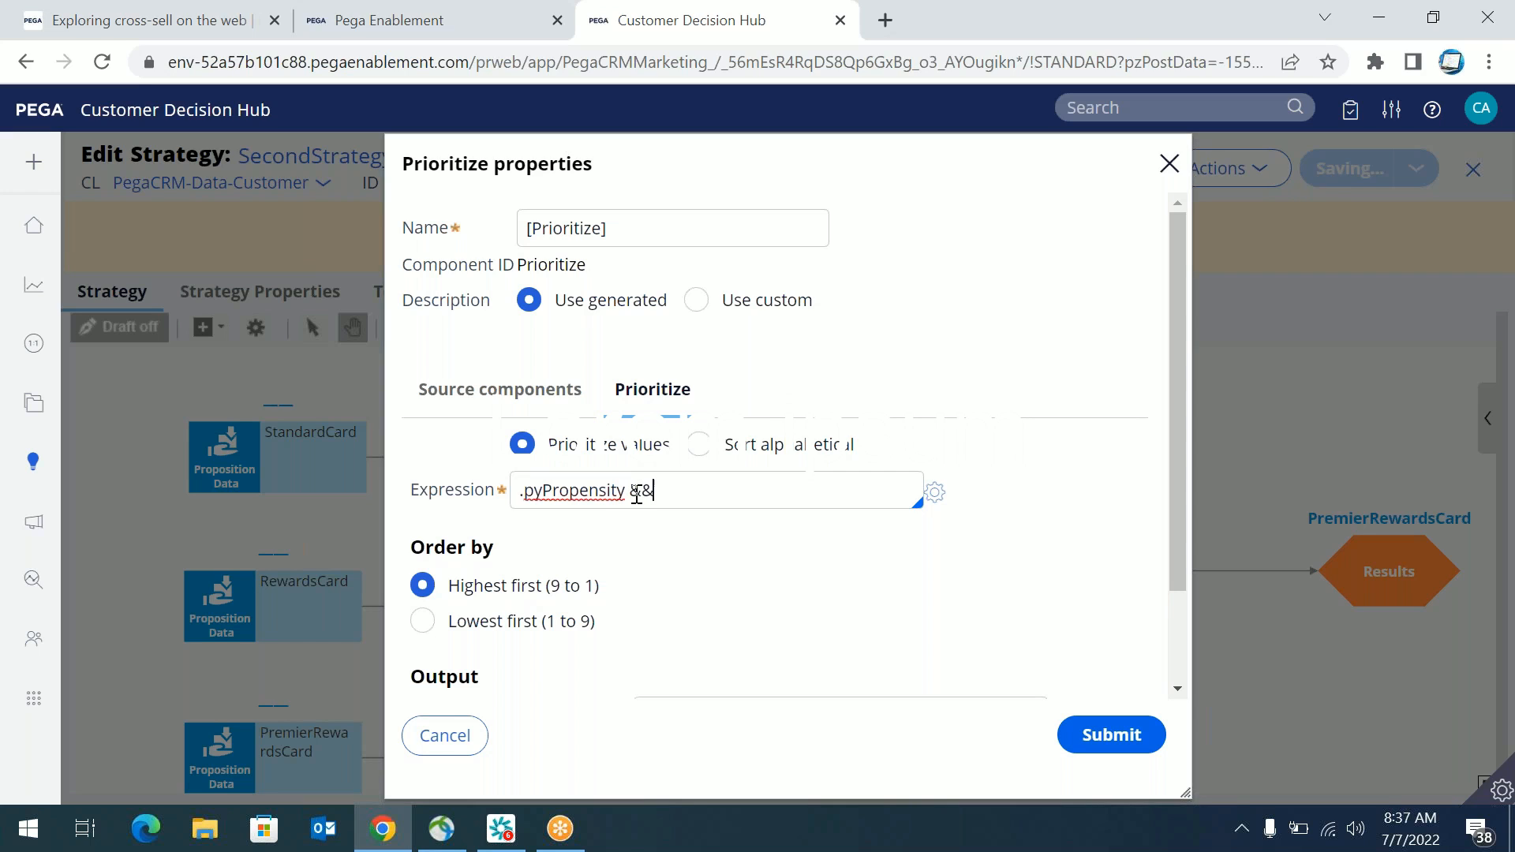
type(".")
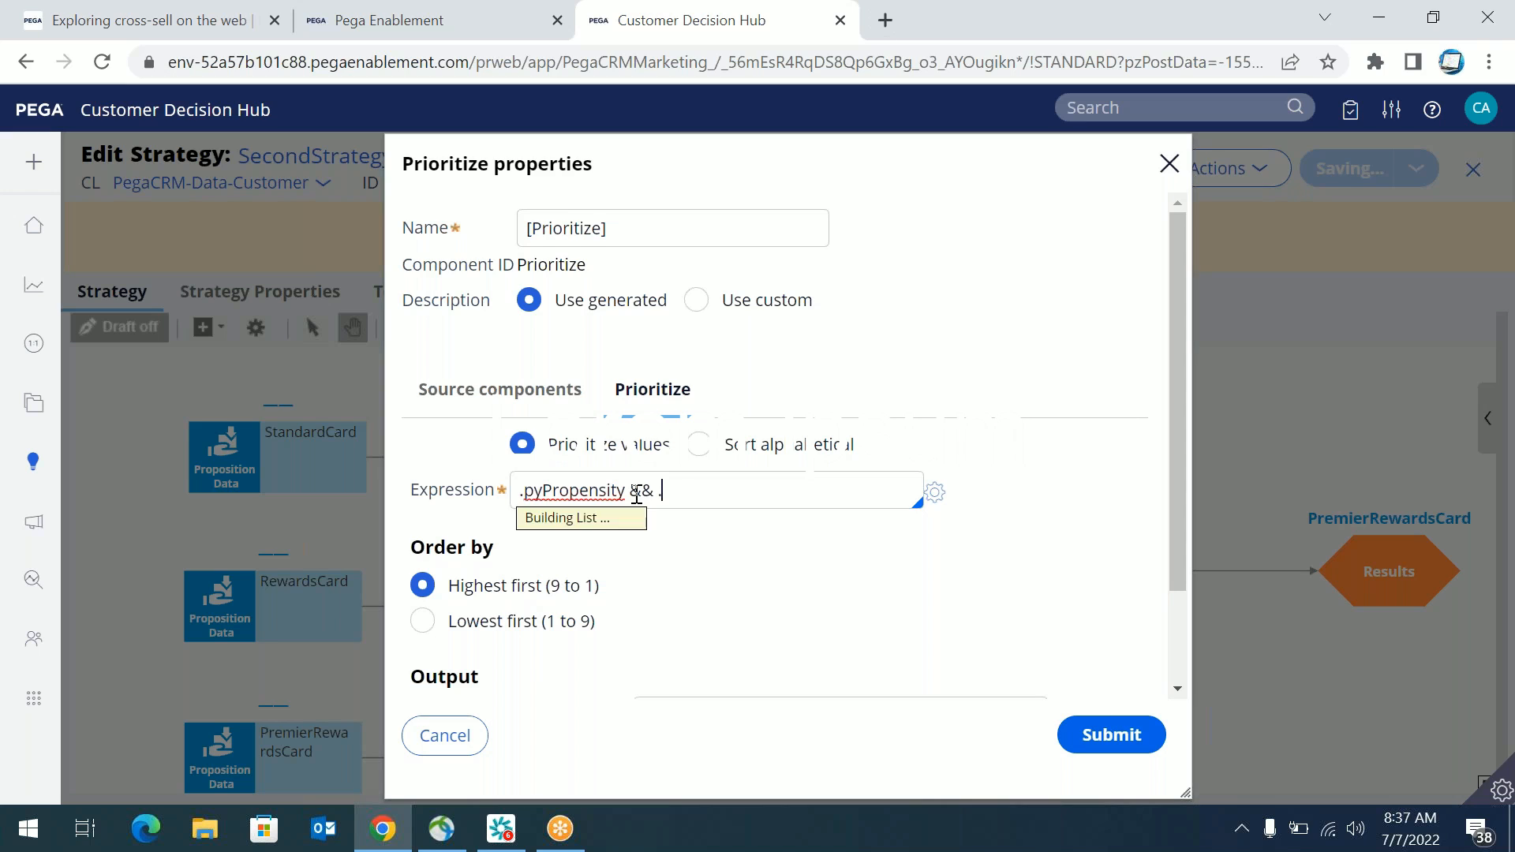
type("TotalEMI")
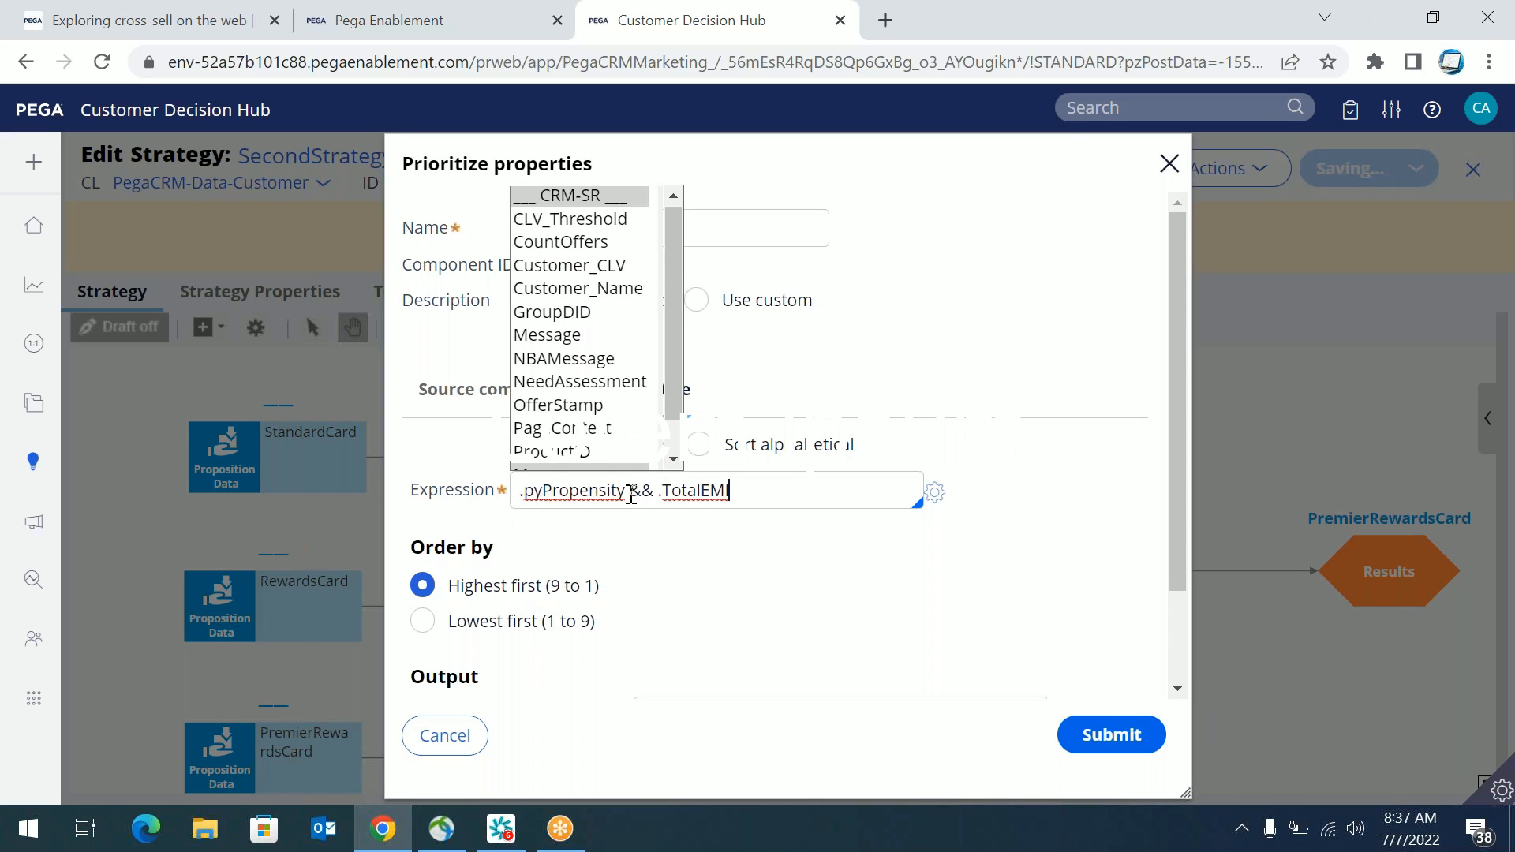
left_click_drag(630, 494, 769, 538)
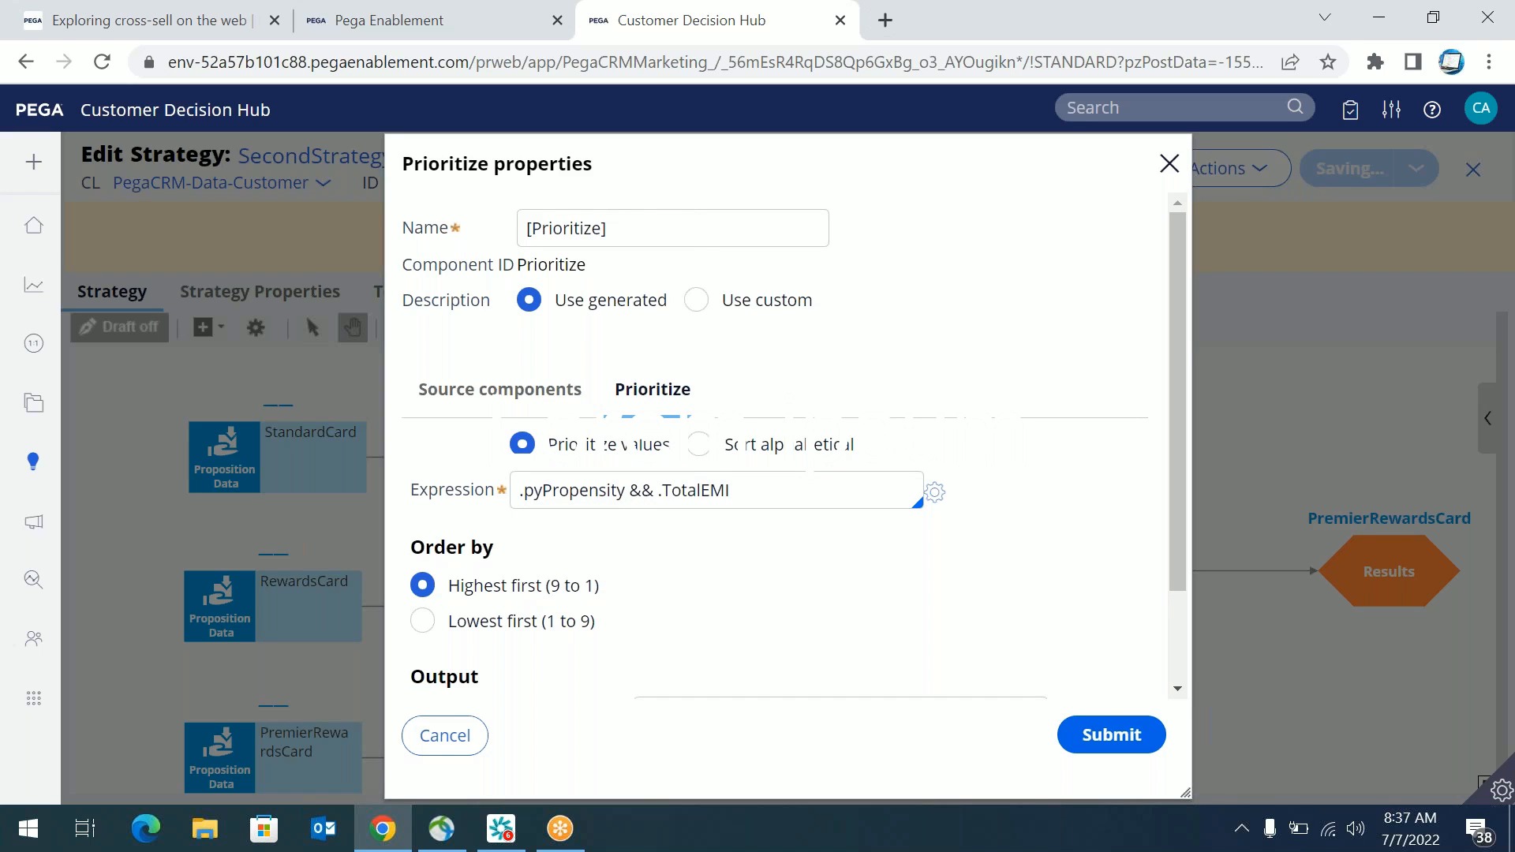
left_click_drag(629, 491, 725, 499)
key("BackSpace")
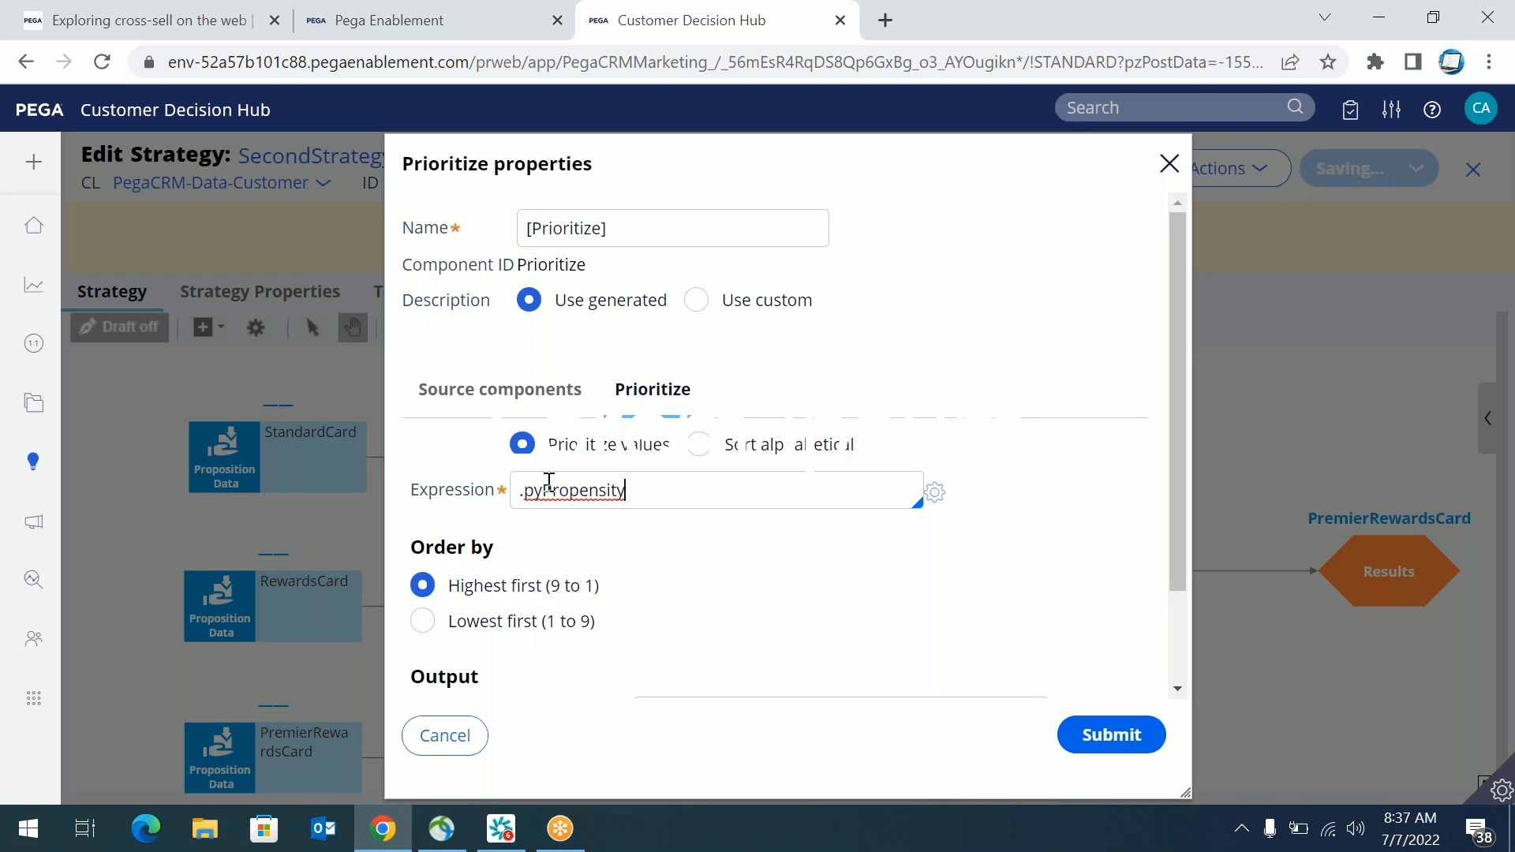
left_click(1072, 740)
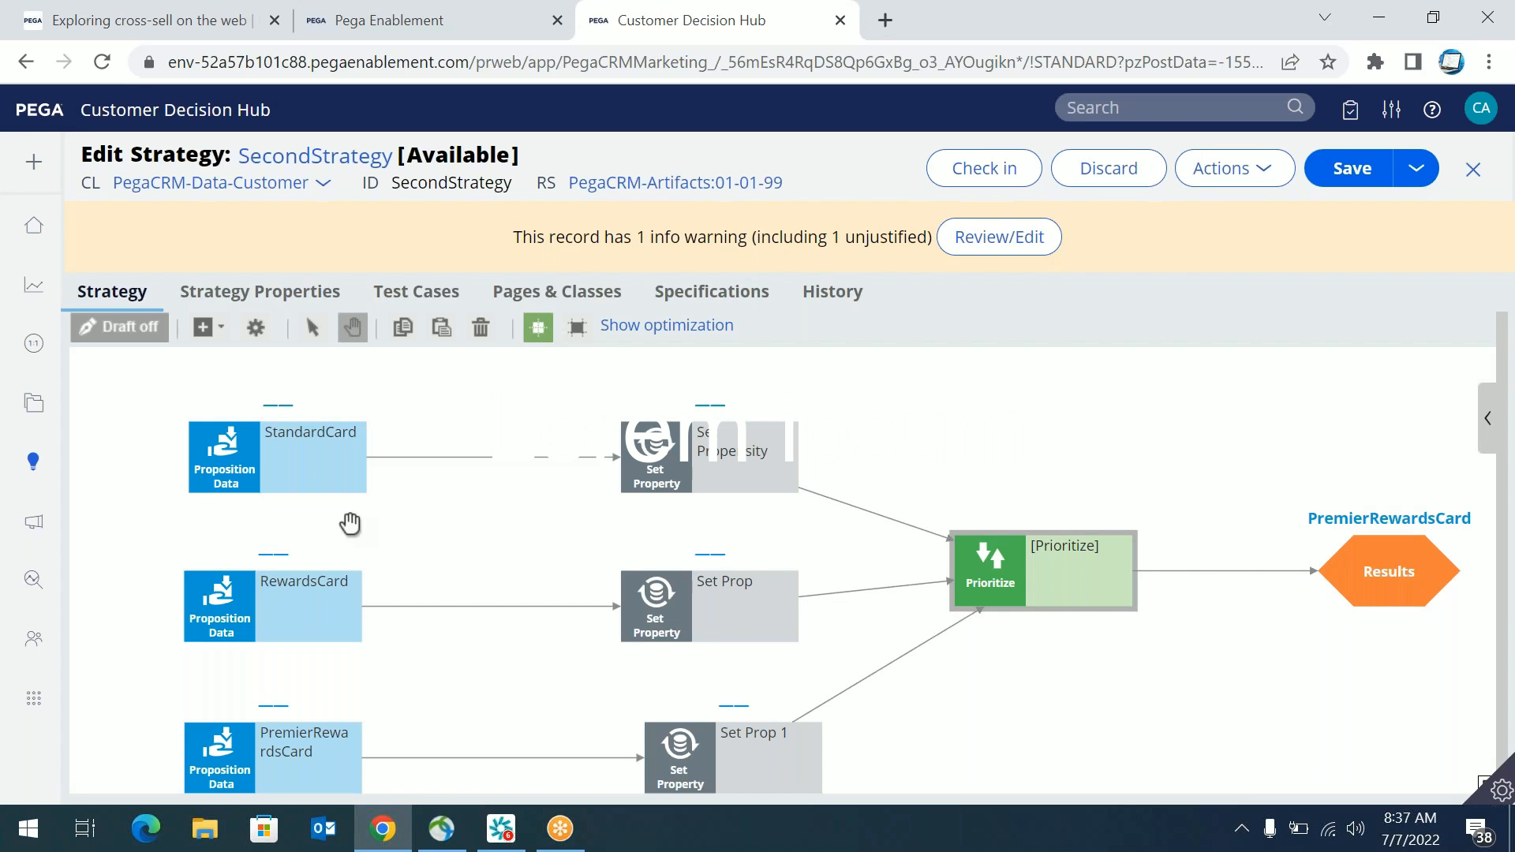
left_click(326, 483)
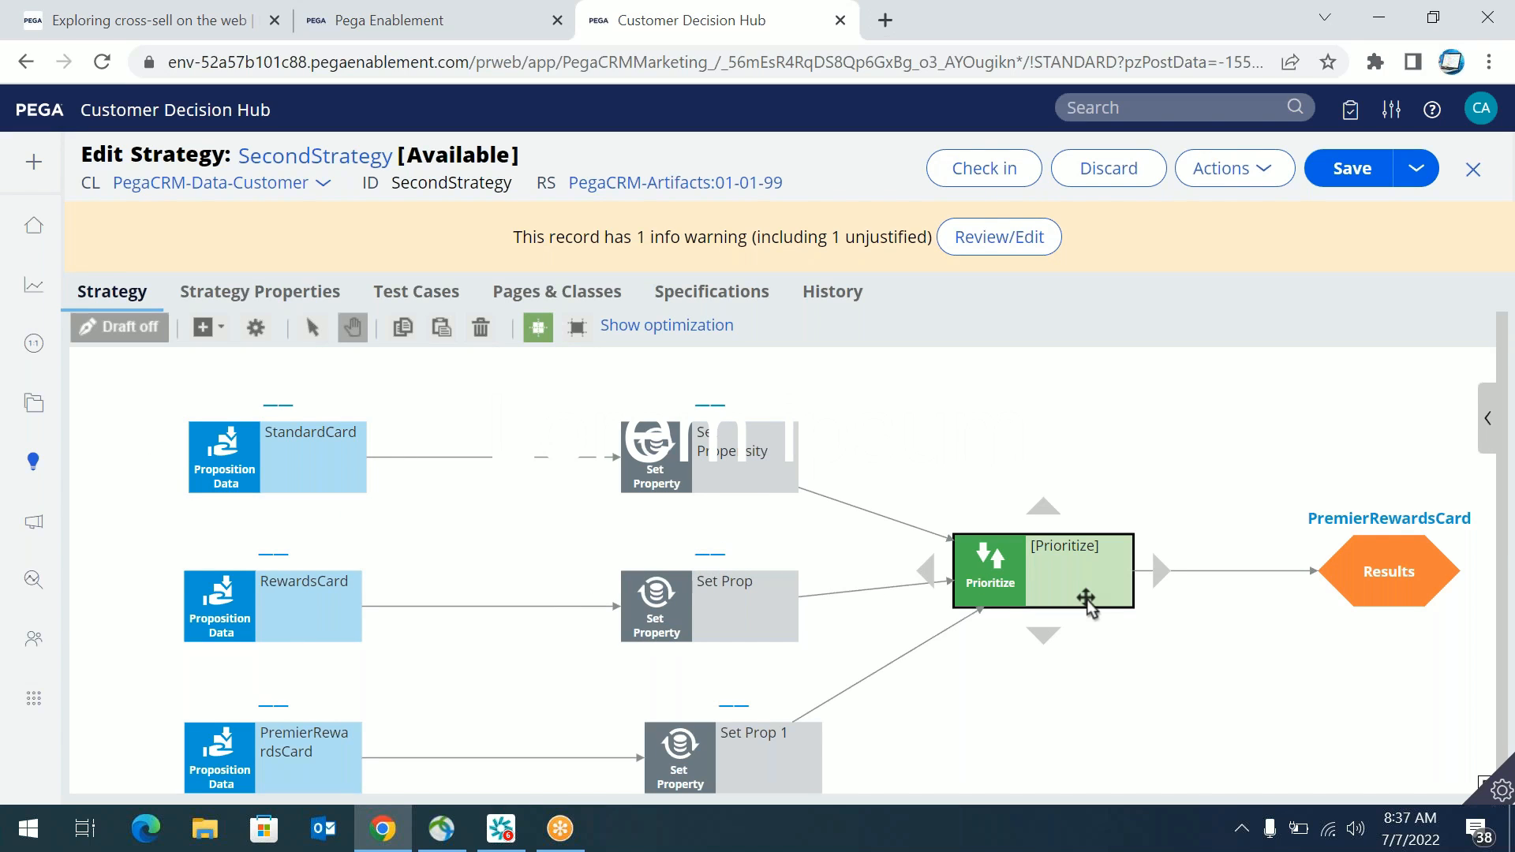
Step: Reopen the Prioritize component's properties, submit them again, and save the strategy
left_click(1086, 601)
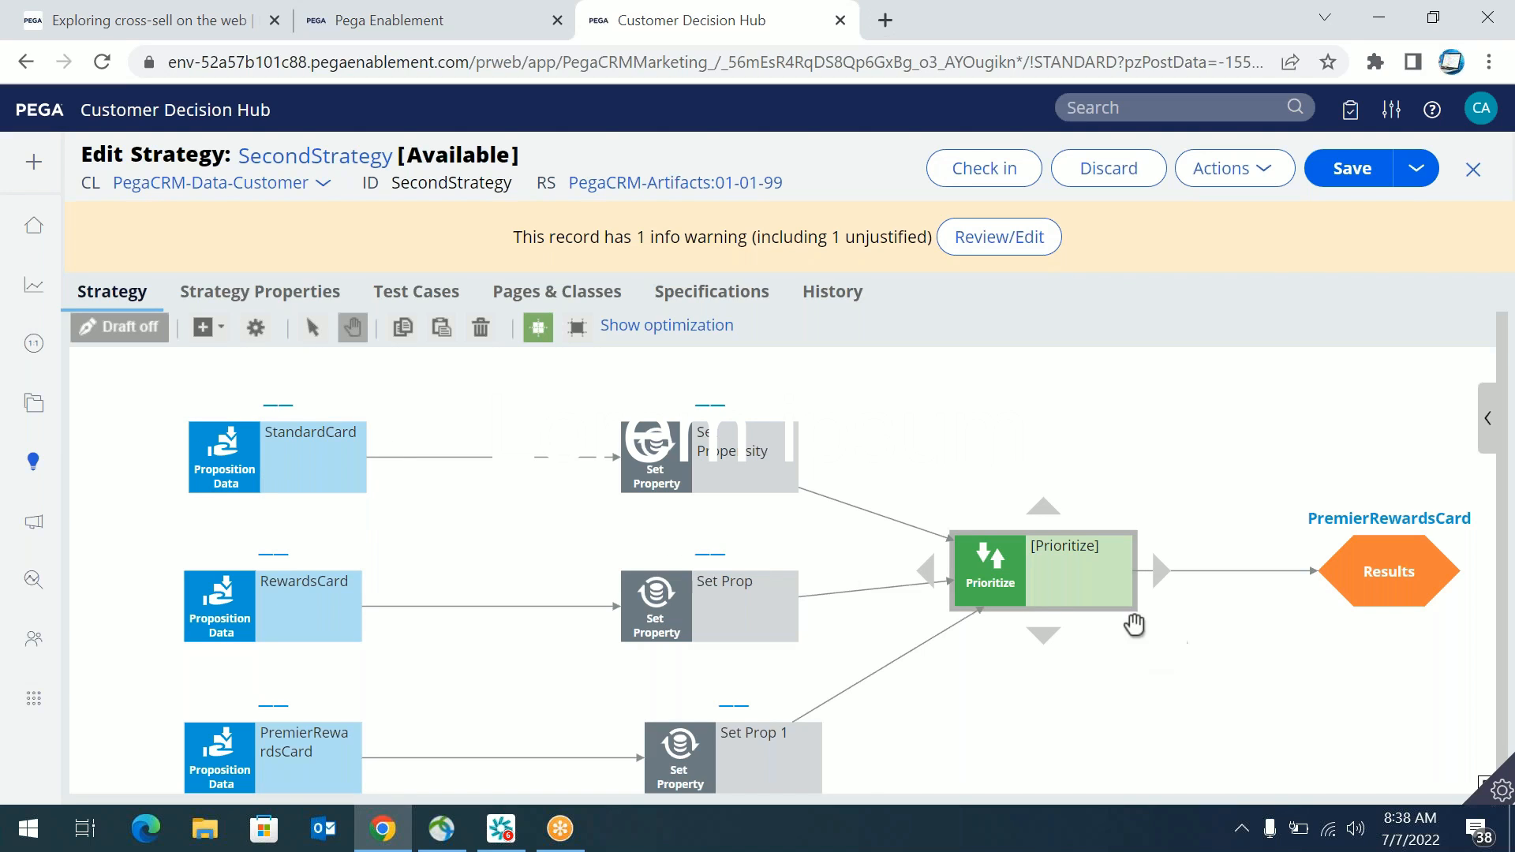
left_click(1128, 604)
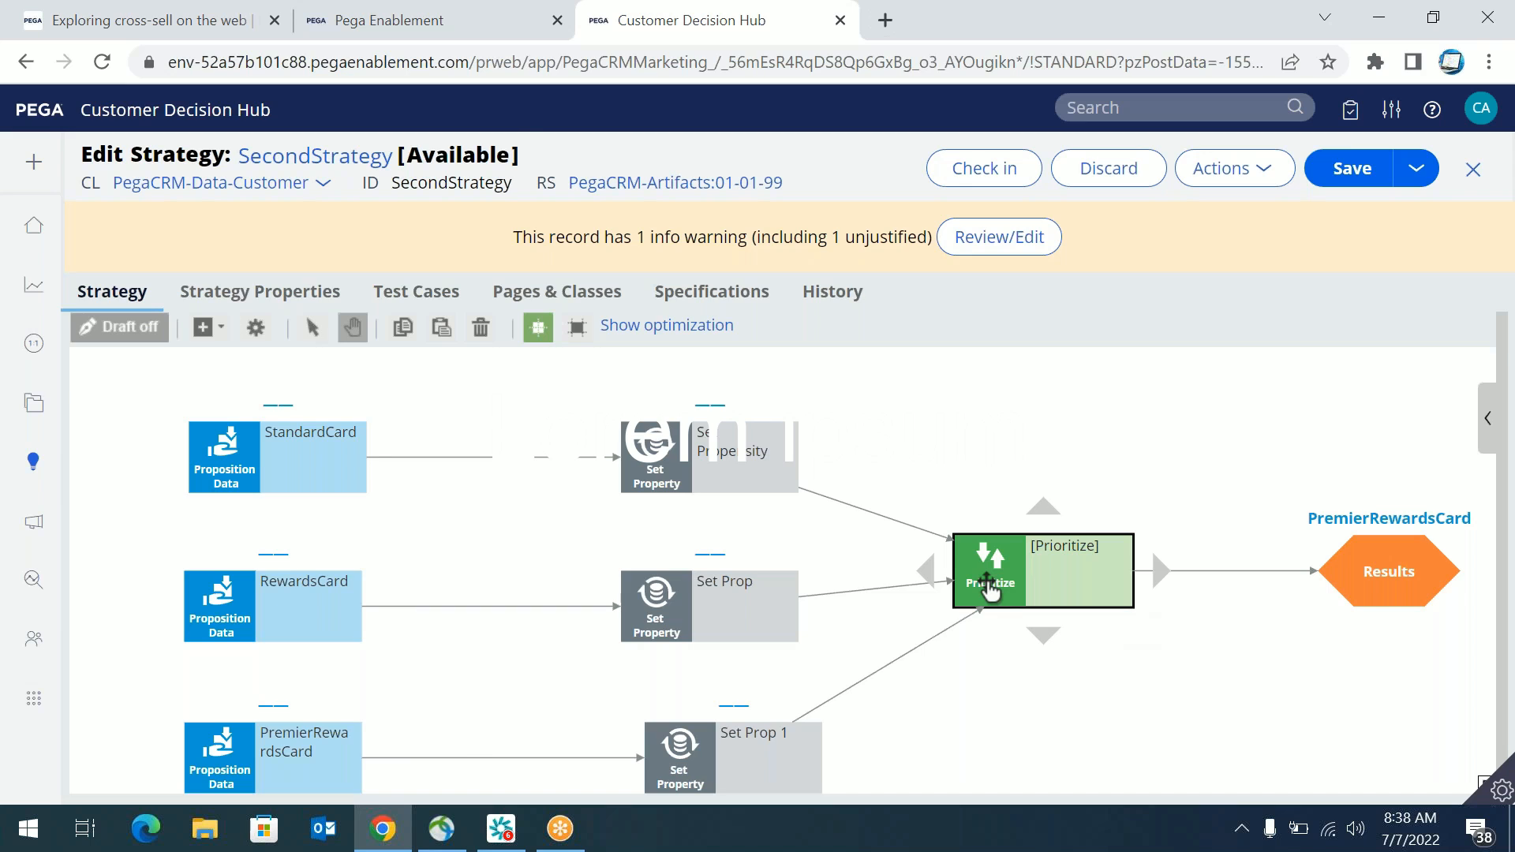
double_click(989, 588)
left_click(619, 491)
left_click(1097, 737)
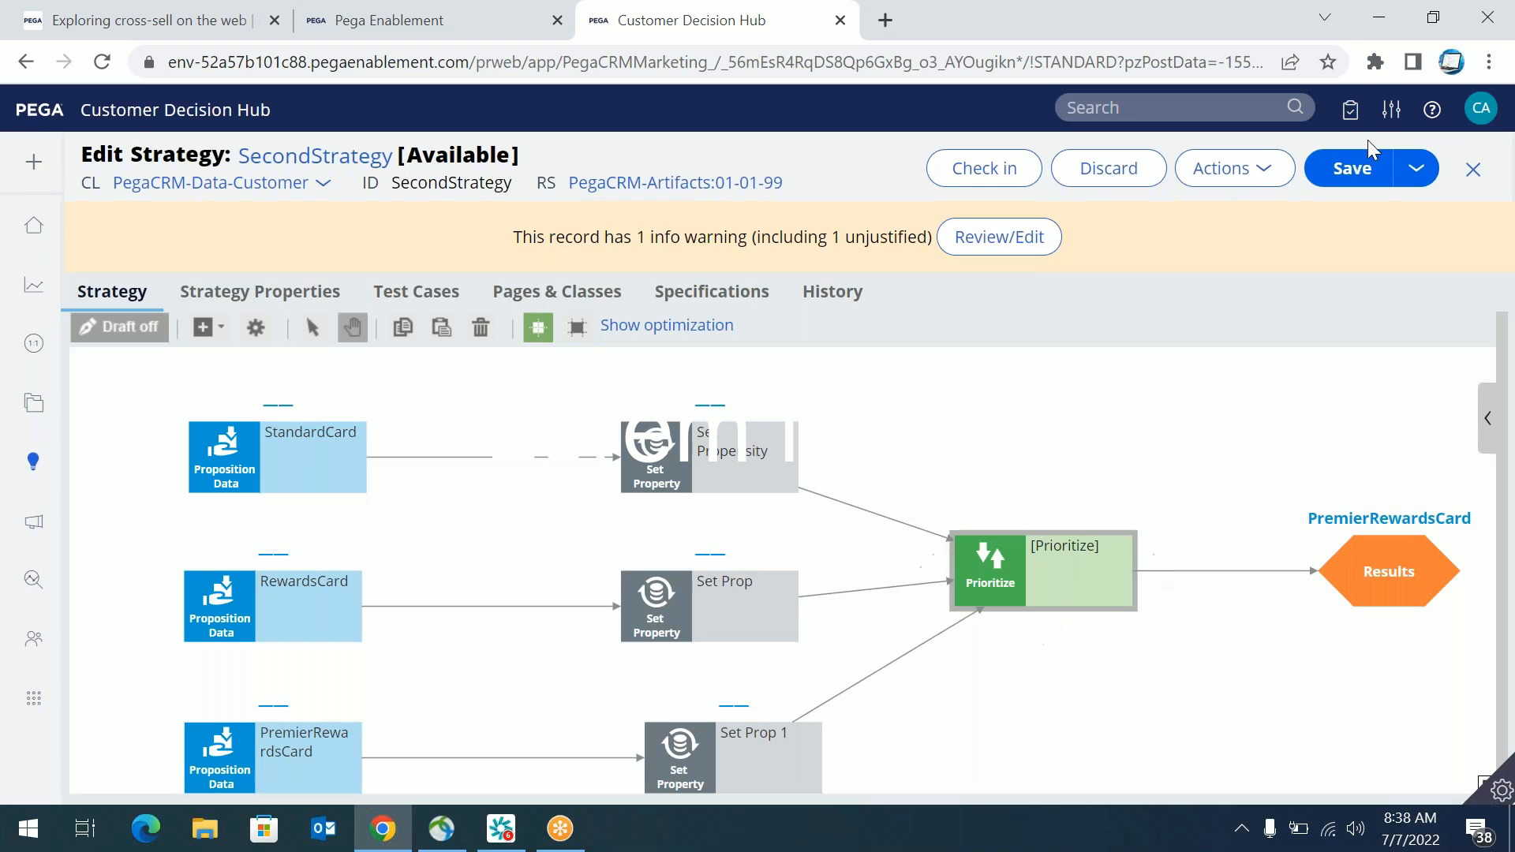
left_click(1361, 169)
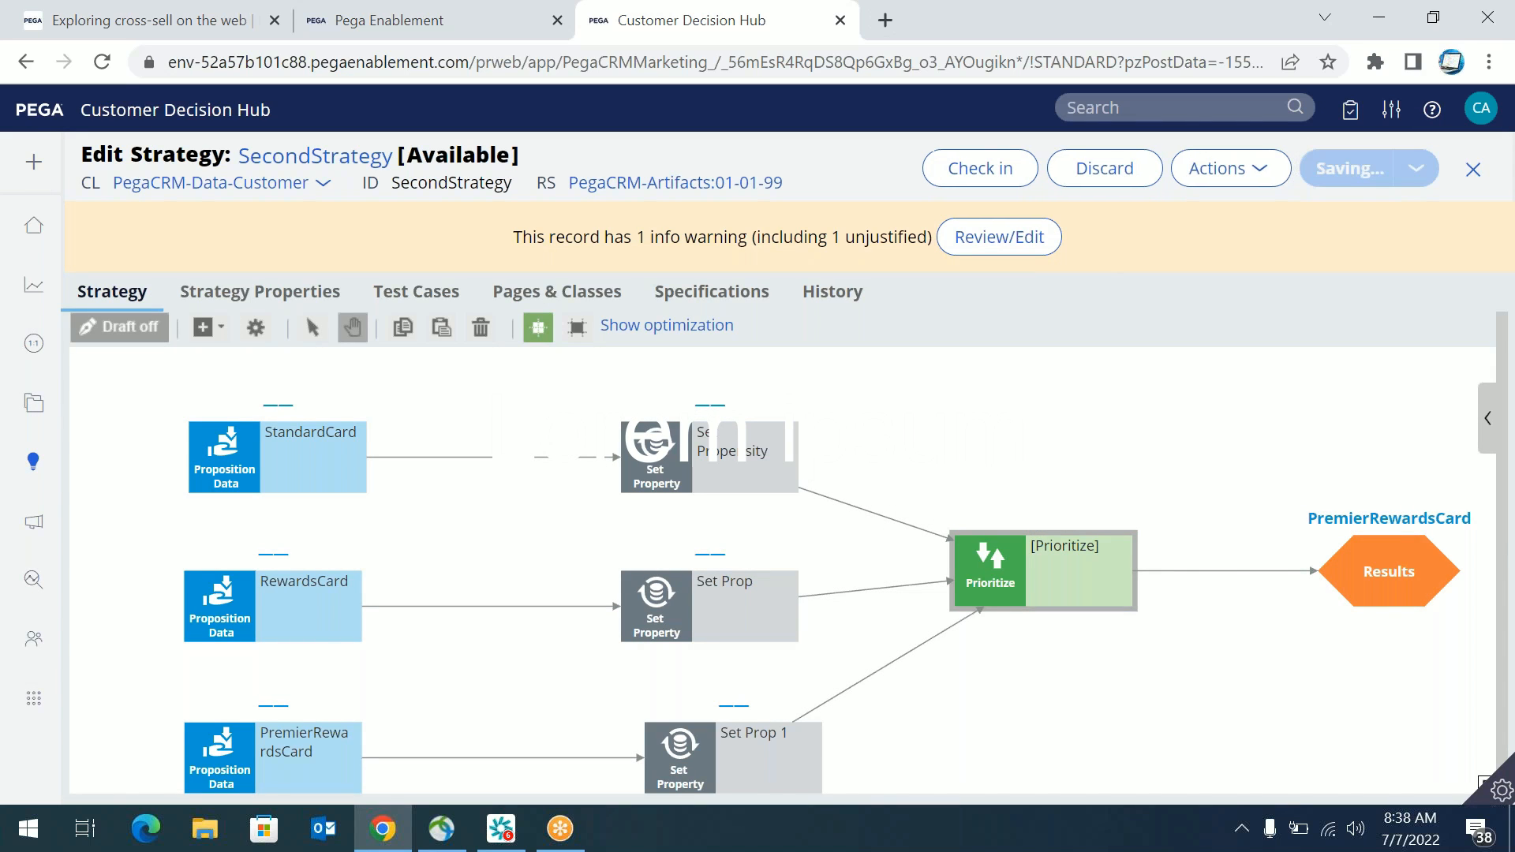
Step: Run the strategy's single-case test and examine the proposition name and propensity on the first results page
left_click(1494, 422)
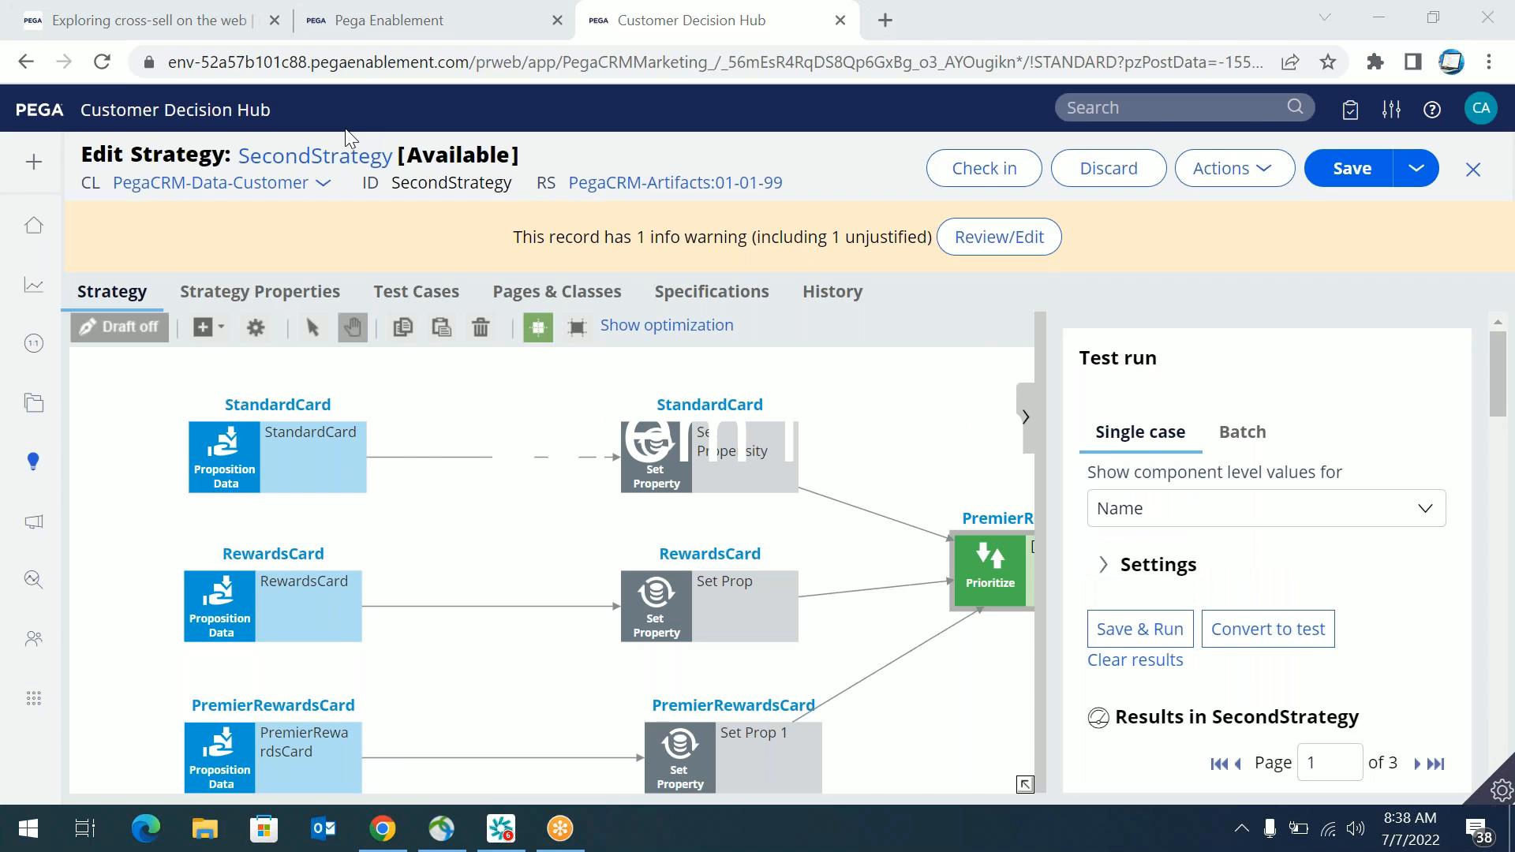
left_click_drag(1500, 387, 1500, 440)
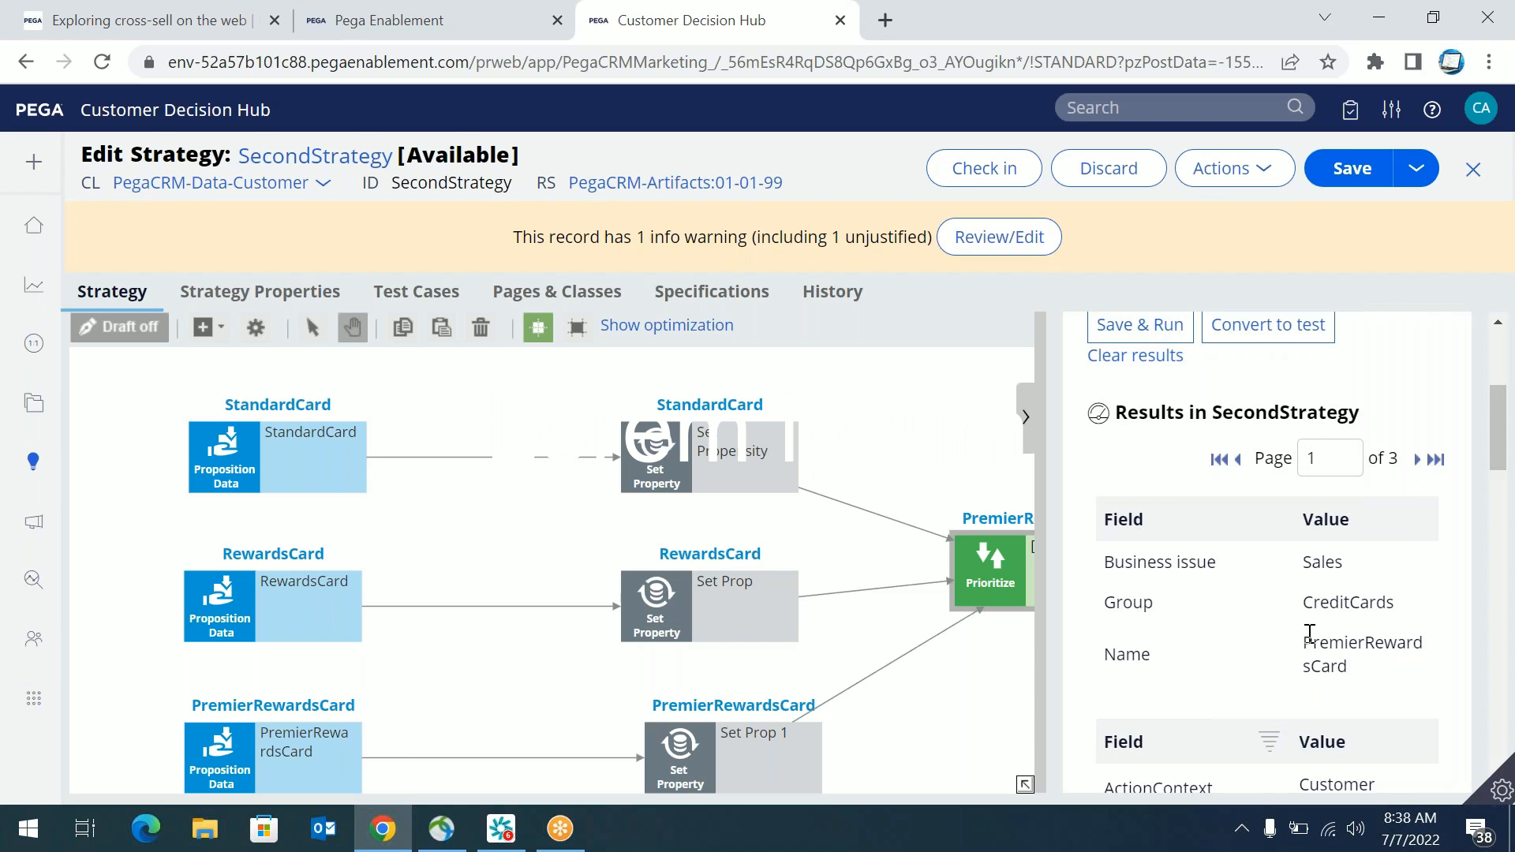
left_click_drag(1311, 645, 1337, 668)
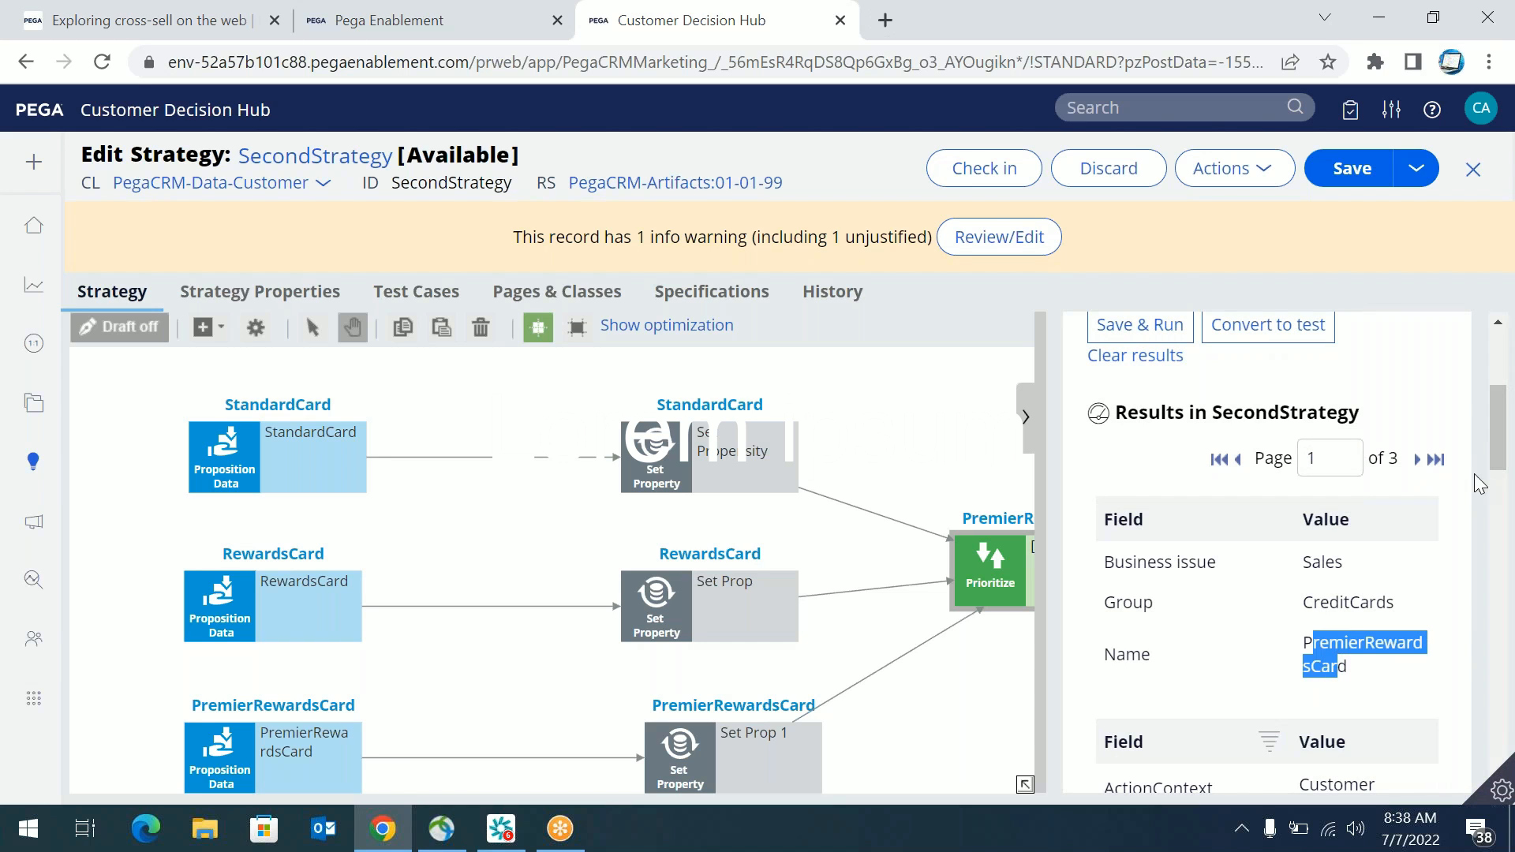
left_click_drag(1495, 457, 1486, 670)
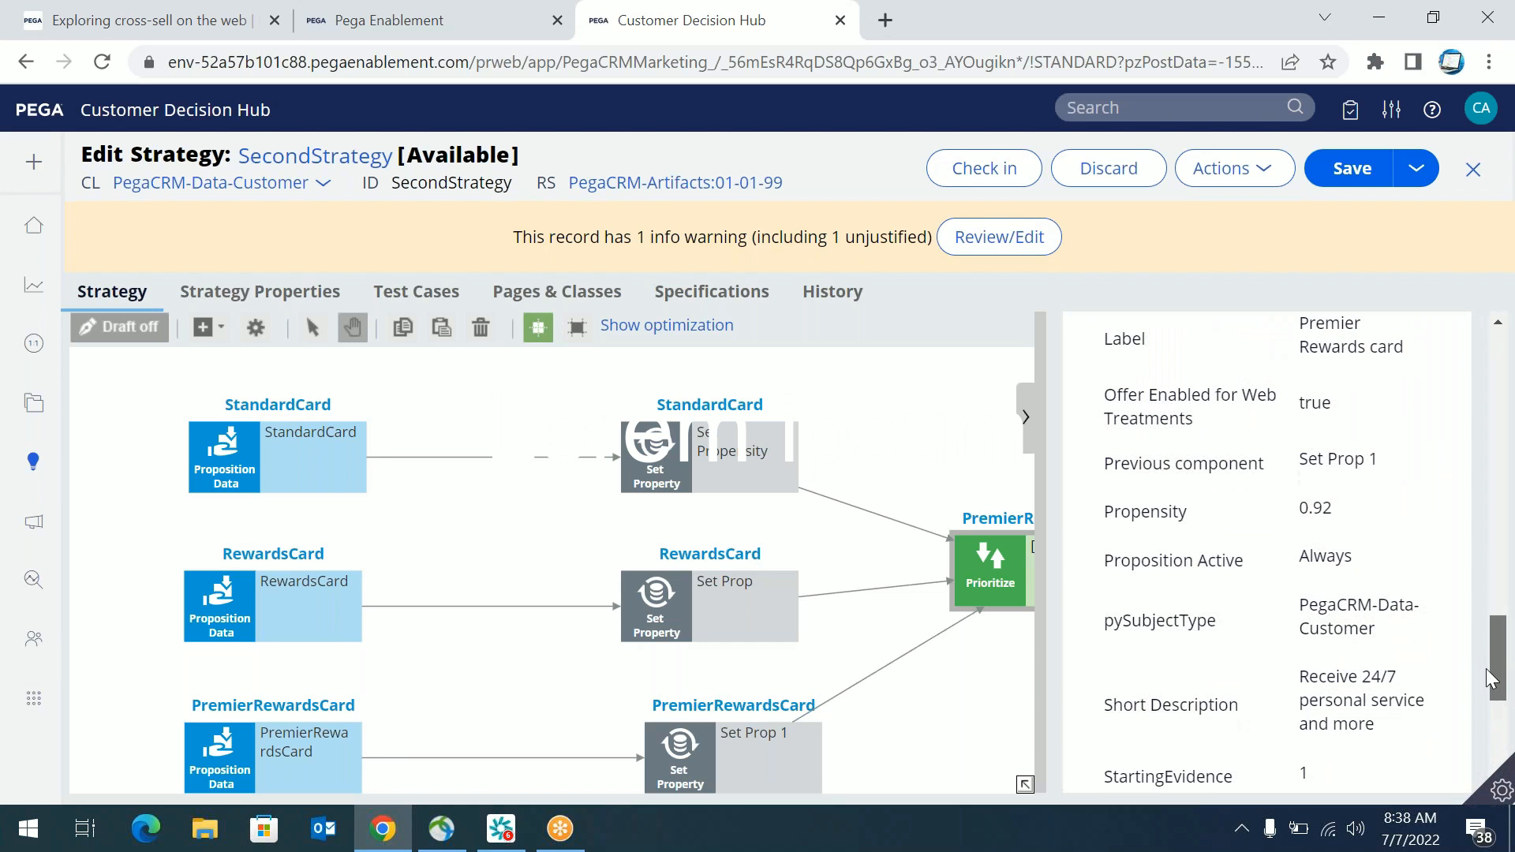
double_click(1320, 508)
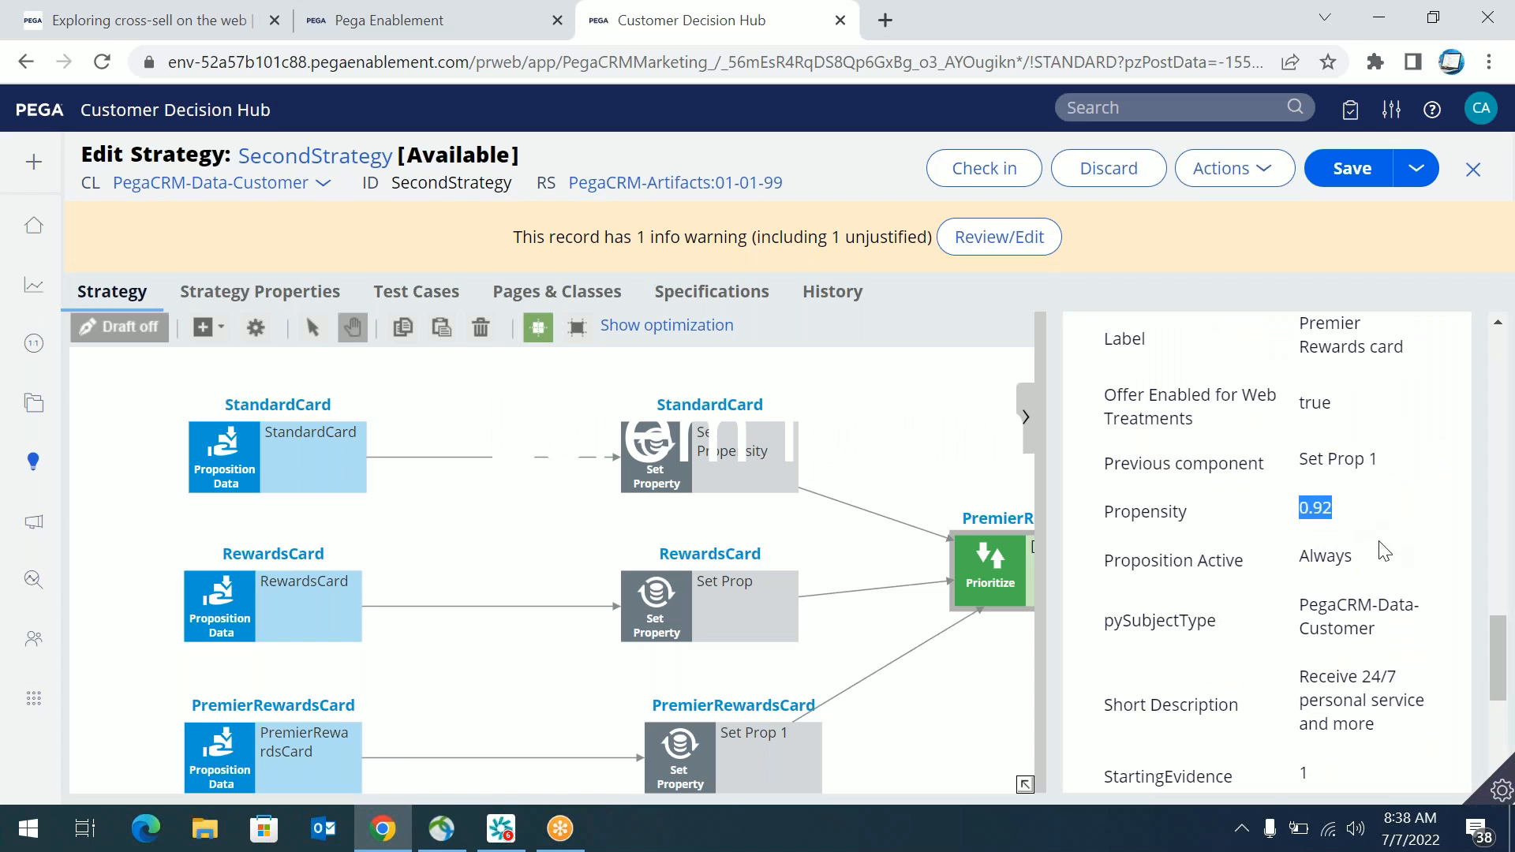
left_click_drag(1500, 675, 1497, 450)
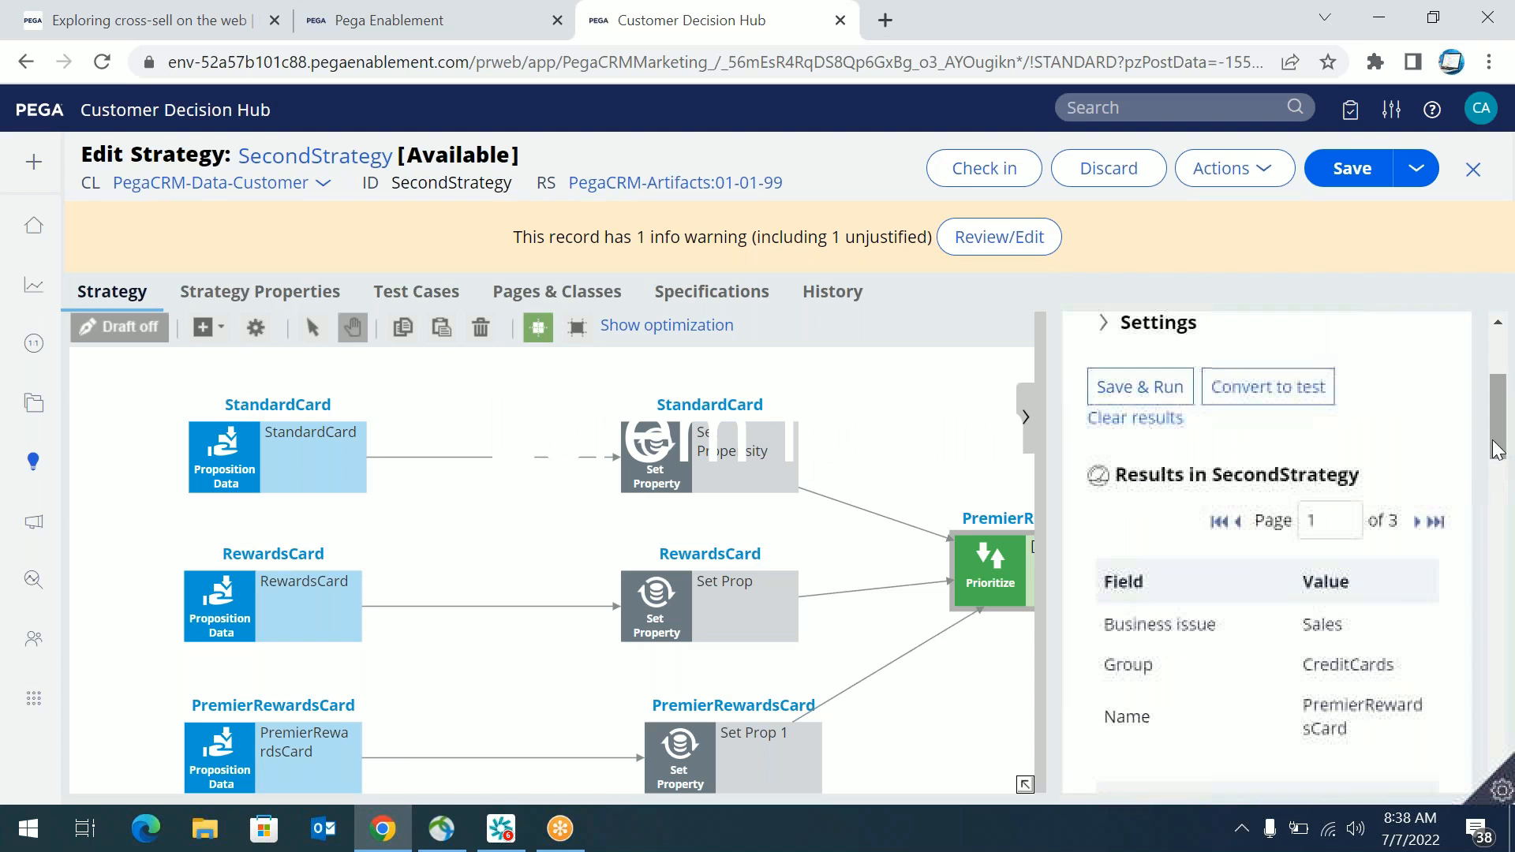
Step: Examine the proposition name and propensity on results pages 2 and 3, and collapse the test run panel
left_click(1419, 522)
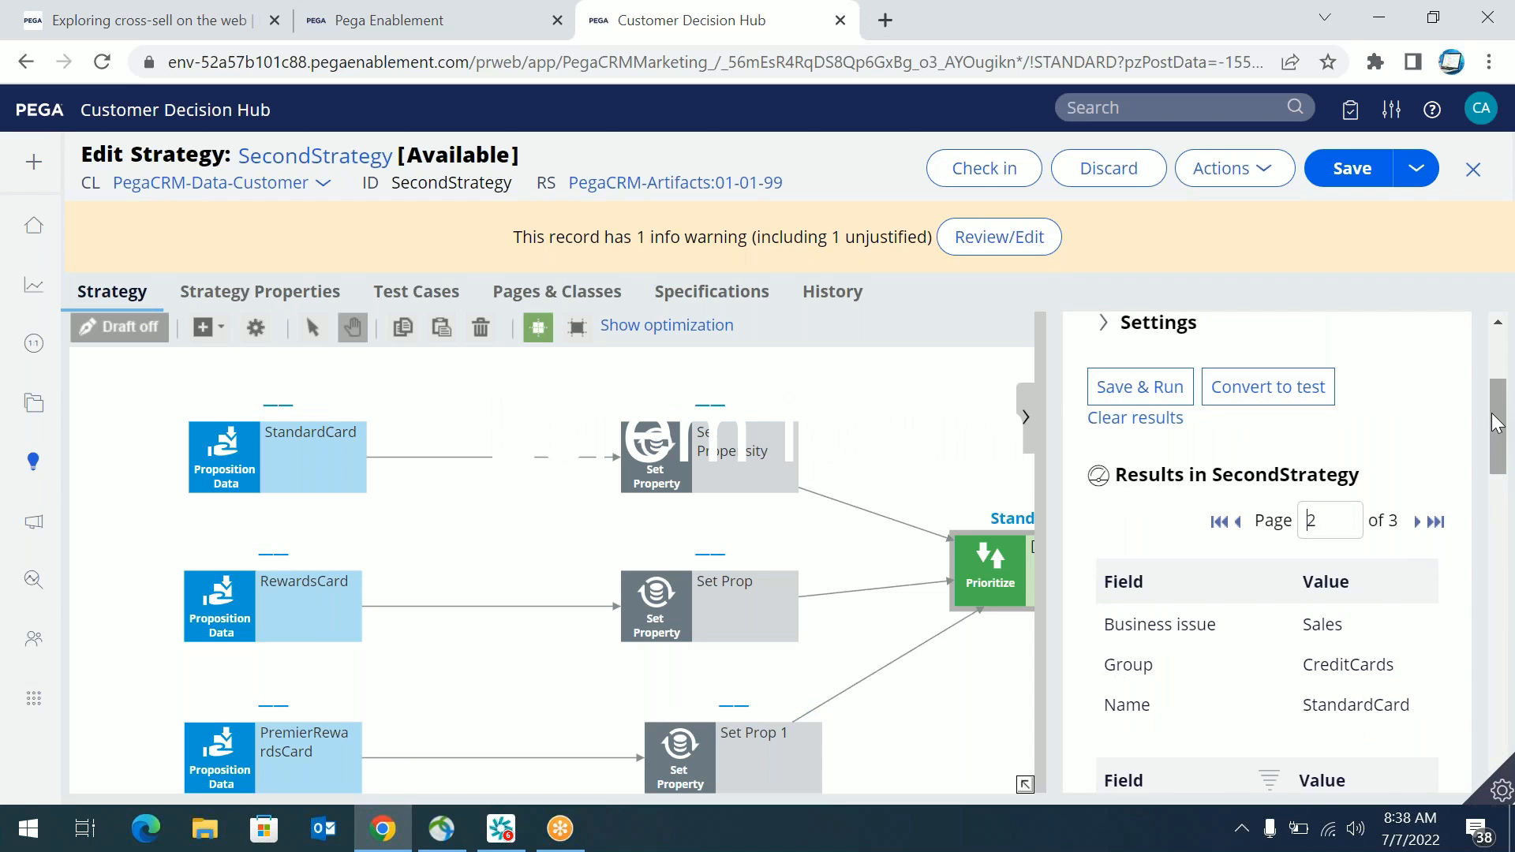
scroll(1473, 593, "down", 8)
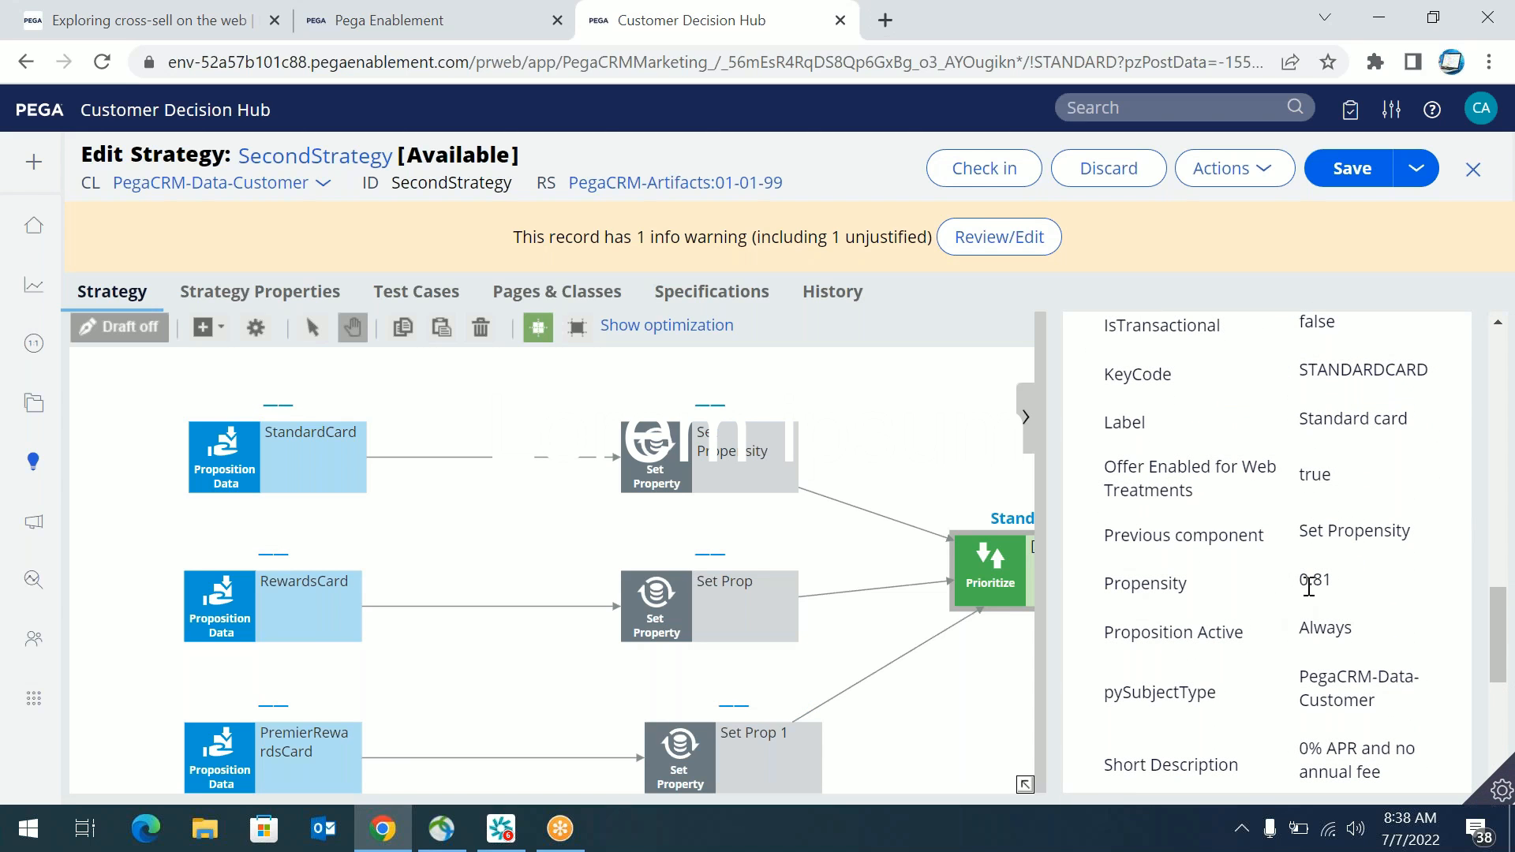
left_click_drag(1498, 638, 1498, 447)
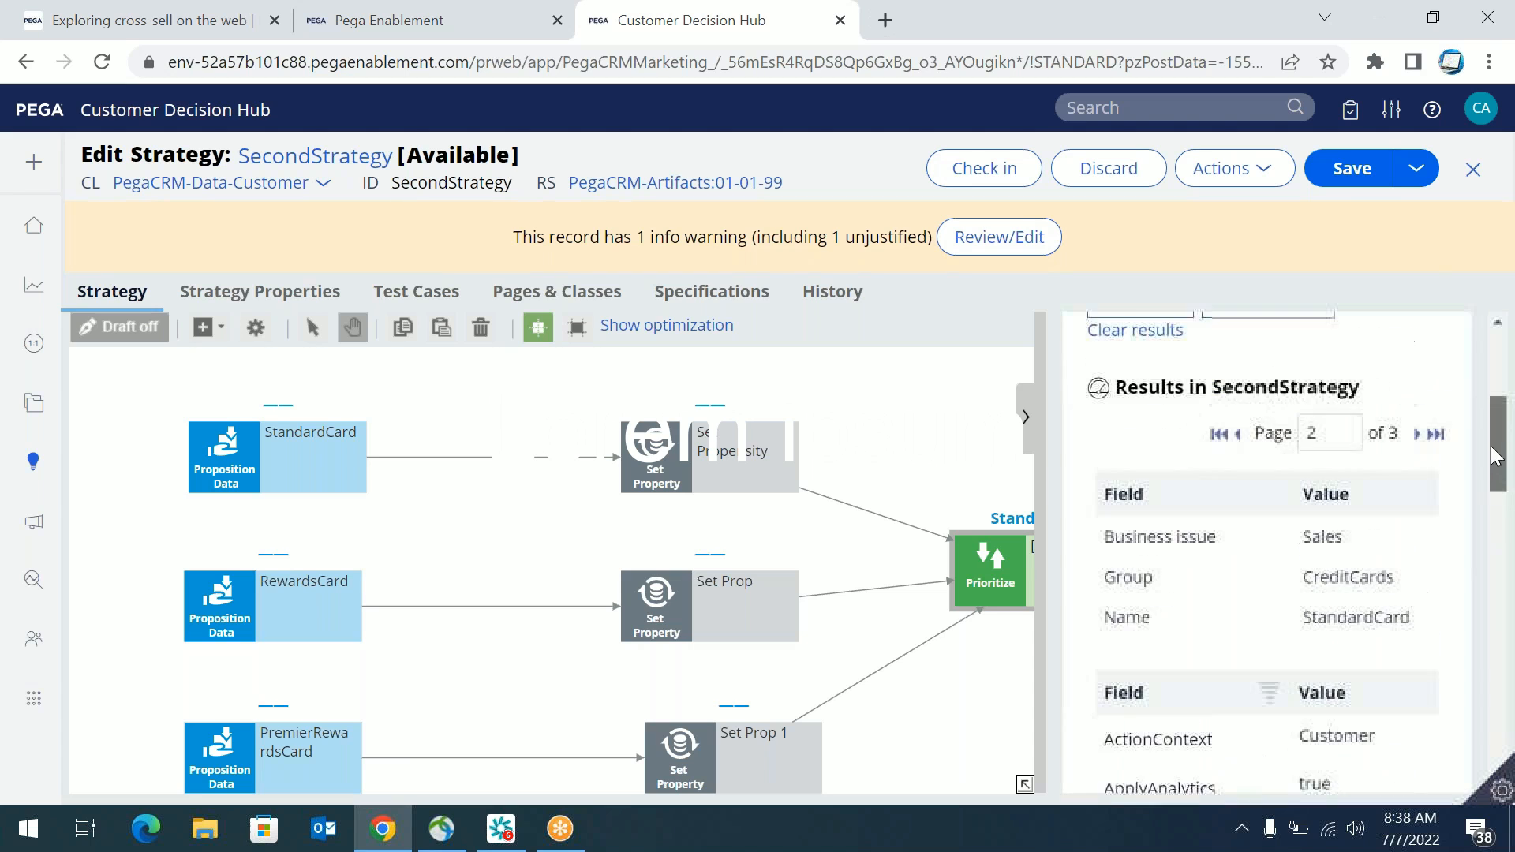
left_click(1419, 435)
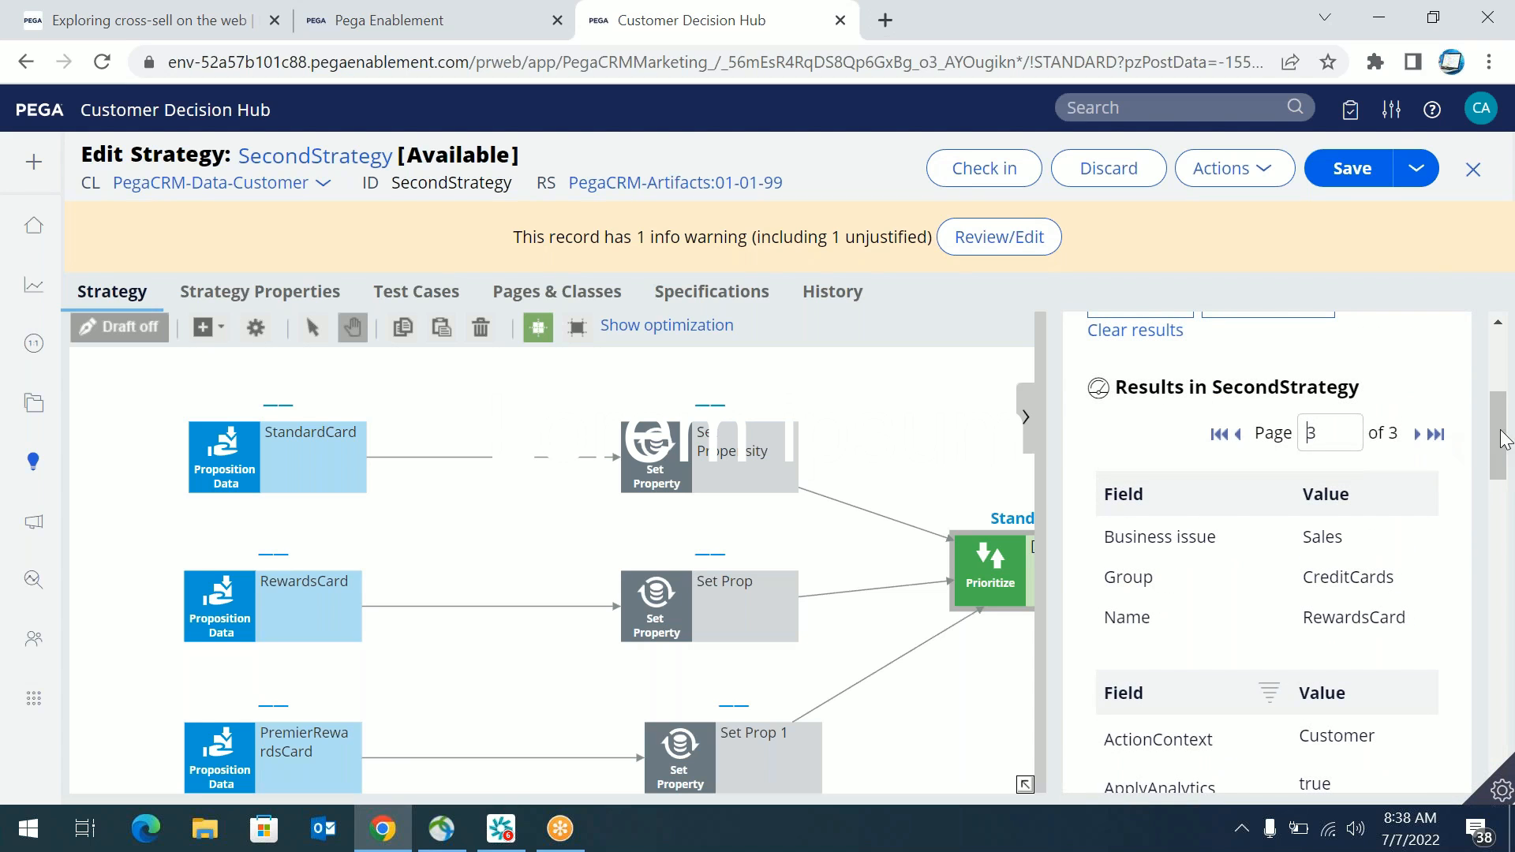
left_click_drag(1500, 446, 1479, 646)
left_click_drag(1274, 575, 1344, 580)
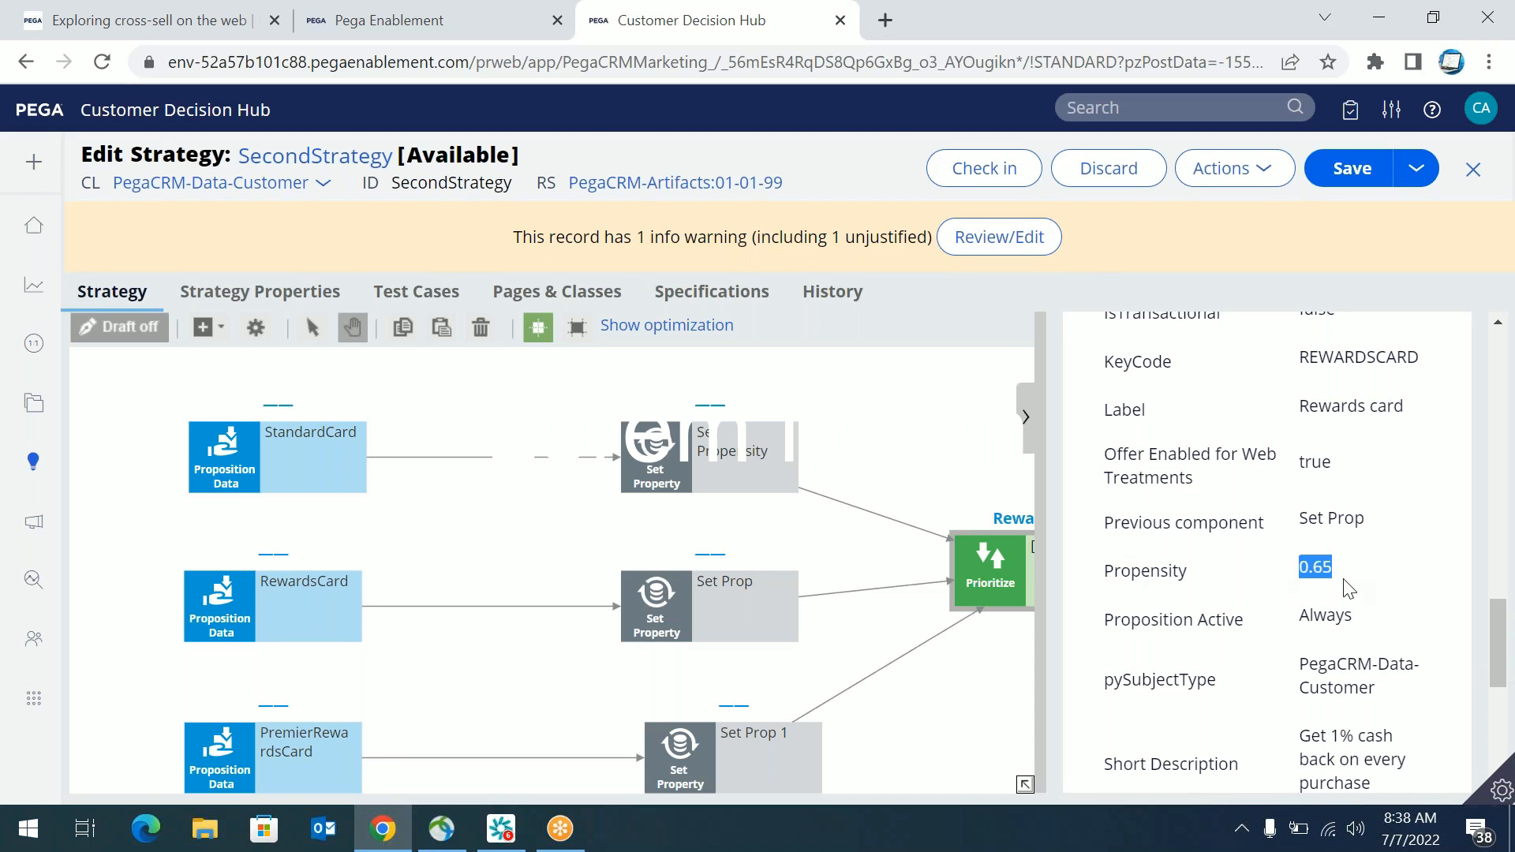
left_click(1038, 441)
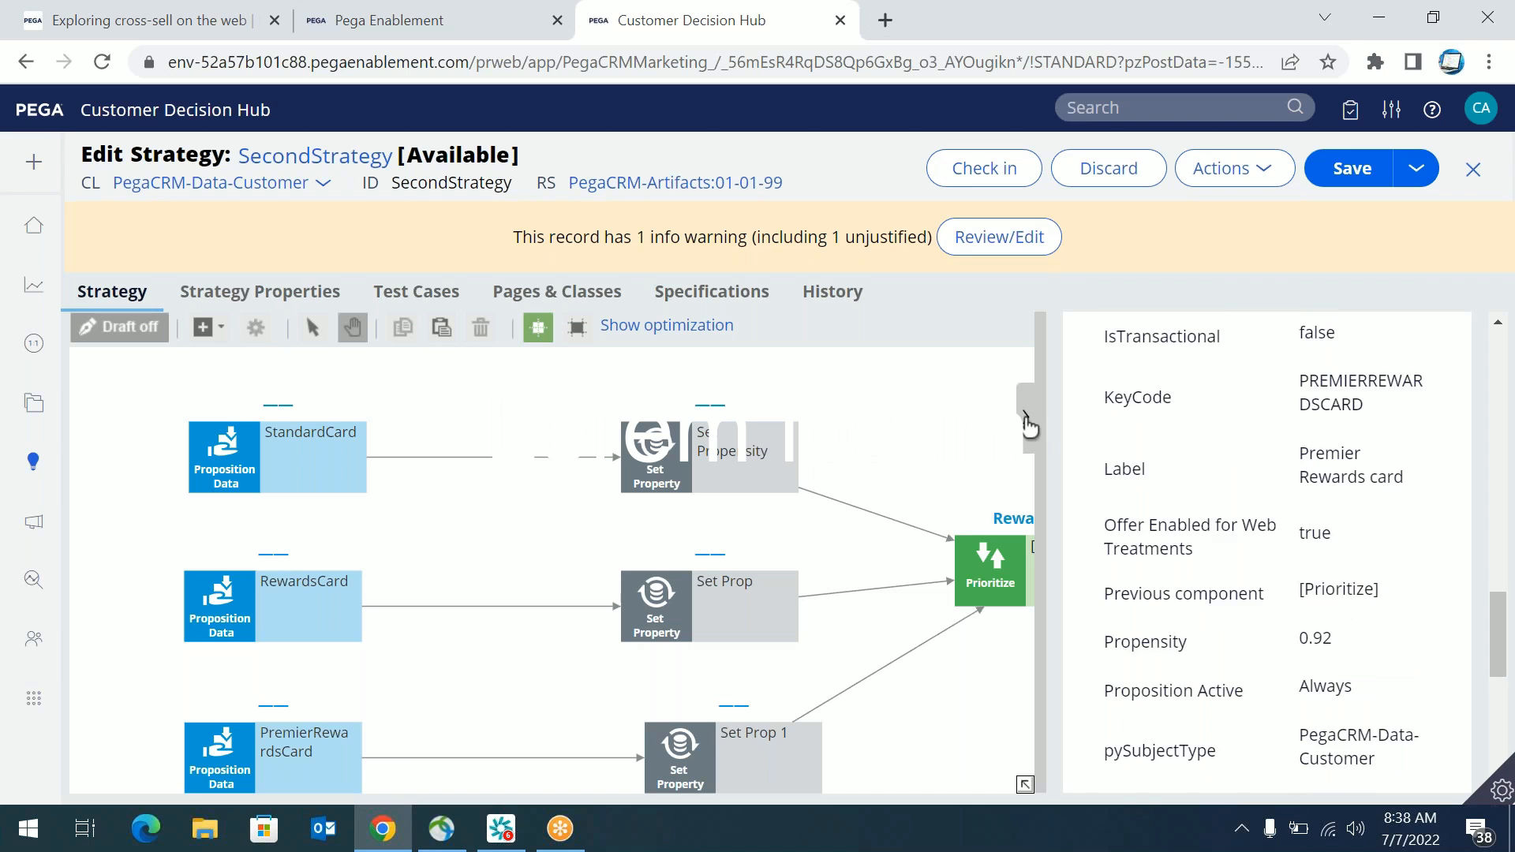
left_click(1028, 421)
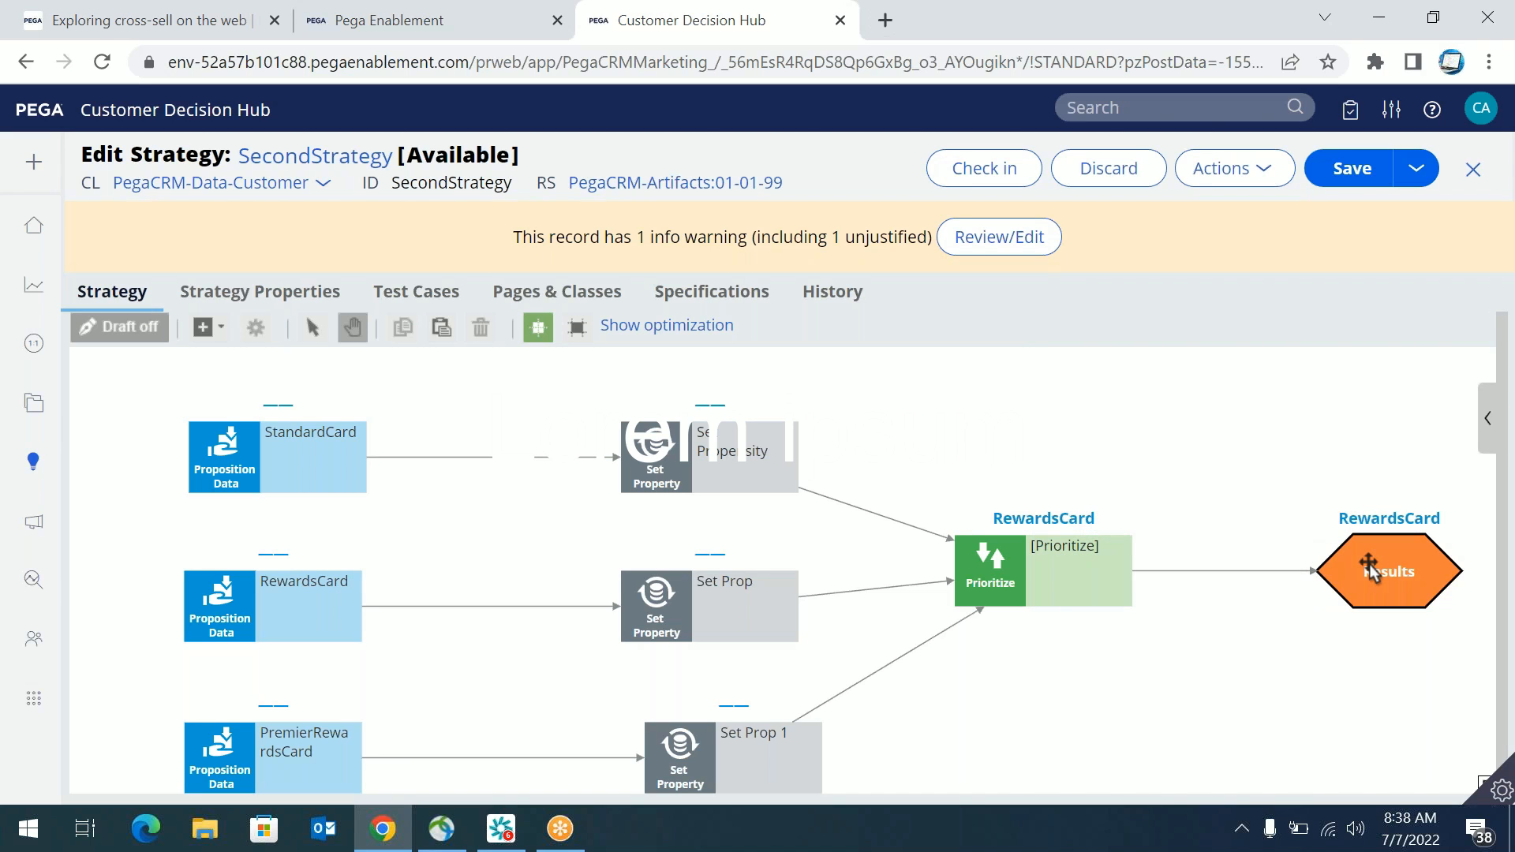
Step: Open the Prioritize component's properties and review its expression, order and Top output count
left_click(1040, 583)
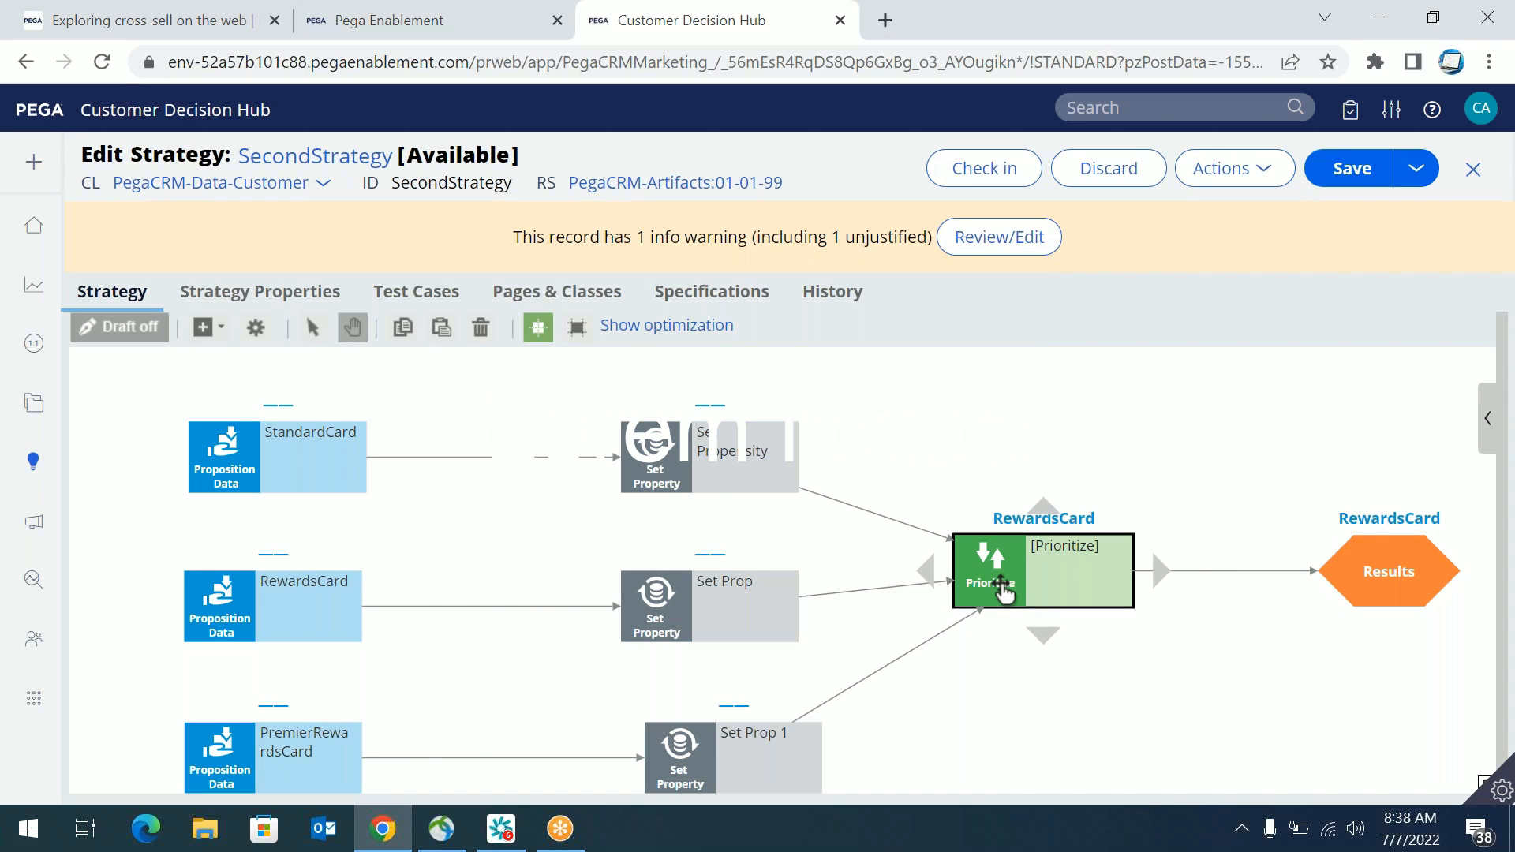
double_click(1003, 588)
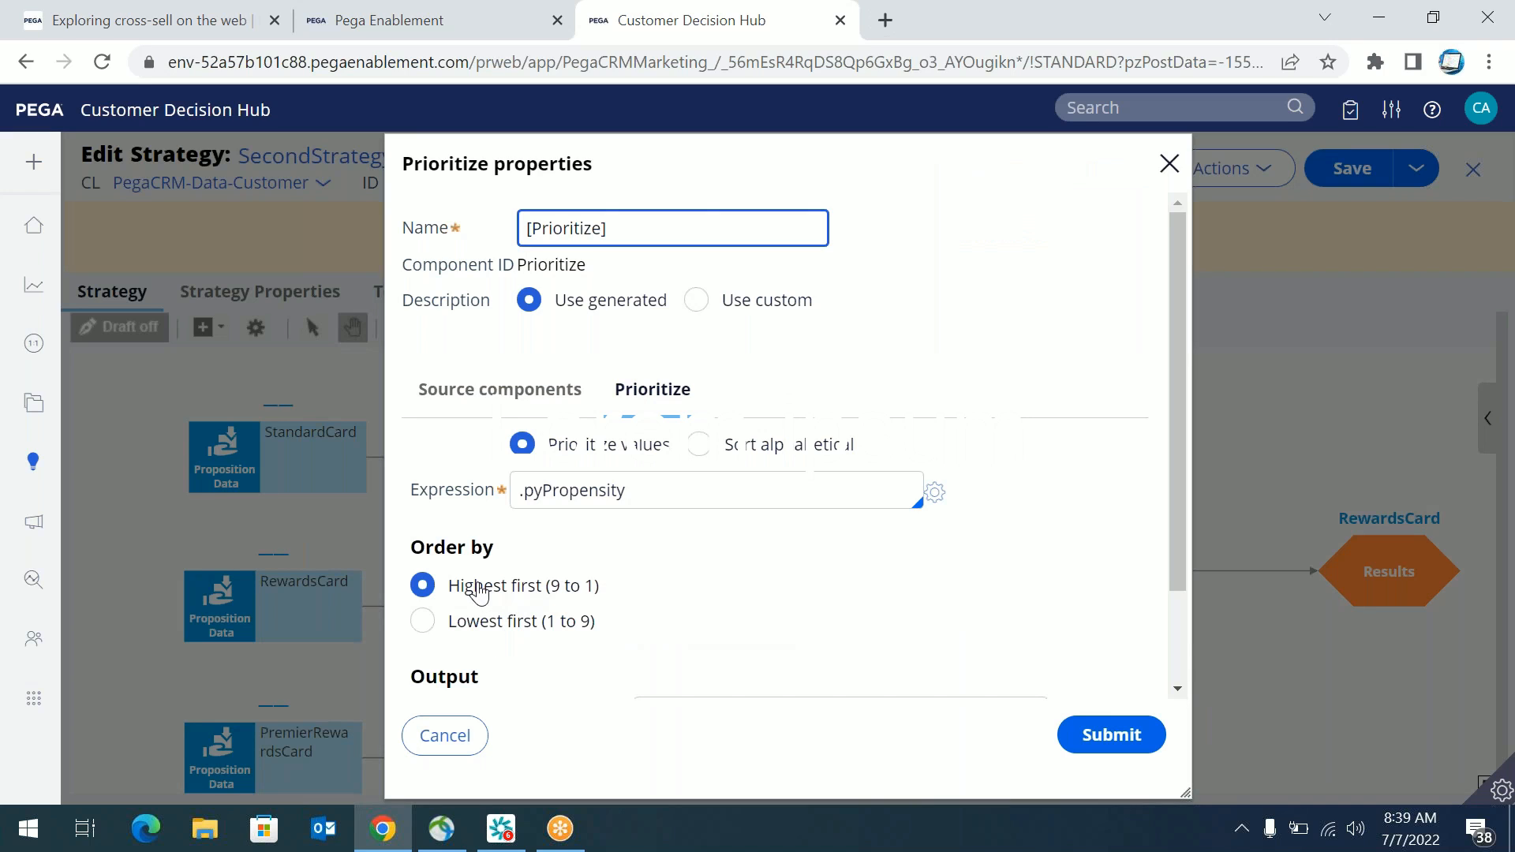
double_click(577, 495)
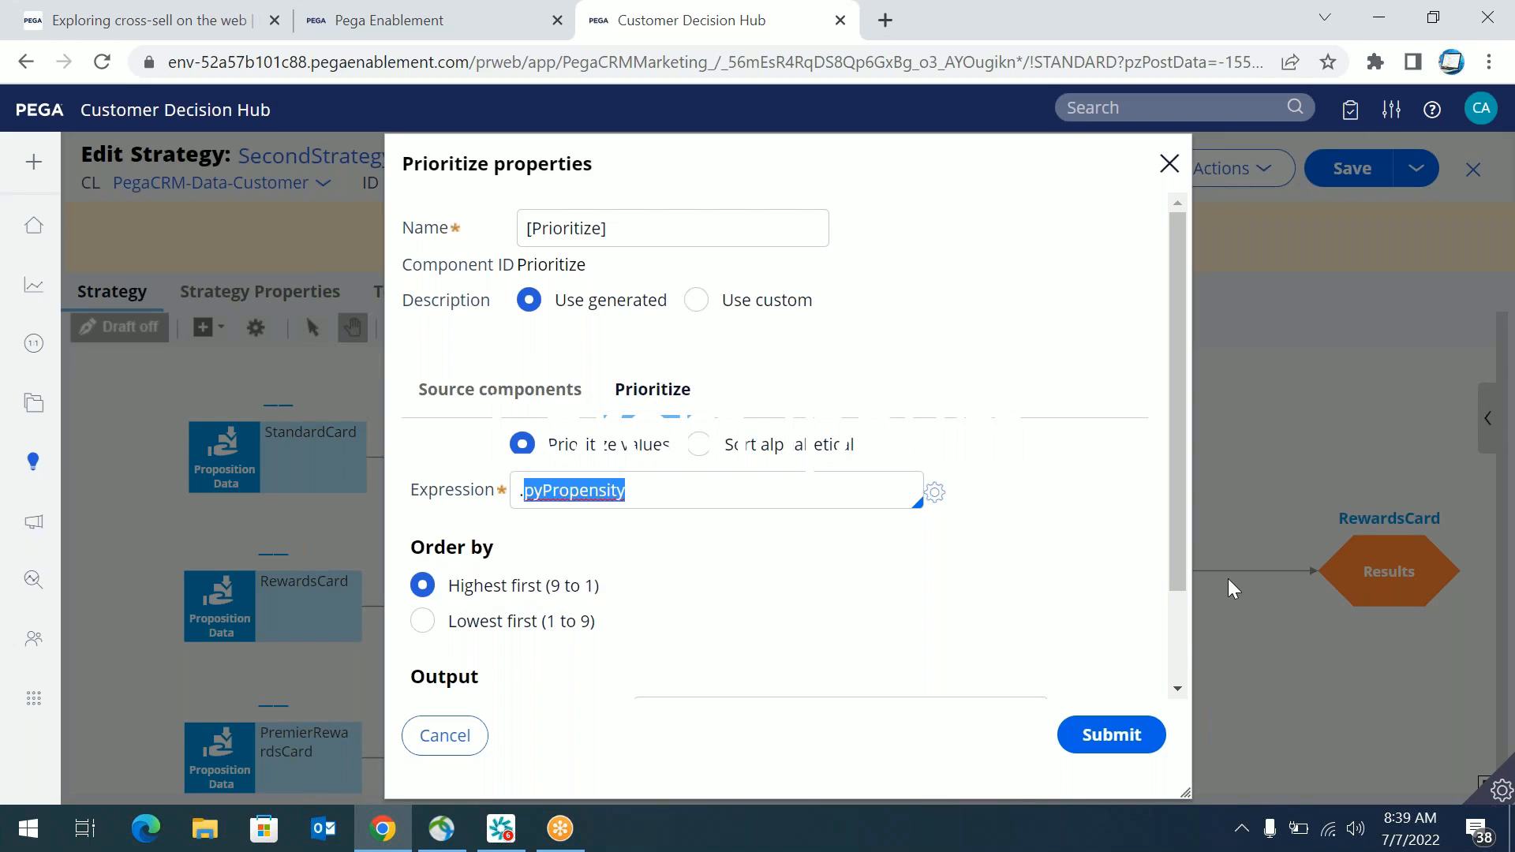
left_click(1180, 656)
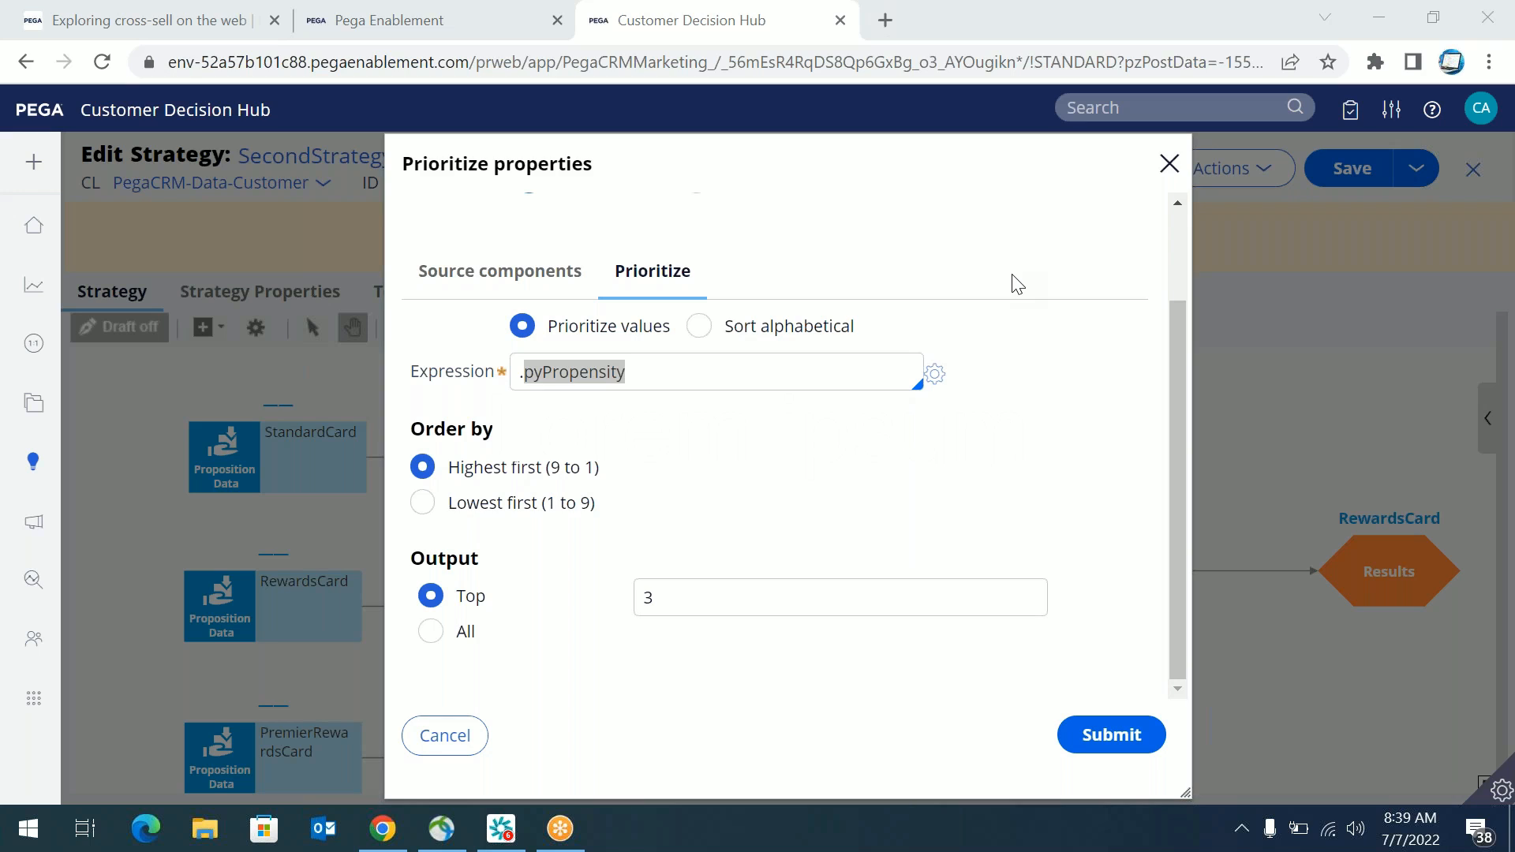
left_click_drag(710, 599, 636, 595)
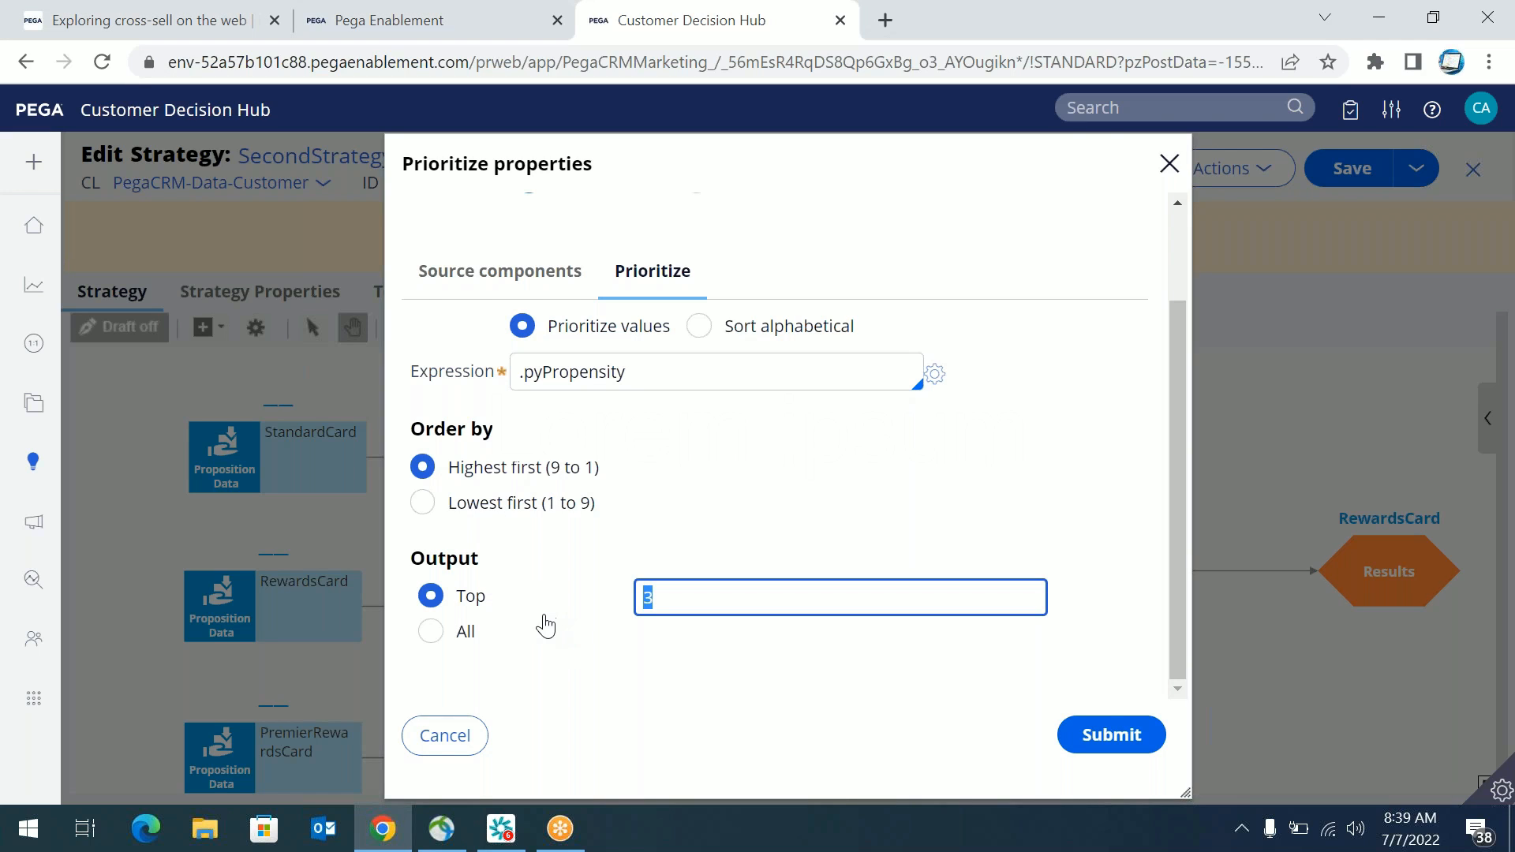
Step: Try the All output option, return to Top, set its count to 2, and submit the Prioritize properties
left_click(430, 632)
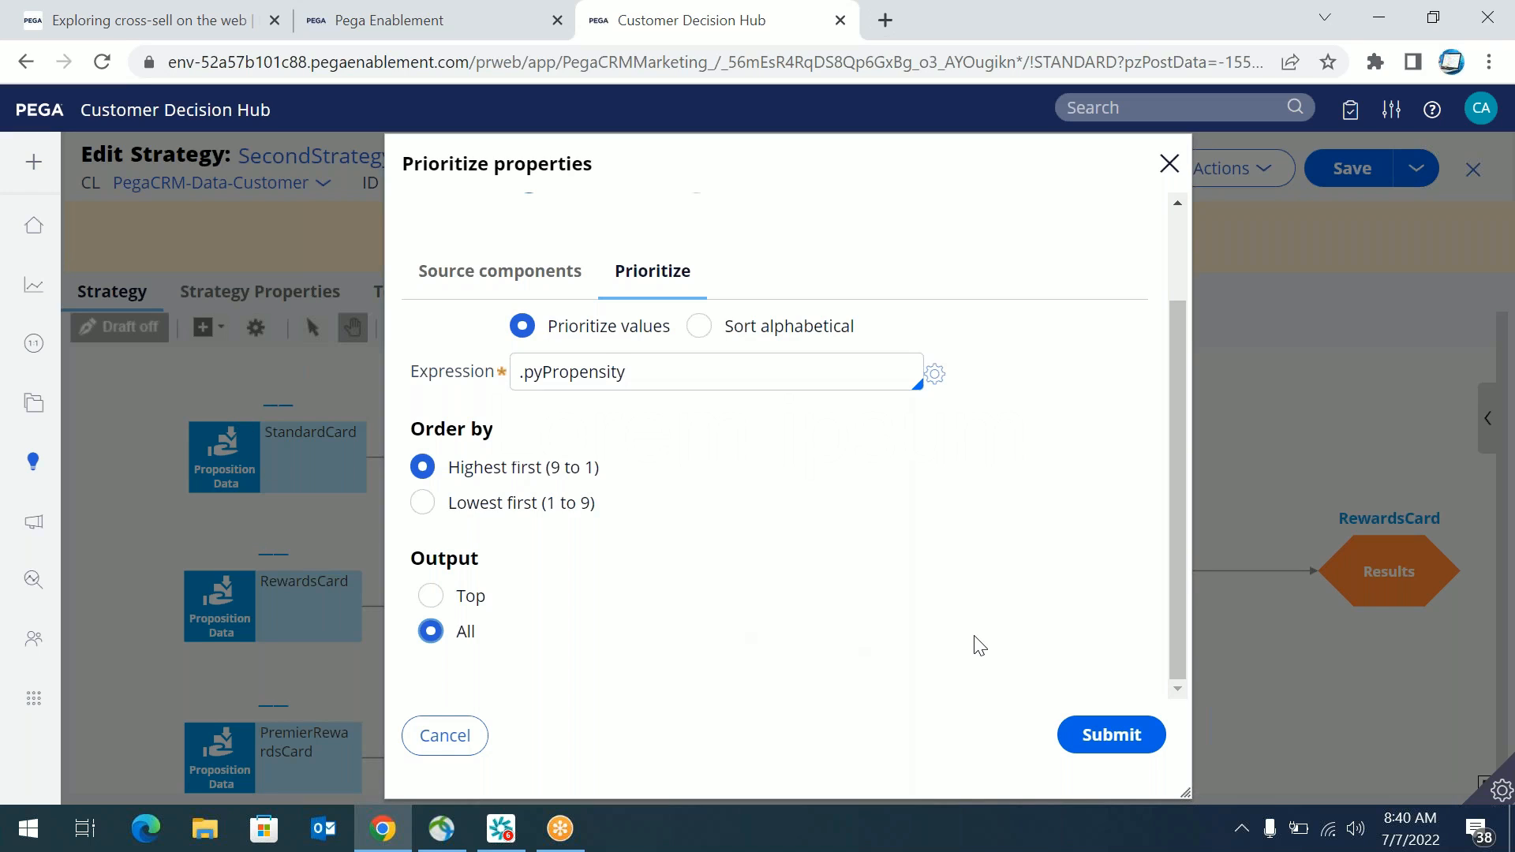
left_click(434, 599)
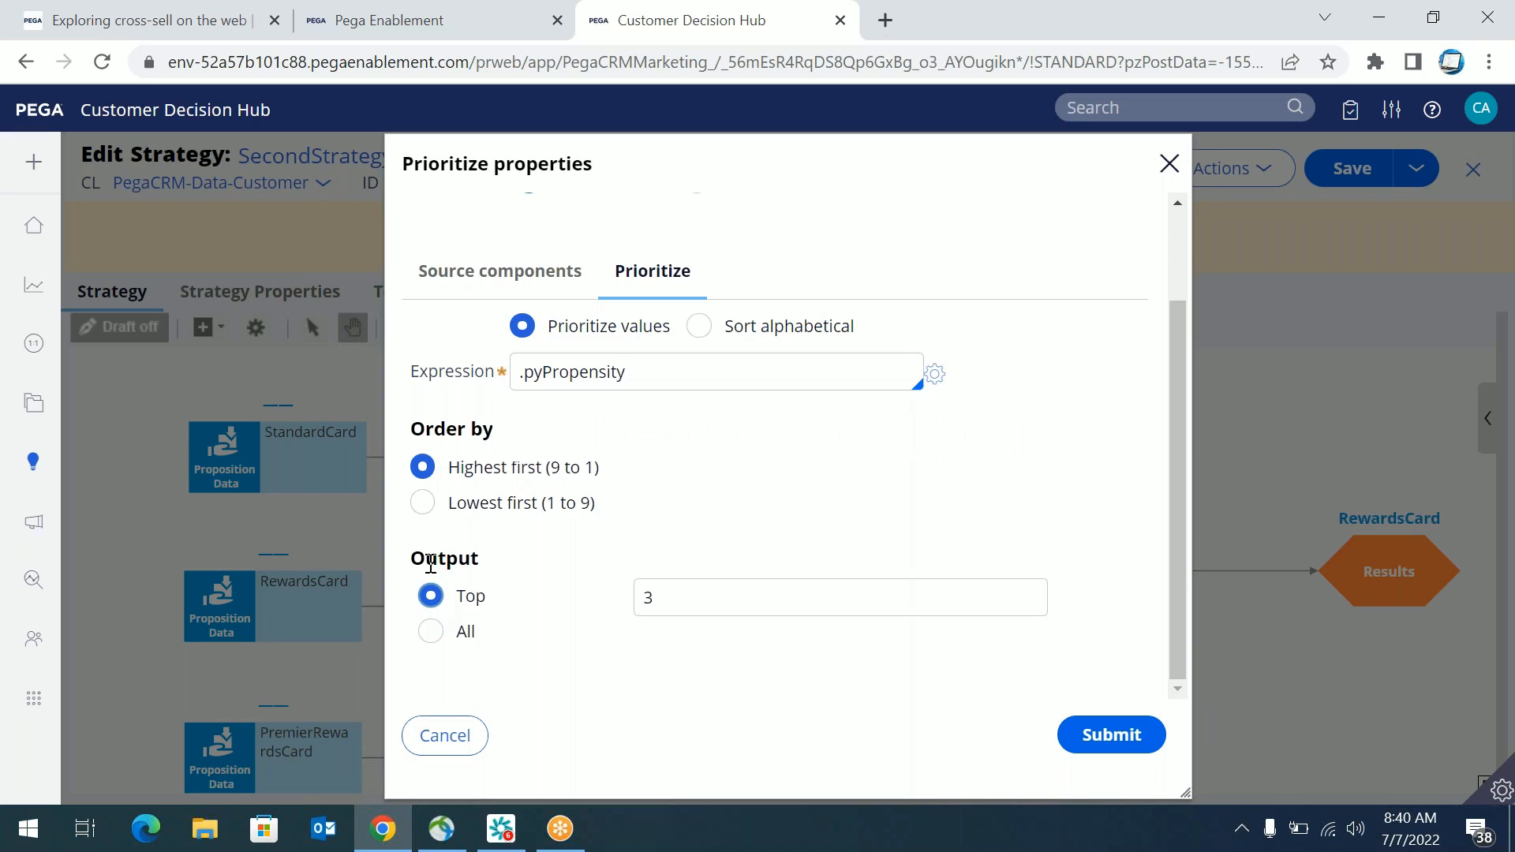
left_click(700, 606)
key("ctrl+a")
type("2")
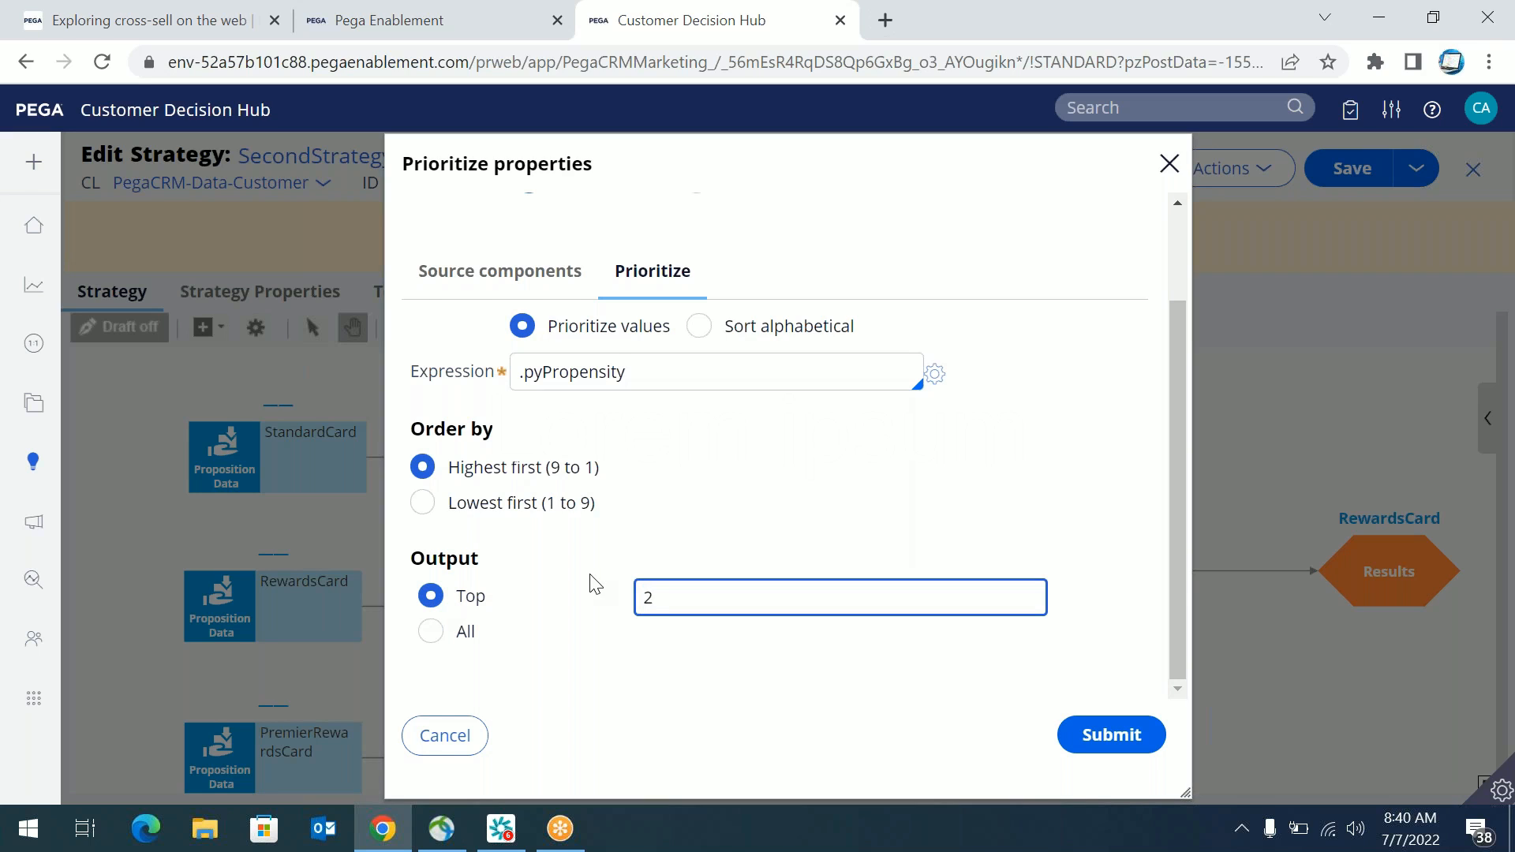
key("ctrl+a")
type("1")
key("ctrl+a")
type("2")
left_click(1061, 733)
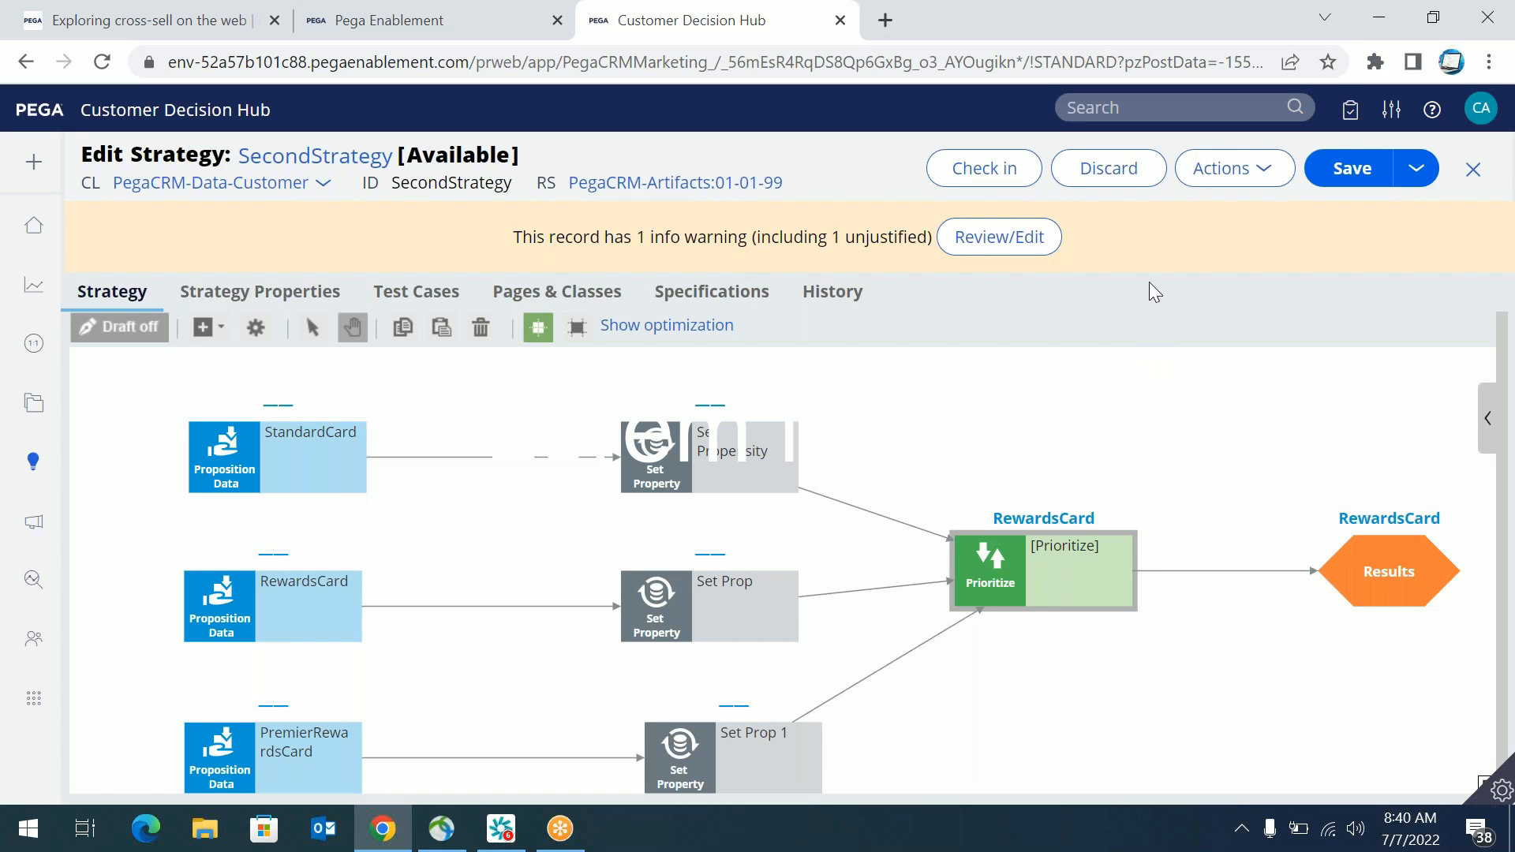
Step: Save the strategy and rerun the single-case test, keeping the Prioritize and Results components in view
left_click(1385, 183)
left_click(1490, 426)
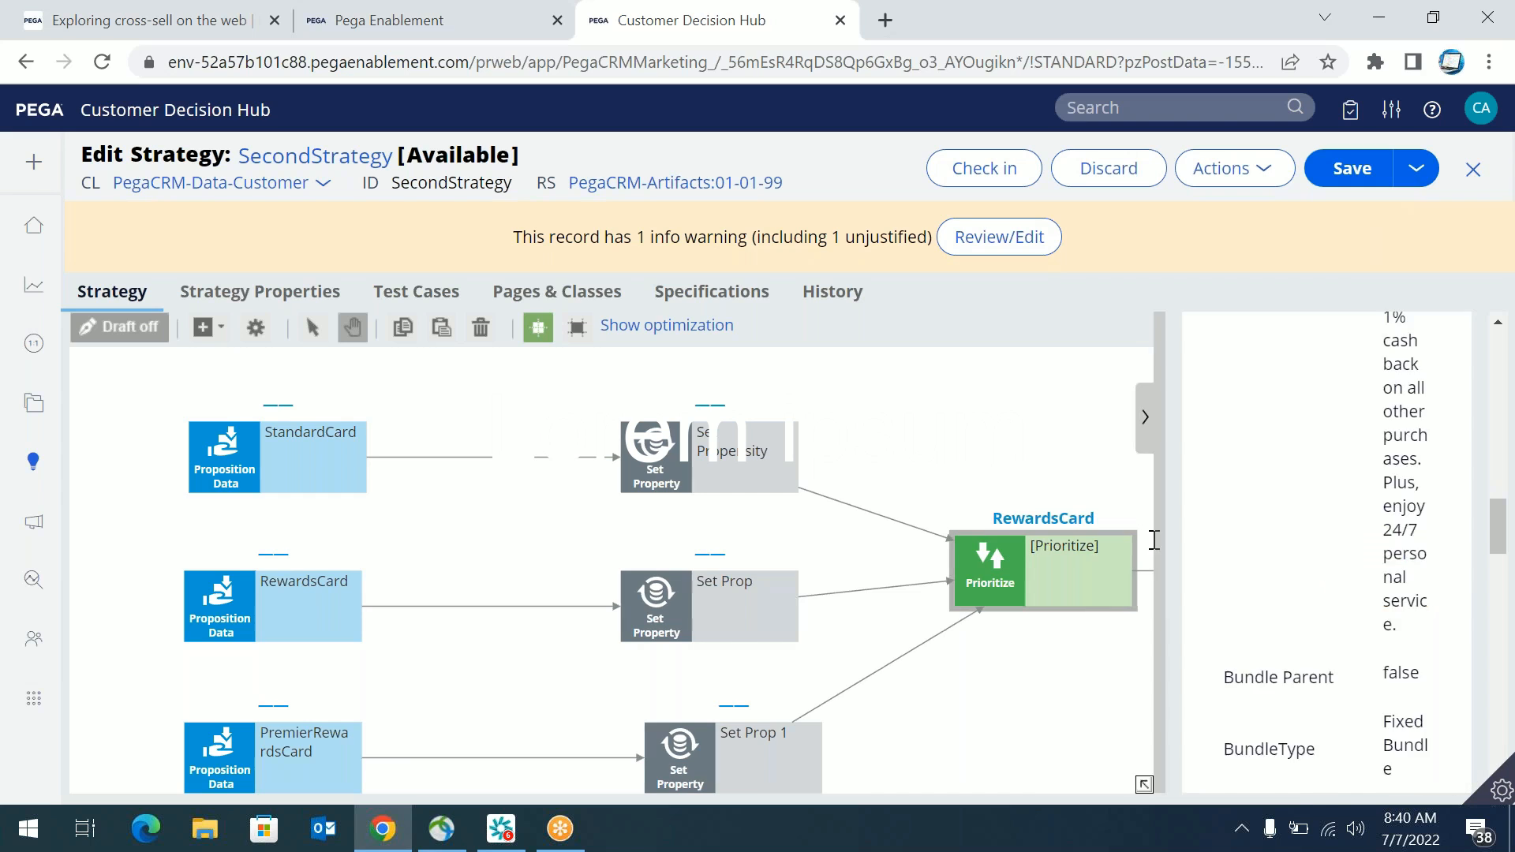
scroll(1476, 616, "down", 5)
scroll(1499, 659, "up", 10)
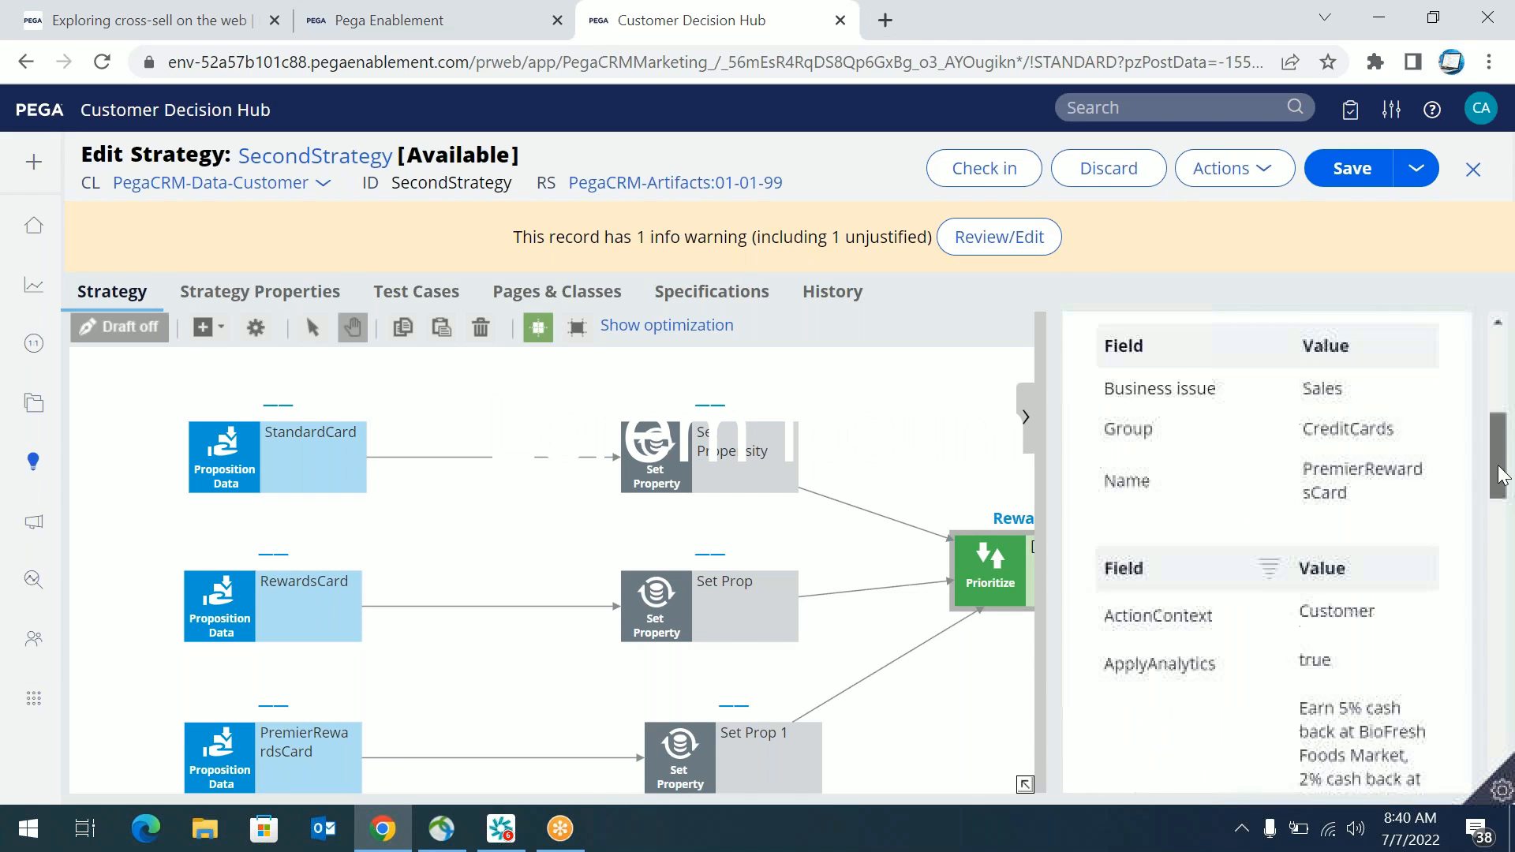
left_click(1120, 450)
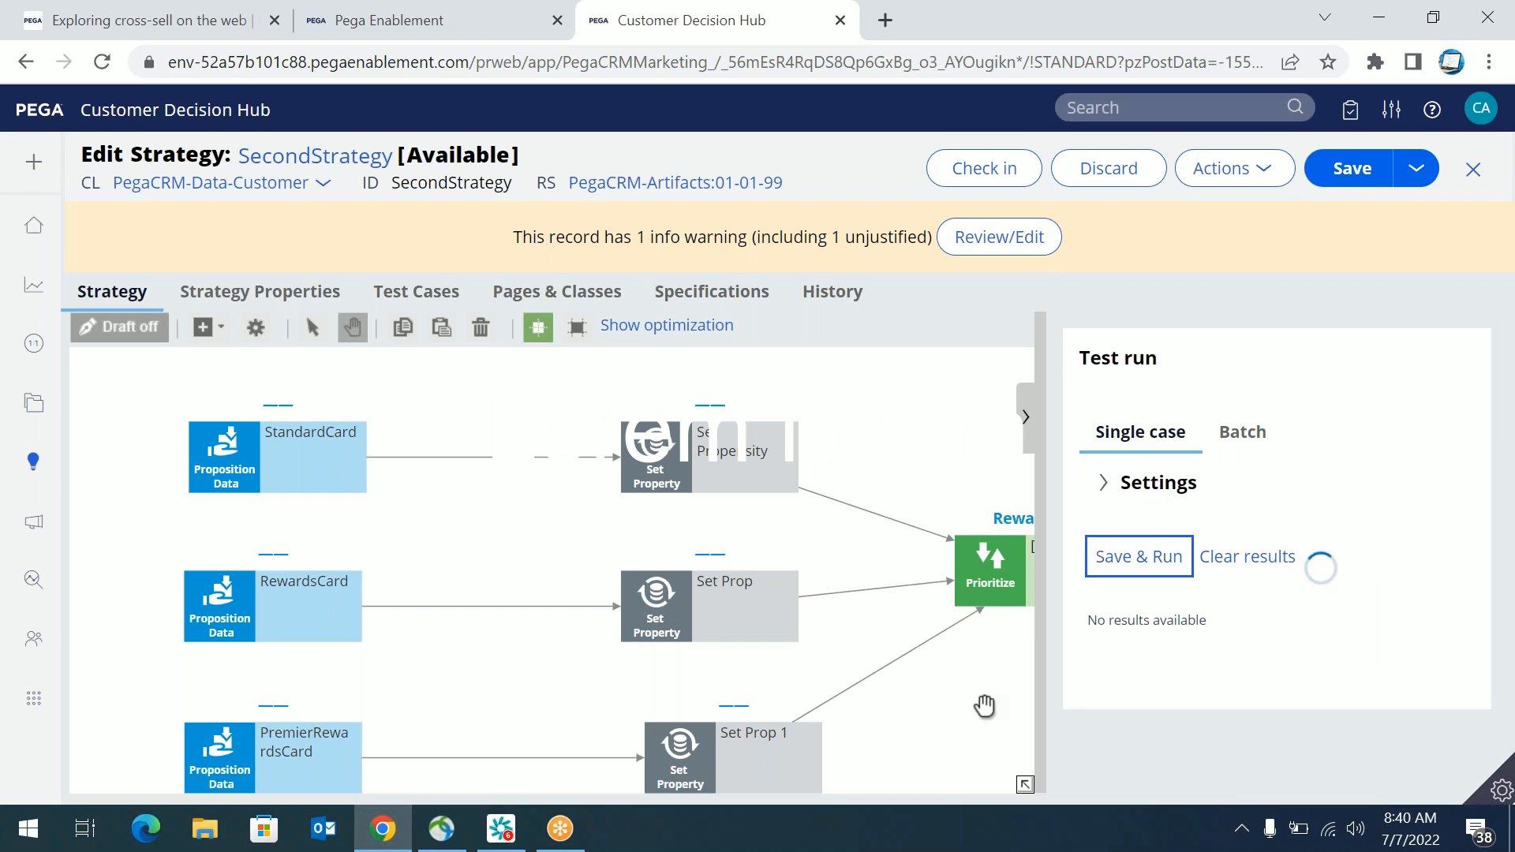
left_click_drag(913, 705, 744, 699)
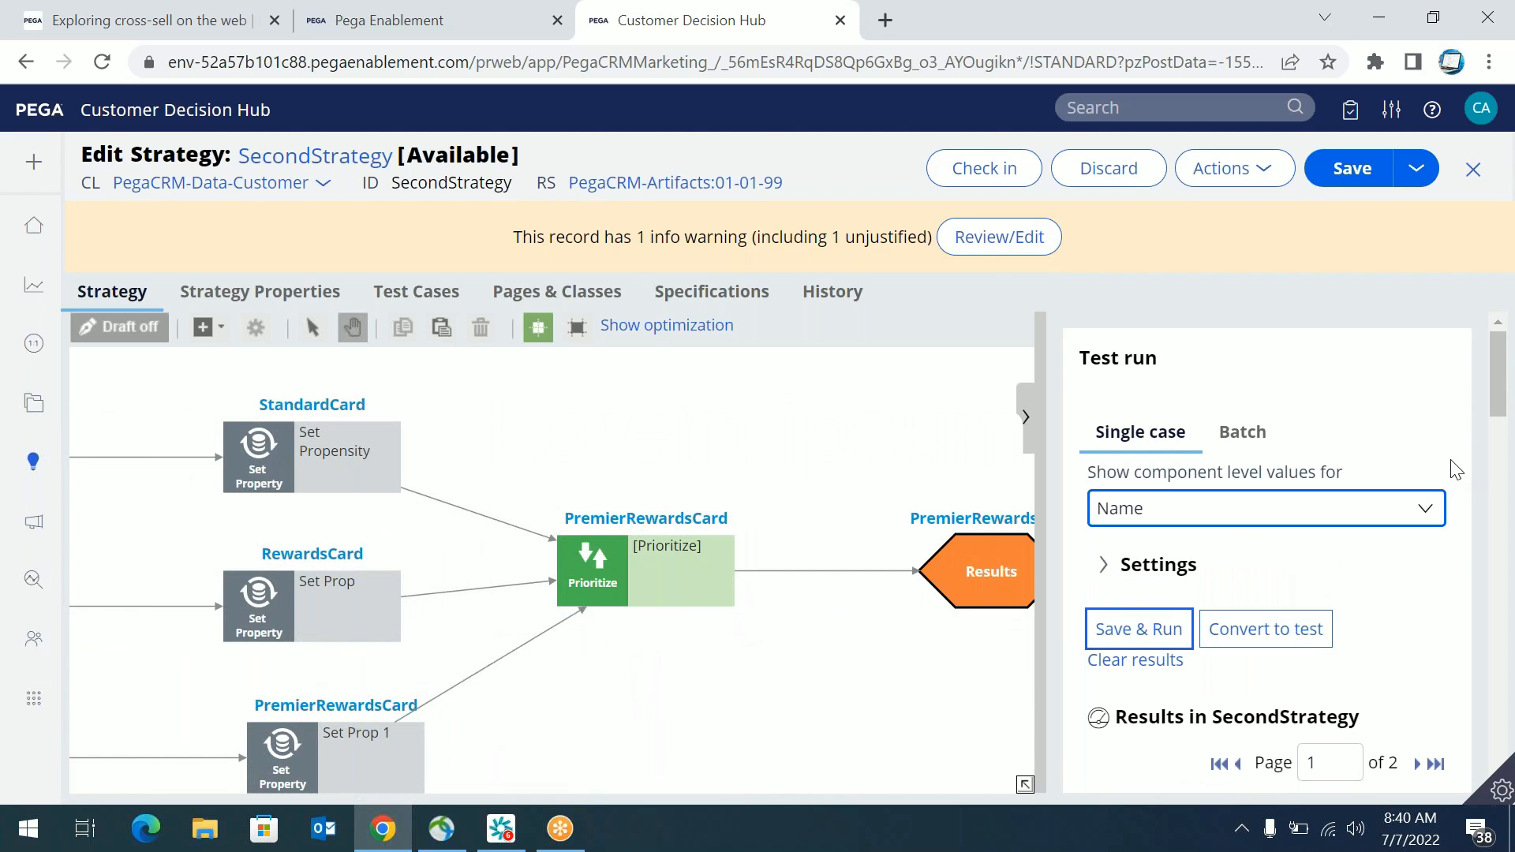
Step: Check which proposition each of the two results pages contains, and collapse the test run panel
left_click_drag(1489, 387, 1484, 457)
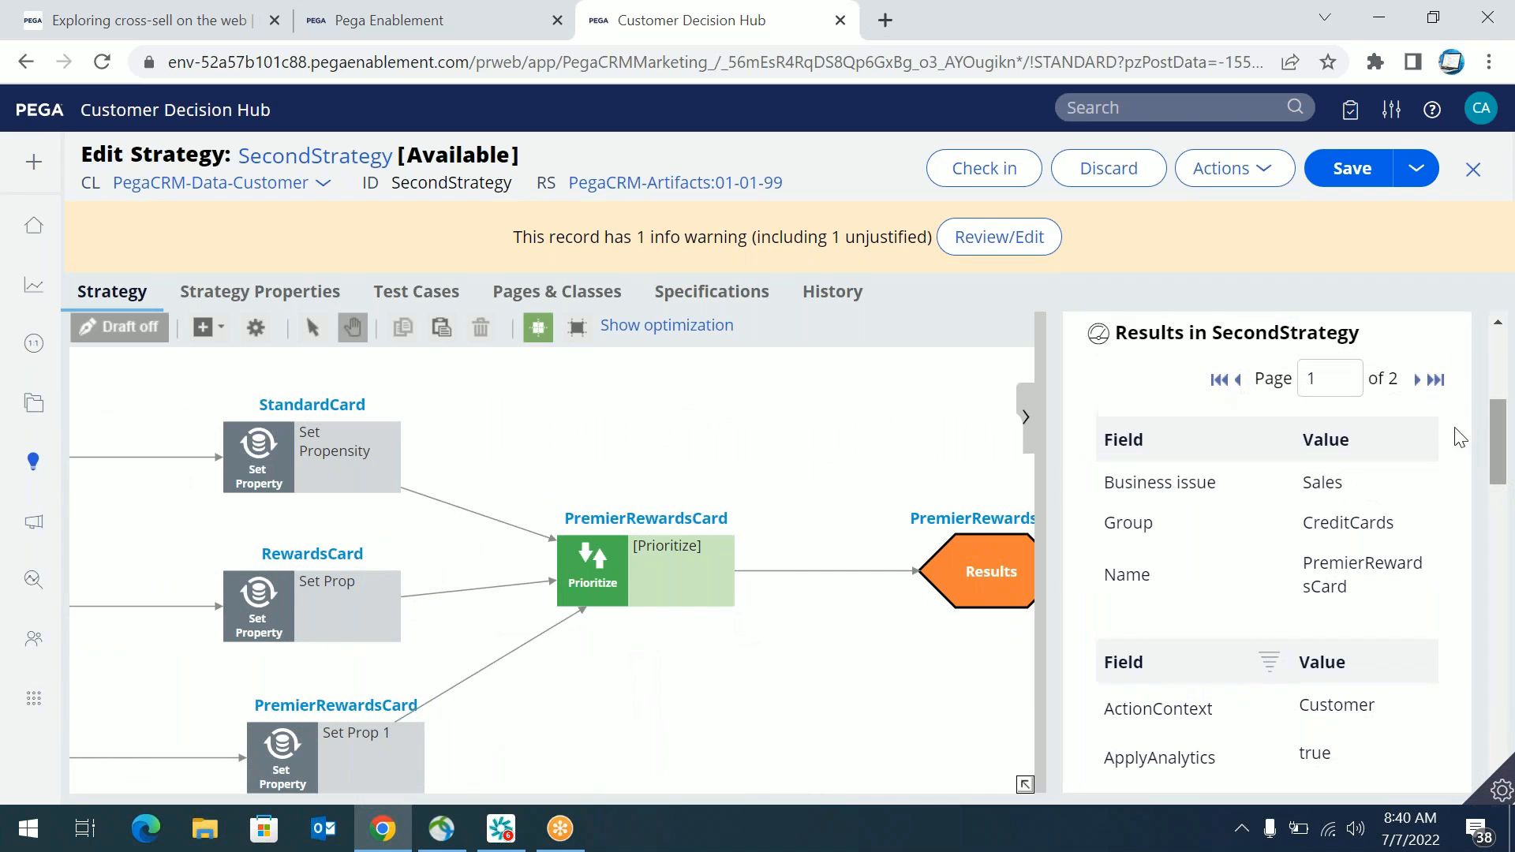
left_click(1419, 380)
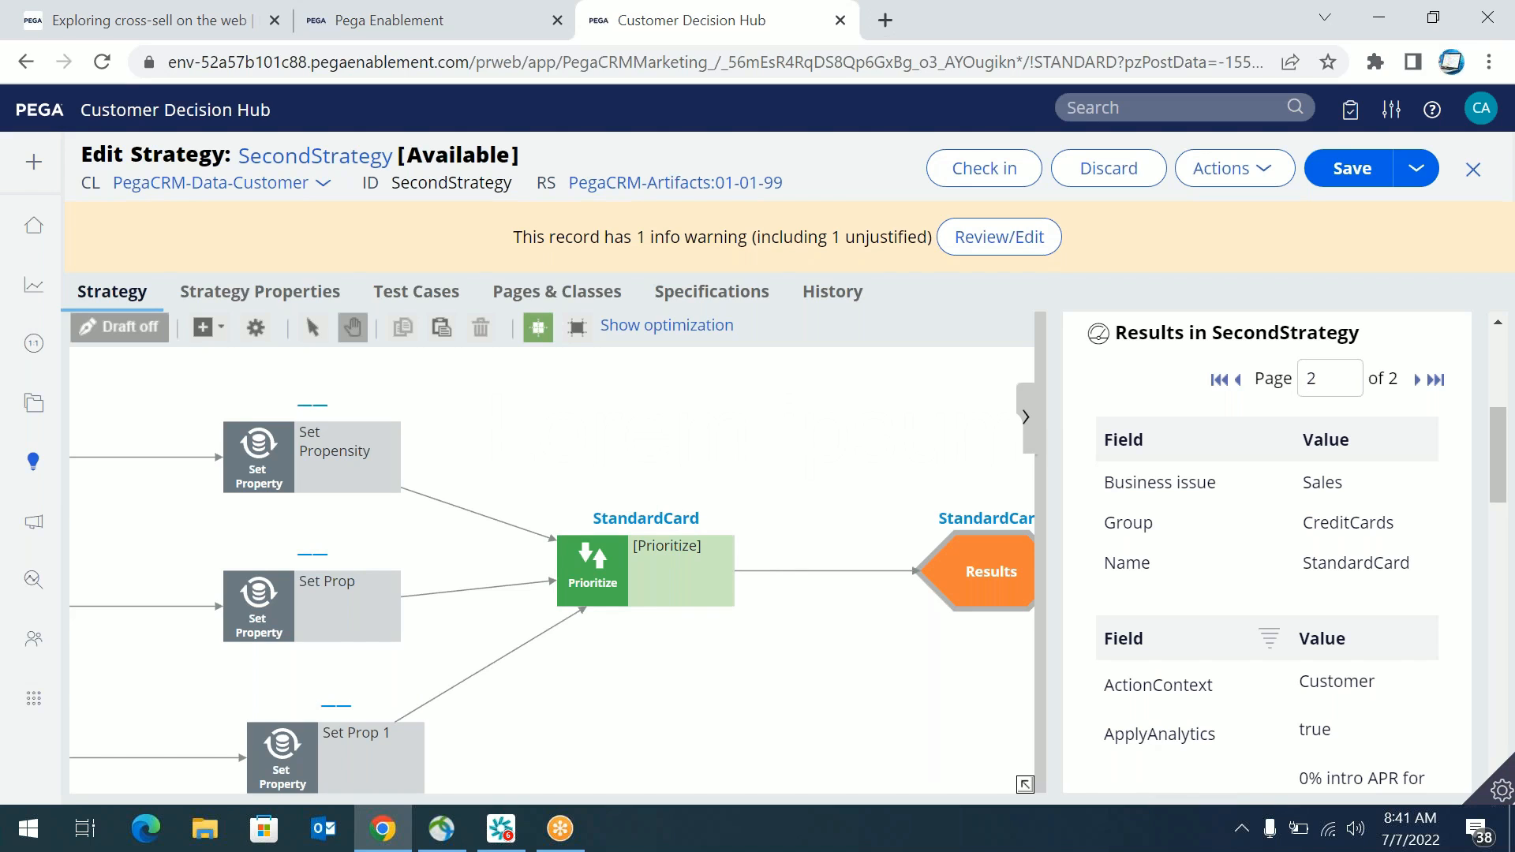
left_click(1027, 416)
Step: Reopen the Prioritize component's properties, review the expression, order and output settings, and cancel without changes
left_click(677, 580)
double_click(677, 580)
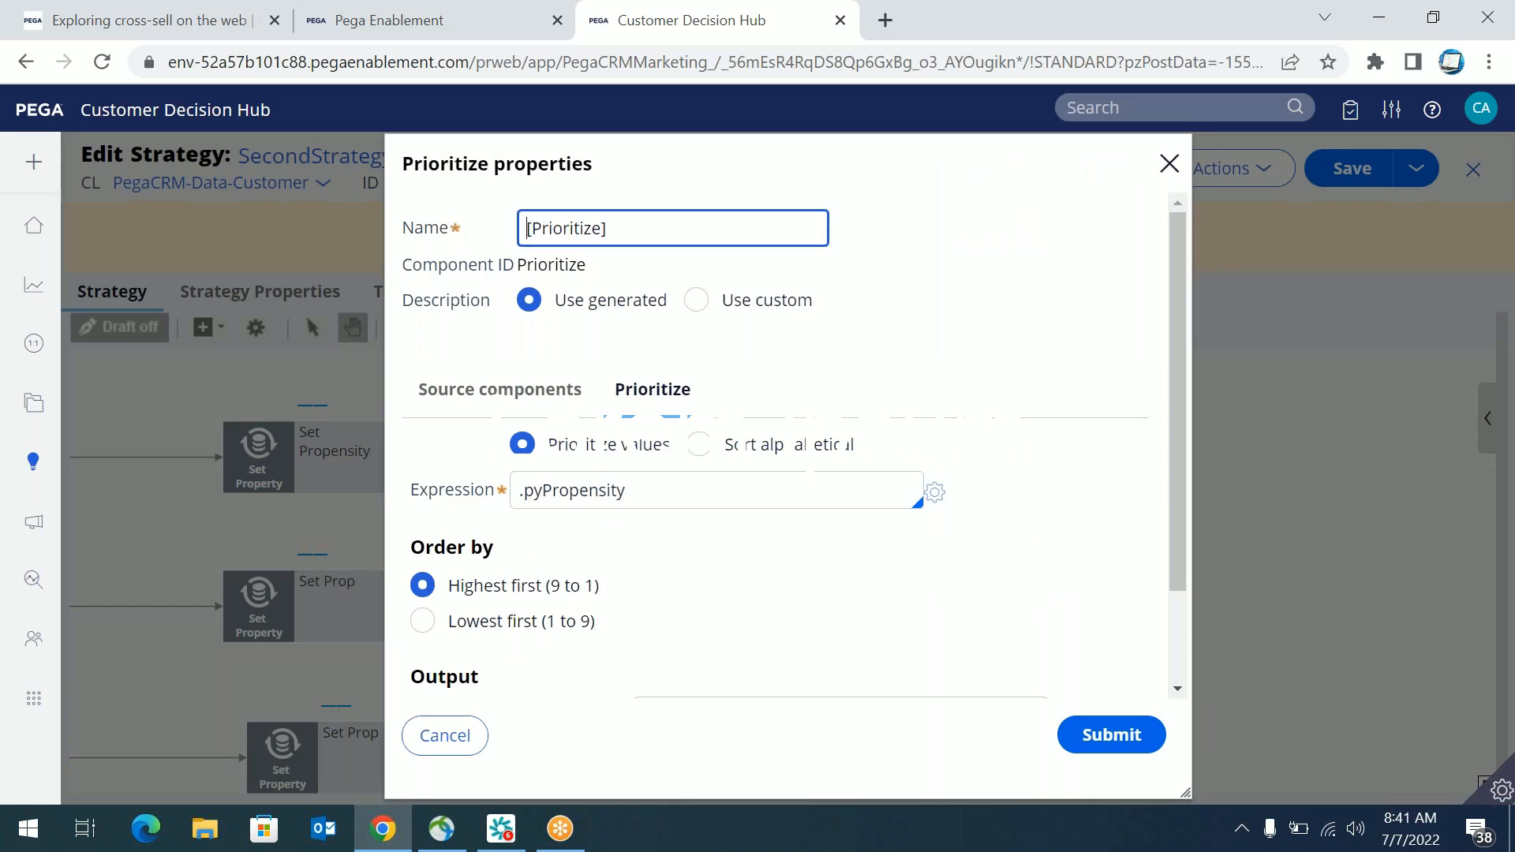
scroll(1185, 652, "down", 2)
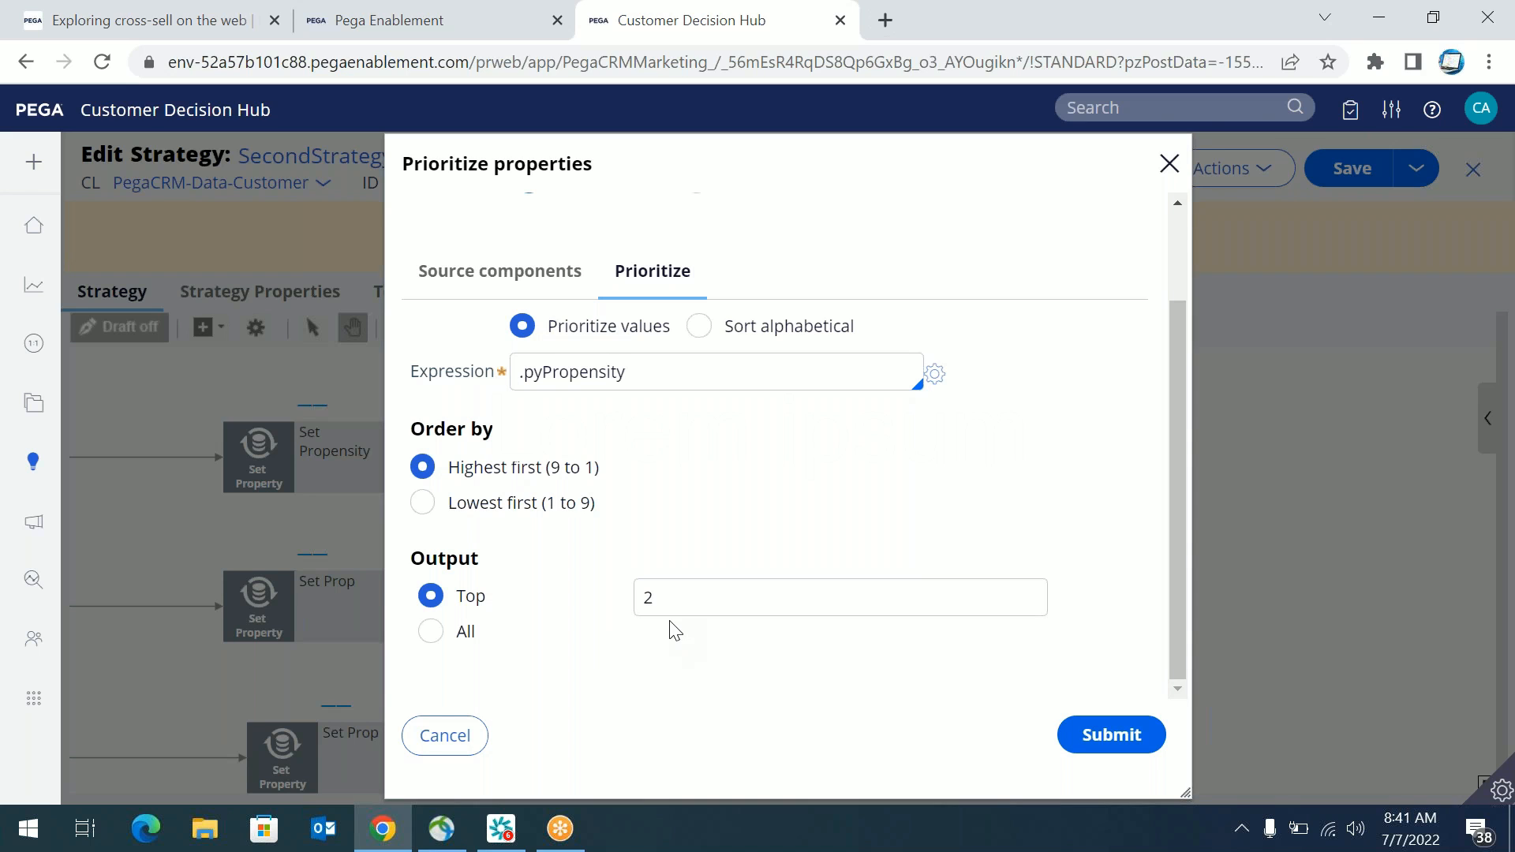
left_click(440, 736)
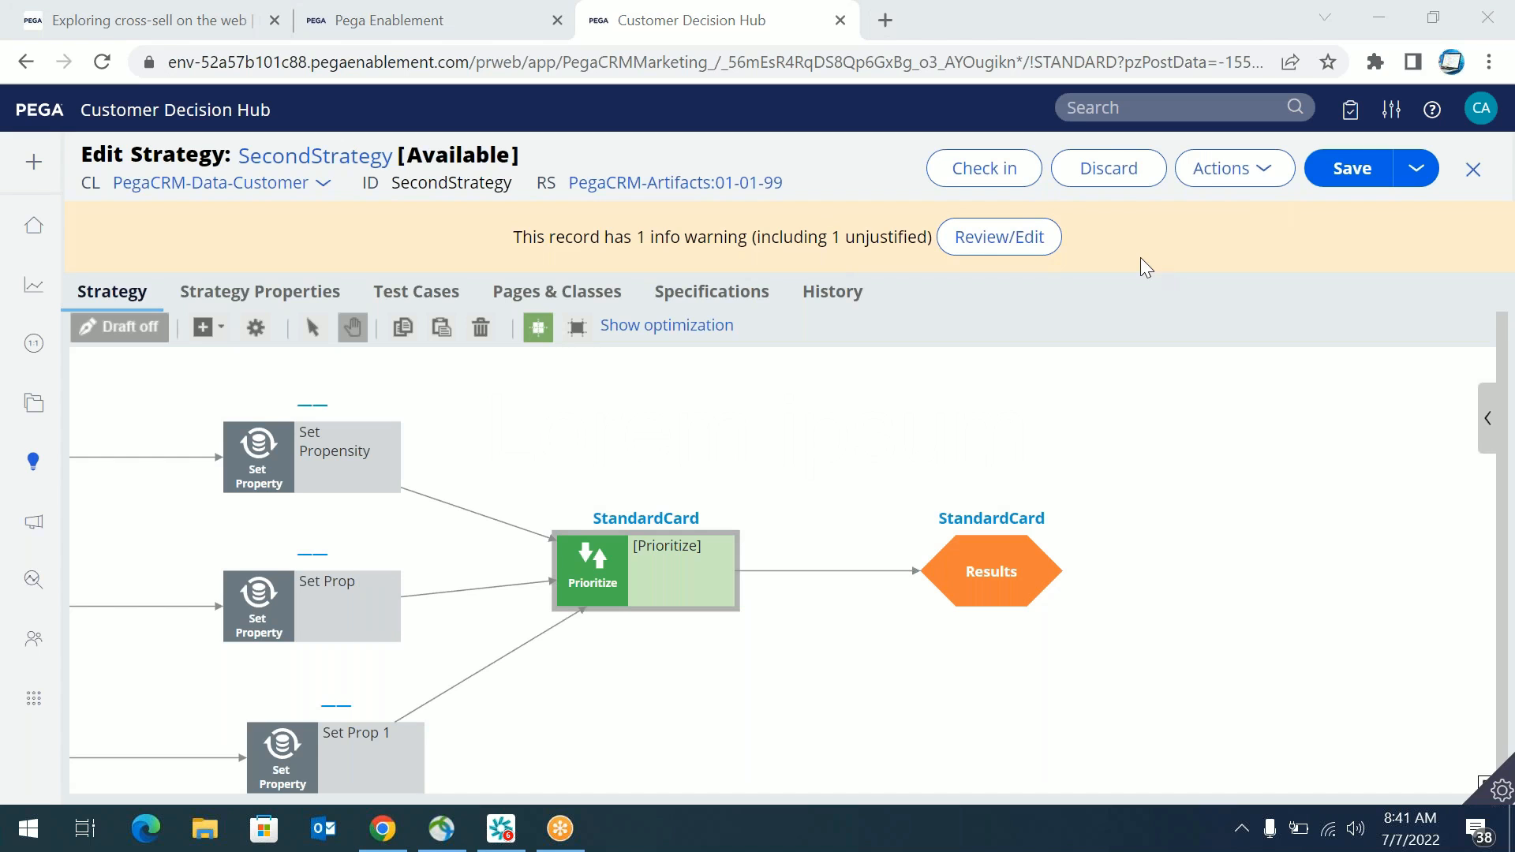
left_click_drag(781, 400, 855, 395)
left_click_drag(773, 442, 861, 451)
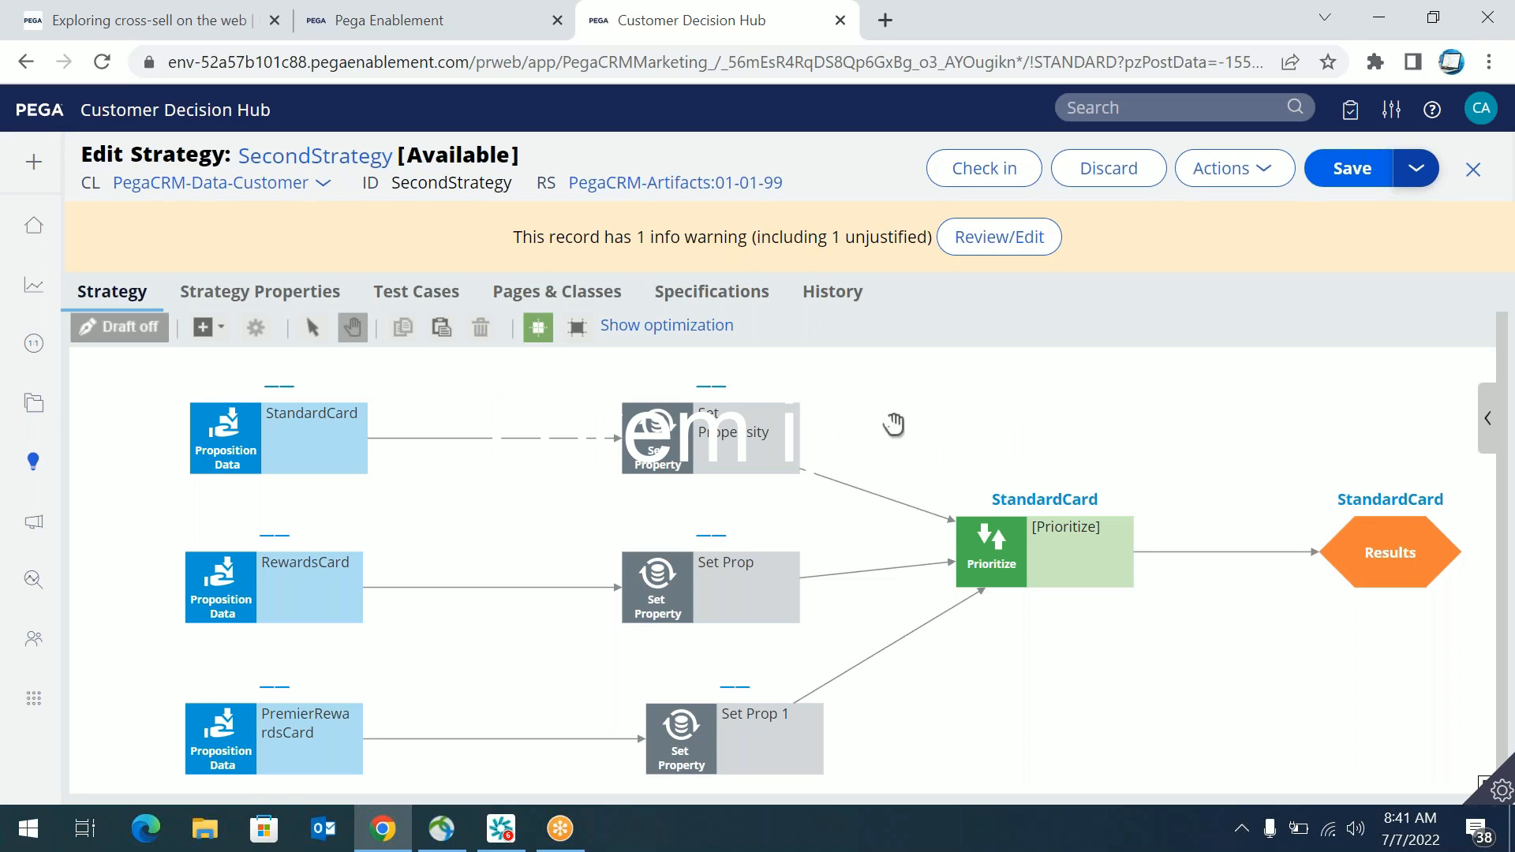
left_click(969, 562)
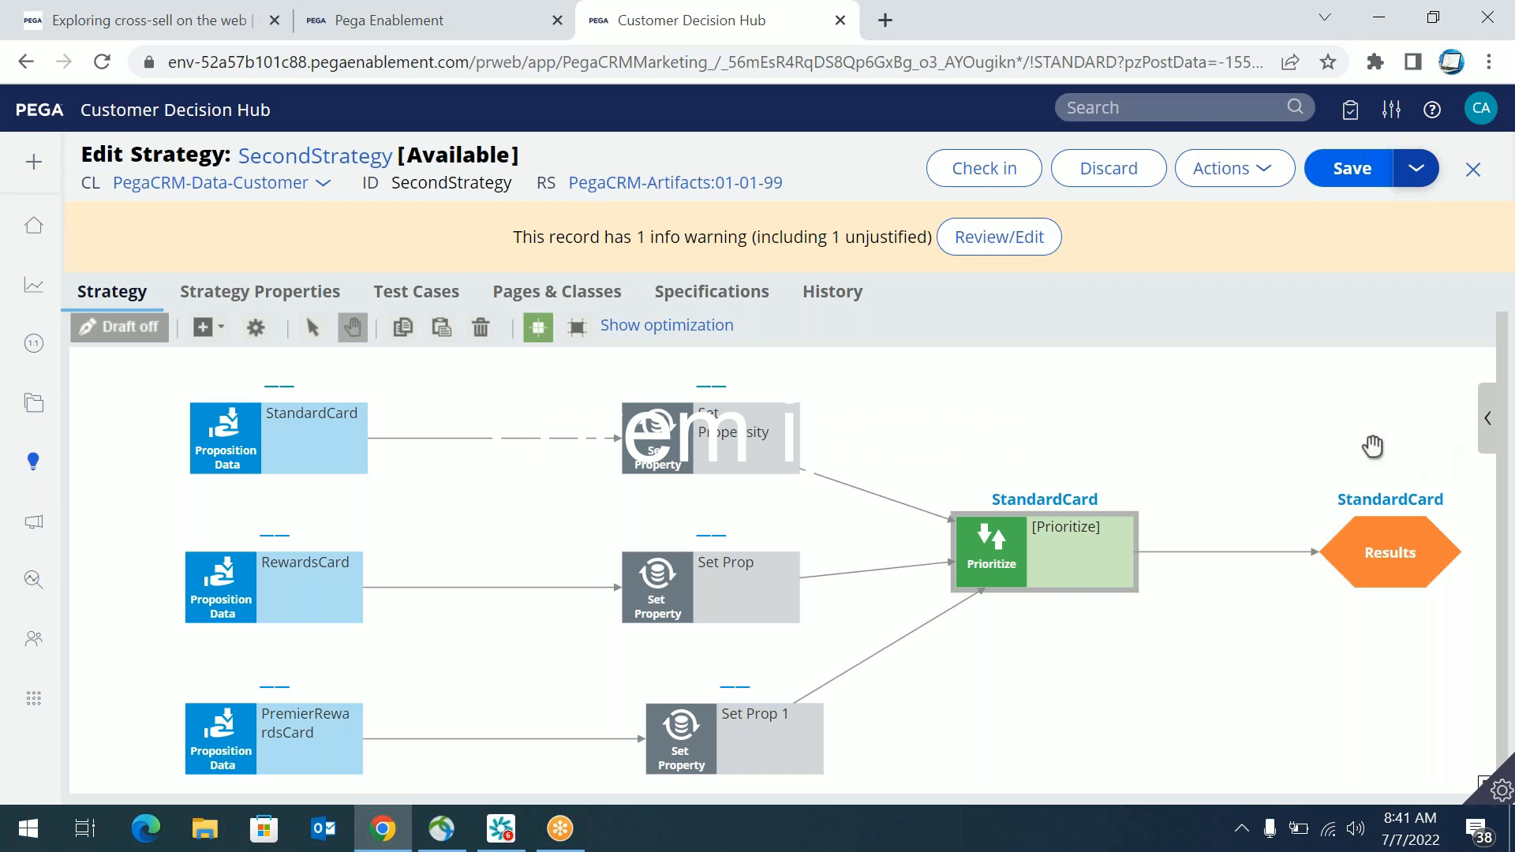
Step: Open a blank Notepad note and list 0.91, 0.81 and 0.65 under the heading "propensity"
left_click(3, 843)
type("notep")
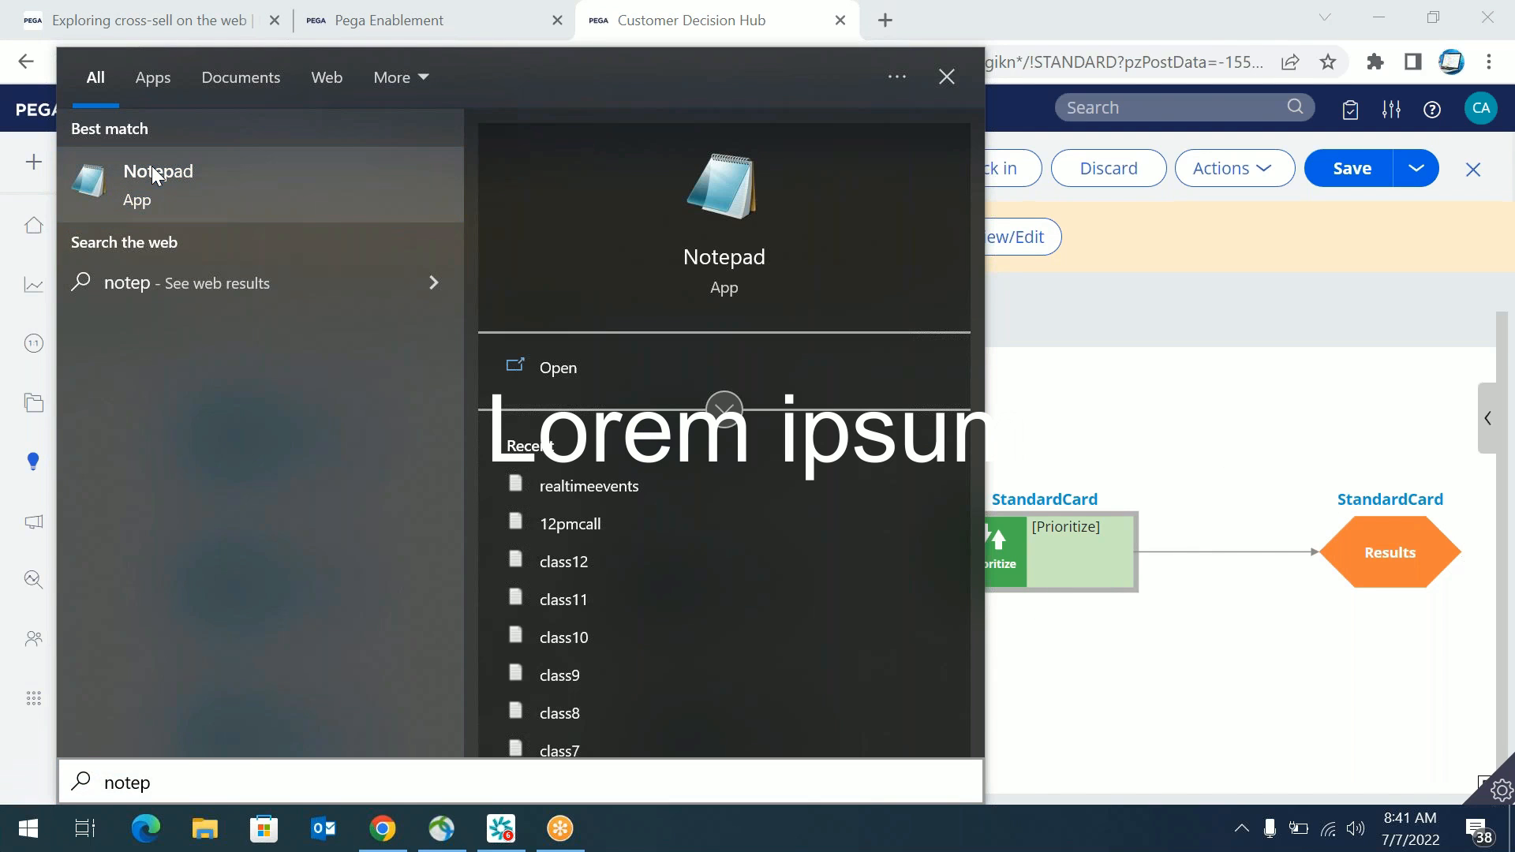
left_click(151, 173)
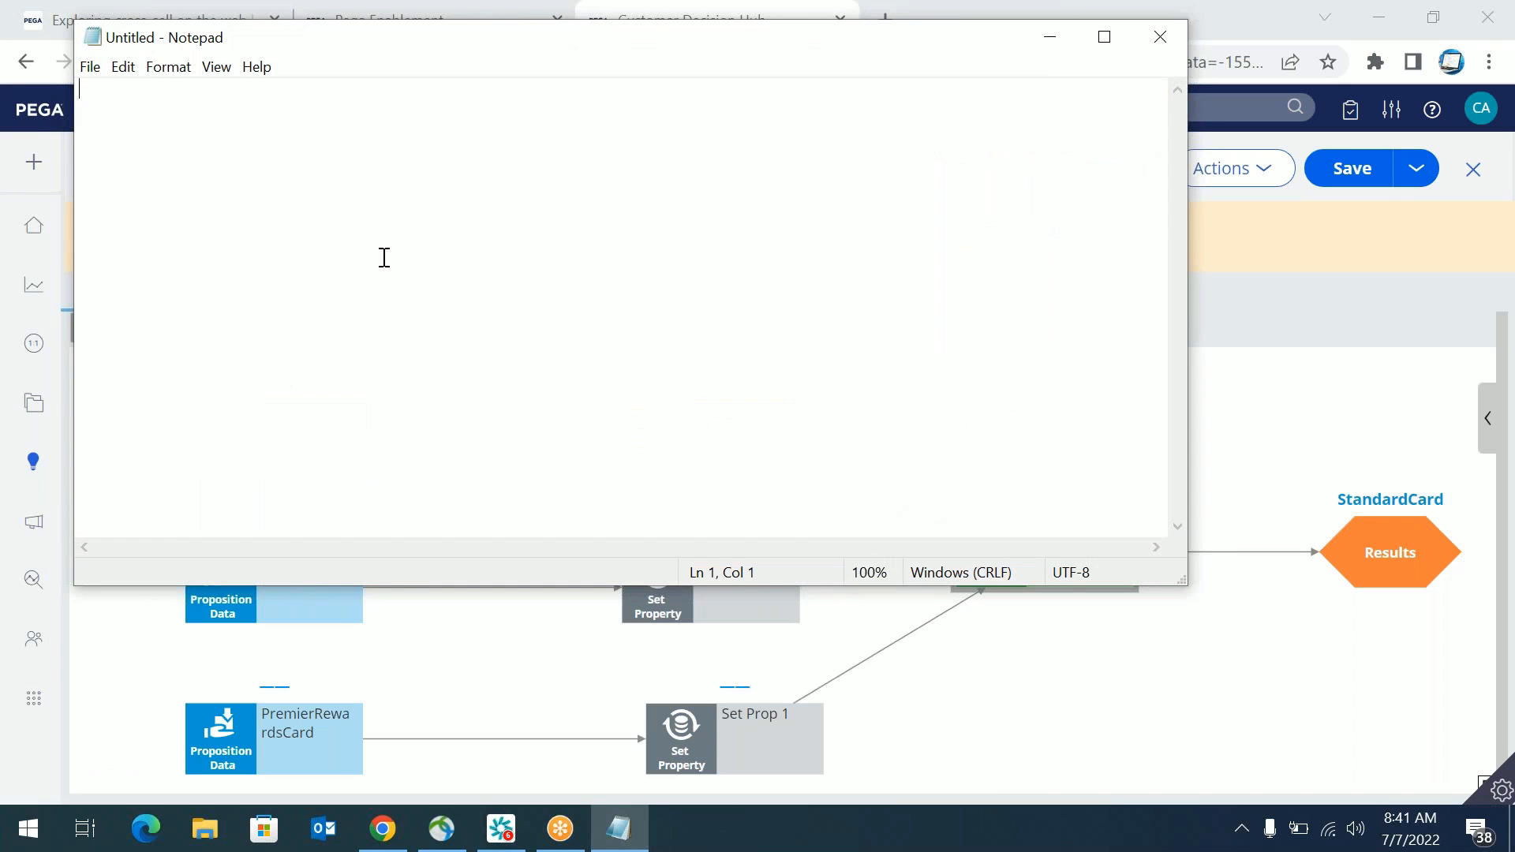
type("propensity")
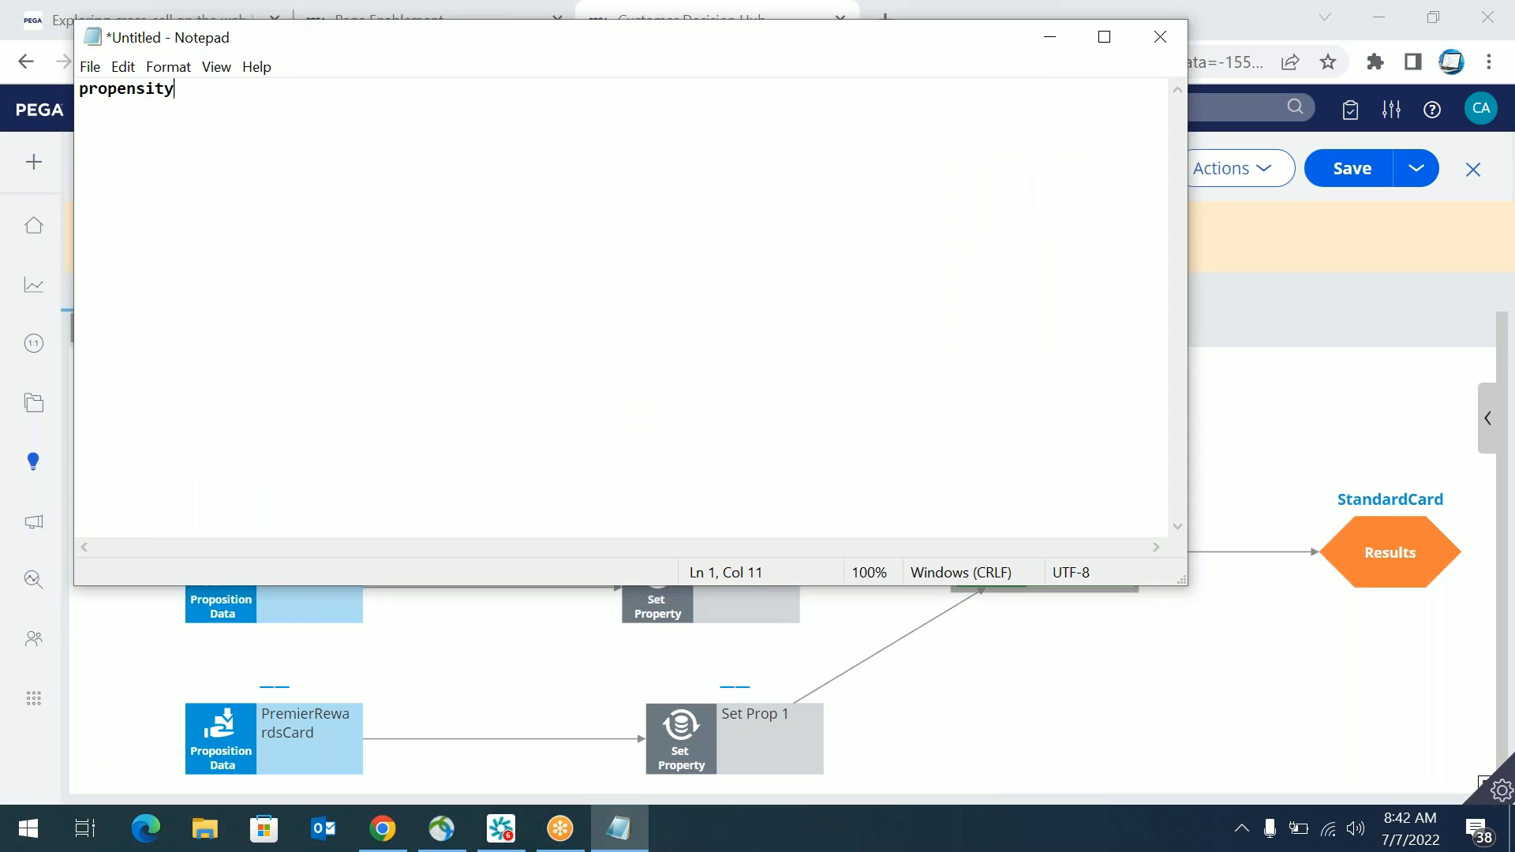
key("Return")
type("0.91")
key("Return")
type("0.81")
key("Return")
type("0.65")
key("Return")
key("Return")
Step: Add a "cibil score" section to the note with the lines "sc - 0.54", "rc - 0.44" and "prc - 0.85"
type("cibil score")
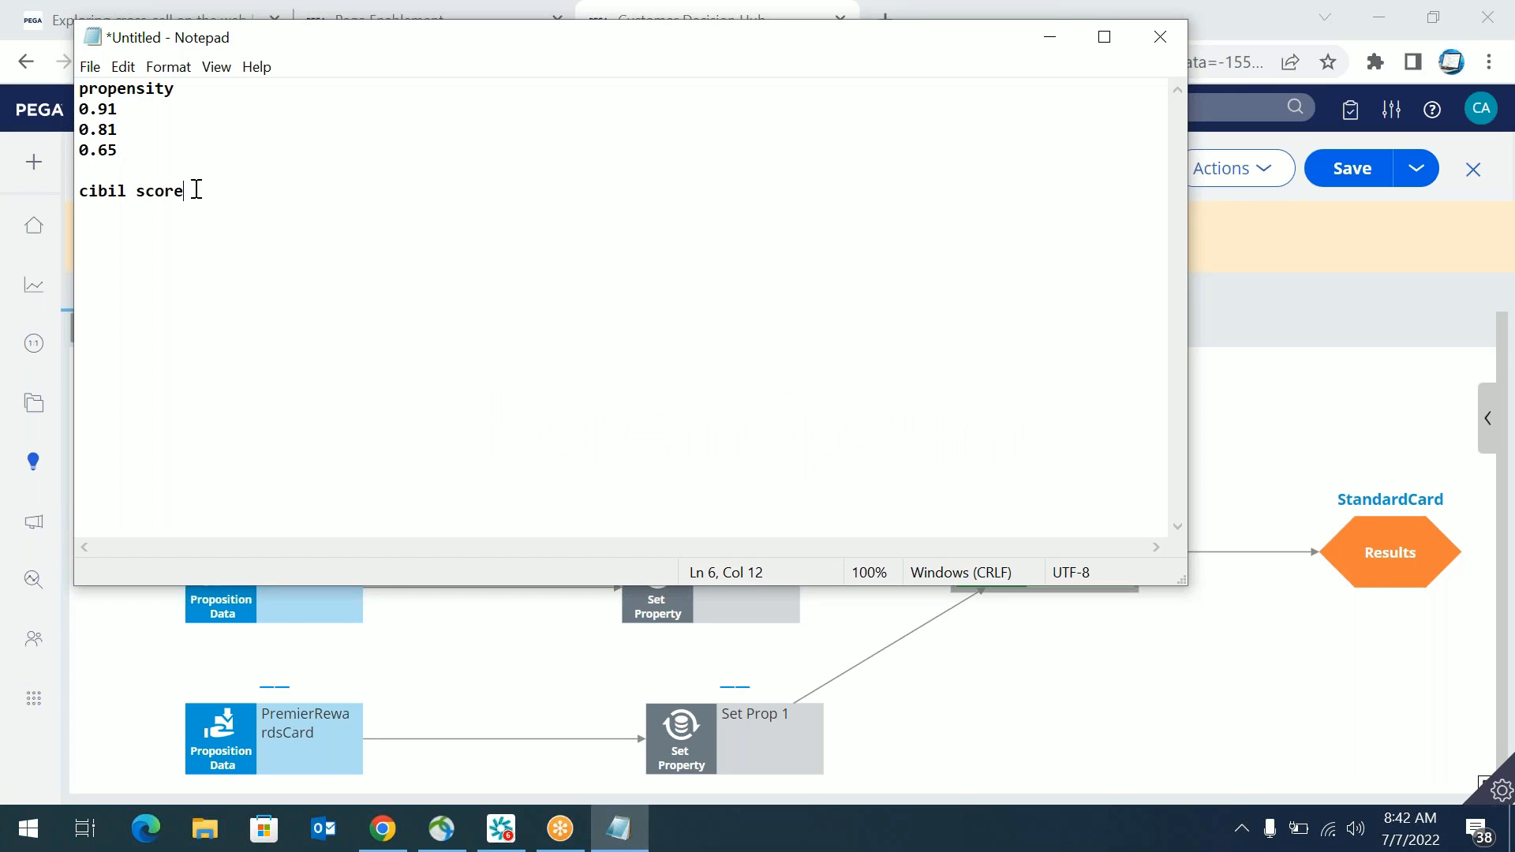
key("Return")
key("Return")
type("sc - 0.54re")
key("BackSpace")
type("c - 0.44")
key("Return")
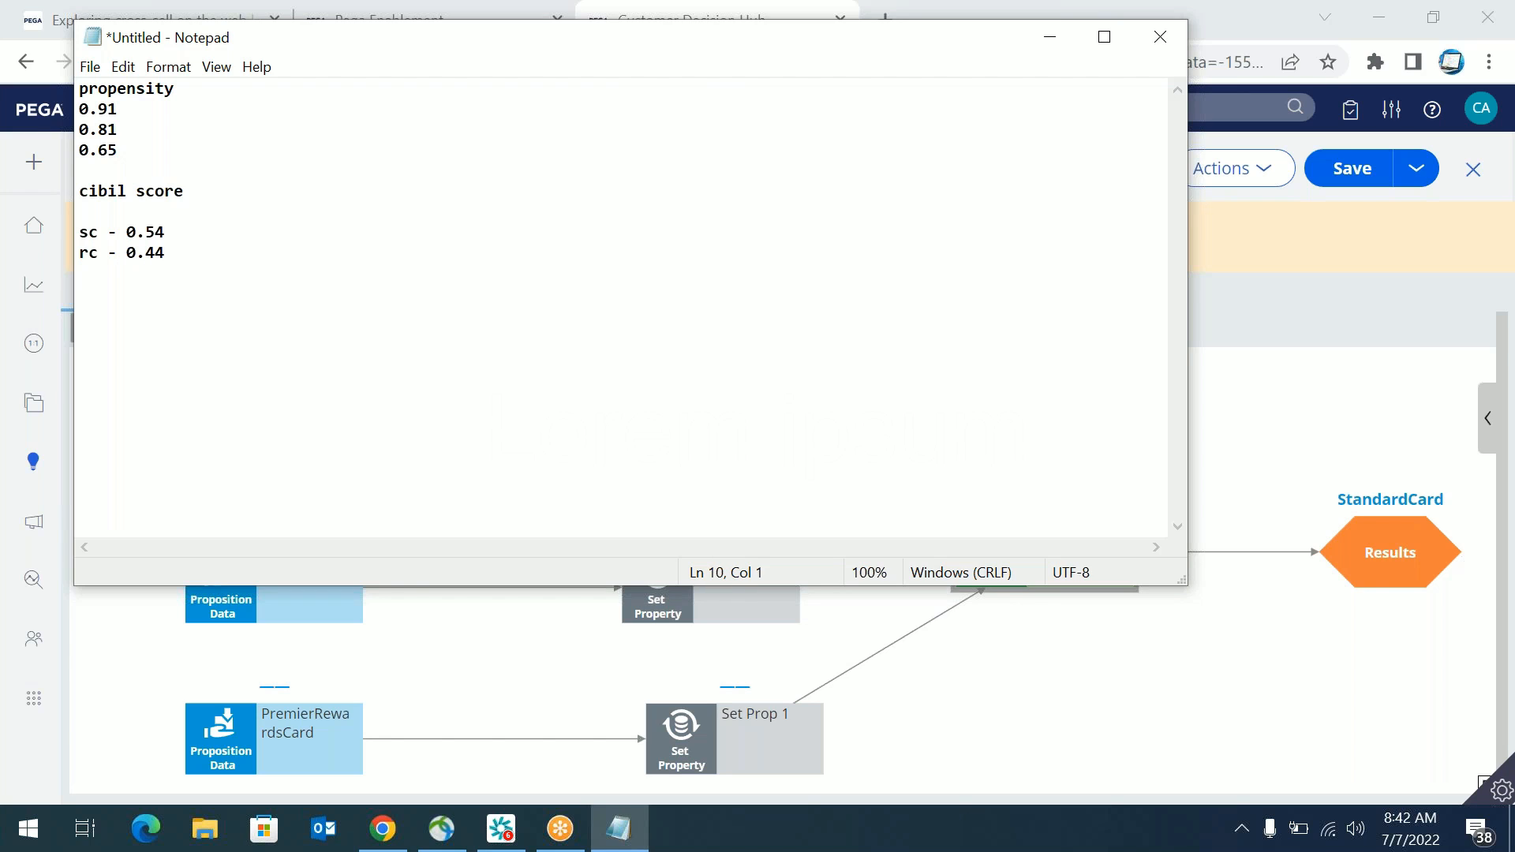
type("prc - 0.85")
left_click_drag(80, 104, 143, 163)
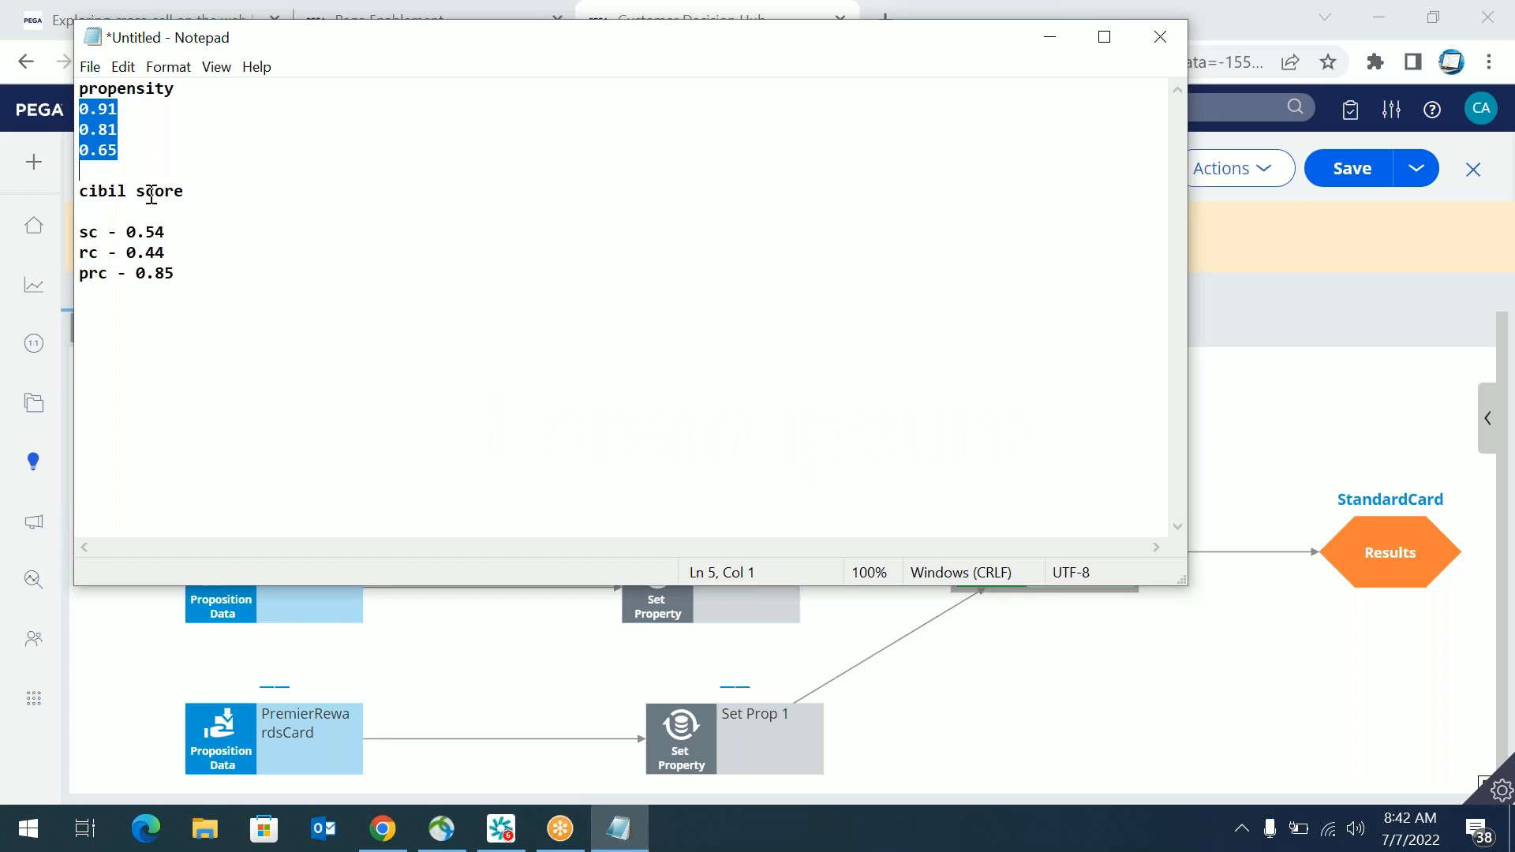
left_click(134, 166)
left_click_drag(132, 159, 86, 95)
left_click(124, 136)
left_click(126, 251)
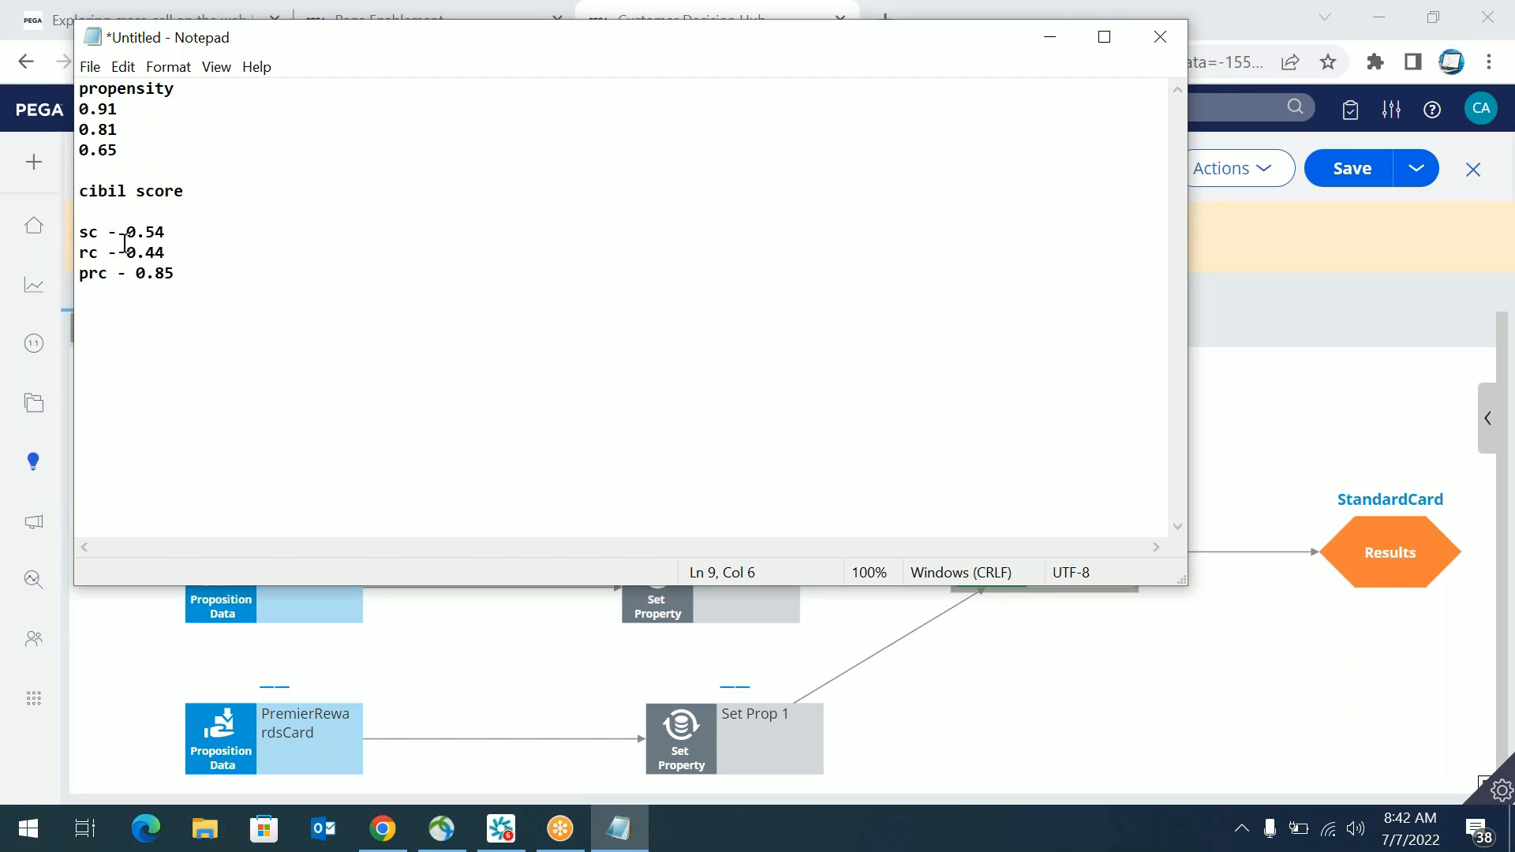
Step: Below the scores, list the cards ranked from highest to lowest score as prc, sc and rc
left_click(194, 281)
key("Return")
key("Return")
key("Return")
type("prc")
key("Return")
type("sc")
key("Return")
type("rc")
Step: Add the line "top 2 - prc and sc" directly under the ranked list
left_click_drag(101, 377, 82, 335)
left_click(113, 377)
key("Return")
type("to")
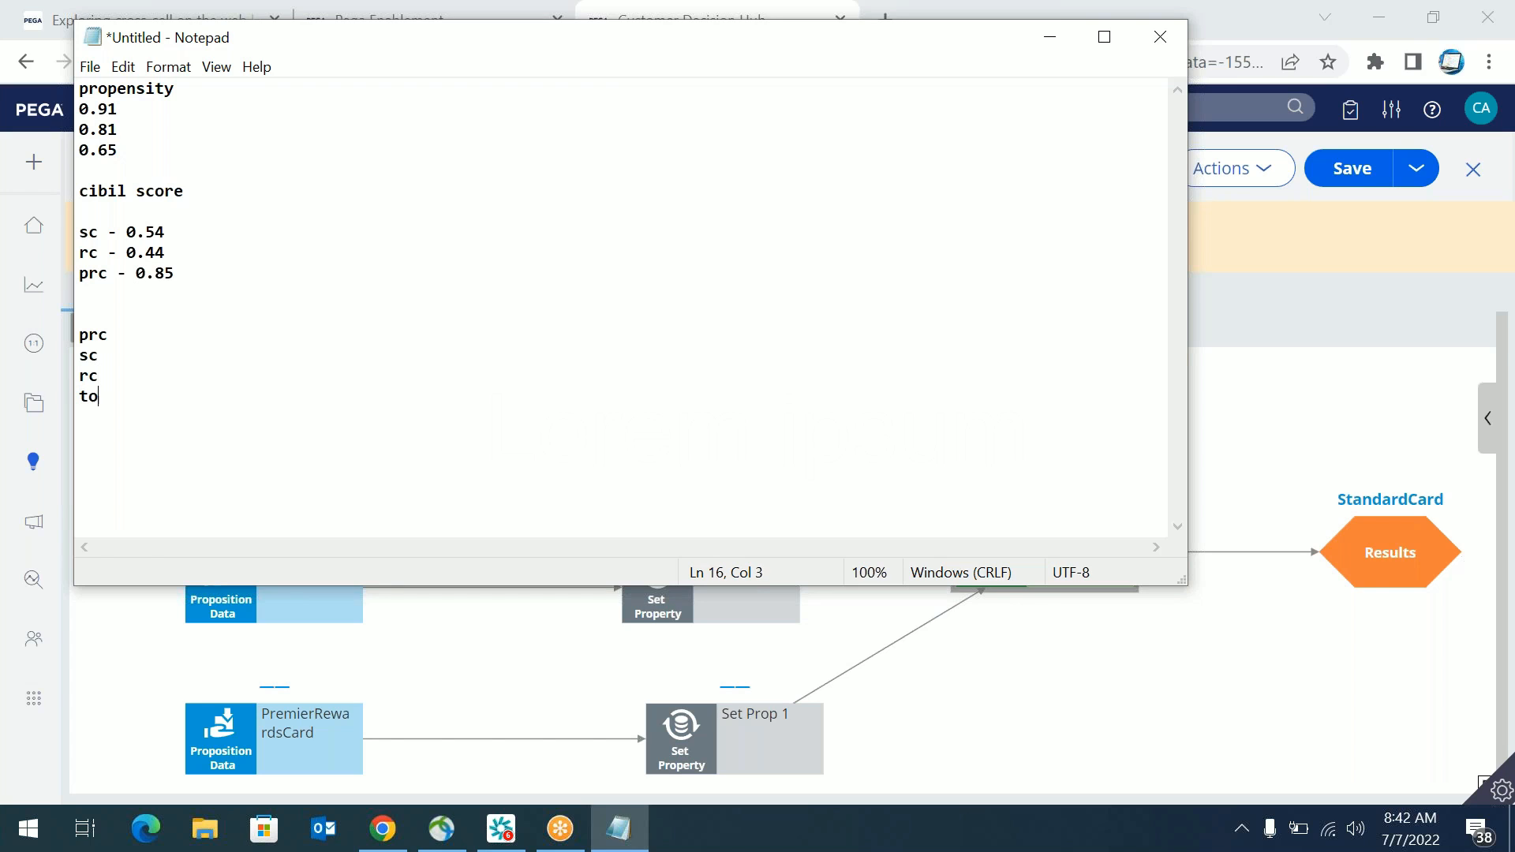
type("p 2 - prc and sc")
left_click(174, 398)
left_click_drag(247, 399, 102, 150)
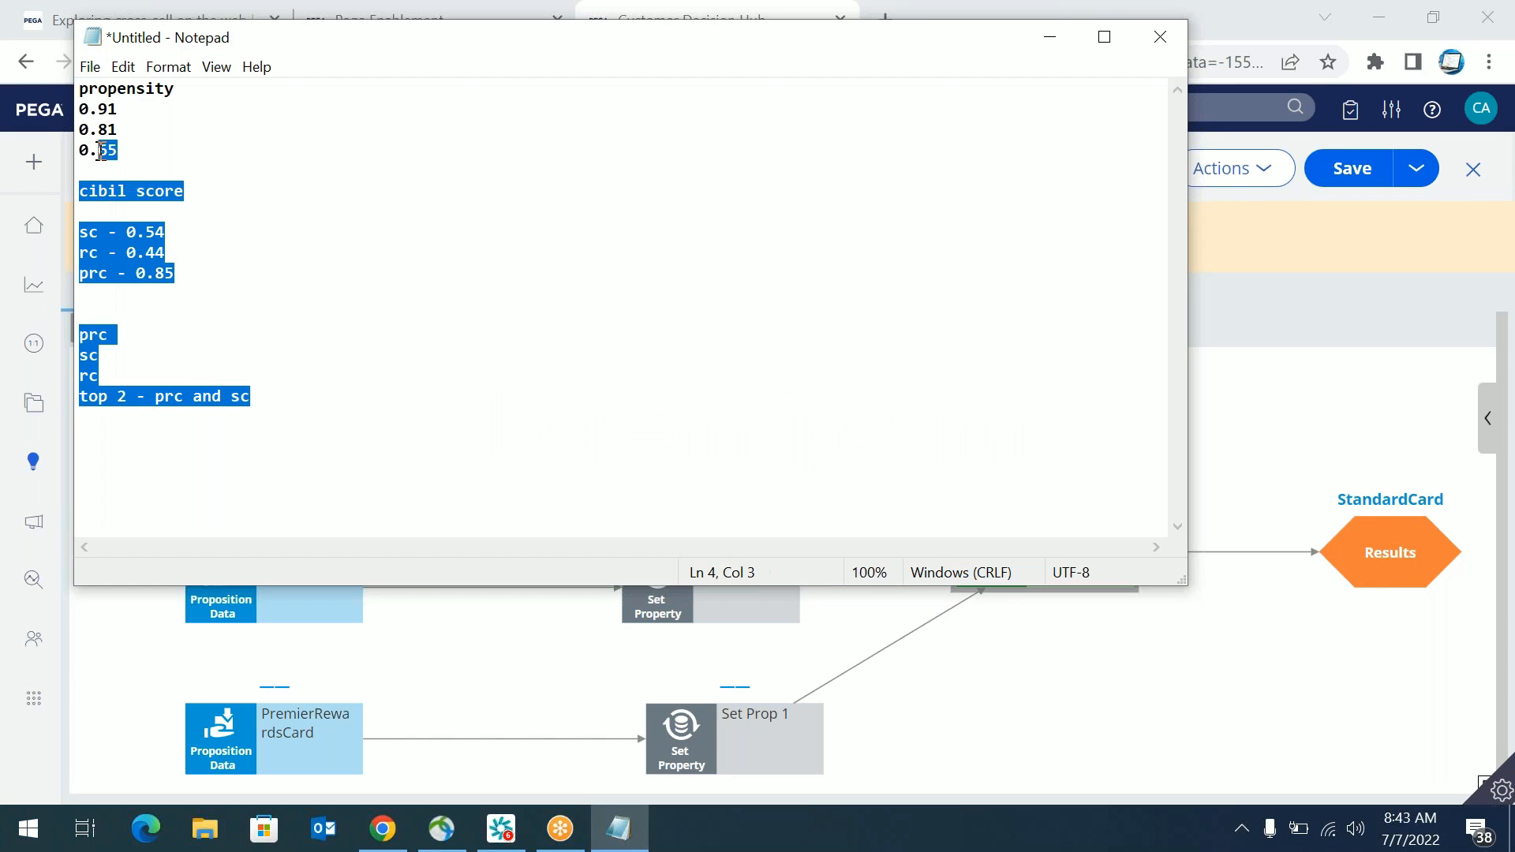
left_click(133, 136)
left_click_drag(268, 396, 79, 41)
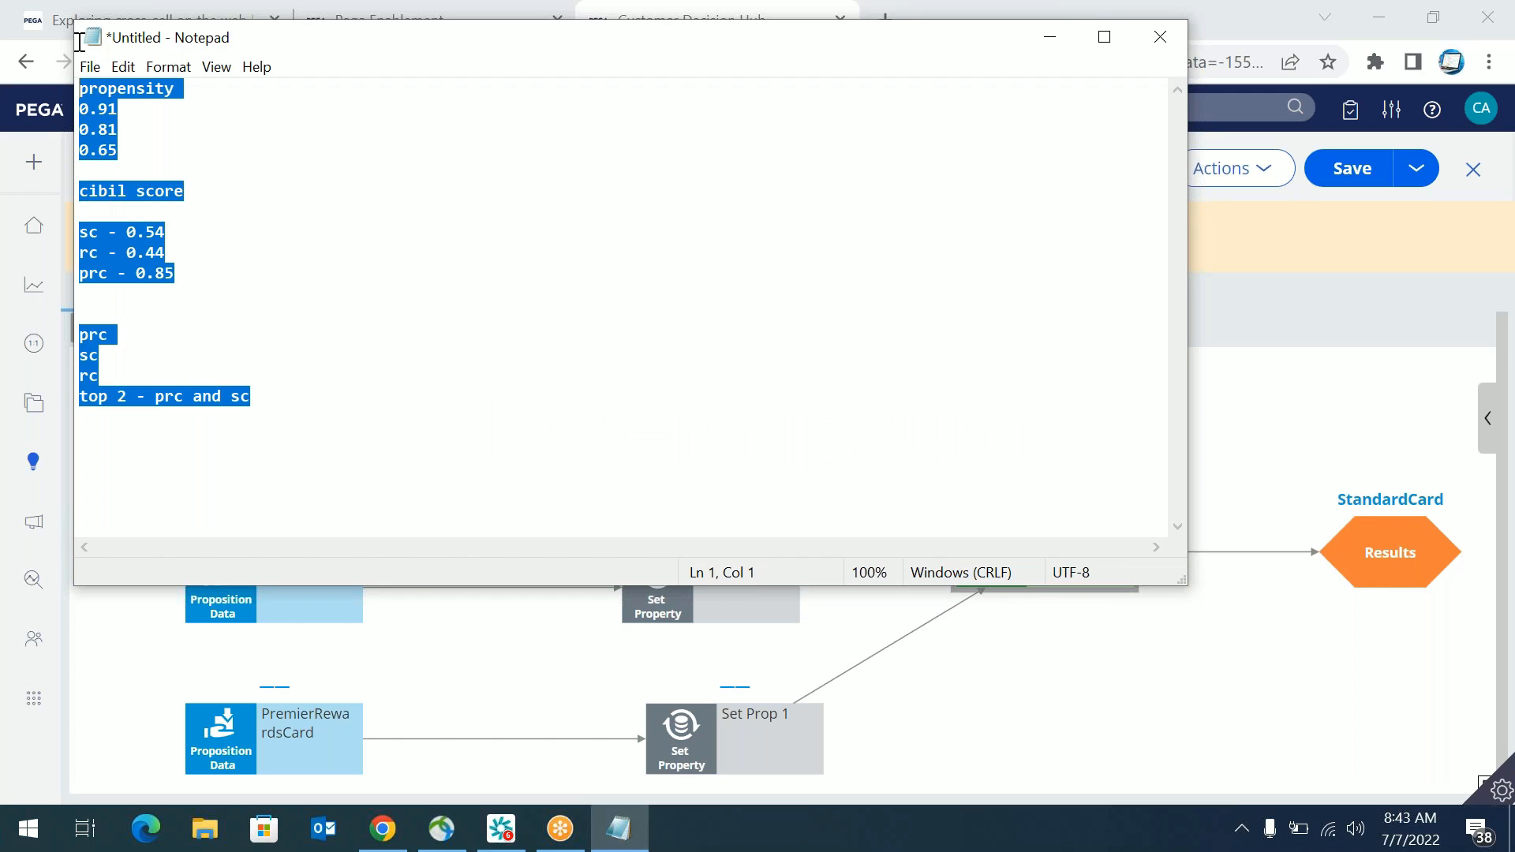
left_click(142, 155)
left_click_drag(131, 144, 79, 89)
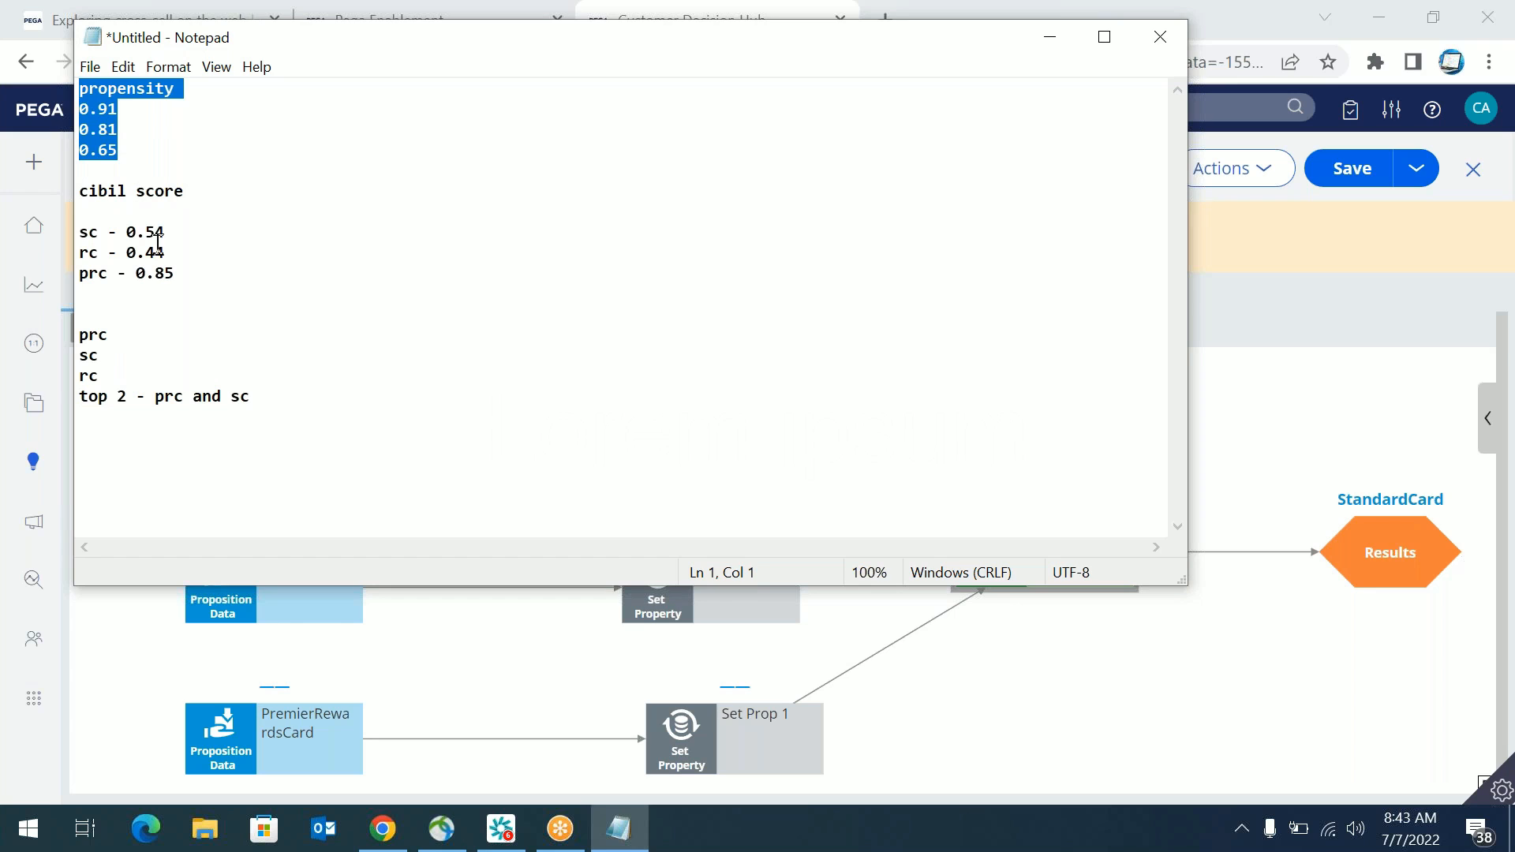
Step: Highlight the cibil score notes for sc, rc and prc in Notepad, and switch back to the SecondStrategy canvas in Chrome
left_click_drag(177, 273, 79, 192)
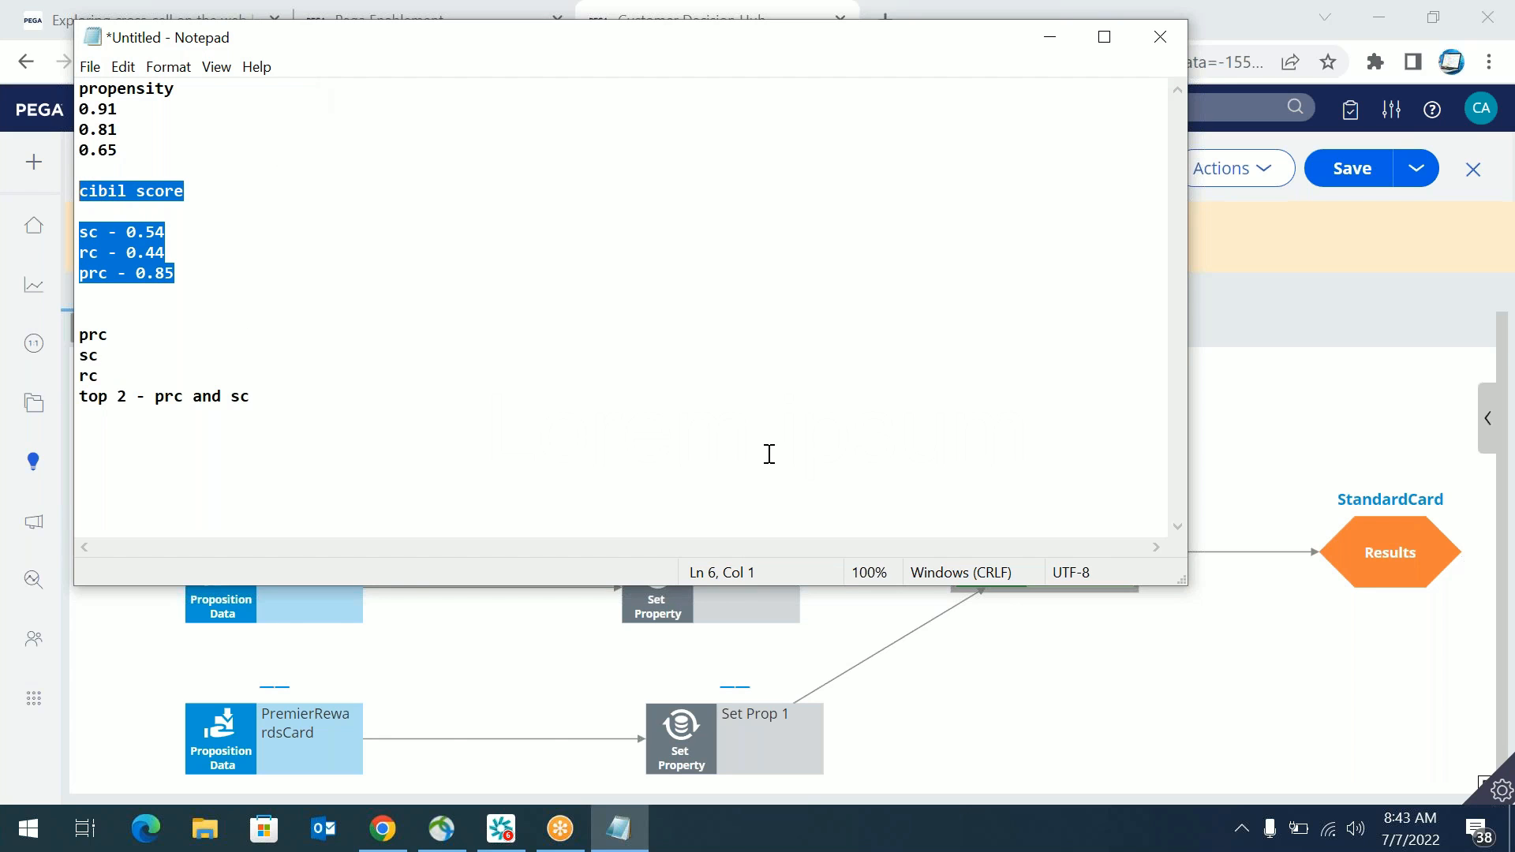
key("alt+Tab")
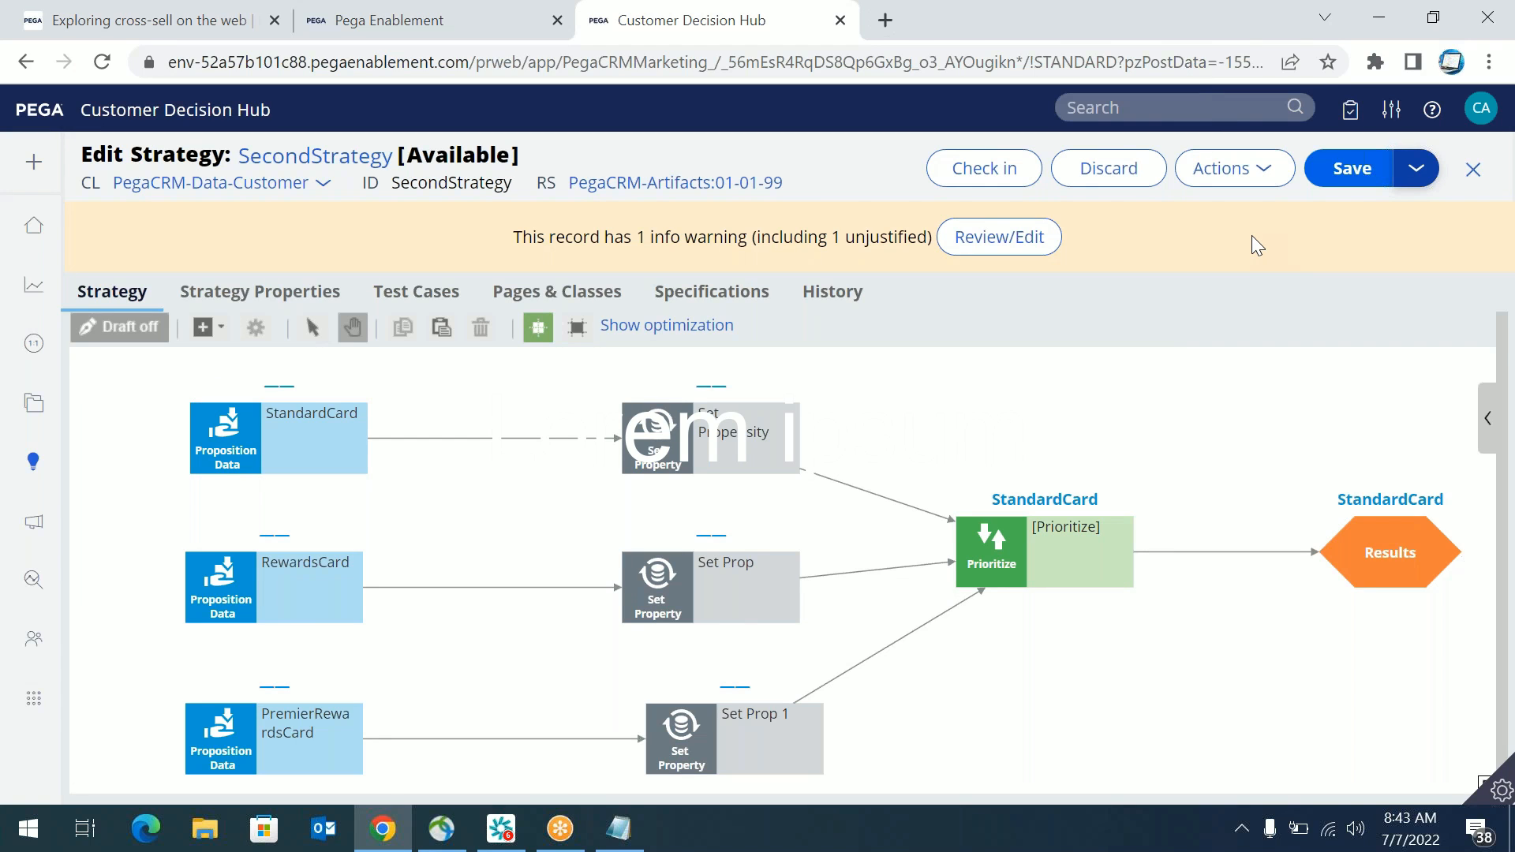
key("alt+Tab")
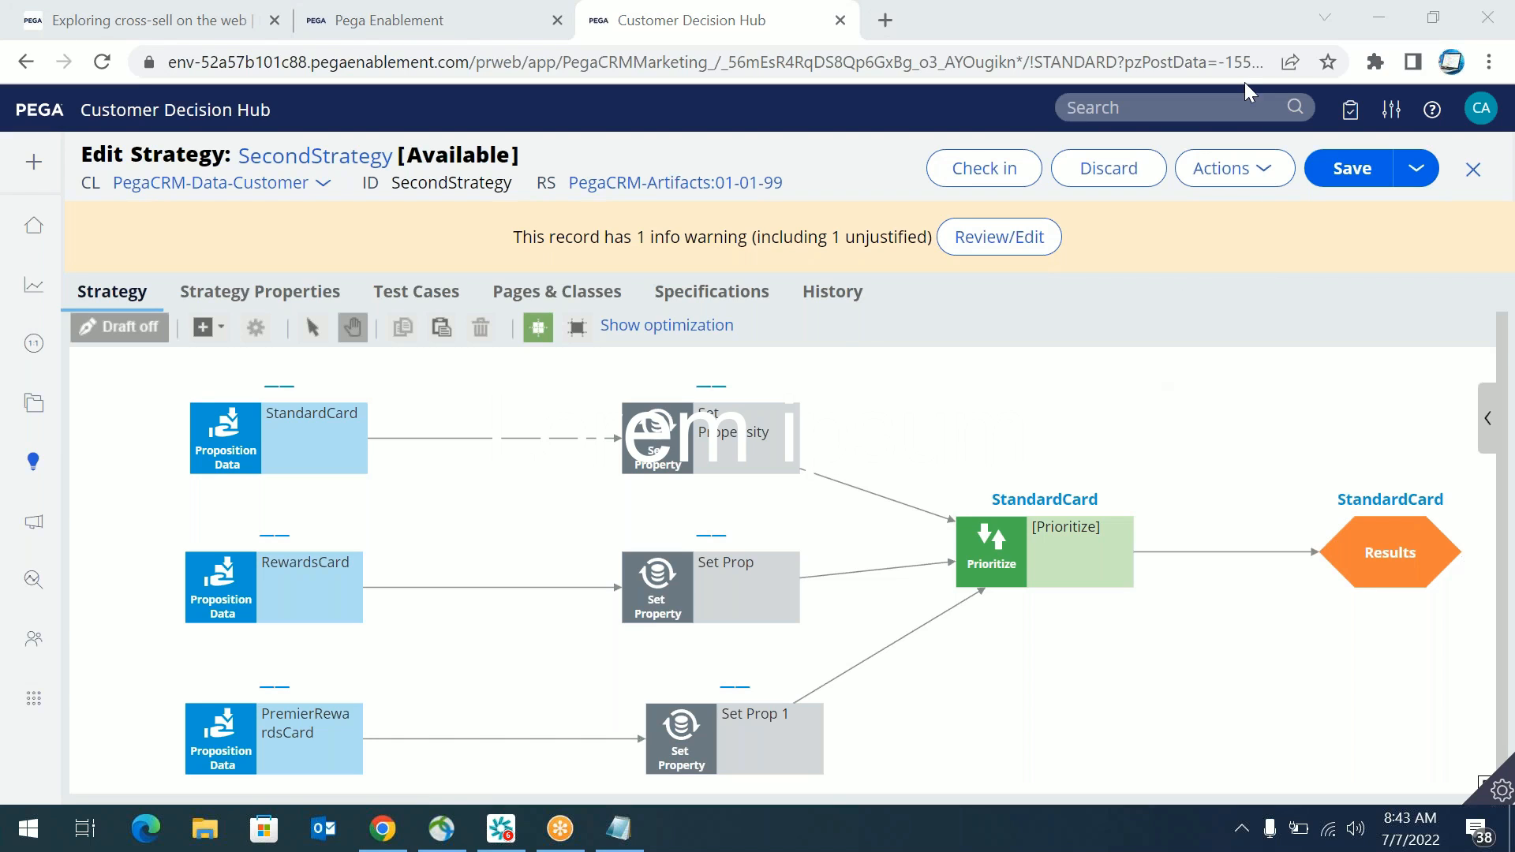
Step: Move the StandardCard, RewardsCard and PremierRewardsCard proposition components further left on the canvas, aligned in one column
left_click(774, 414)
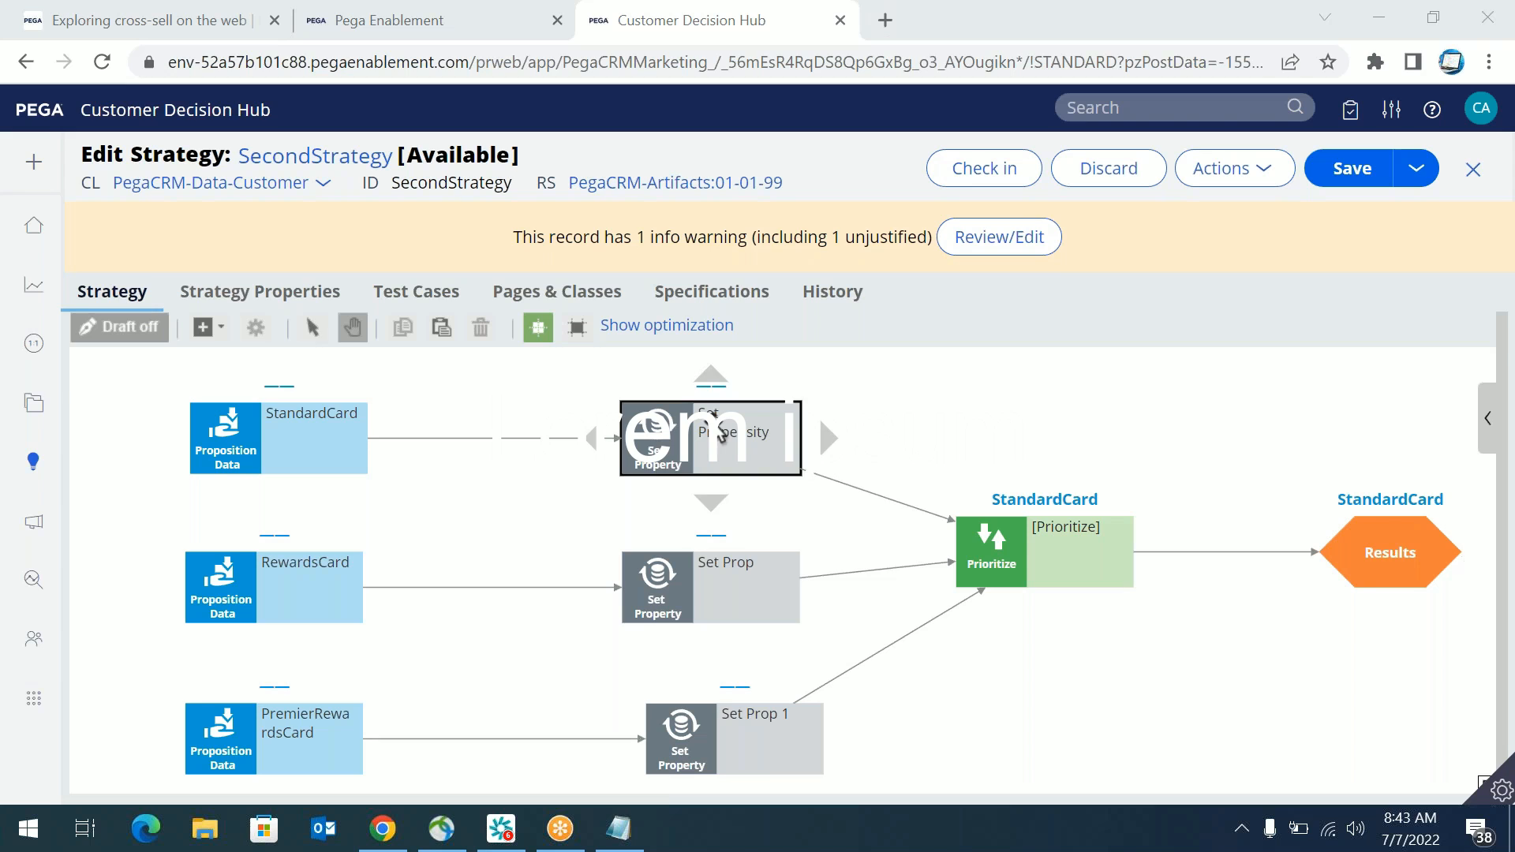
left_click(322, 462)
left_click_drag(237, 448, 201, 448)
mouse_move(213, 582)
left_mouse_down()
mouse_move(190, 578)
mouse_move(198, 588)
left_mouse_up()
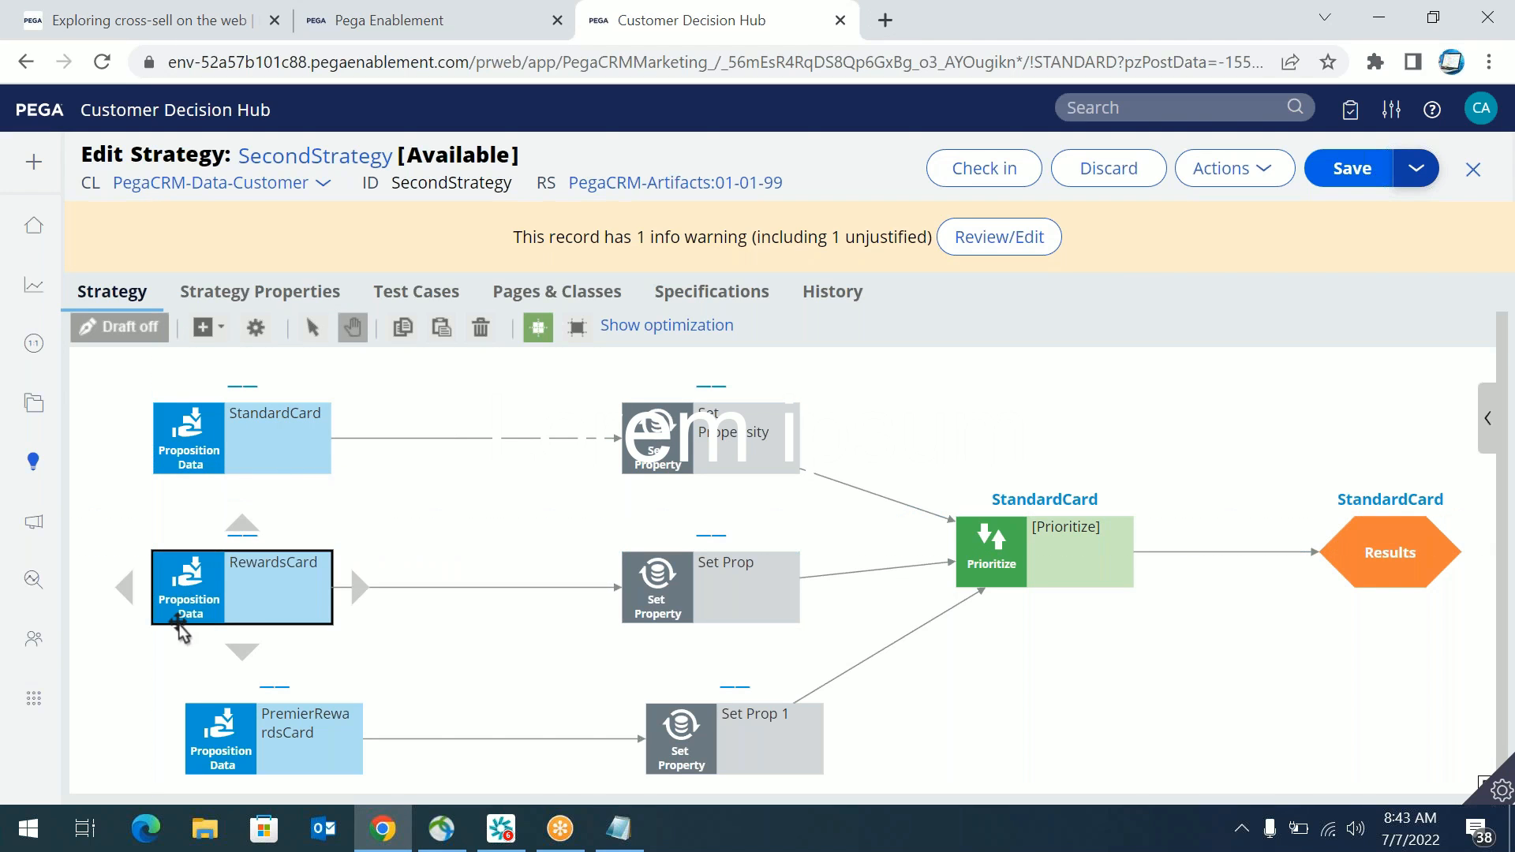
left_click_drag(222, 751, 190, 714)
Step: Shift the Set Prop 1, Set Prop and Set Propensity components left, closer to the proposition components
left_click(667, 723)
left_click_drag(640, 697, 621, 697)
left_click_drag(679, 583, 641, 577)
left_click_drag(658, 415, 618, 450)
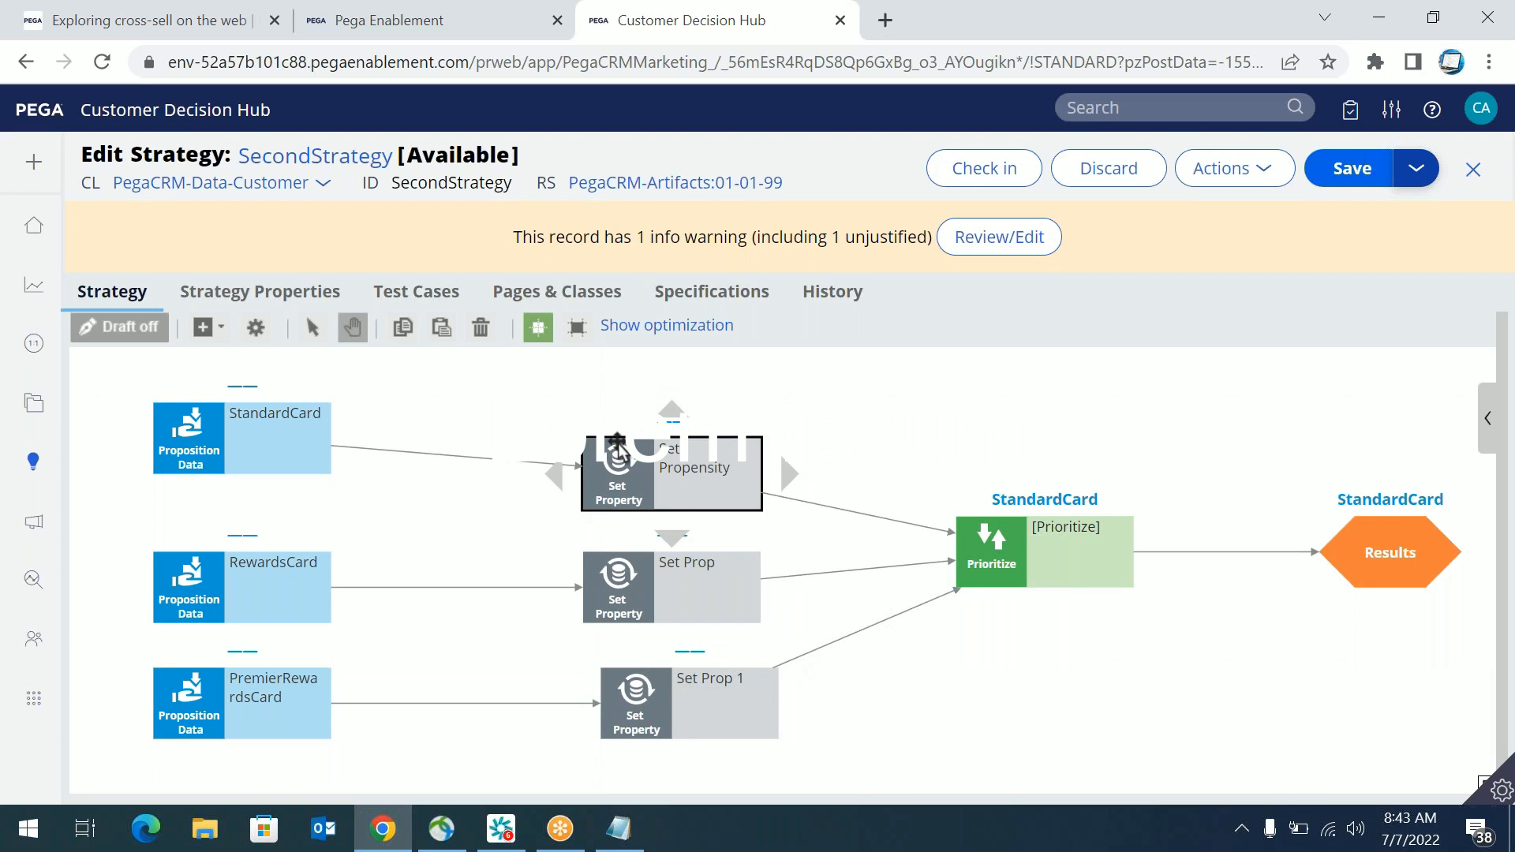
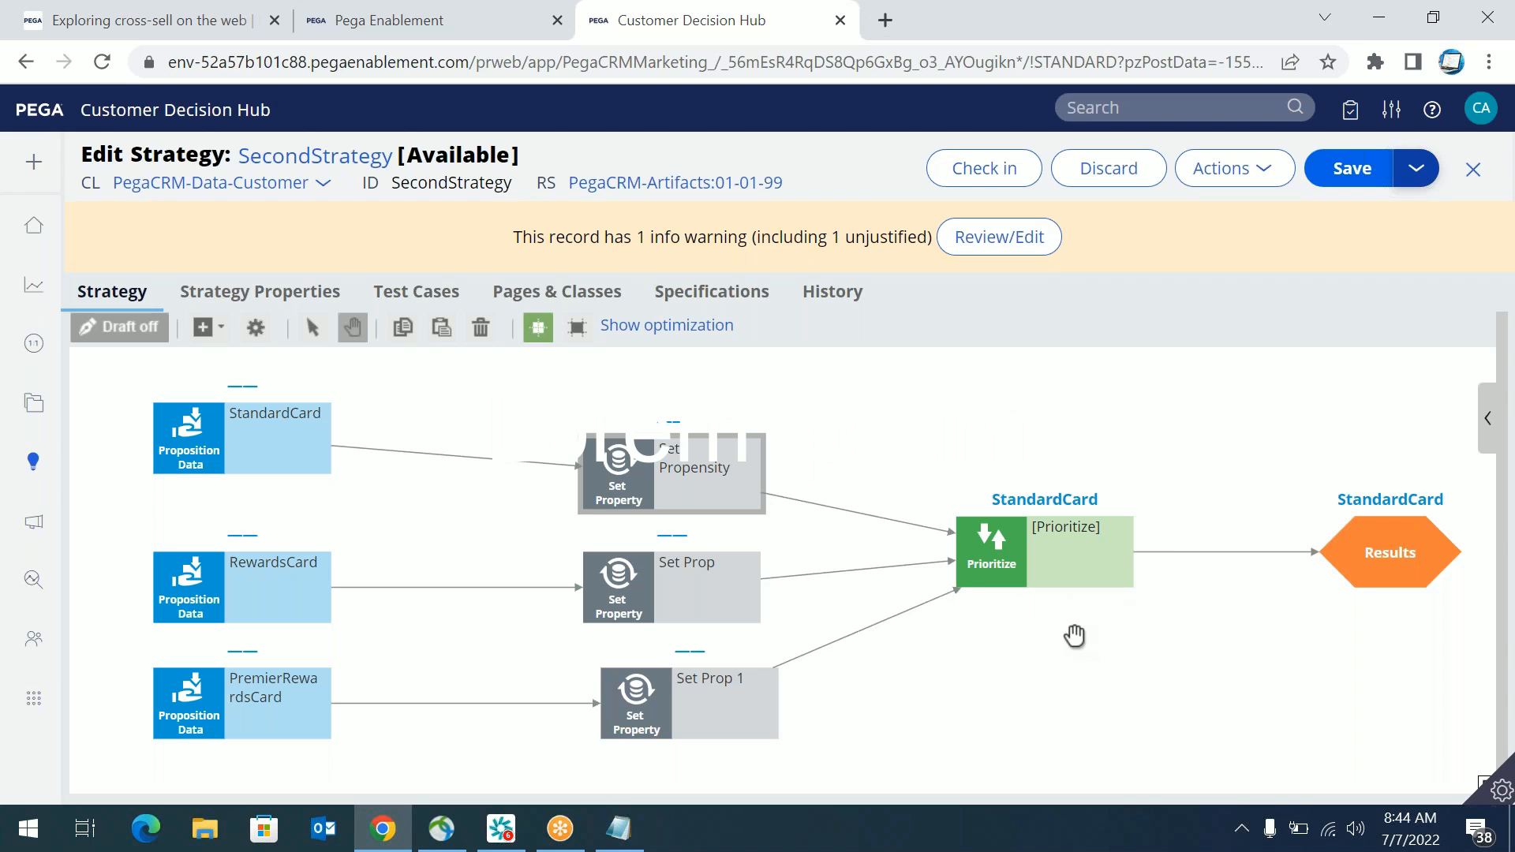
Step: Inspect the expression in the Prioritize component's properties and close them without changes
left_click(986, 539)
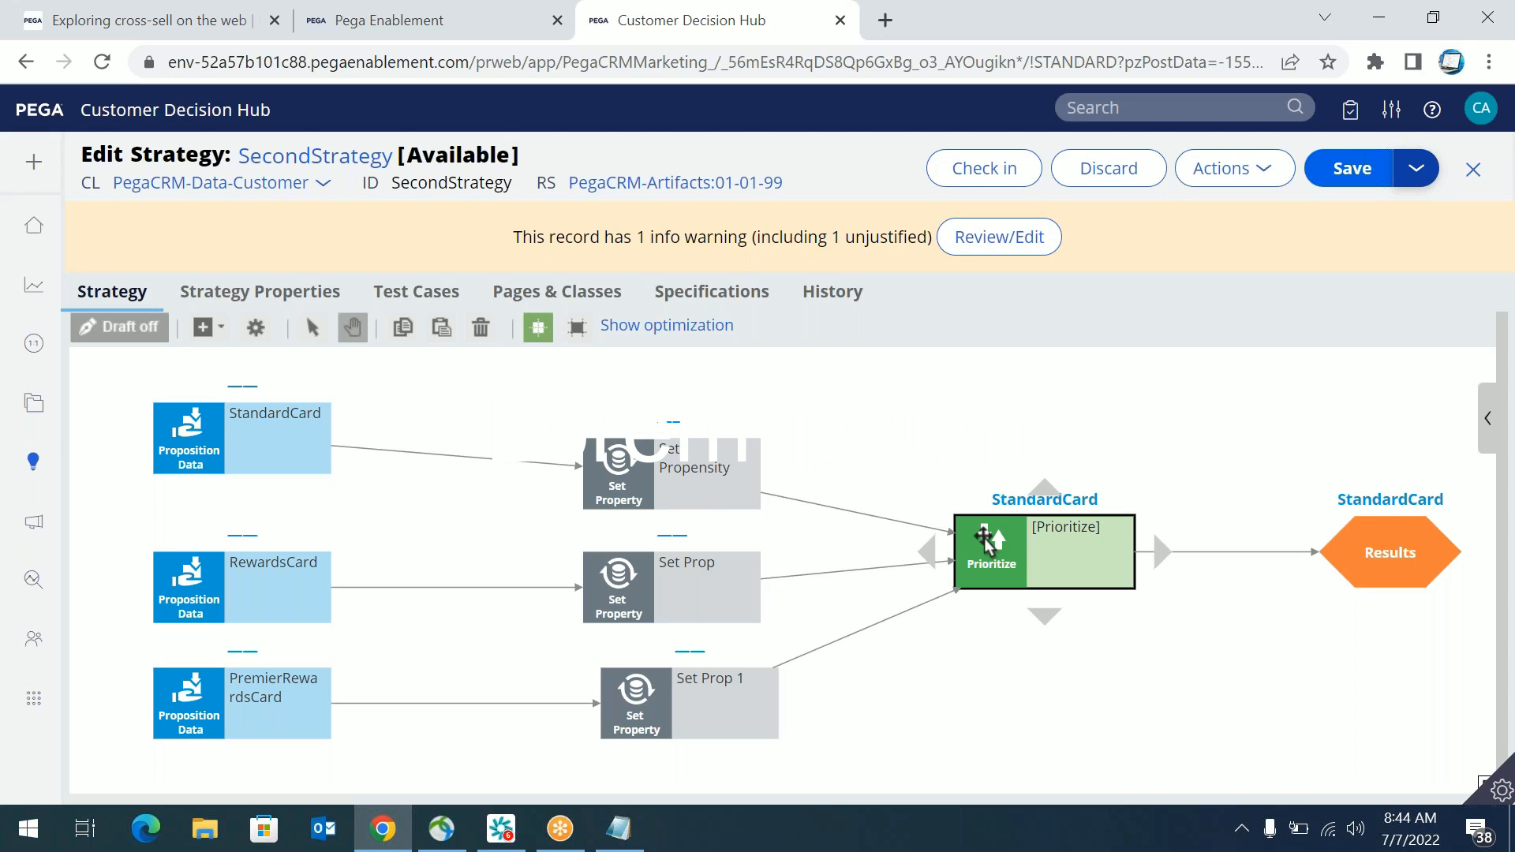
double_click(986, 539)
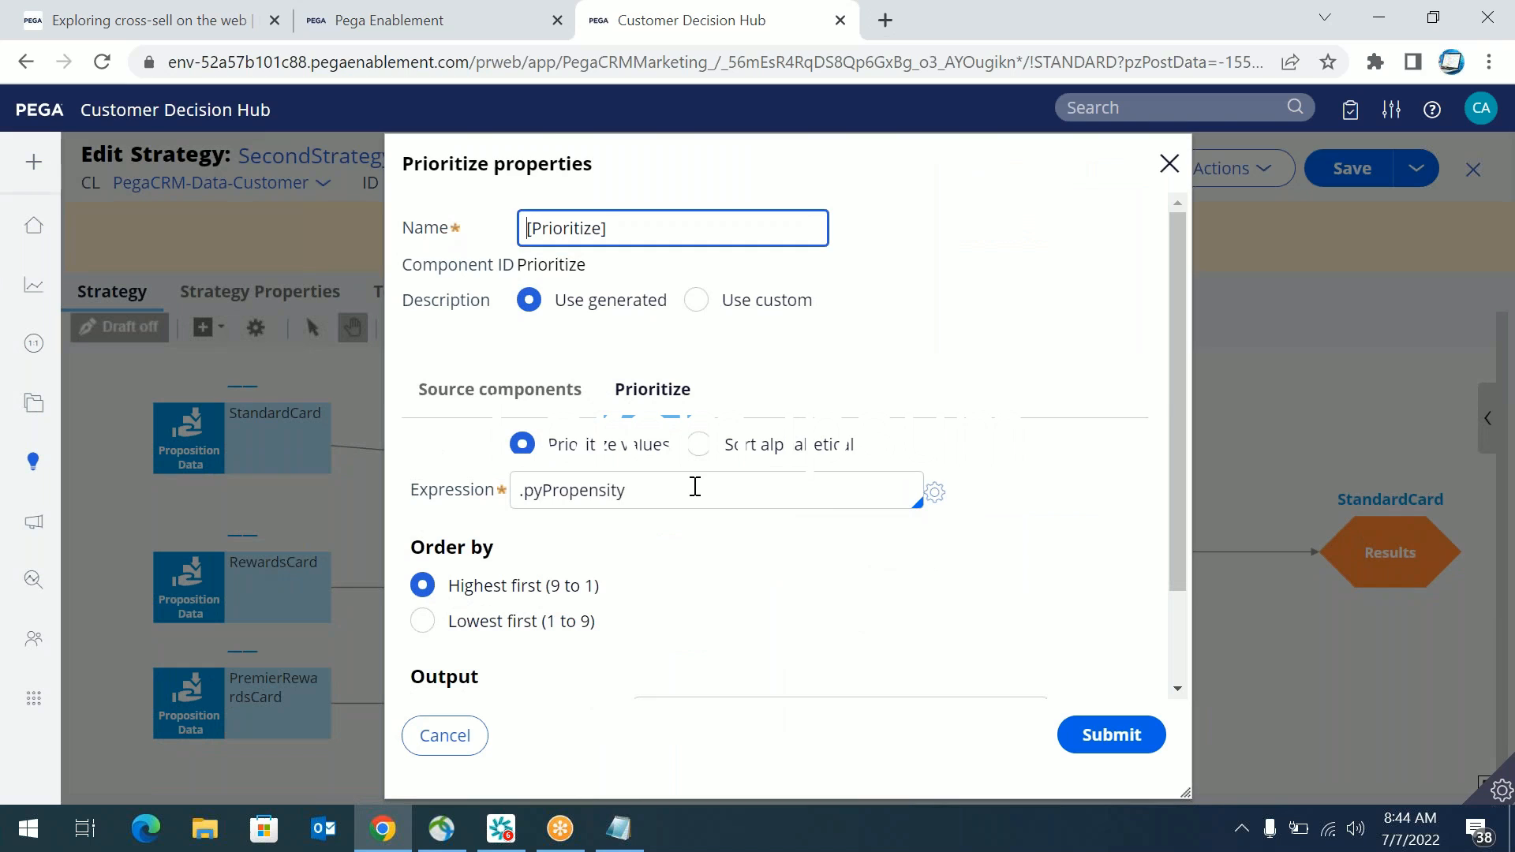
double_click(695, 487)
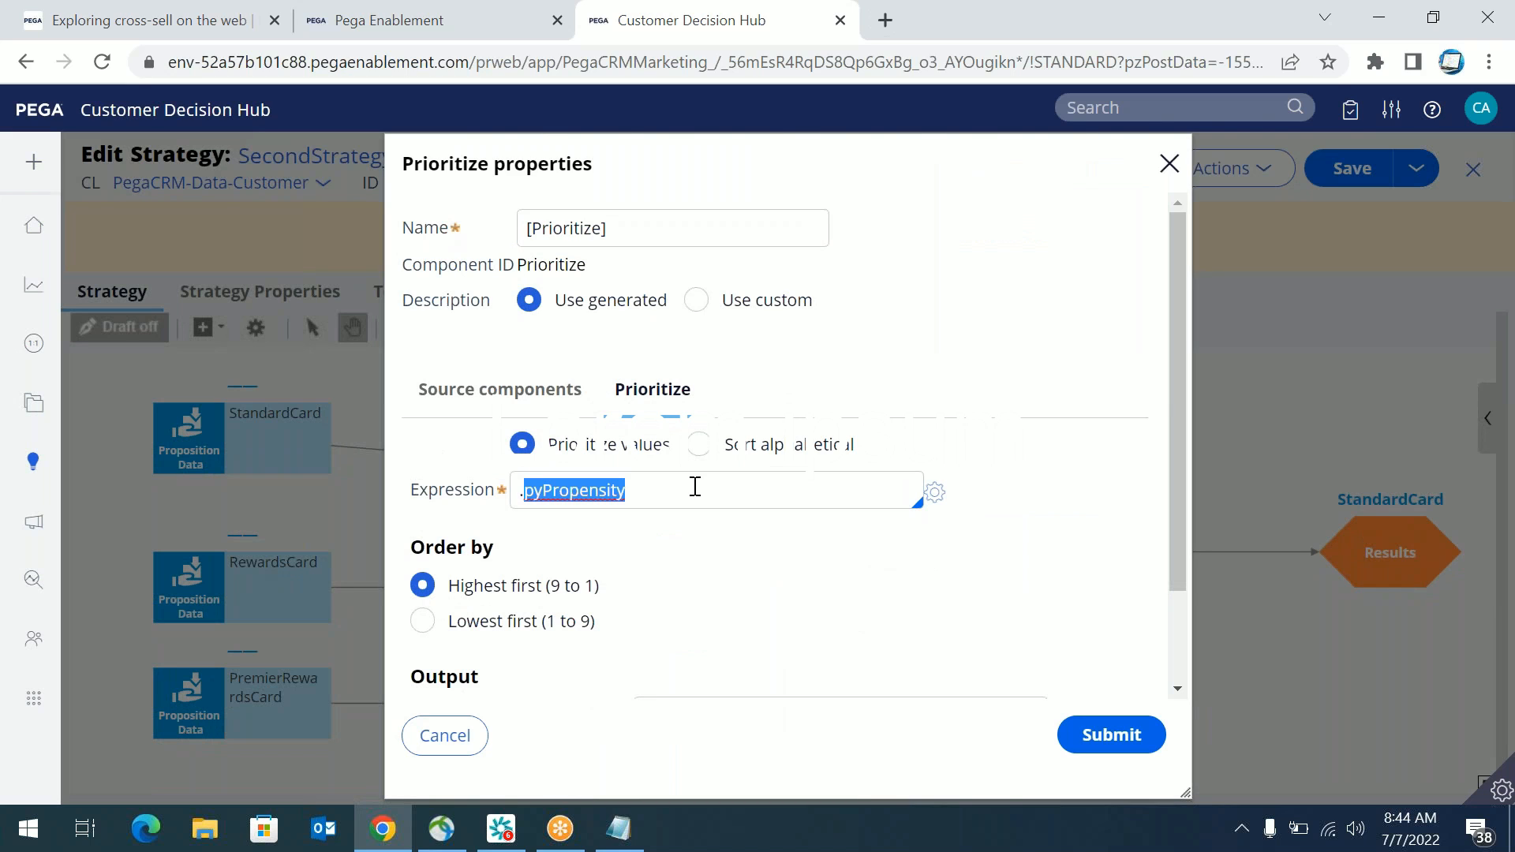
left_click(442, 734)
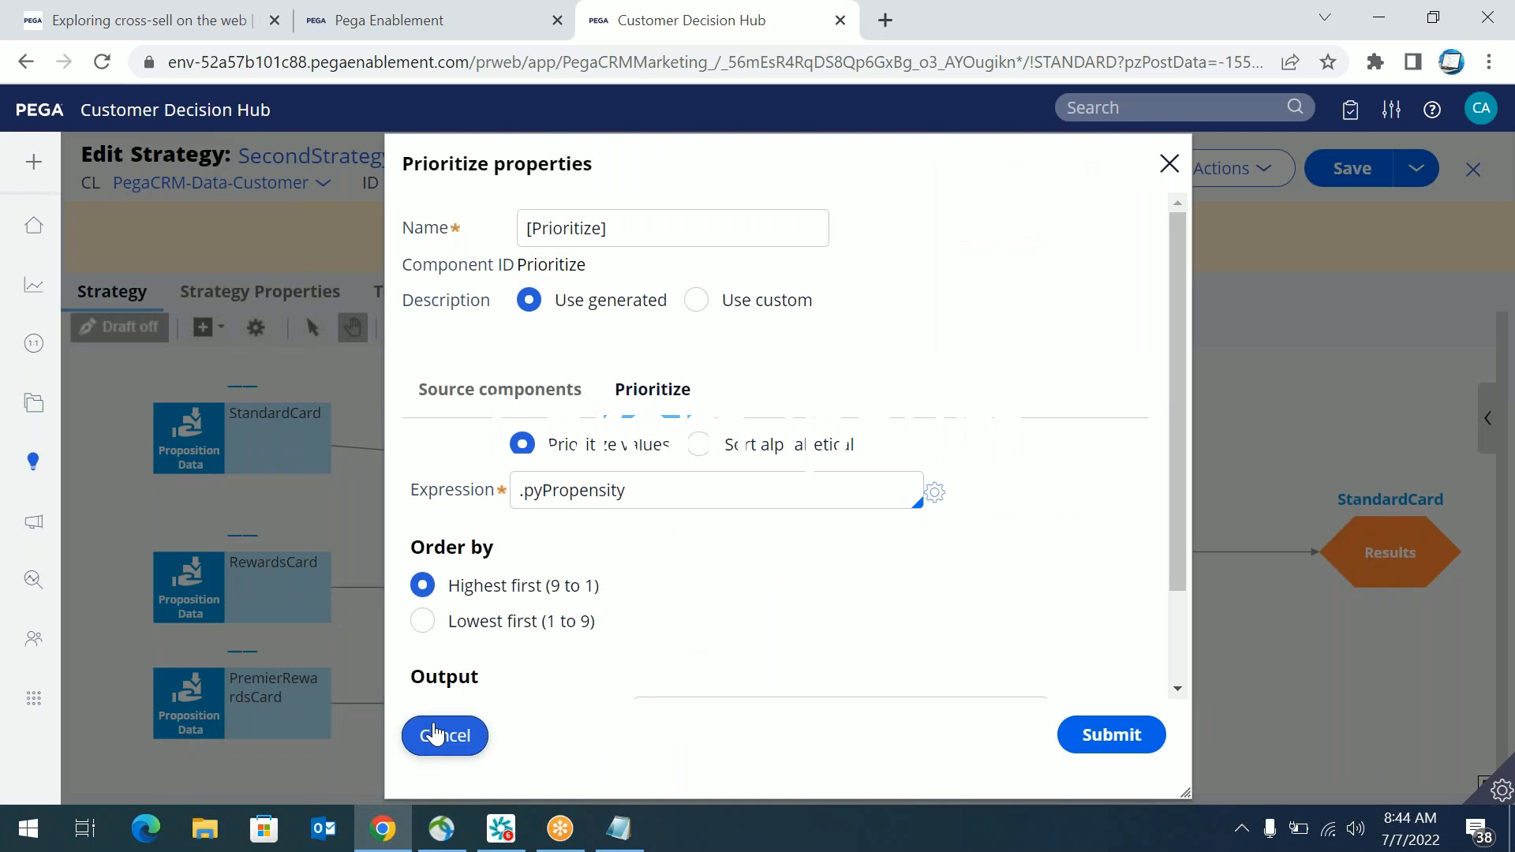
Step: Append *12 to the .pyPropensity expression in the Prioritize component's properties
left_click(639, 493)
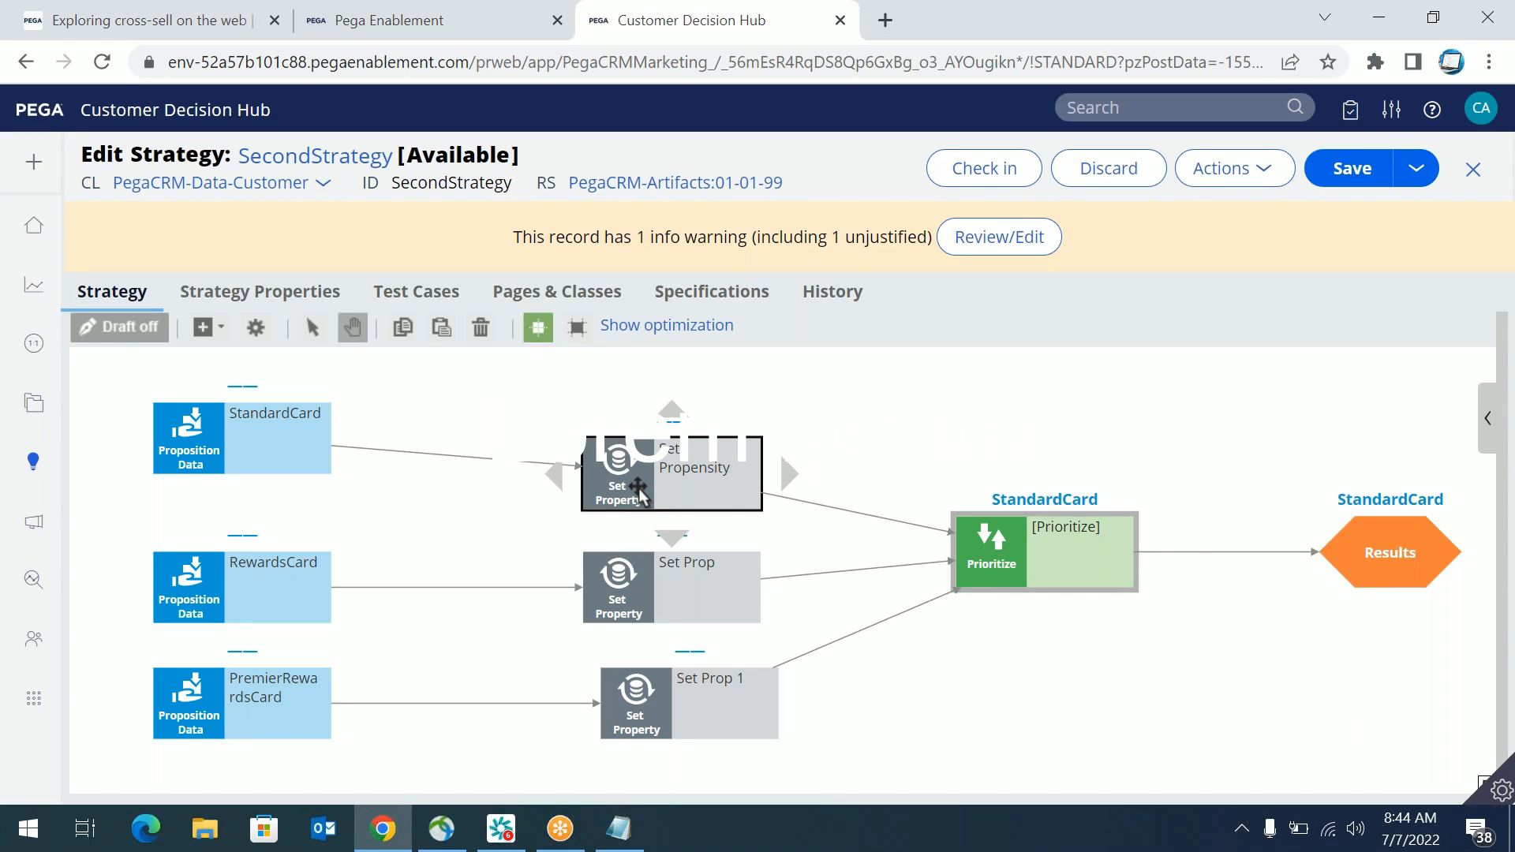
left_click(992, 564)
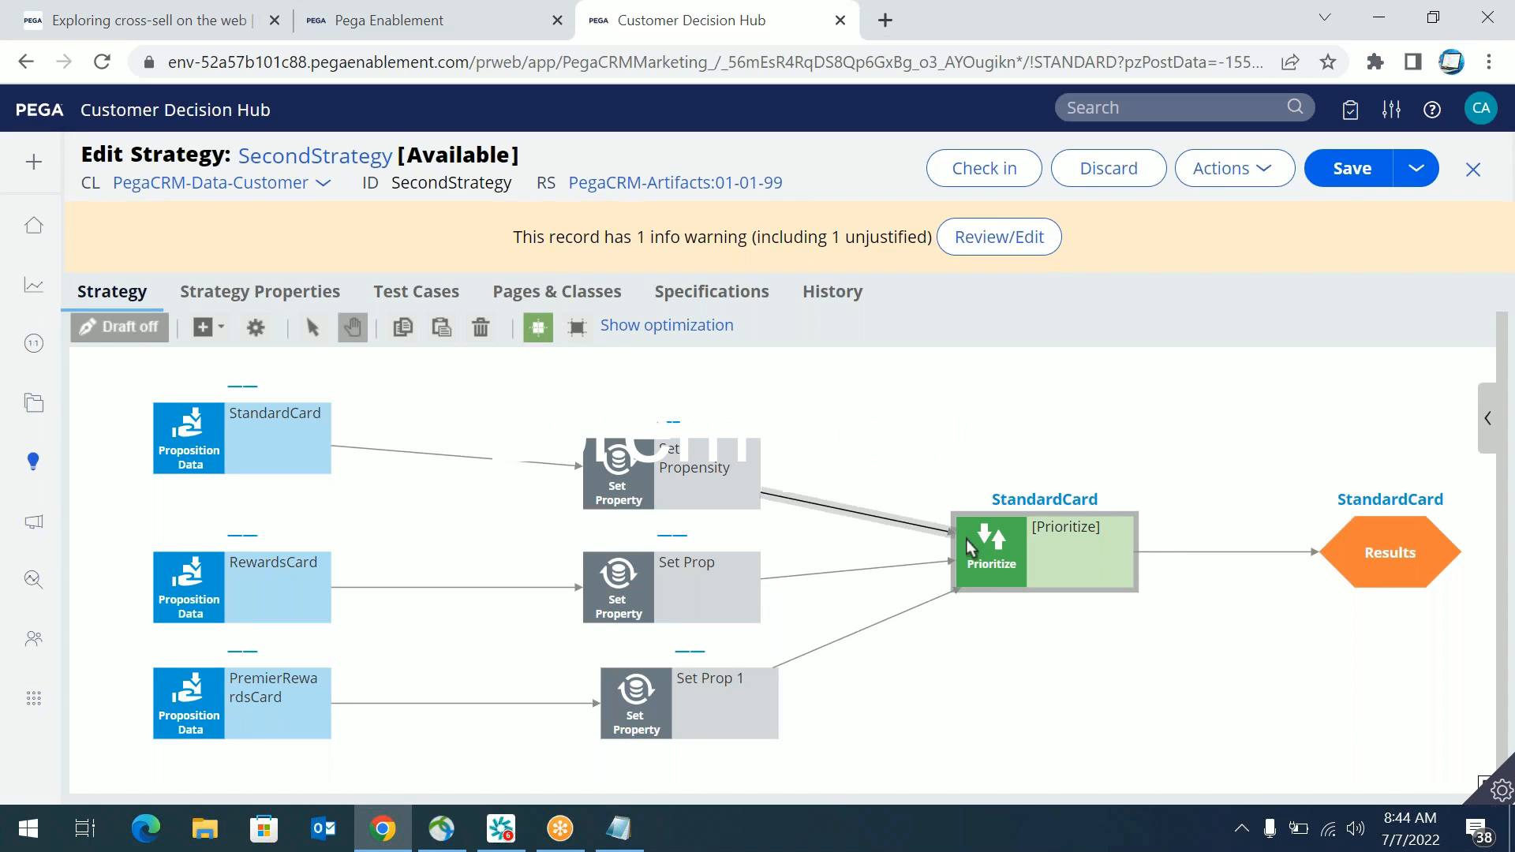
double_click(996, 568)
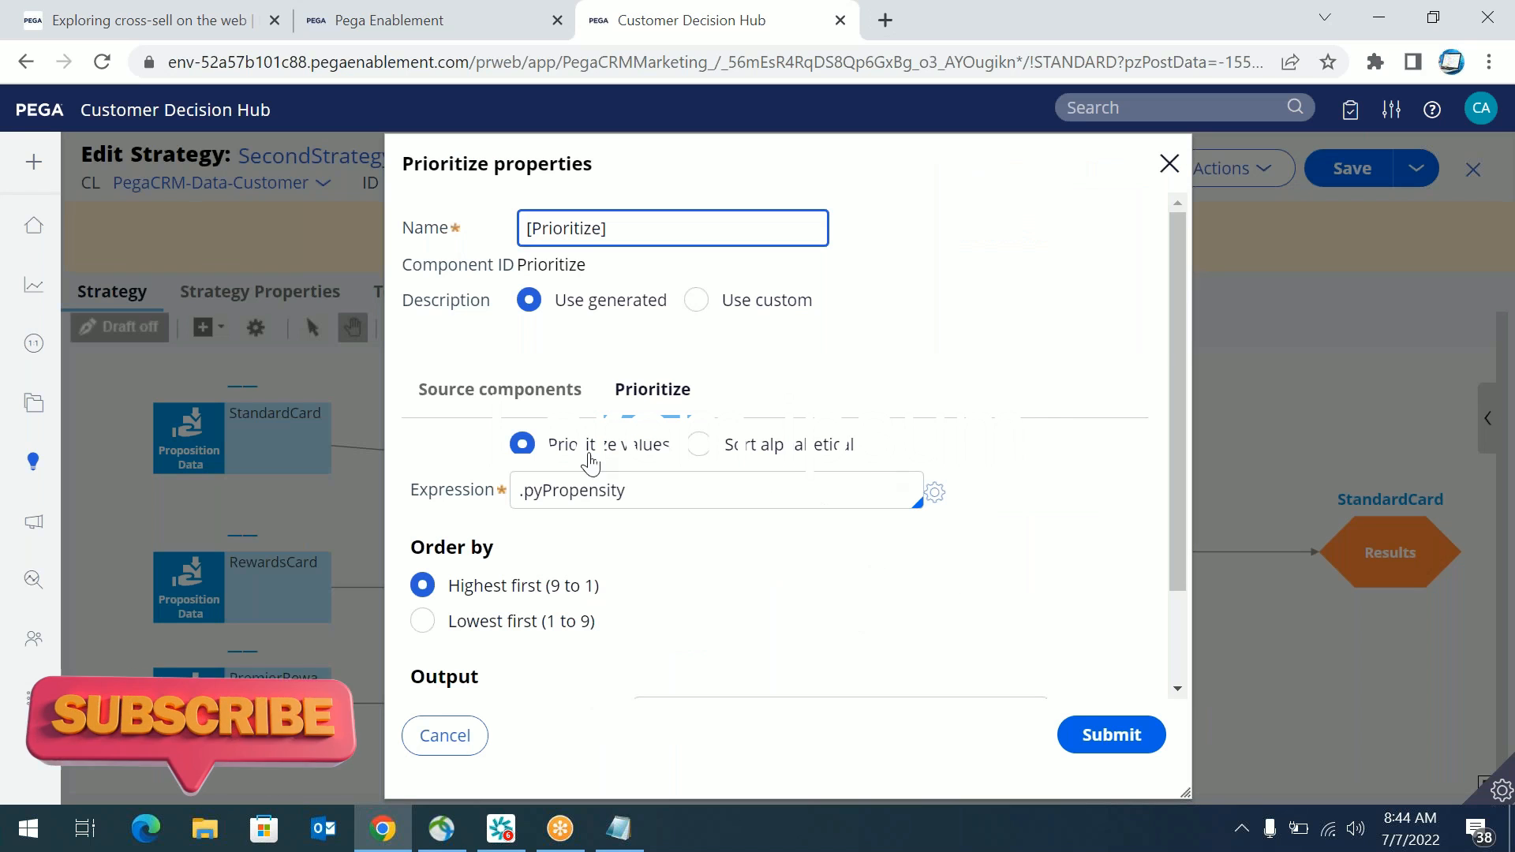
triple_click(602, 491)
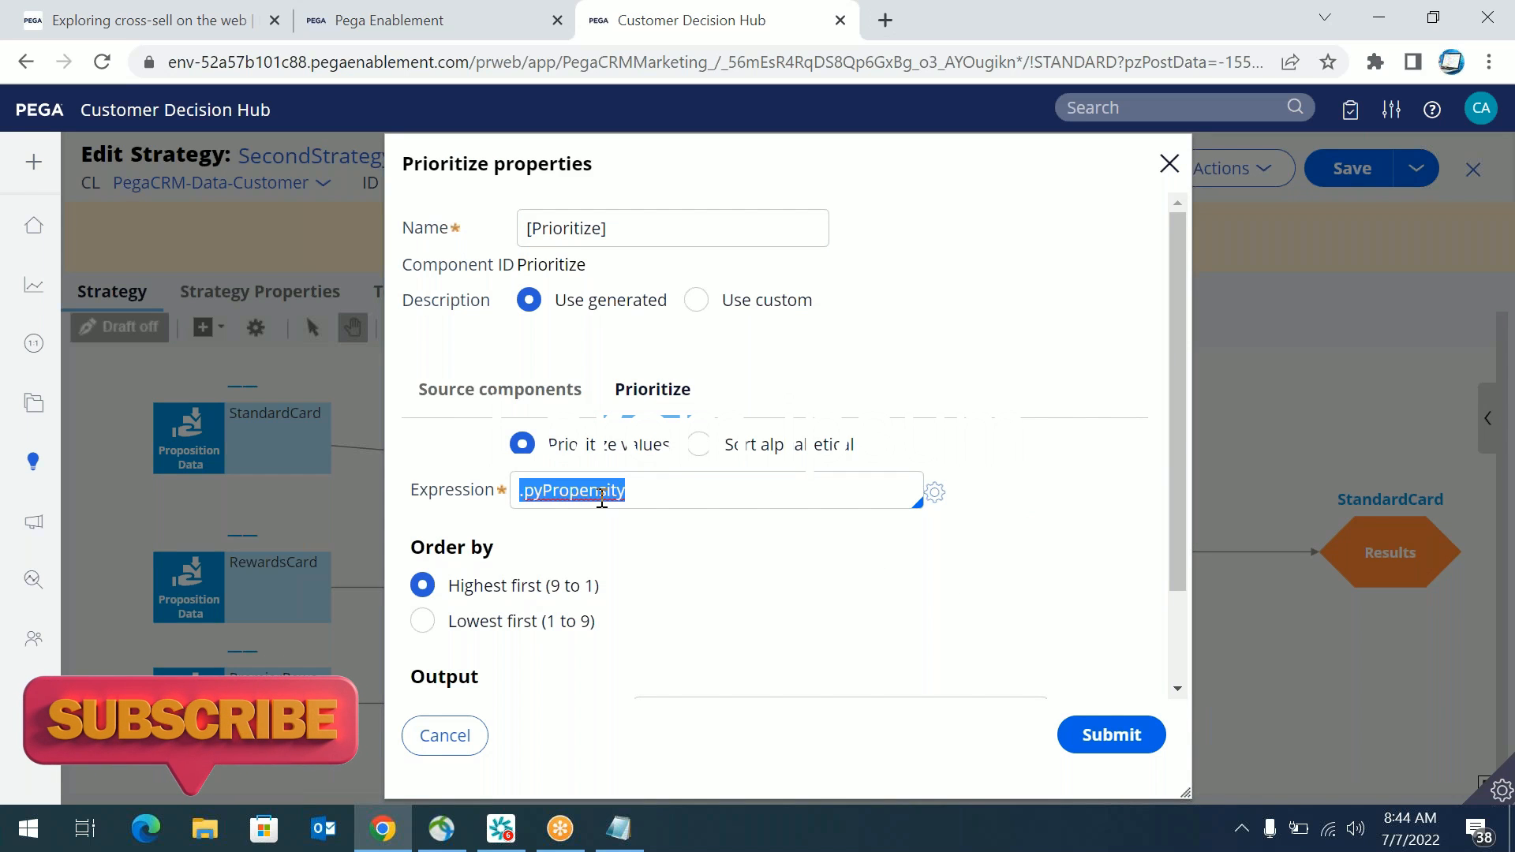
left_click(675, 485)
type("*12")
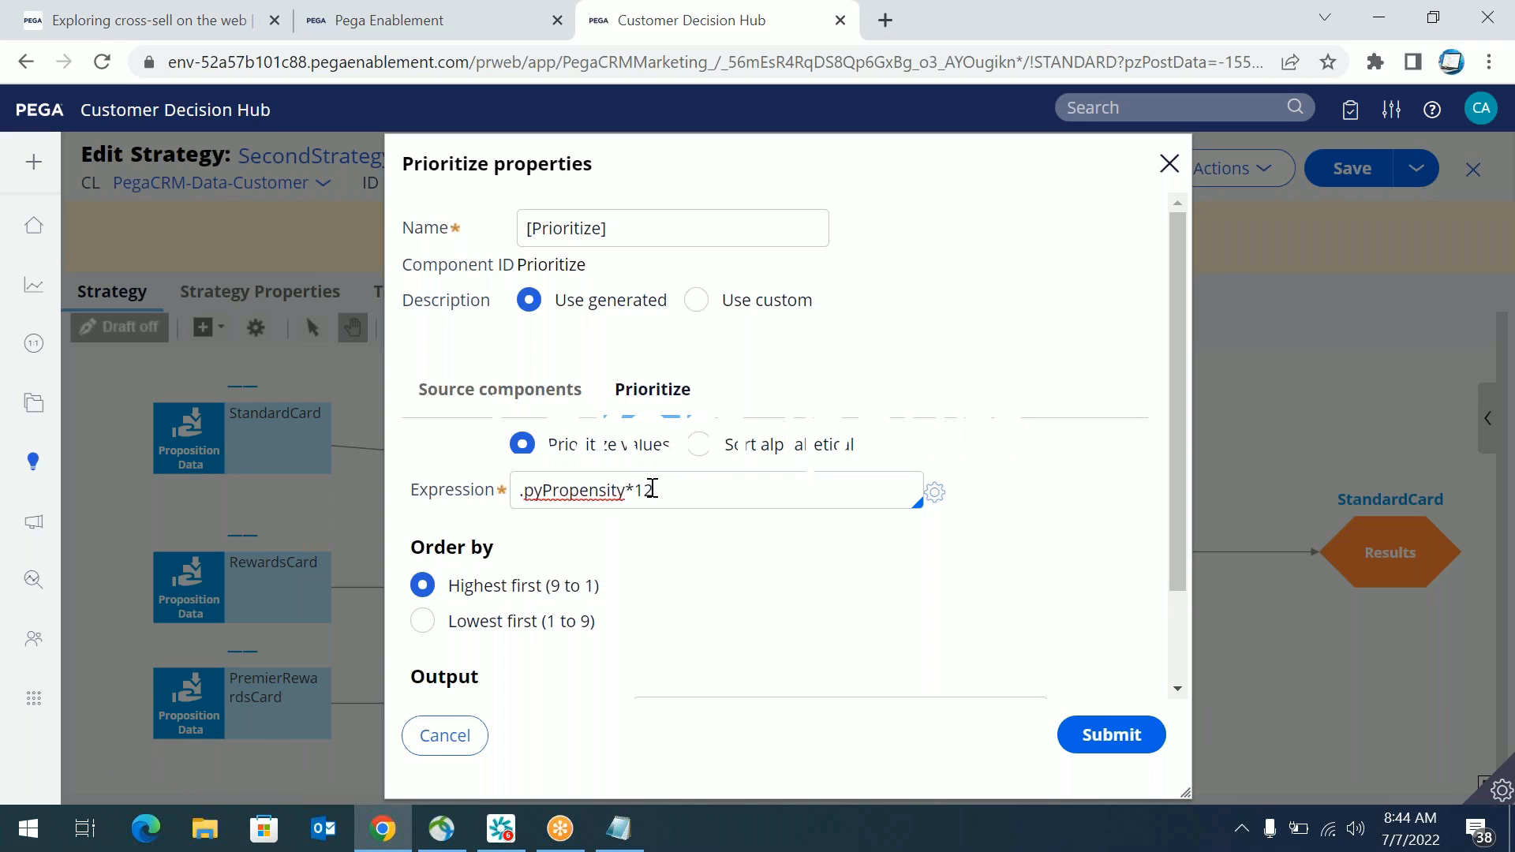
left_click_drag(634, 491, 674, 491)
left_click(644, 492)
left_click_drag(629, 491, 535, 500)
left_click(669, 490)
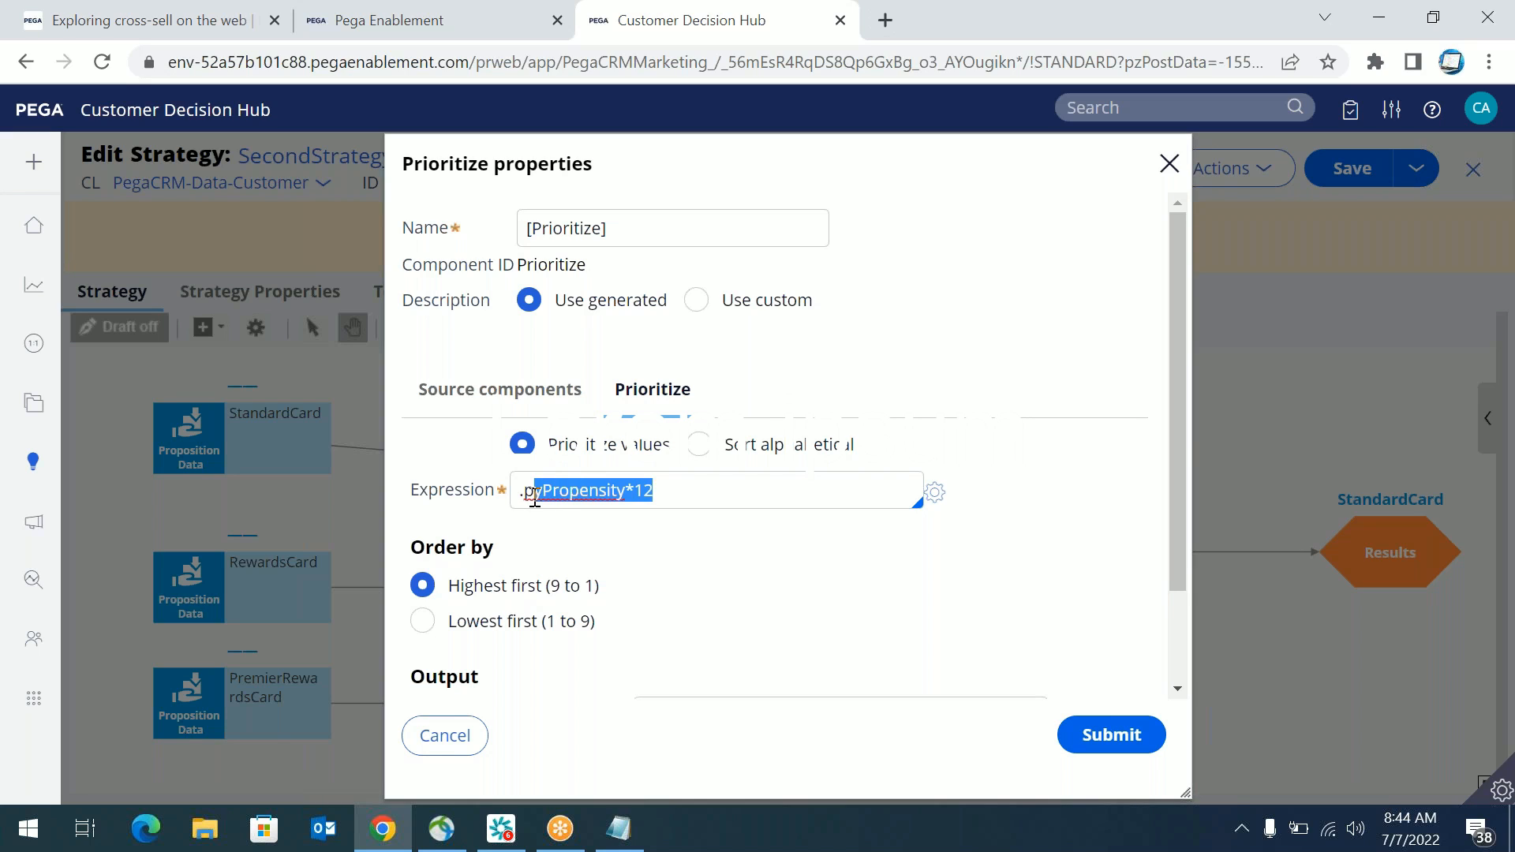
Step: Remove *12 from the Prioritize expression and discard the component's properties dialog
left_click(627, 494)
left_click_drag(627, 494, 688, 491)
key("BackSpace")
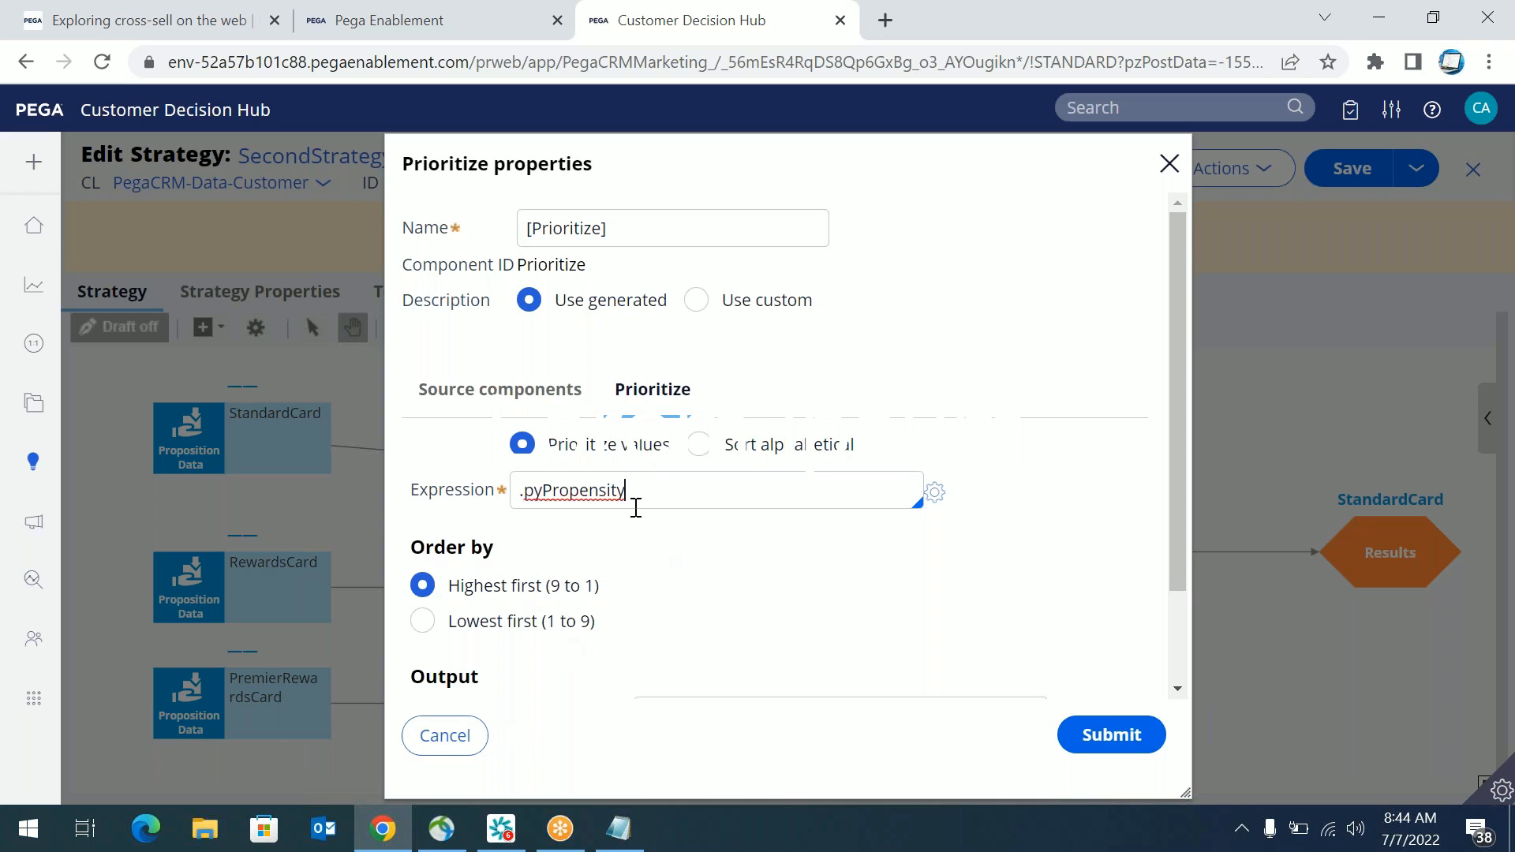
left_click_drag(521, 490, 681, 504)
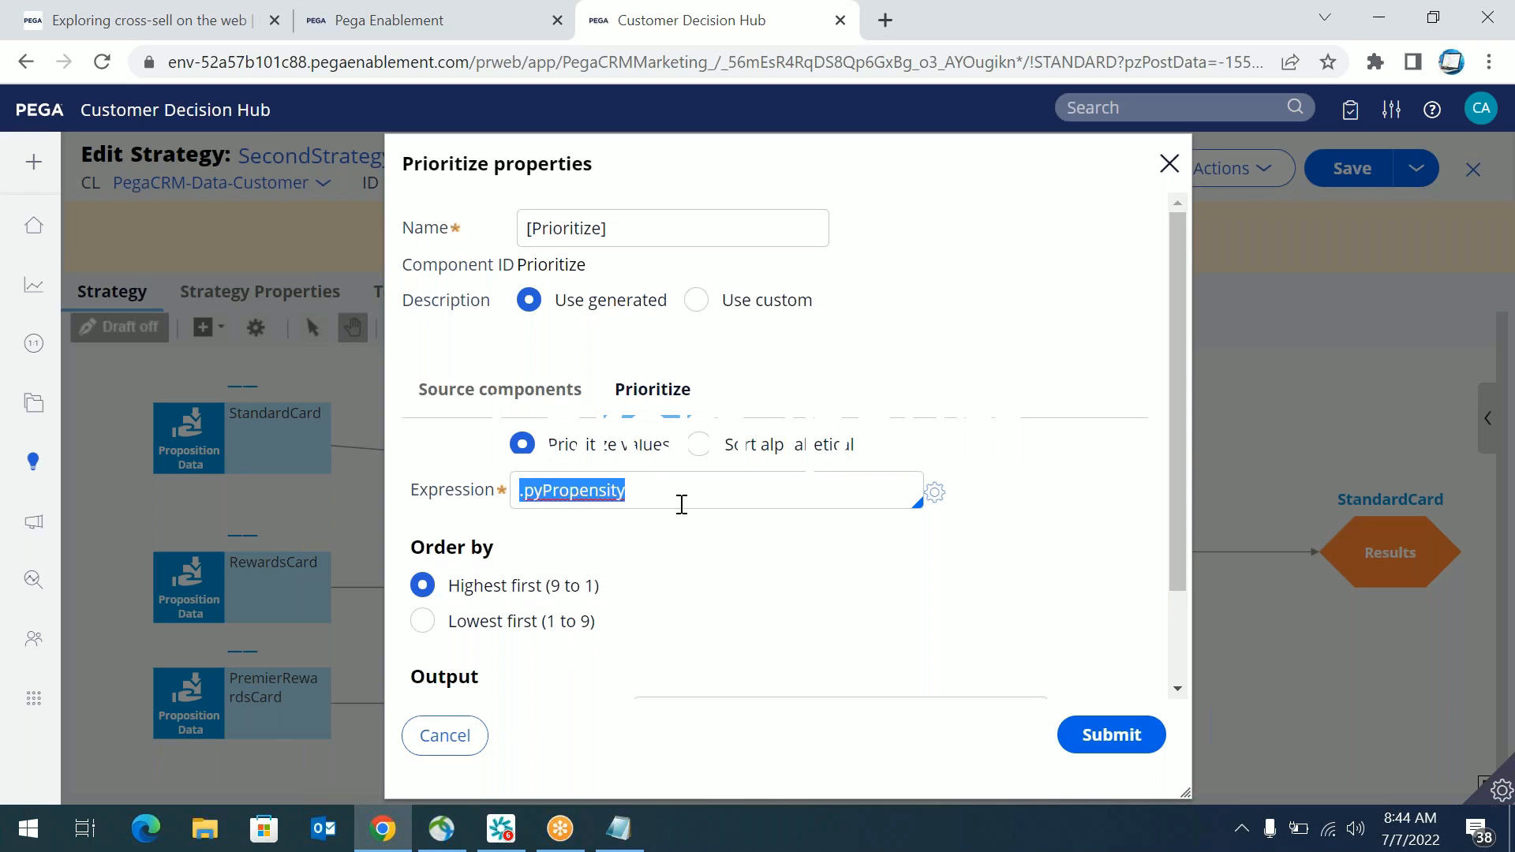
left_click(530, 484)
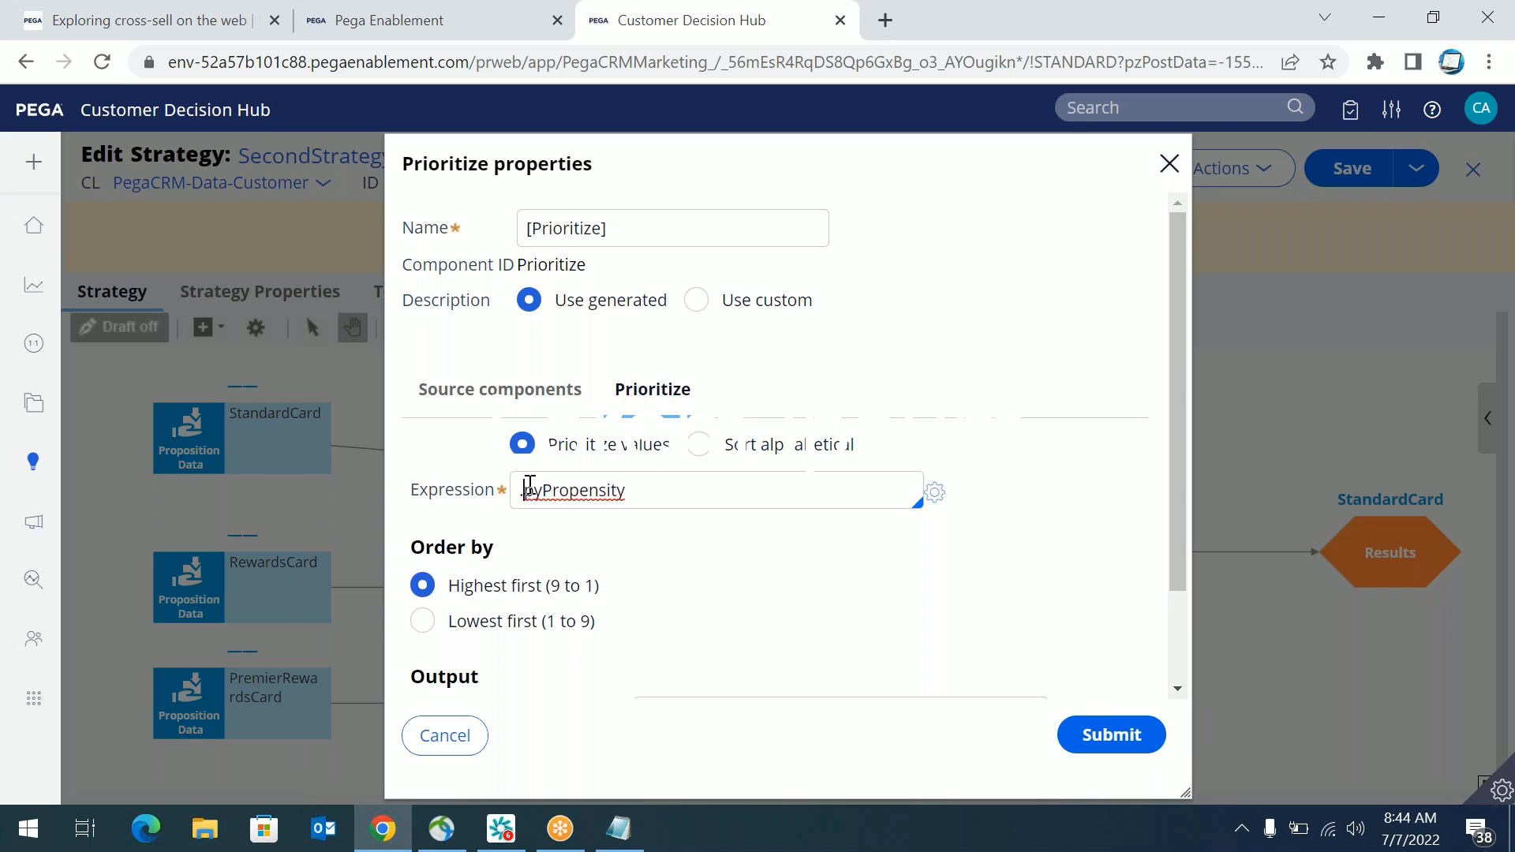
left_click_drag(524, 490, 651, 473)
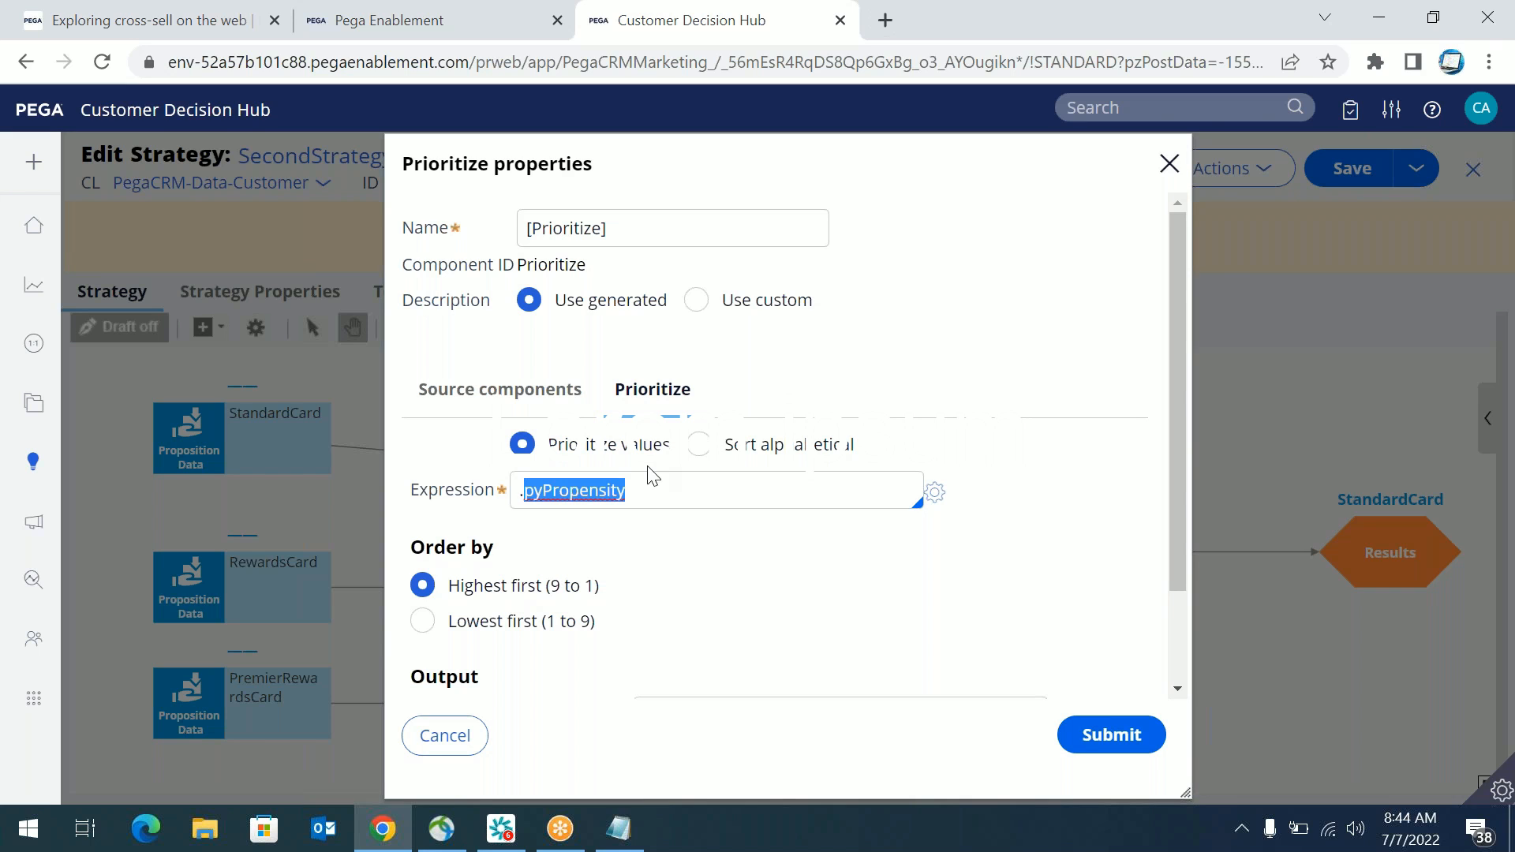
left_click(440, 735)
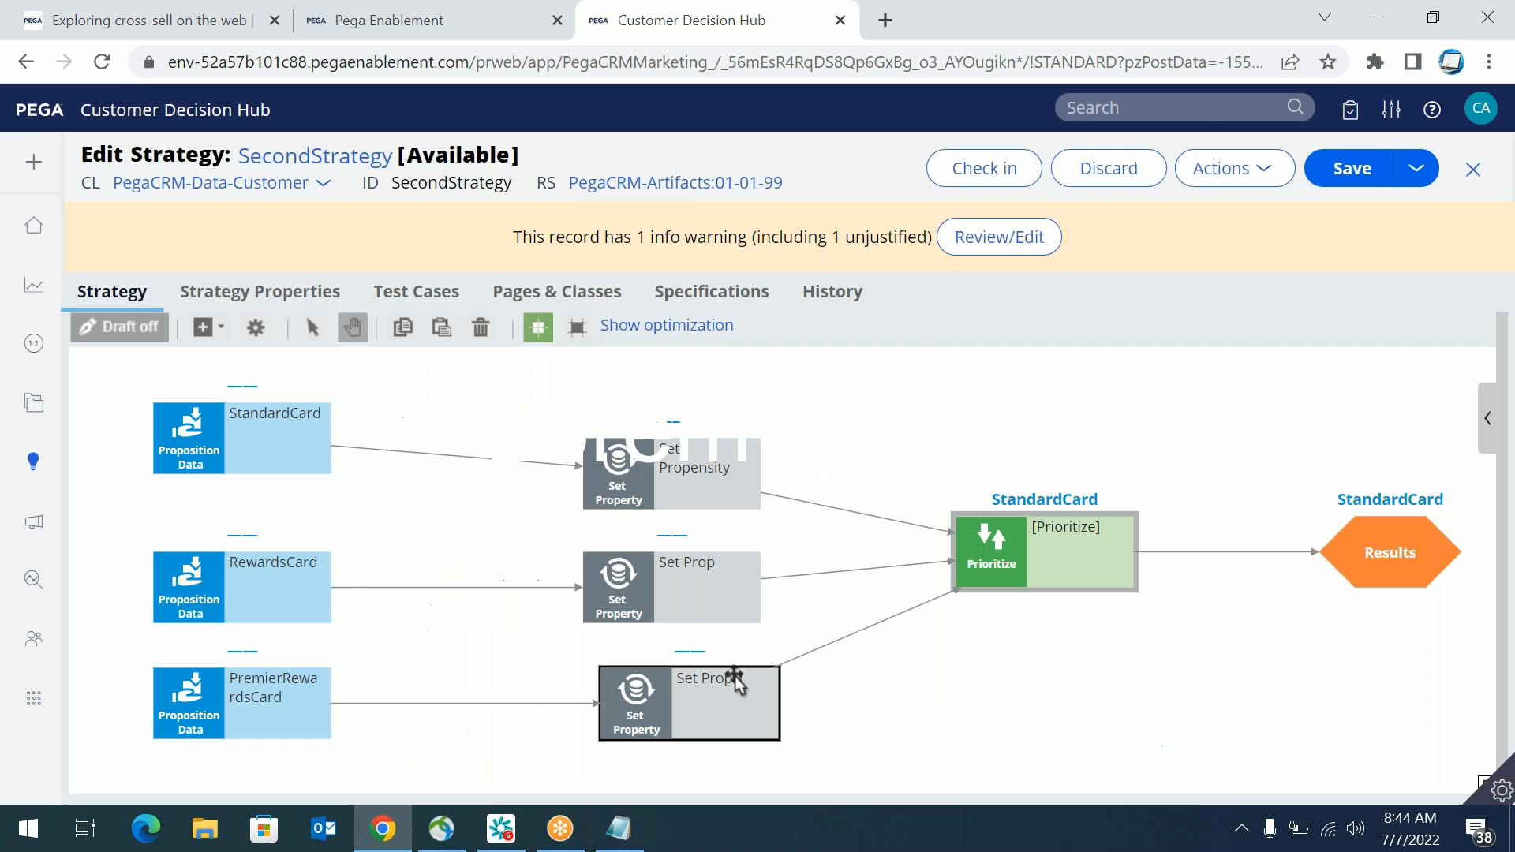
Step: Delete the Prioritize component from the strategy canvas
left_click(981, 544)
right_click(981, 545)
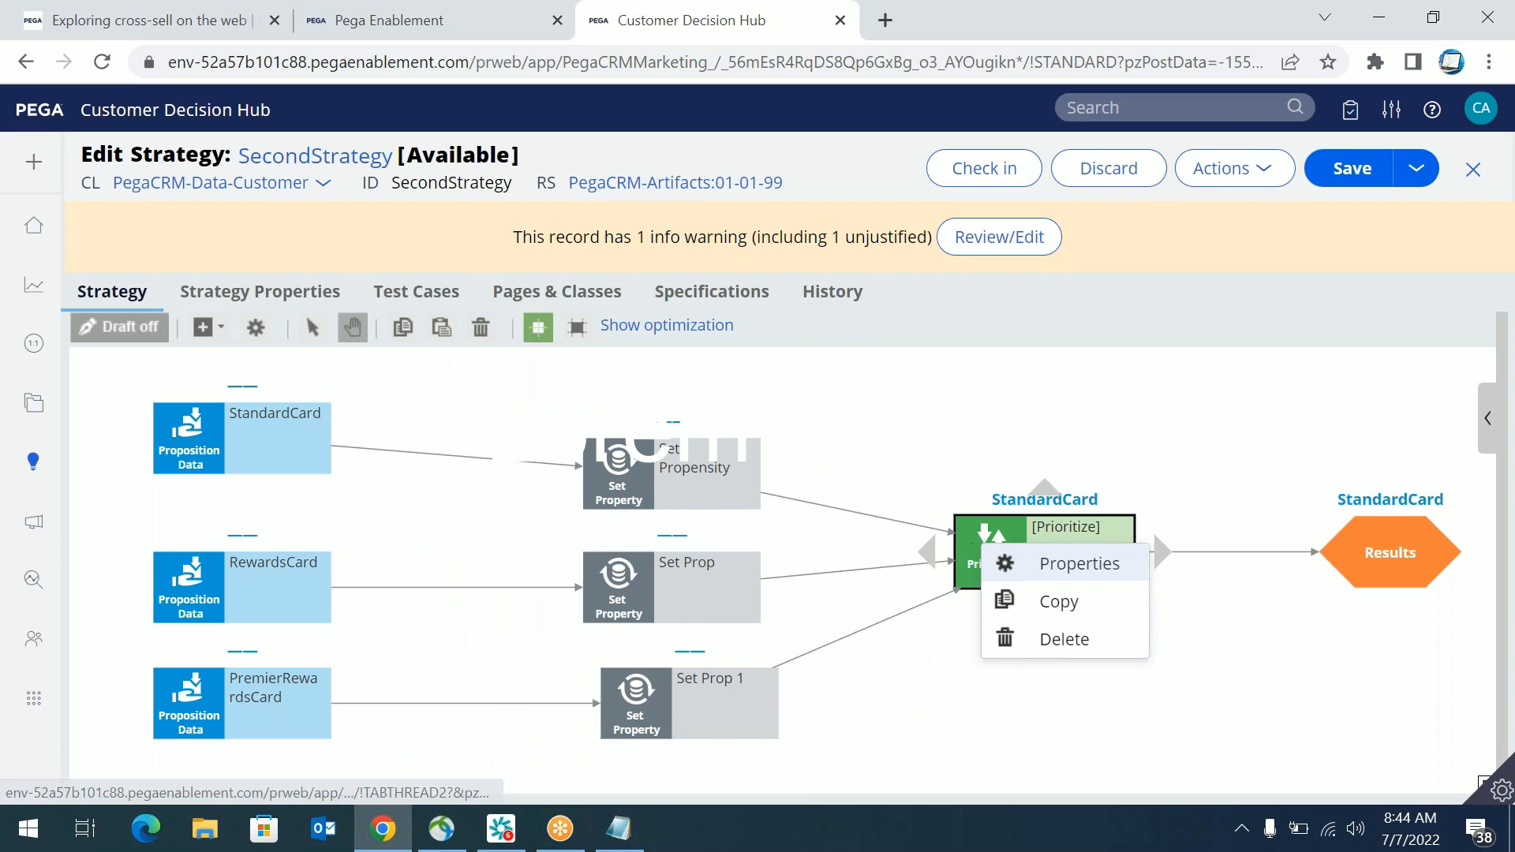
left_click(1014, 644)
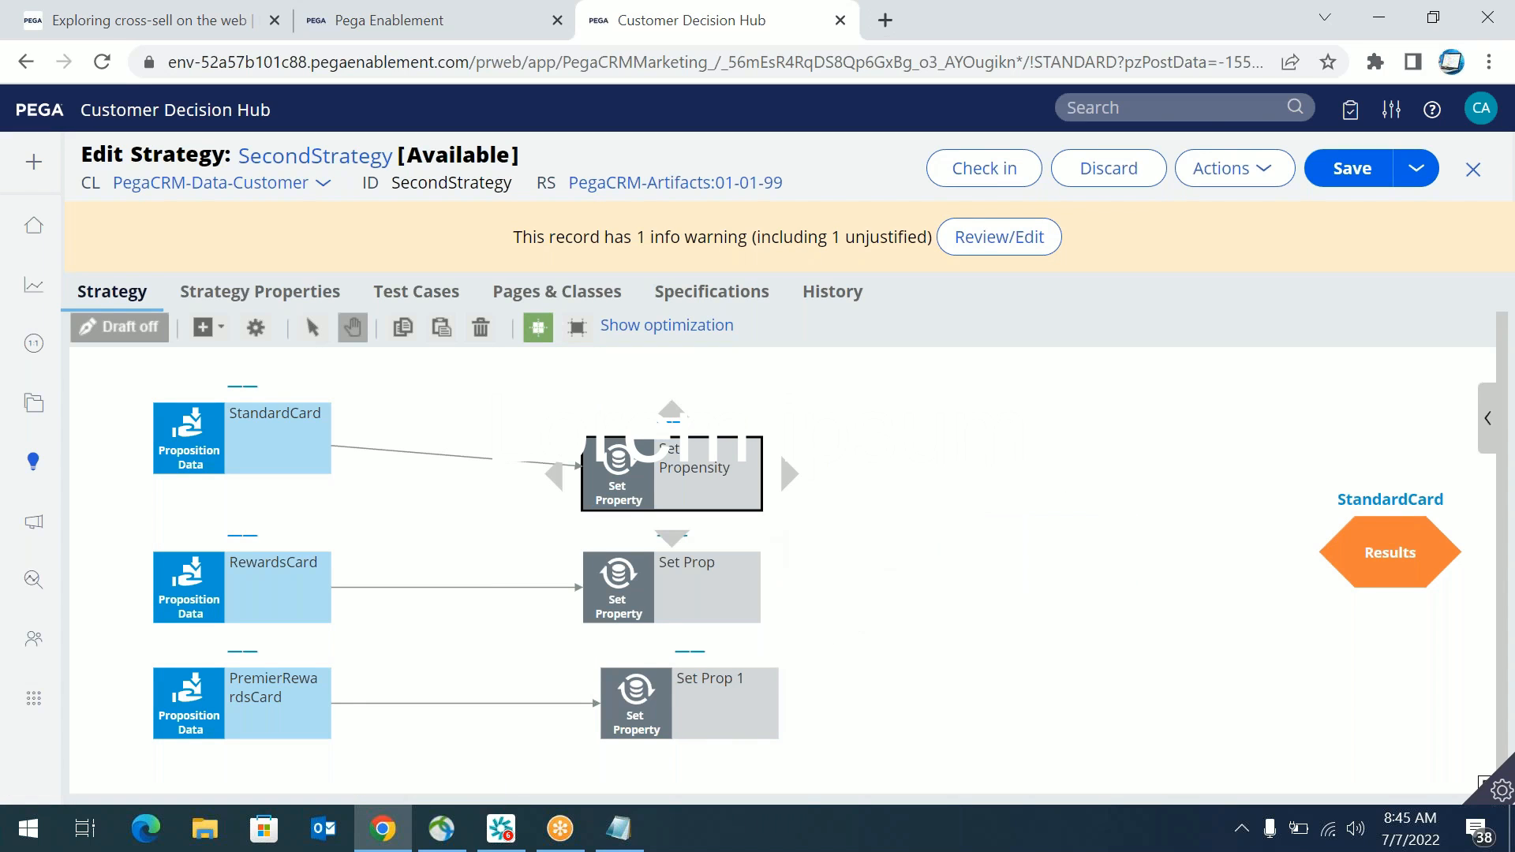
Step: Delete the Set Propensity, Set Prop and Set Prop 1 components from the strategy
right_click(671, 482)
left_click(726, 575)
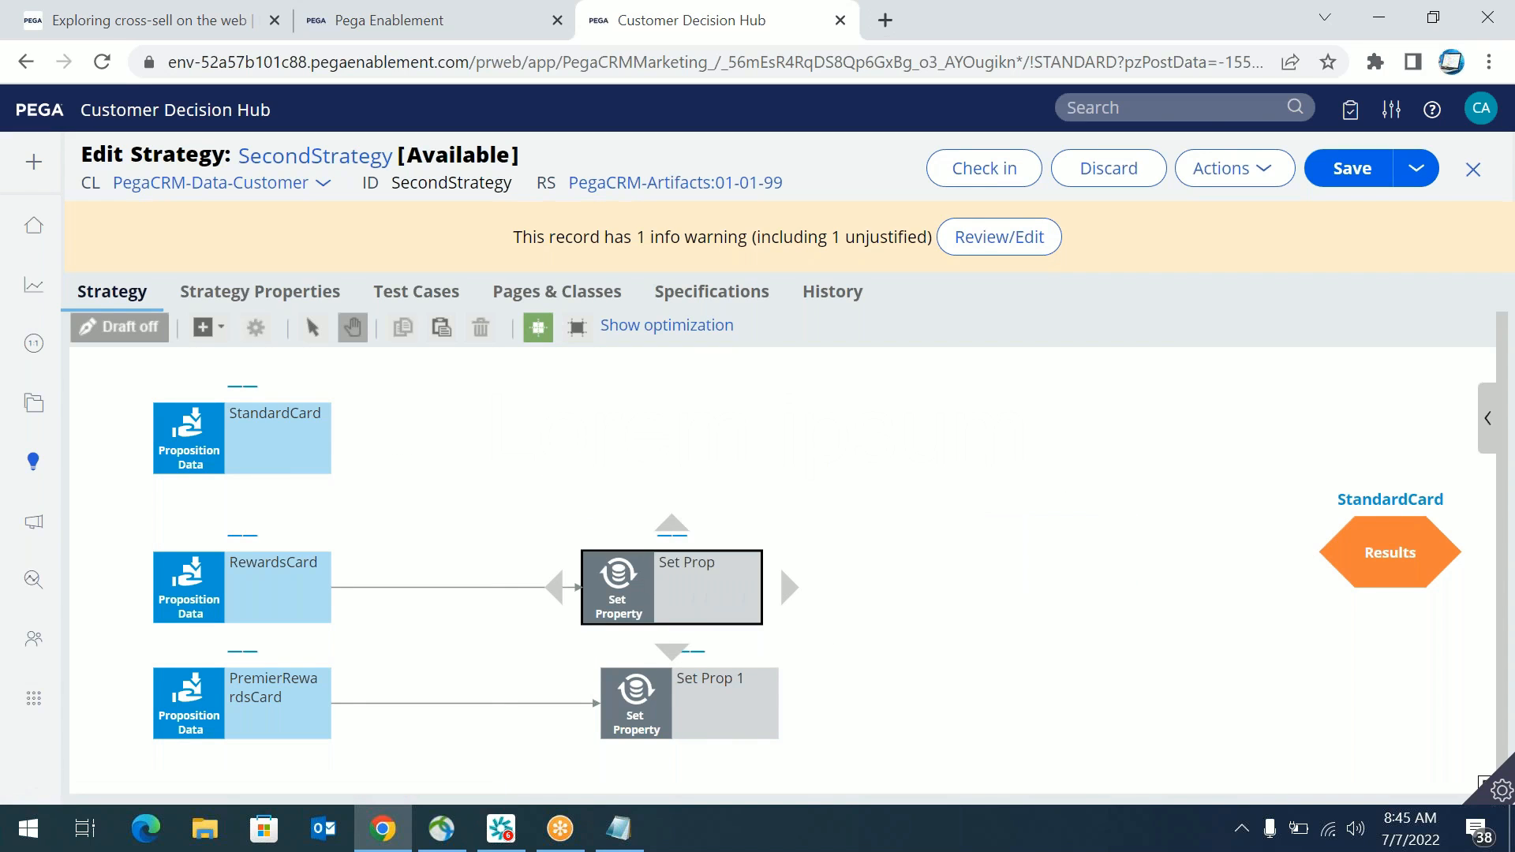
right_click(636, 594)
left_click(655, 688)
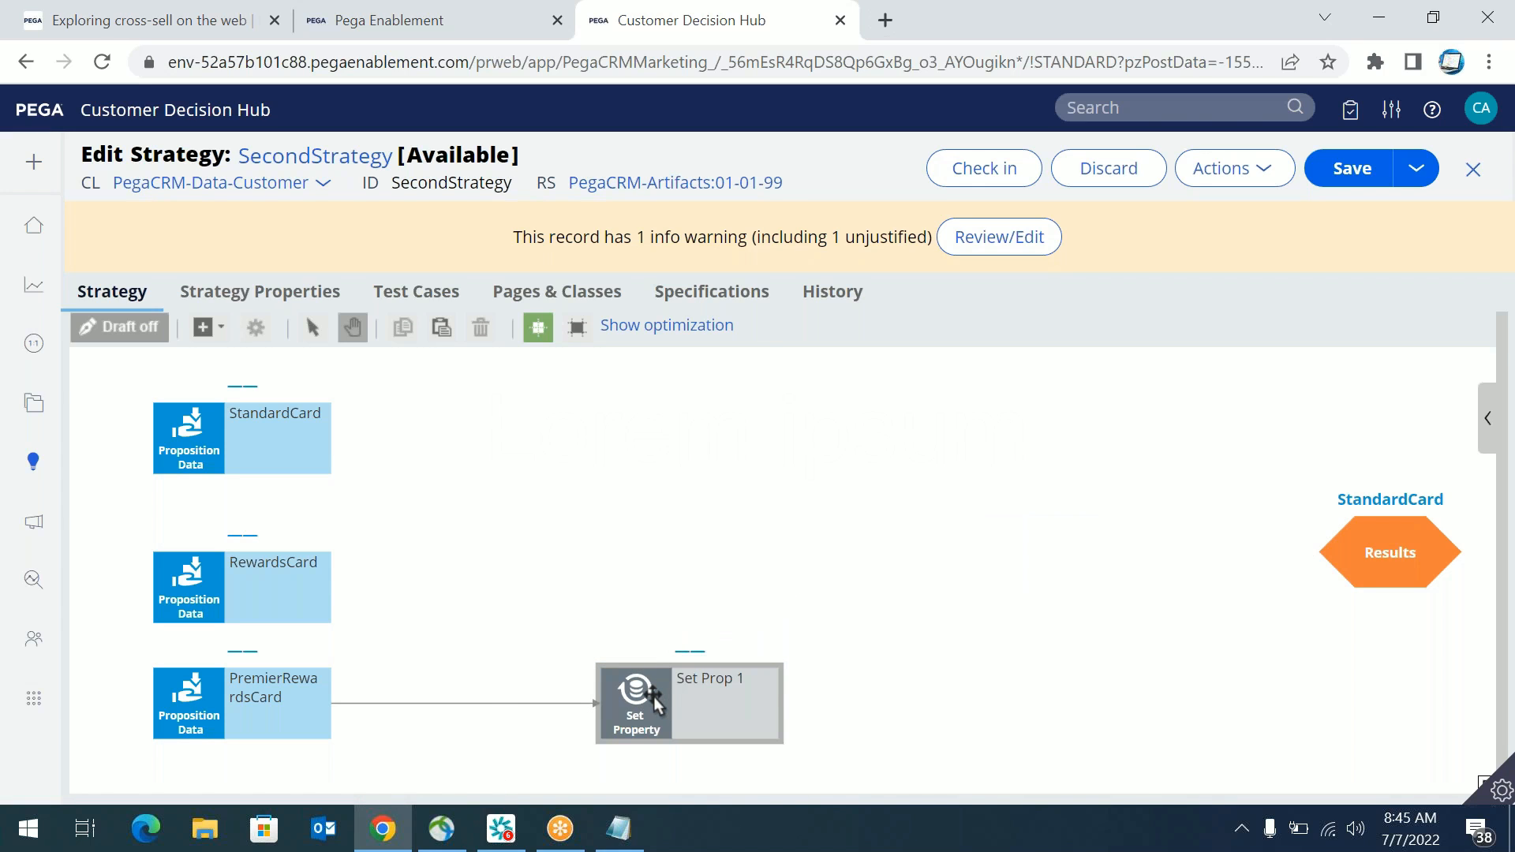
right_click(655, 699)
left_click(687, 673)
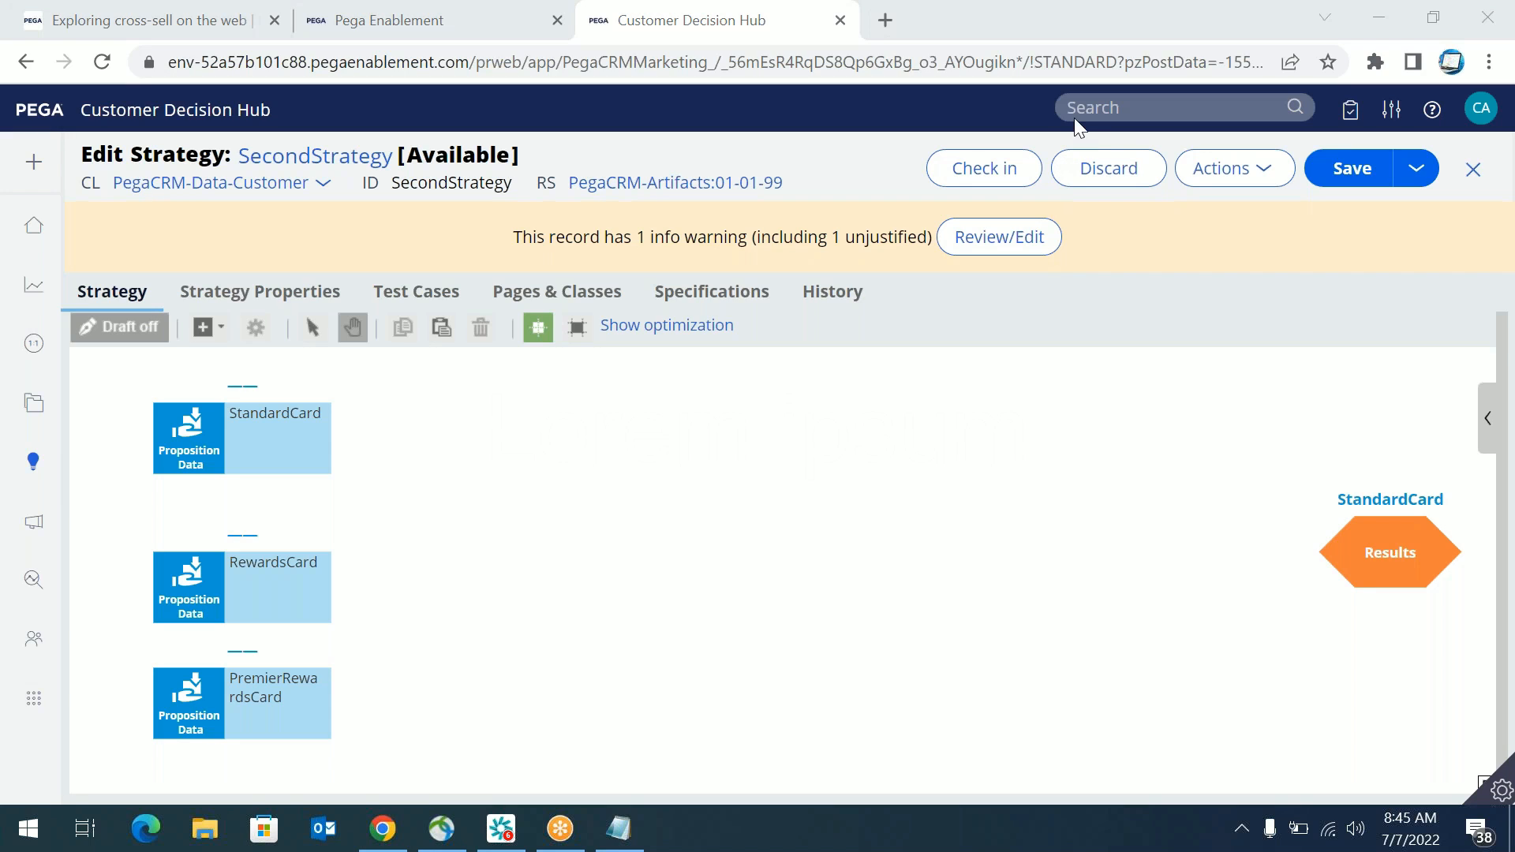
Step: Add a Switch selection component between the proposition components and Results, positioned just below the StandardCard row
left_click(210, 326)
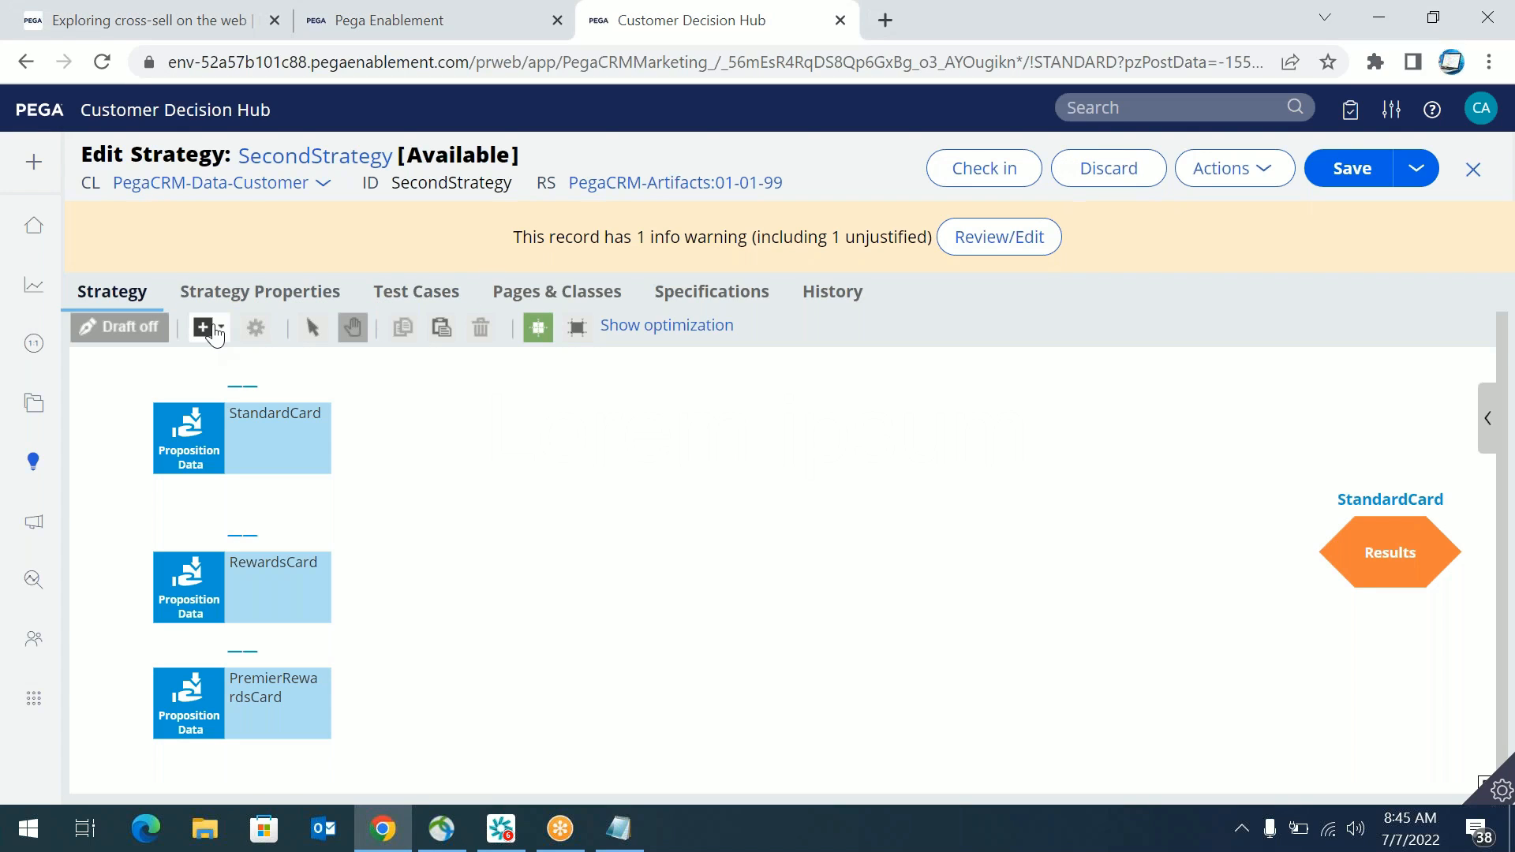
left_click(214, 330)
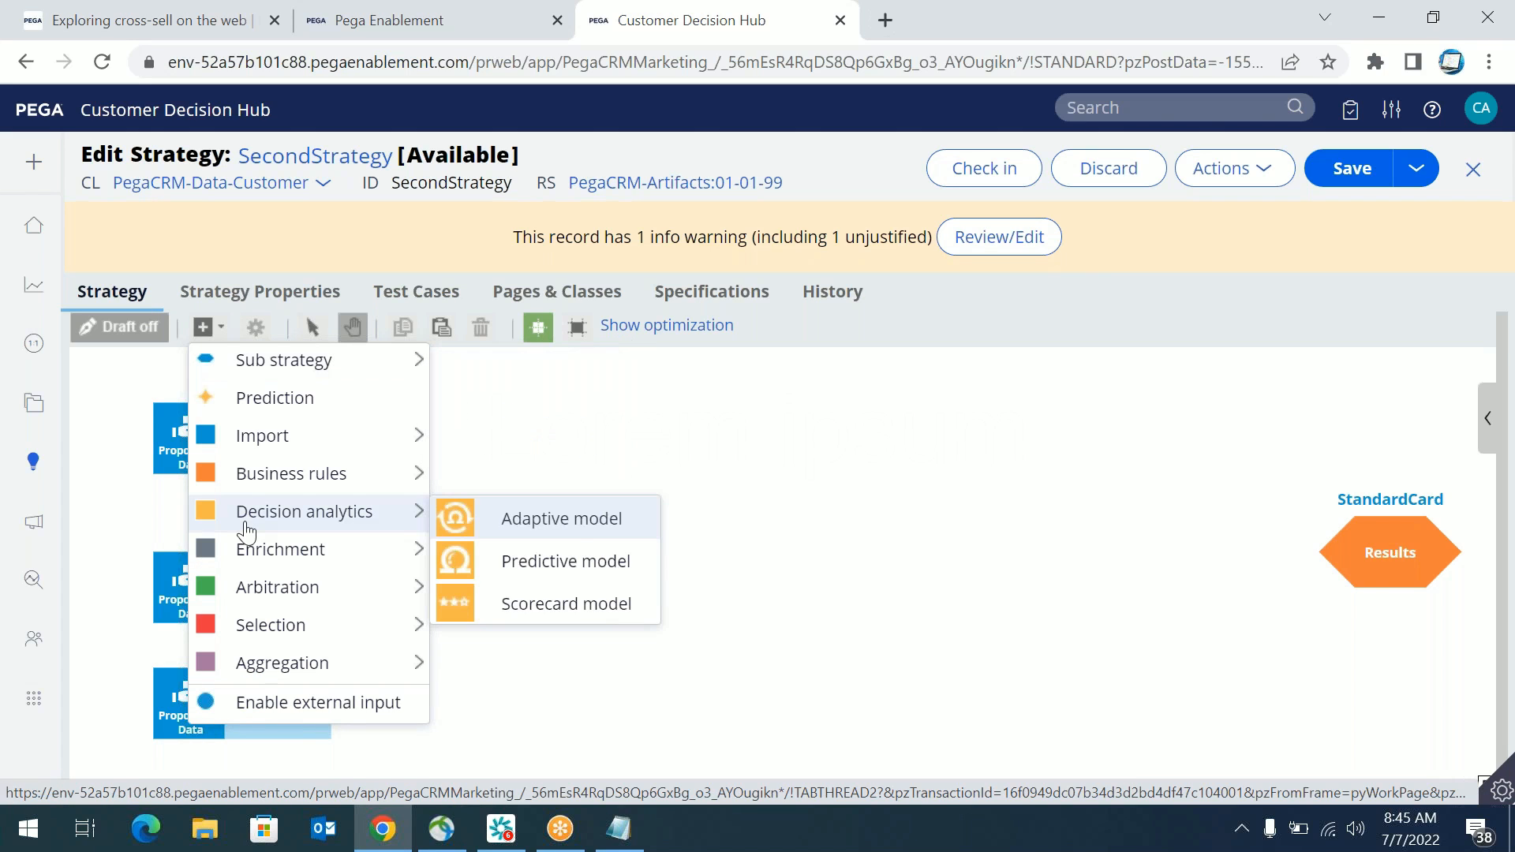
mouse_move(245, 567)
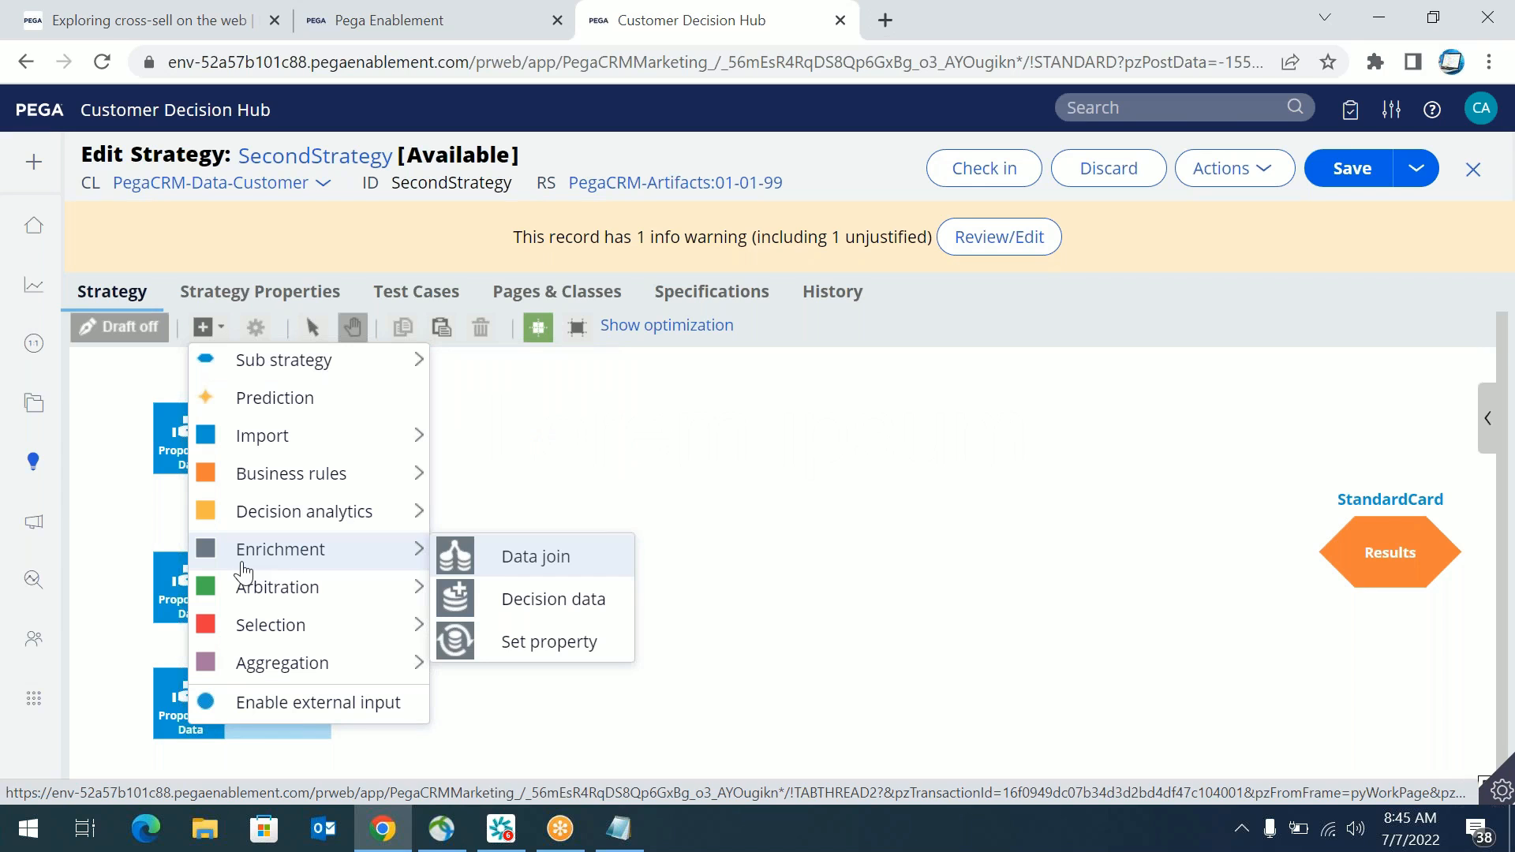
mouse_move(293, 631)
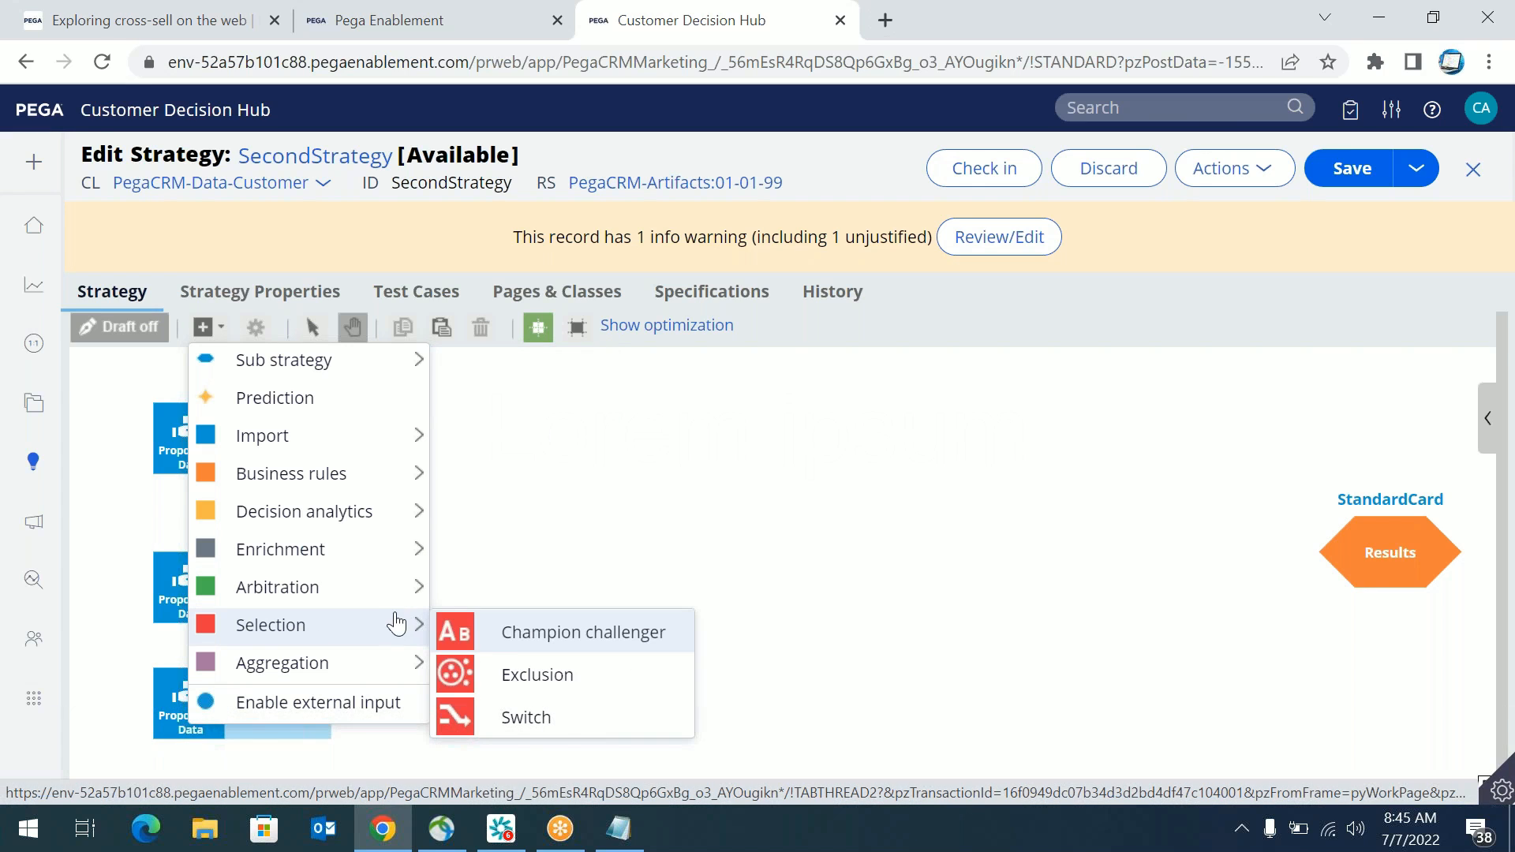
left_click(498, 719)
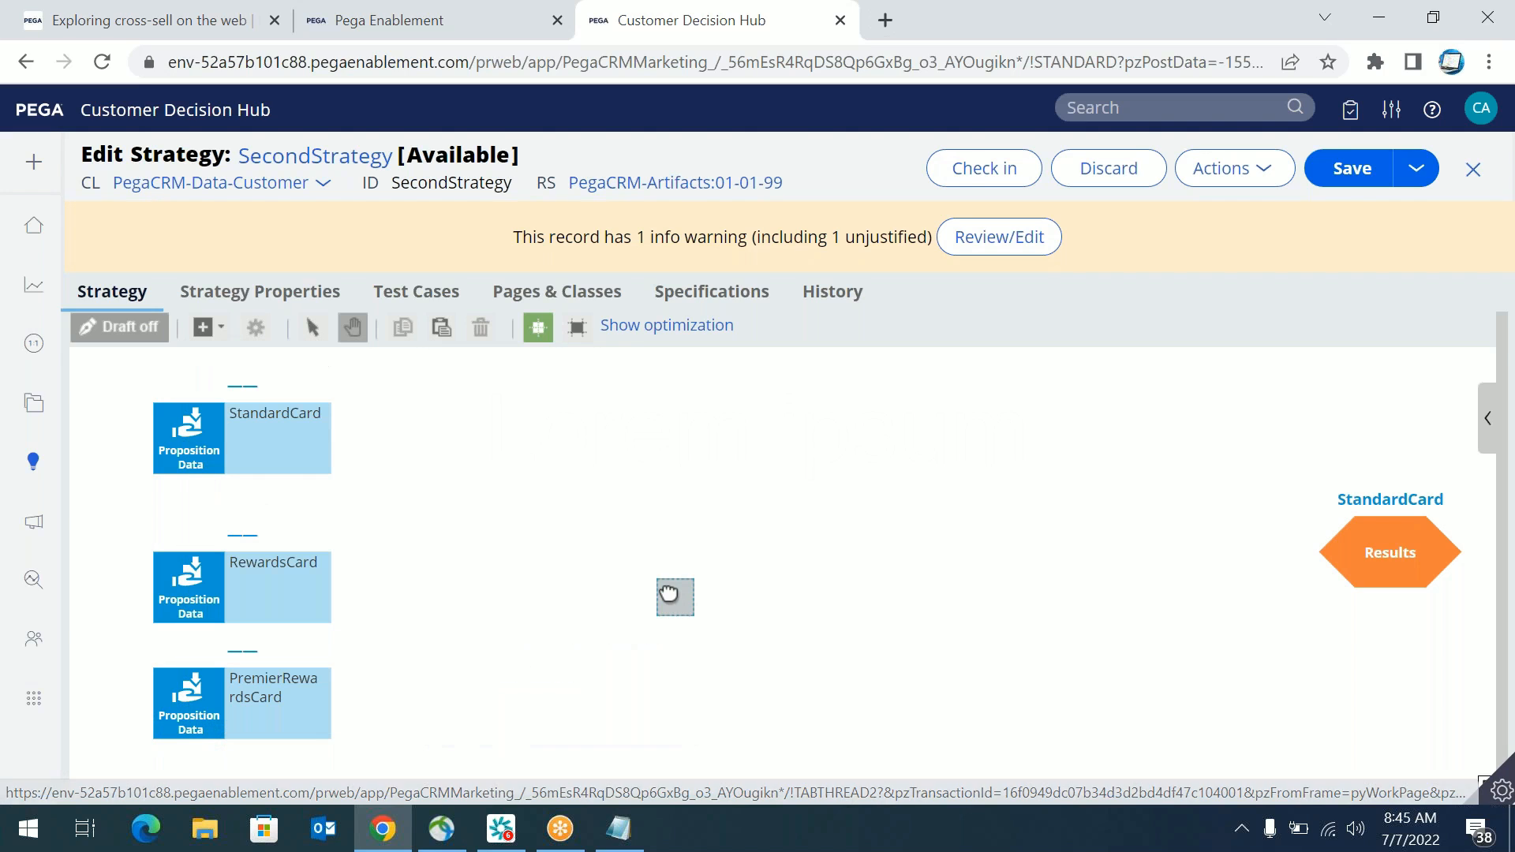
left_click(678, 557)
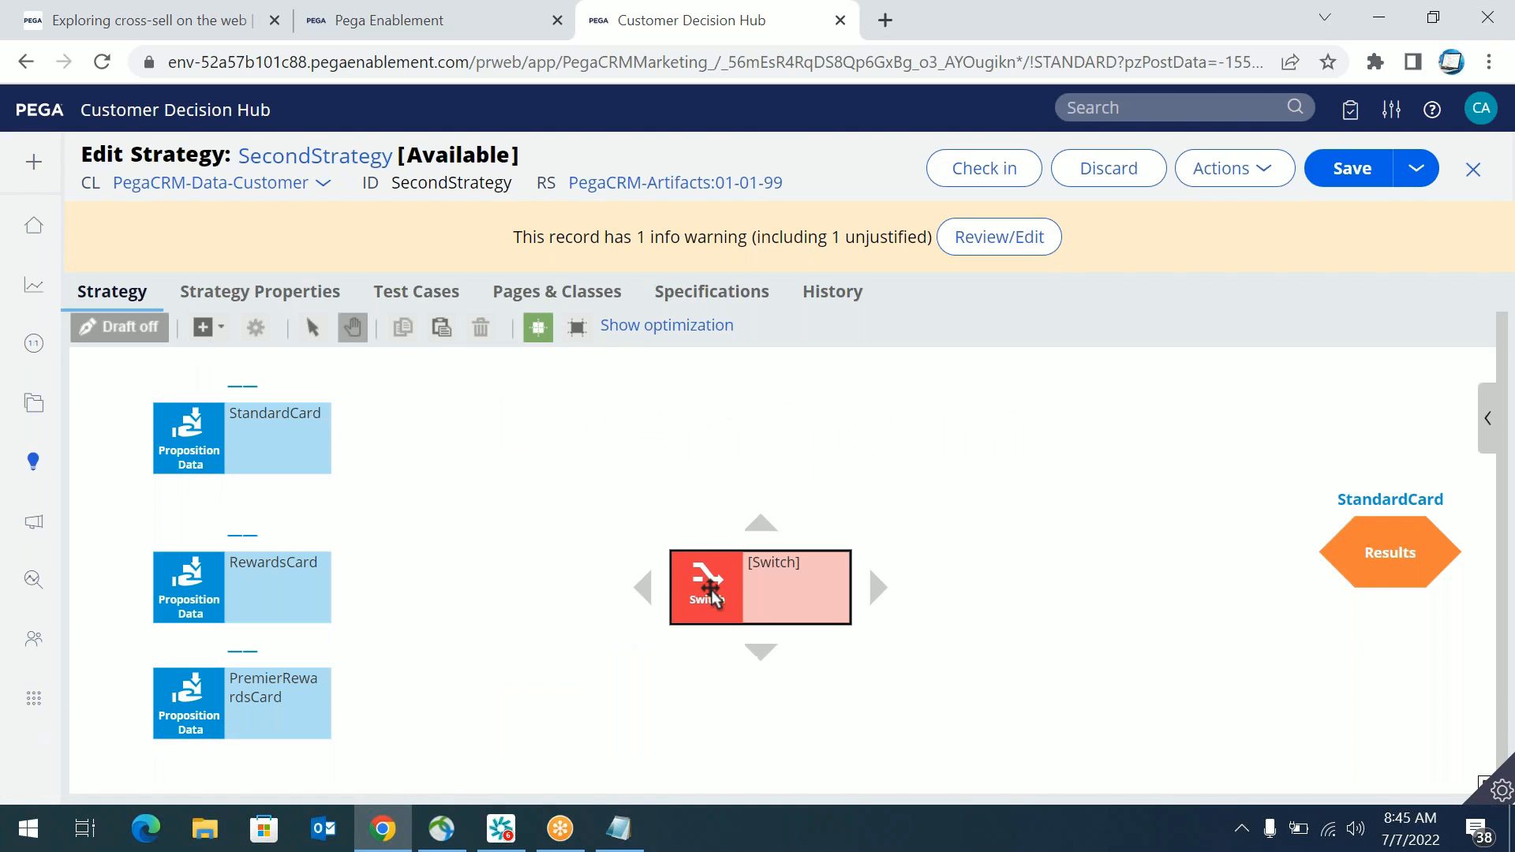
left_click_drag(703, 581, 636, 502)
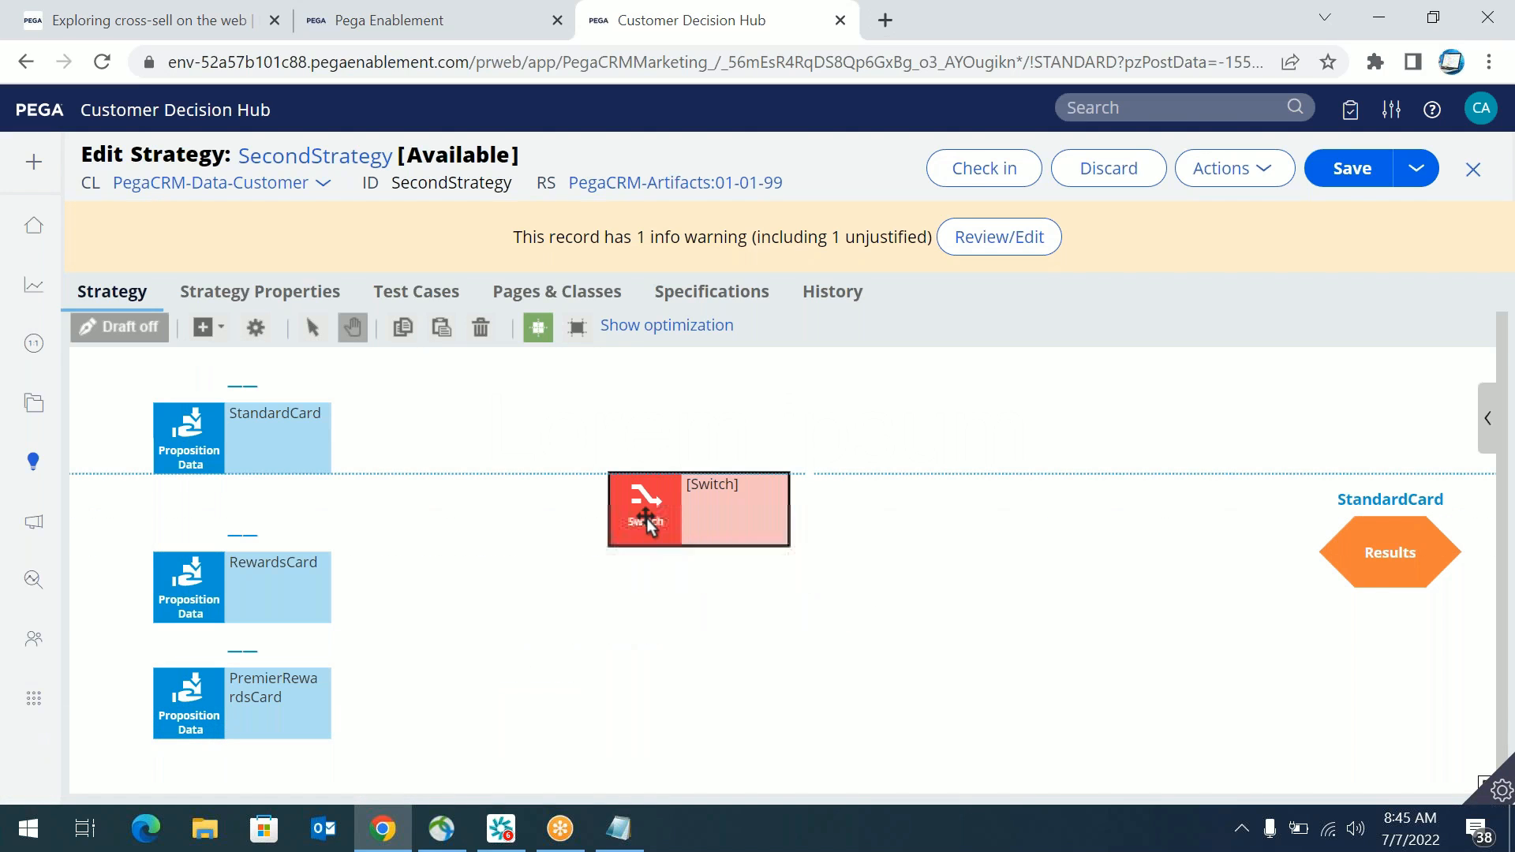
Step: Move the Switch component slightly lower and connect StandardCard, RewardsCard and PremierRewardsCard to it
left_click(204, 329)
mouse_move(372, 438)
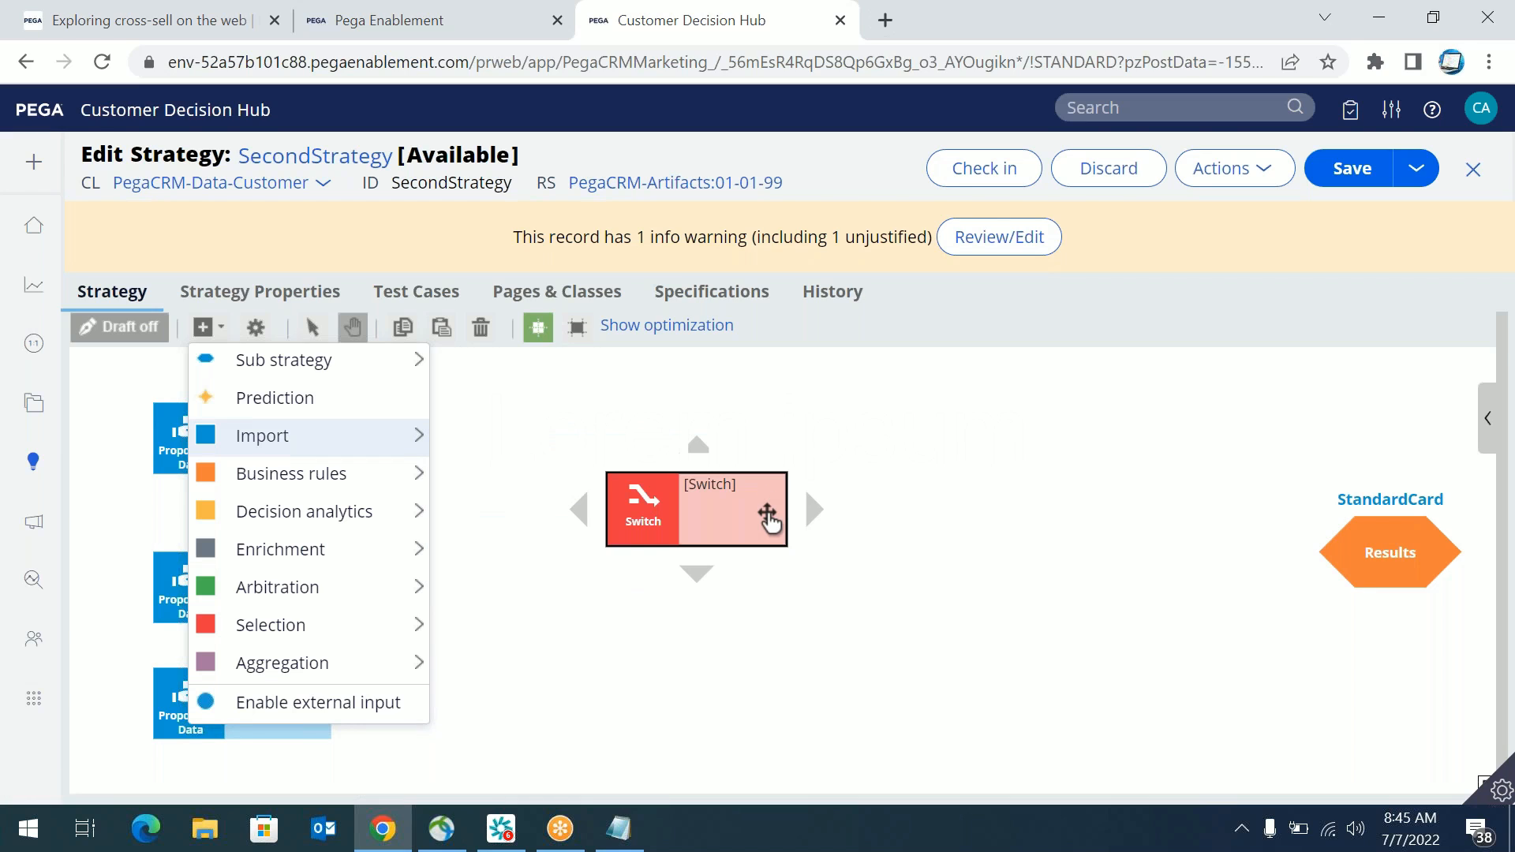
left_click_drag(701, 502, 693, 545)
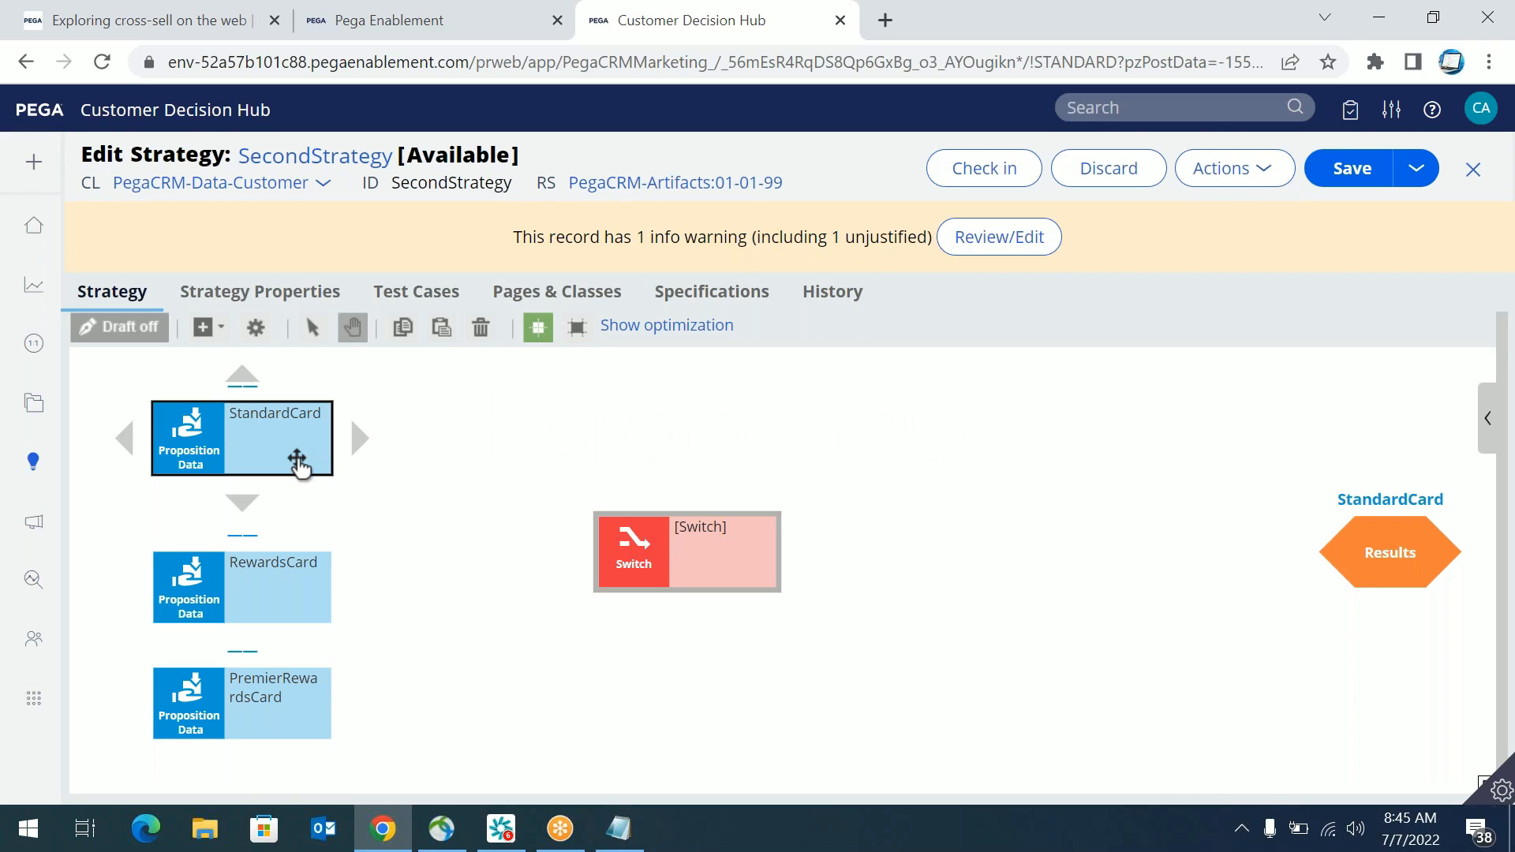
left_click_drag(359, 445, 623, 545)
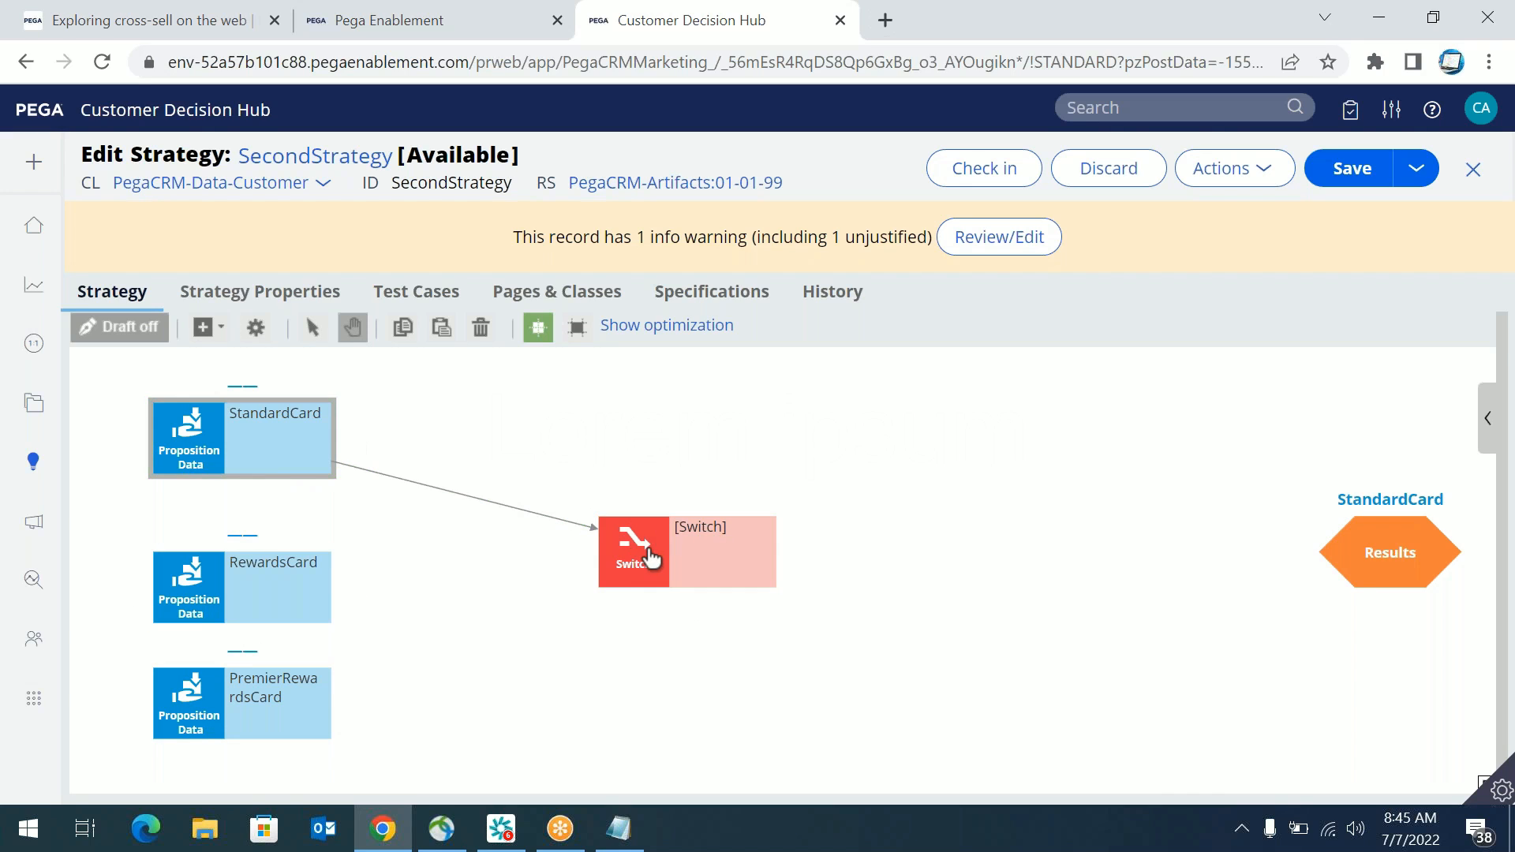
left_click_drag(364, 599, 624, 557)
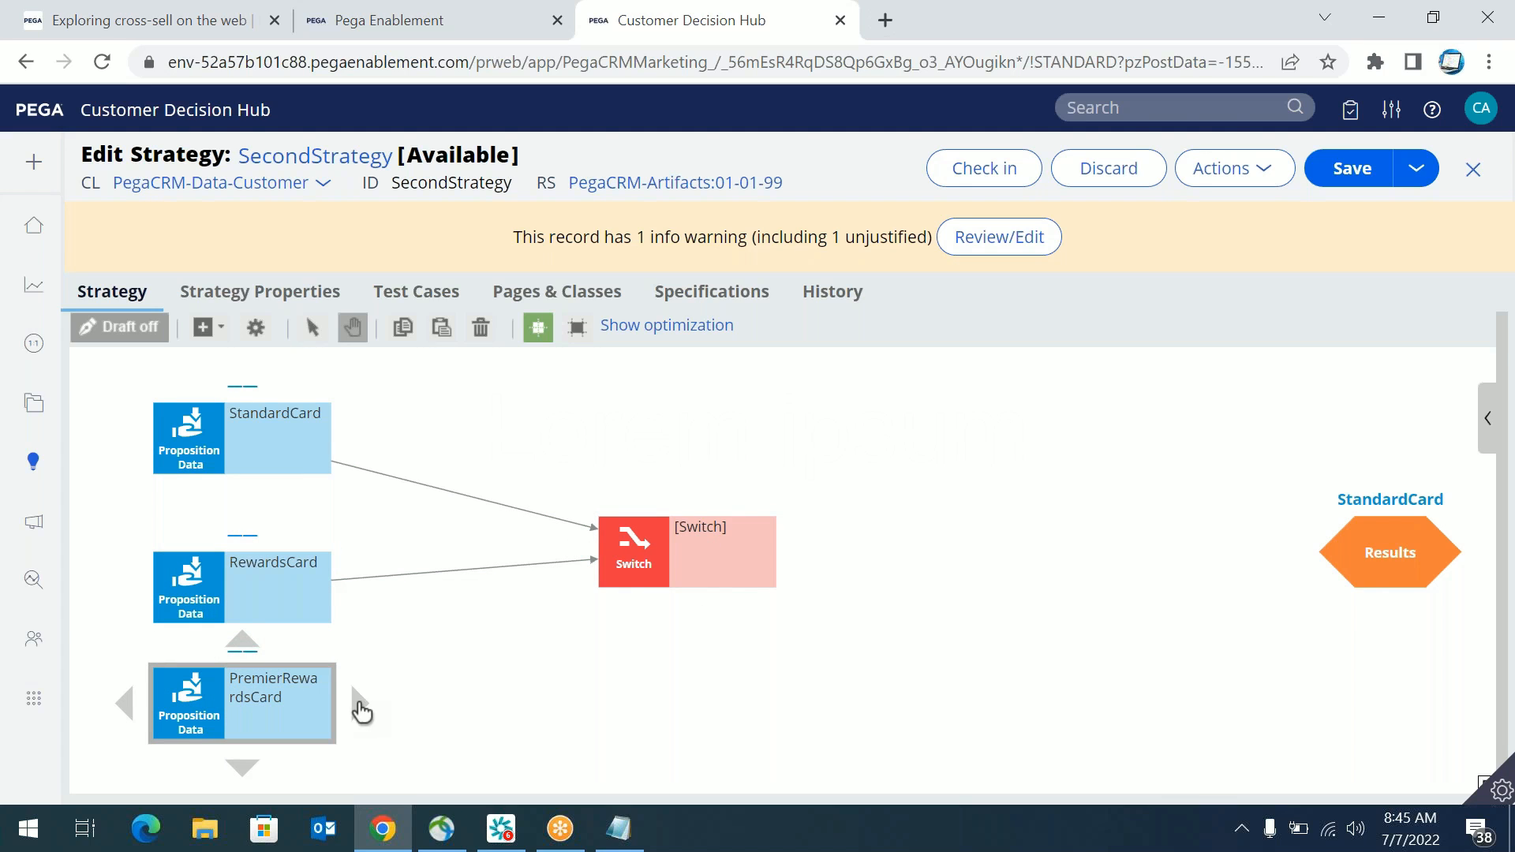
left_click_drag(360, 703, 631, 564)
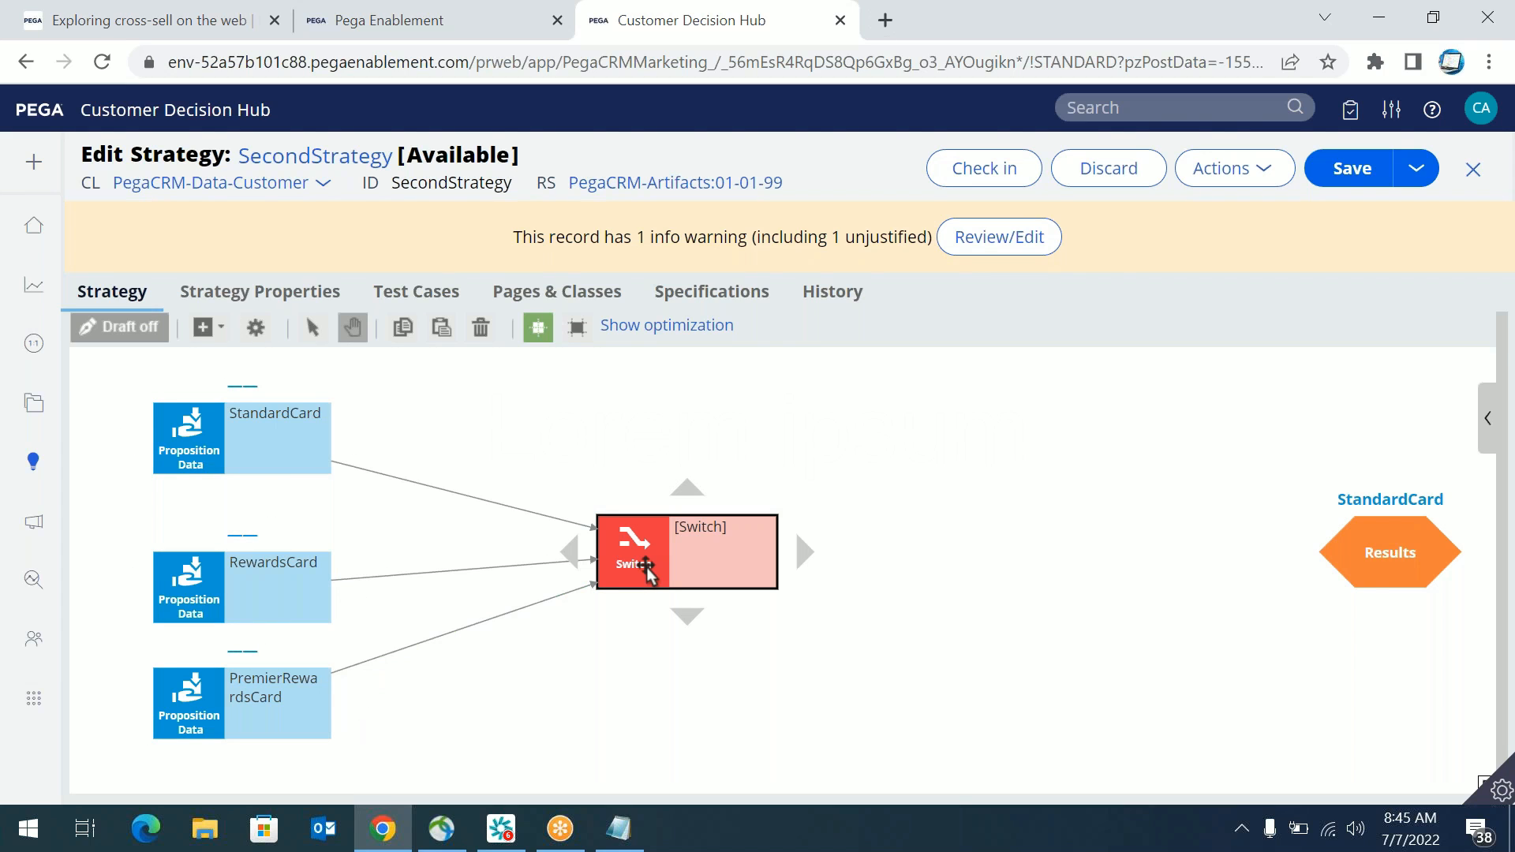
Step: Examine the Switch component's selection rows, including the component choices and condition fields, without keeping any change
double_click(647, 566)
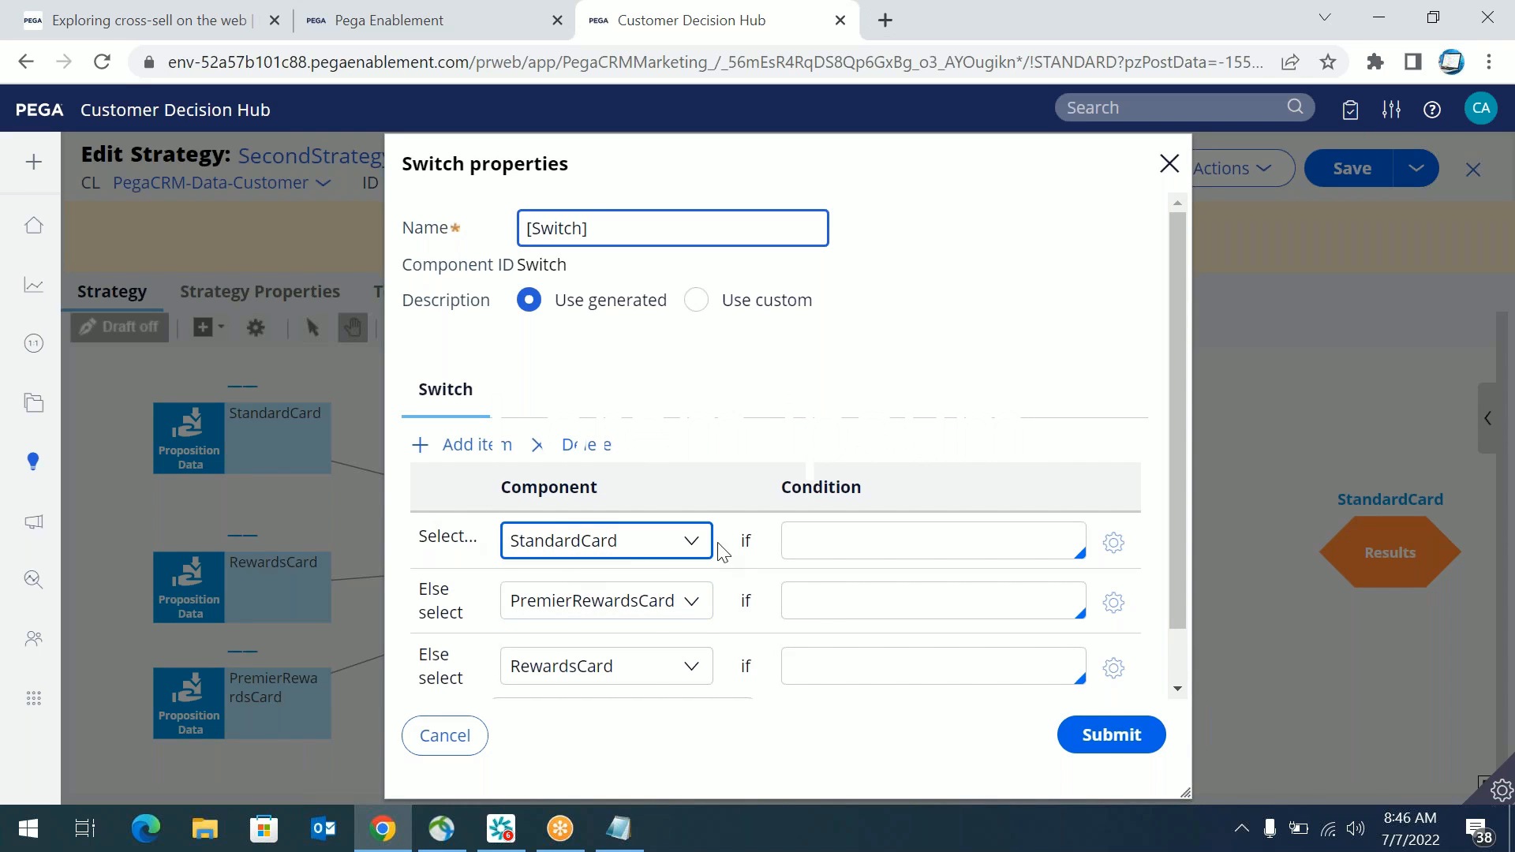
left_click(820, 536)
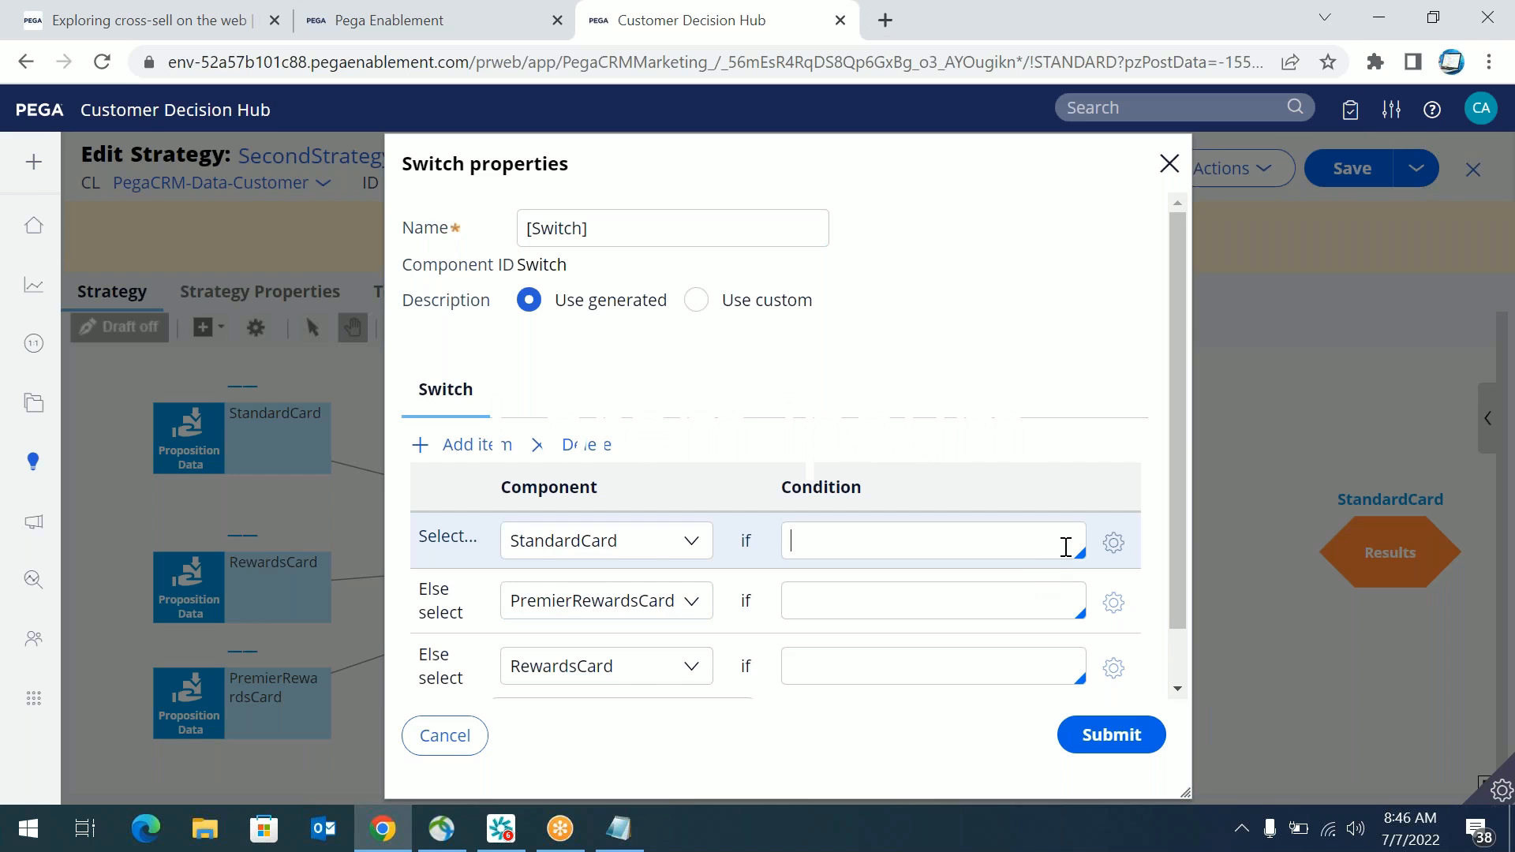
left_click(446, 736)
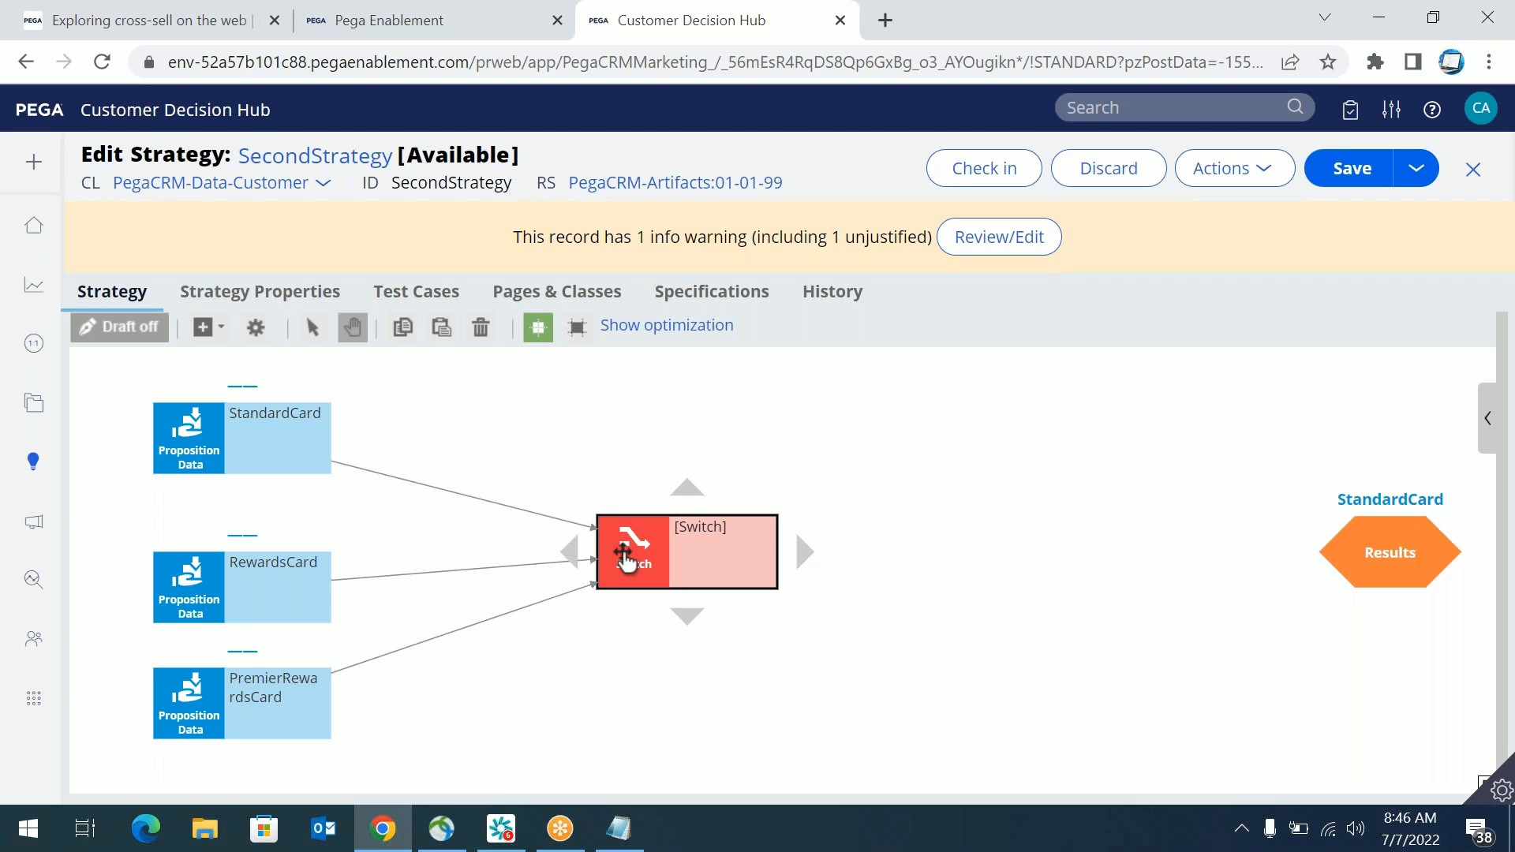
left_click(623, 559)
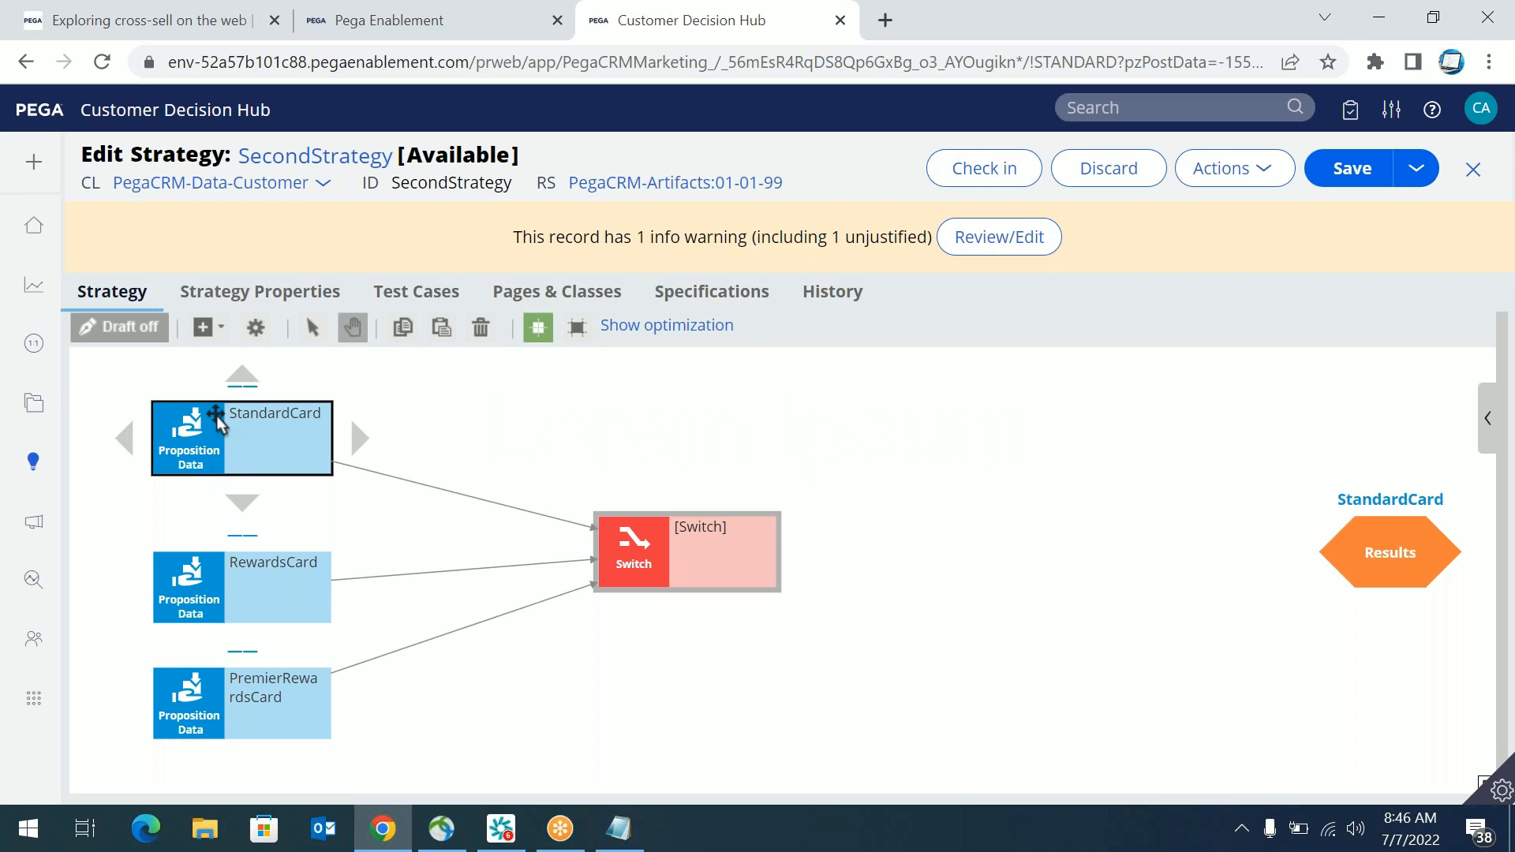
double_click(610, 533)
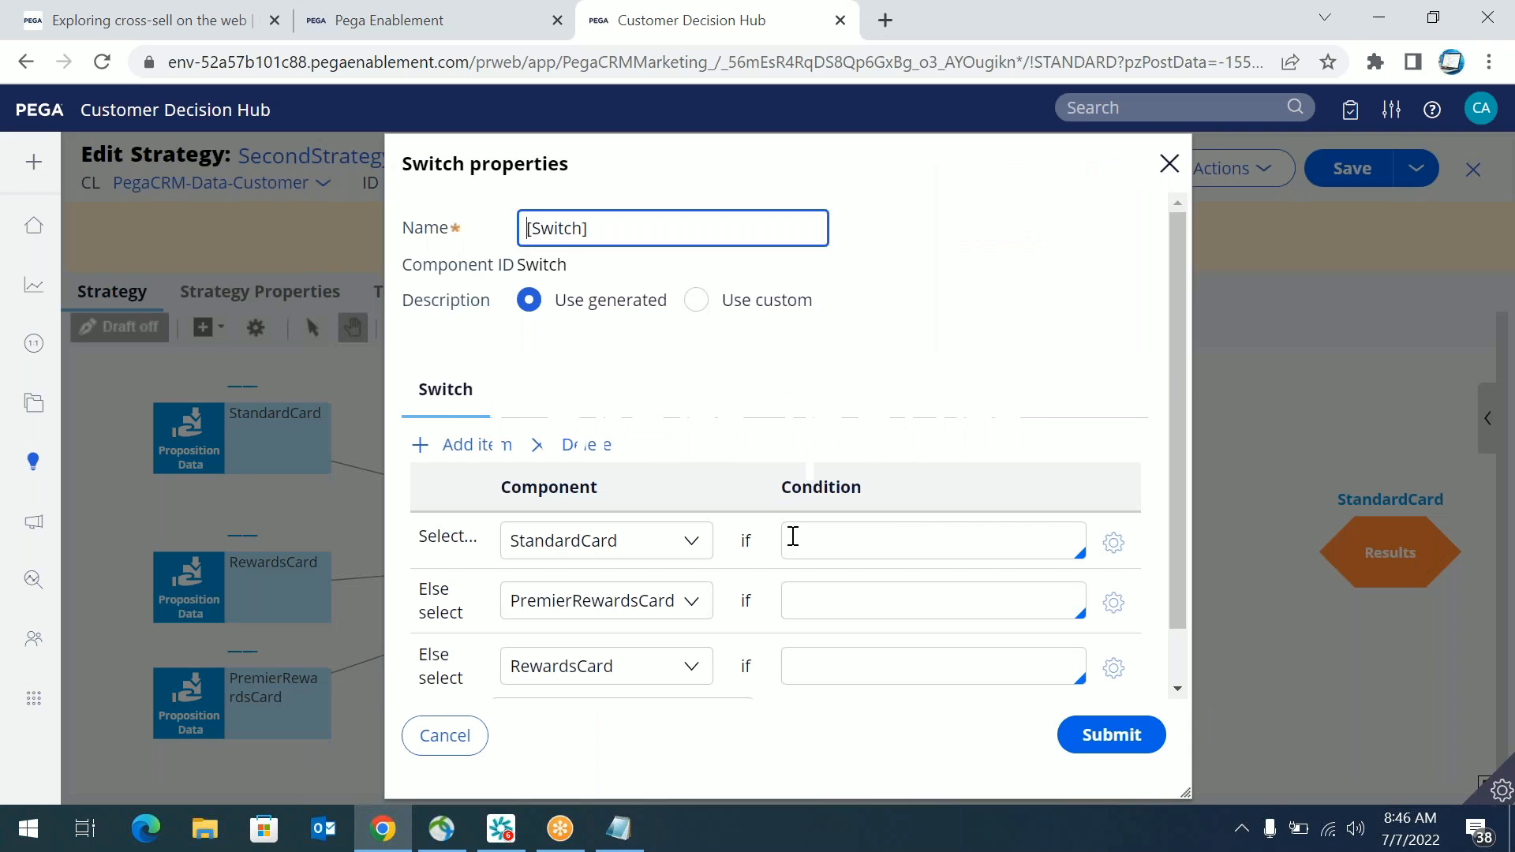
left_click(861, 539)
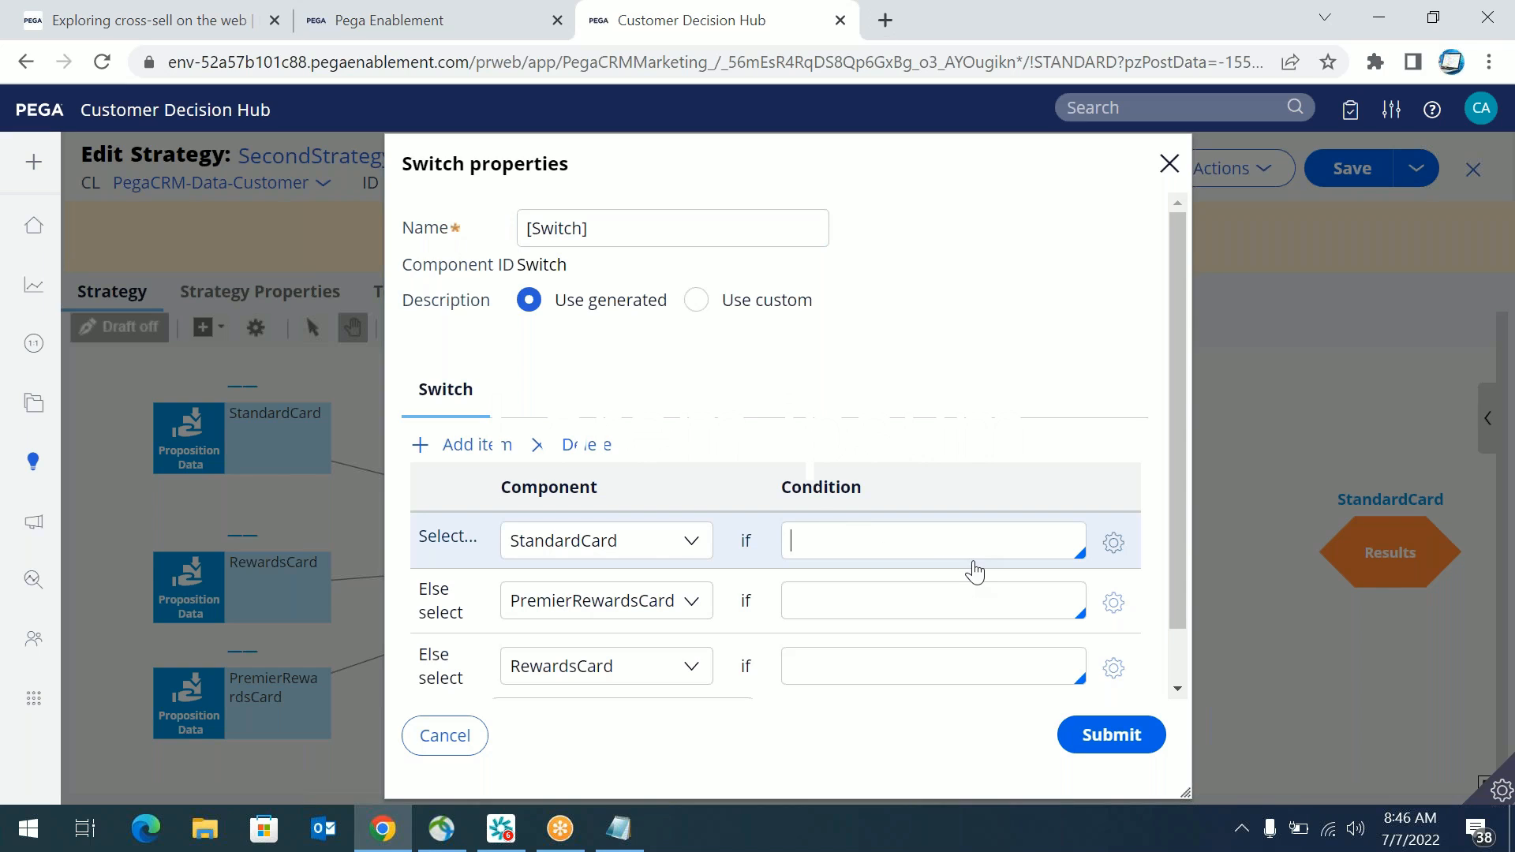
left_click(556, 603)
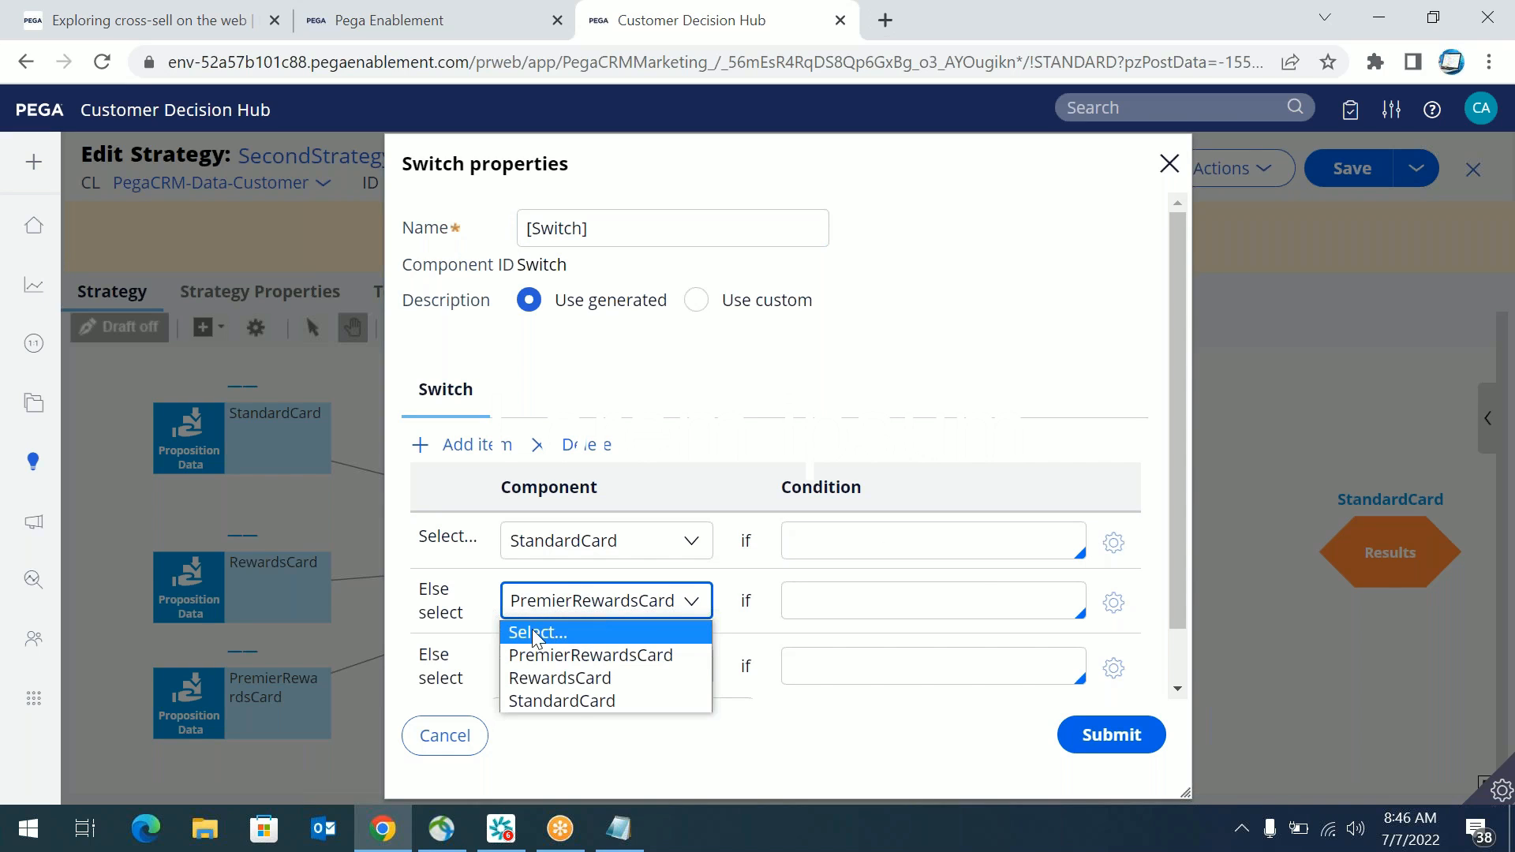
left_click(940, 609)
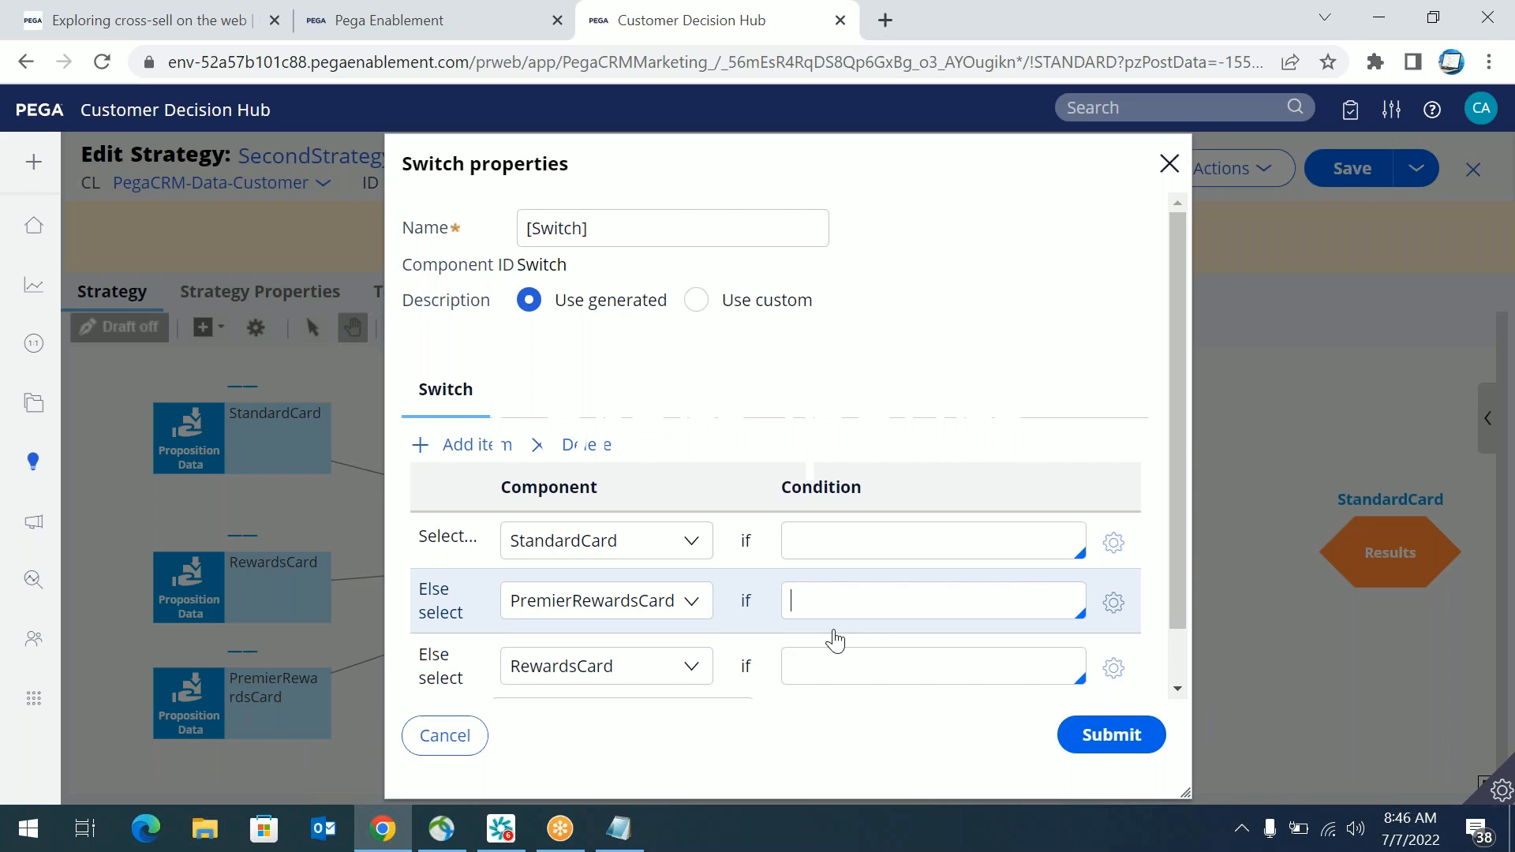
left_click(445, 746)
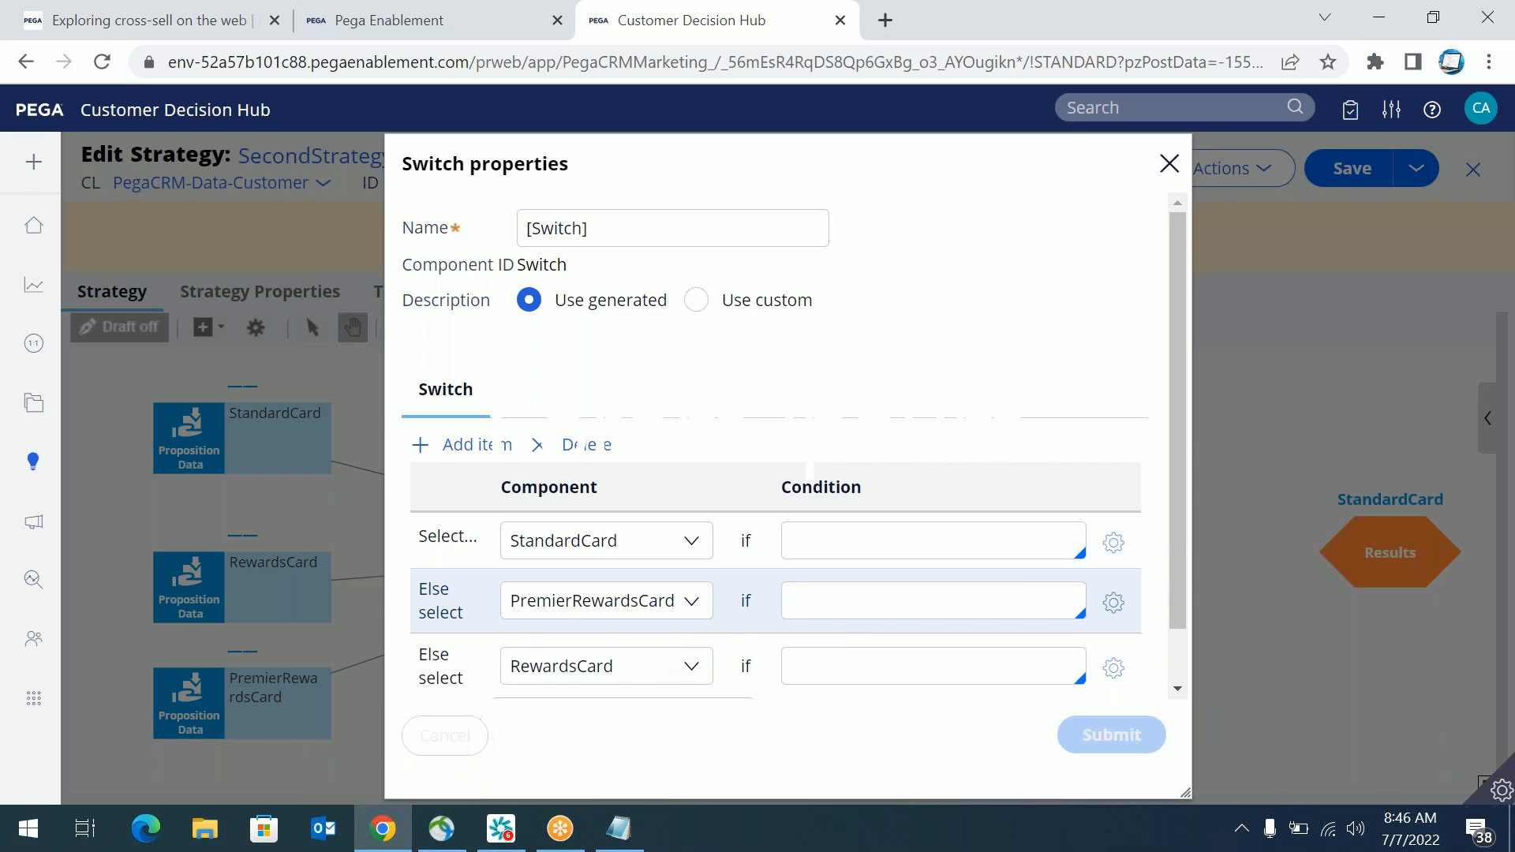
left_click(245, 465)
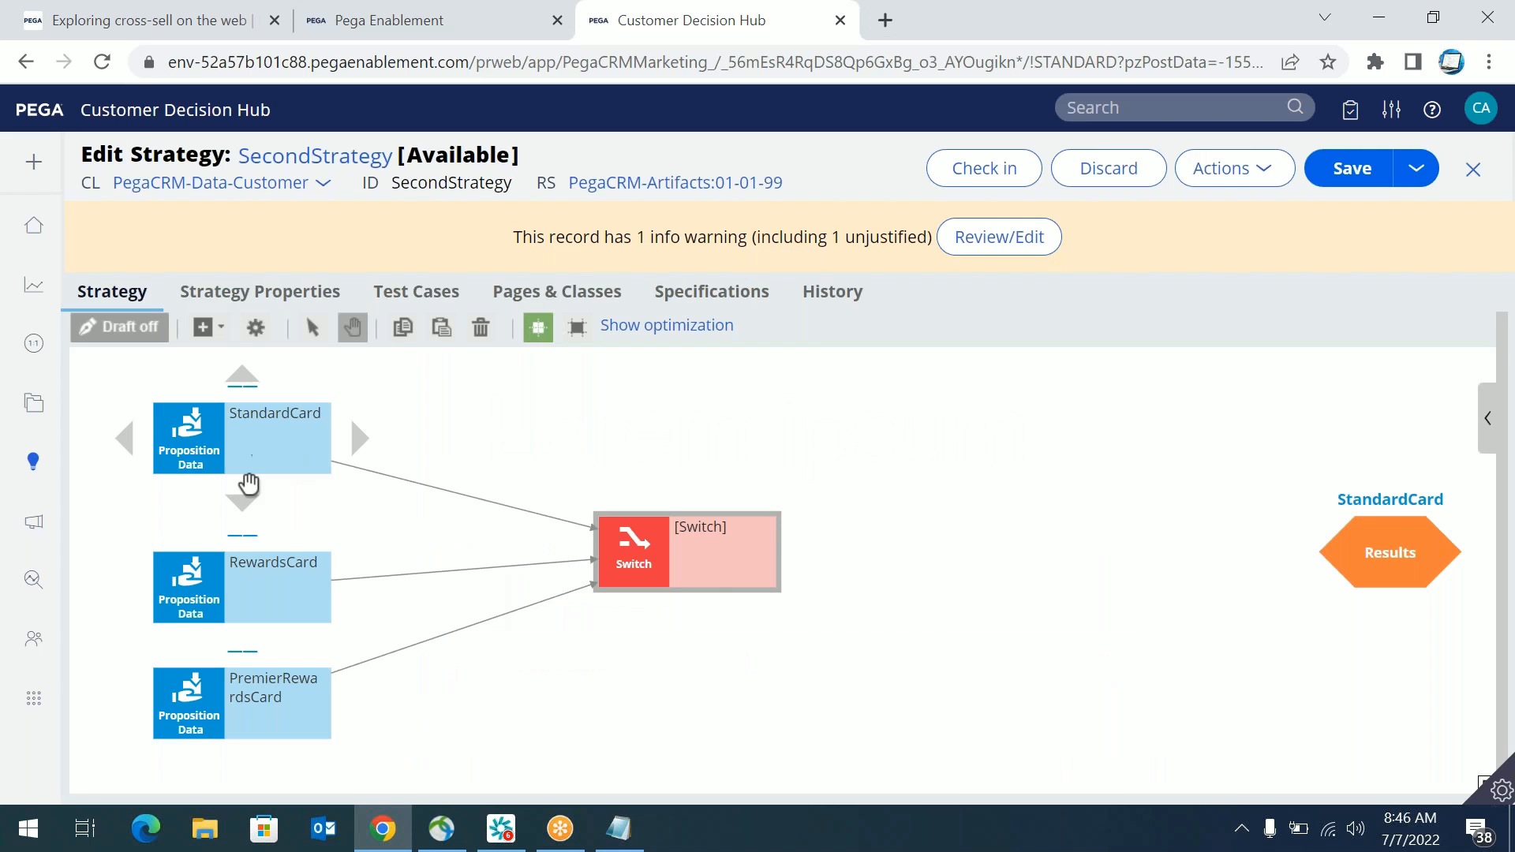
left_click(203, 327)
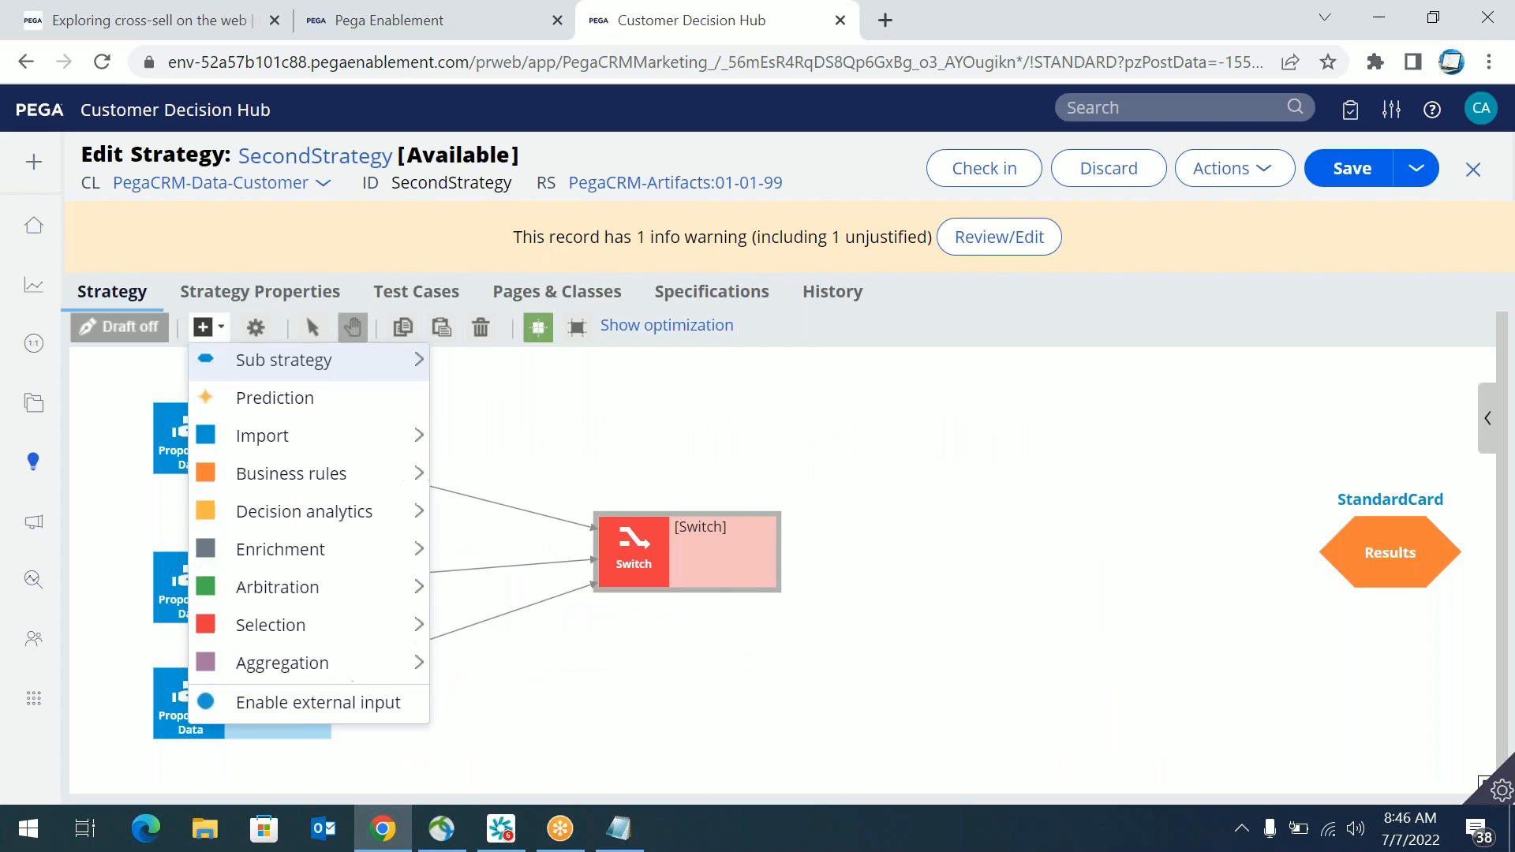
mouse_move(367, 615)
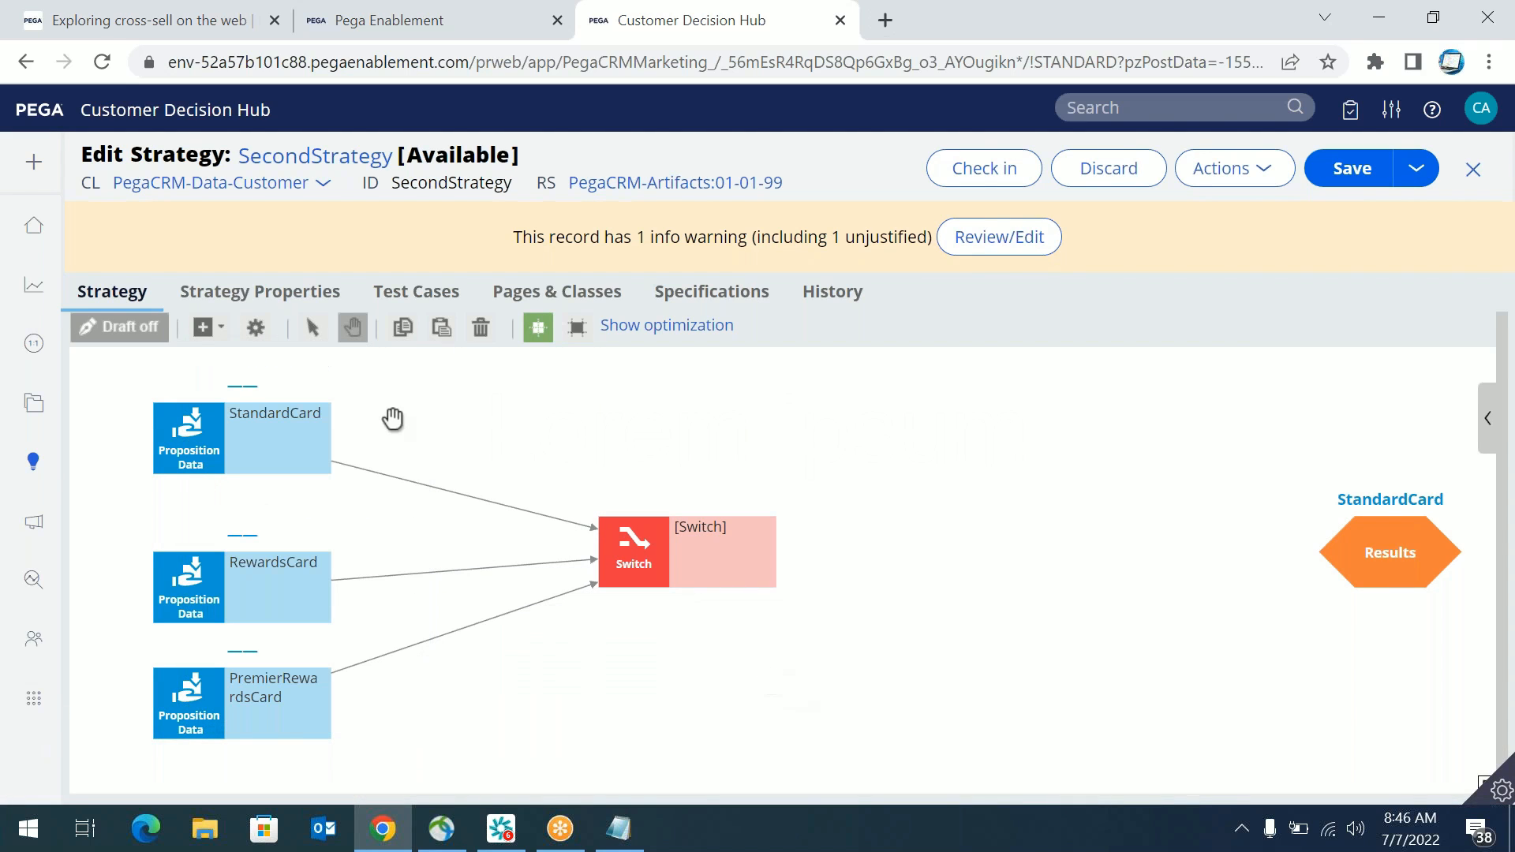
left_click(217, 333)
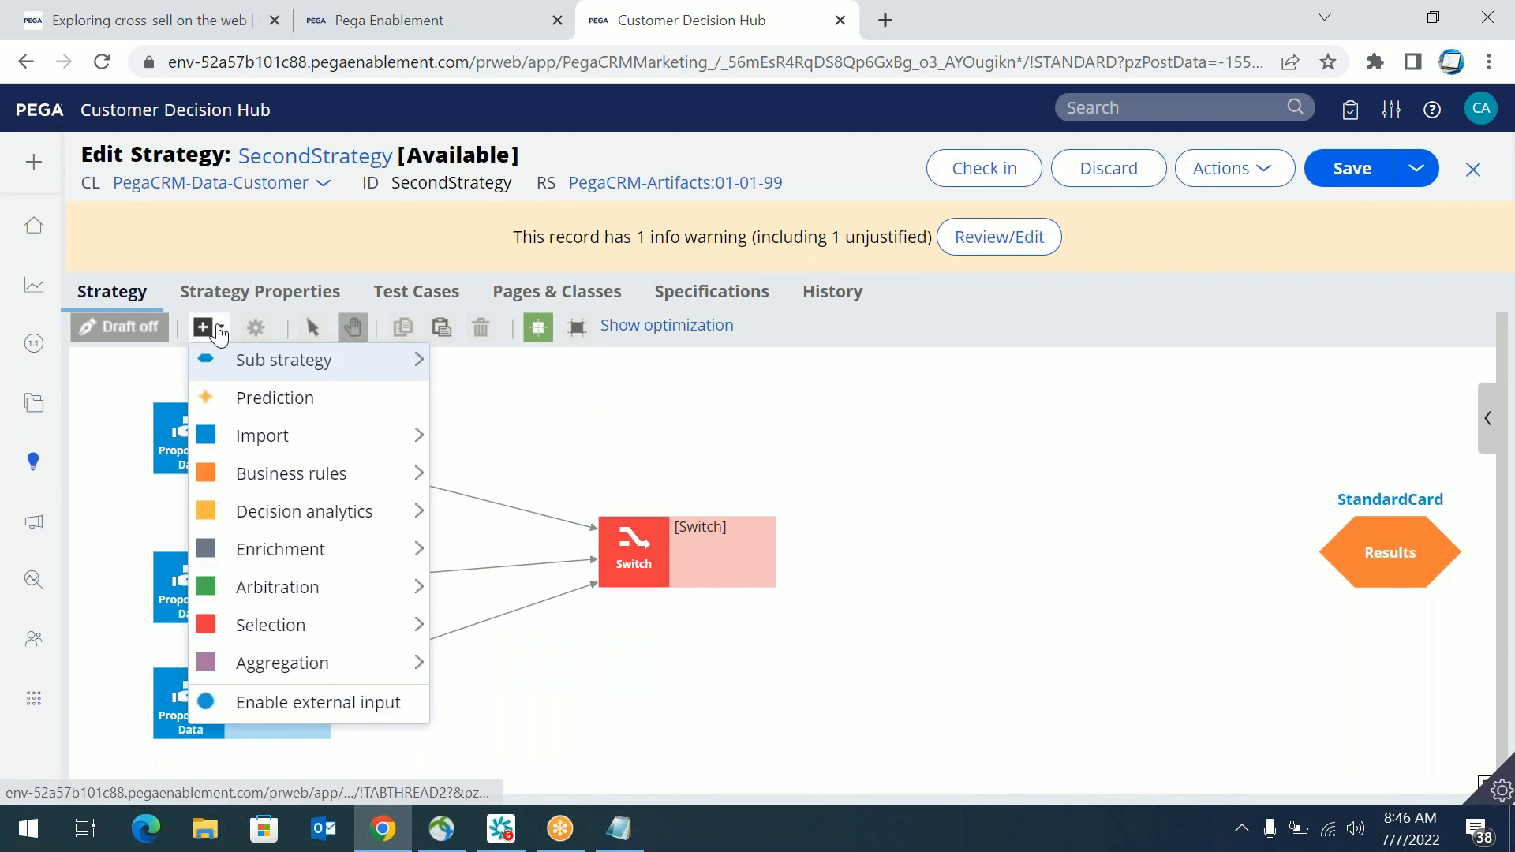
mouse_move(283, 562)
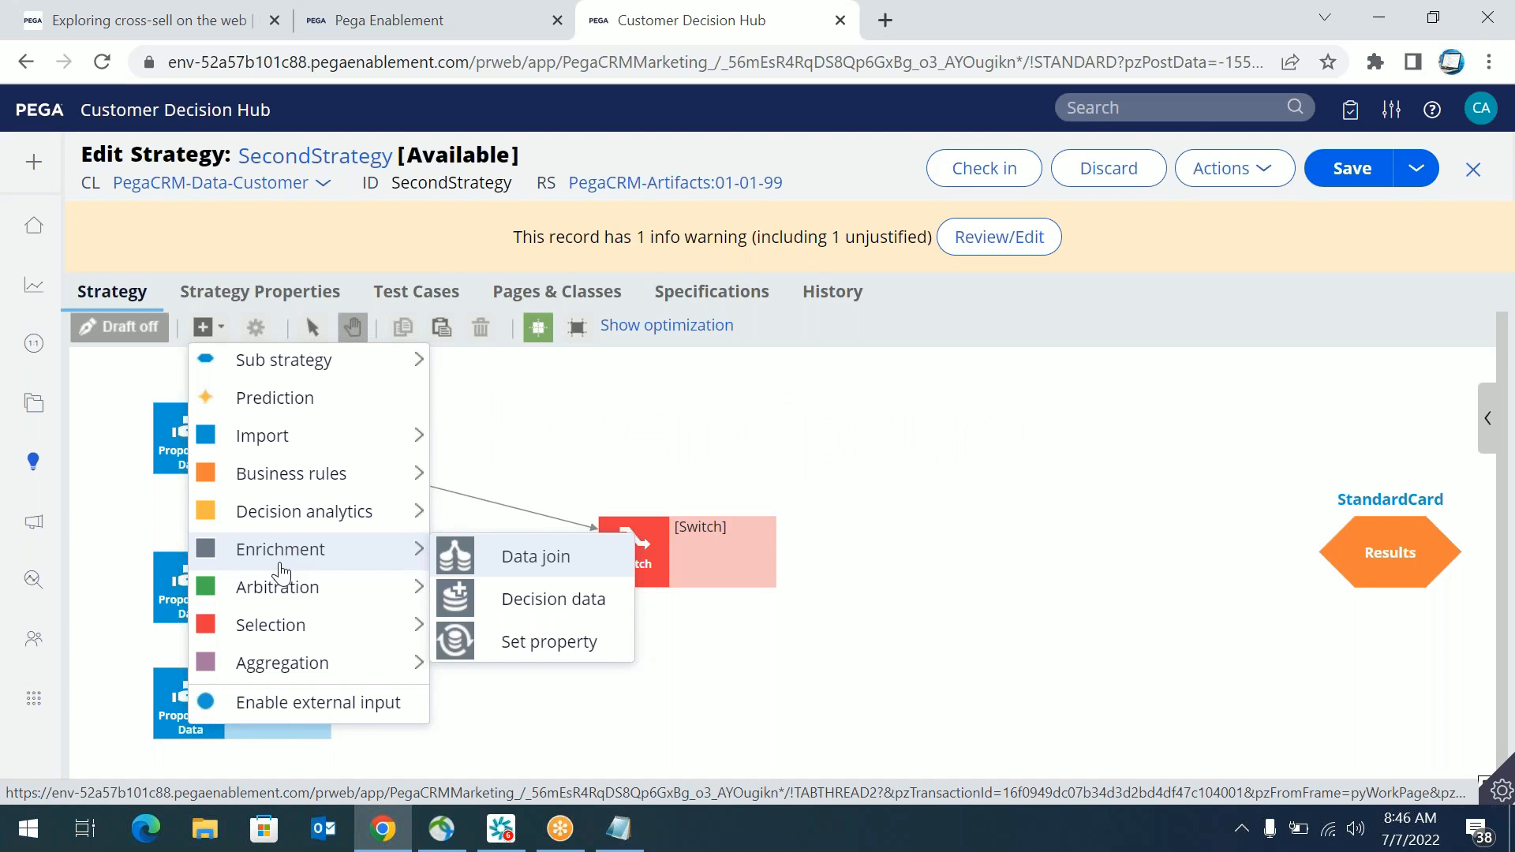
left_click(561, 549)
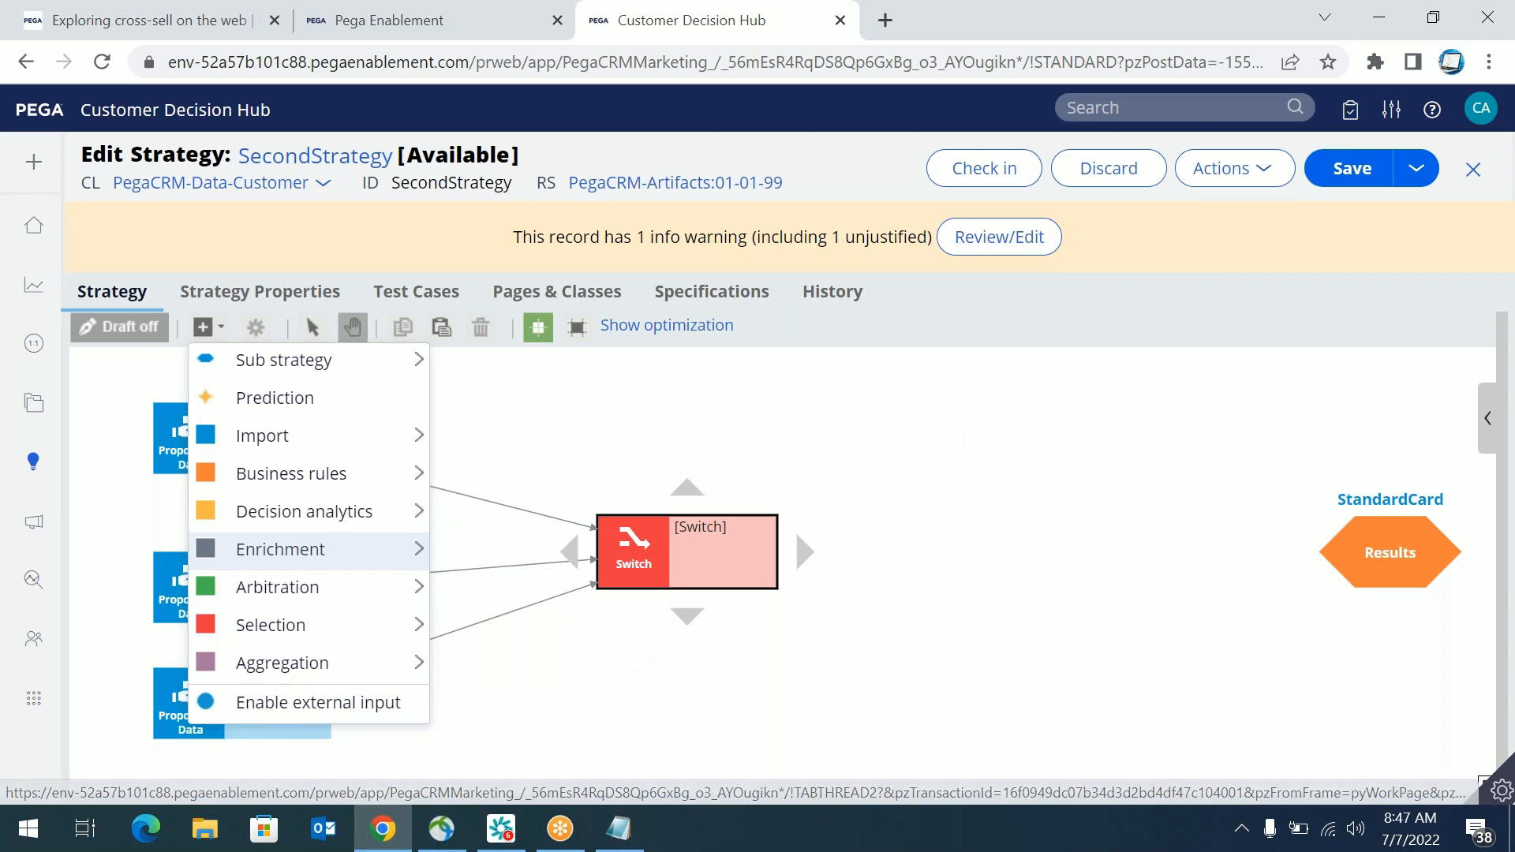
double_click(711, 553)
left_click(864, 531)
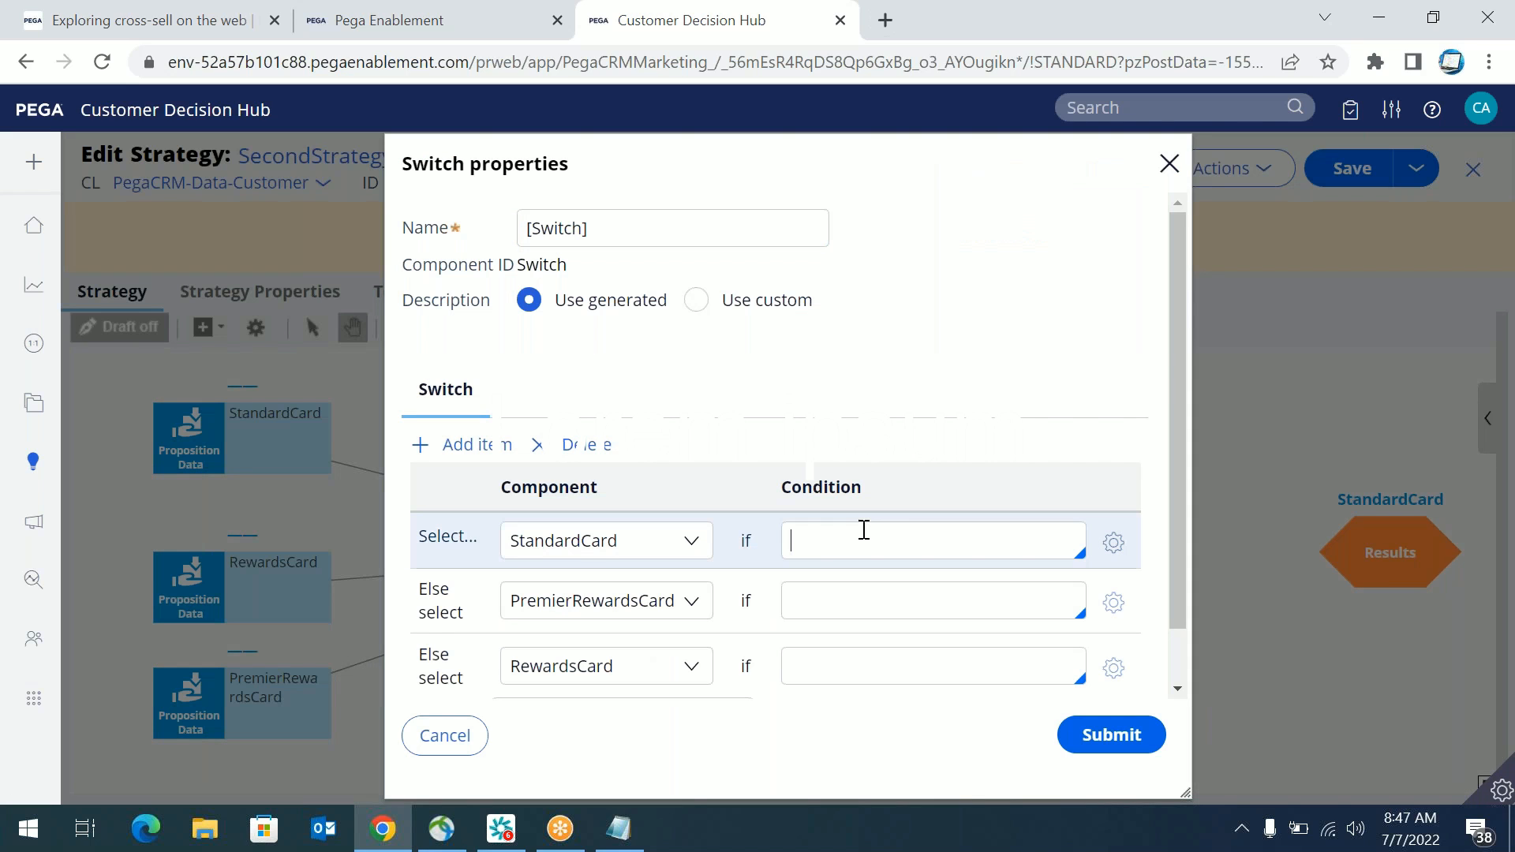
left_click(445, 735)
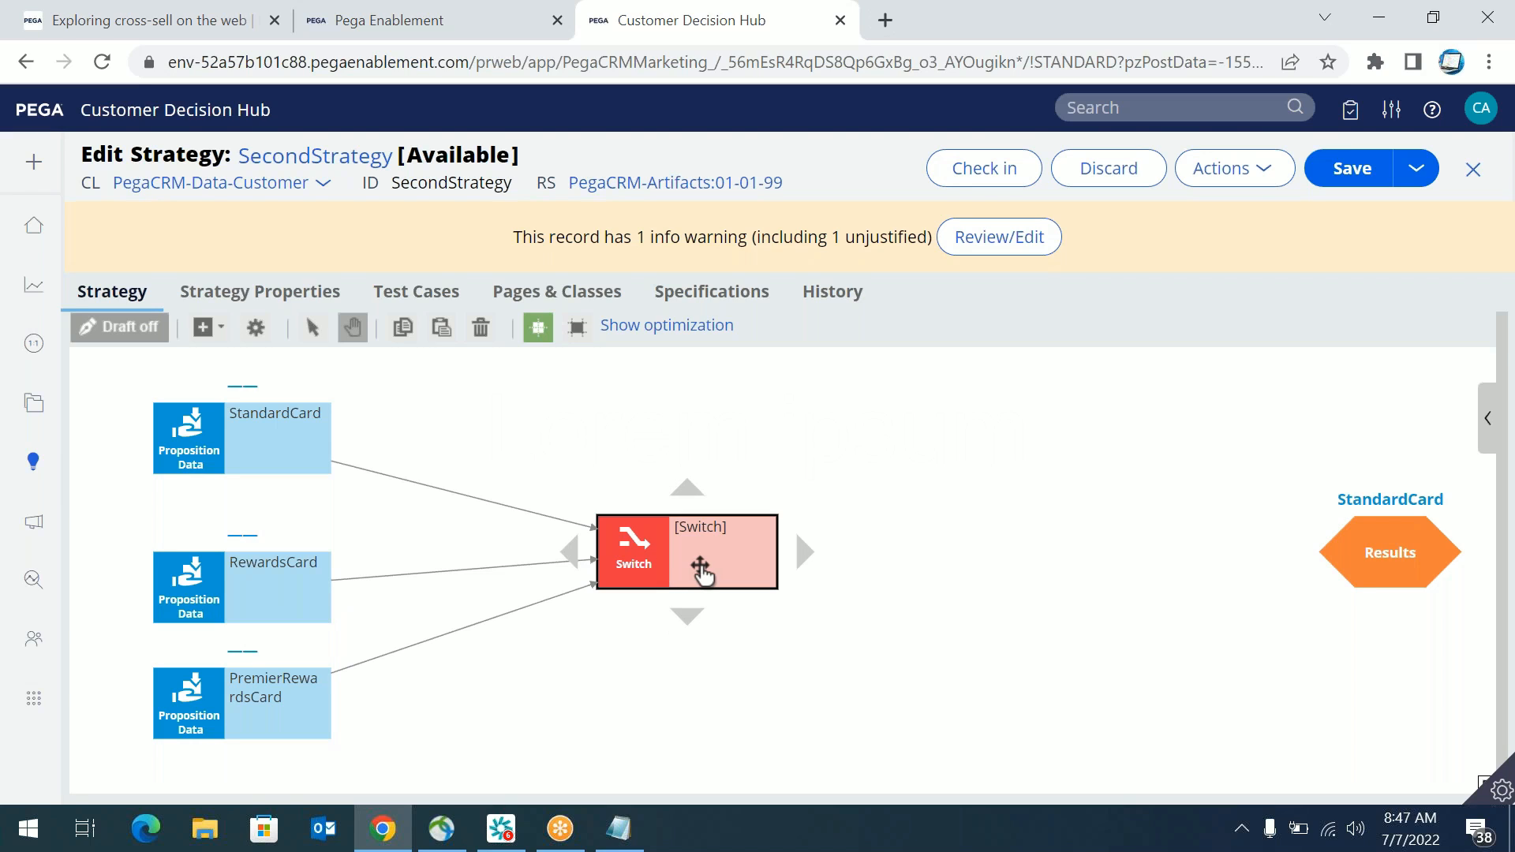
left_click(702, 570)
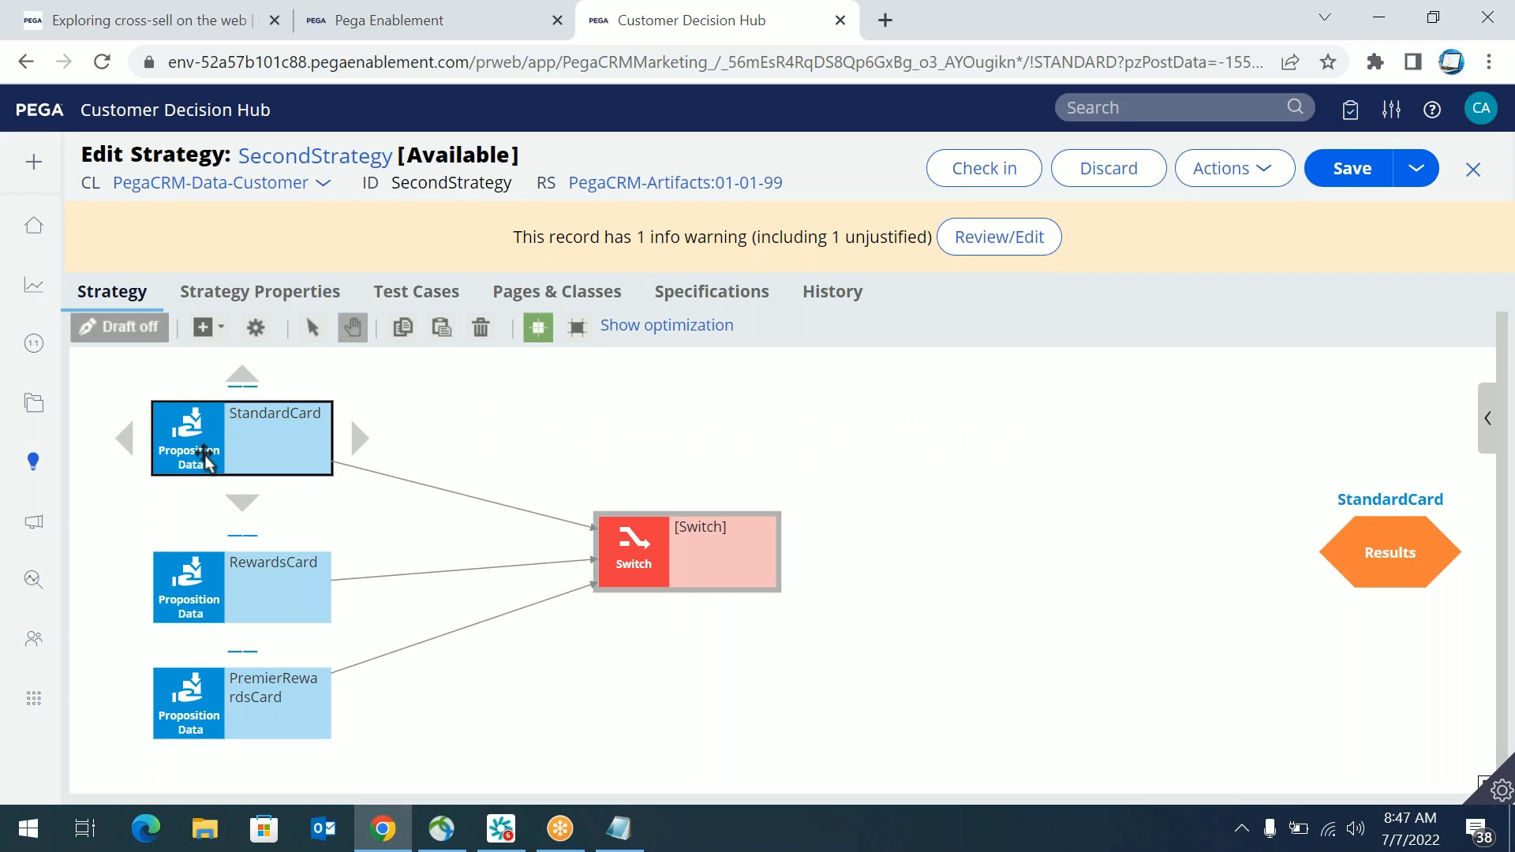
left_click(215, 436)
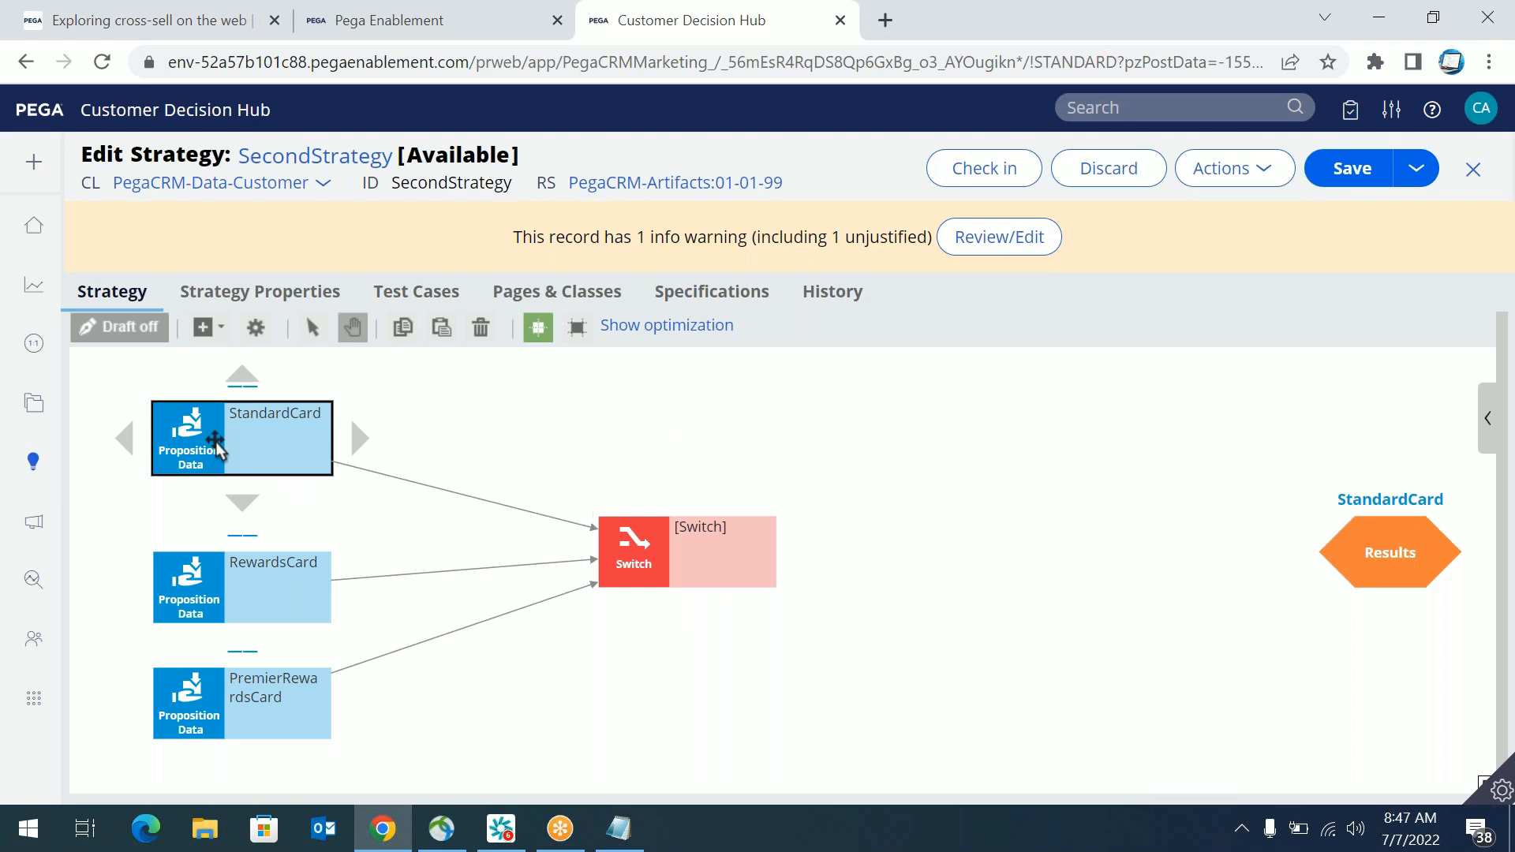
left_click(207, 590)
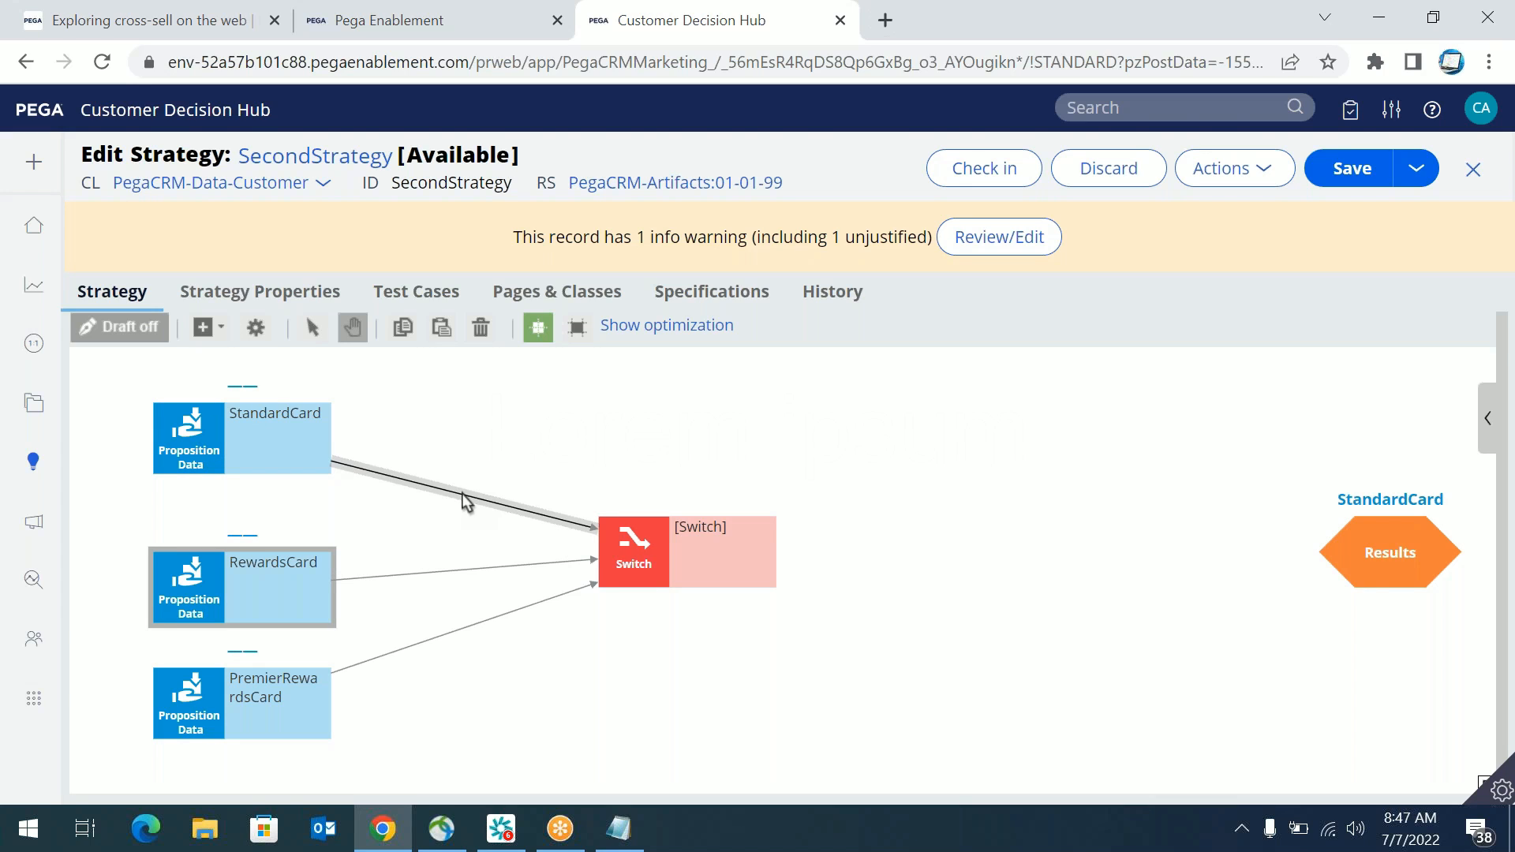
Step: Shift the Switch component slightly closer to the three proposition components
left_click(625, 569)
left_click_drag(625, 570, 584, 575)
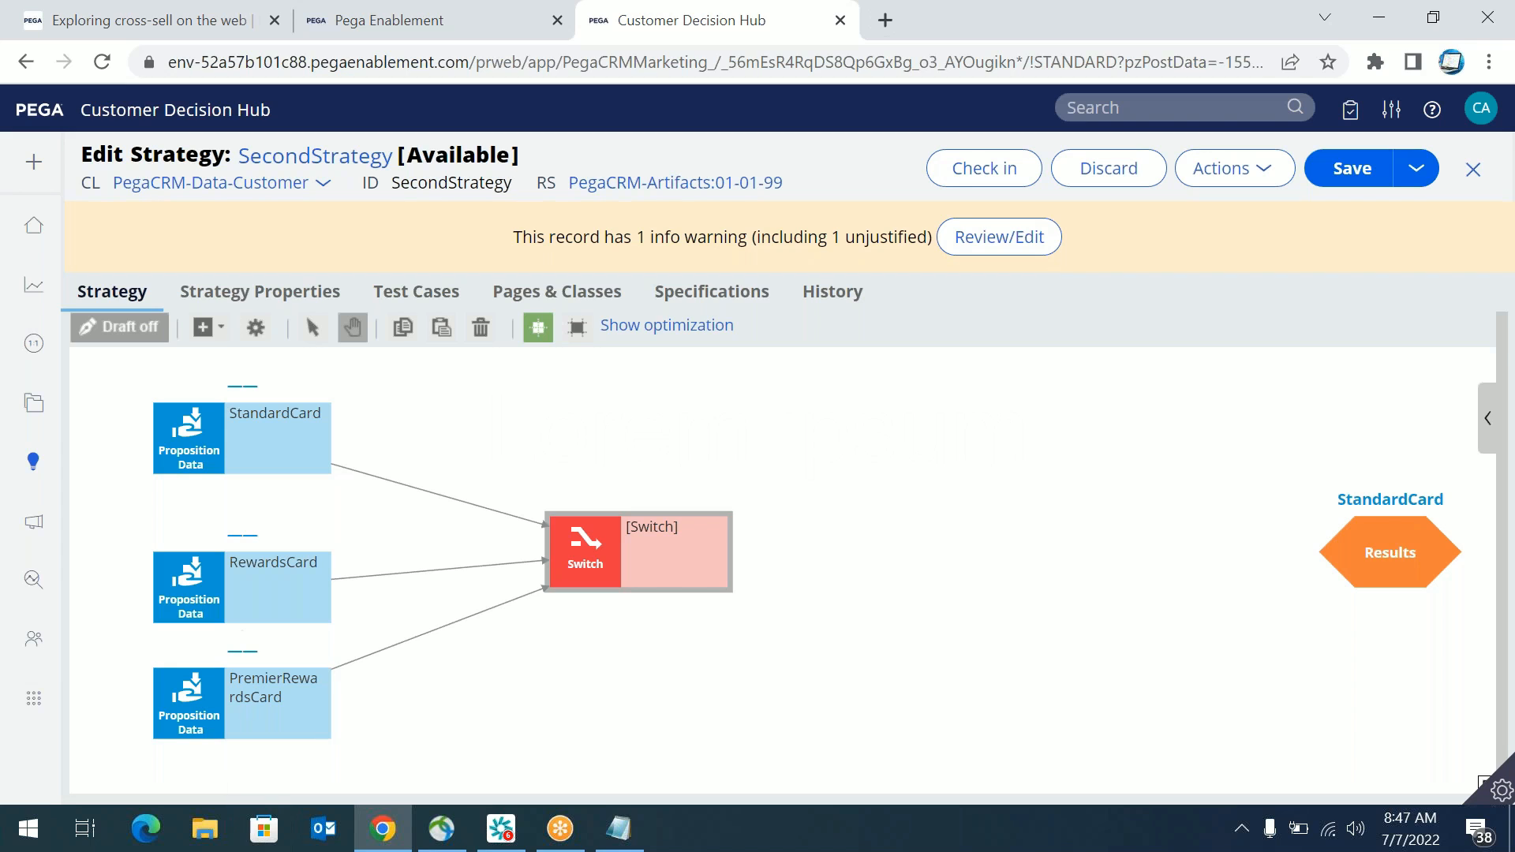
double_click(585, 574)
left_click(462, 740)
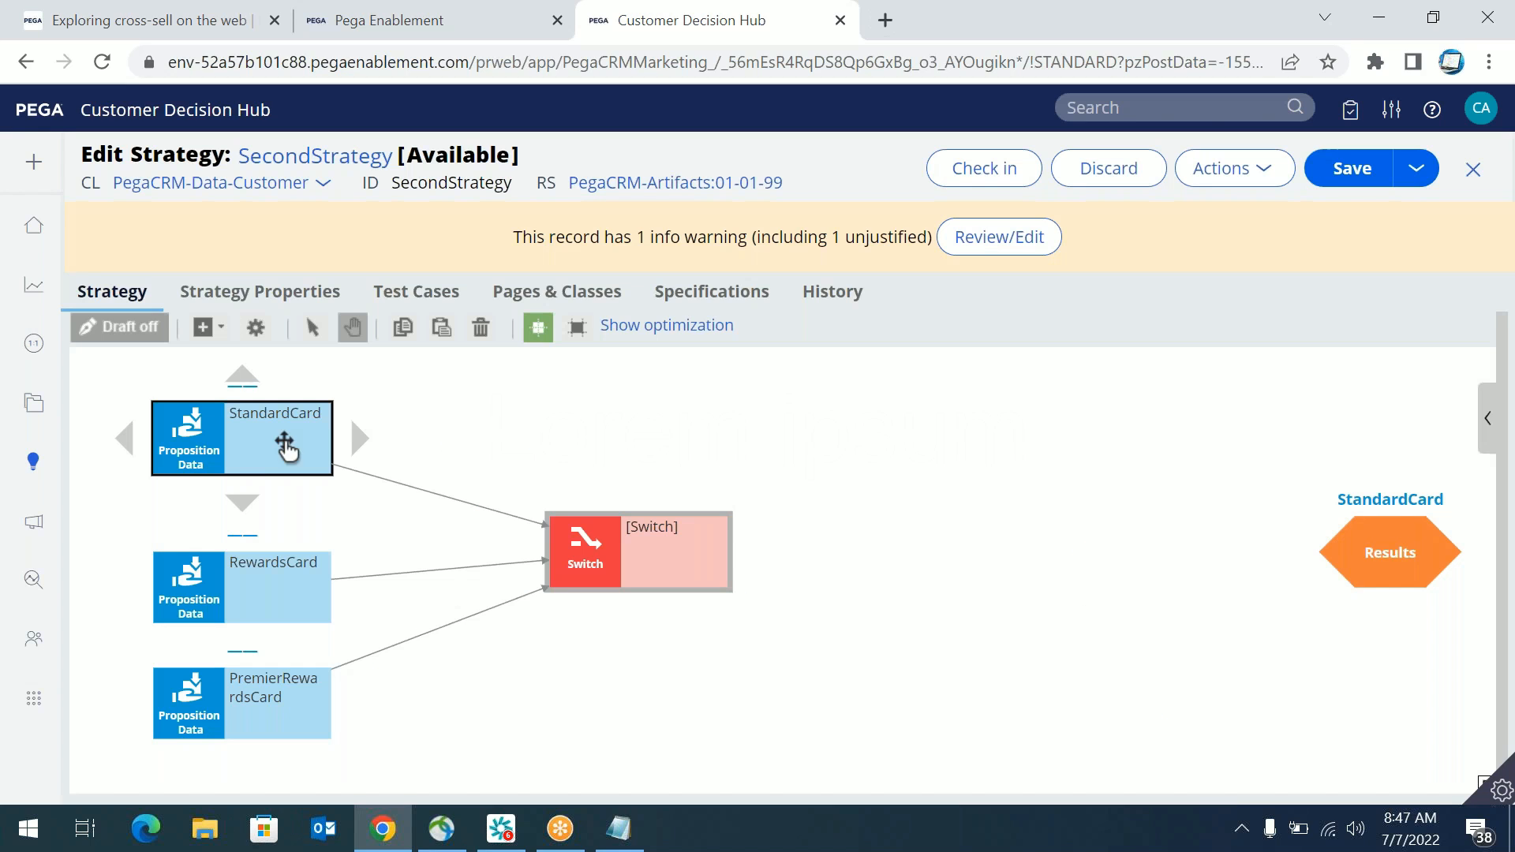
Step: In the Switch properties, set the condition for selecting StandardCard to Primary.Age>60
double_click(598, 554)
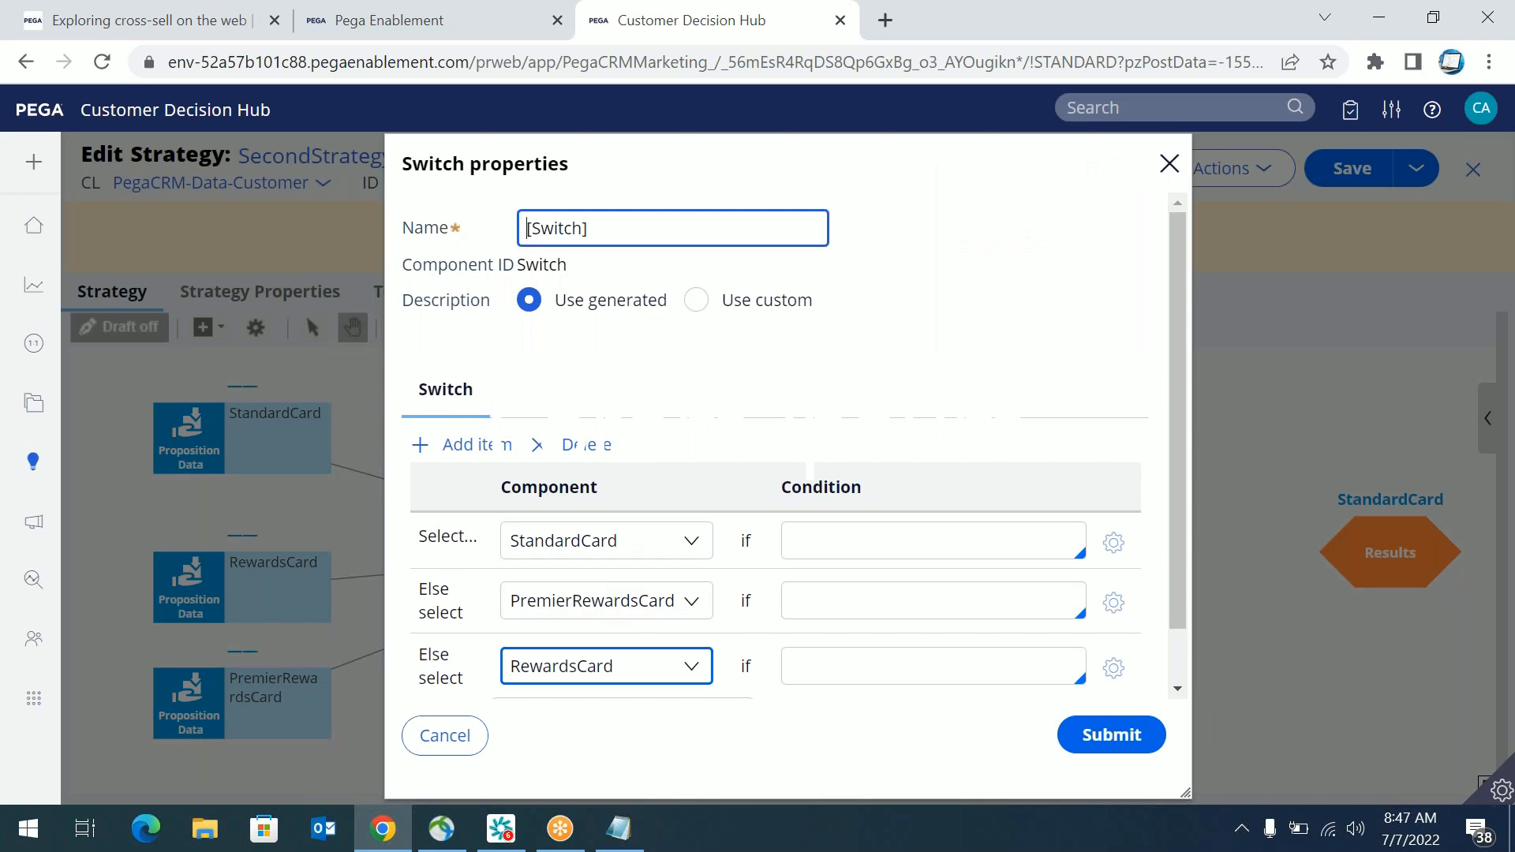
left_click(870, 558)
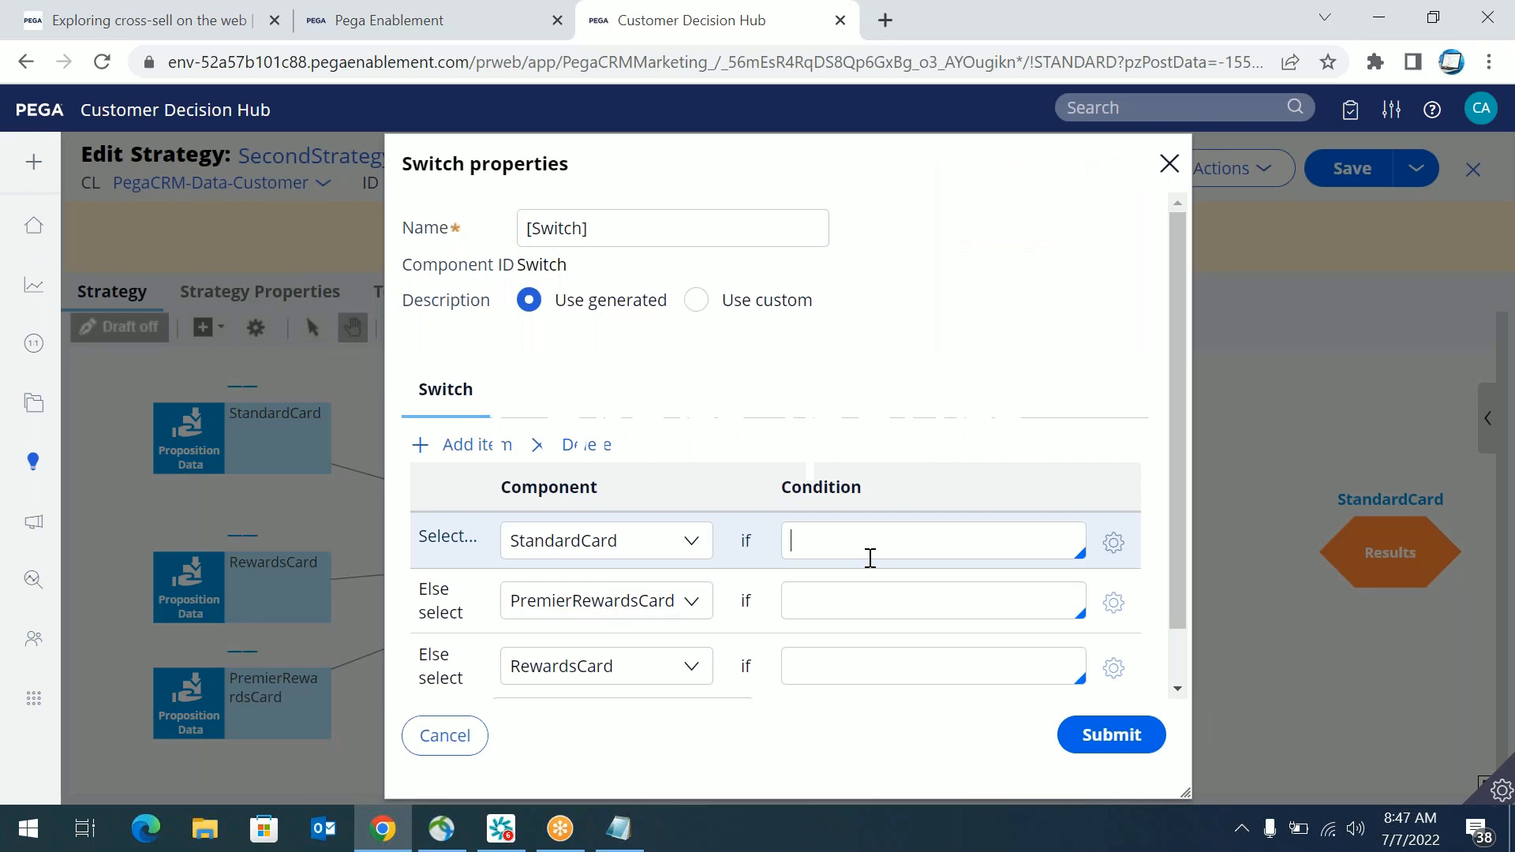
type("Primary.Age")
type("60")
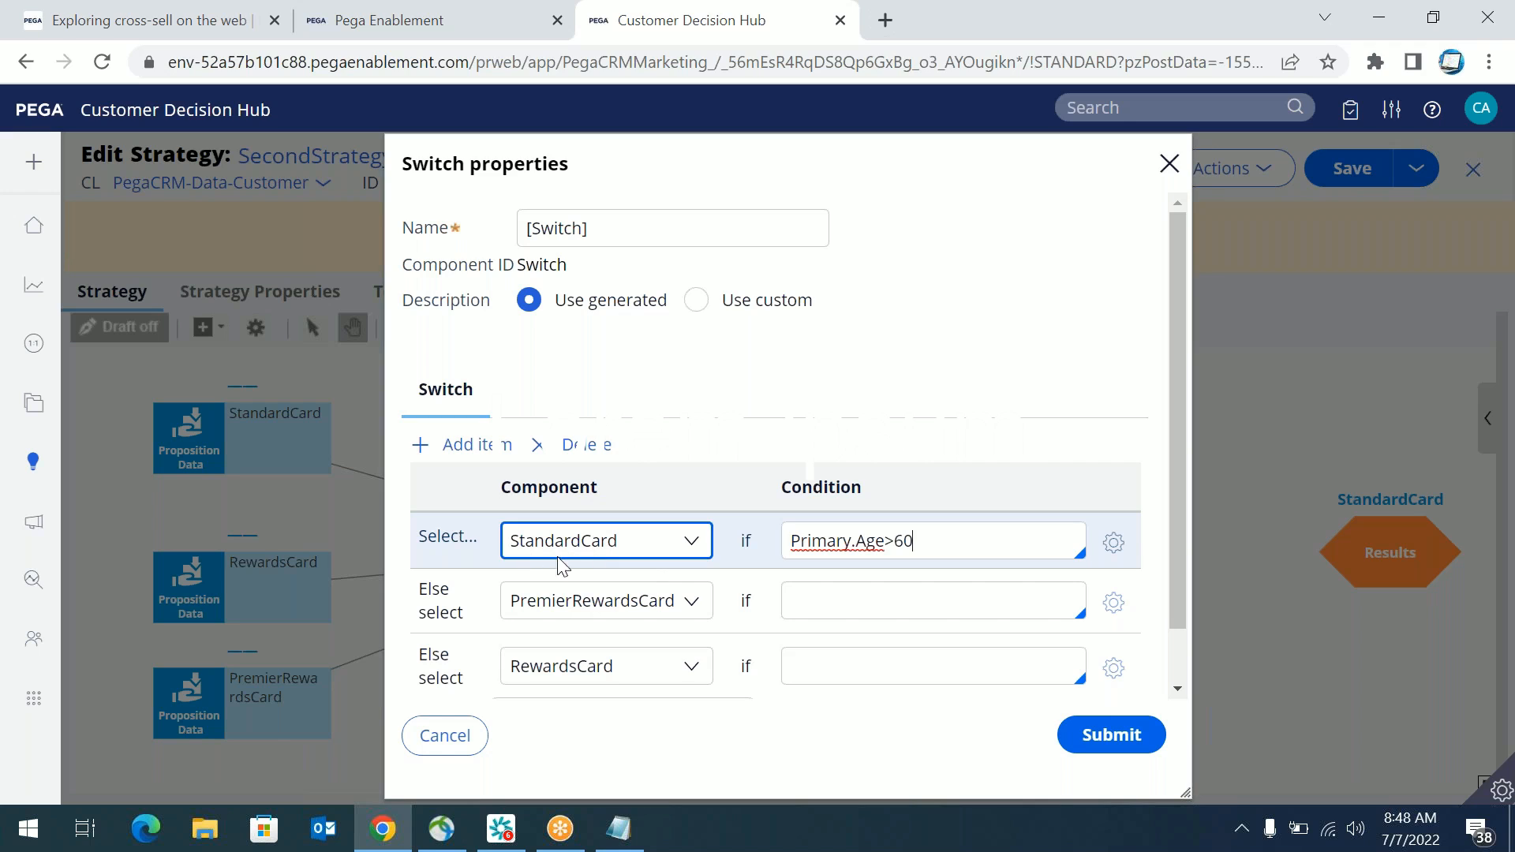
Step: Start the PremierRewardsCard condition with Primary.Age>40 &&
left_click(799, 592)
type("Primary.Age")
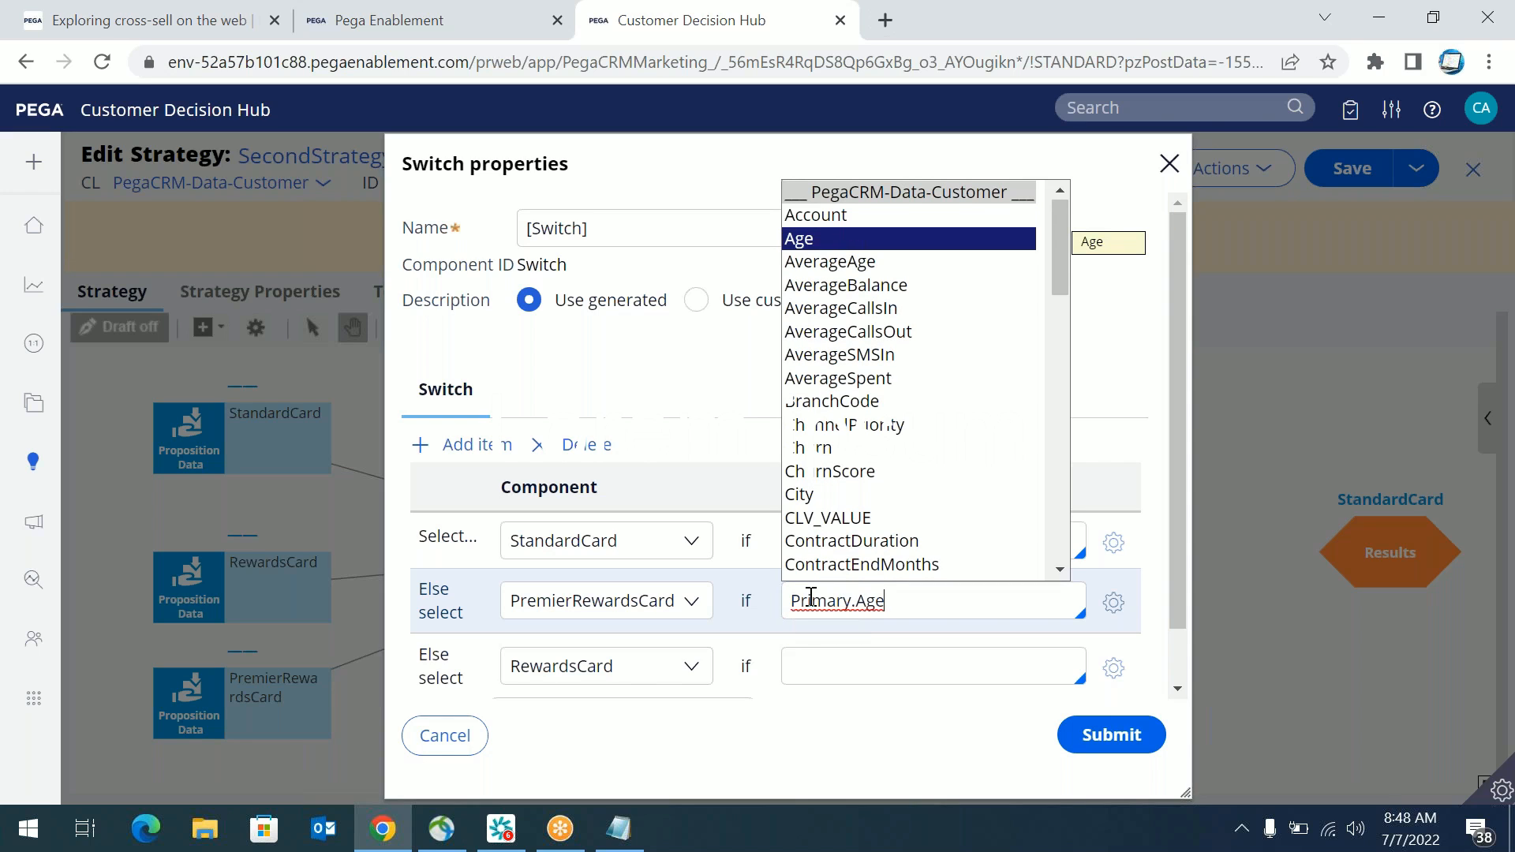
type(">40 &&")
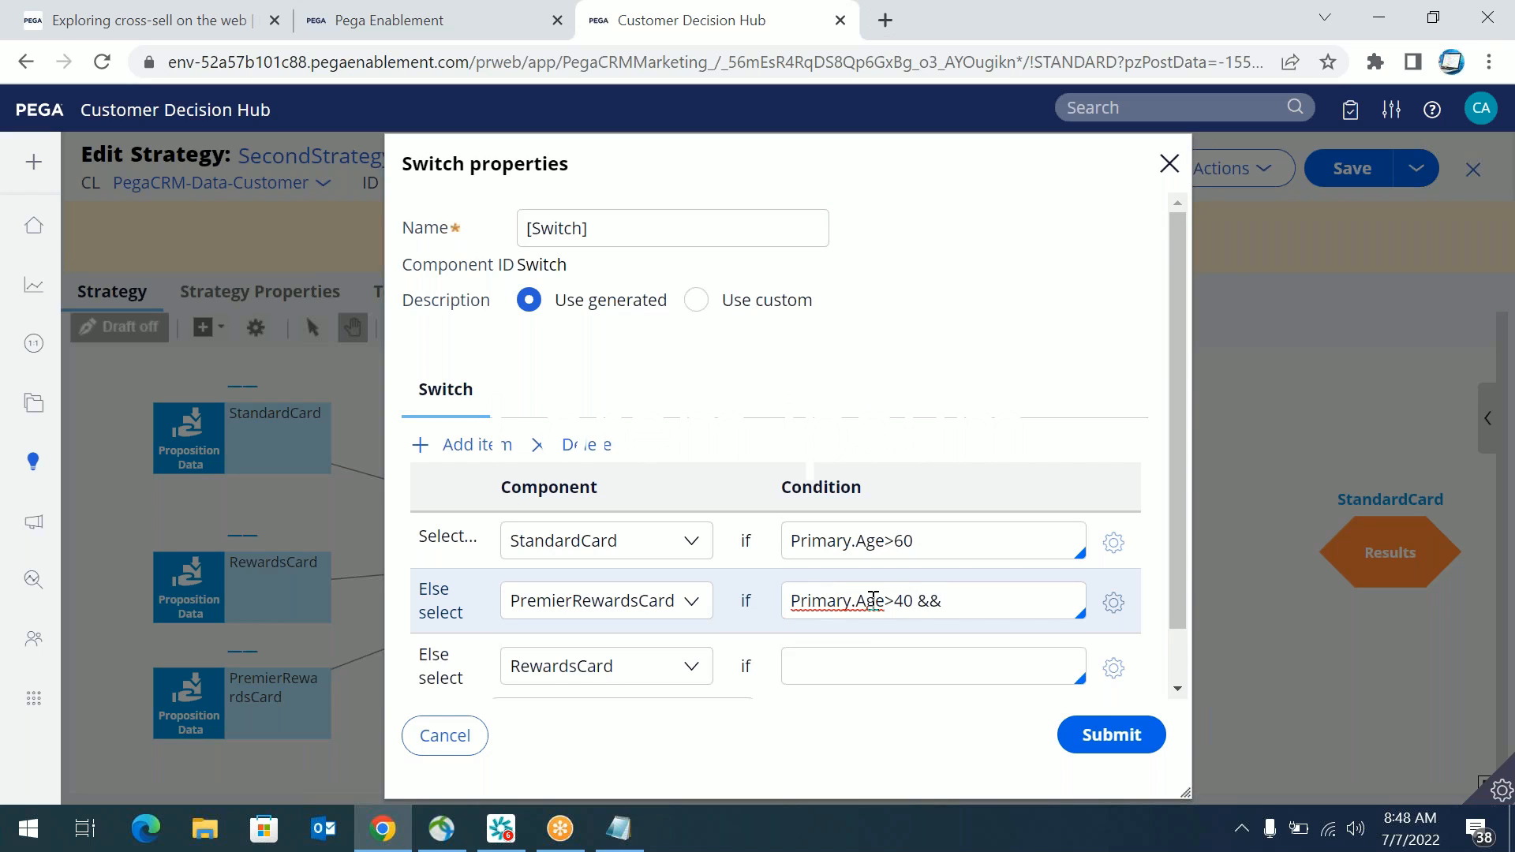
Step: Copy the Primary.Age>40 expression and append it after the && in the PremierRewardsCard condition
left_click_drag(916, 601, 784, 589)
left_click(912, 591)
left_click(913, 597)
key("shift+Home")
key("ctrl+c")
left_click_drag(913, 597, 833, 591)
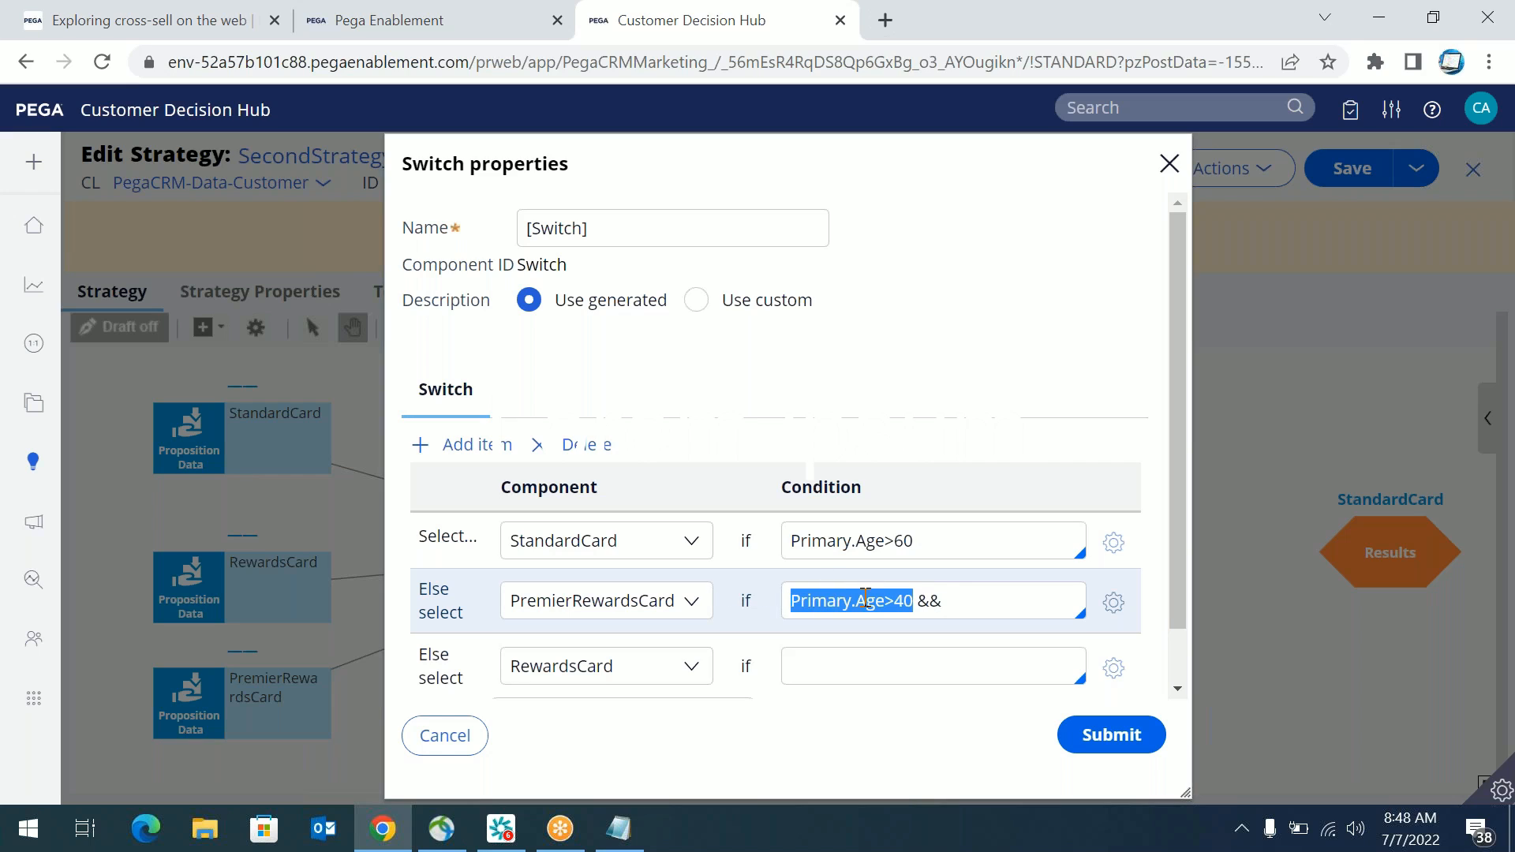
left_click(981, 611)
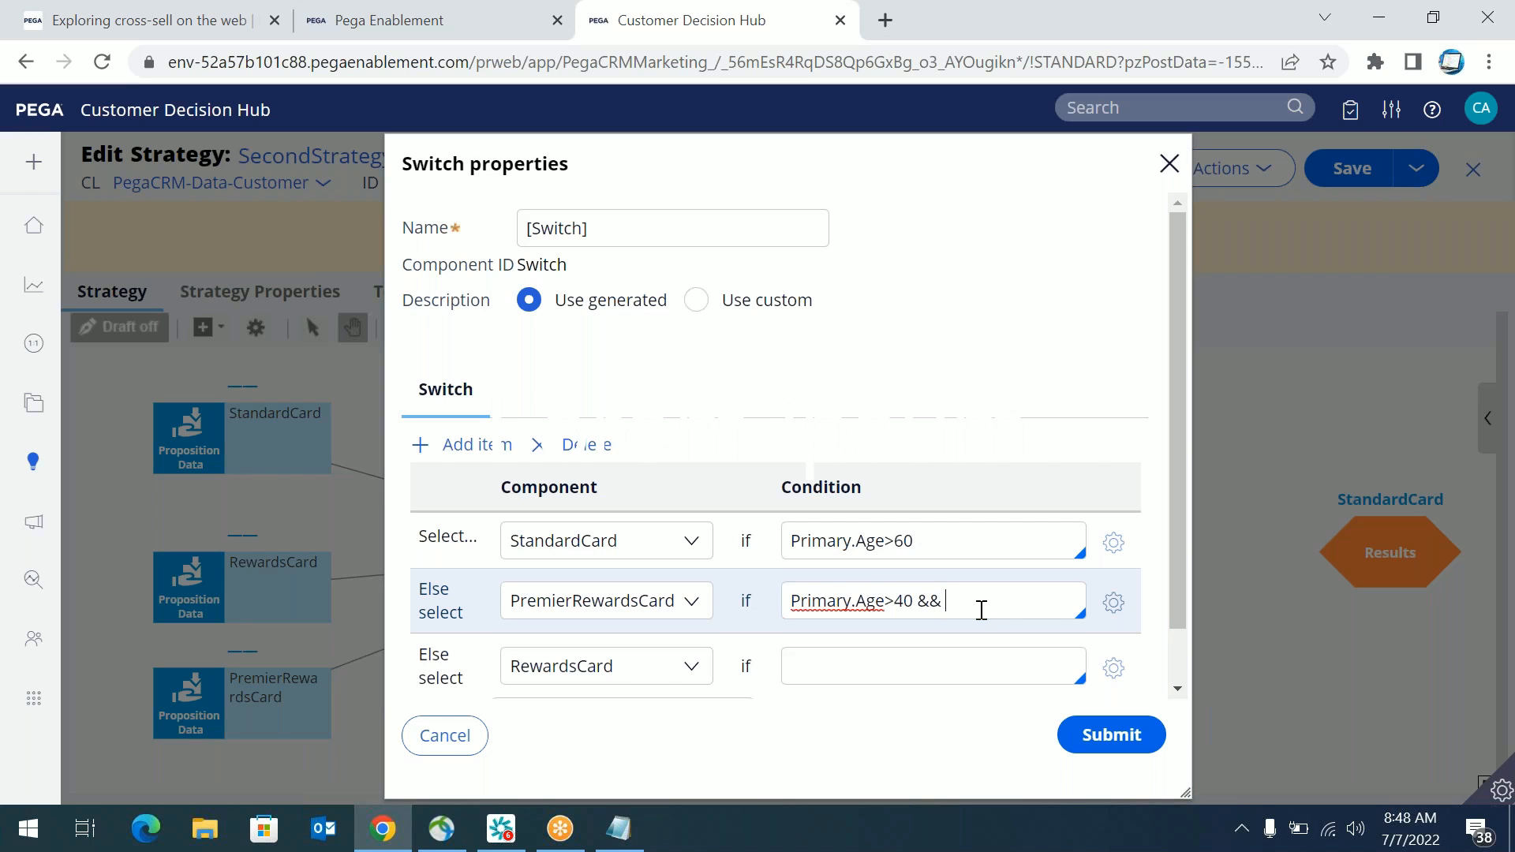
key("ctrl+v")
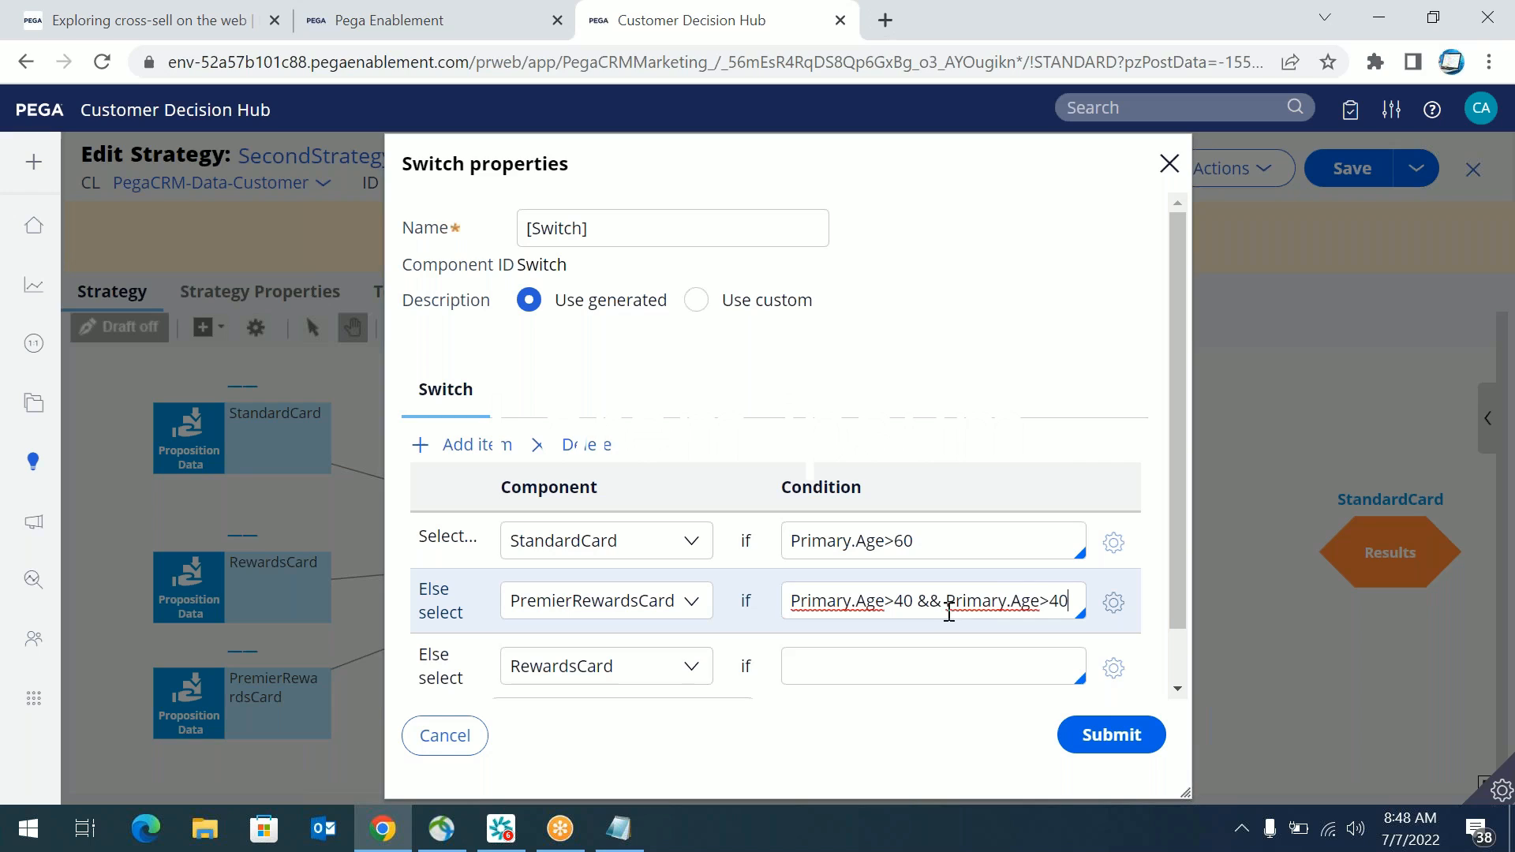
Step: Change the second comparison in the PremierRewardsCard condition to Primary.Age<60
left_click_drag(946, 599, 1070, 600)
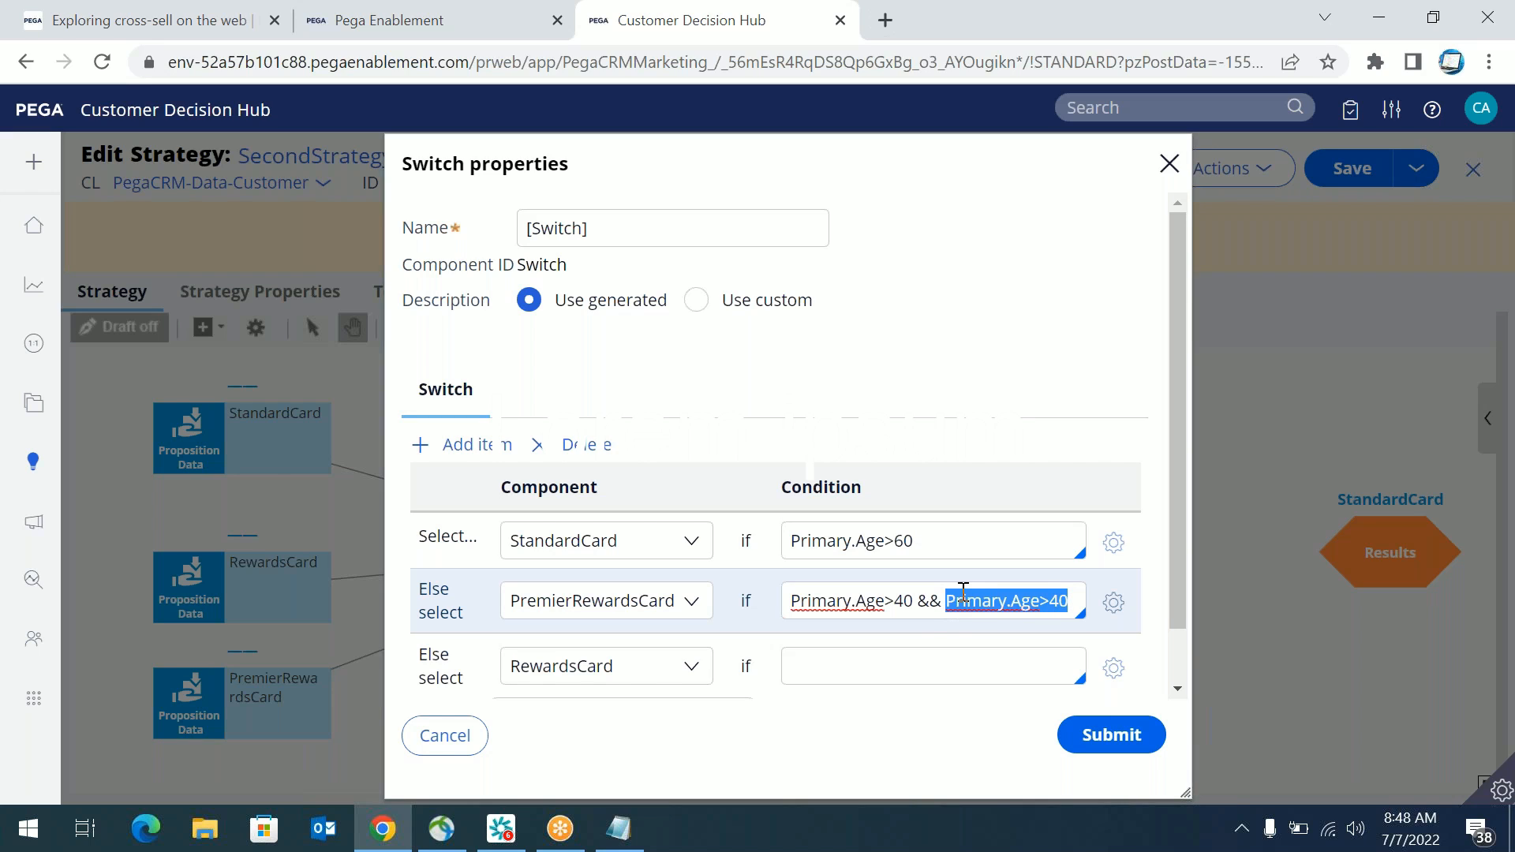
left_click(930, 629)
left_click(817, 602)
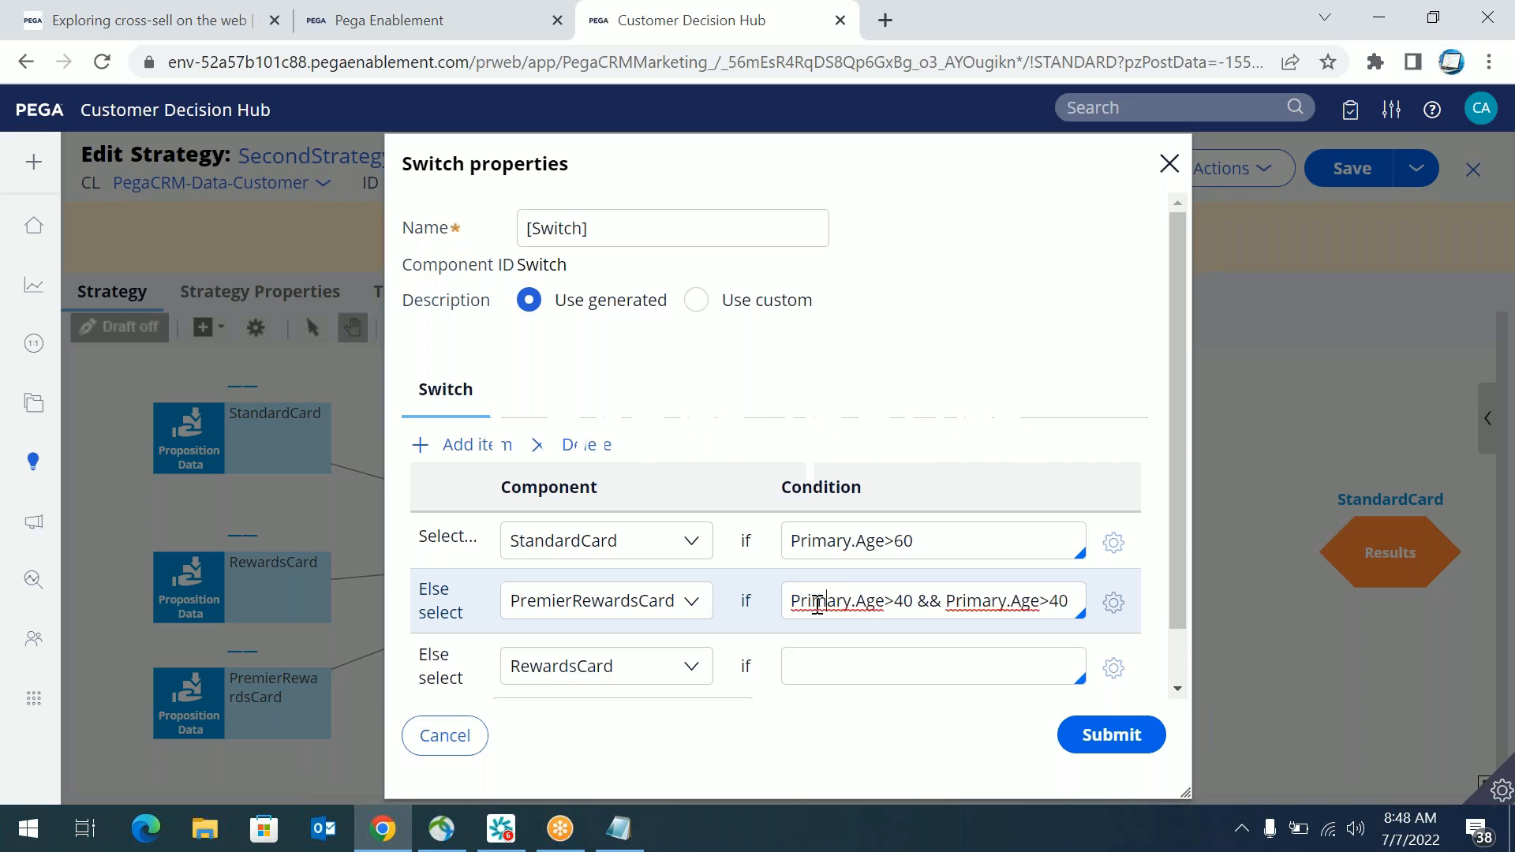
left_click(1061, 602)
key("BackSpace")
key("BackSpace")
type("<6")
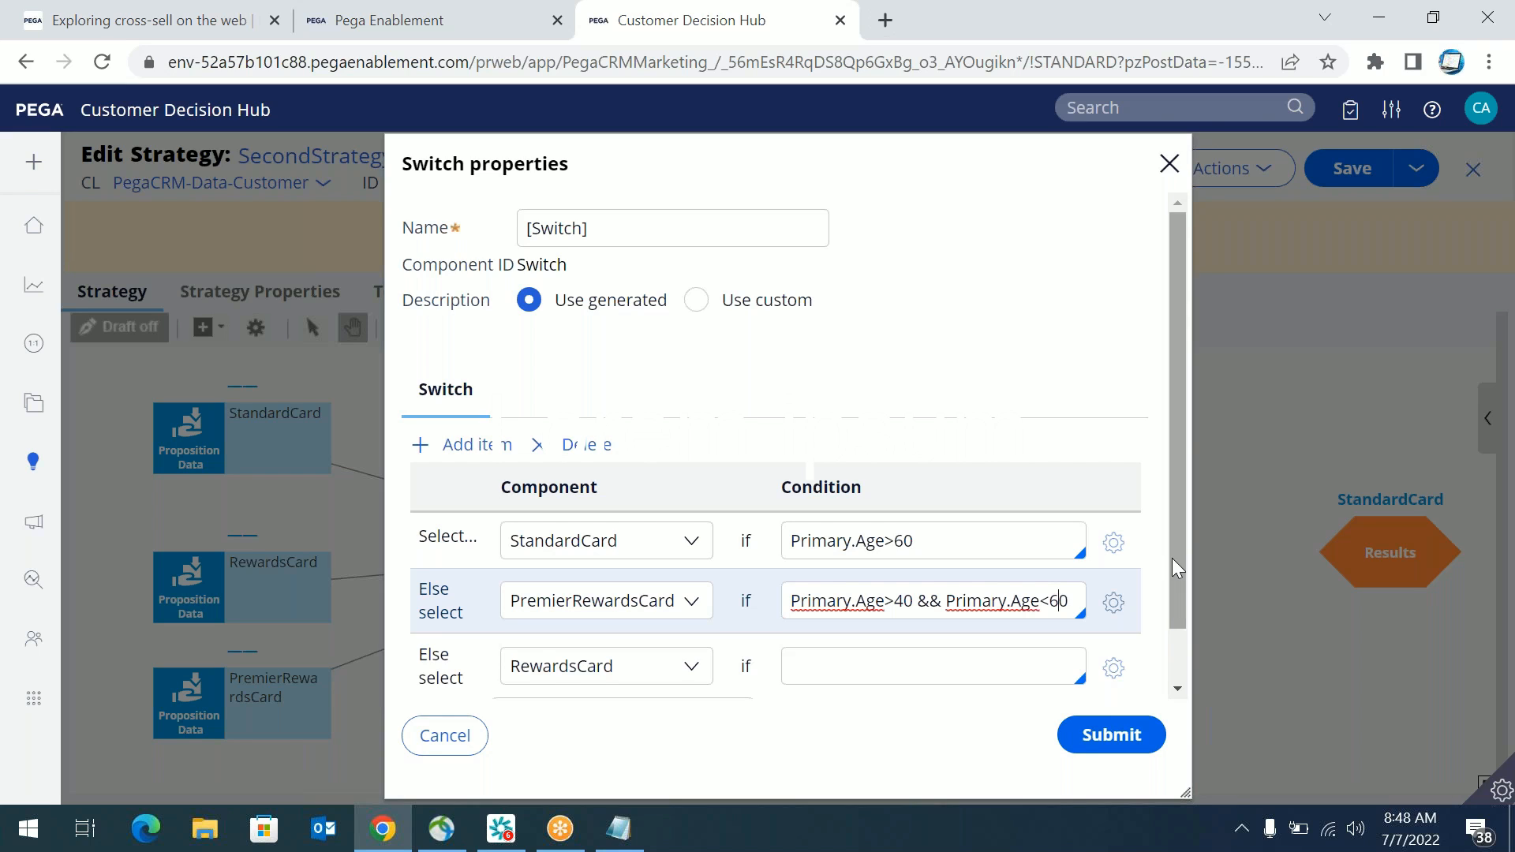
Step: Delete the conditional RewardsCard row from the Switch and choose RewardsCard as the Otherwise component
scroll(1172, 572, "down", 1)
left_click(932, 604)
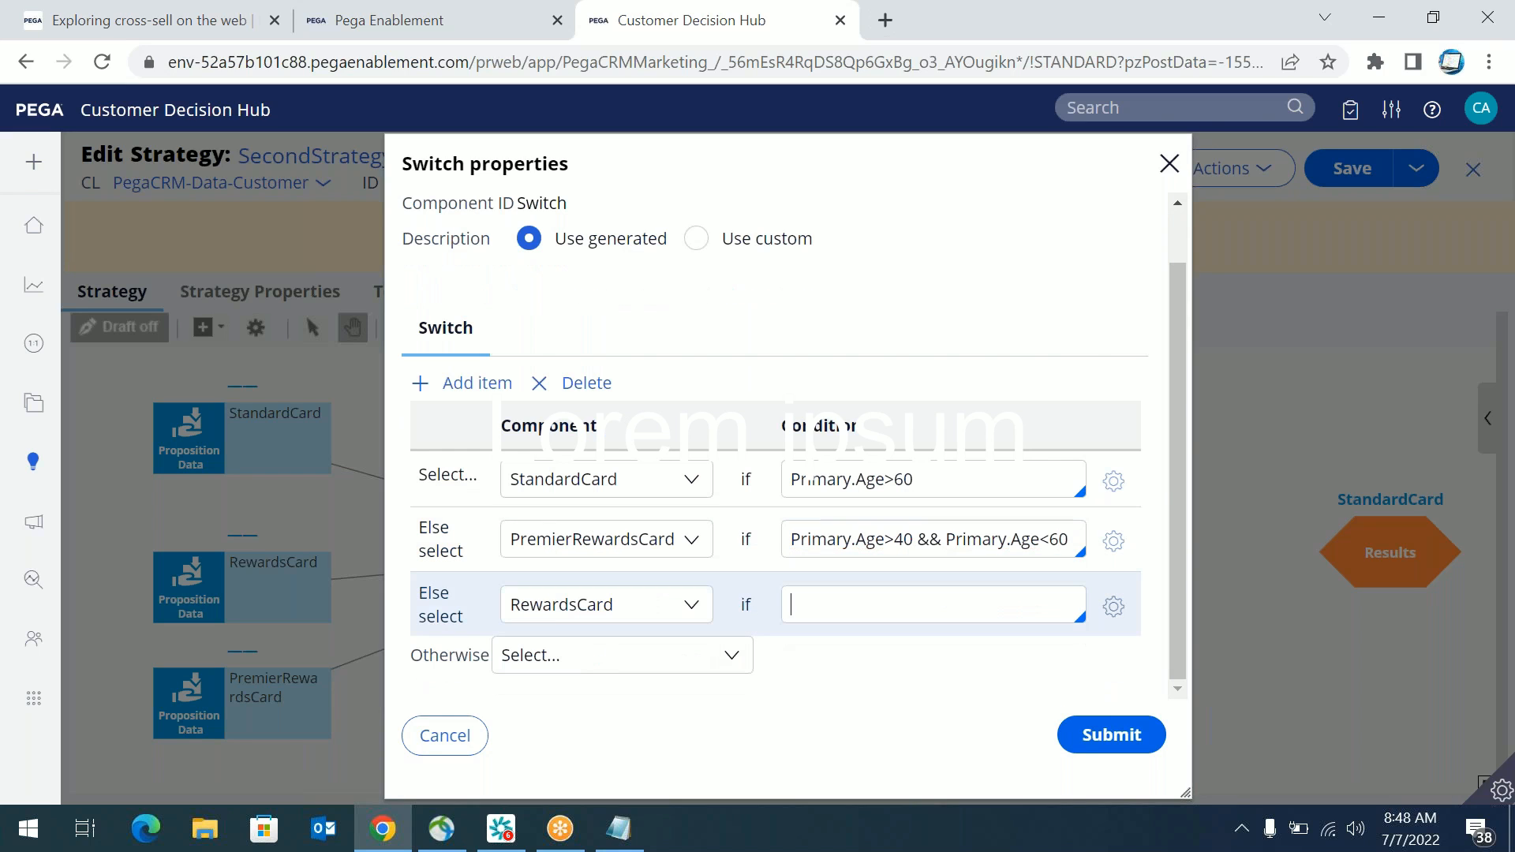
left_click(605, 388)
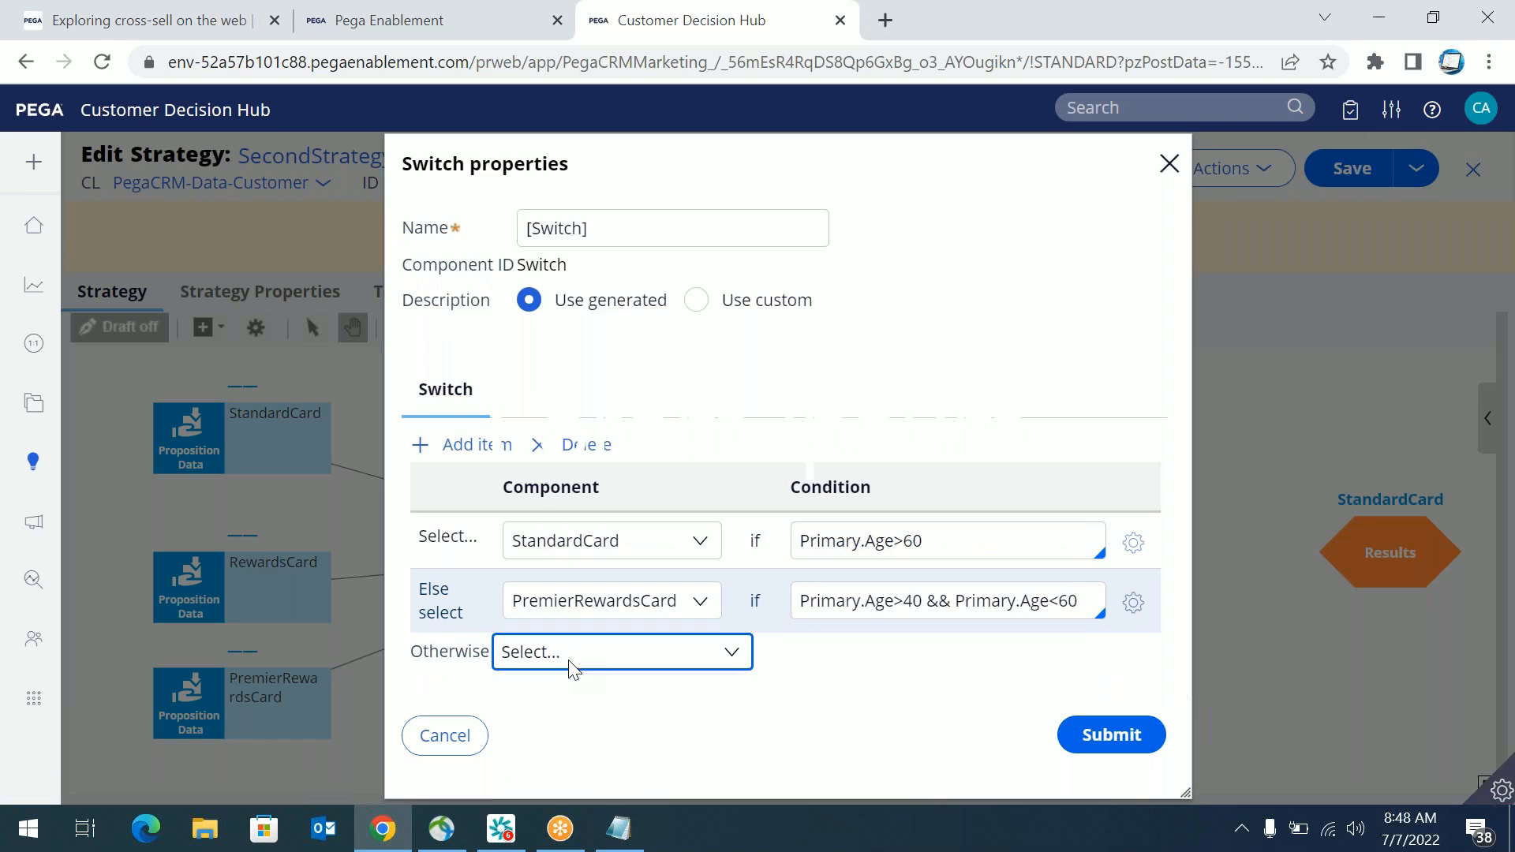
left_click(578, 661)
left_click(569, 737)
Step: Review the StandardCard and PremierRewardsCard age conditions and the components they select
triple_click(880, 538)
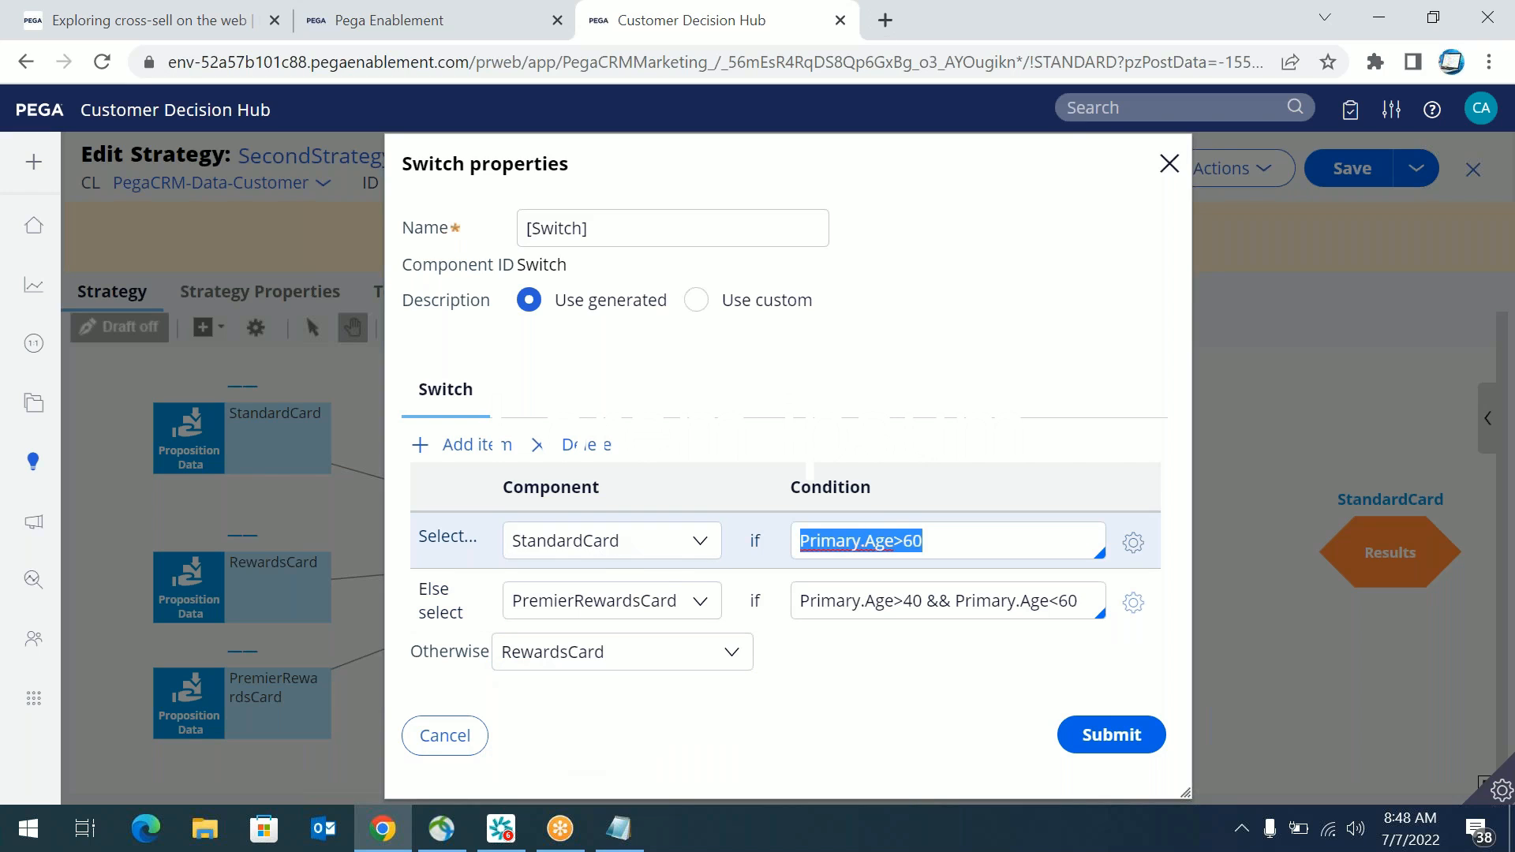
triple_click(867, 604)
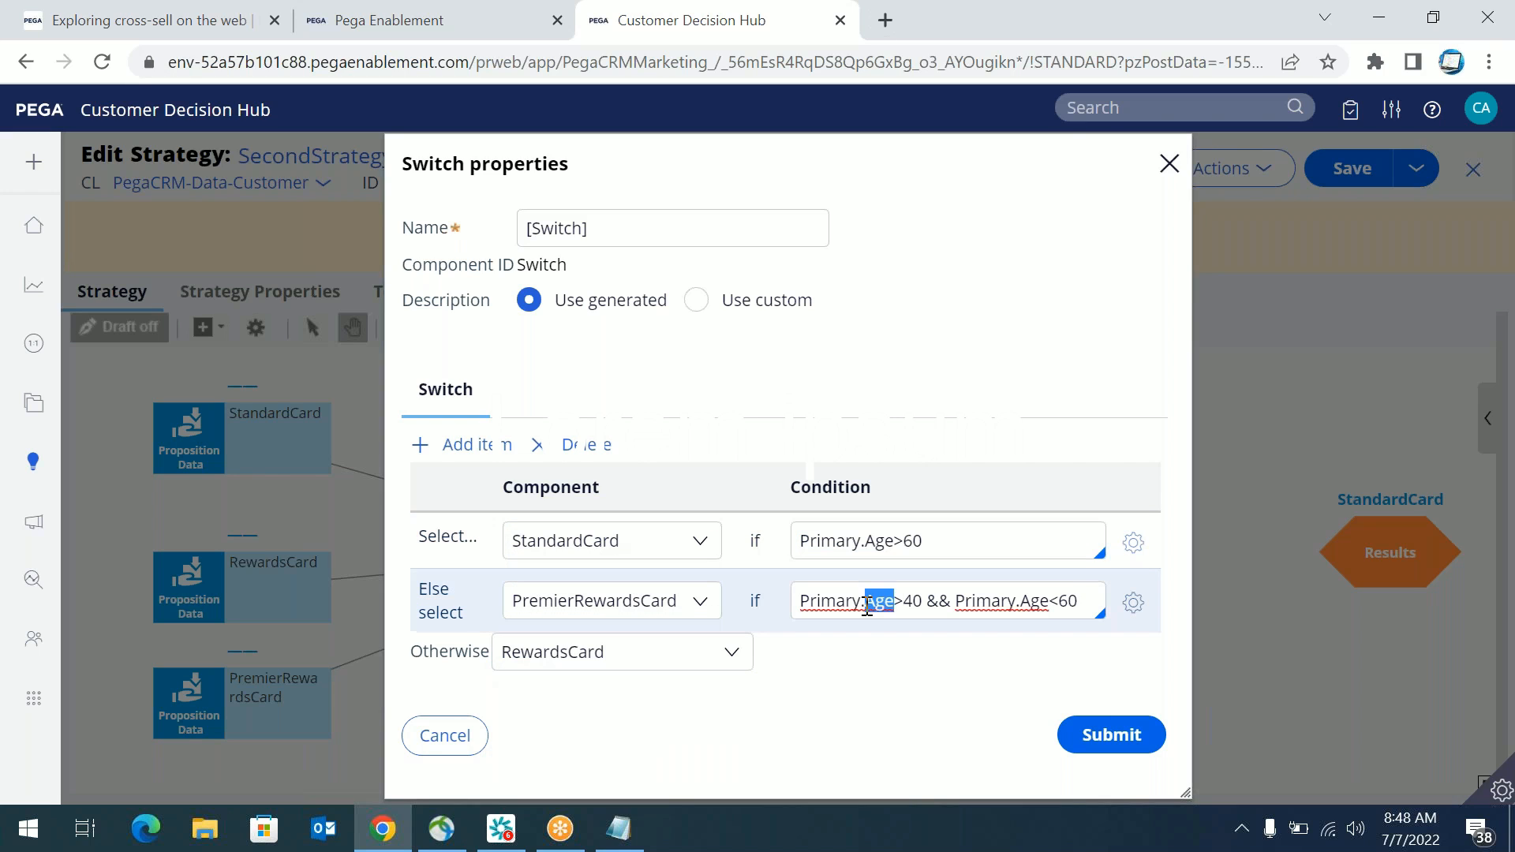
left_click(565, 604)
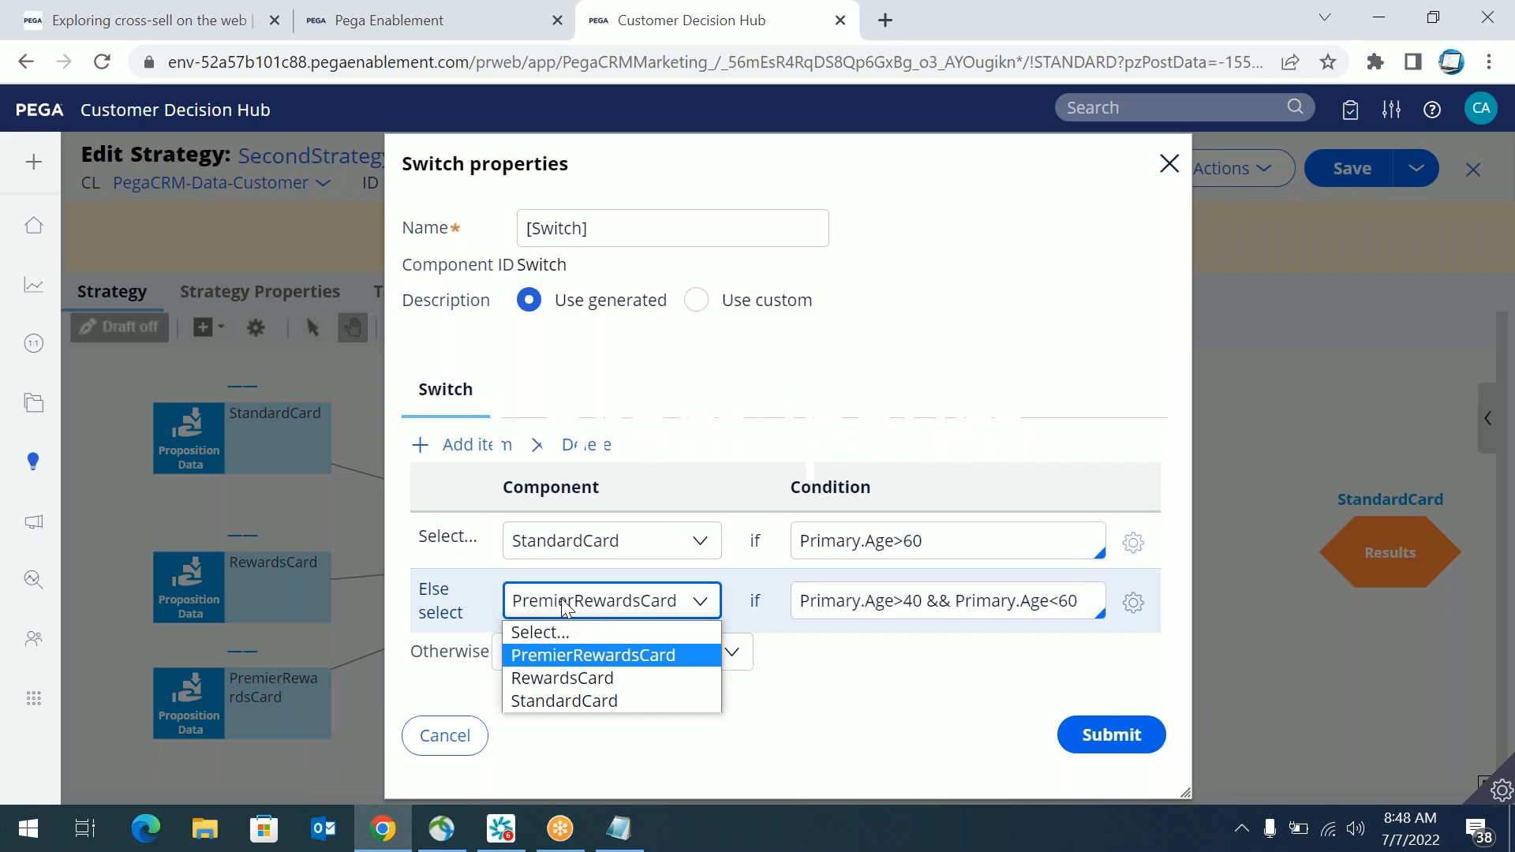
left_click(887, 602)
left_click(888, 602)
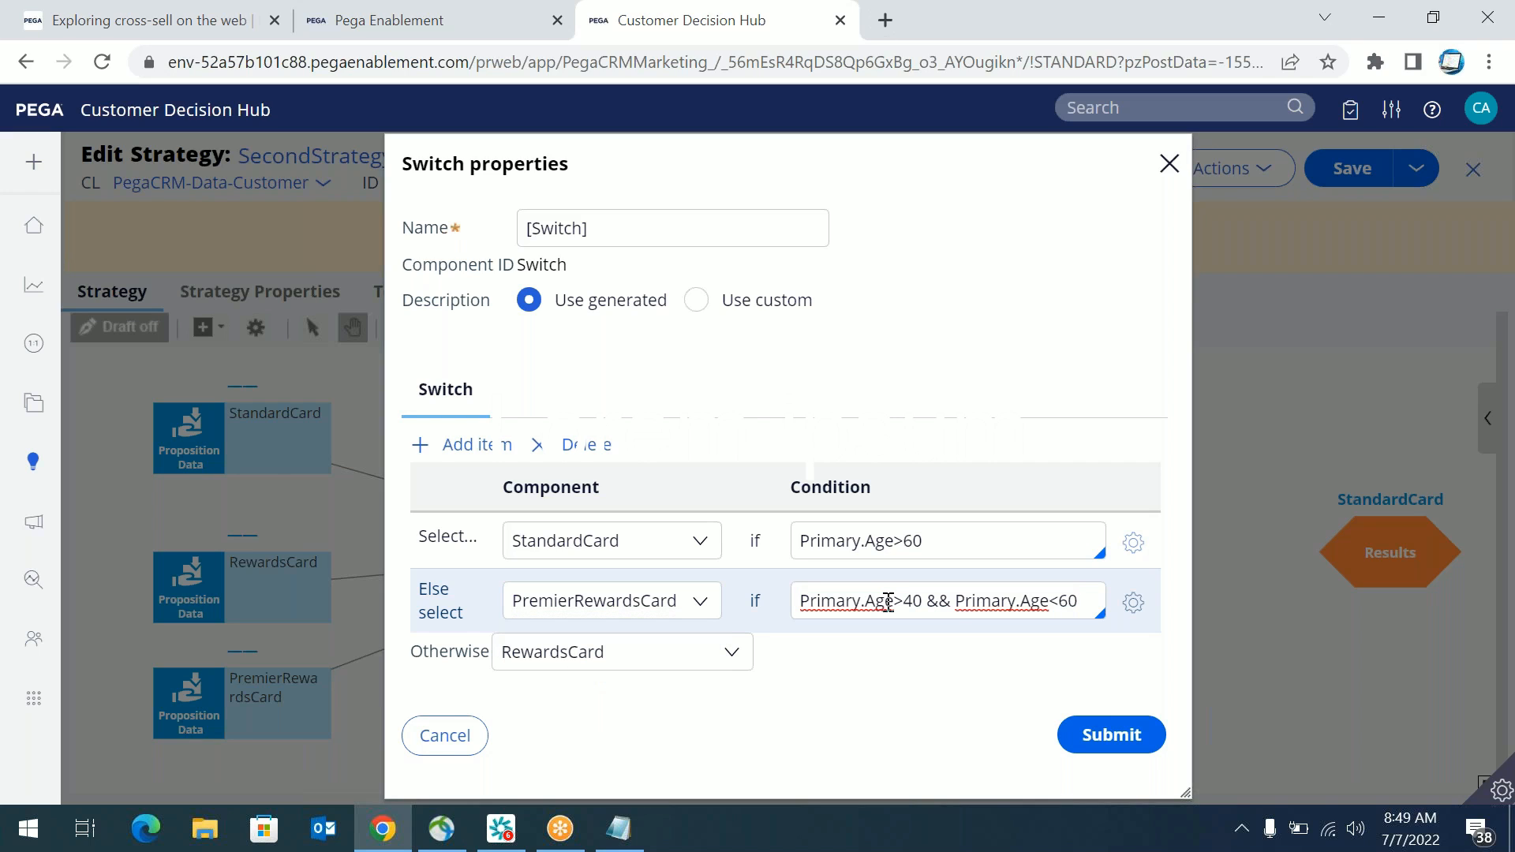
left_click(634, 602)
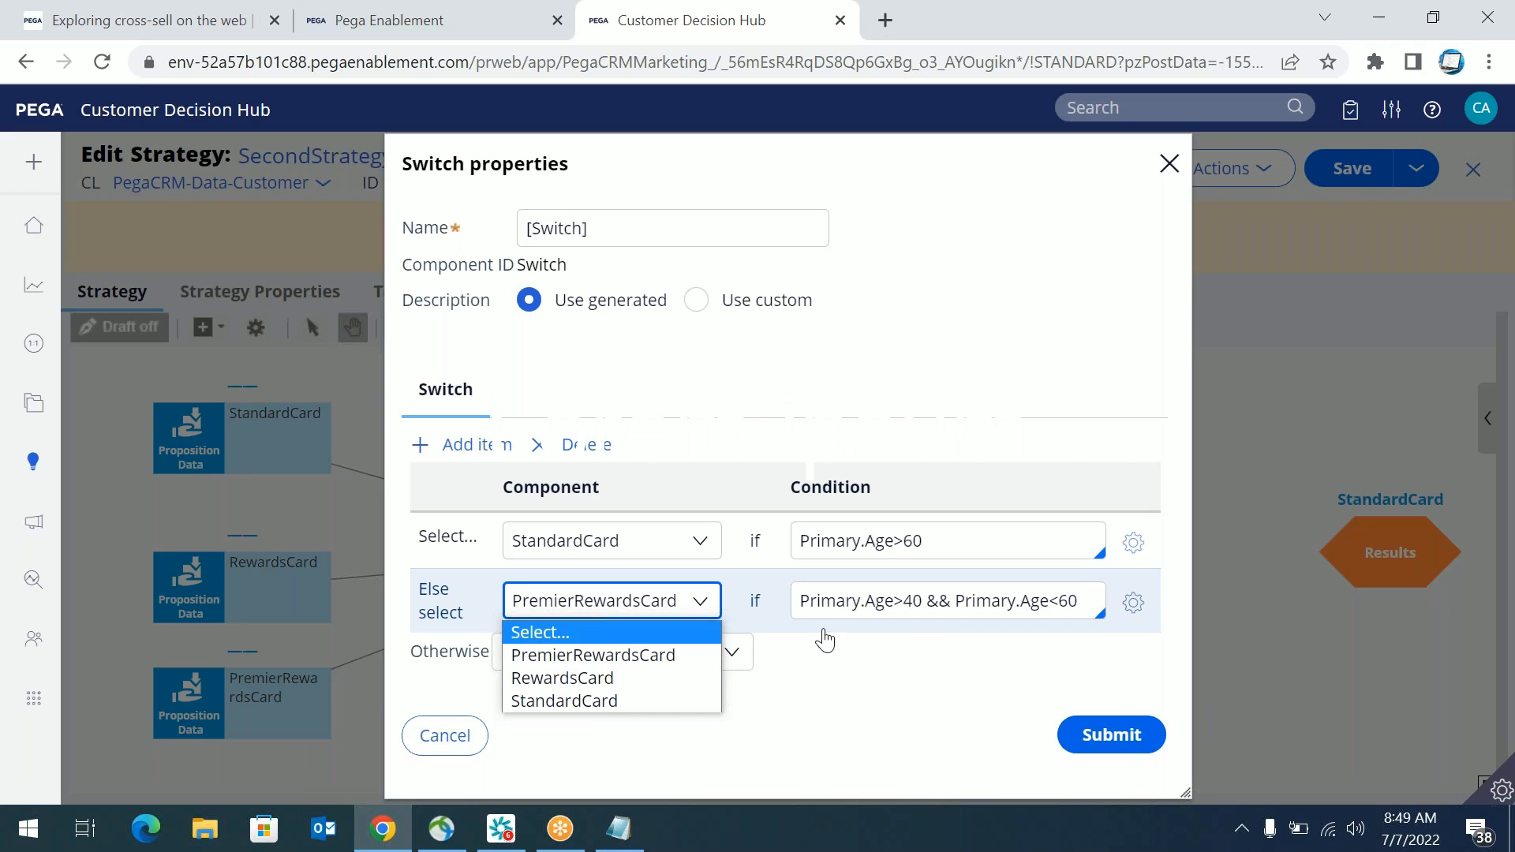
triple_click(853, 607)
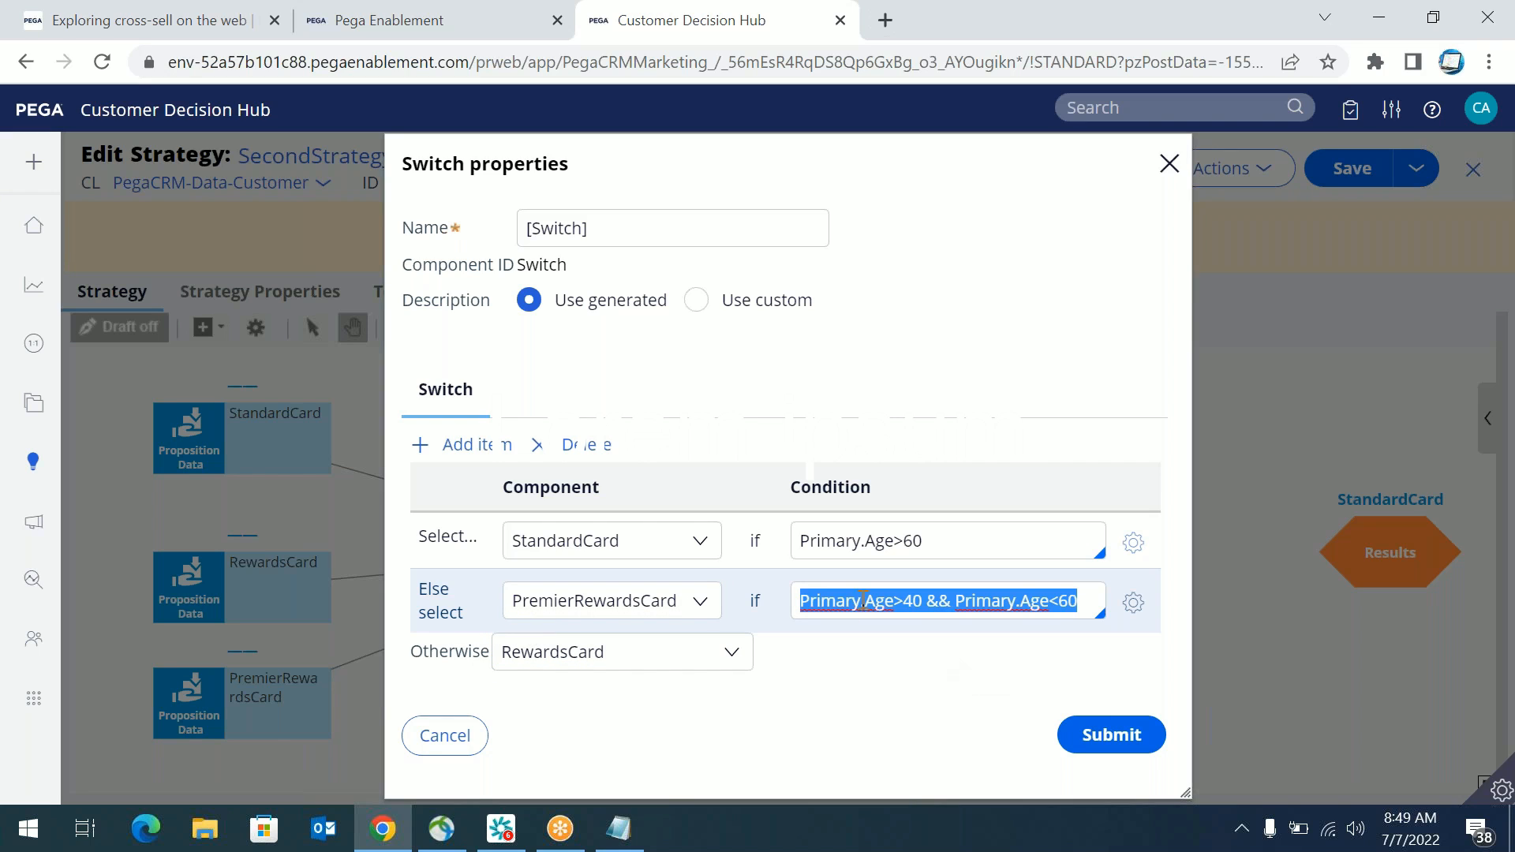
triple_click(886, 542)
left_click(611, 539)
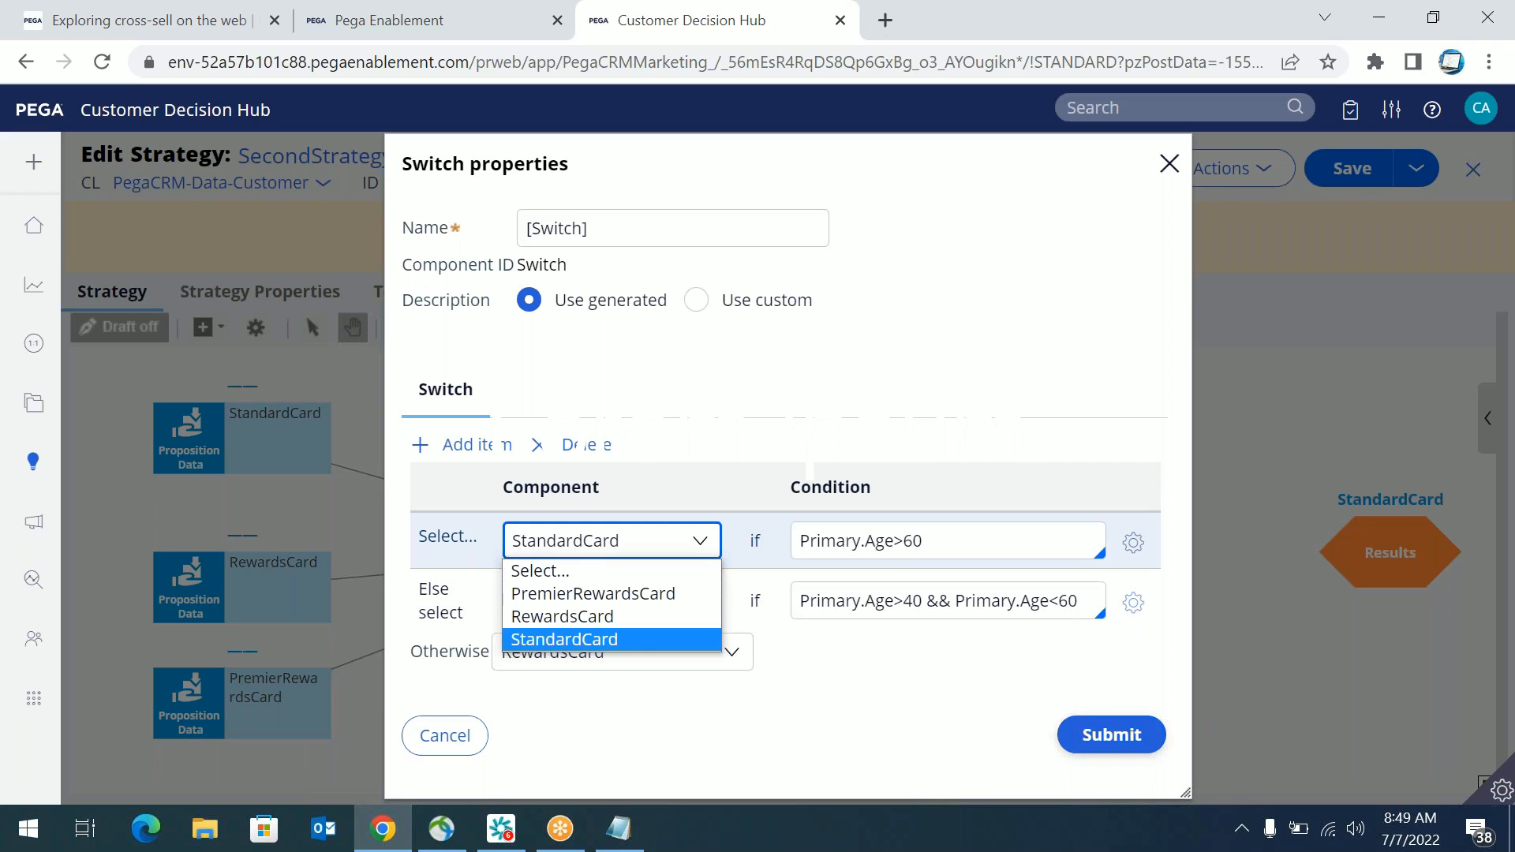
Step: Rename the Switch component to Switch Offers Based on Age and submit its properties
left_click_drag(606, 229, 524, 228)
type("S")
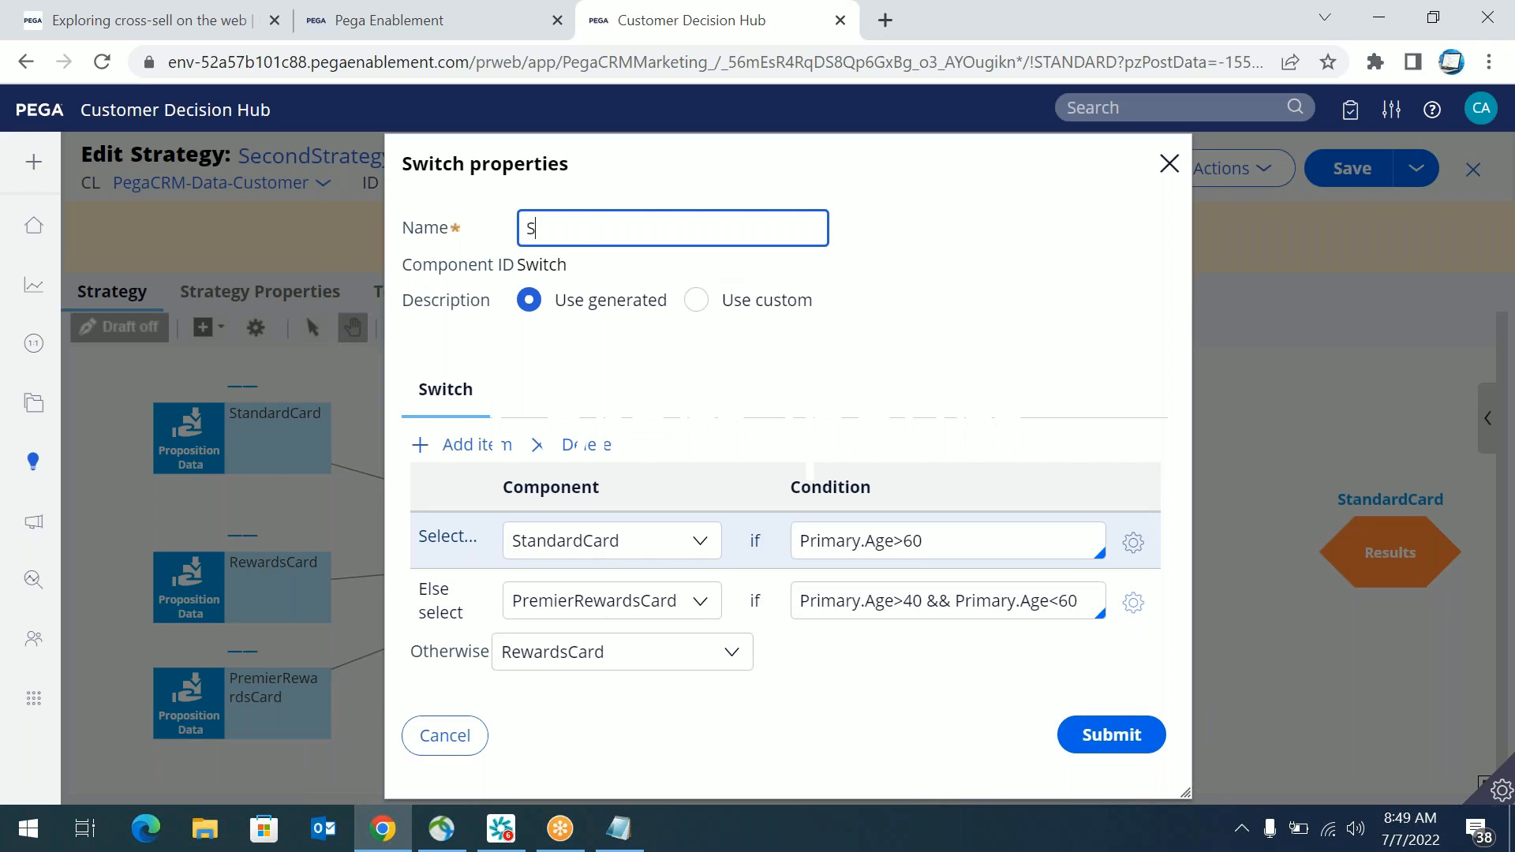
type("witch Offers Based on Age")
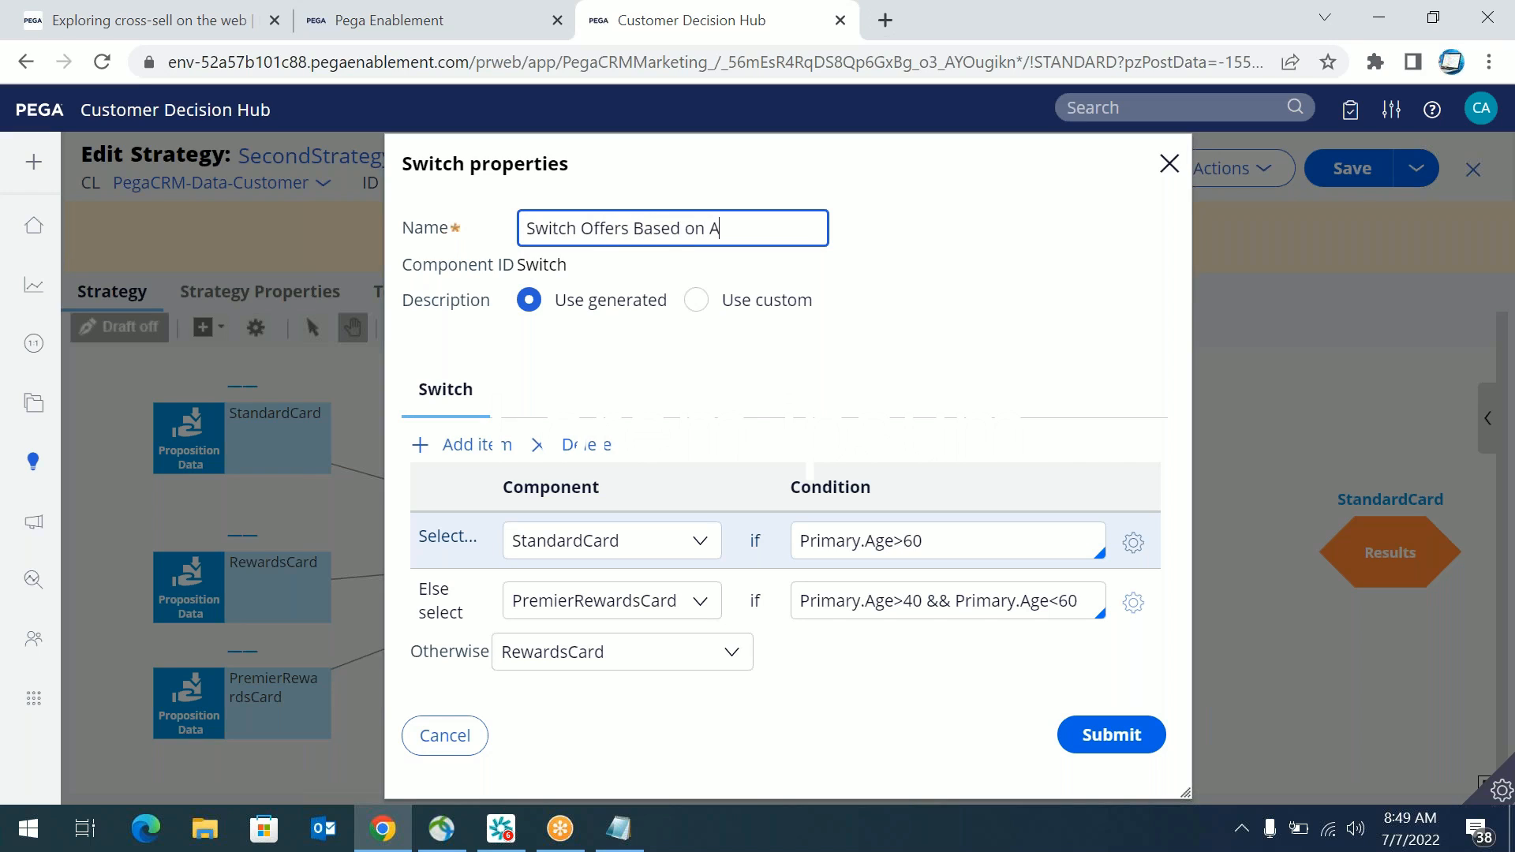
left_click(1109, 734)
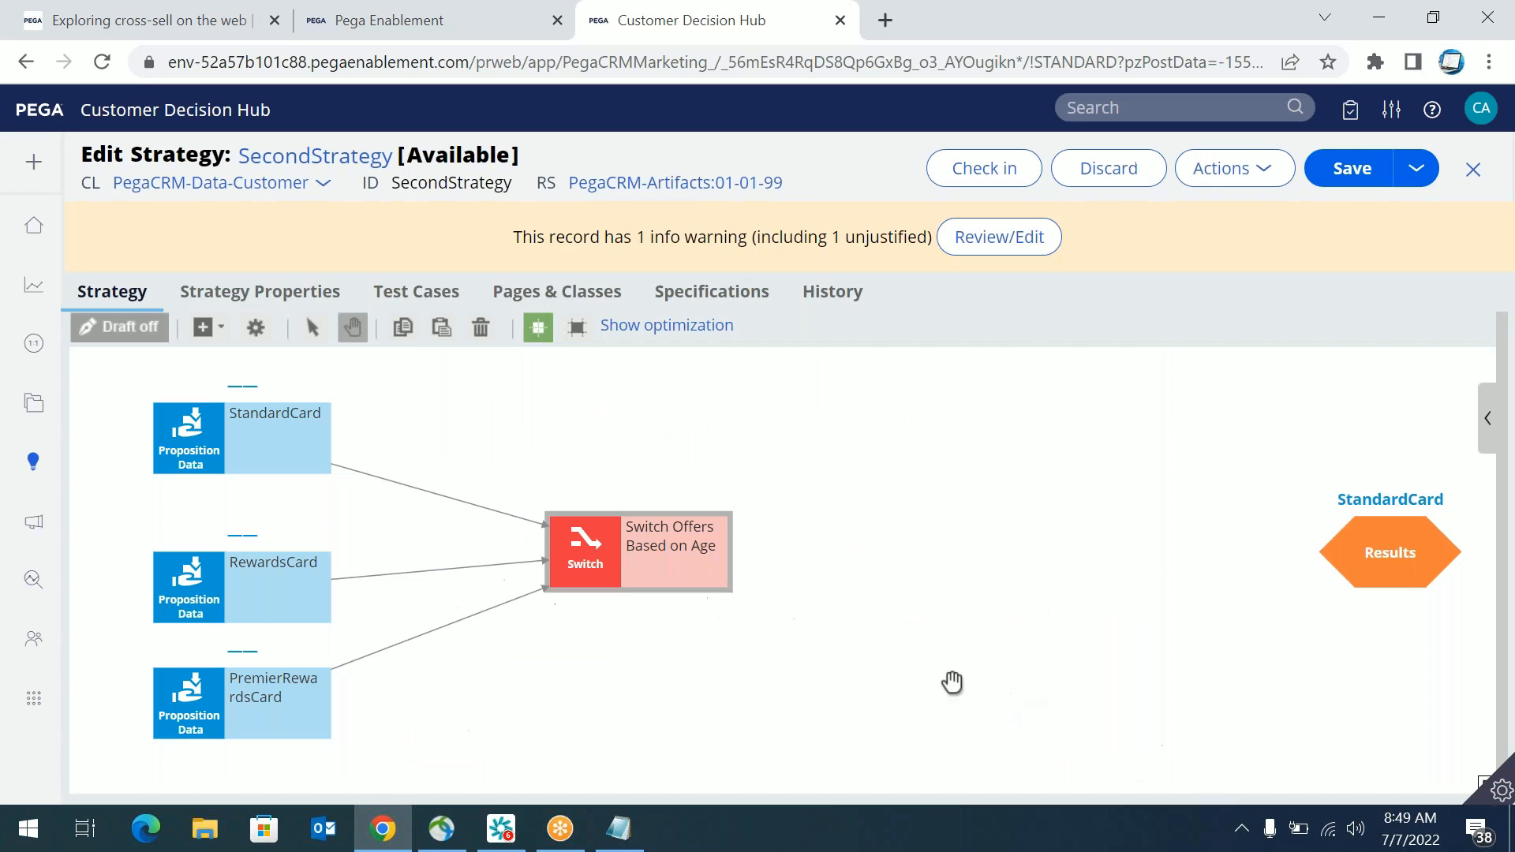
Step: Connect the Switch Offers Based on Age component to Results and move Results closer to it
left_click_drag(756, 554, 1174, 551)
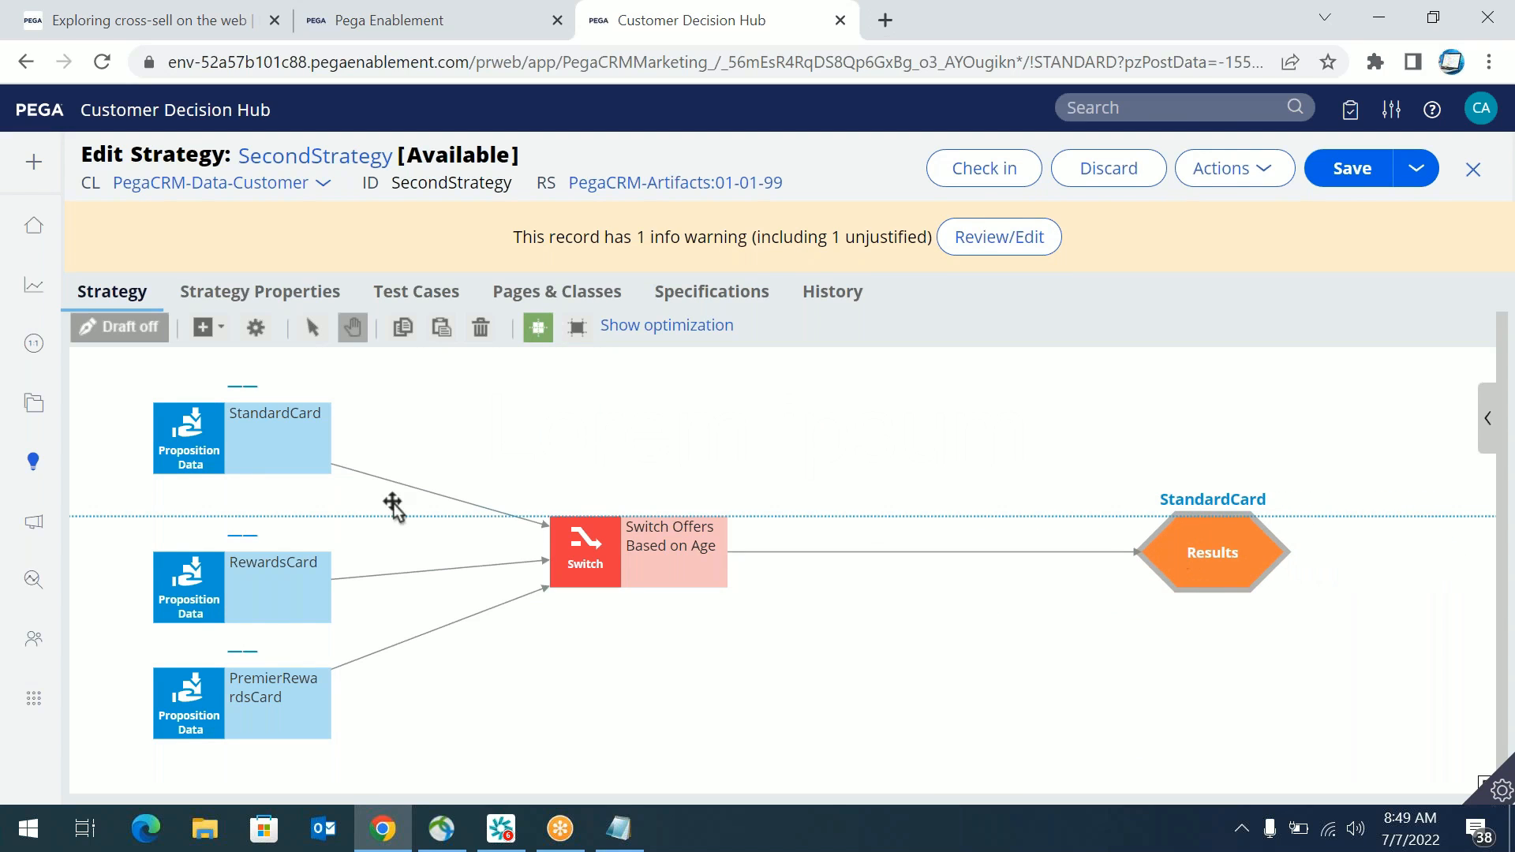
left_click(230, 449)
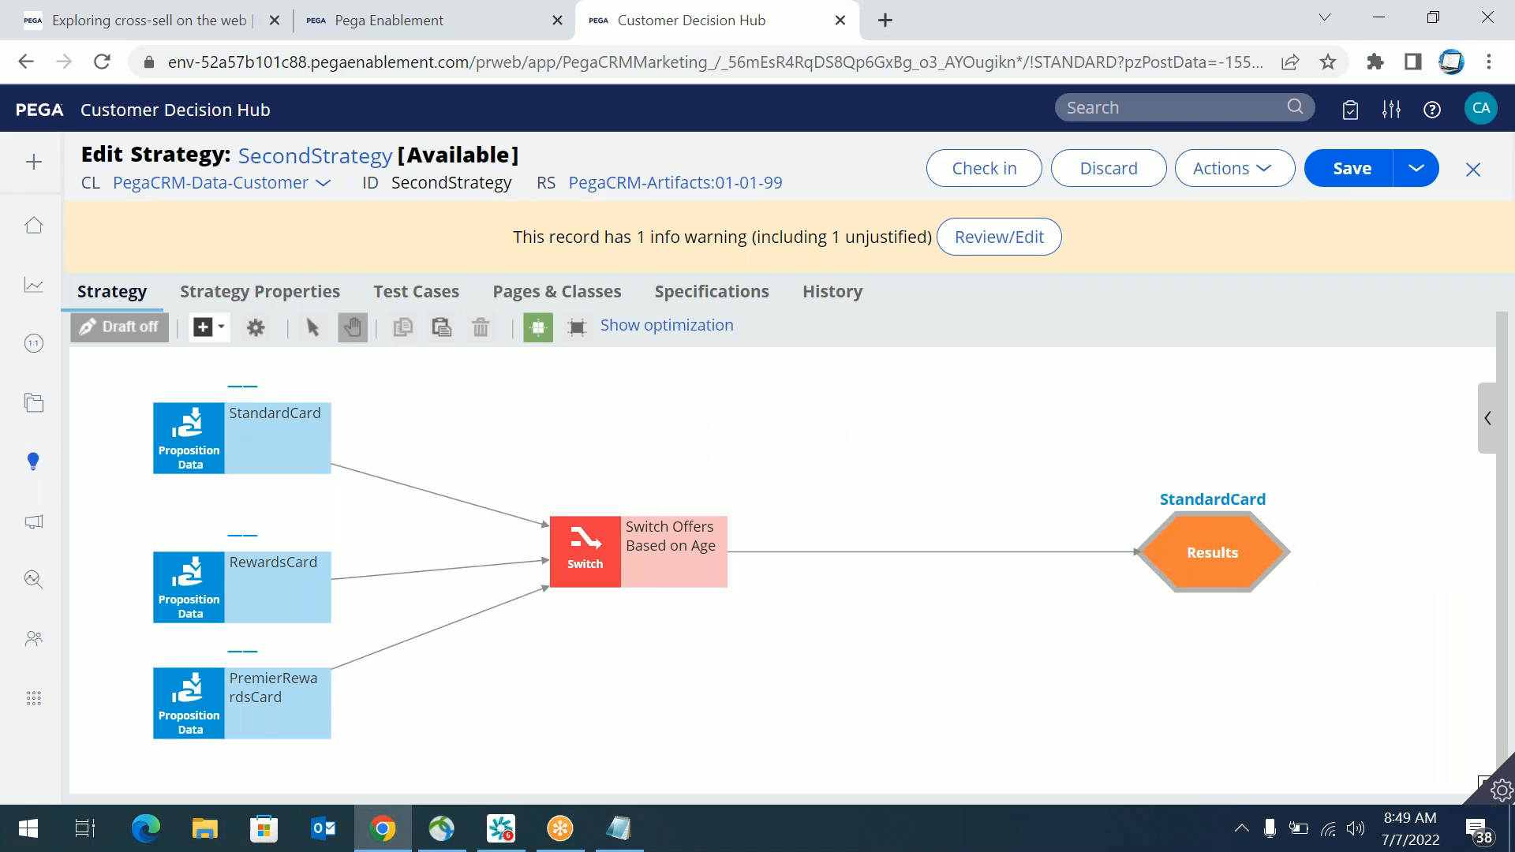
left_click(207, 327)
mouse_move(297, 549)
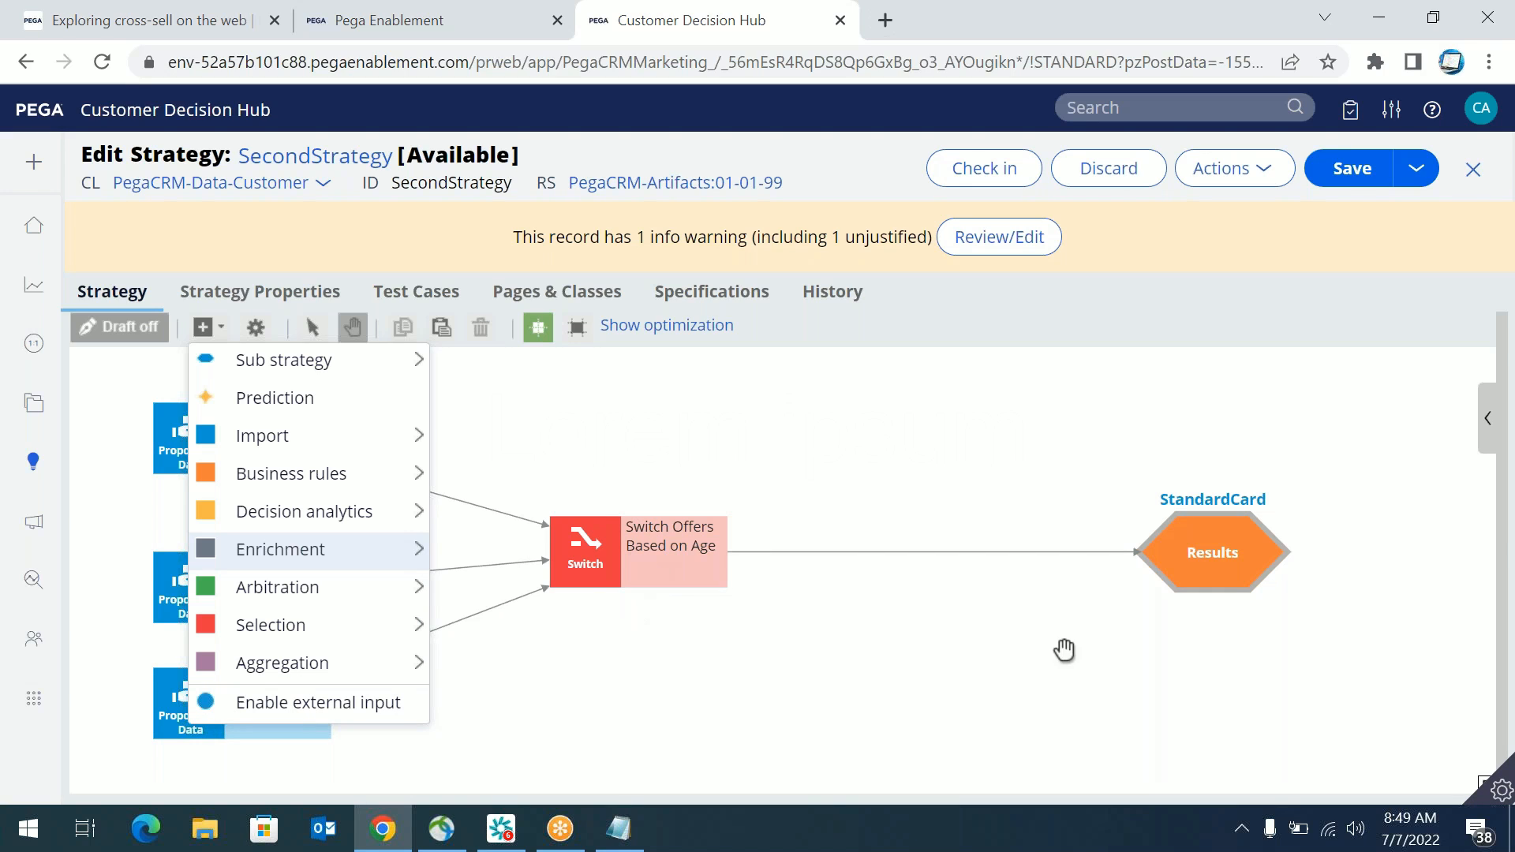
left_click(808, 511)
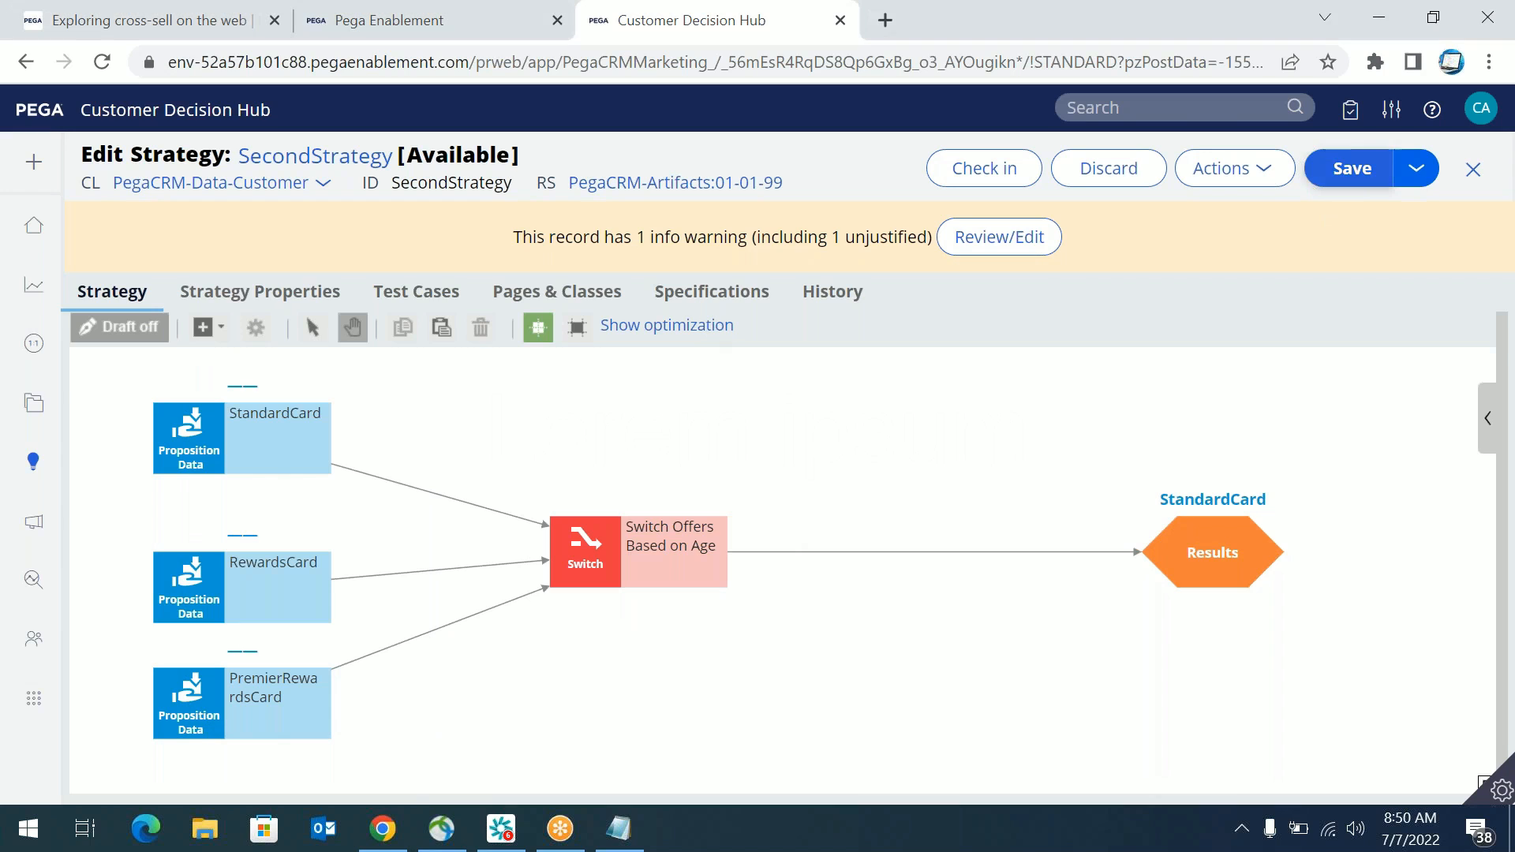
Step: Save the strategy and select the Switch Offers Based on Age component
key("ctrl+s")
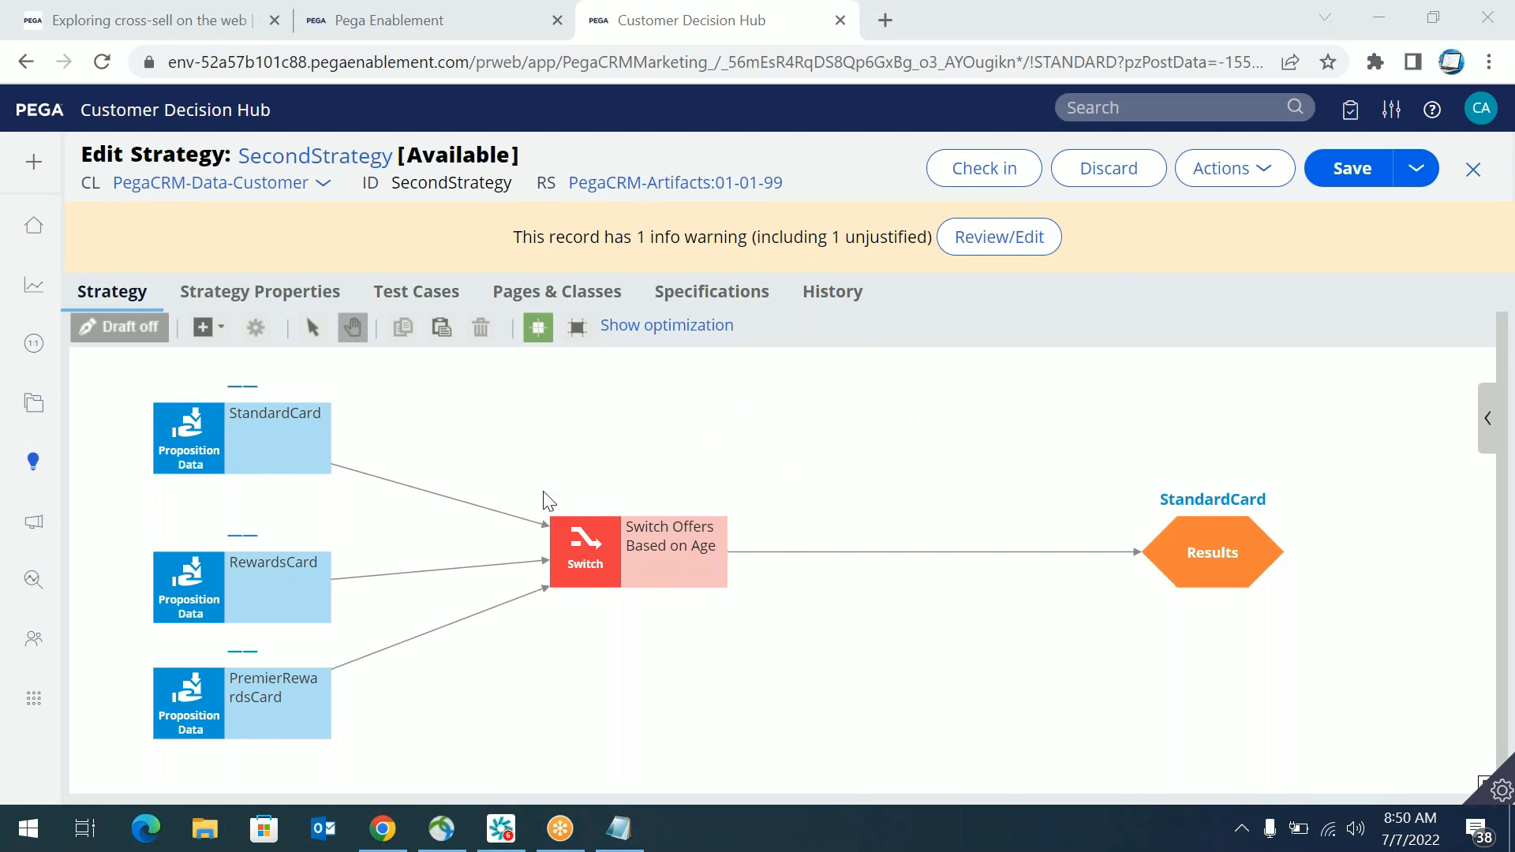
mouse_move(690, 440)
left_mouse_down()
mouse_move(703, 518)
mouse_move(740, 493)
mouse_move(720, 503)
mouse_move(695, 442)
mouse_move(703, 464)
left_mouse_up()
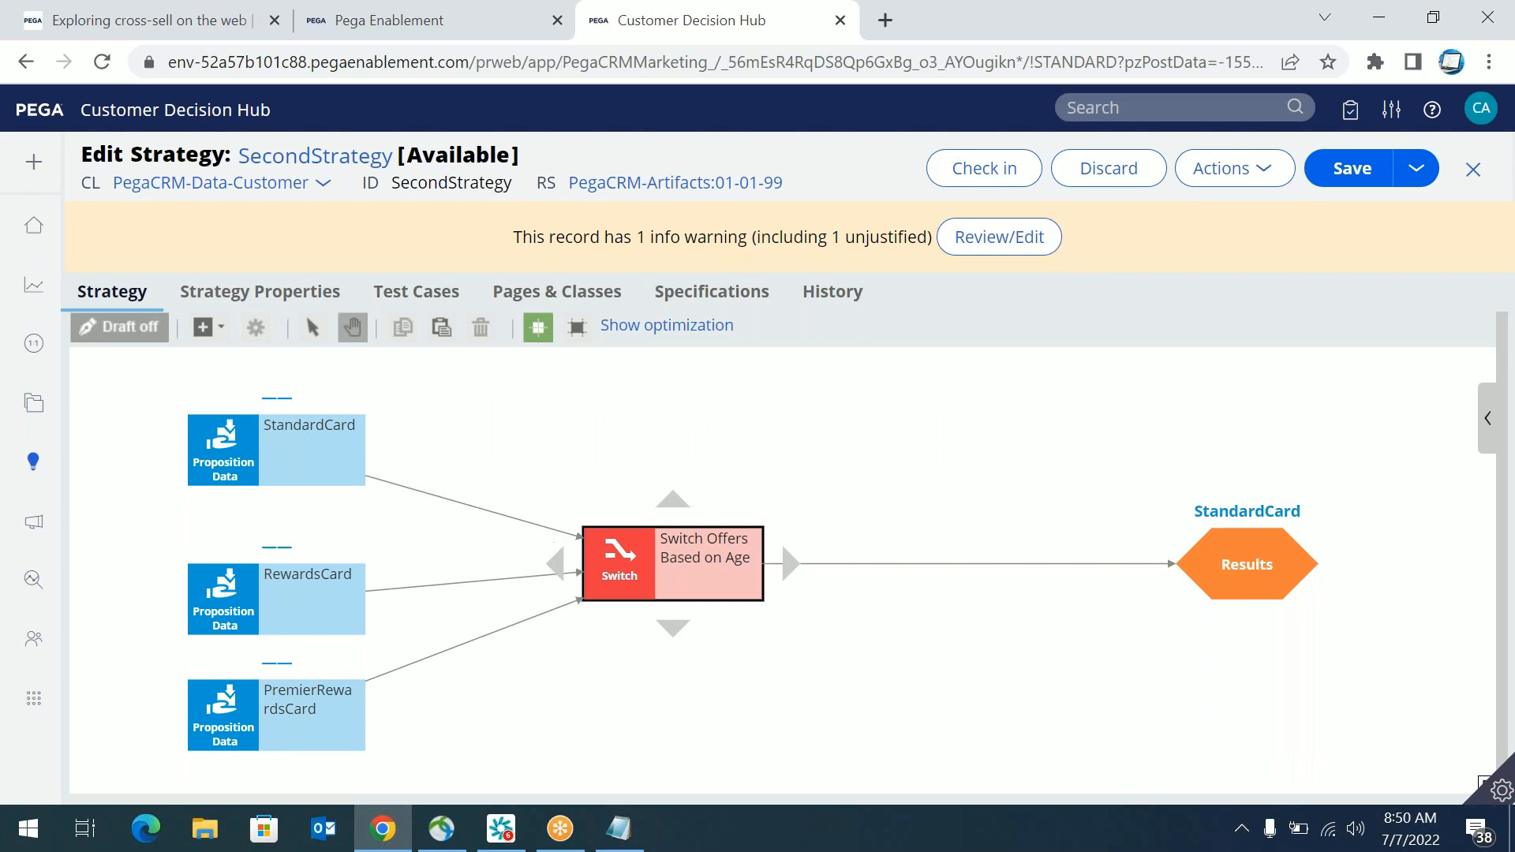
left_click(673, 564)
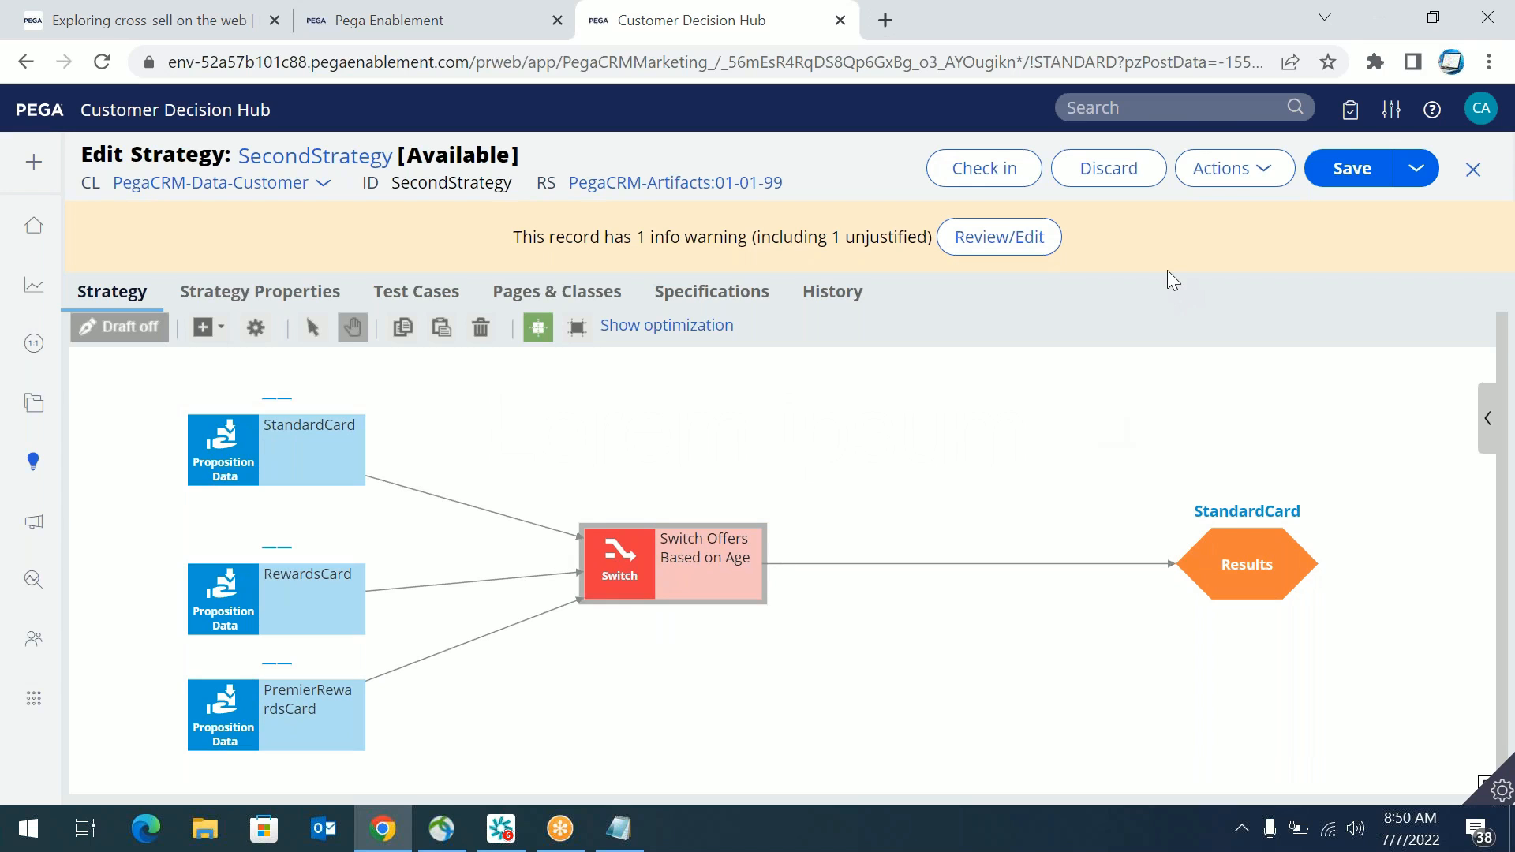
Step: Show the strategy's single case test run and expand its settings down to the data transform
left_click(1487, 418)
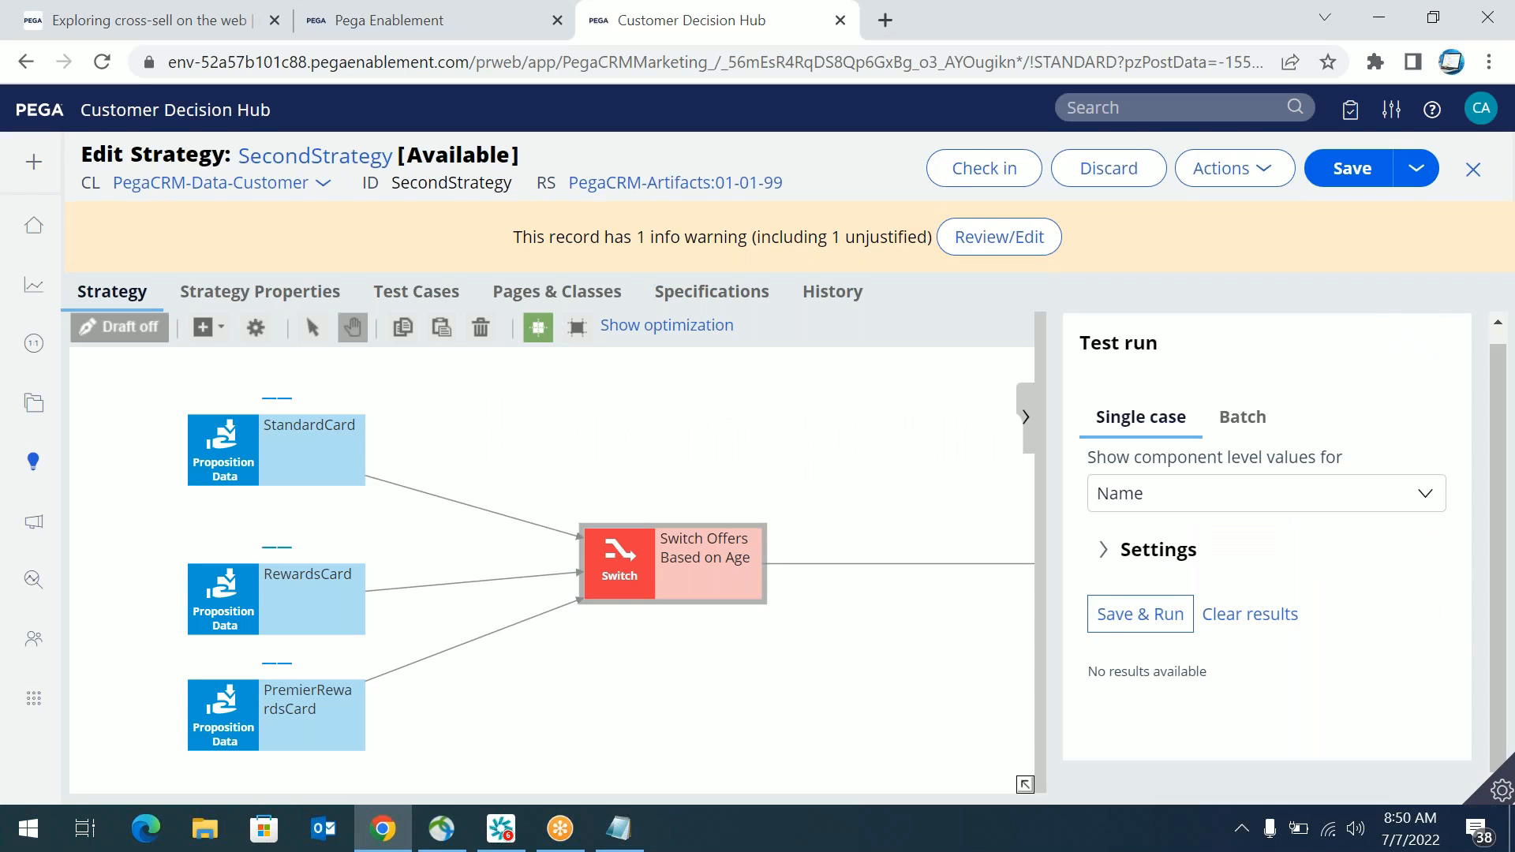
left_click(1231, 419)
left_click(1146, 442)
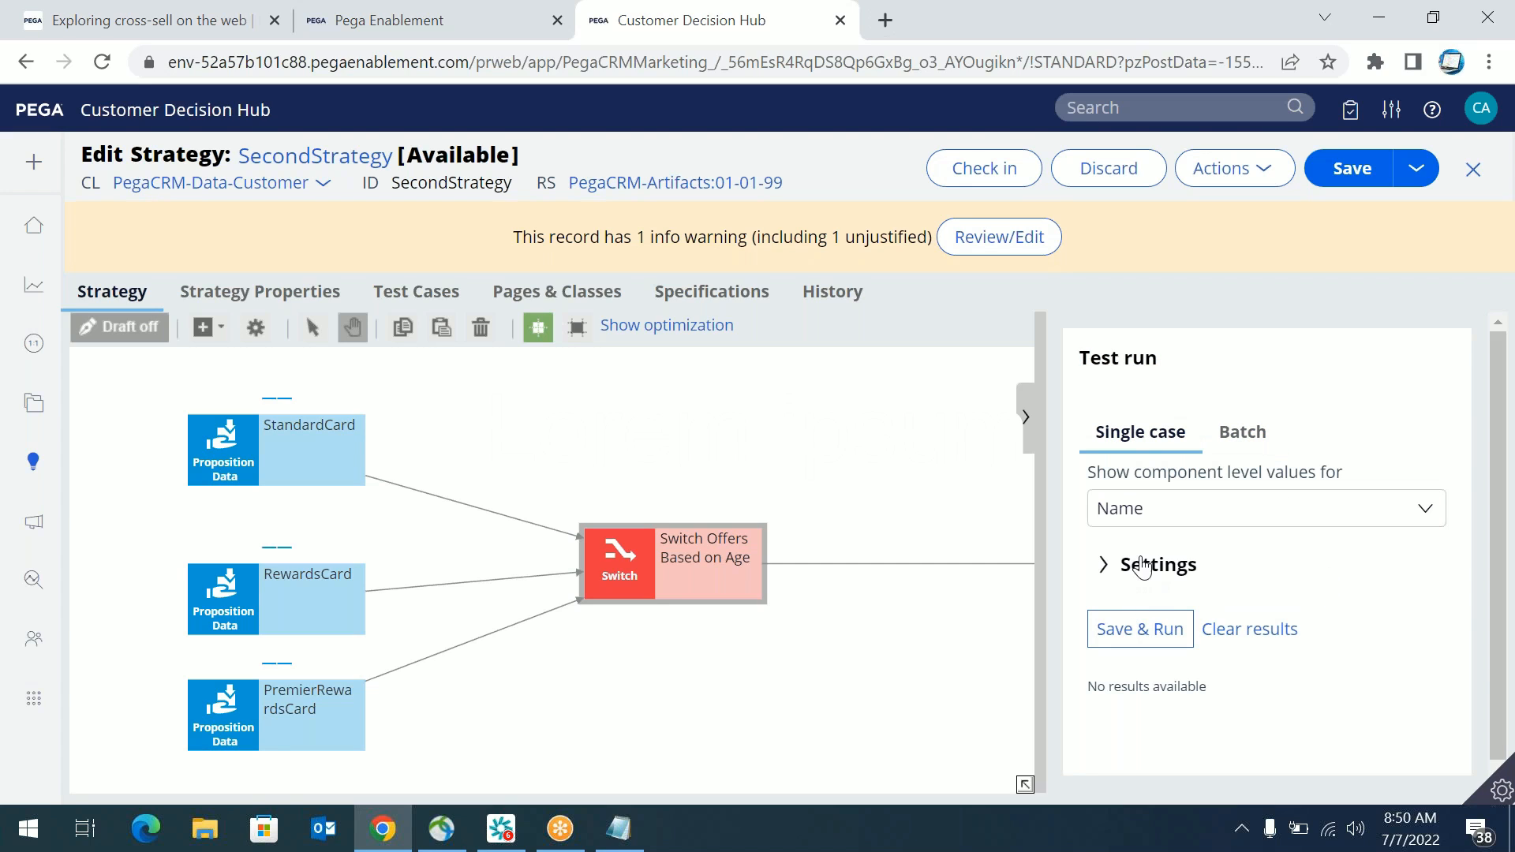
left_click(1130, 584)
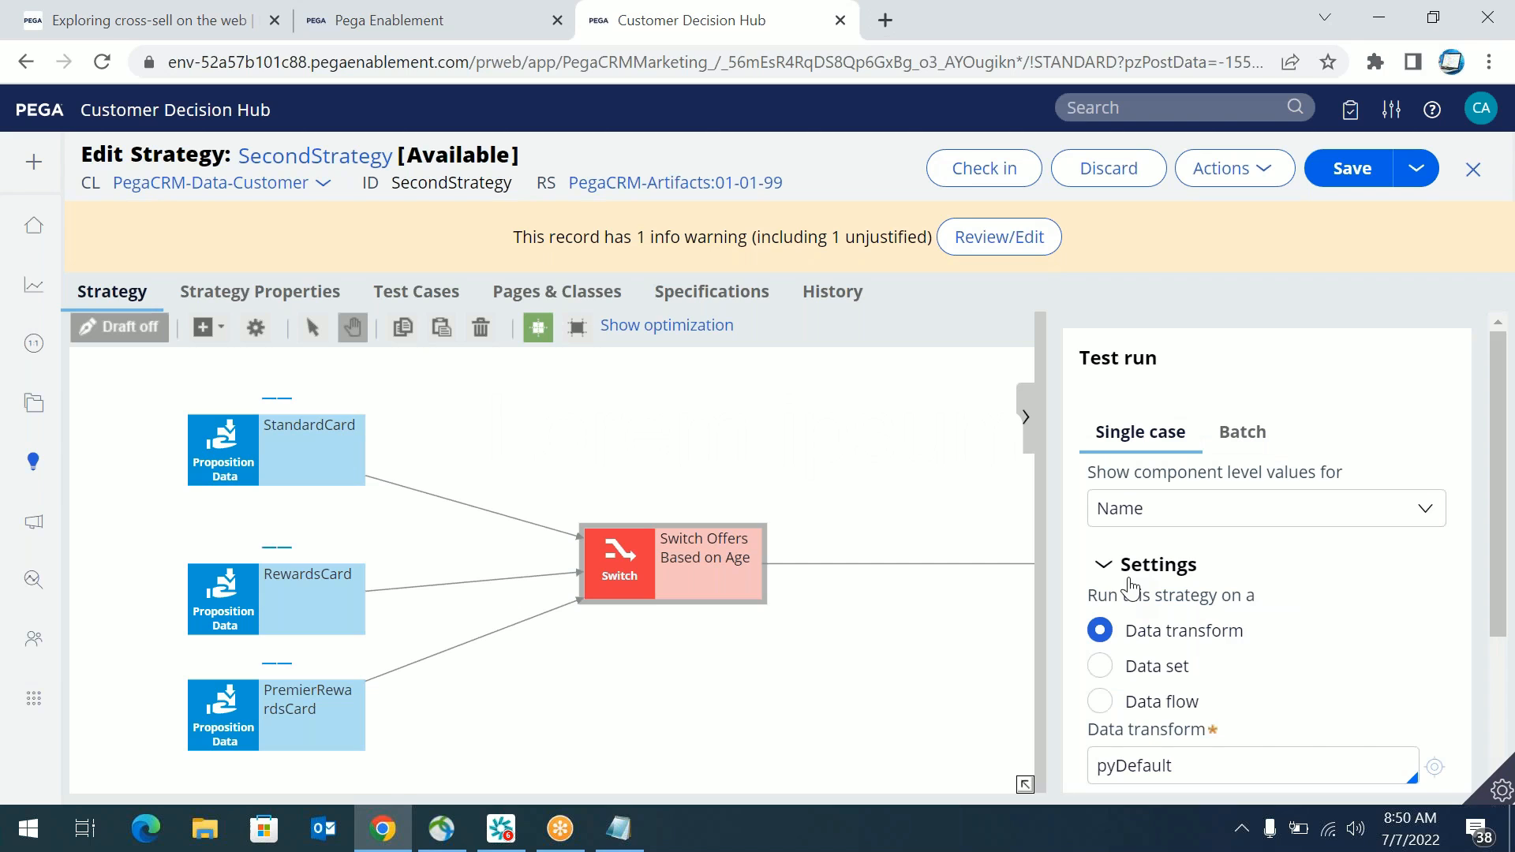
scroll(1499, 587, "down", 3)
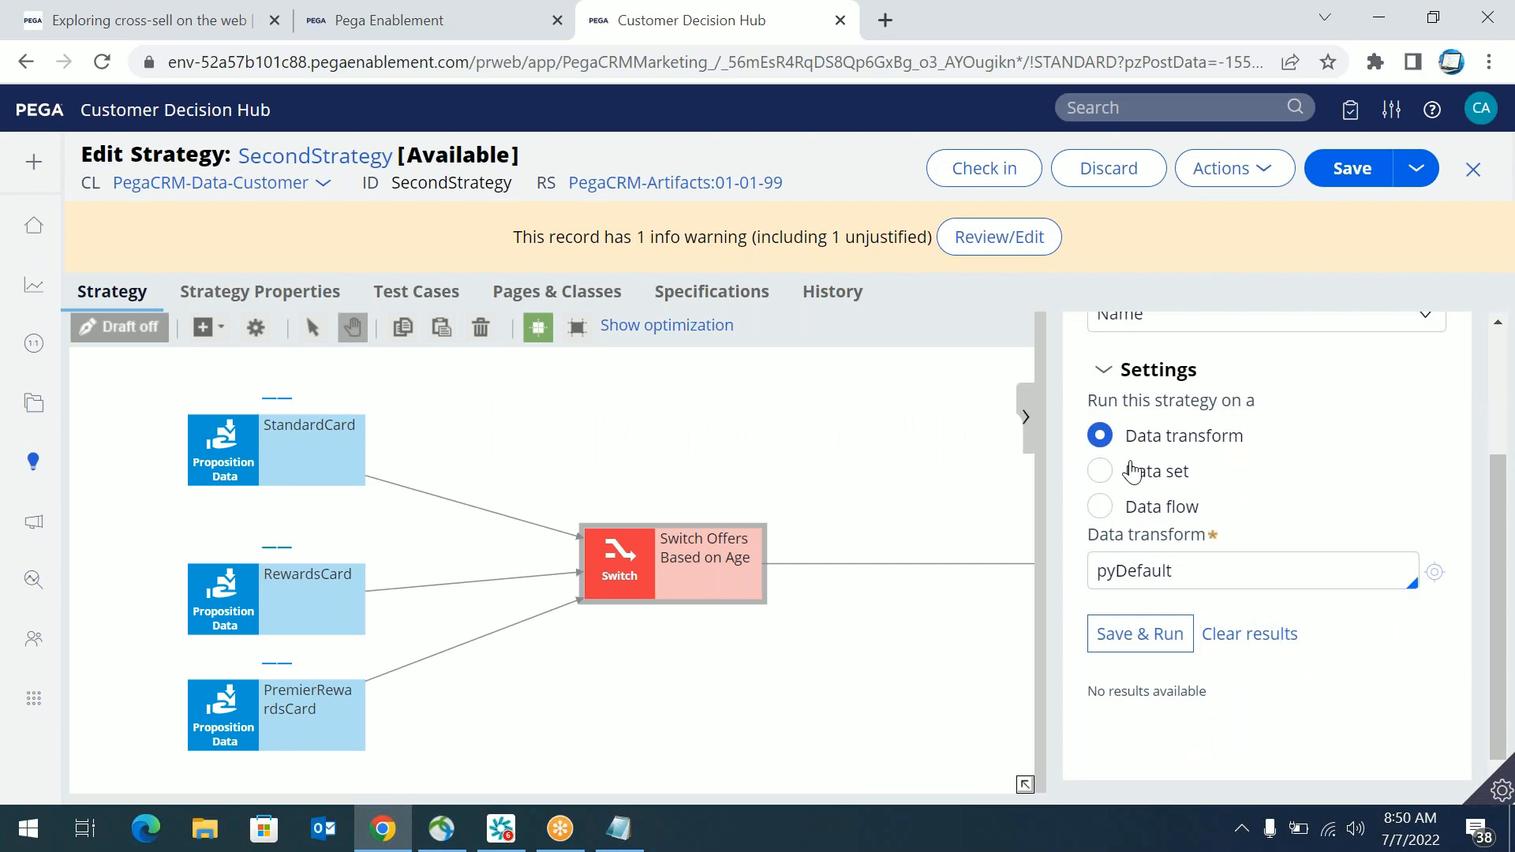
double_click(1174, 576)
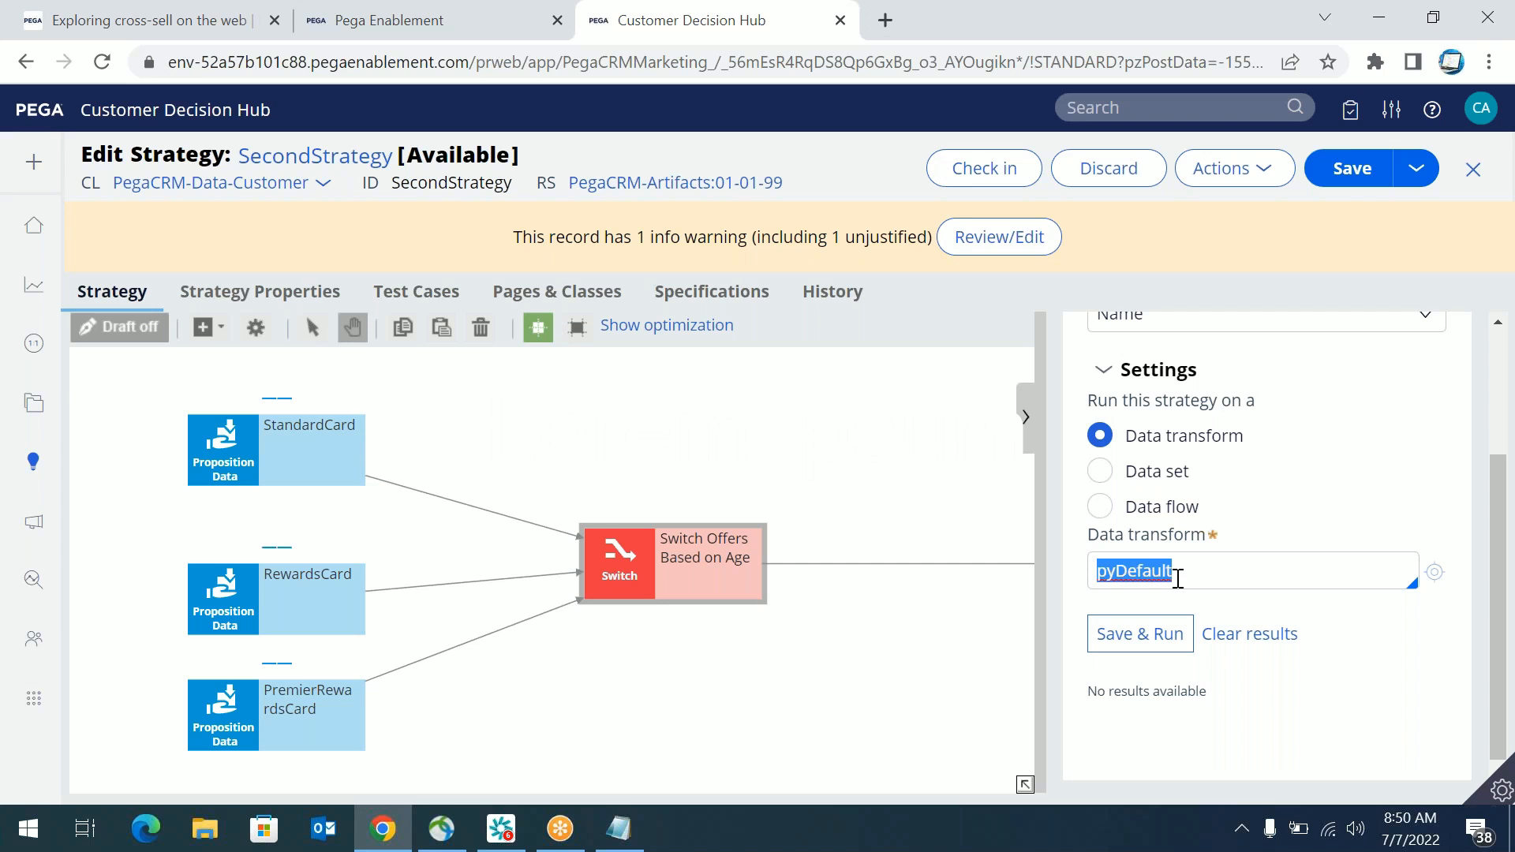
Step: Check which customer property the Switch's StandardCard condition uses, leaving the properties without changes
left_click(671, 562)
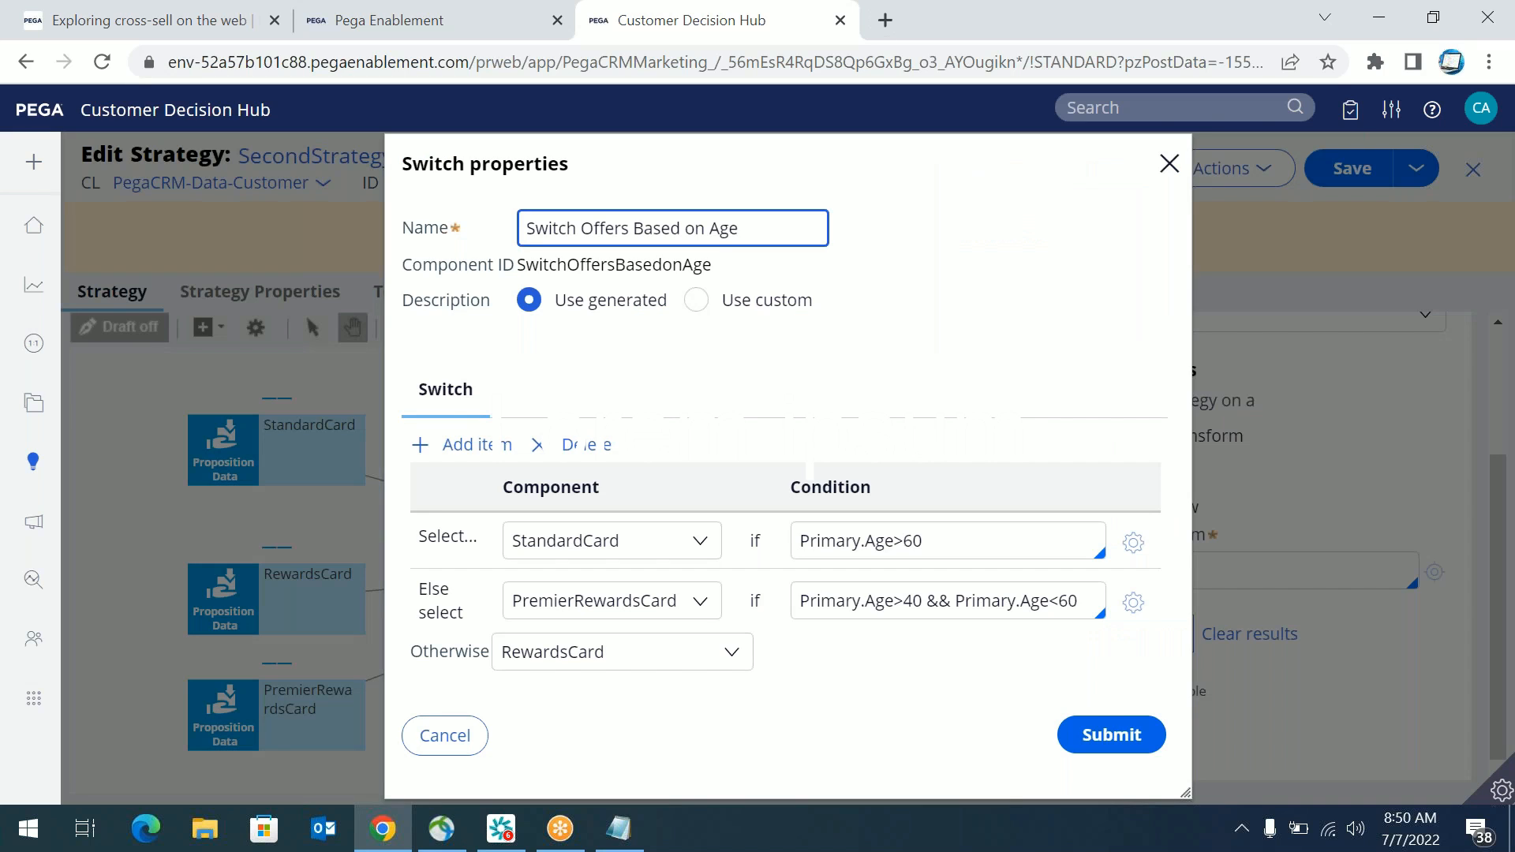
left_click_drag(867, 542, 894, 541)
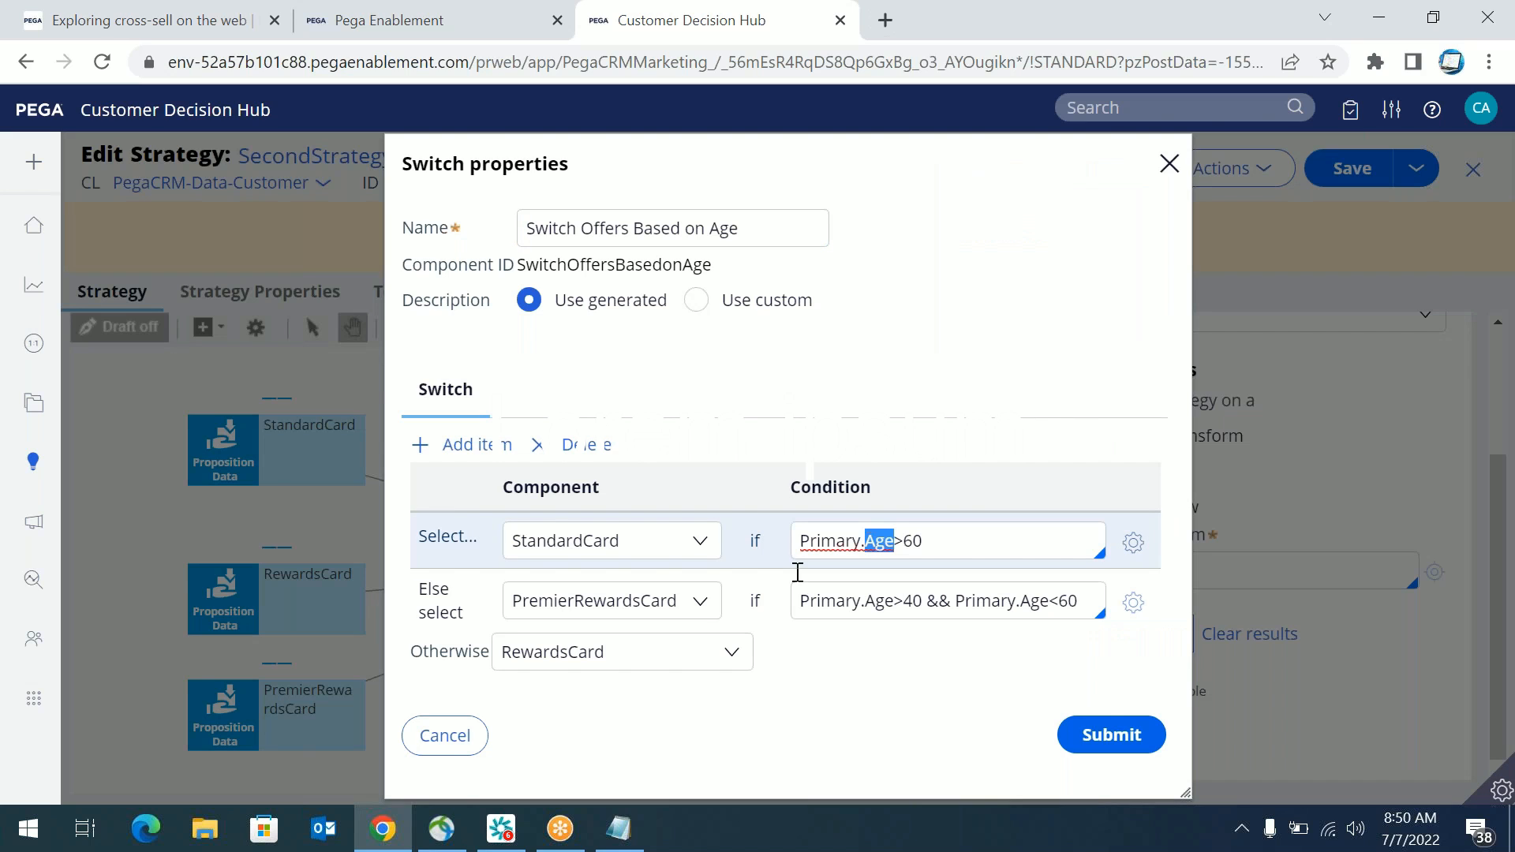
left_click(455, 735)
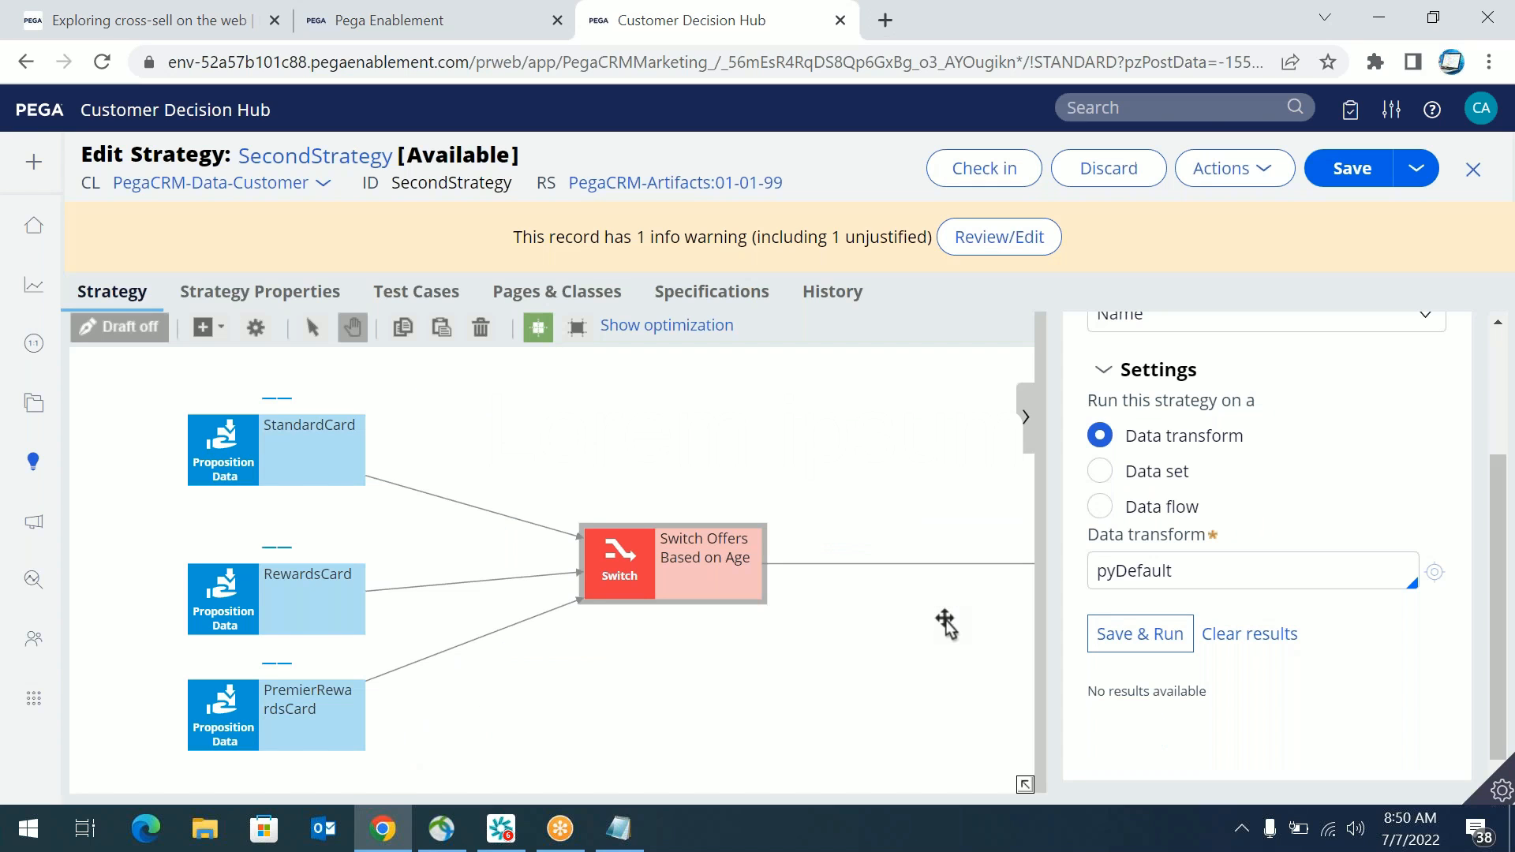
Step: Replace the test run's data transform with TestCustomer and open it for creation
left_click(1266, 559)
key("ctrl+a")
key("BackSpace")
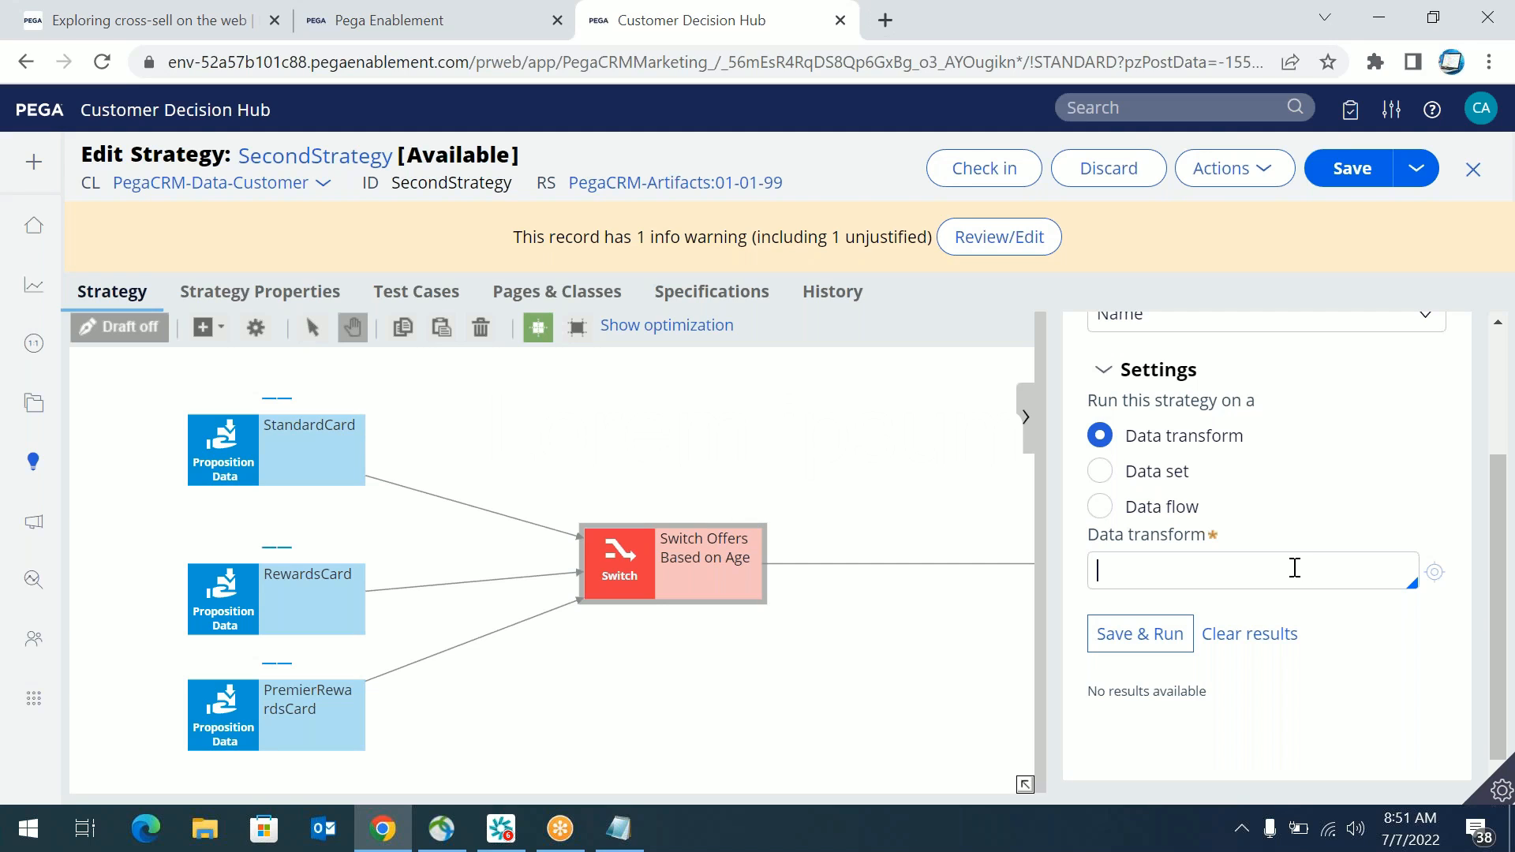
type("TestCustomer")
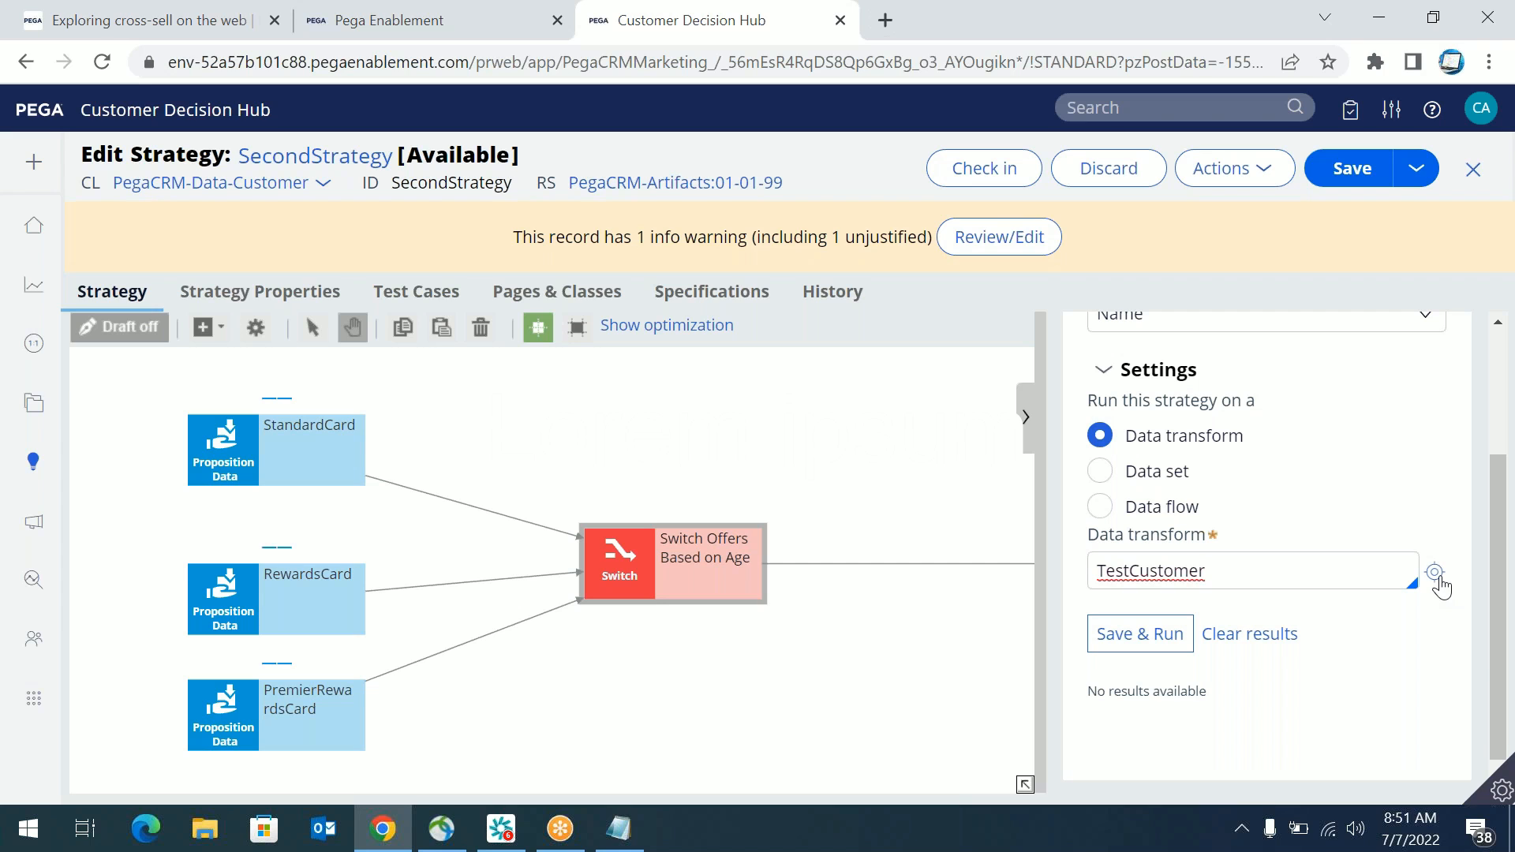
left_click(1437, 576)
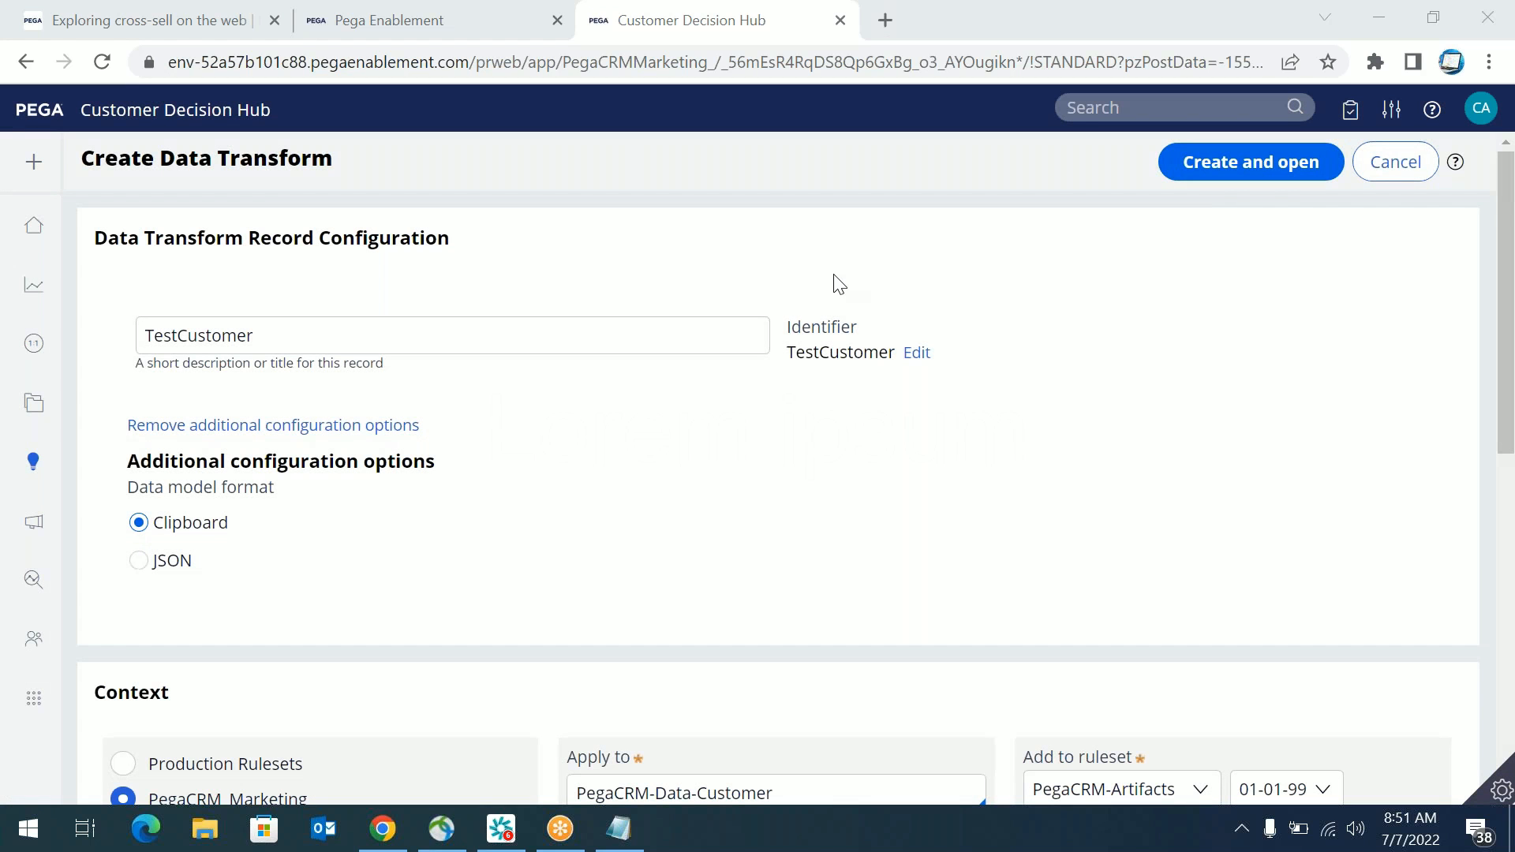
Step: Create and open the TestCustomer data transform for PegaCRM-Data-Customer, keeping the PegaCRM-Artifacts 01-01-99 ruleset
scroll(1512, 394, "down", 2)
left_click(1130, 652)
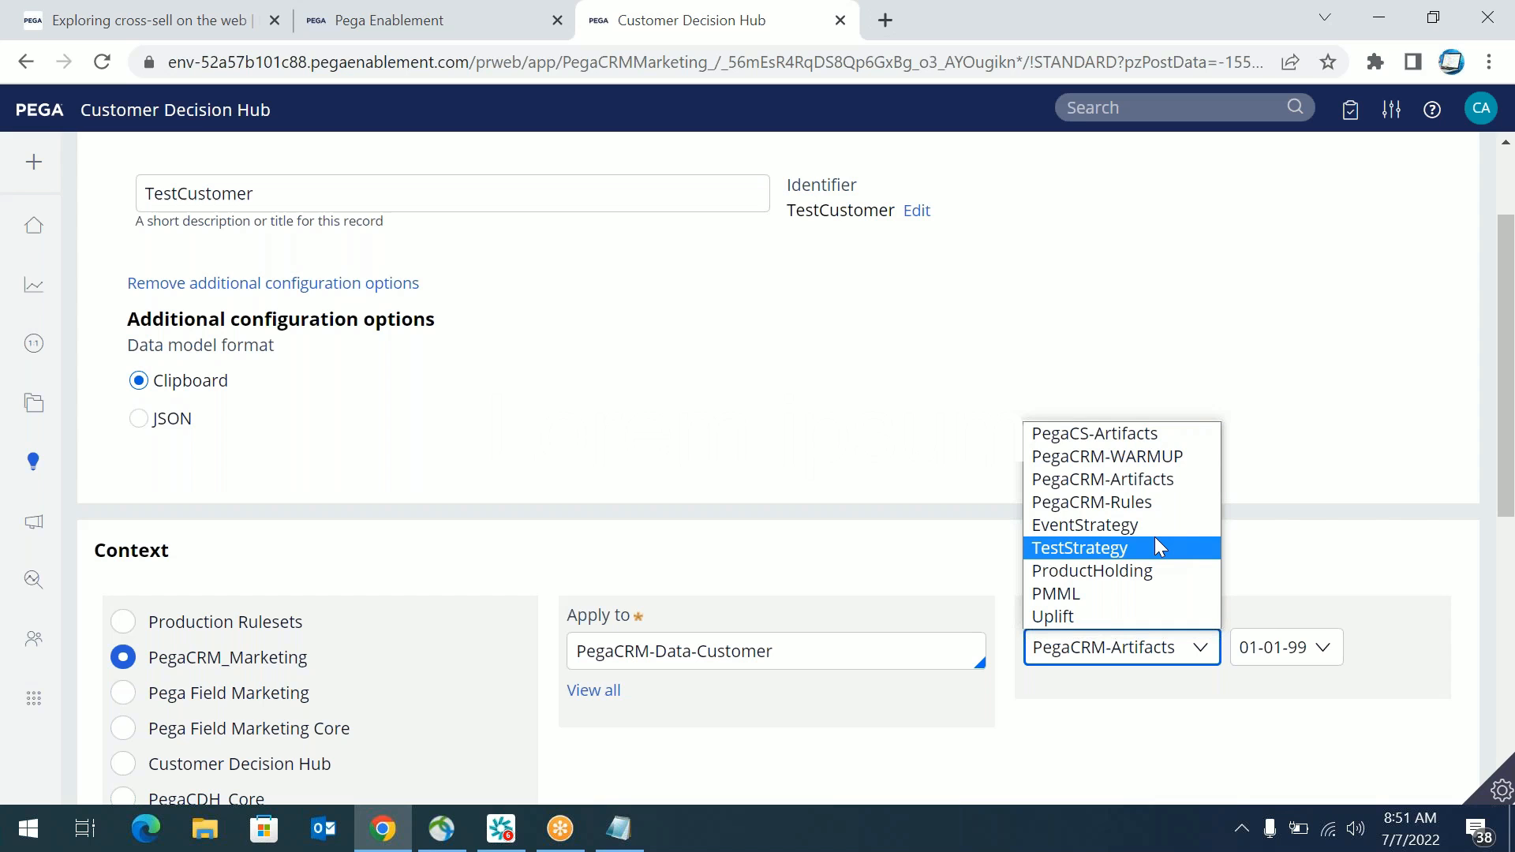
left_click(1391, 514)
left_click_drag(1500, 428, 1512, 386)
left_click(1241, 156)
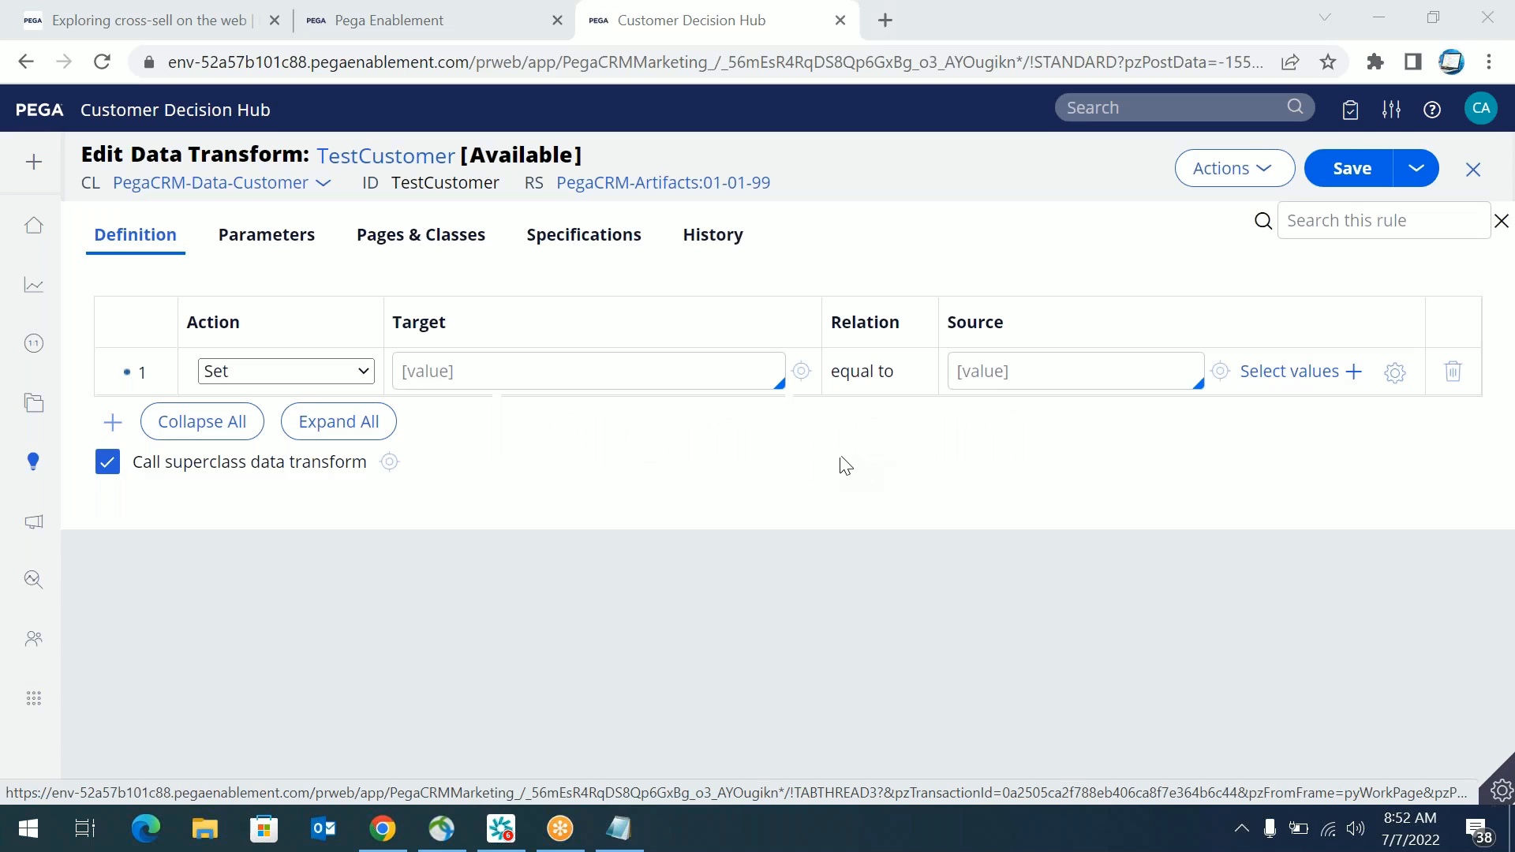
Step: Set the target of the TestCustomer data transform's first row to the .Age property
left_click(545, 360)
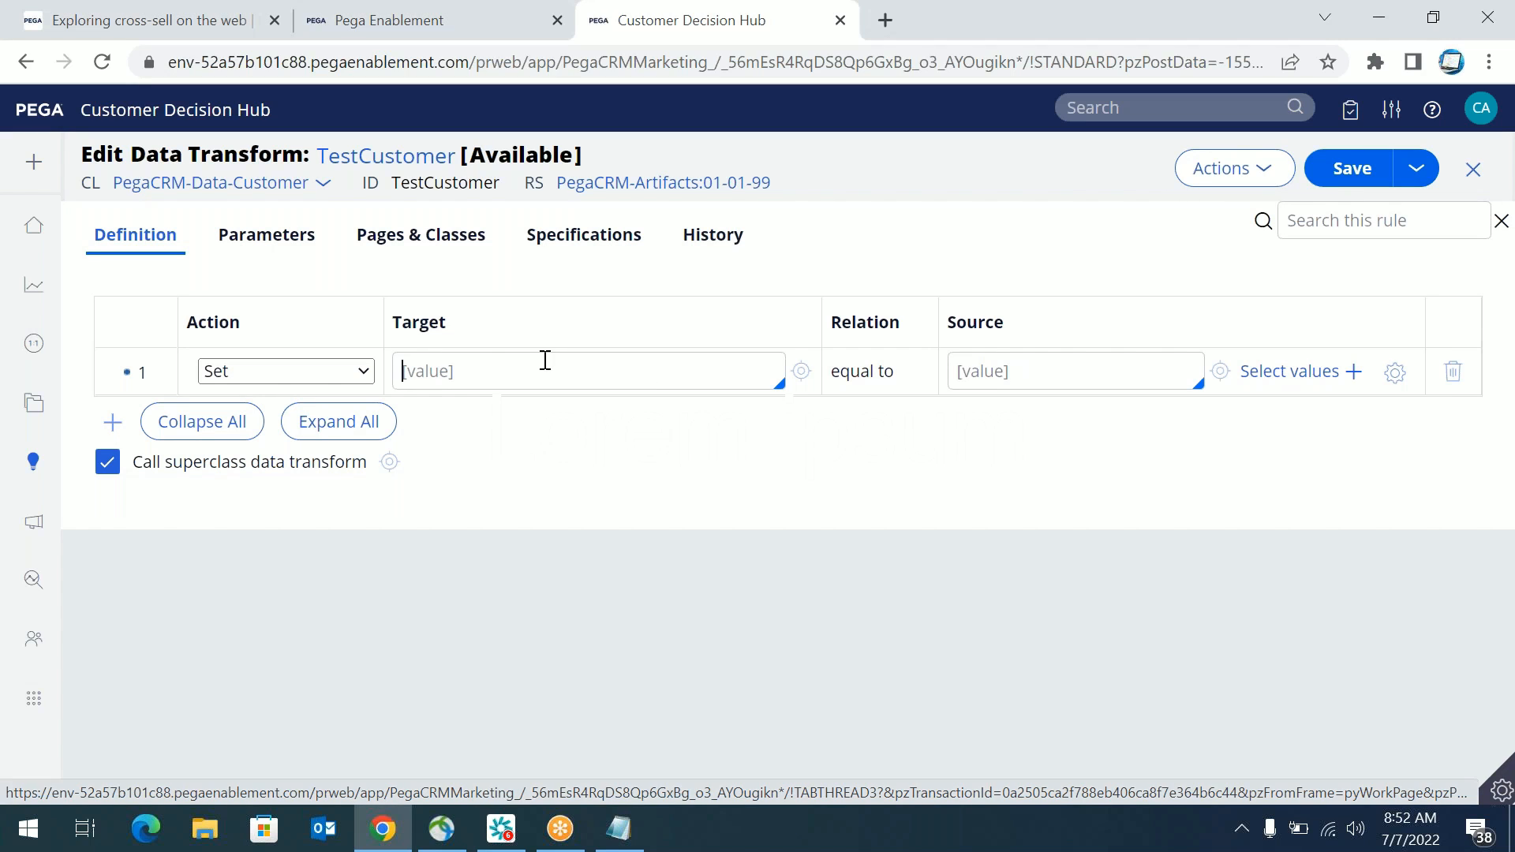
type(".")
key("BackSpace")
key("BackSpace")
type(".")
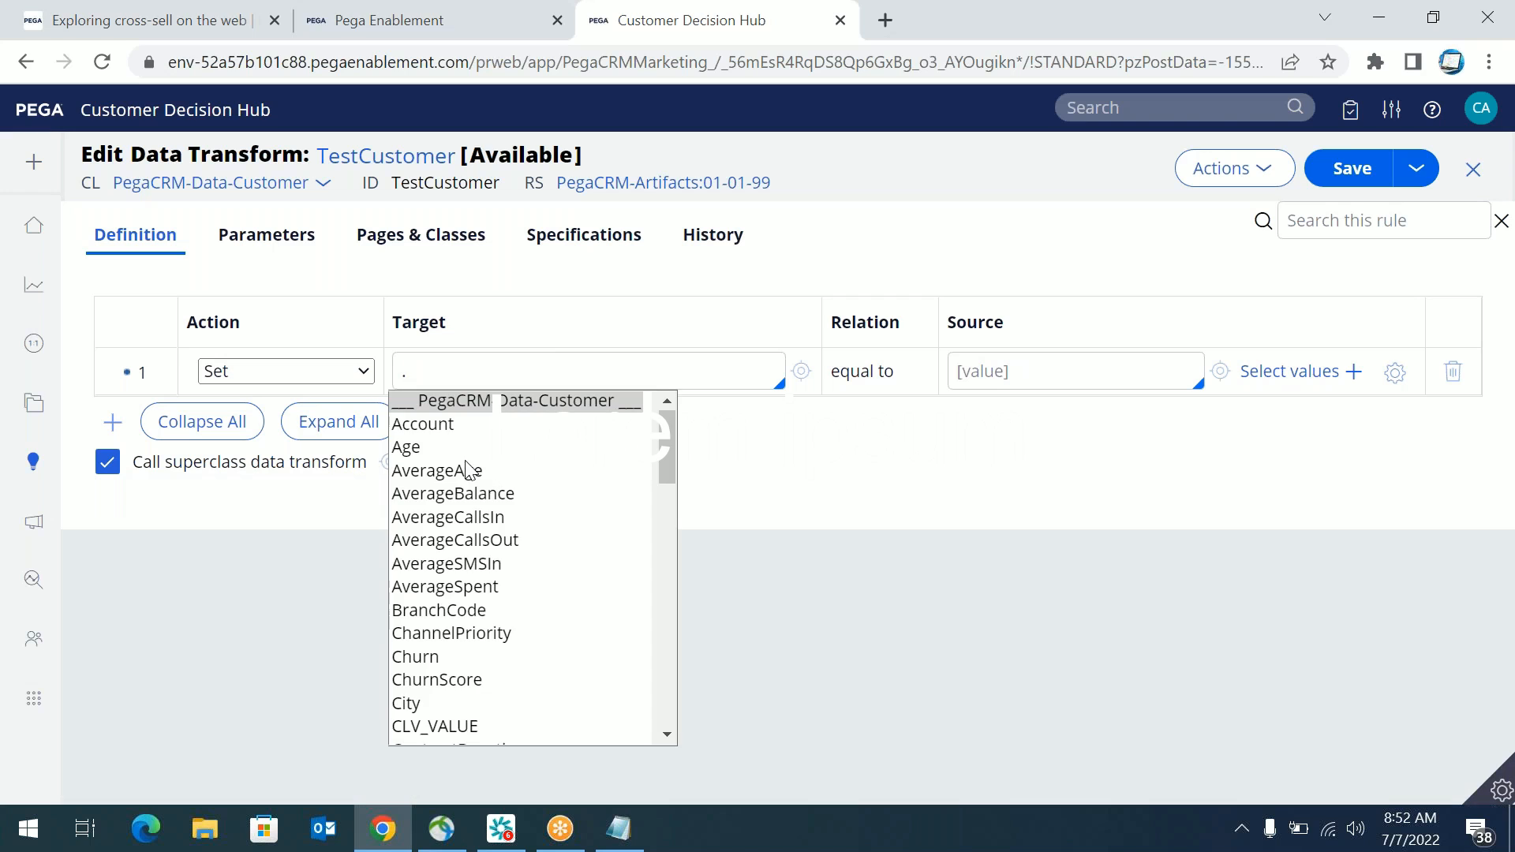
left_click(456, 449)
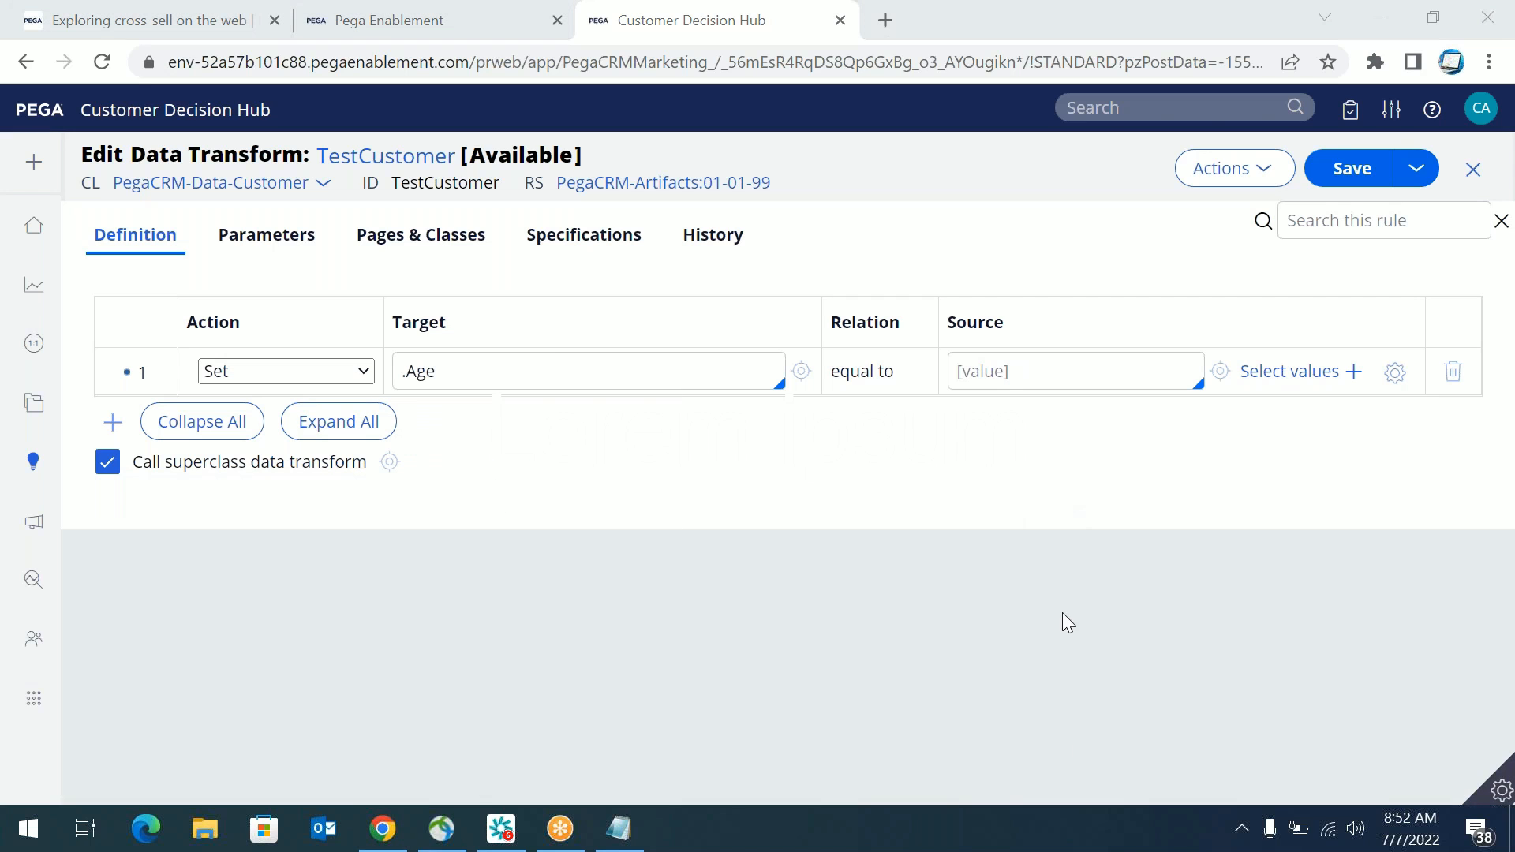
Step: Set the source value for .Age to 80, then save and close the TestCustomer data transform
left_click(1008, 372)
type("80")
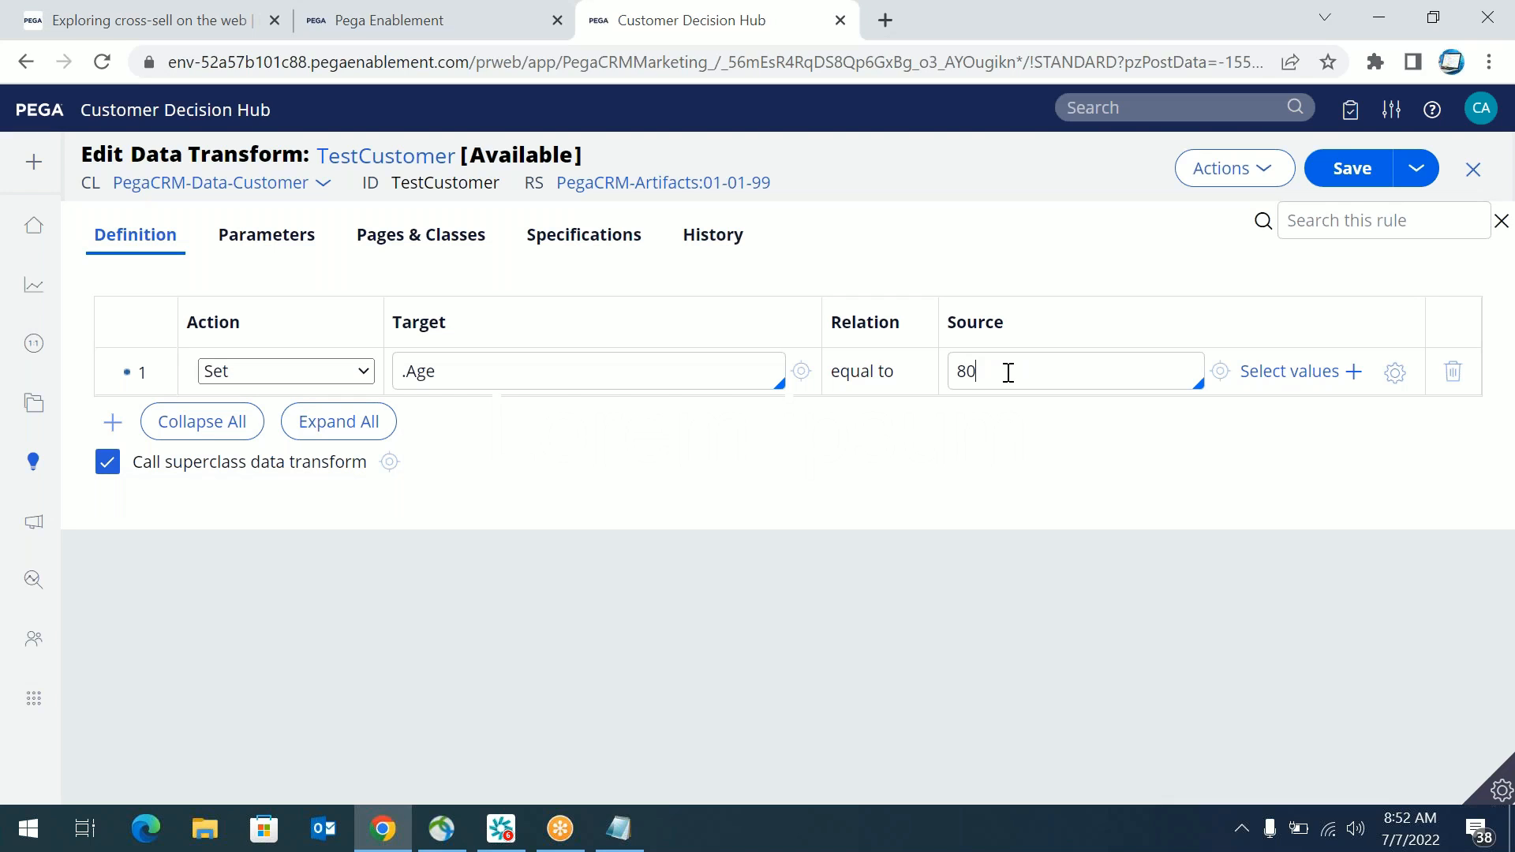
left_click(1352, 168)
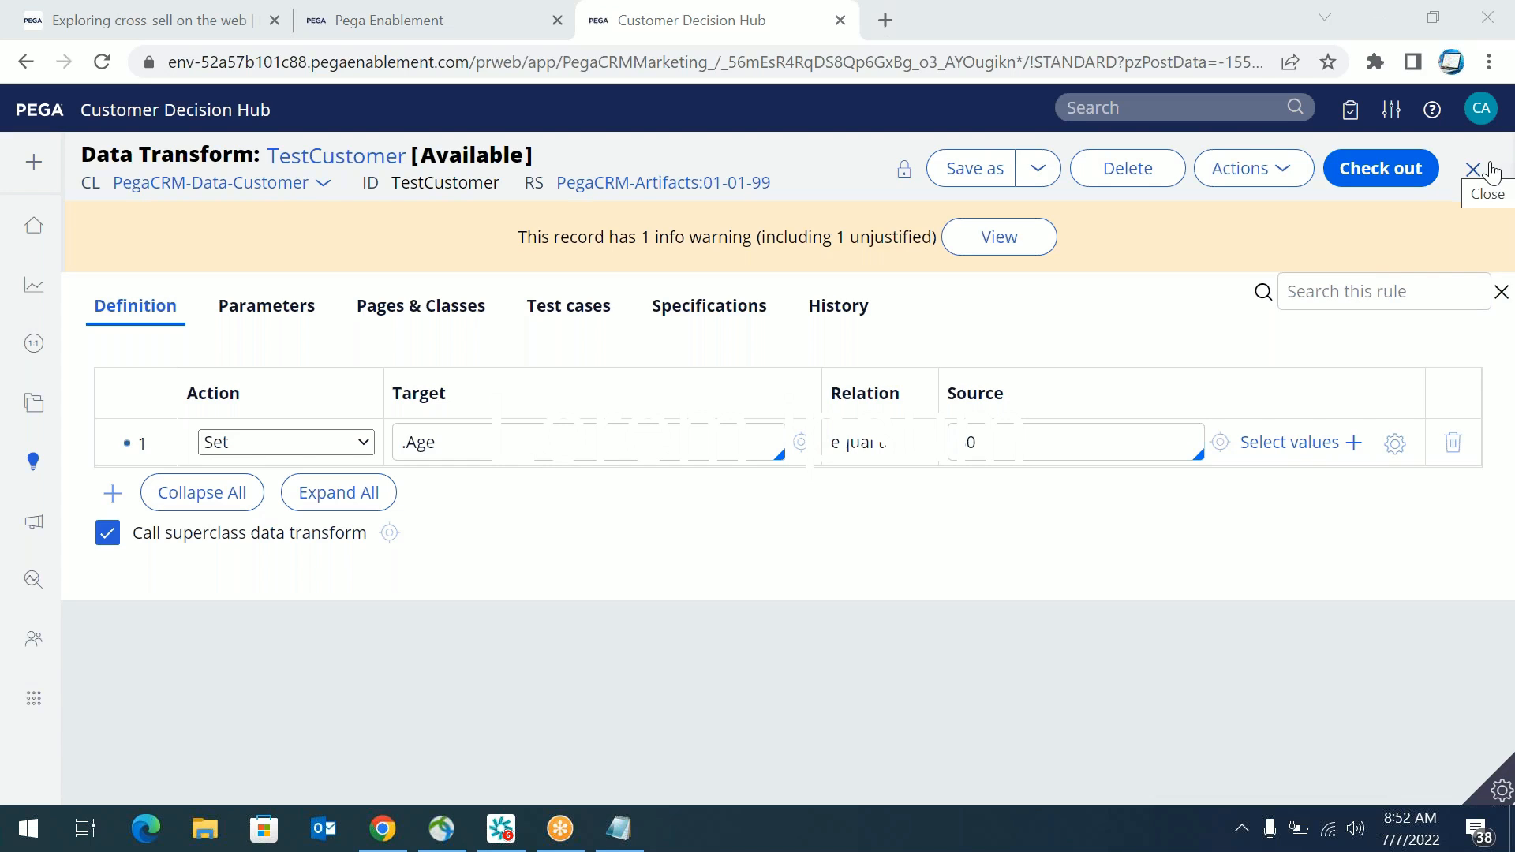
left_click_drag(799, 186, 557, 175)
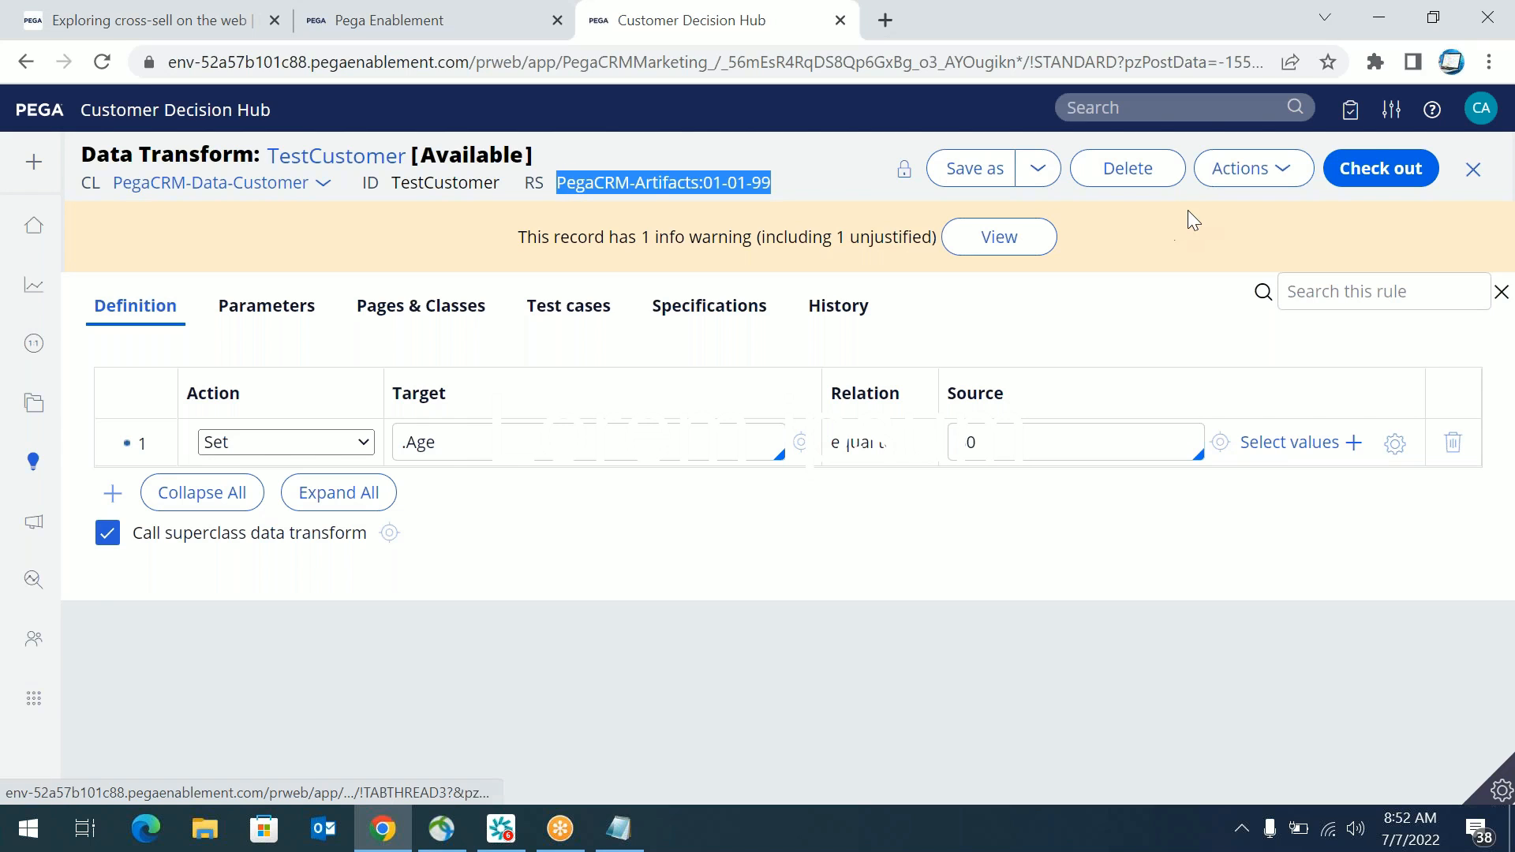
left_click(1474, 169)
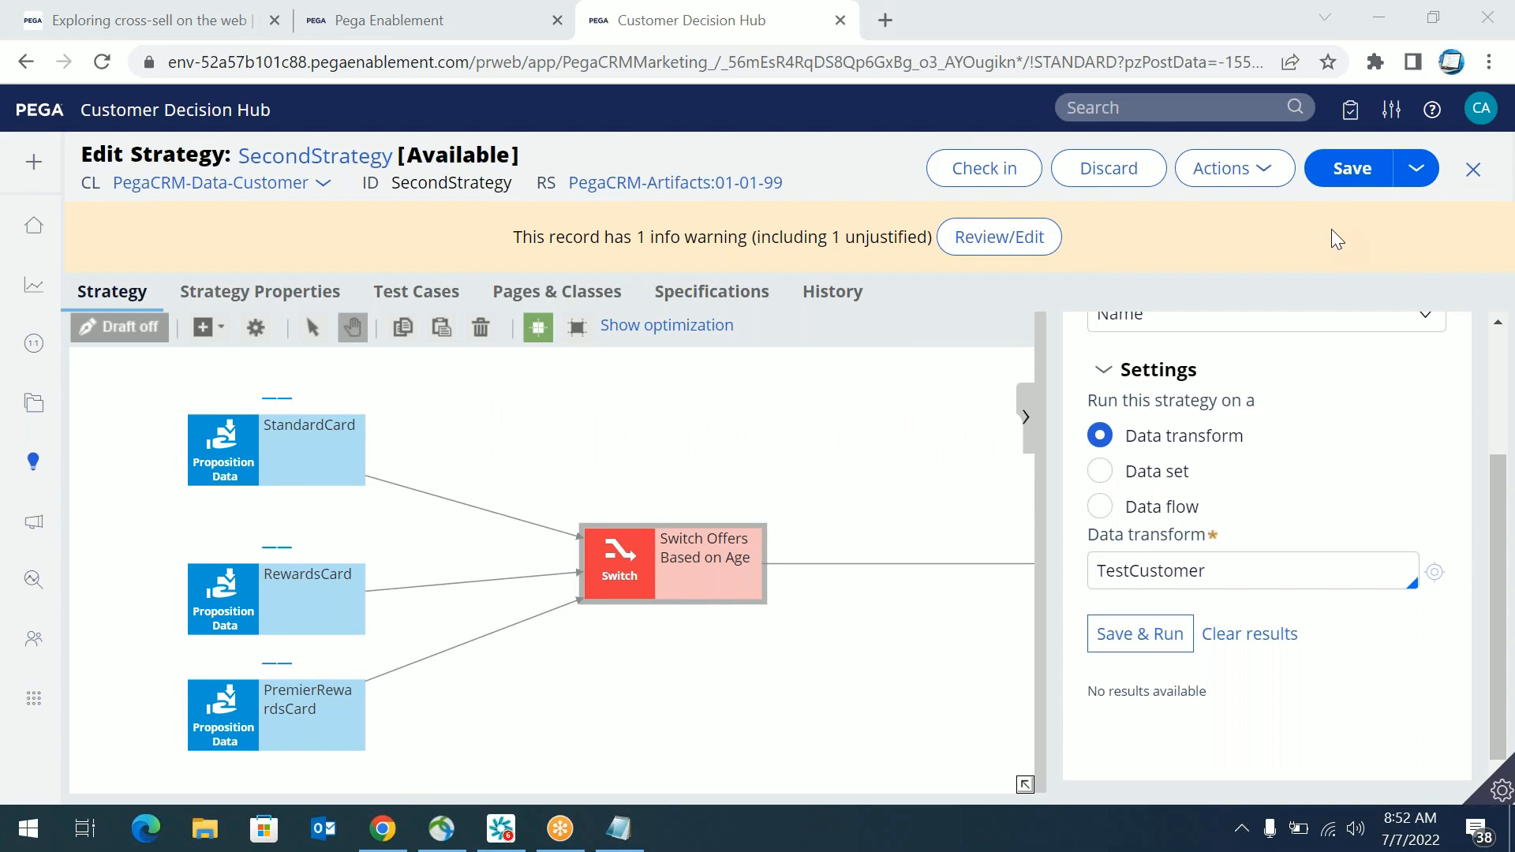
Step: Save SecondStrategy, run it on the TestCustomer data transform and show the results
left_click(1344, 178)
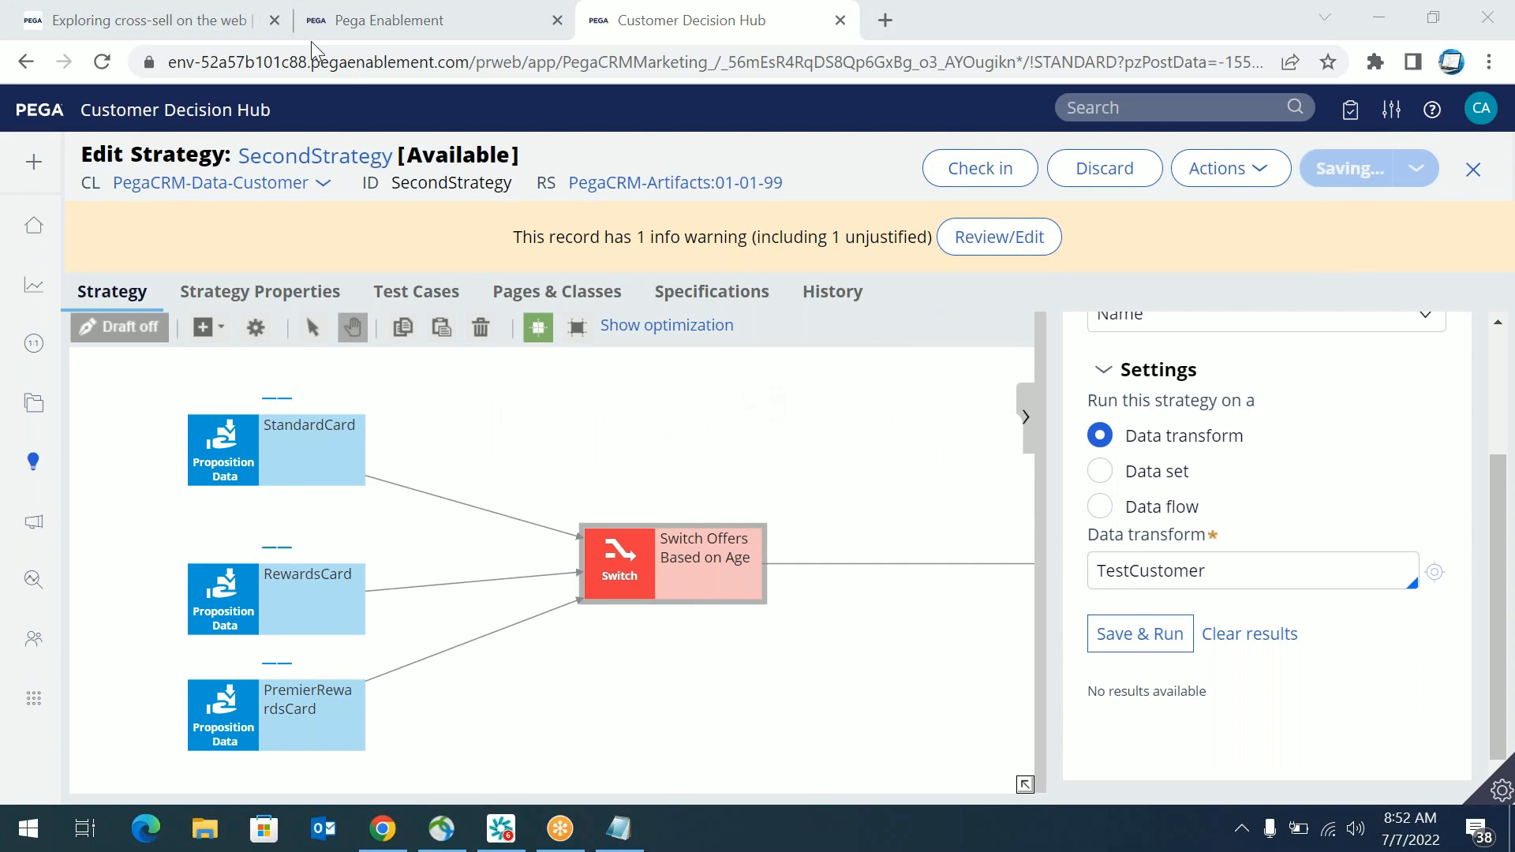
left_click(1118, 643)
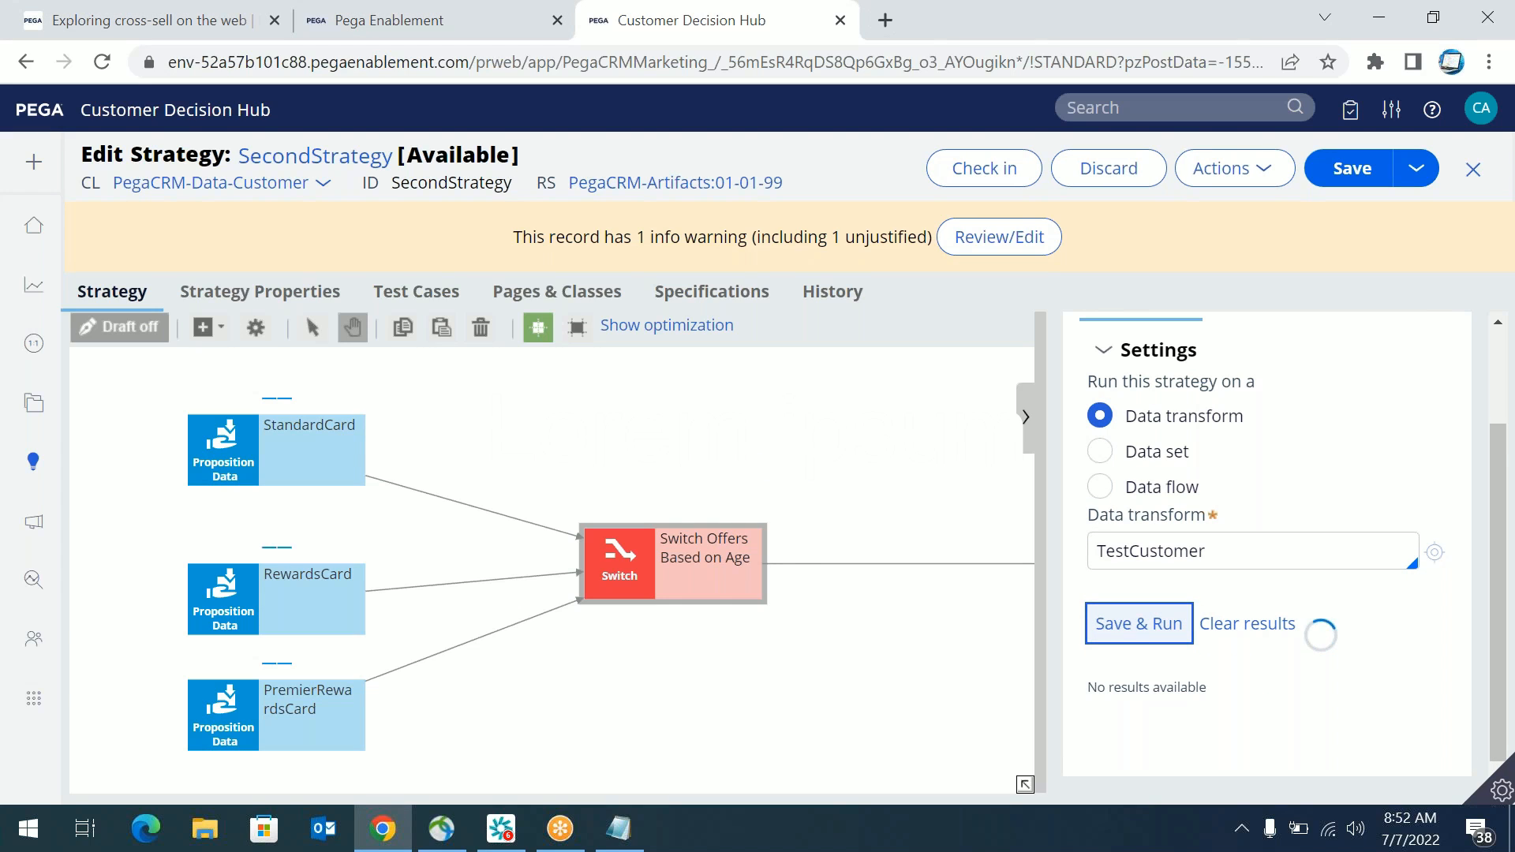
double_click(1205, 557)
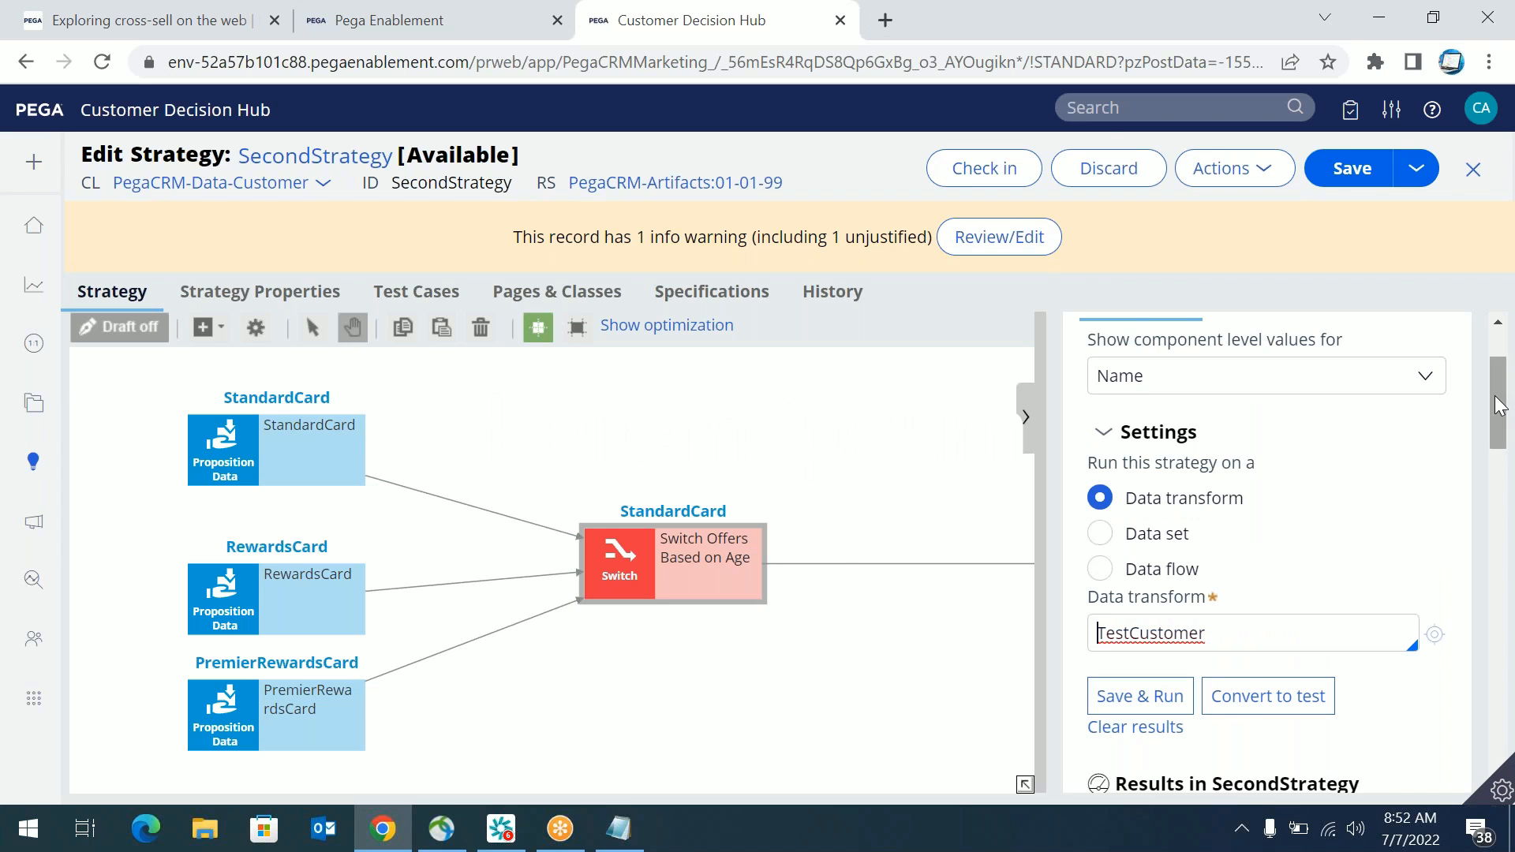
scroll(1503, 410, "down", 4)
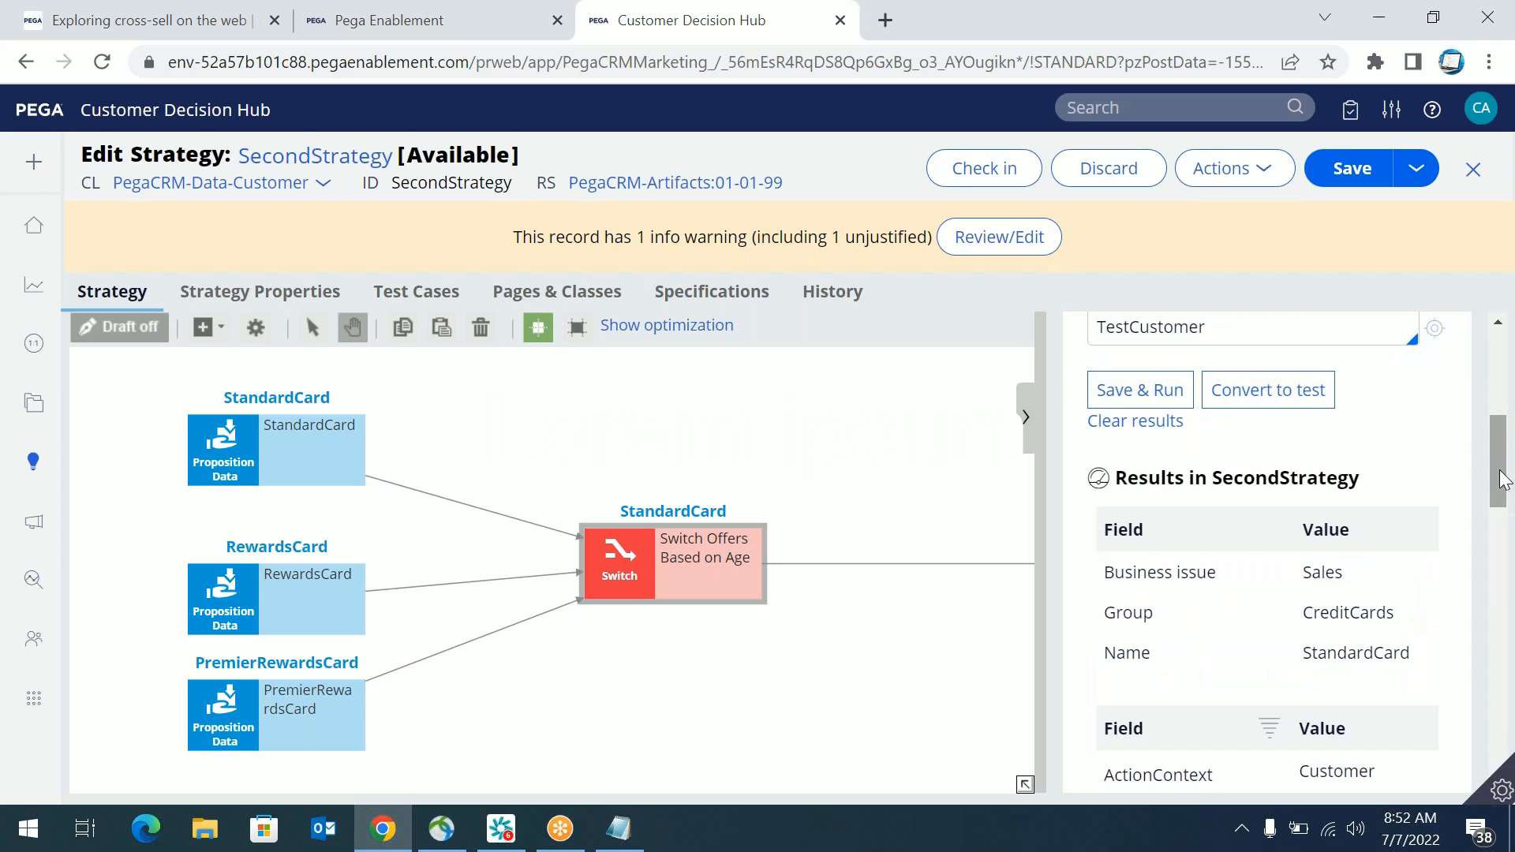
Step: Compare the run result with the Switch's StandardCard condition, leaving the Switch properties without changes
left_click(613, 562)
double_click(613, 563)
left_click_drag(885, 541, 937, 539)
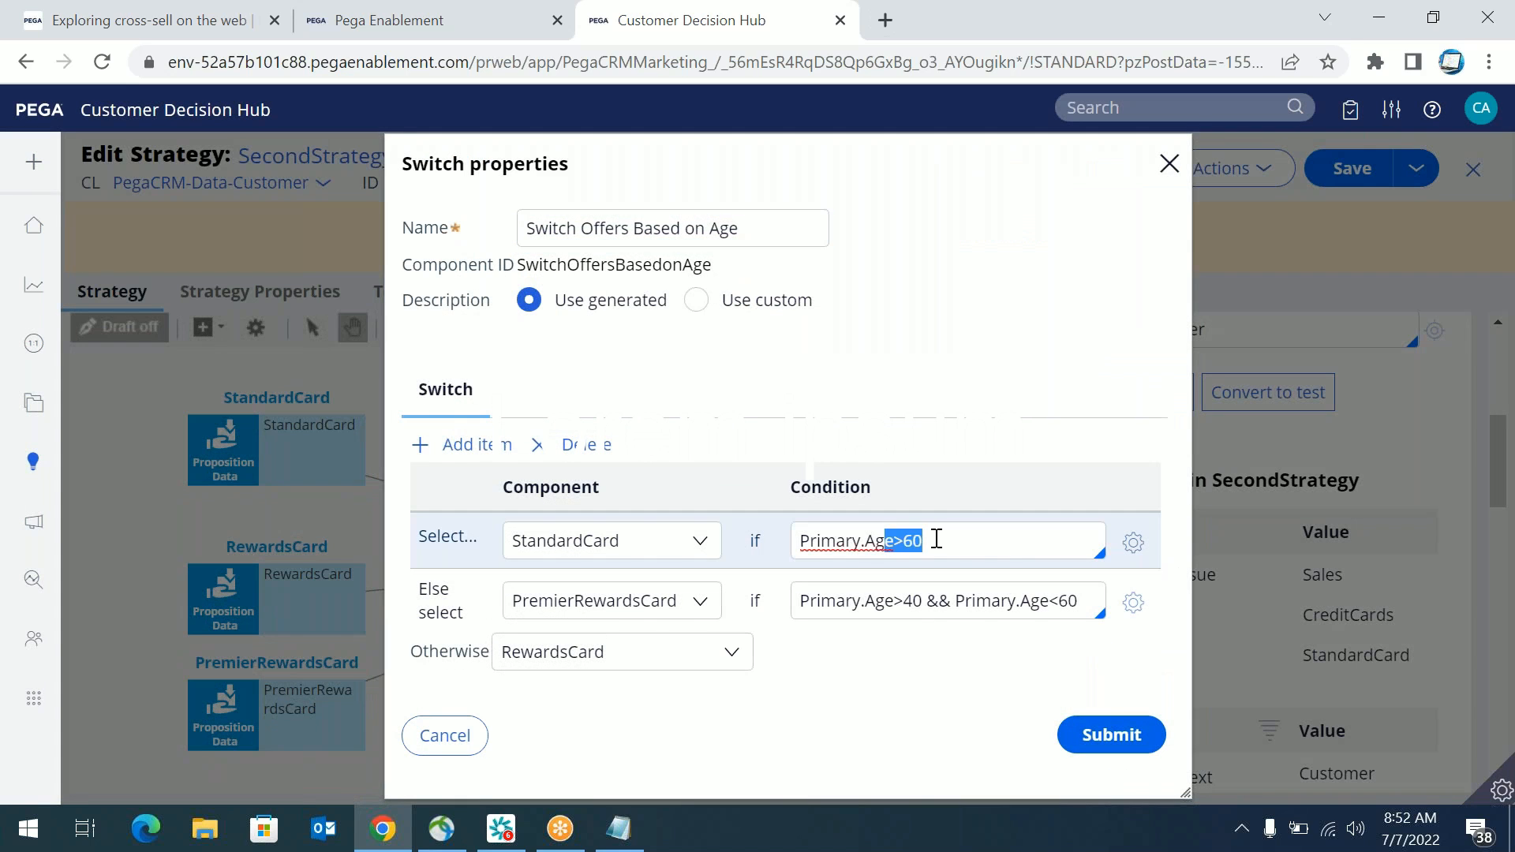
left_click(459, 763)
left_click(464, 740)
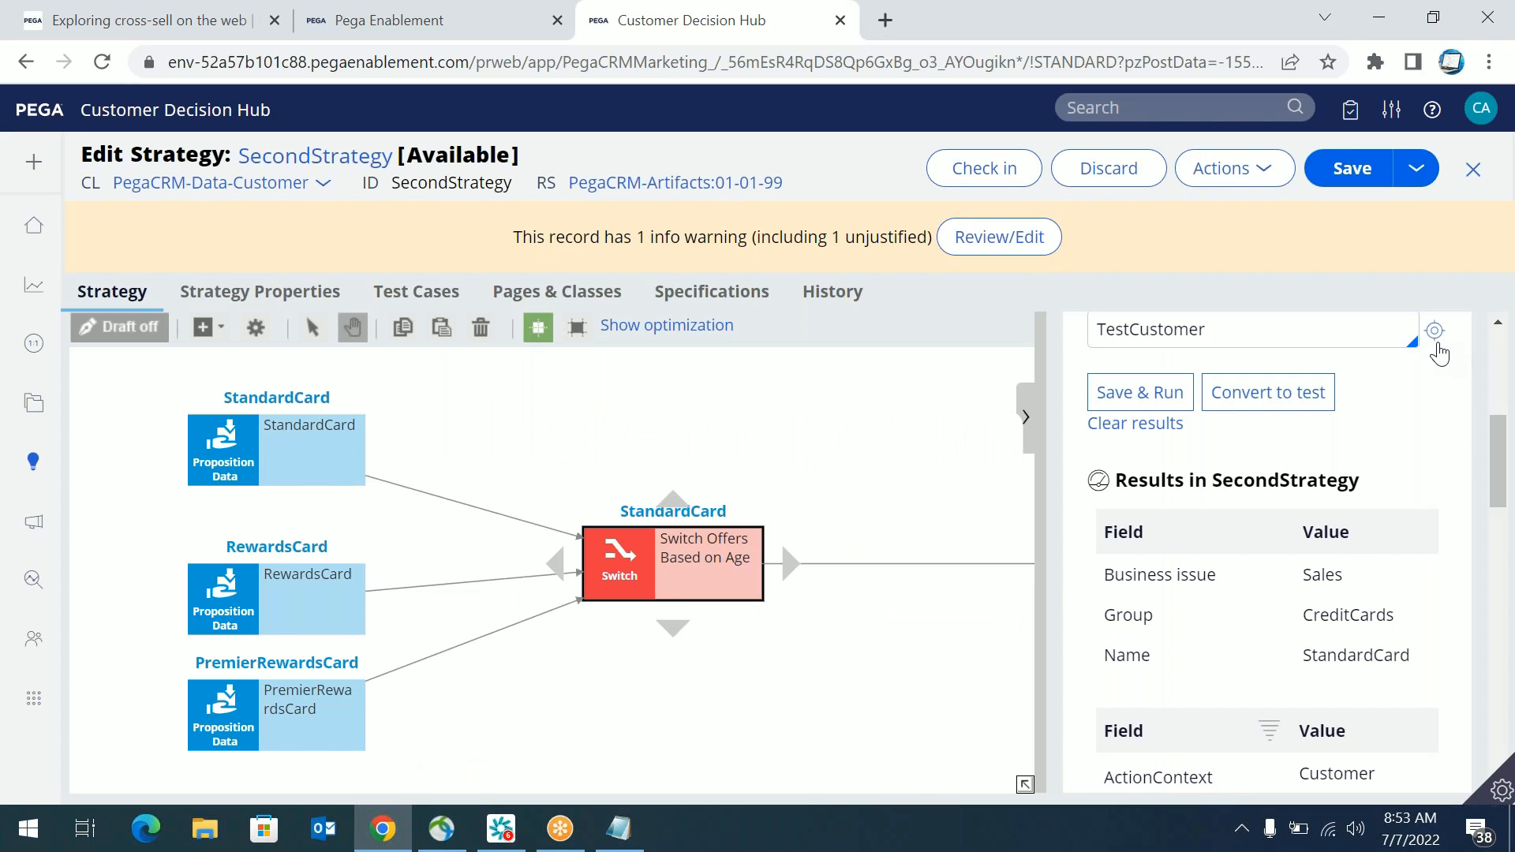
Step: Check out TestCustomer, change its .Age source to a value within the PremierRewardsCard range, save and close it, and rerun the strategy
left_click(1436, 338)
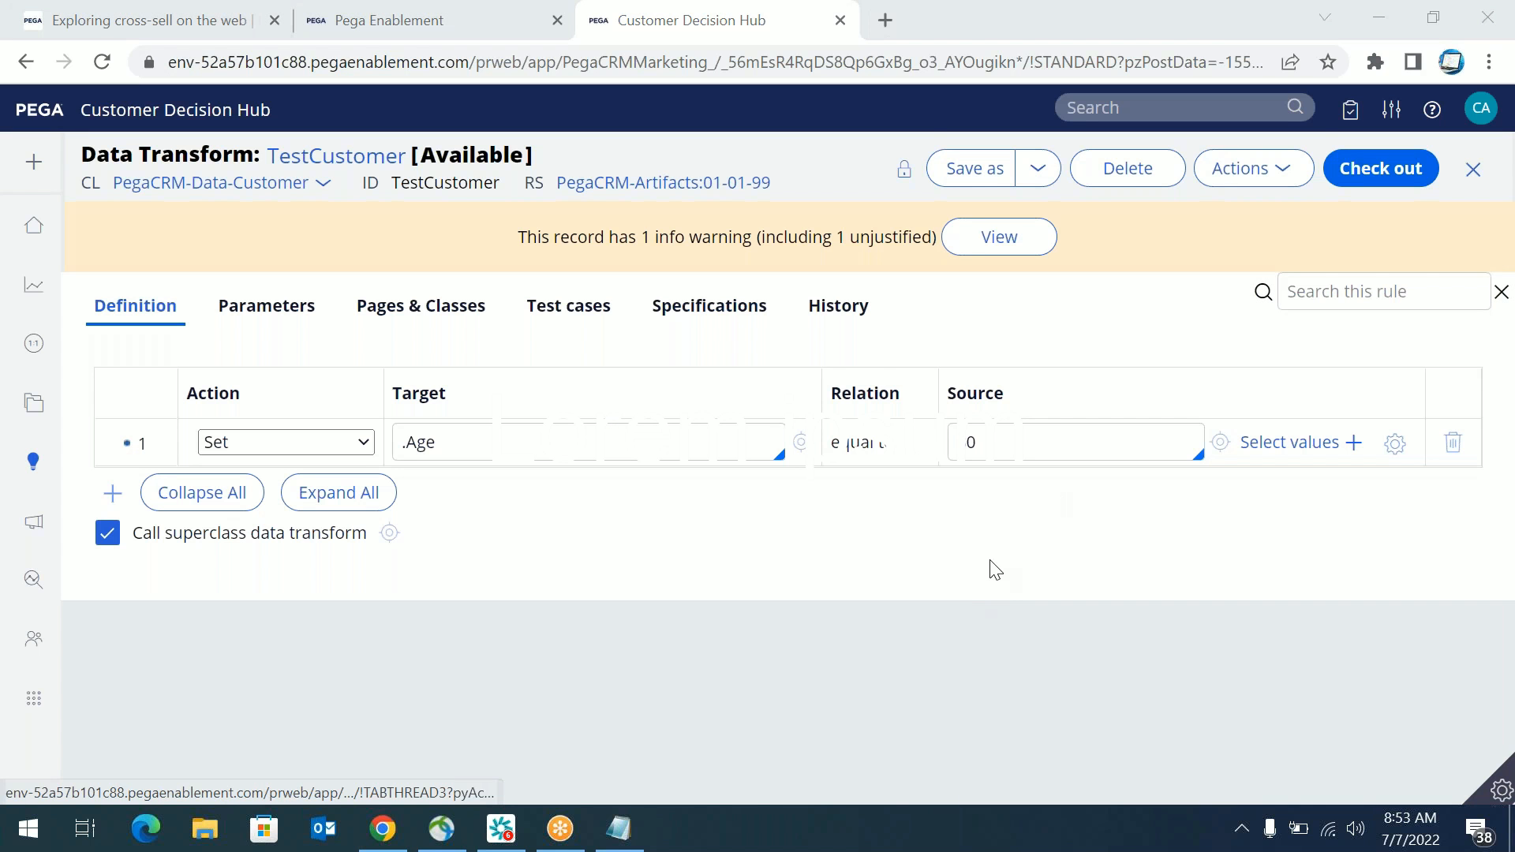
left_click(969, 443)
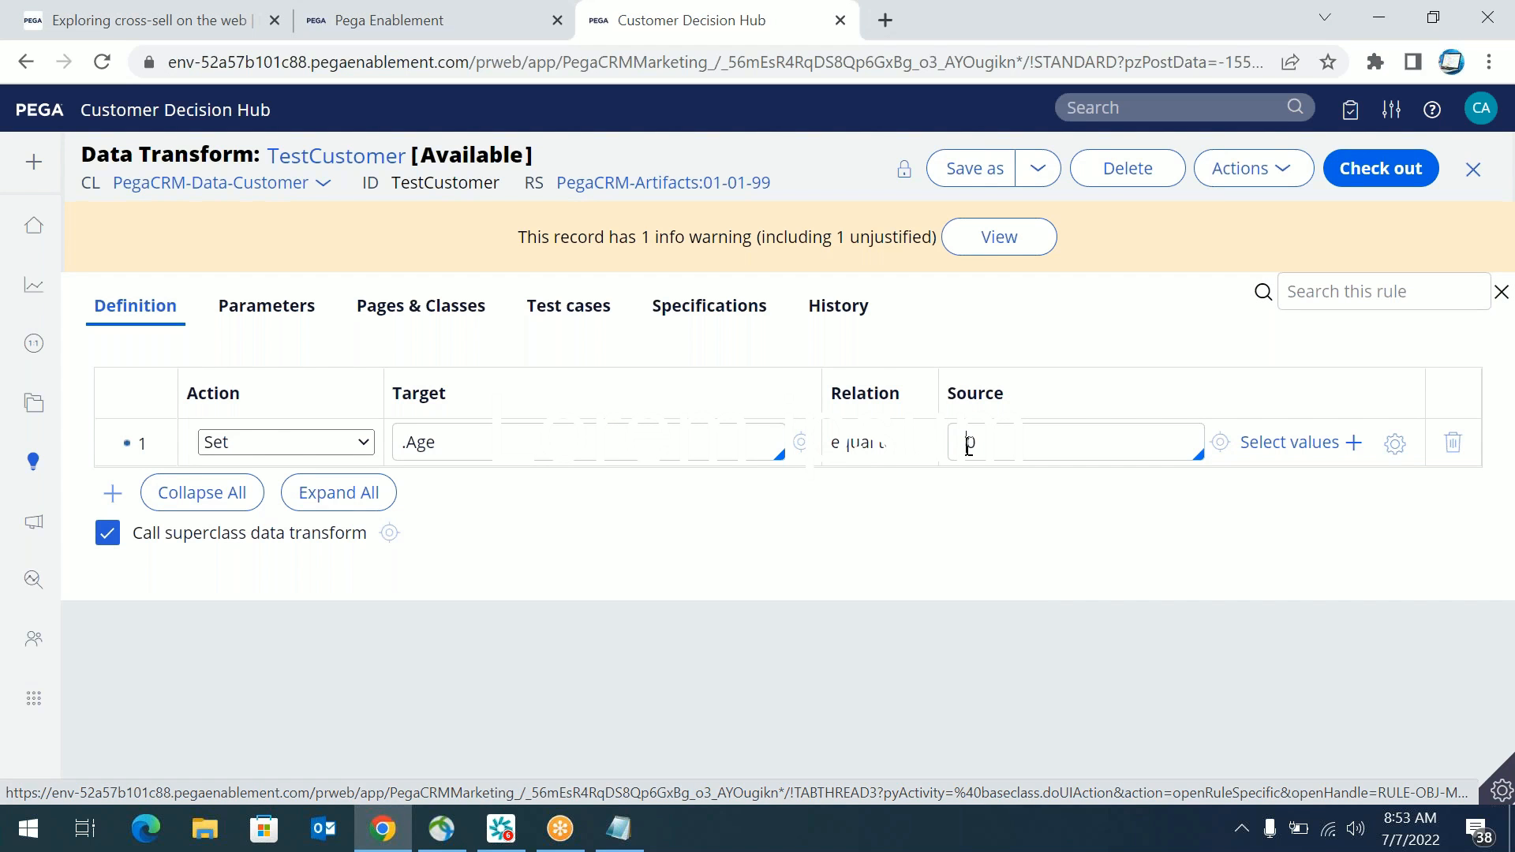
key("BackSpace")
type("0")
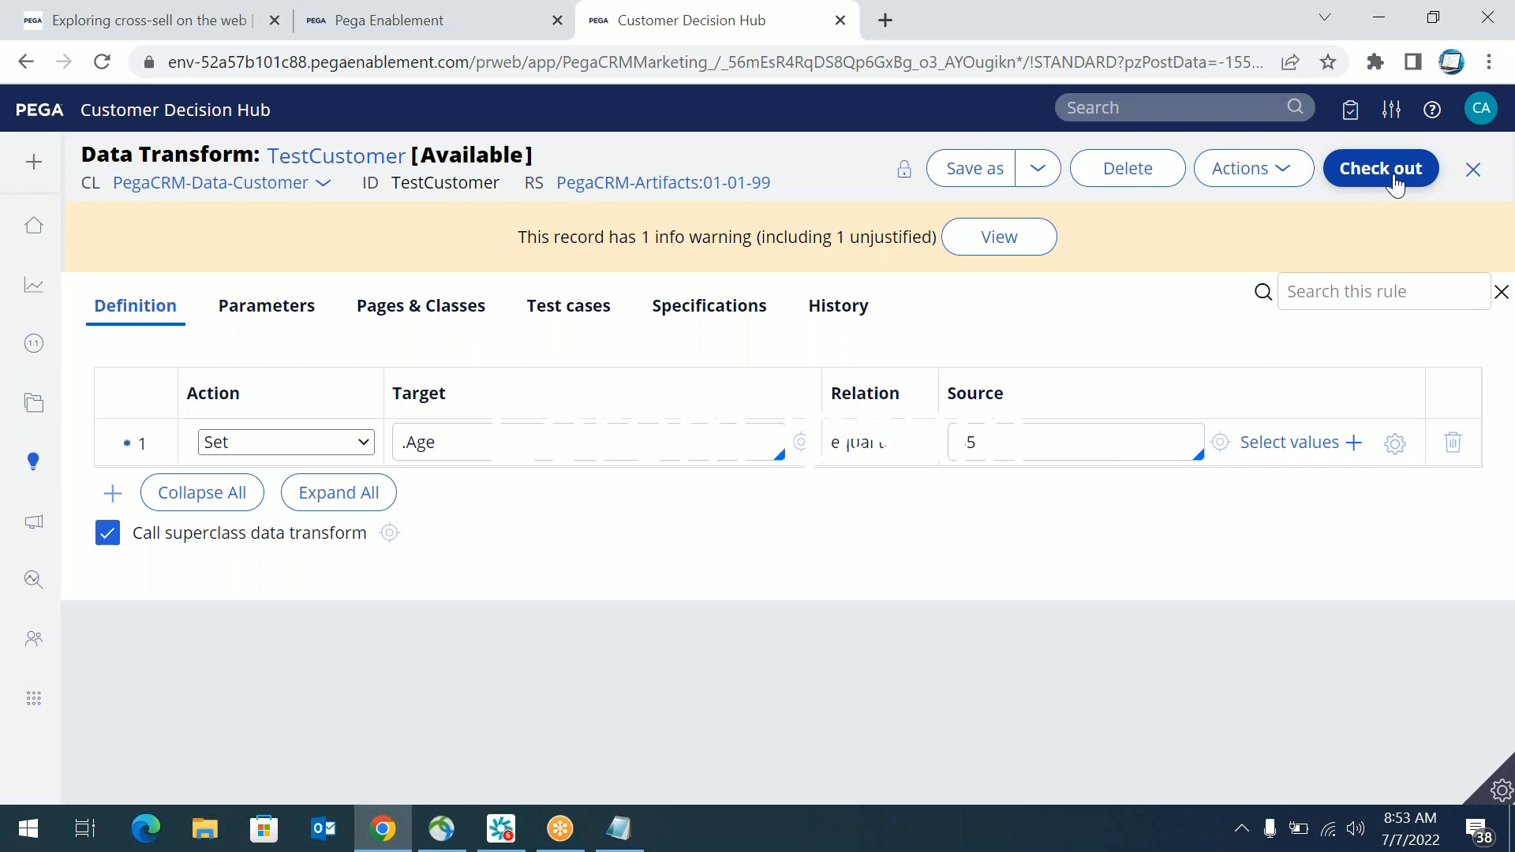
left_click(1365, 186)
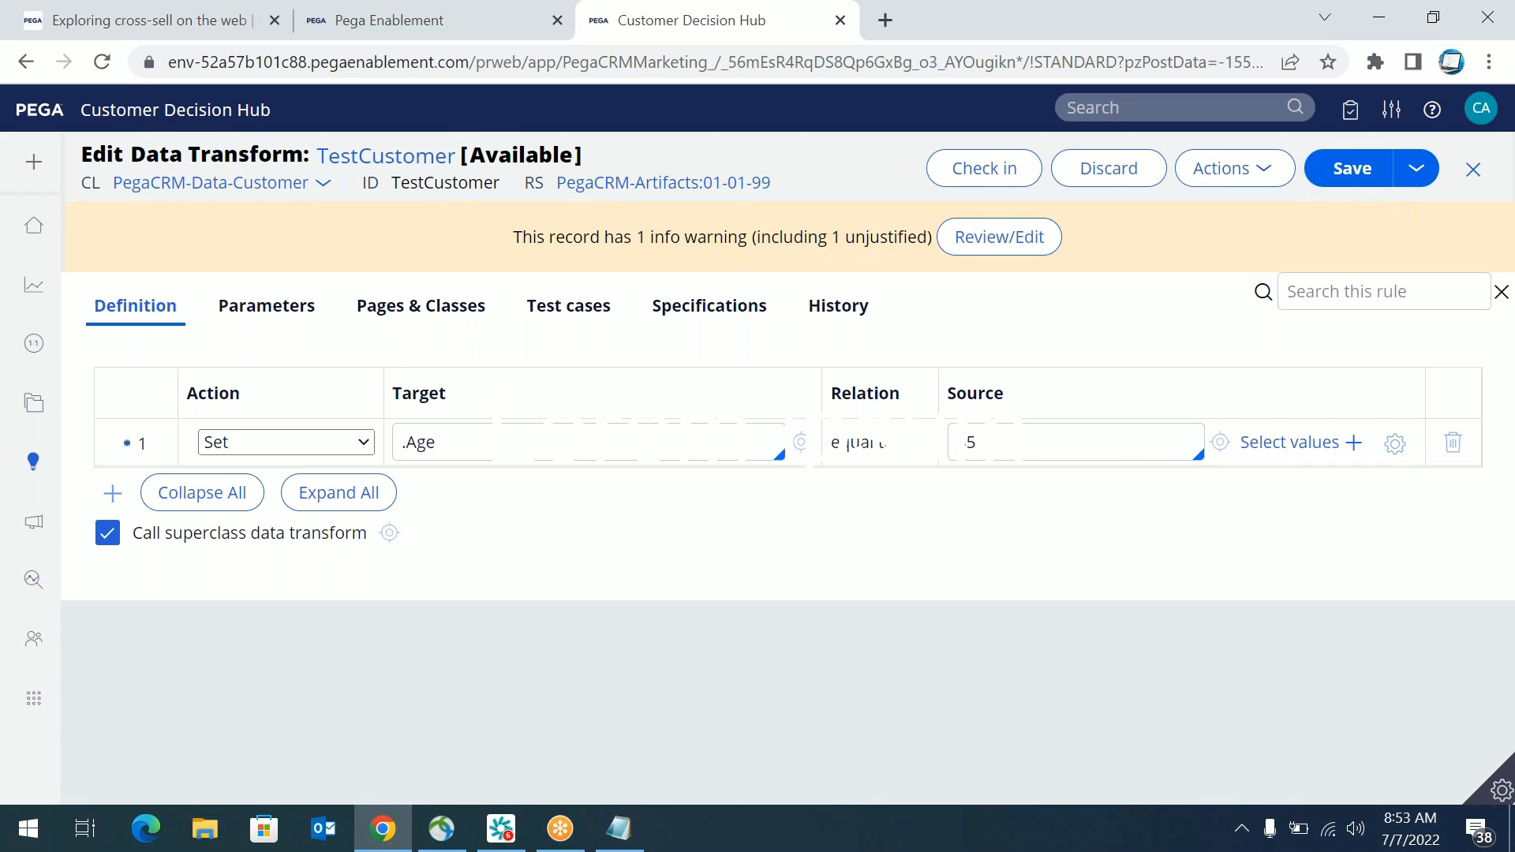
left_click(1353, 174)
left_click(1475, 170)
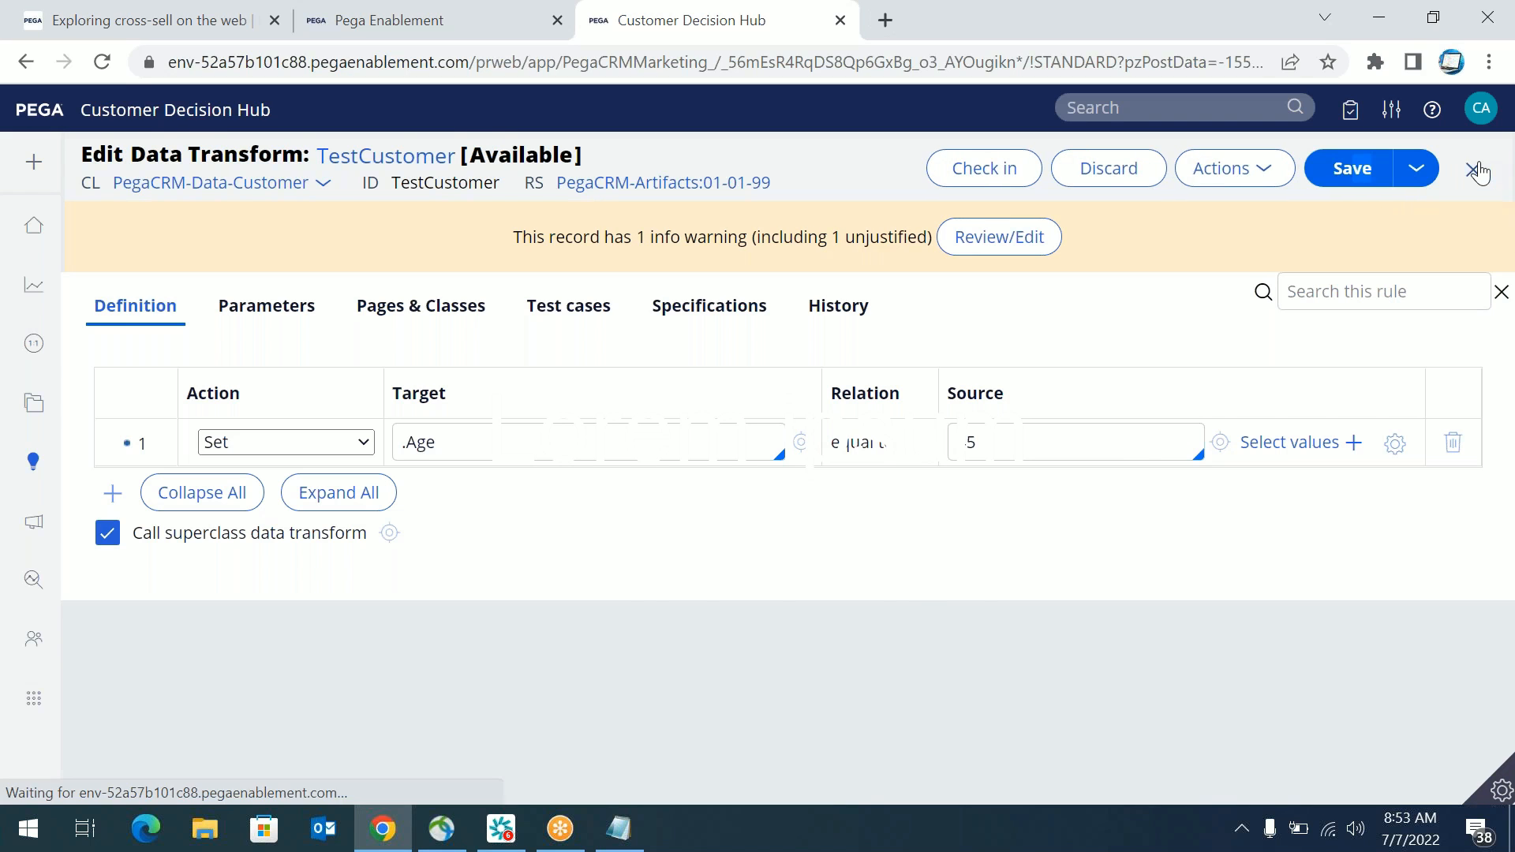
left_click(1144, 395)
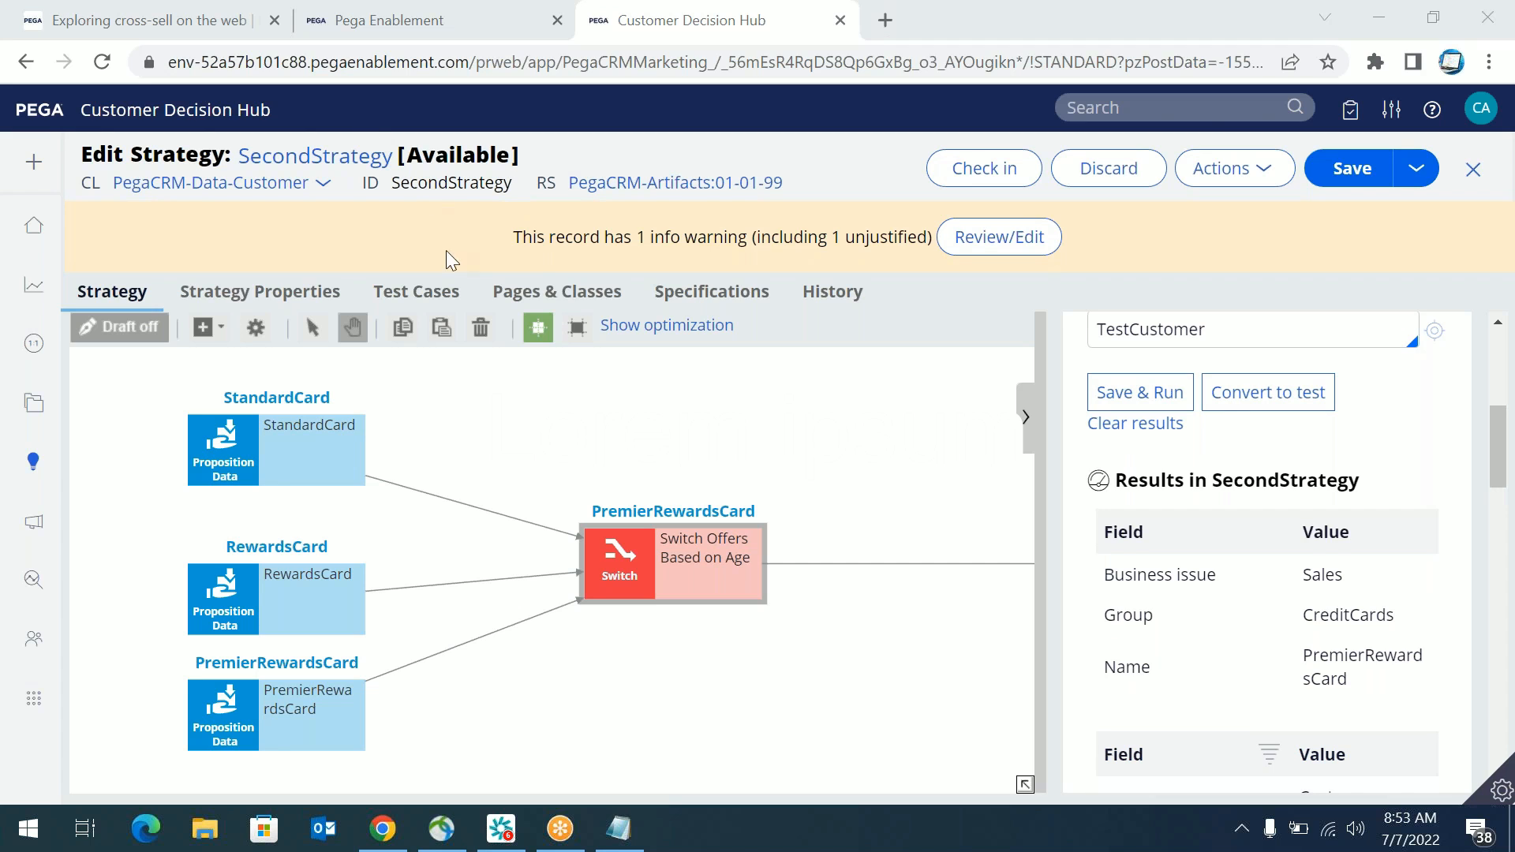
Step: Check the Switch's PremierRewardsCard and StandardCard conditions against the new result, leaving the properties without changes
left_click(626, 555)
double_click(626, 555)
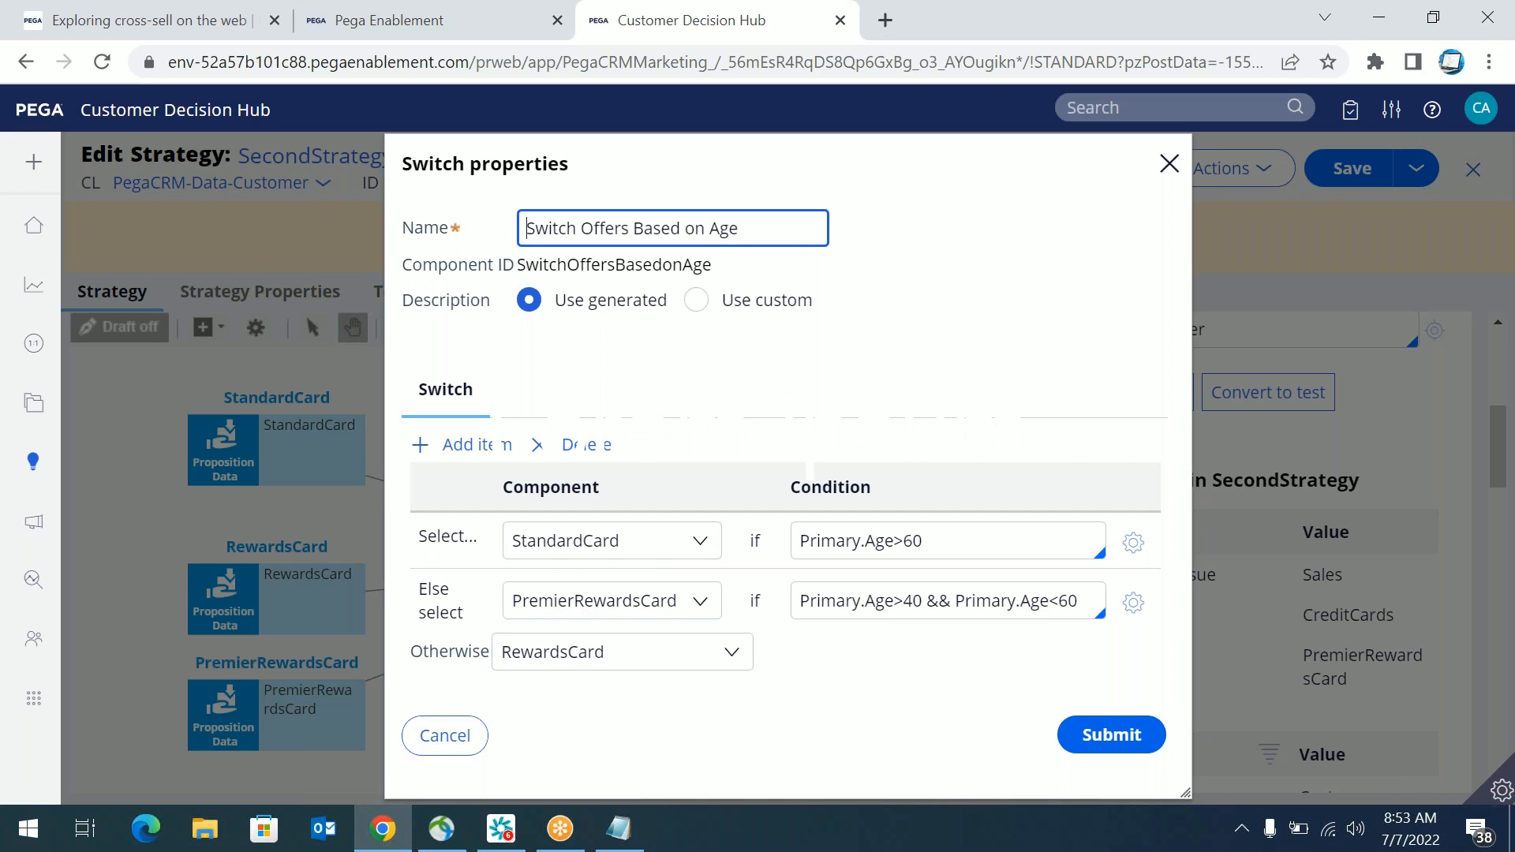
triple_click(904, 608)
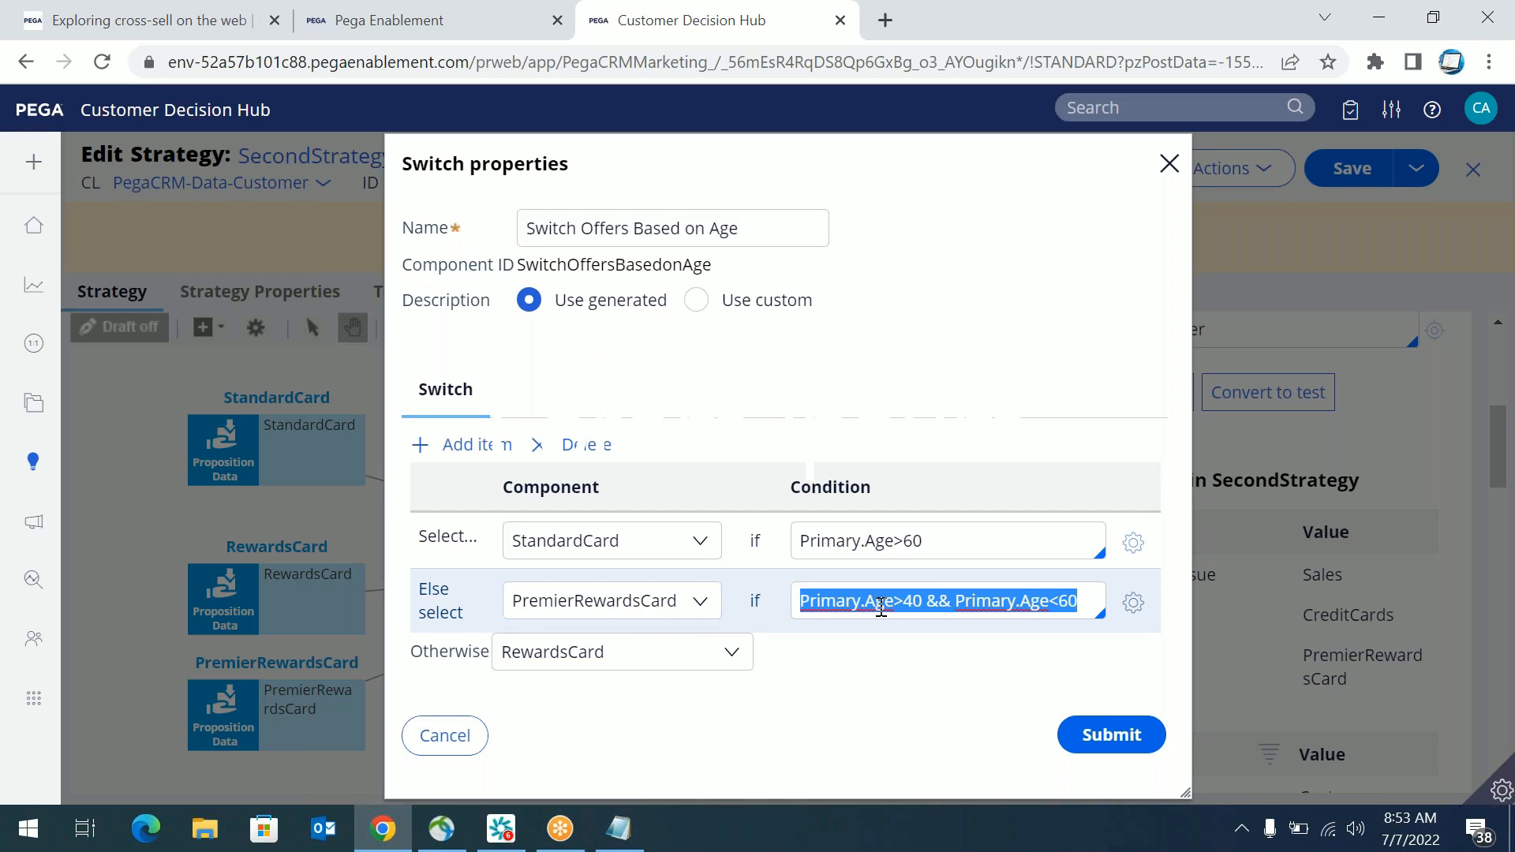
triple_click(832, 540)
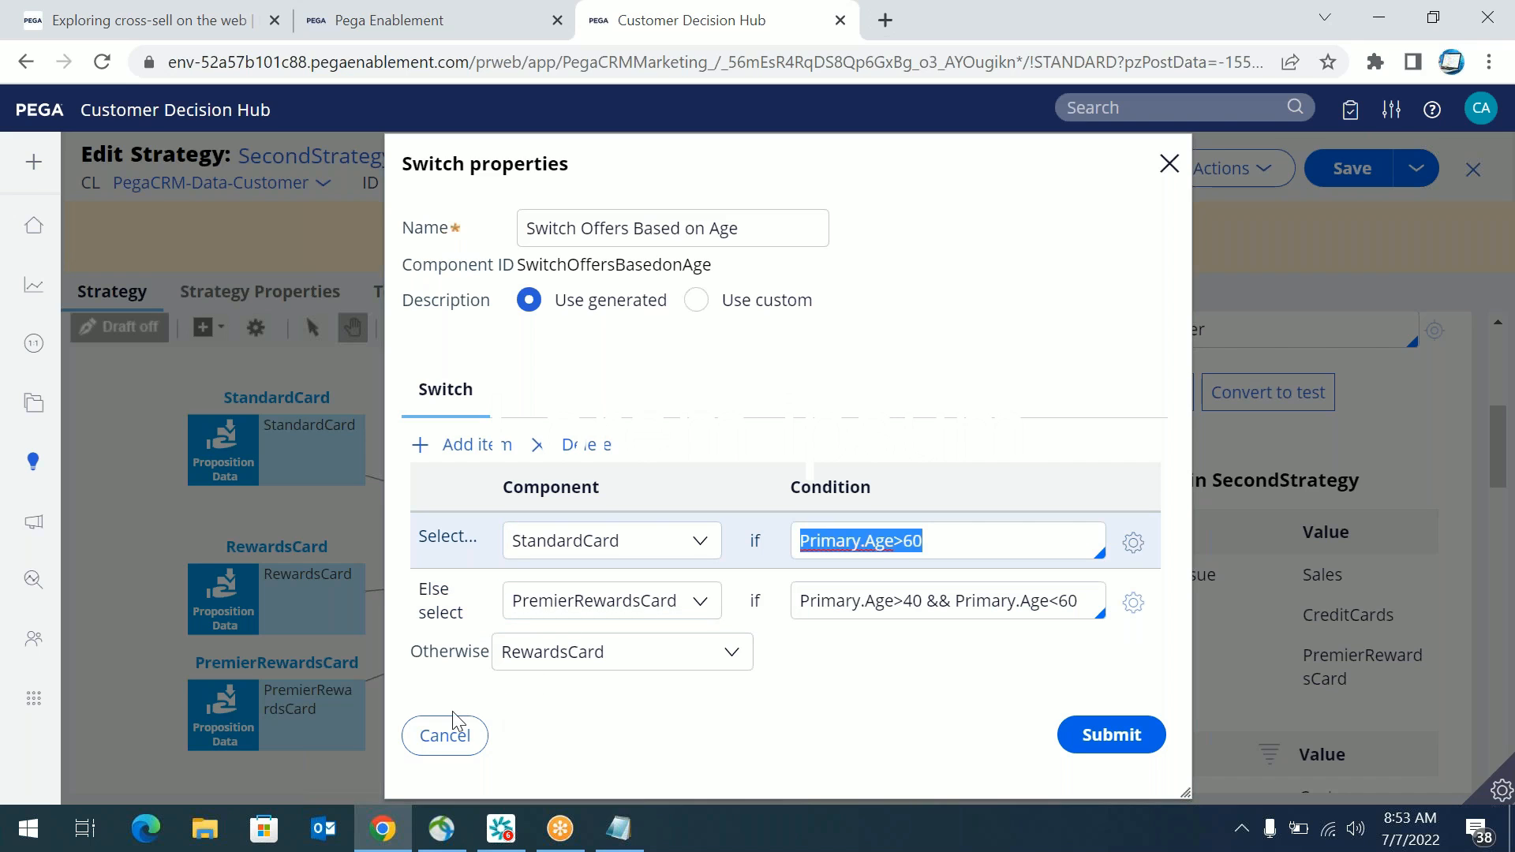
left_click(450, 737)
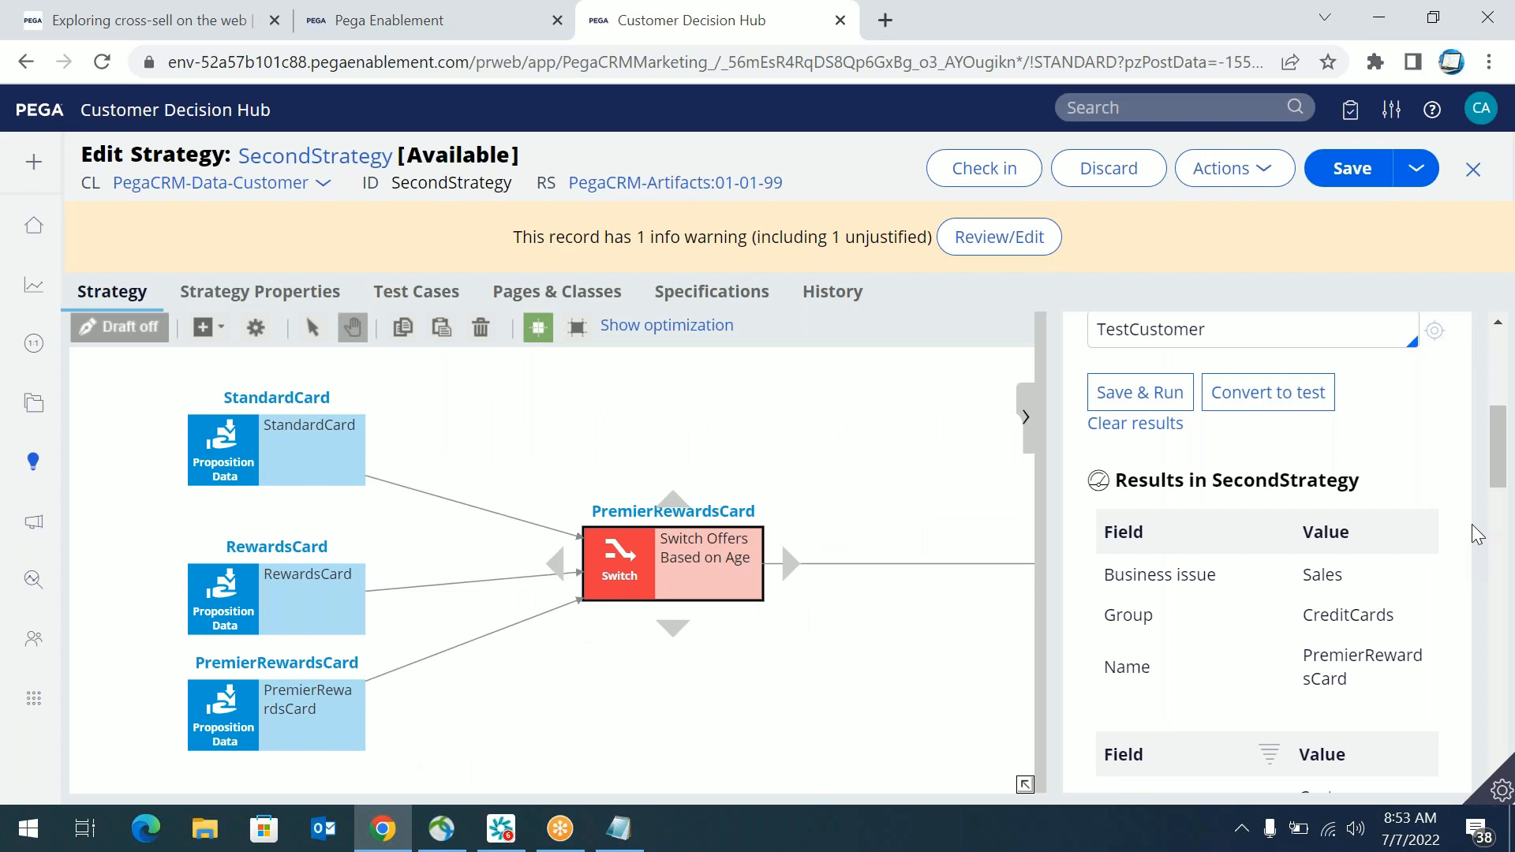
Step: Review the test run's data transform and results, and view the full strategy through to the Results component
left_click_drag(1499, 450, 1499, 408)
triple_click(1288, 578)
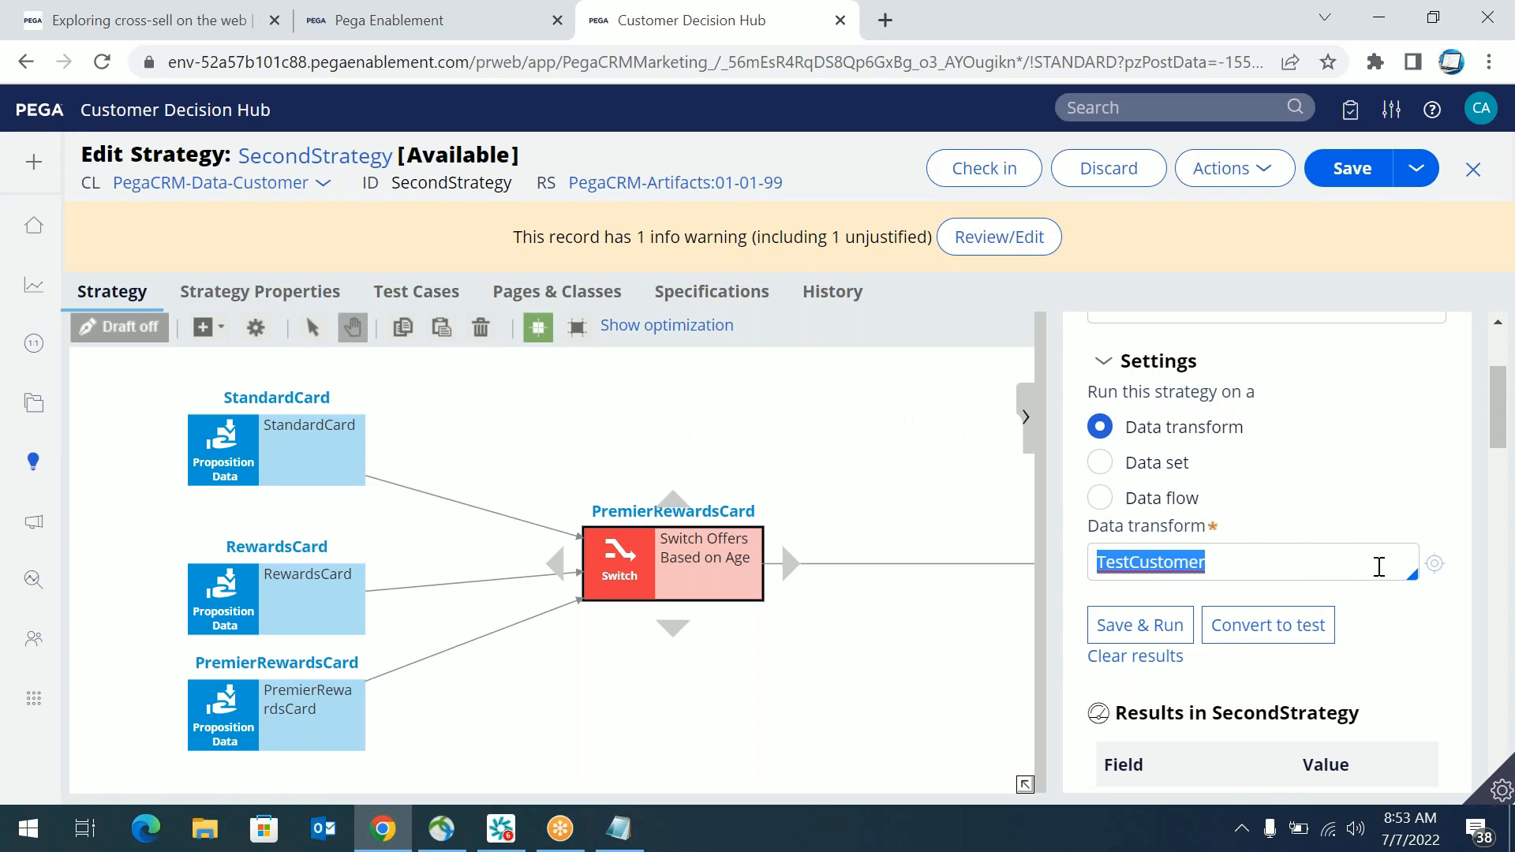
left_click(1499, 411)
left_click_drag(1498, 410, 1502, 488)
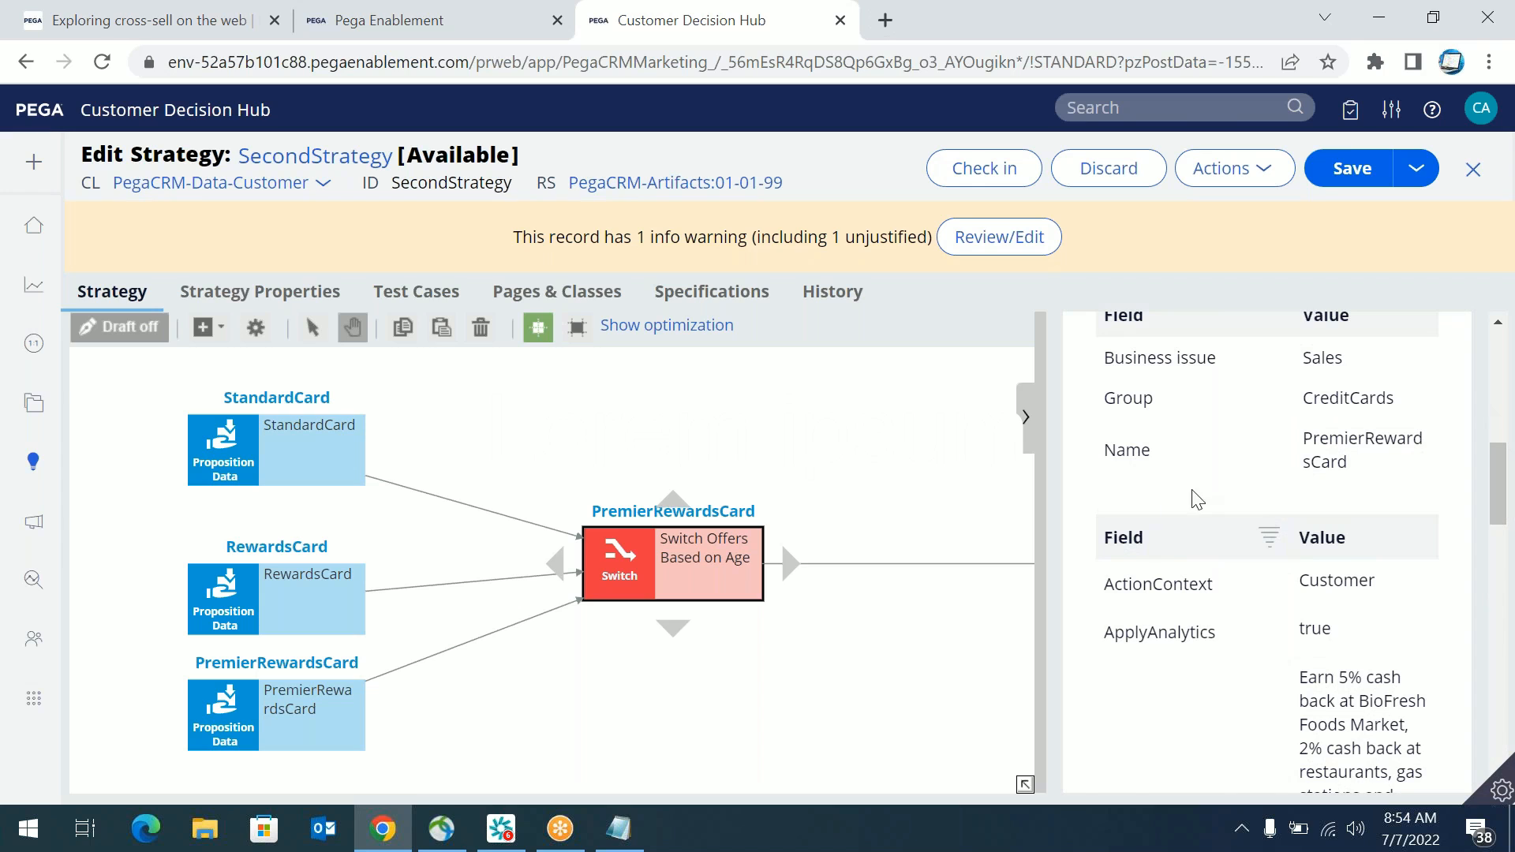
left_click(1027, 422)
mouse_move(887, 507)
left_mouse_down()
mouse_move(951, 508)
mouse_move(818, 513)
mouse_move(895, 510)
left_mouse_up()
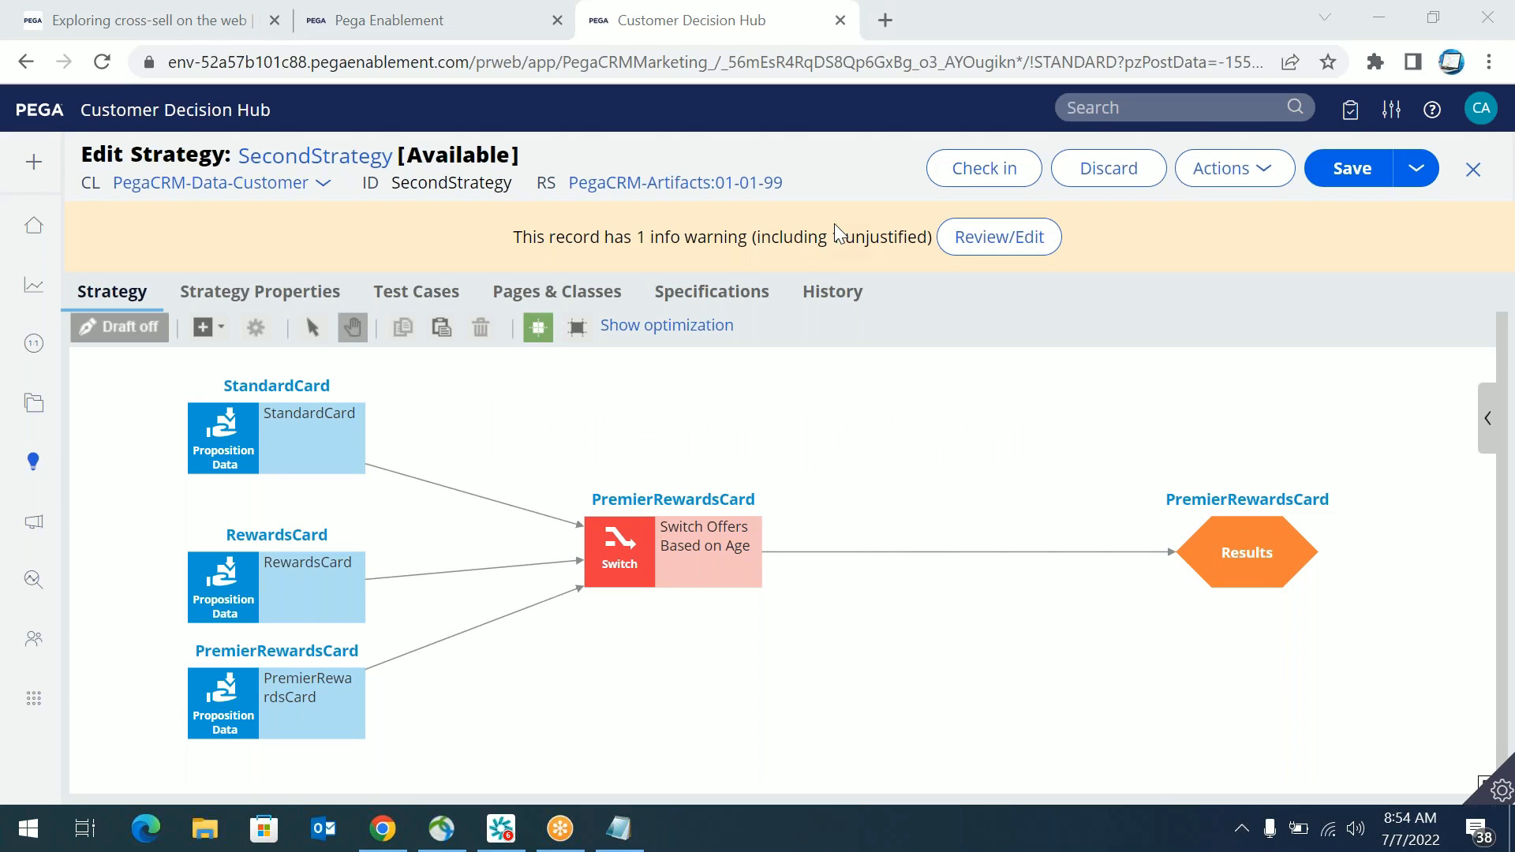
Step: Show the test run settings again, inspect the TestCustomer data transform and close it without changes
left_click(1488, 414)
left_click_drag(1498, 478, 1500, 433)
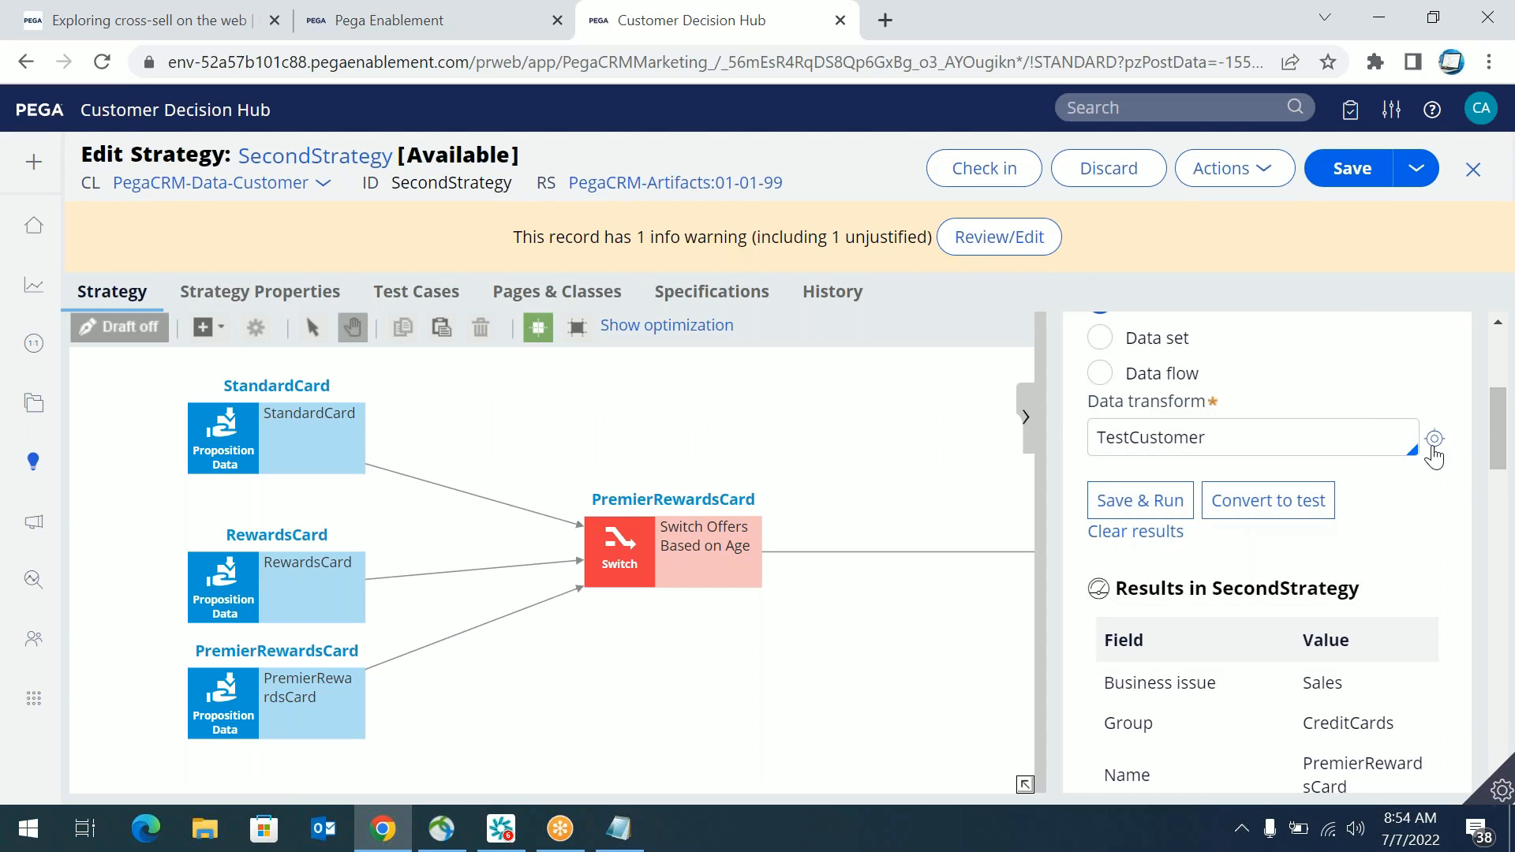
left_click(1432, 449)
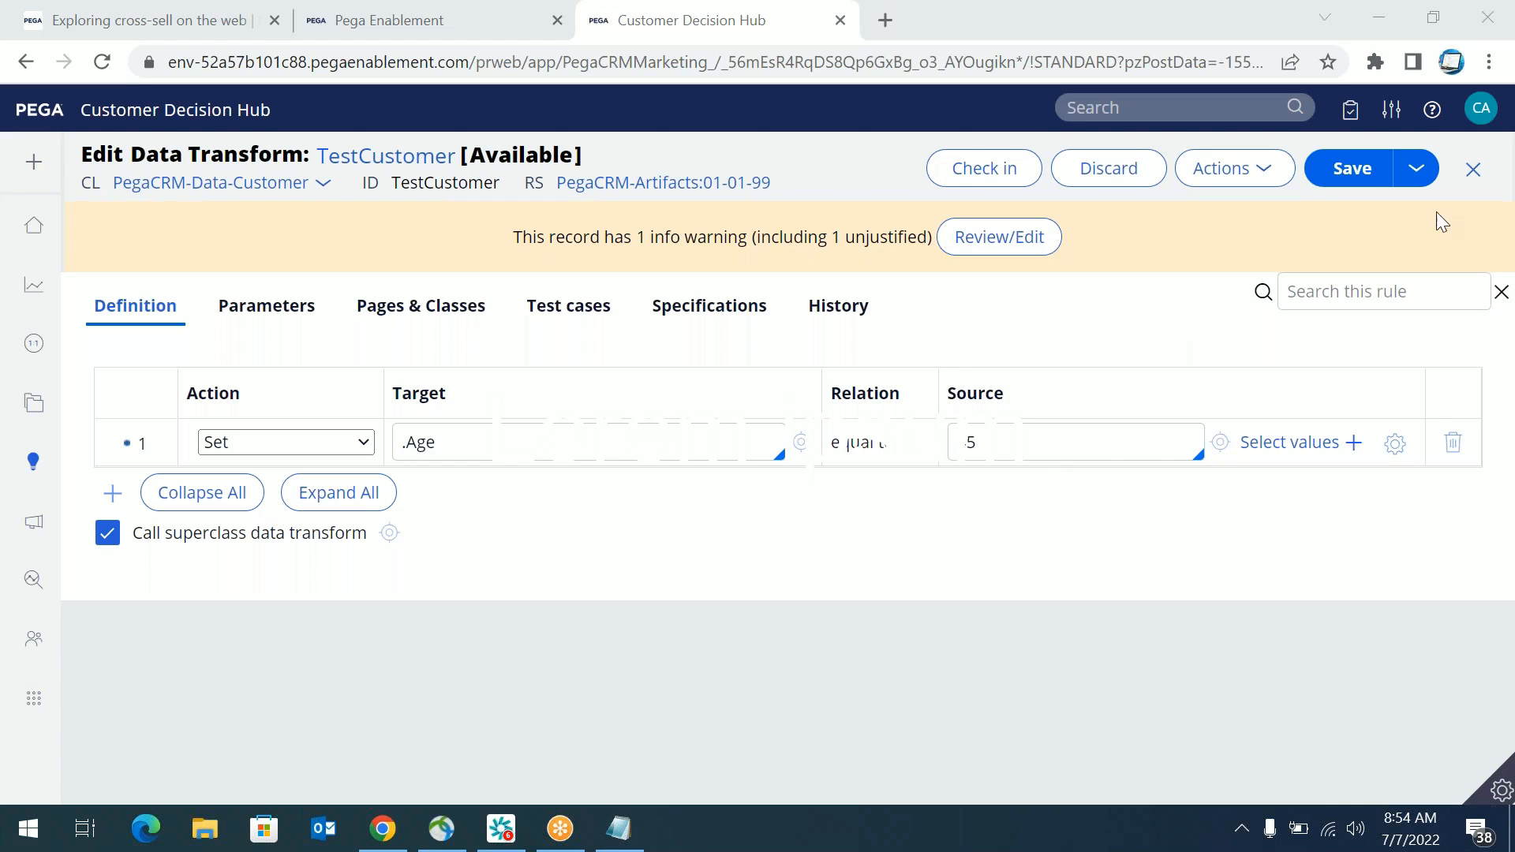
left_click(1472, 169)
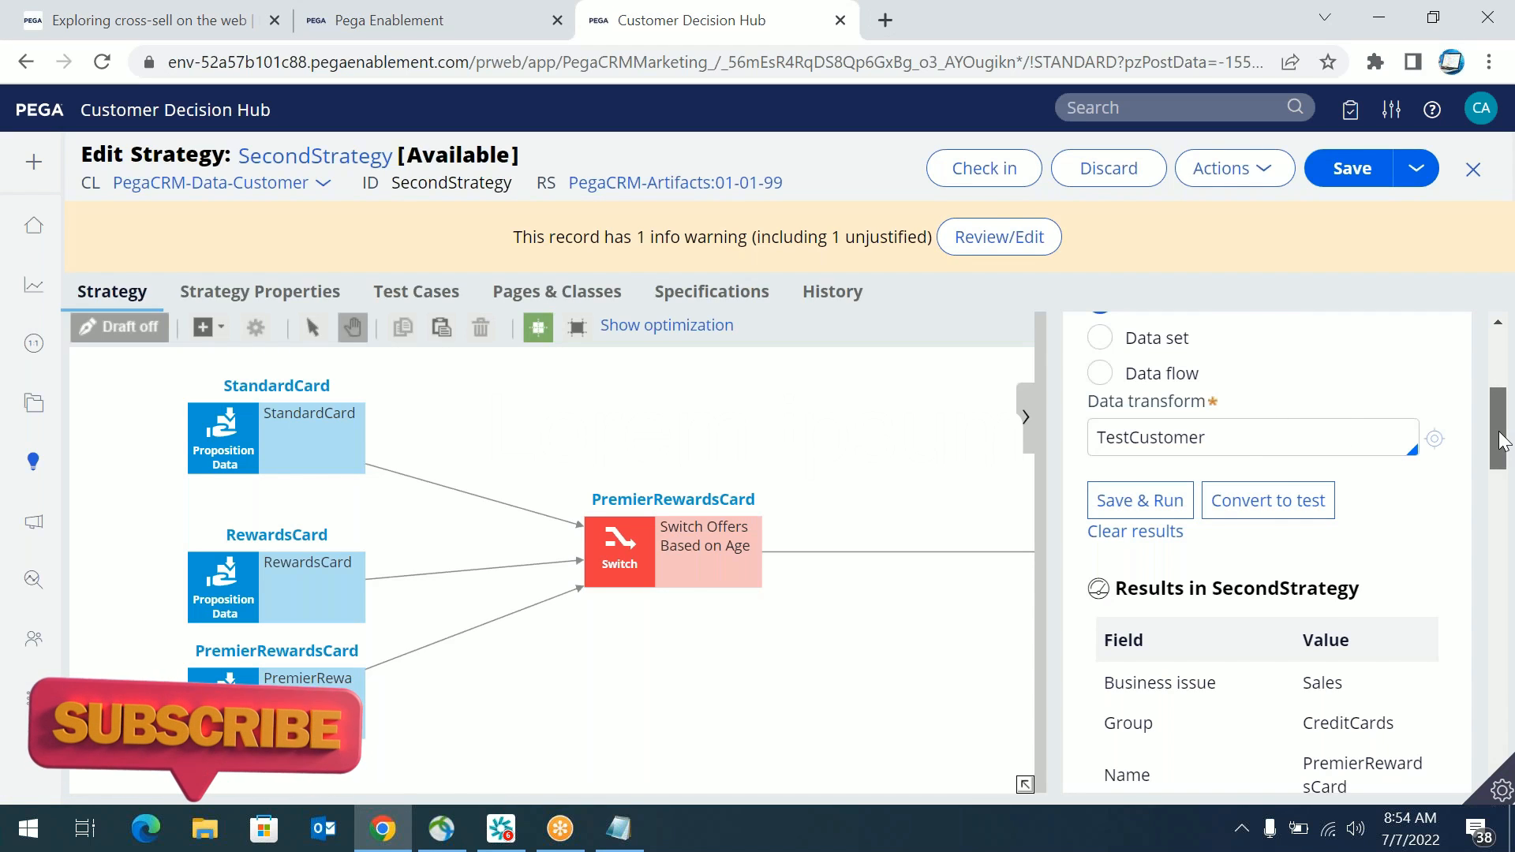
Step: Switch the single case test run to the Customer data set and collapse its settings
scroll(1502, 433, "up", 1)
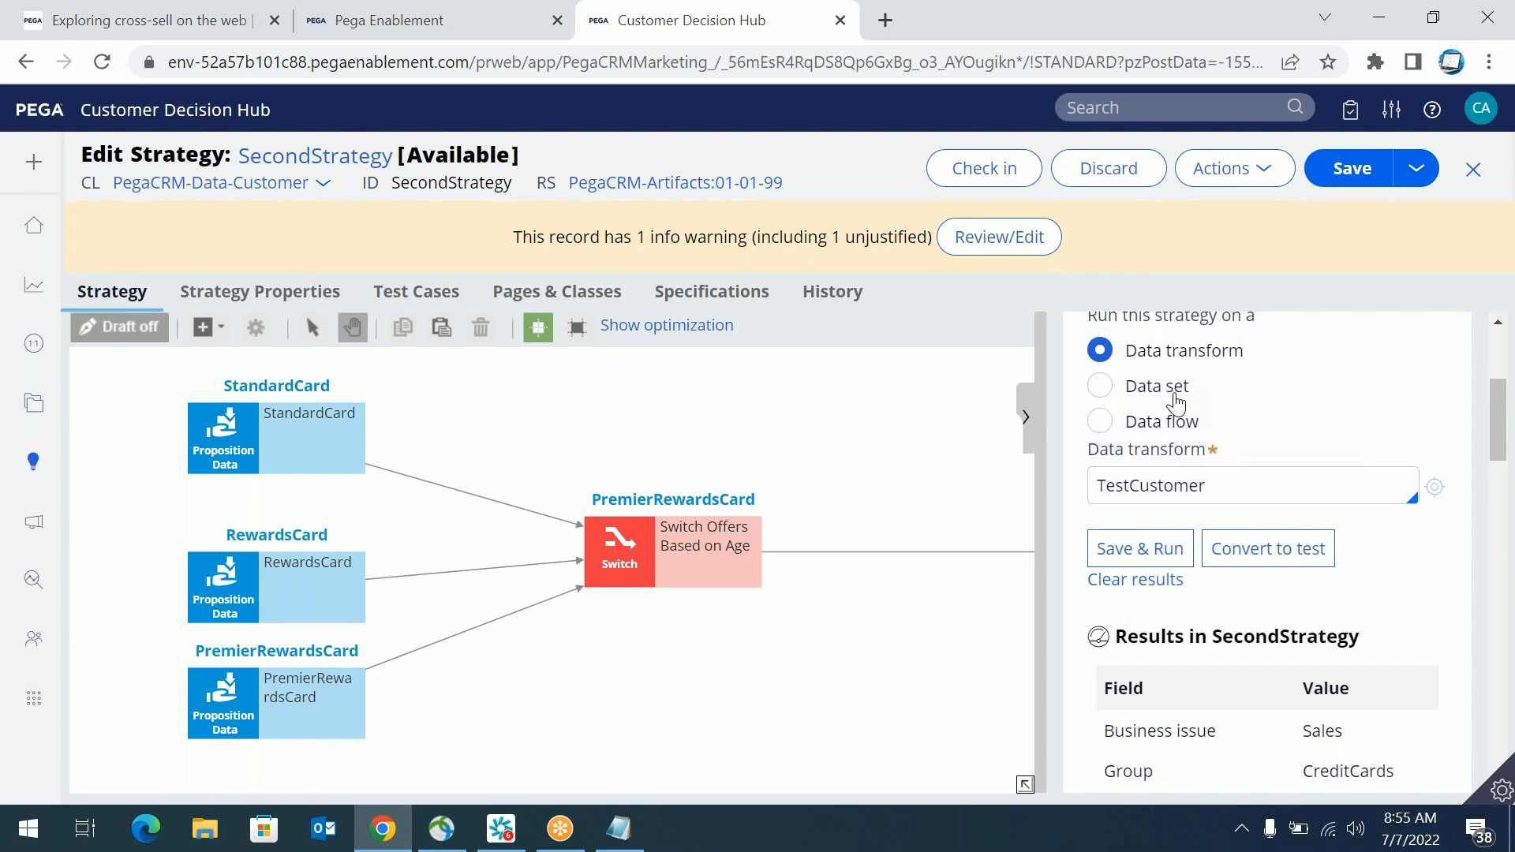
mouse_move(1494, 443)
left_mouse_down()
mouse_move(1494, 395)
mouse_move(1493, 427)
left_mouse_up()
left_click(1141, 506)
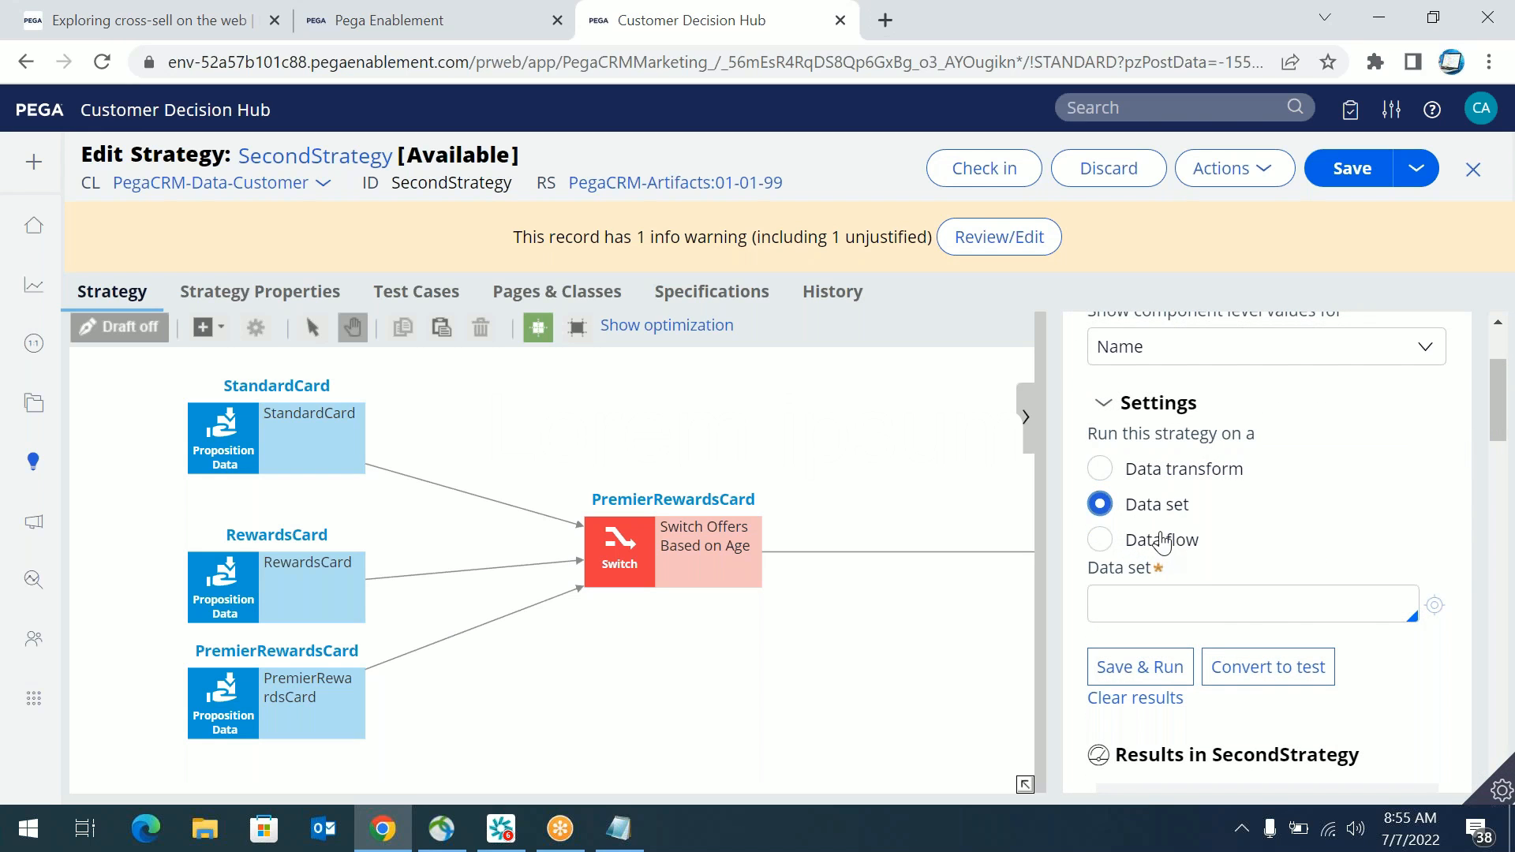
left_click(1172, 608)
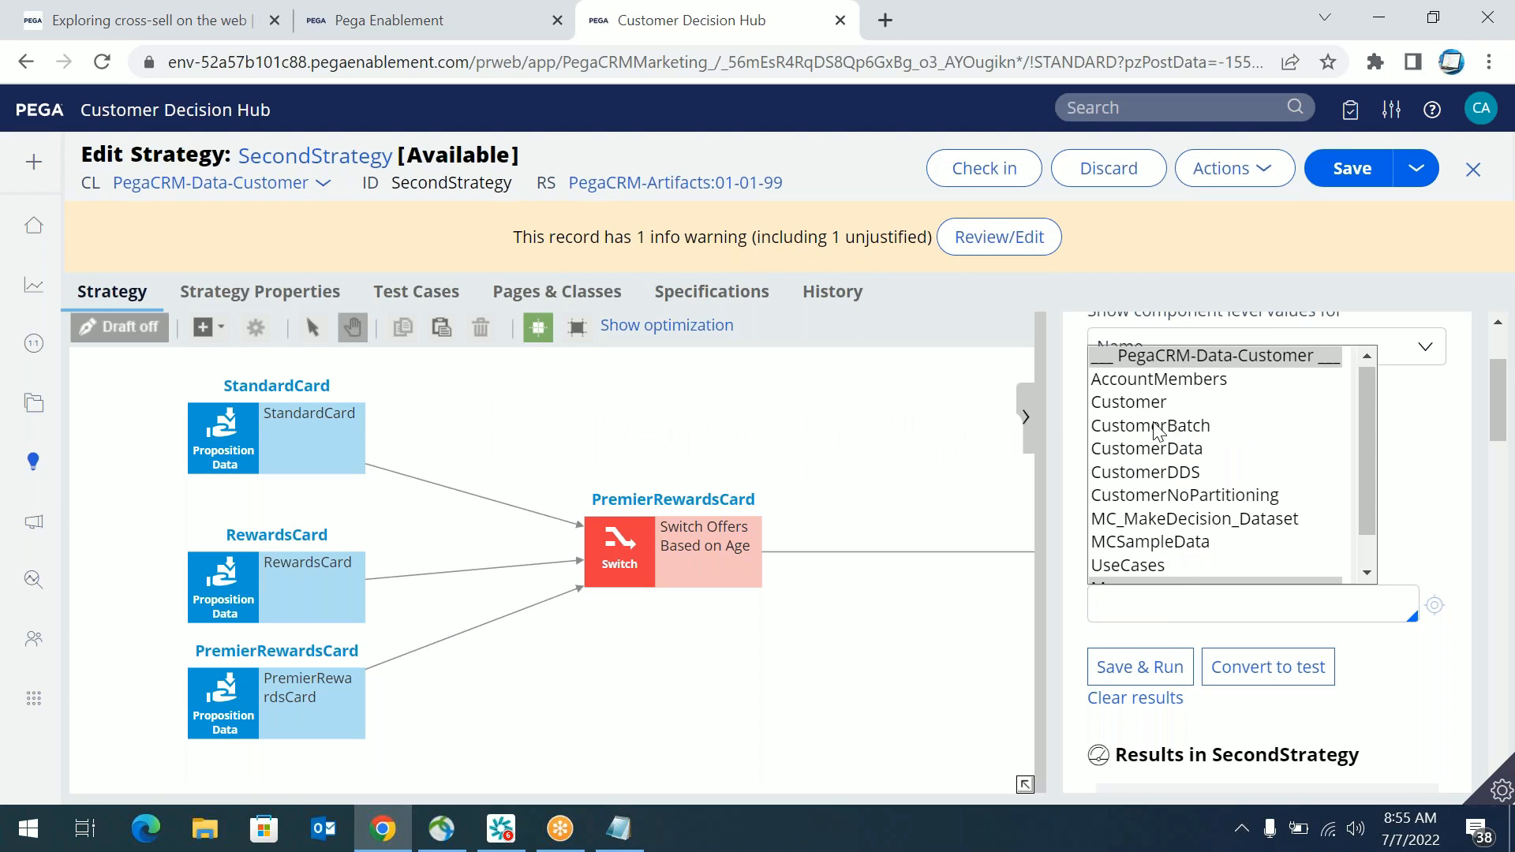
left_click(1158, 403)
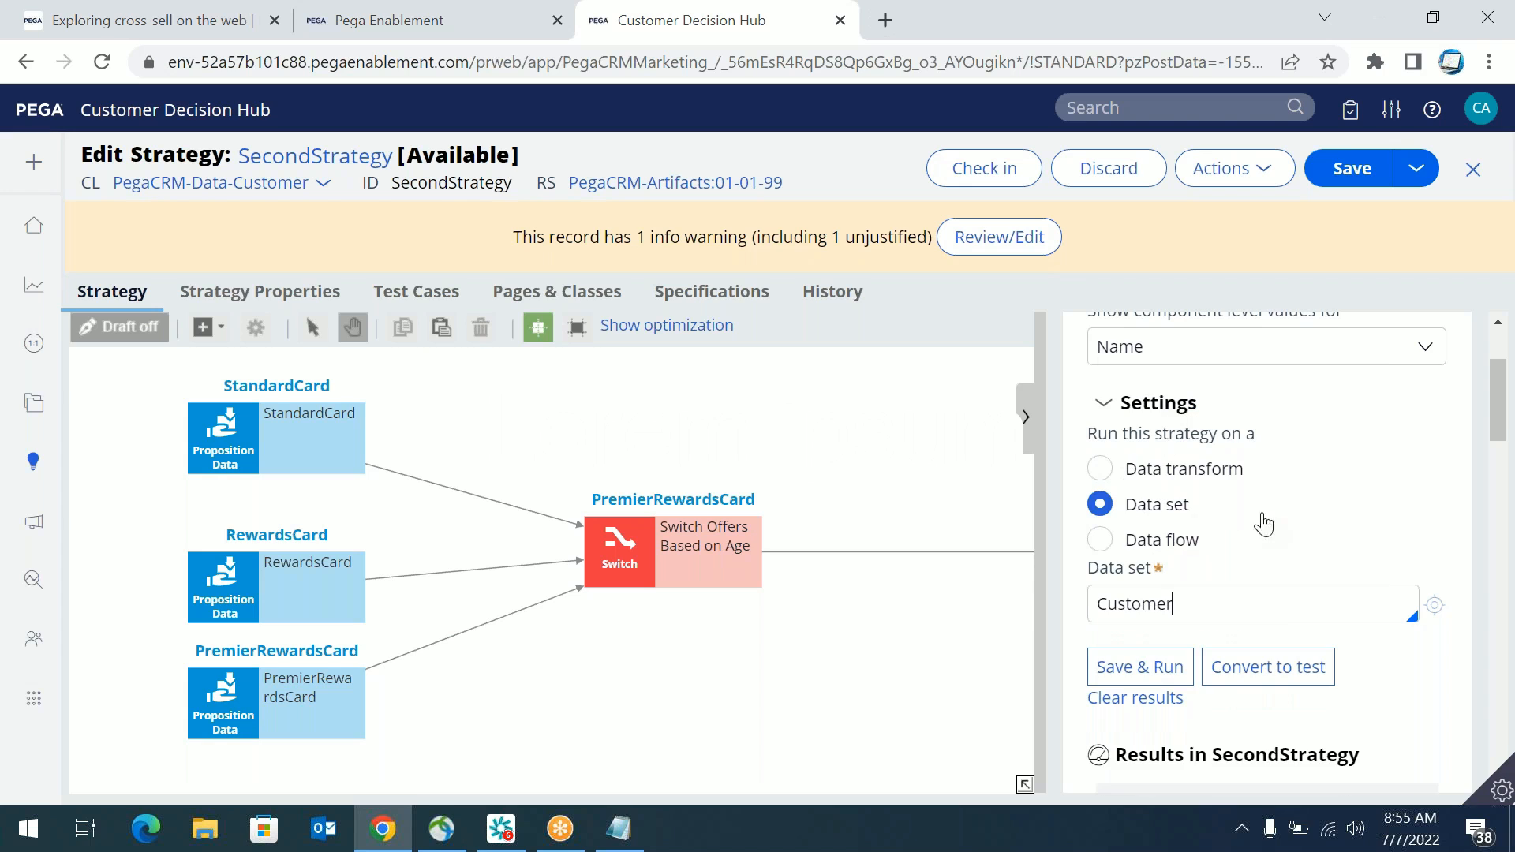
left_click(1384, 409)
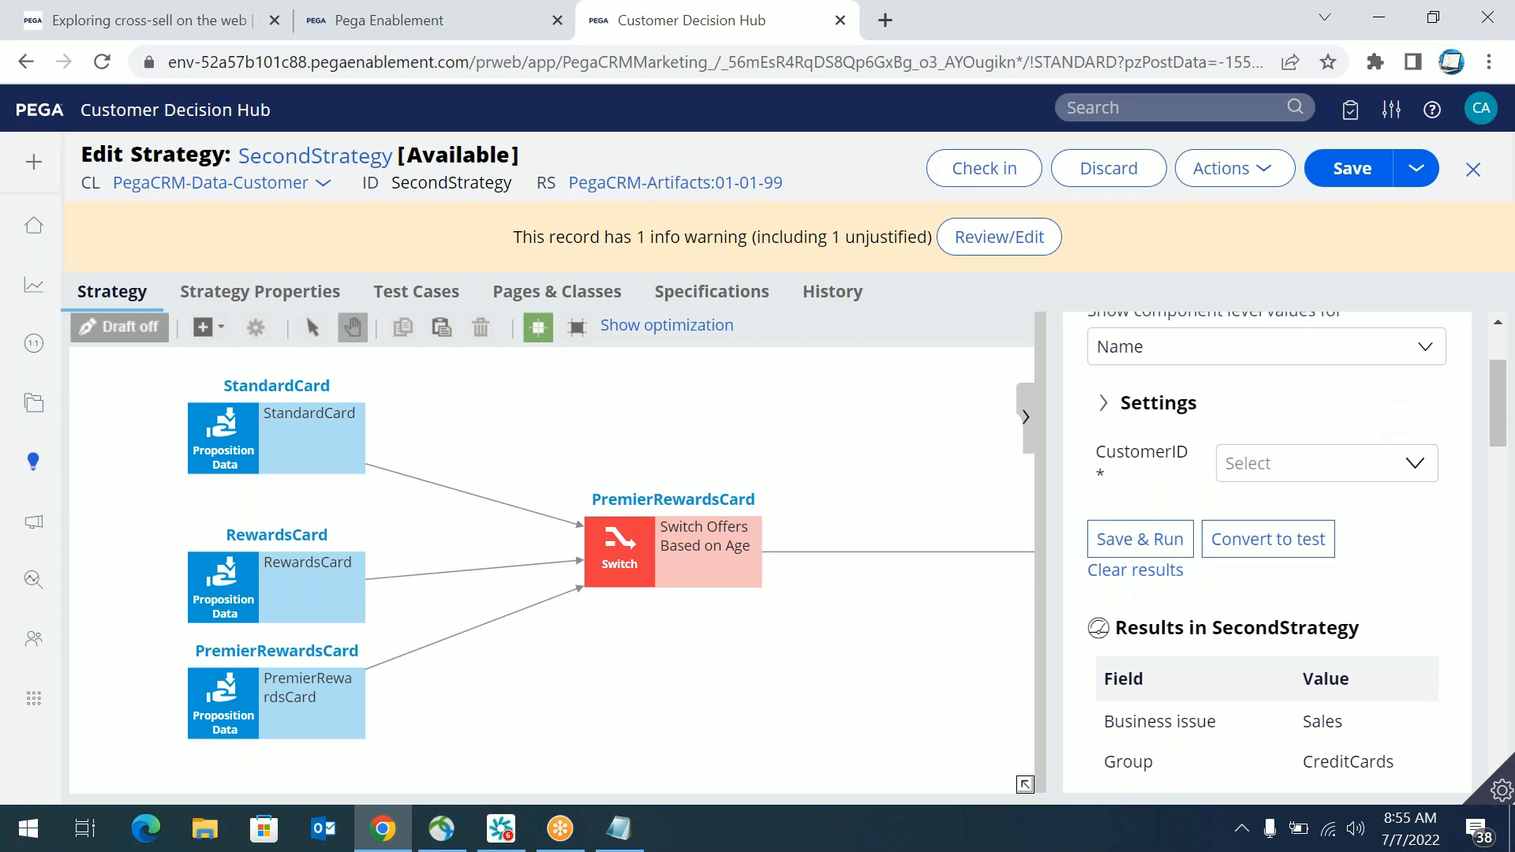
scroll(1484, 410, "up", 1)
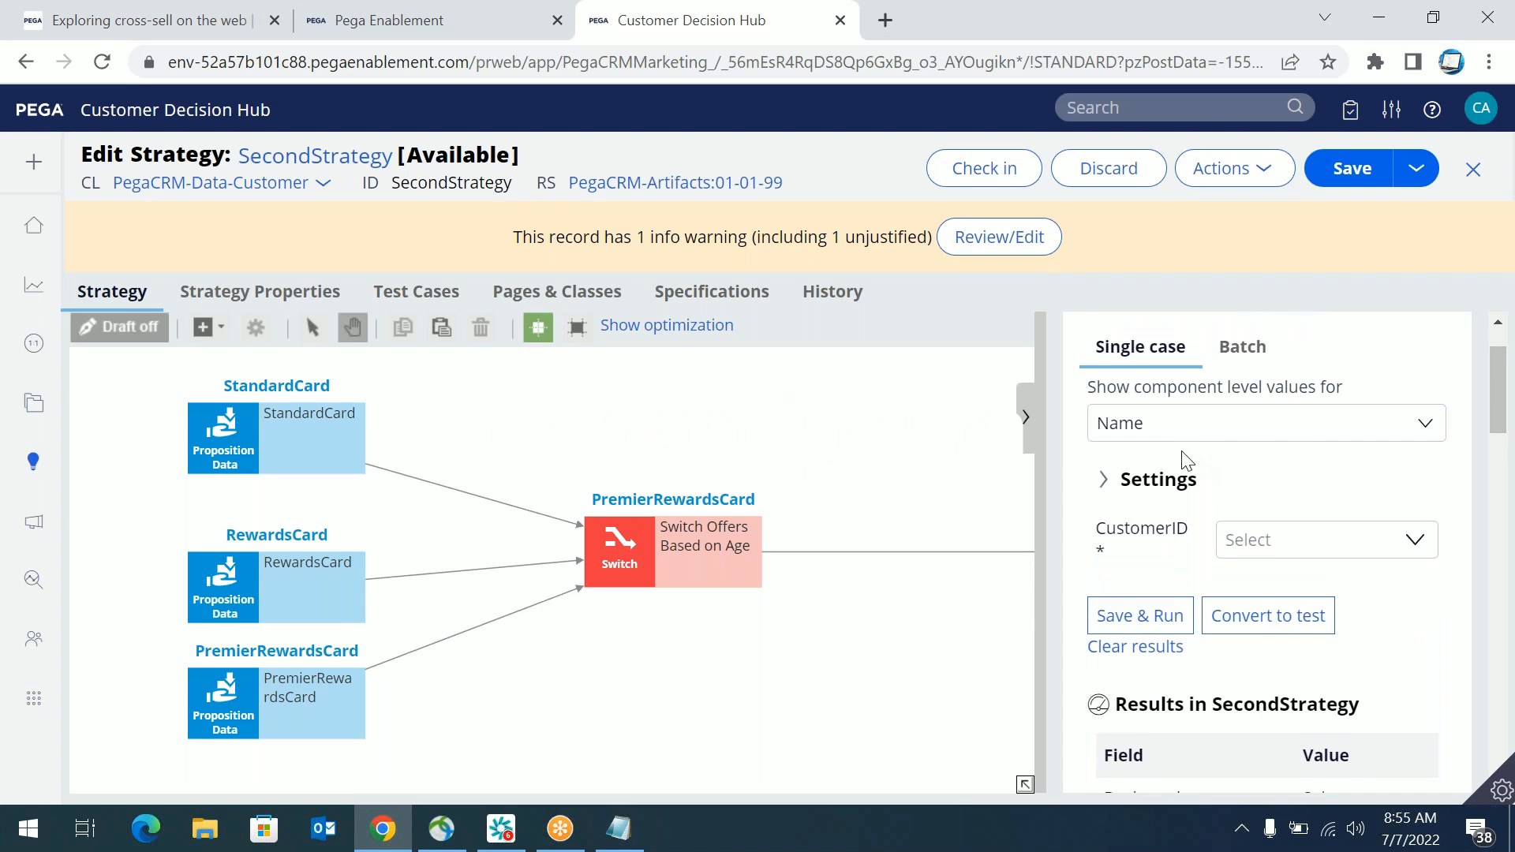
Step: Show the test run settings, switch the single case run back to the TestCustomer data transform and open that rule
left_click(1159, 481)
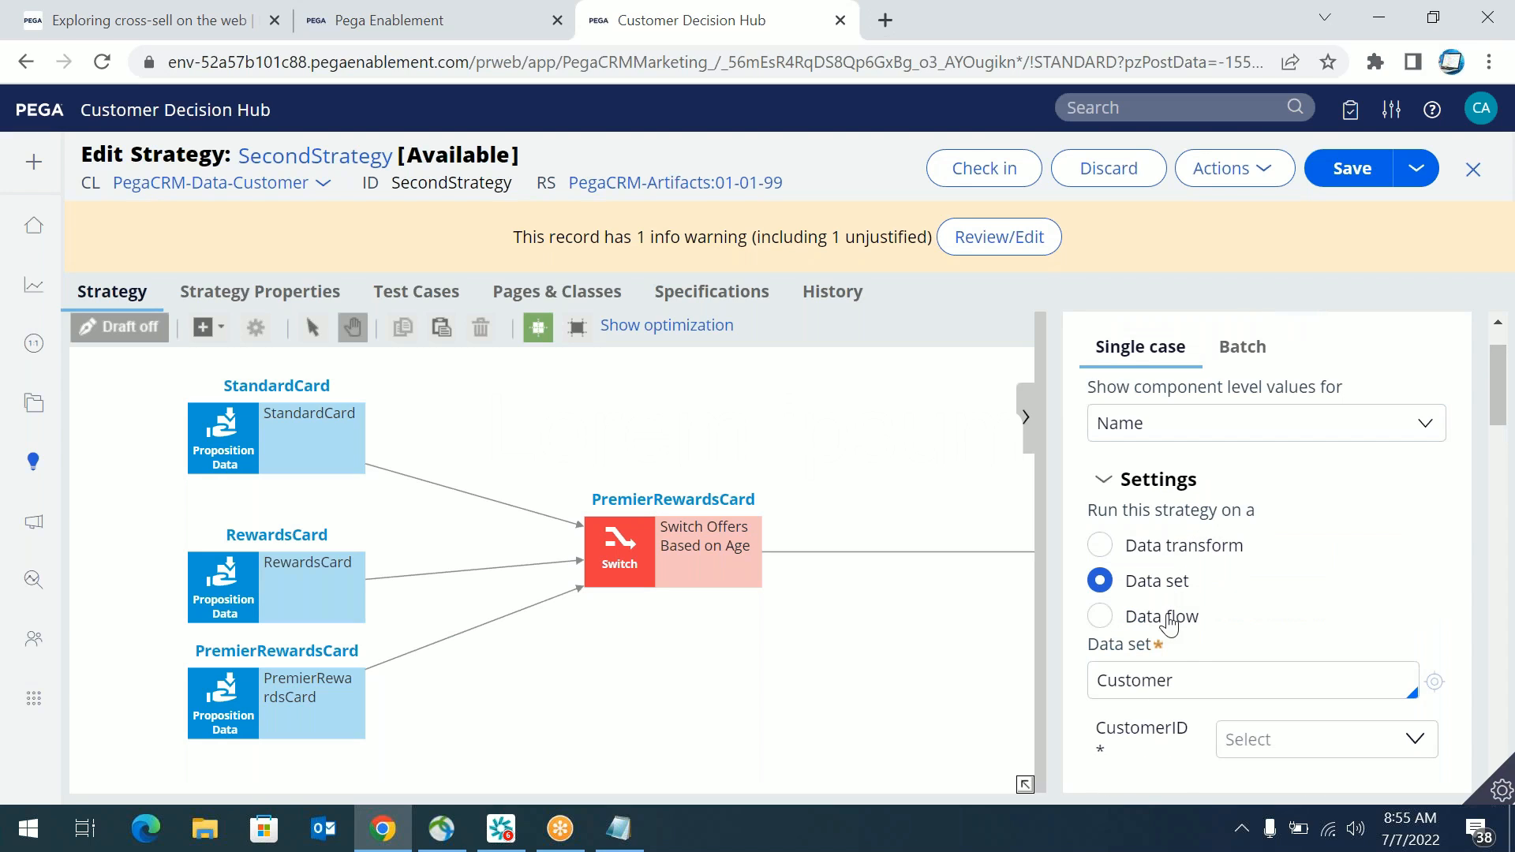
double_click(1150, 683)
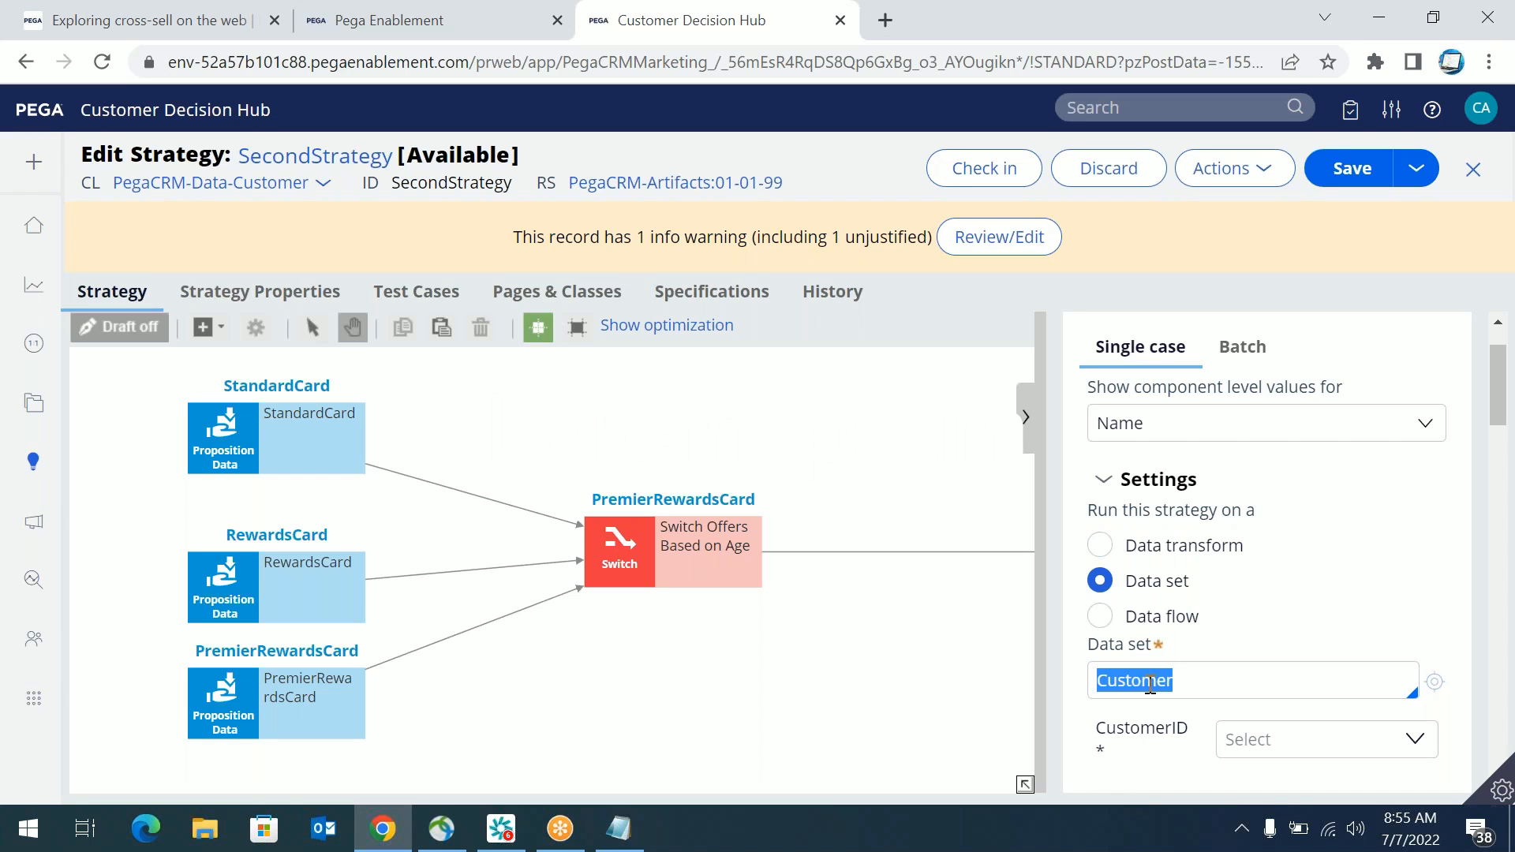
left_click(1165, 689)
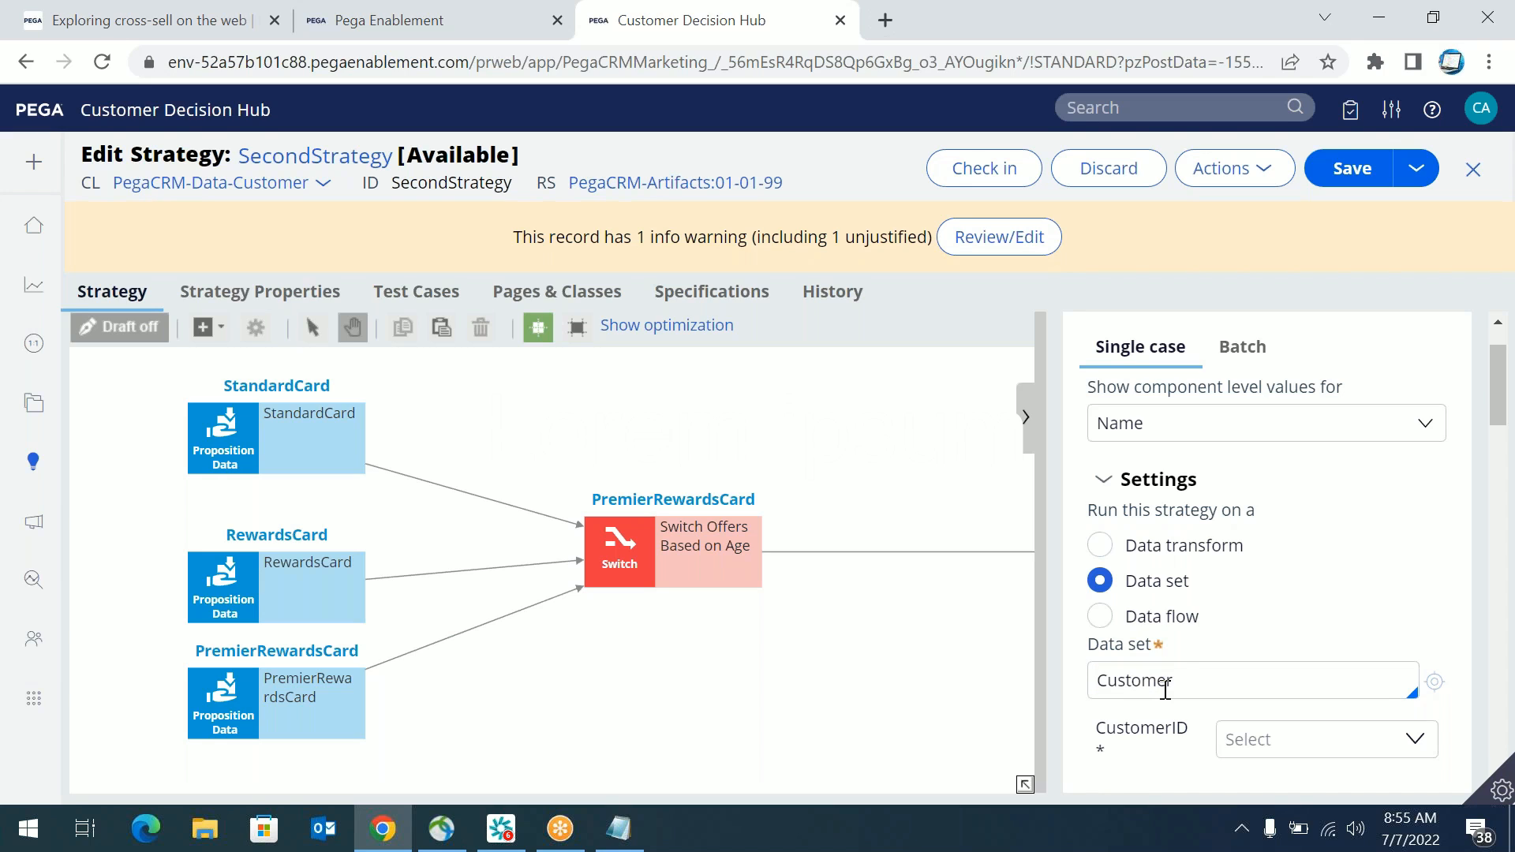
left_click_drag(1181, 679, 1118, 680)
left_click_drag(1498, 393, 1498, 414)
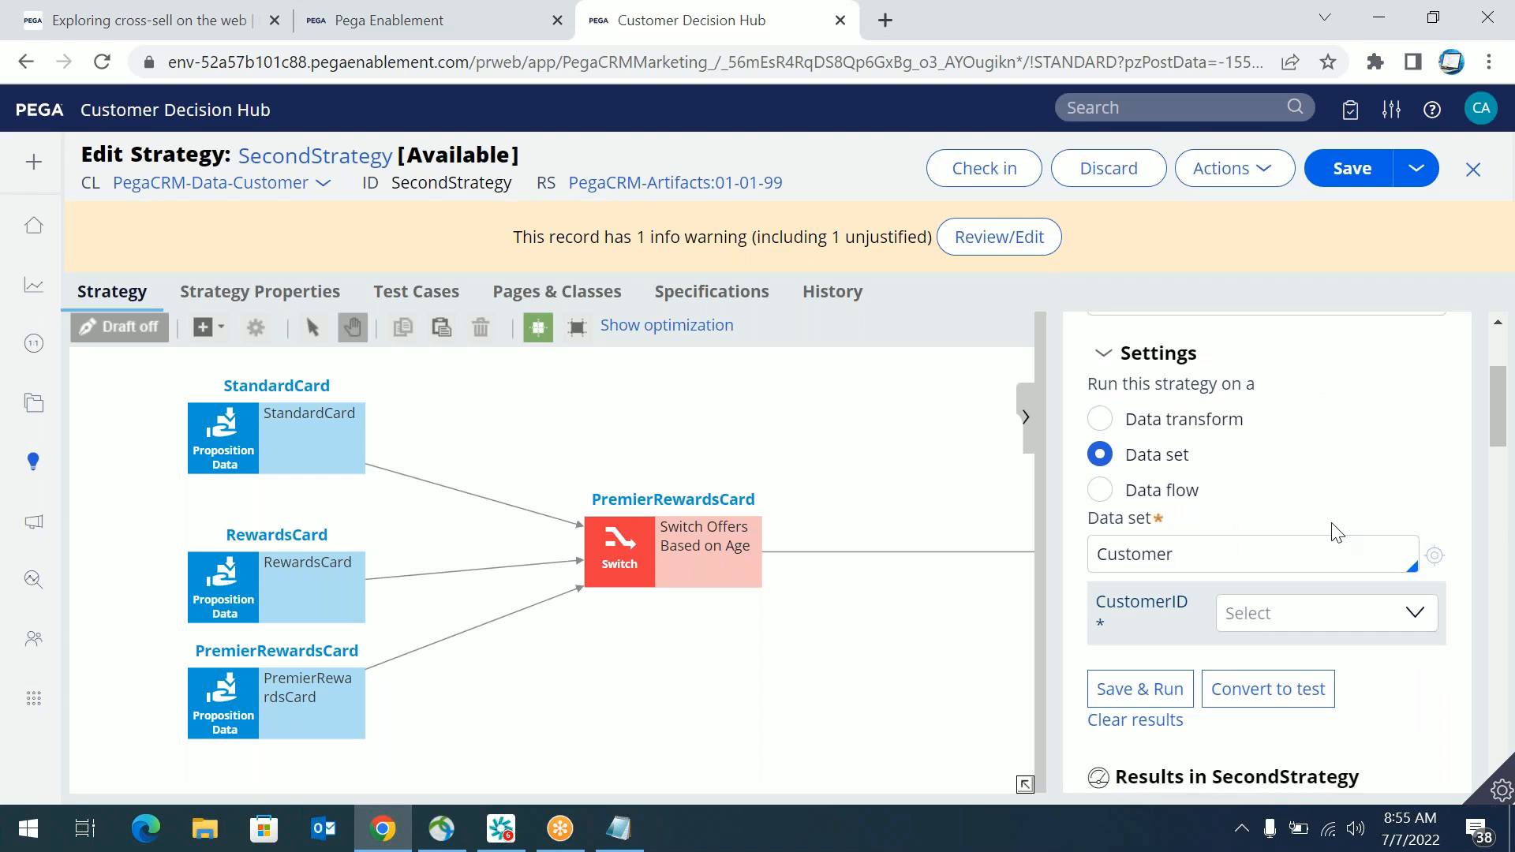
left_click_drag(1500, 430, 1500, 416)
left_click(1163, 503)
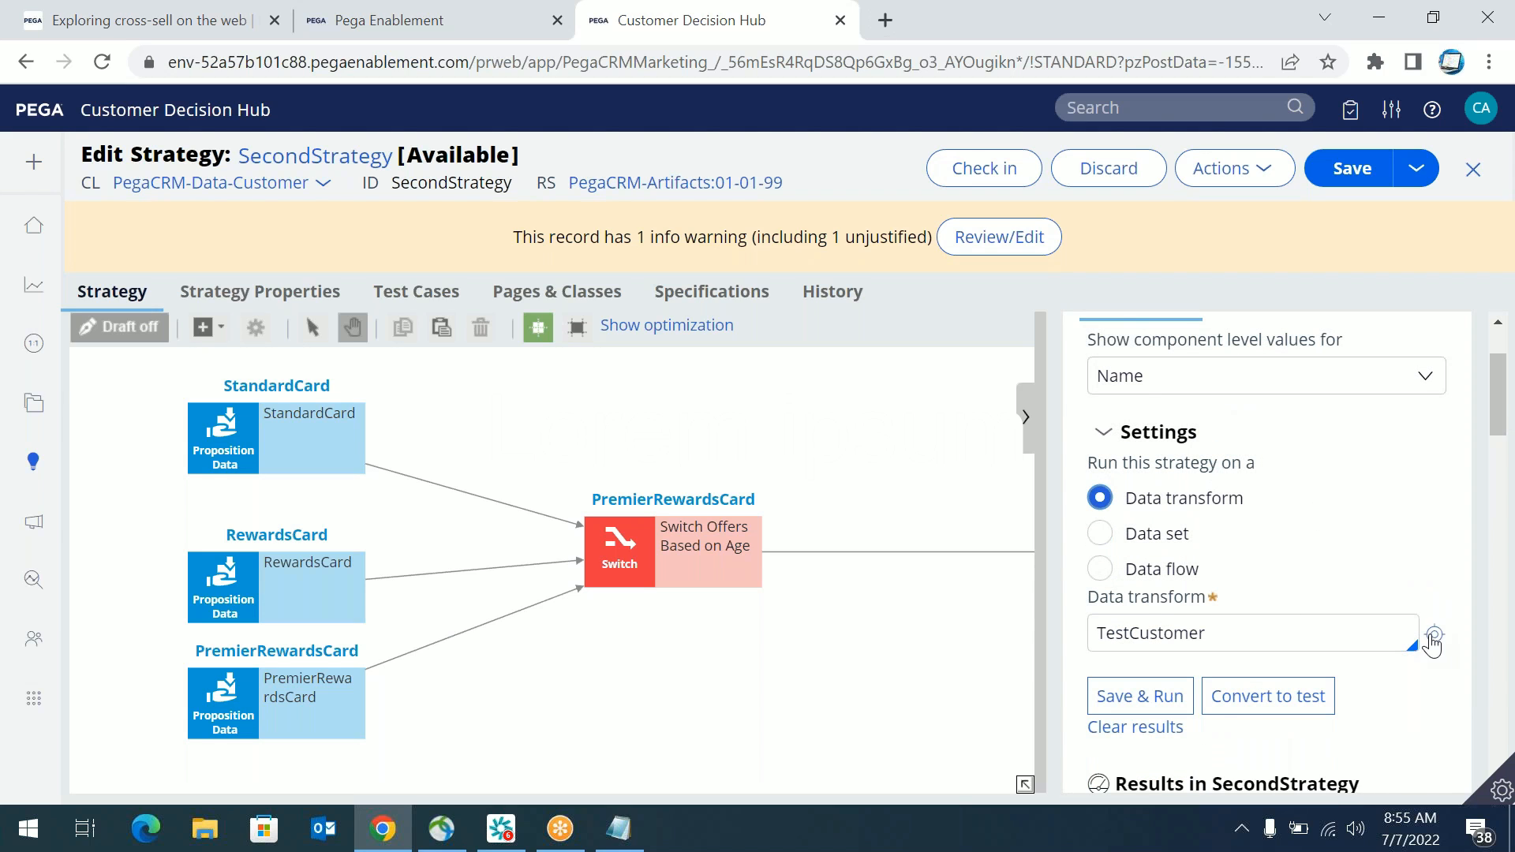
left_click(1433, 636)
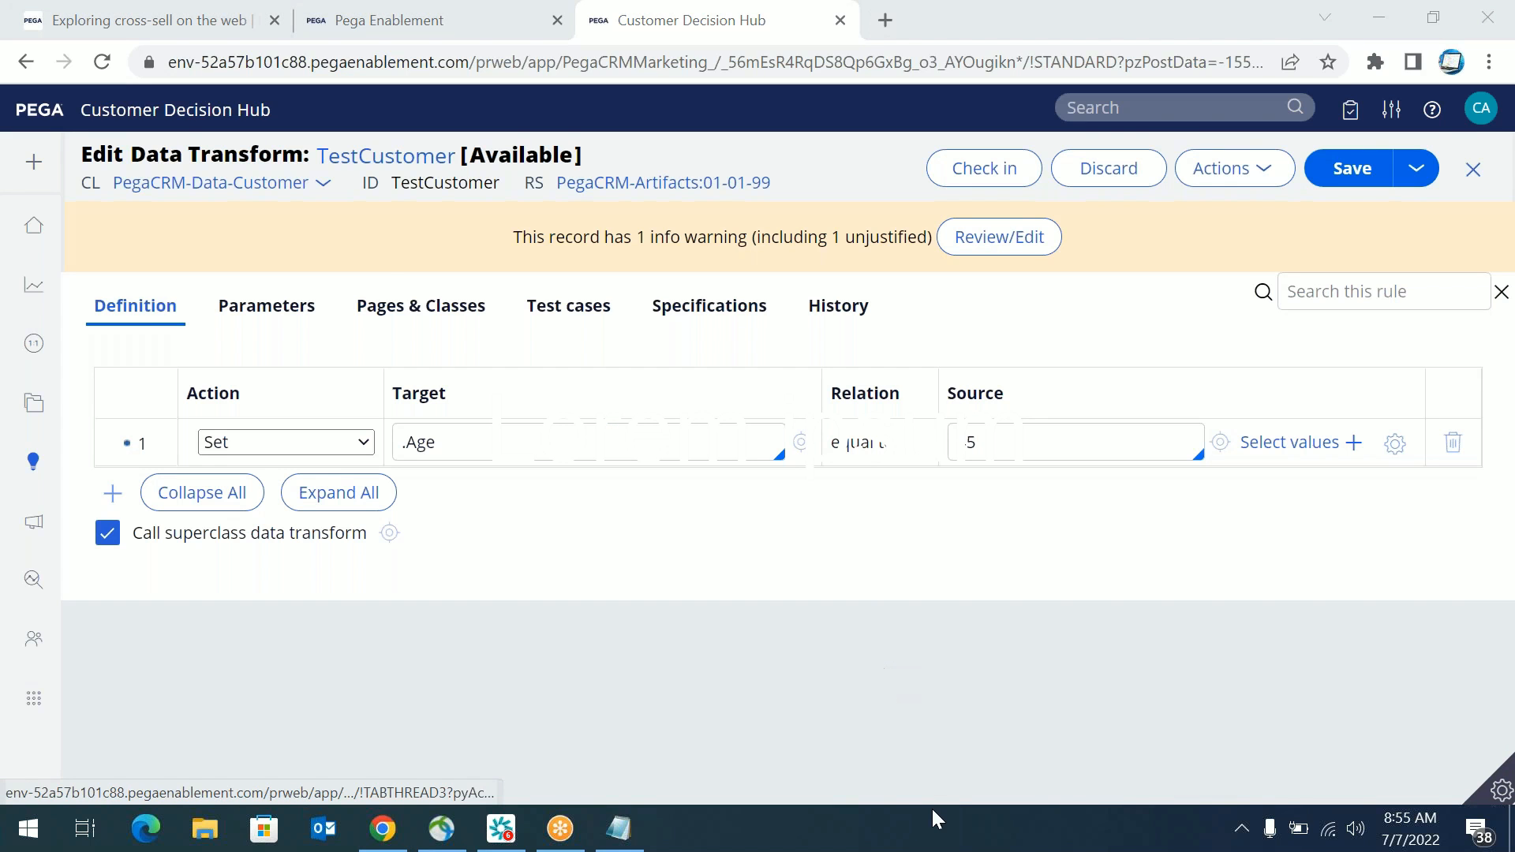
Step: Add an input parameter named Age to the TestCustomer data transform
left_click(267, 306)
left_click(109, 597)
left_click(111, 592)
left_click(319, 543)
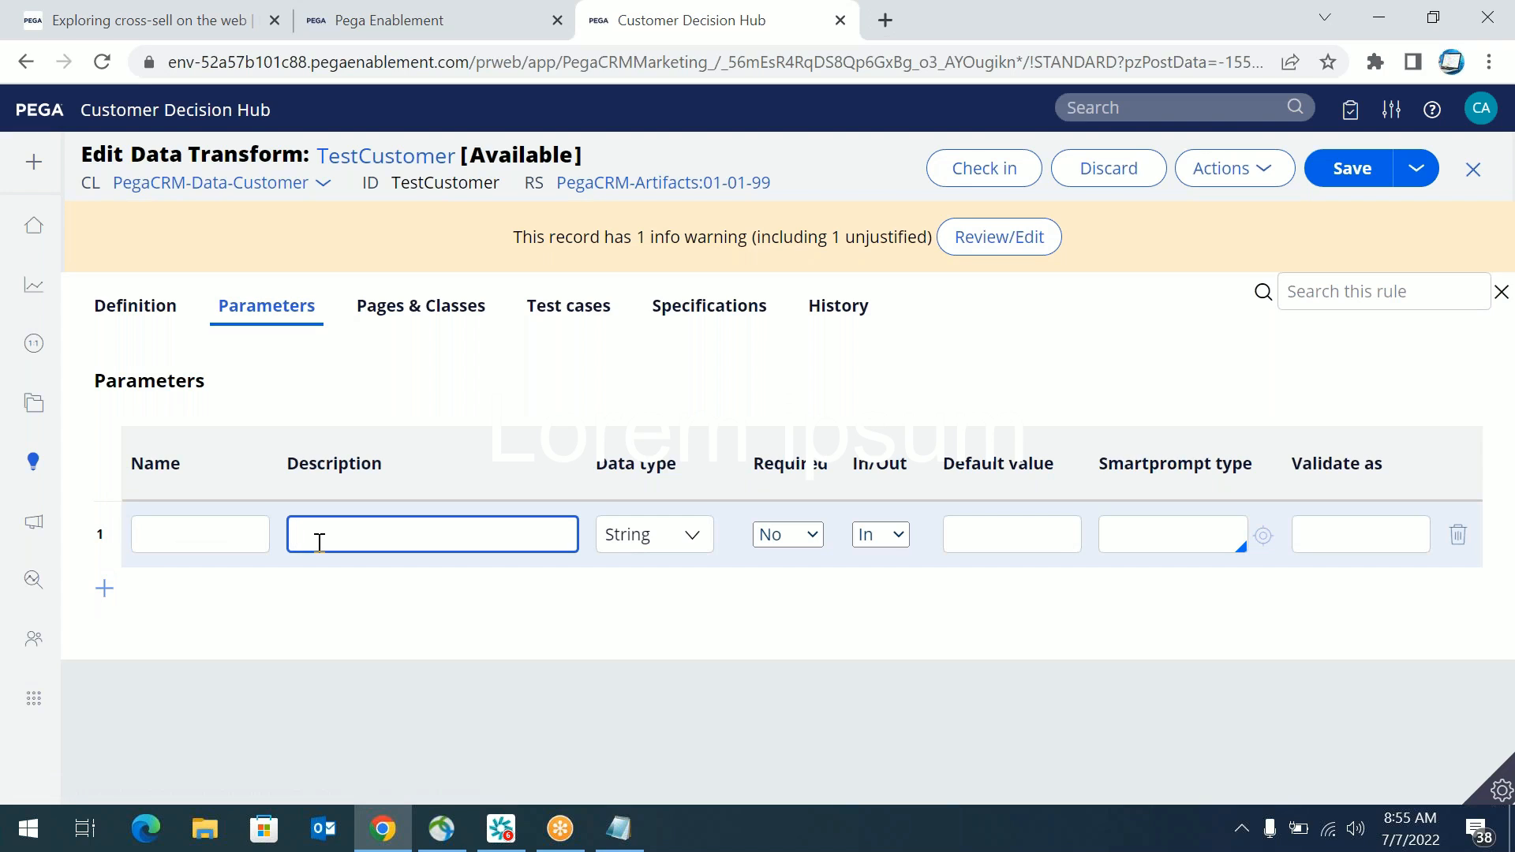
left_click(158, 302)
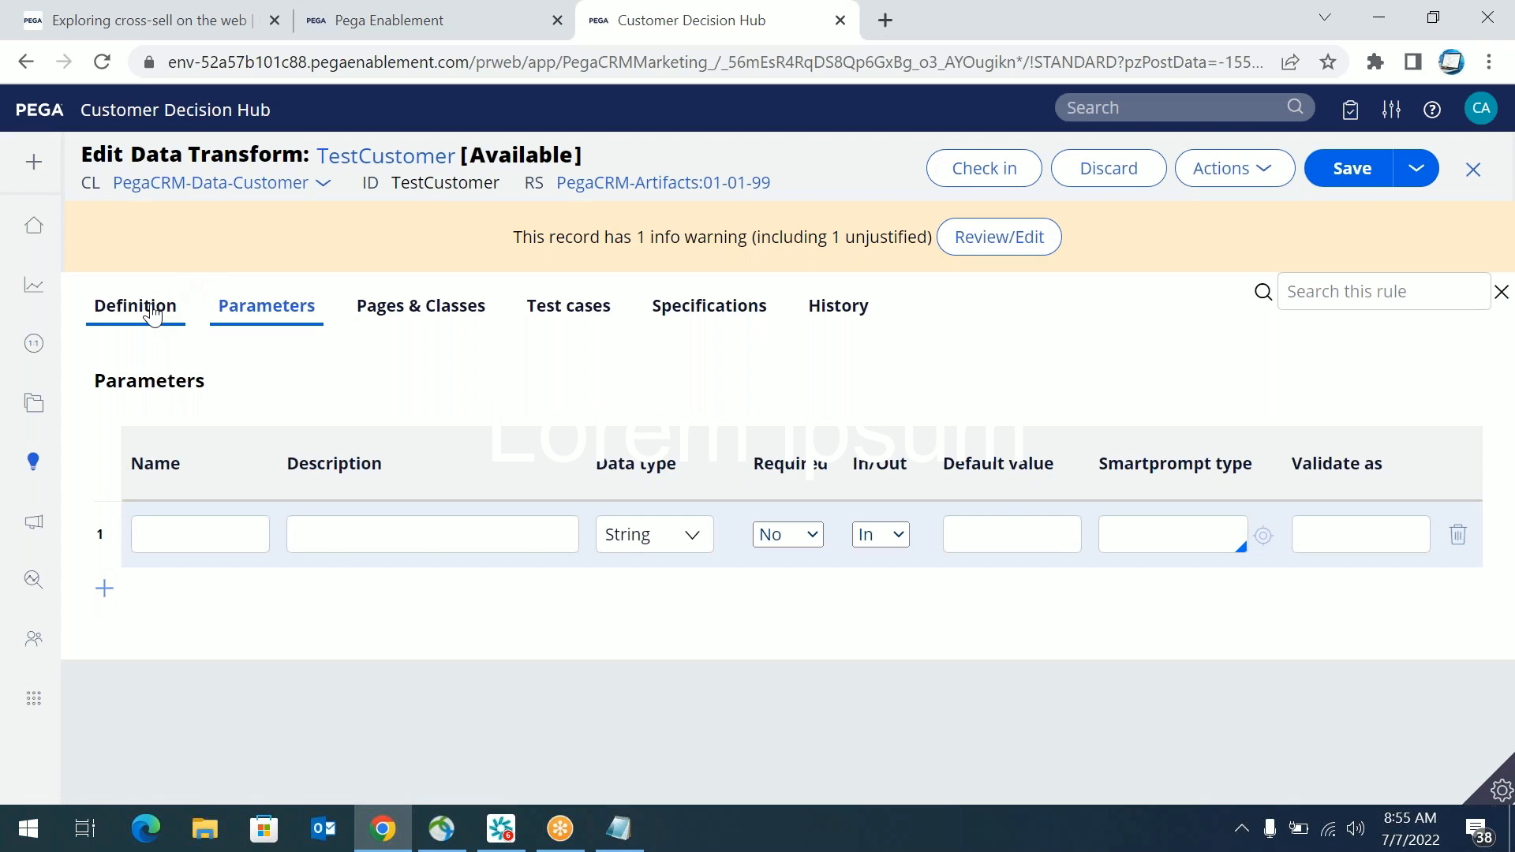
left_click(277, 320)
left_click(230, 544)
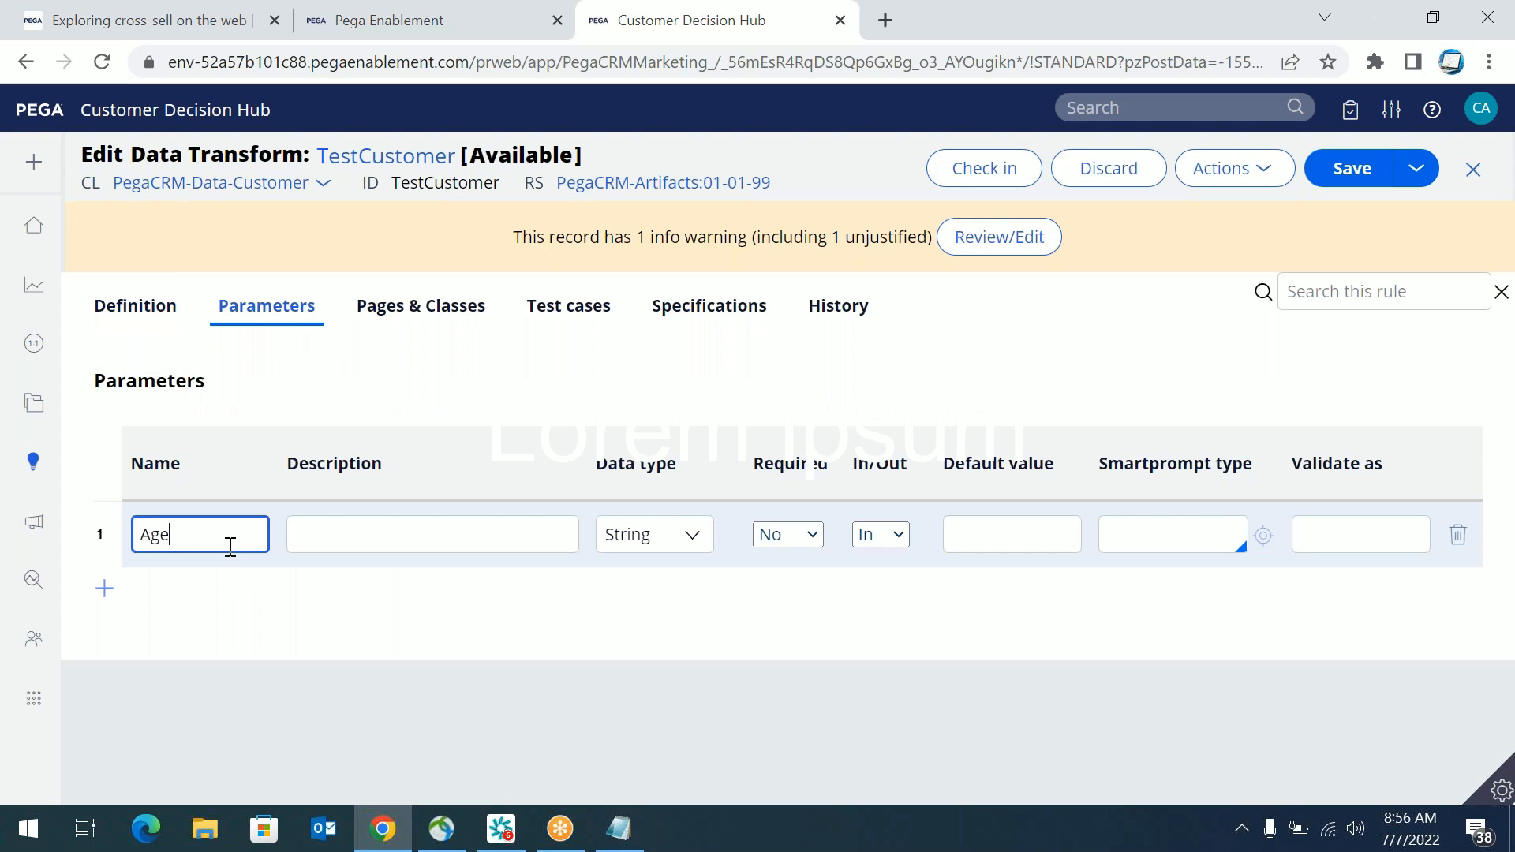
left_click(470, 639)
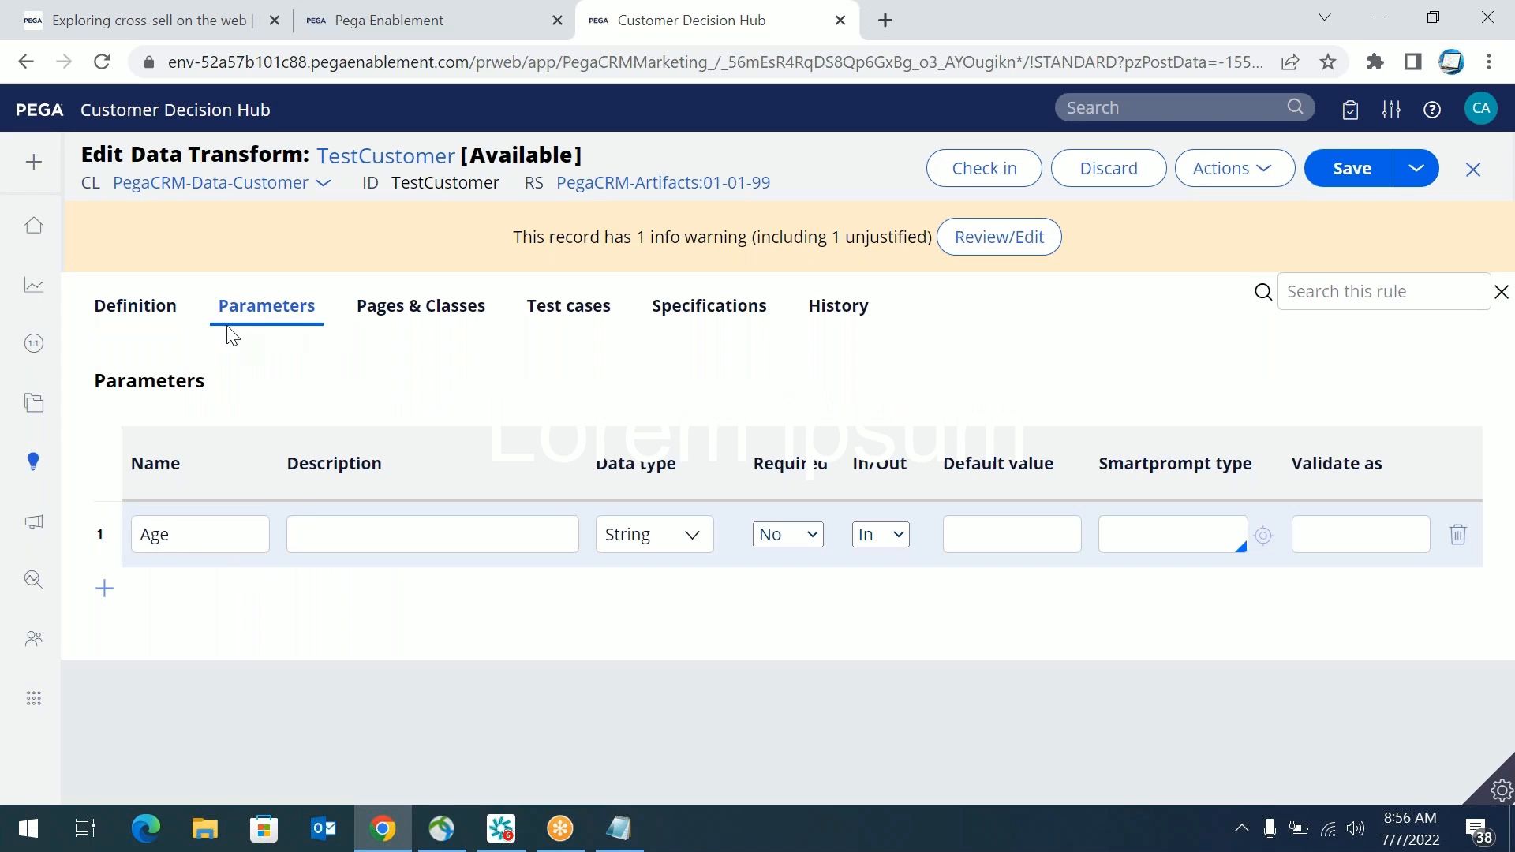
Step: Set the source of the .Age target to Param.Age, save the TestCustomer data transform and close it
left_click(160, 314)
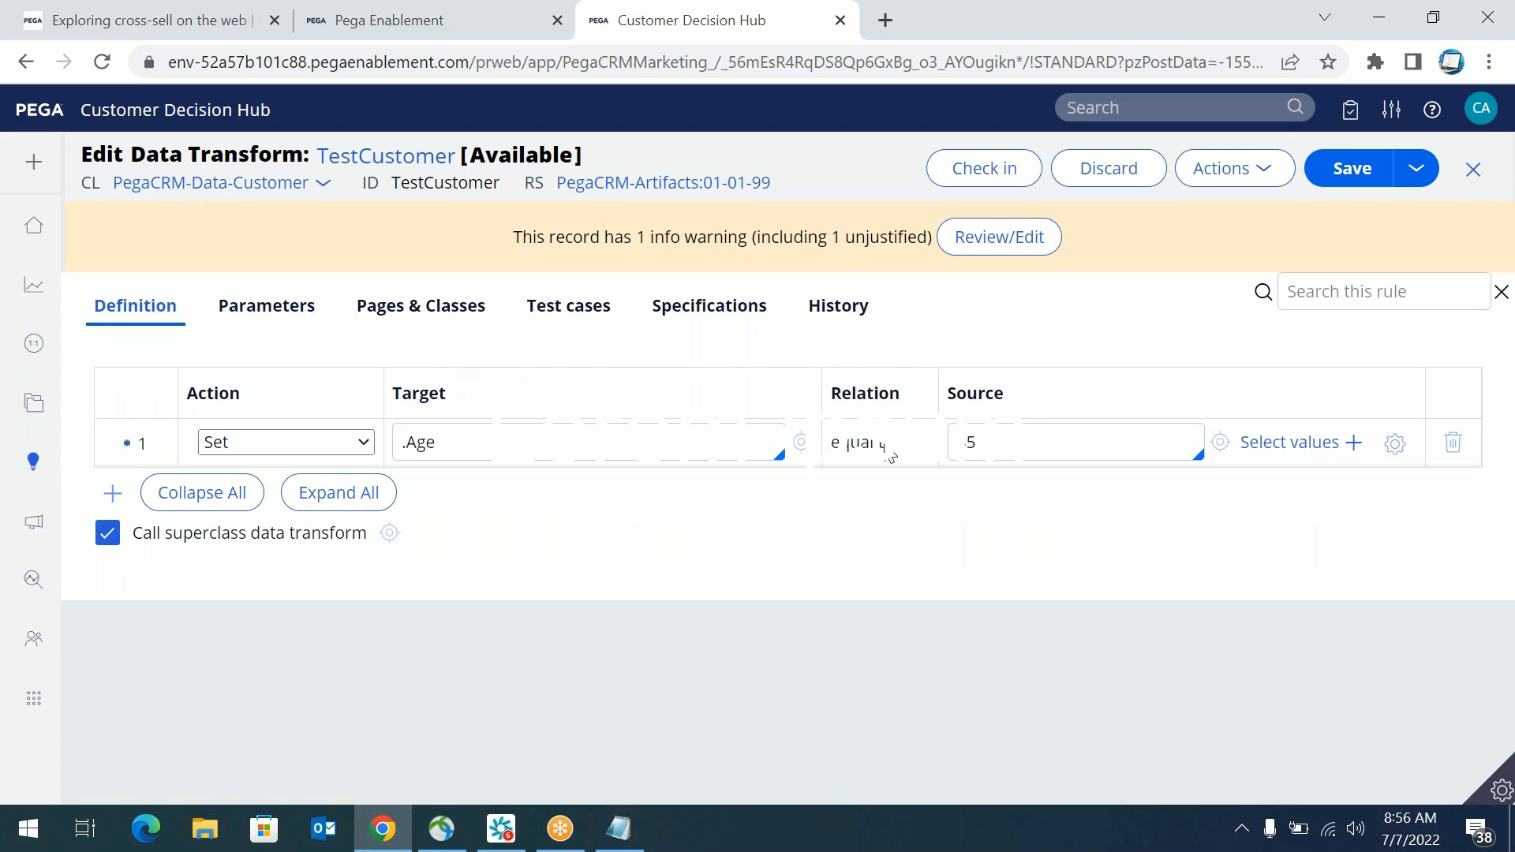
double_click(978, 445)
type("\"a")
left_click(1381, 161)
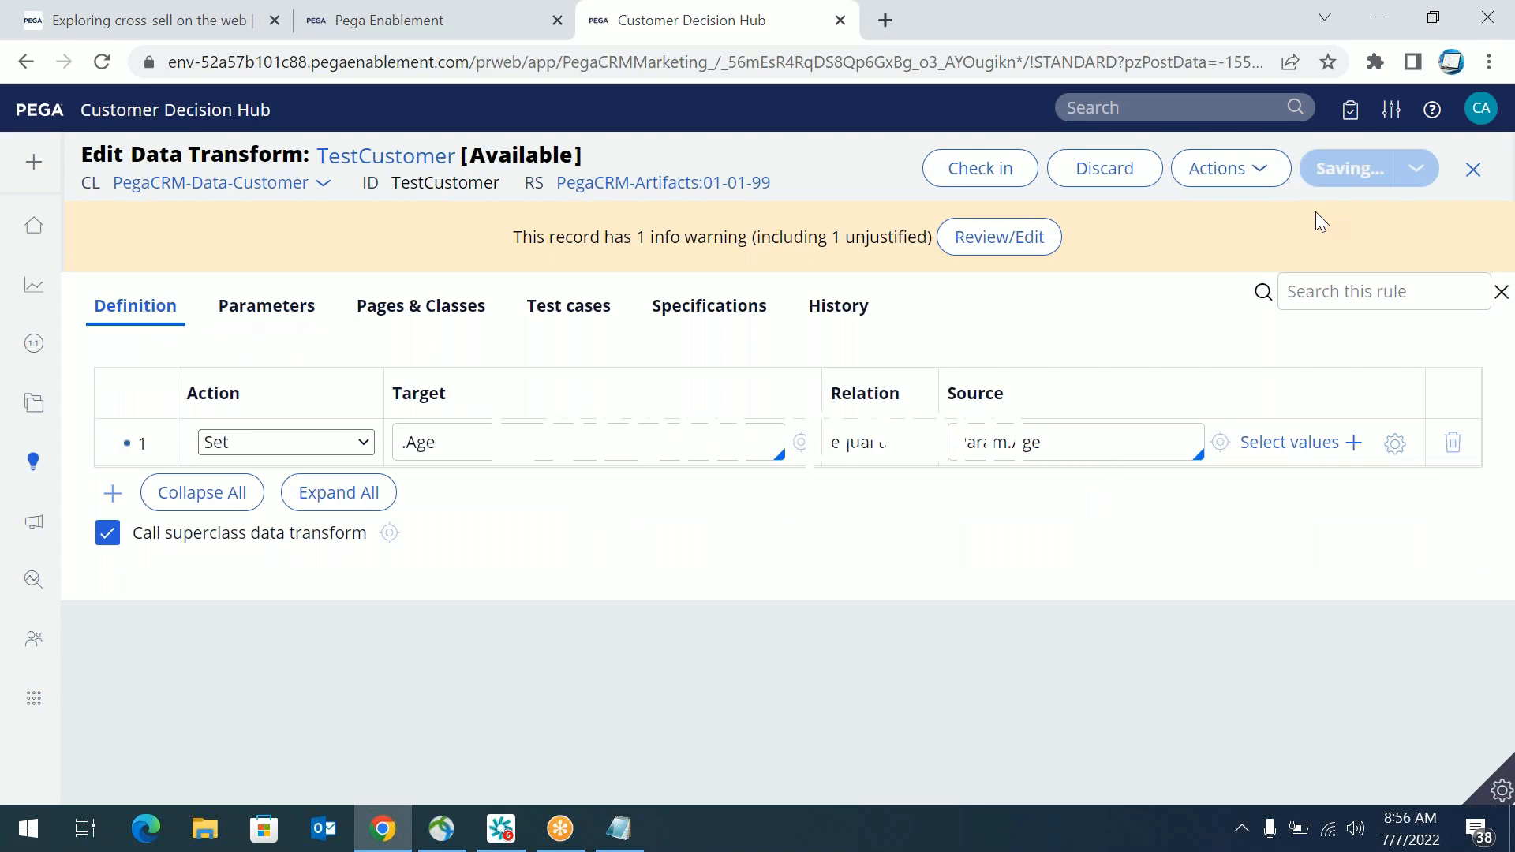
left_click(1346, 164)
left_click(1473, 169)
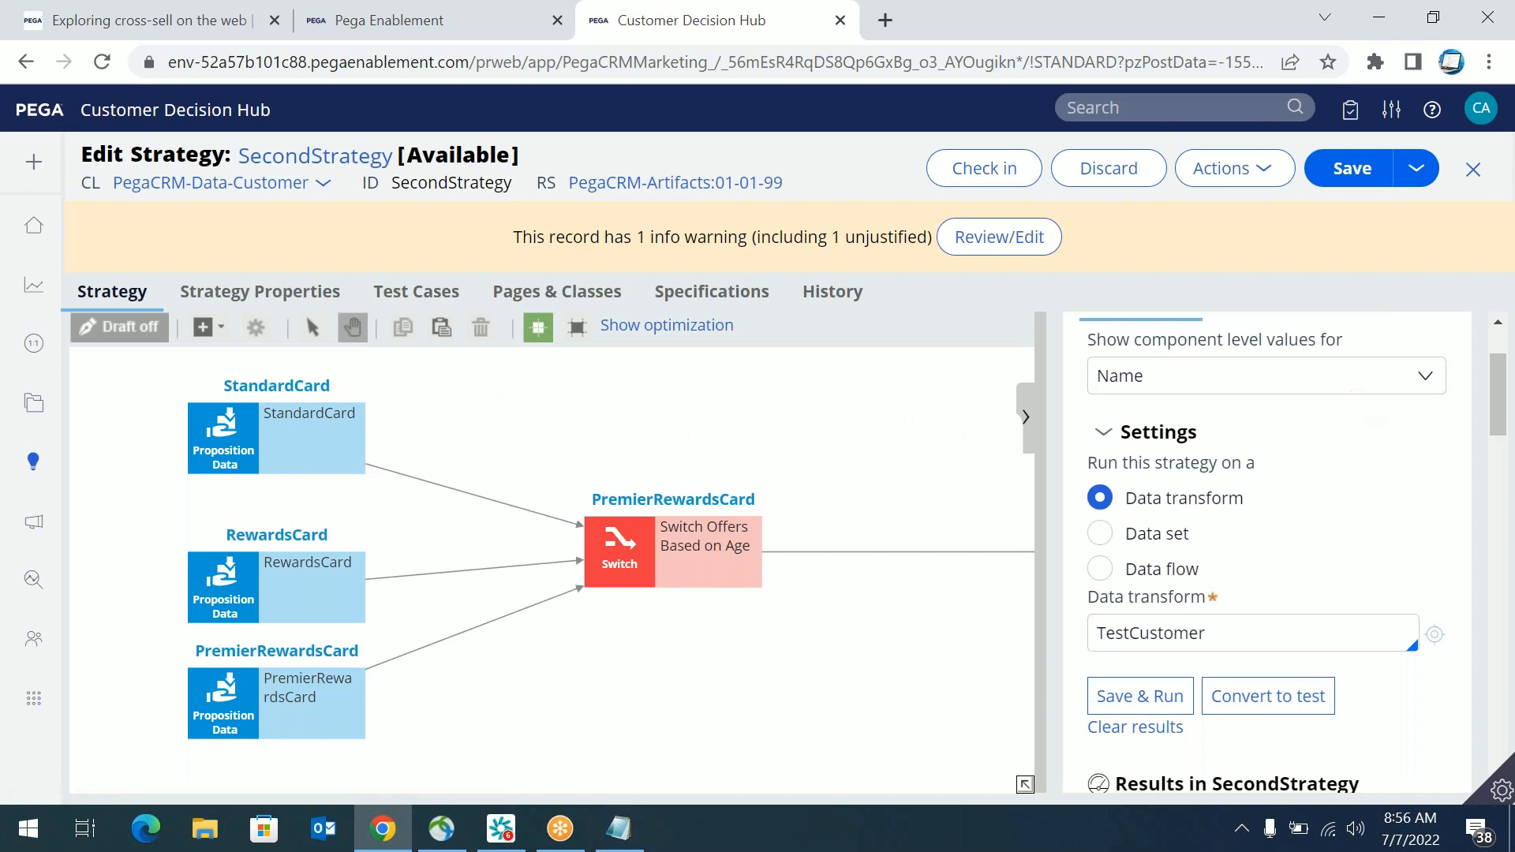
Step: Clear the run's data transform, try the Data flow option, and return to Data transform with TestCustomer reselected
double_click(1126, 631)
key("BackSpace")
left_click(1357, 590)
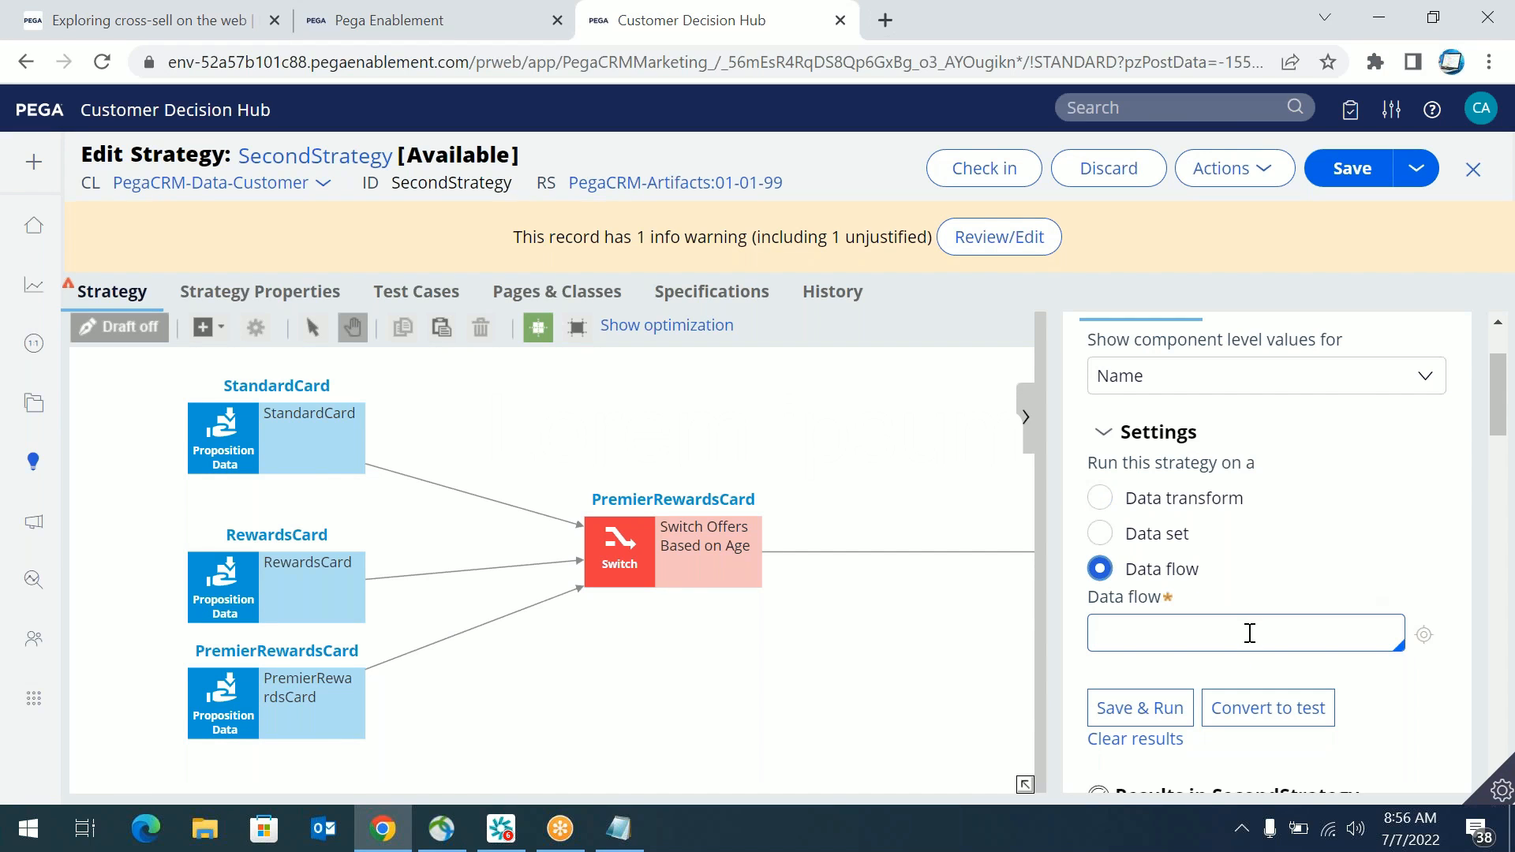
left_click(1109, 501)
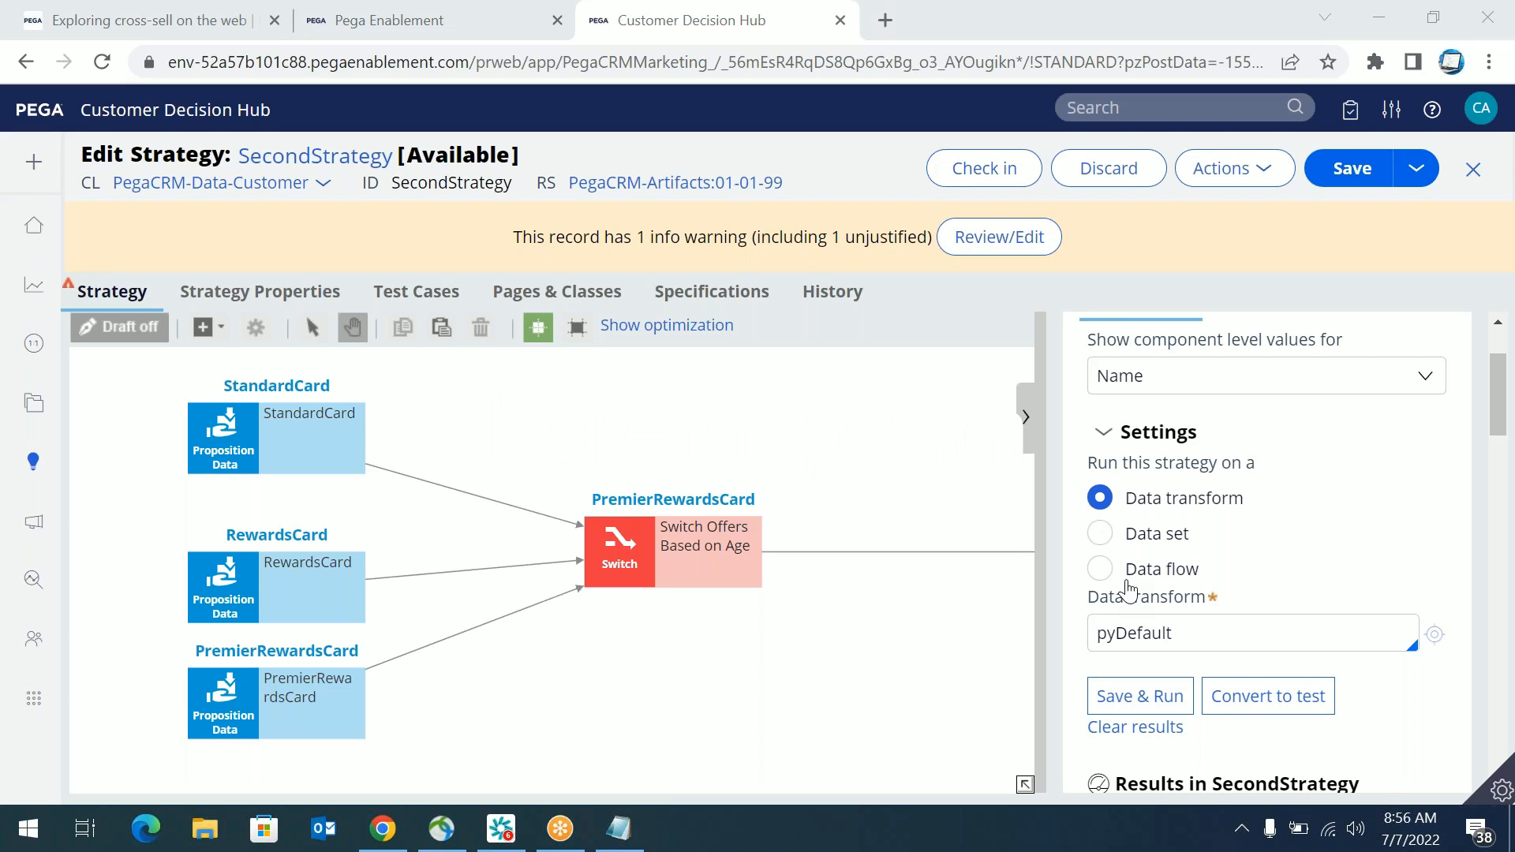
double_click(1134, 633)
key("BackSpace")
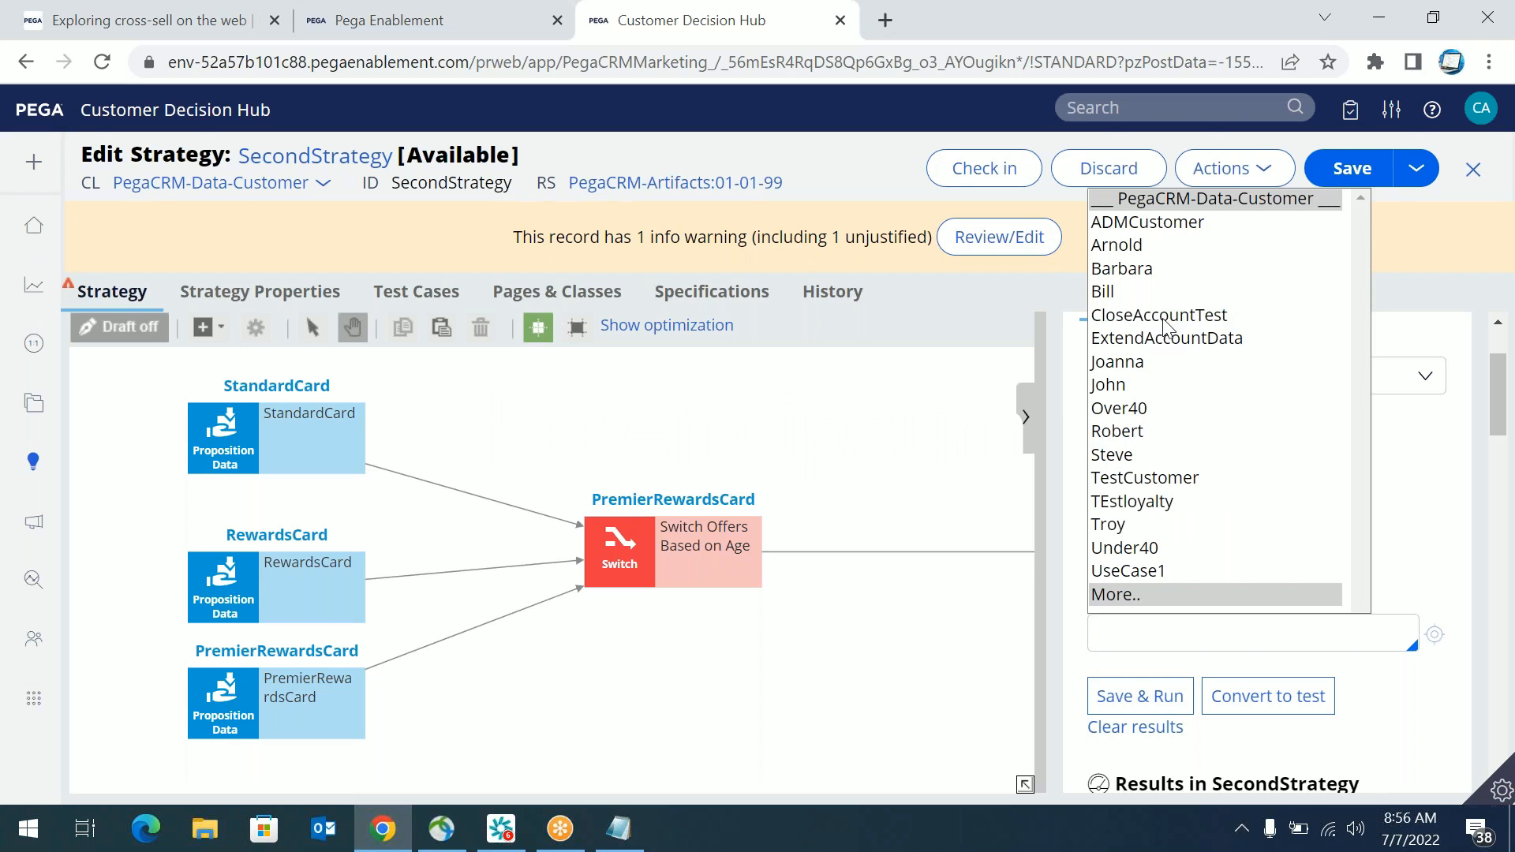
left_click(1142, 478)
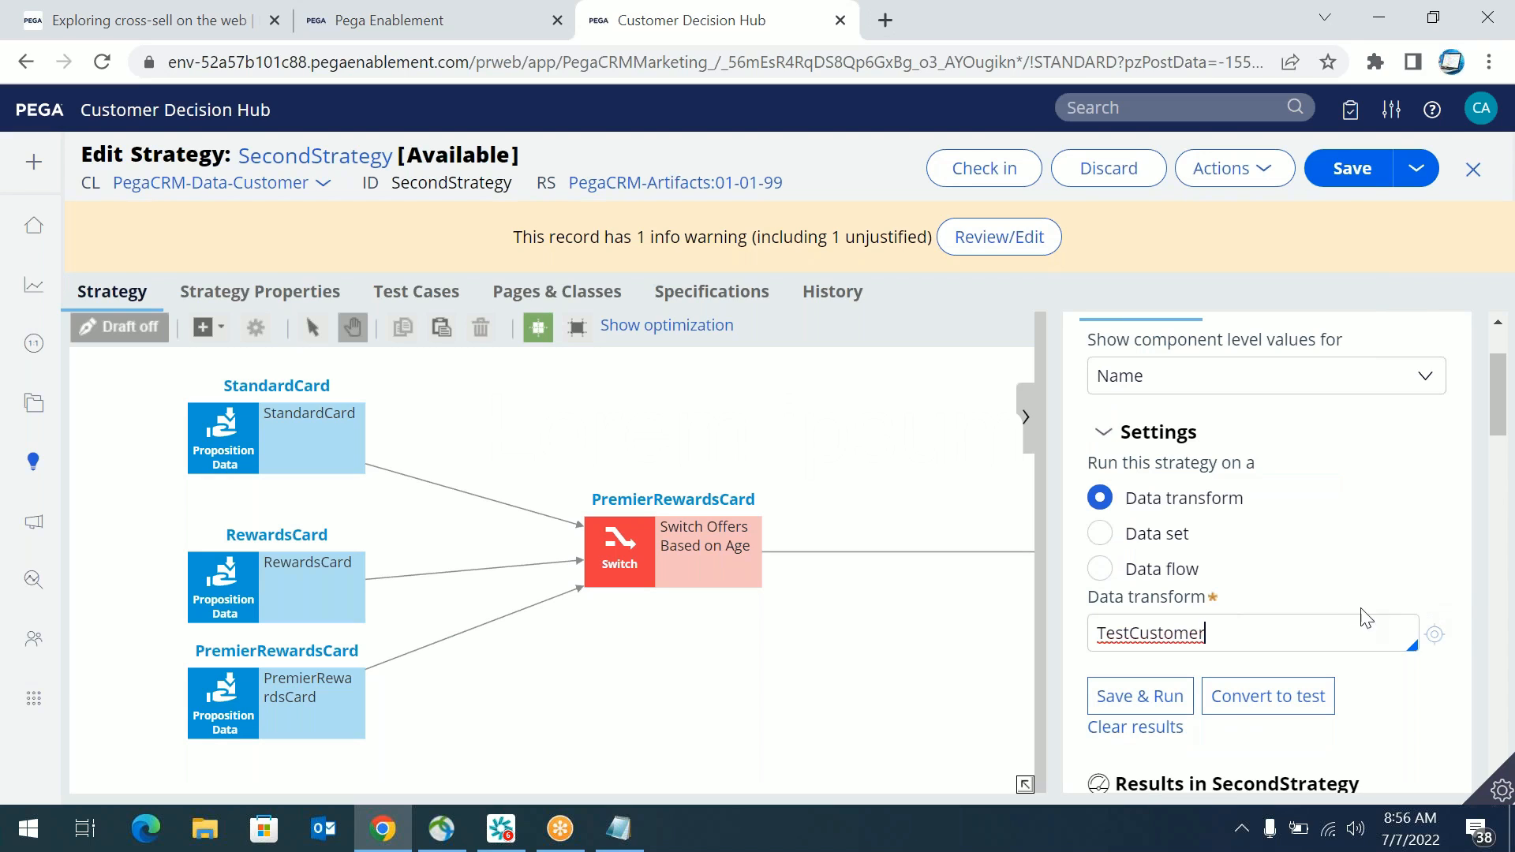
Step: Check the definition and parameters of the TestCustomer data transform, save it again and close it
left_click(1432, 636)
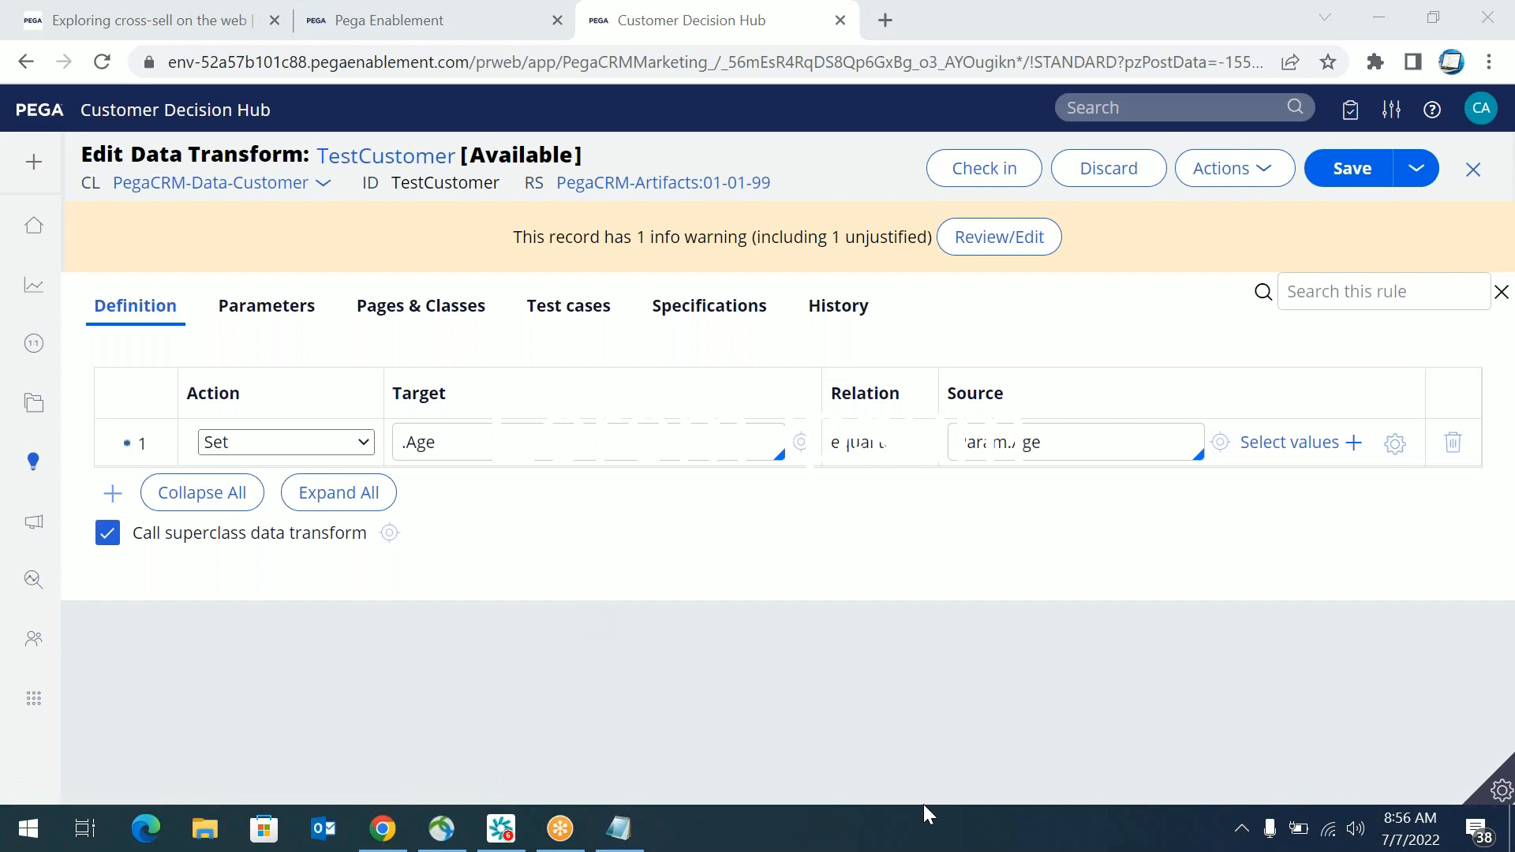
left_click(290, 306)
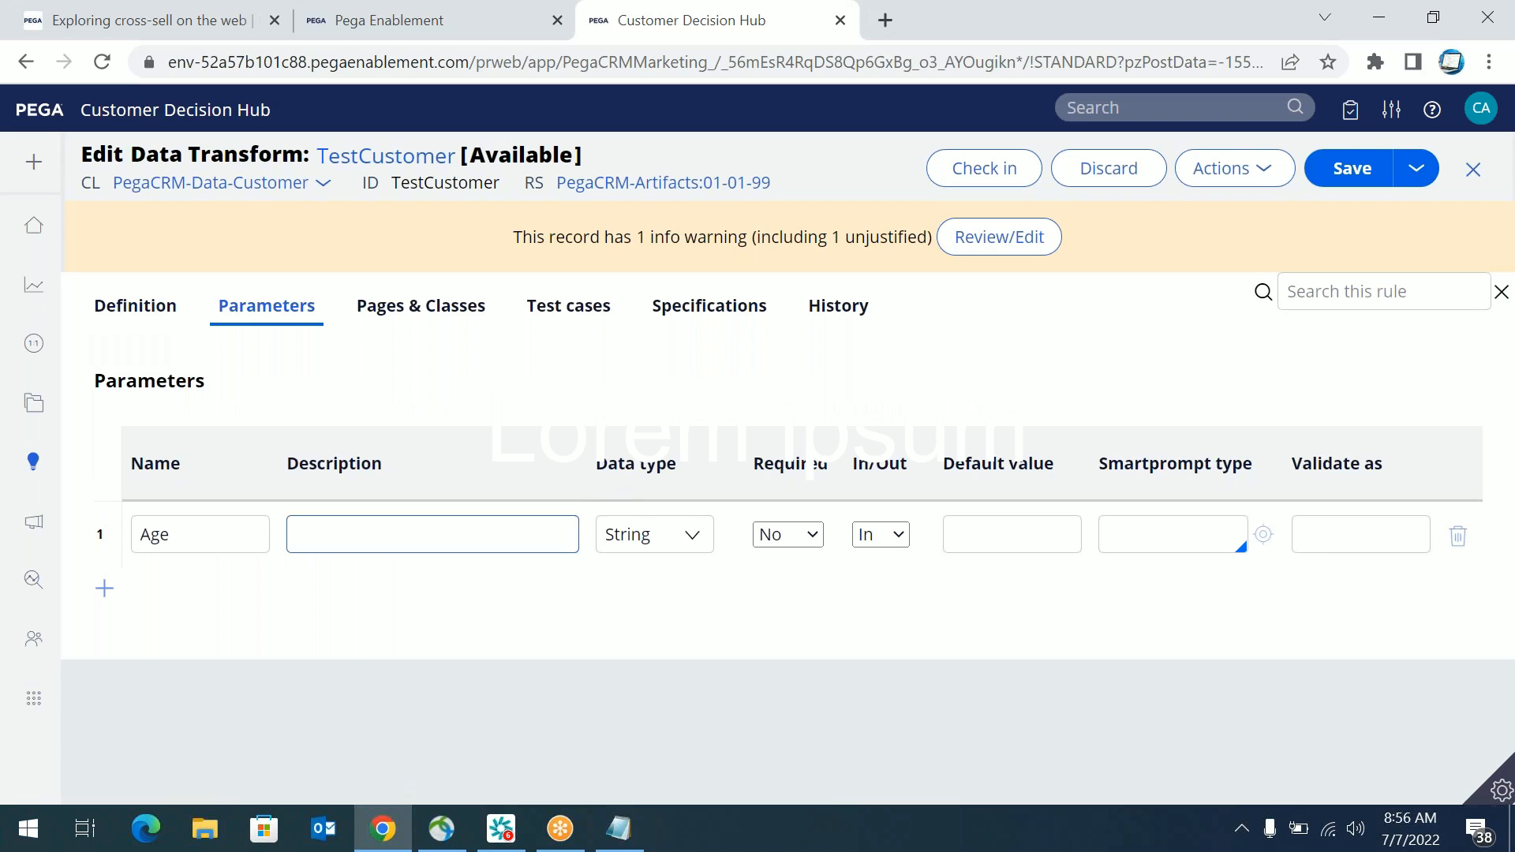
left_click(1330, 177)
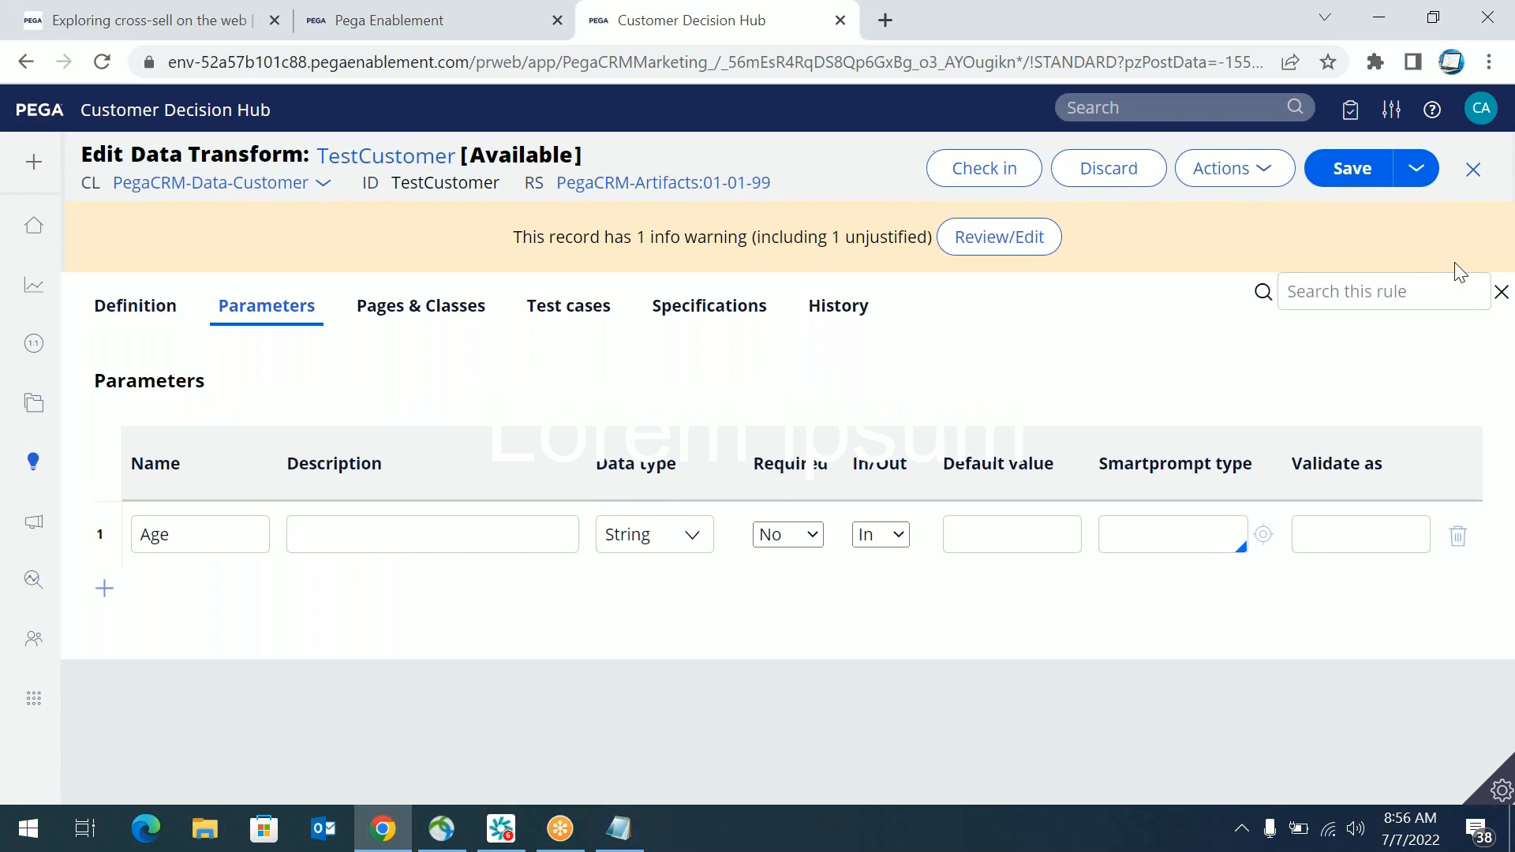
left_click(1472, 168)
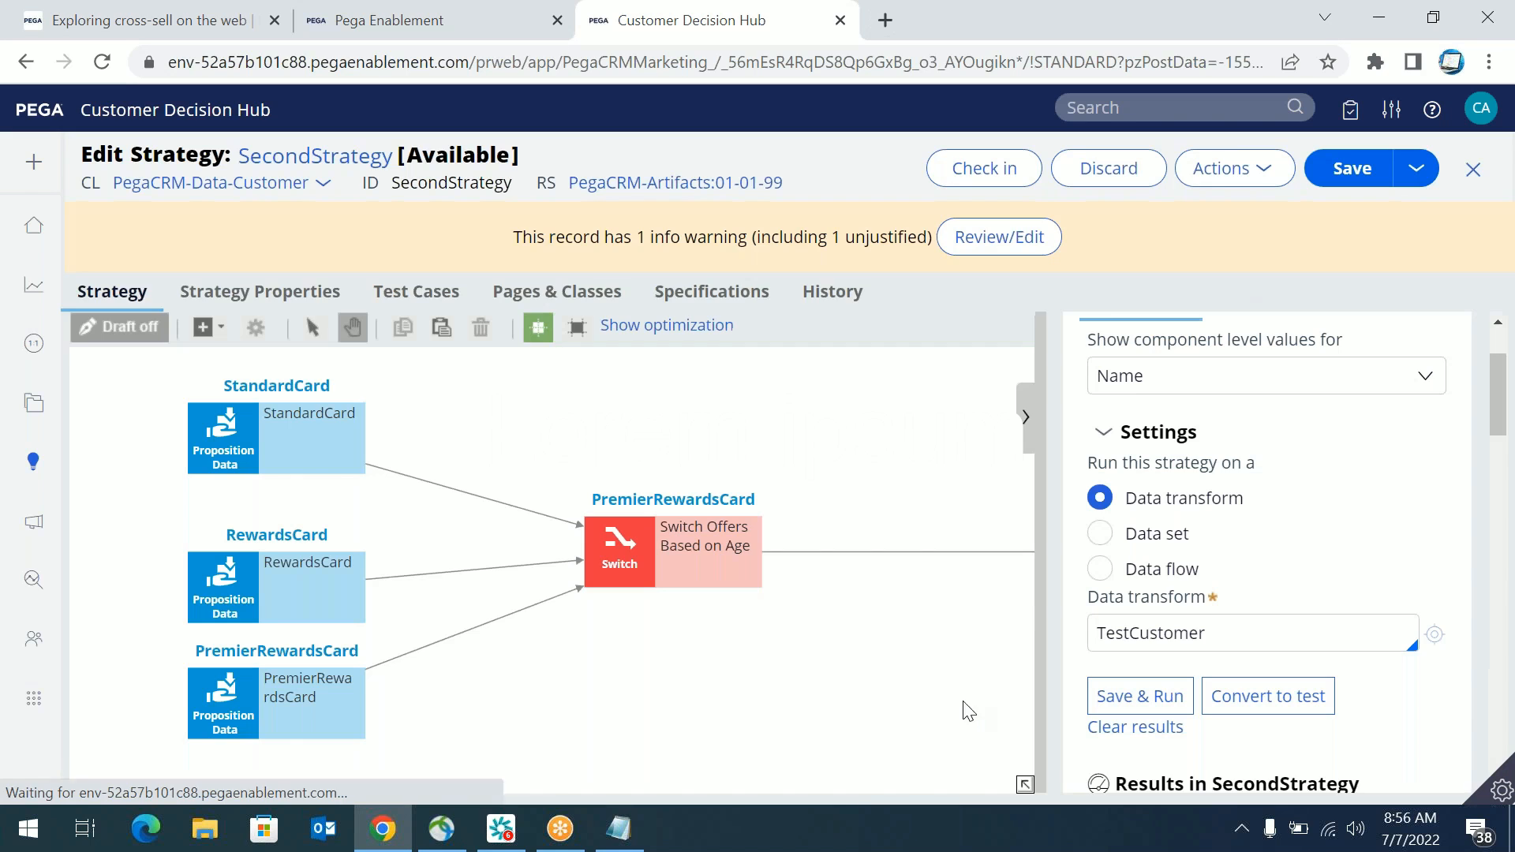
Step: Run the strategy on the Customer data set with one of the listed customer IDs and review the results
left_click(1099, 533)
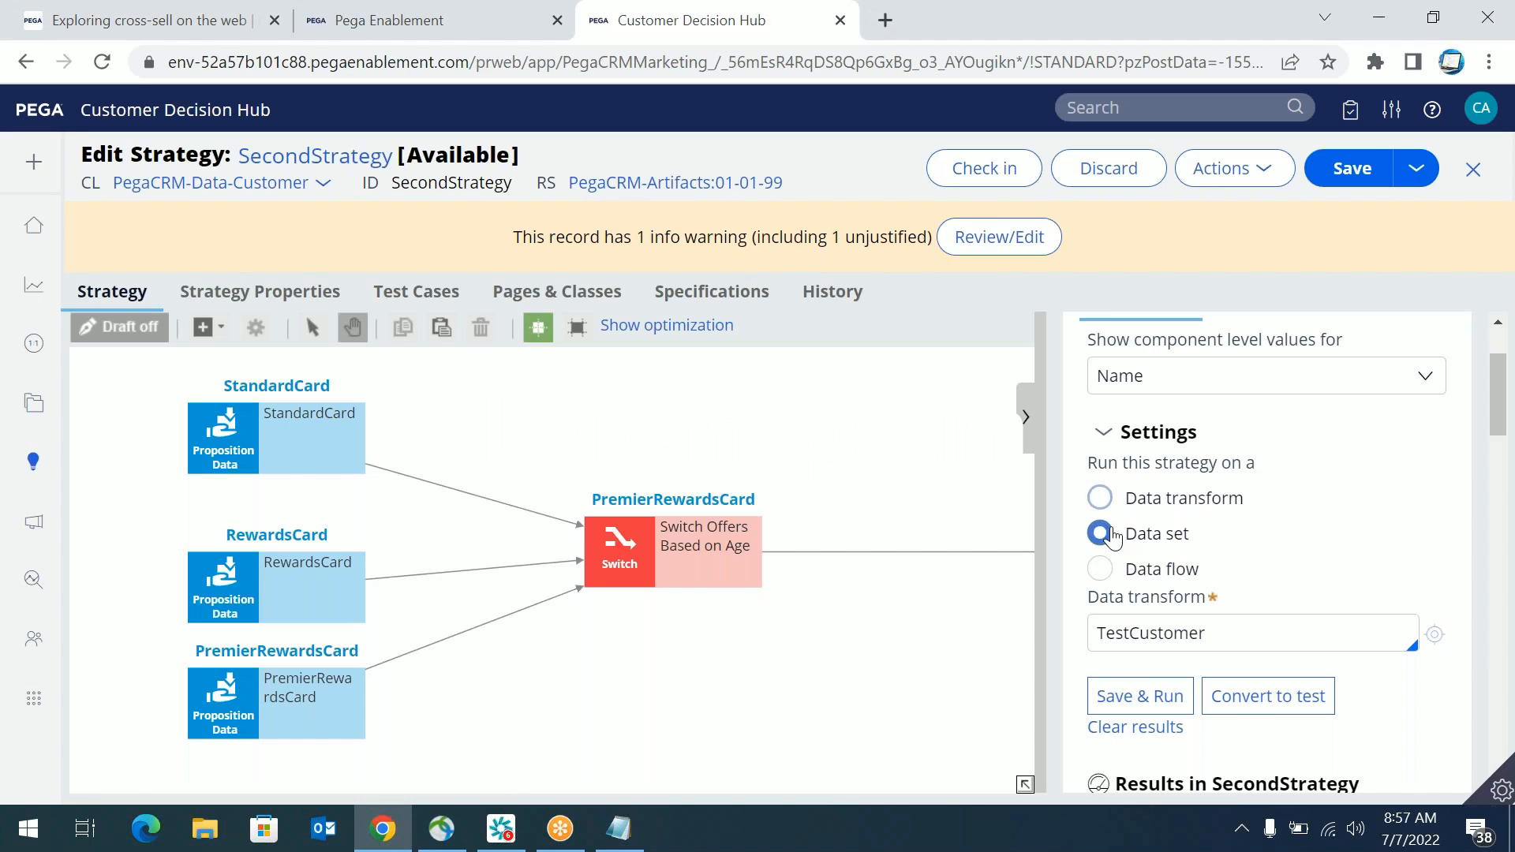
left_click(1241, 683)
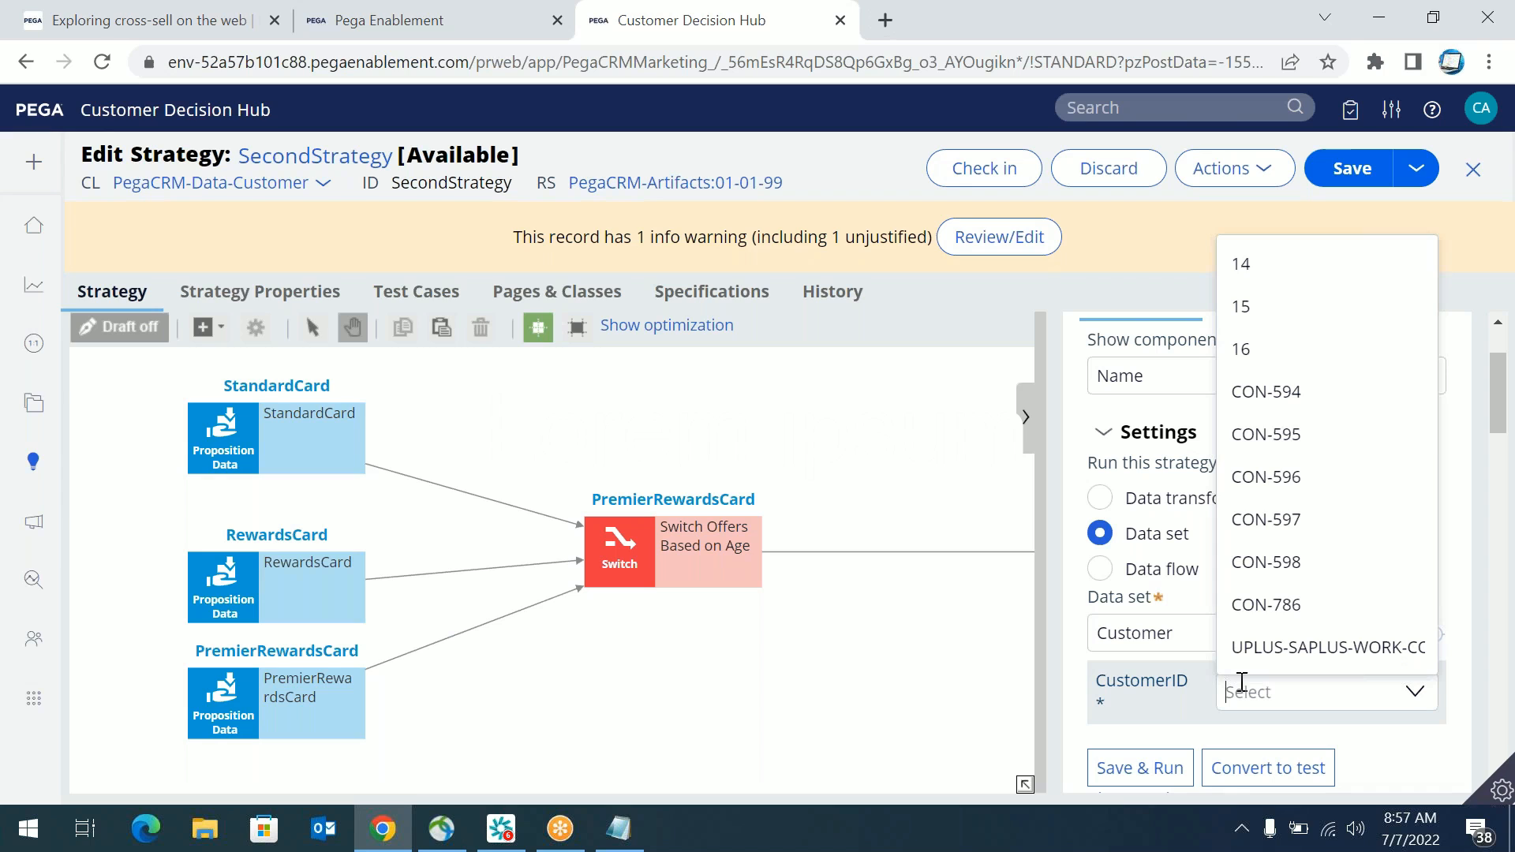
left_click(1282, 477)
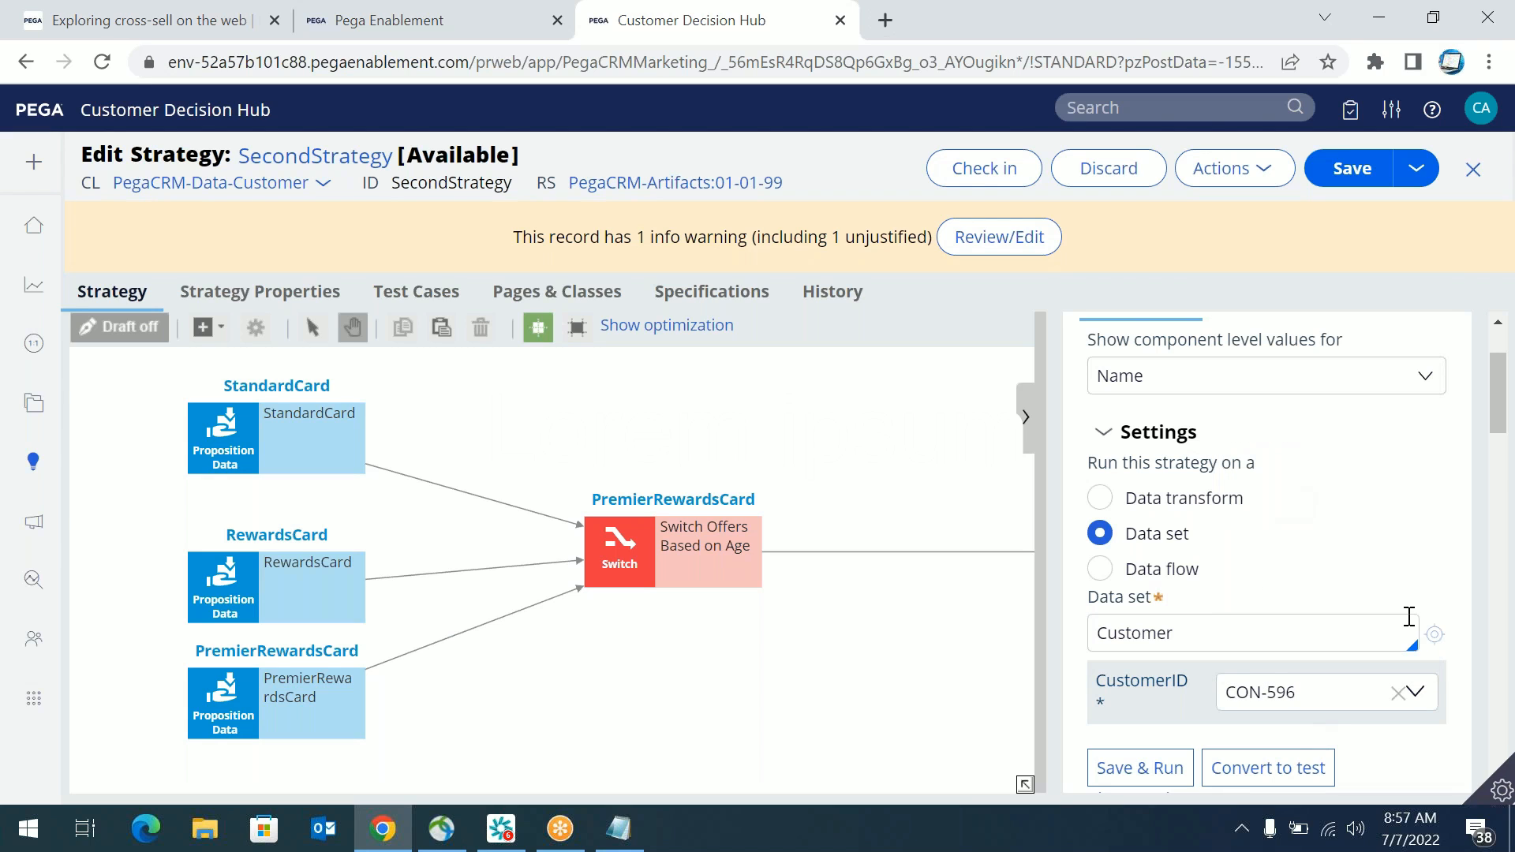
left_click_drag(1508, 418, 1507, 444)
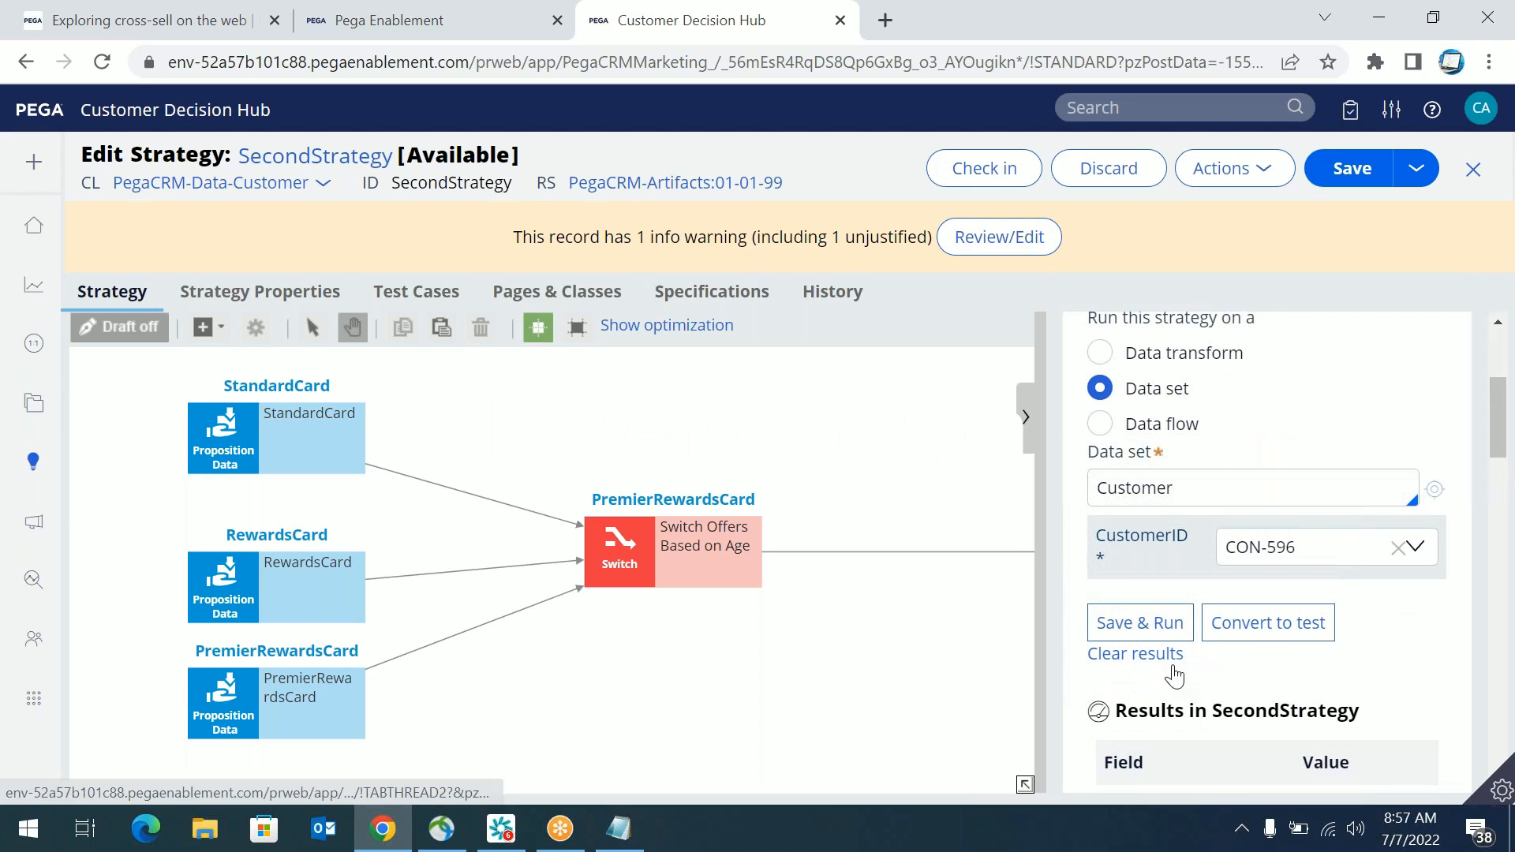
left_click(1165, 621)
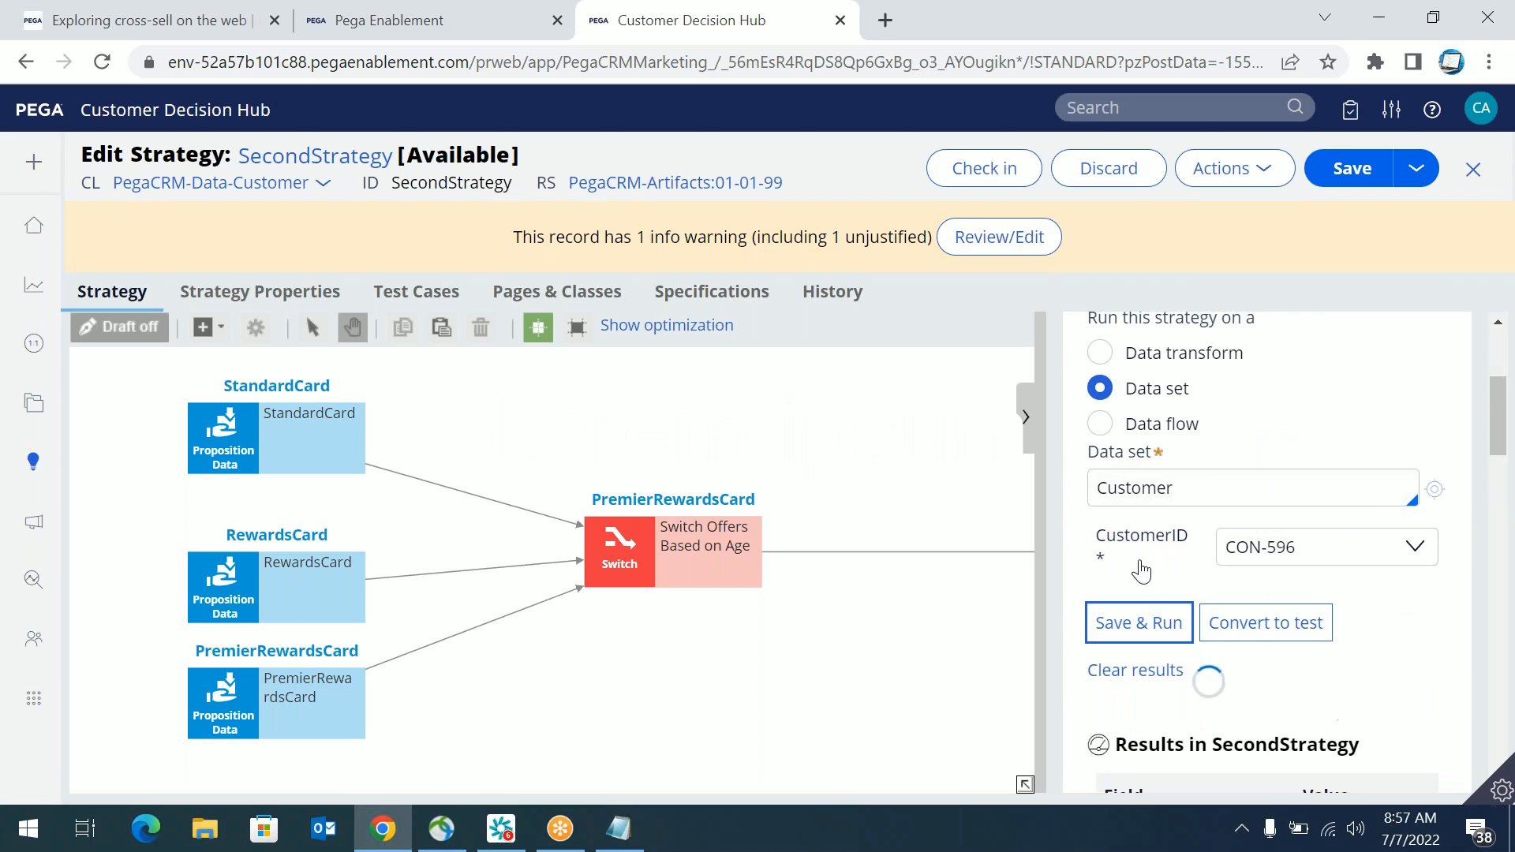
left_click_drag(1497, 444, 1505, 521)
scroll(1489, 456, "up", 8)
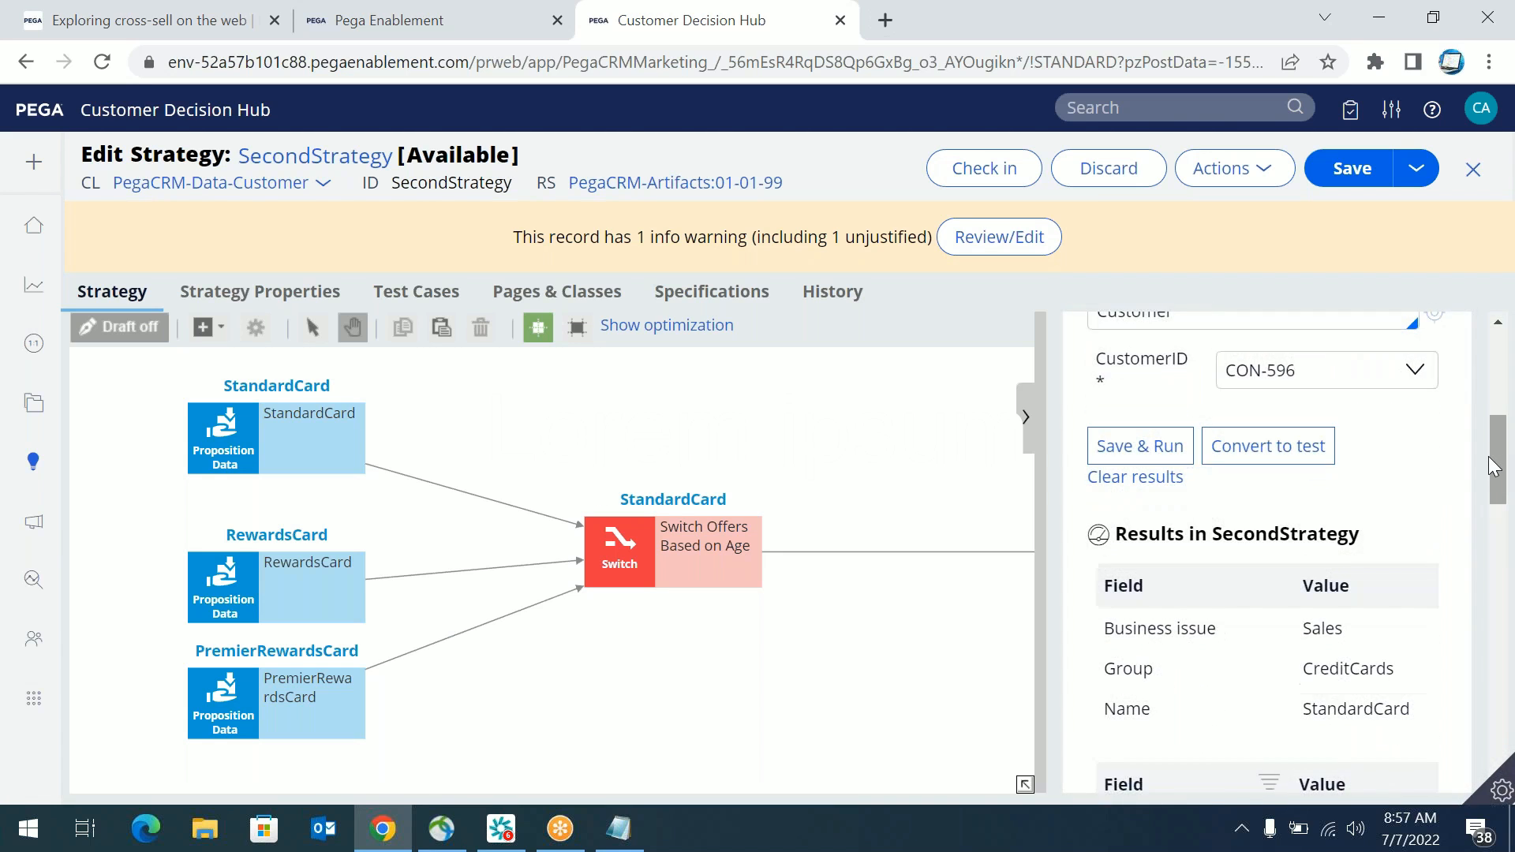
scroll(1491, 438, "down", 3)
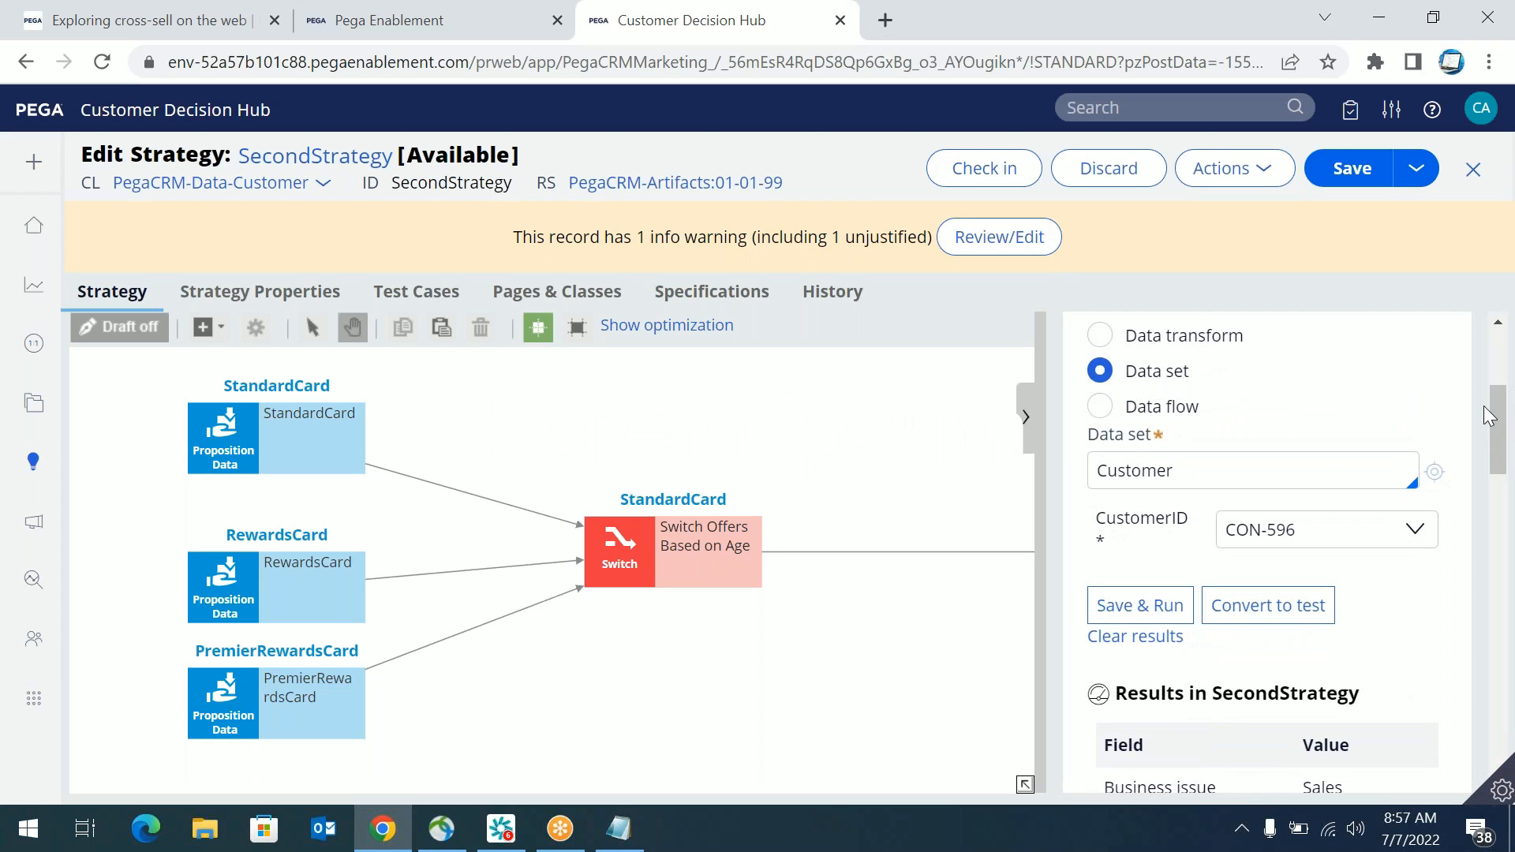
Step: Switch the test run to Data transform and choose the persona transform listed directly below ADMCustomer
left_click(1101, 335)
double_click(1120, 472)
key("BackSpace")
left_click(1120, 471)
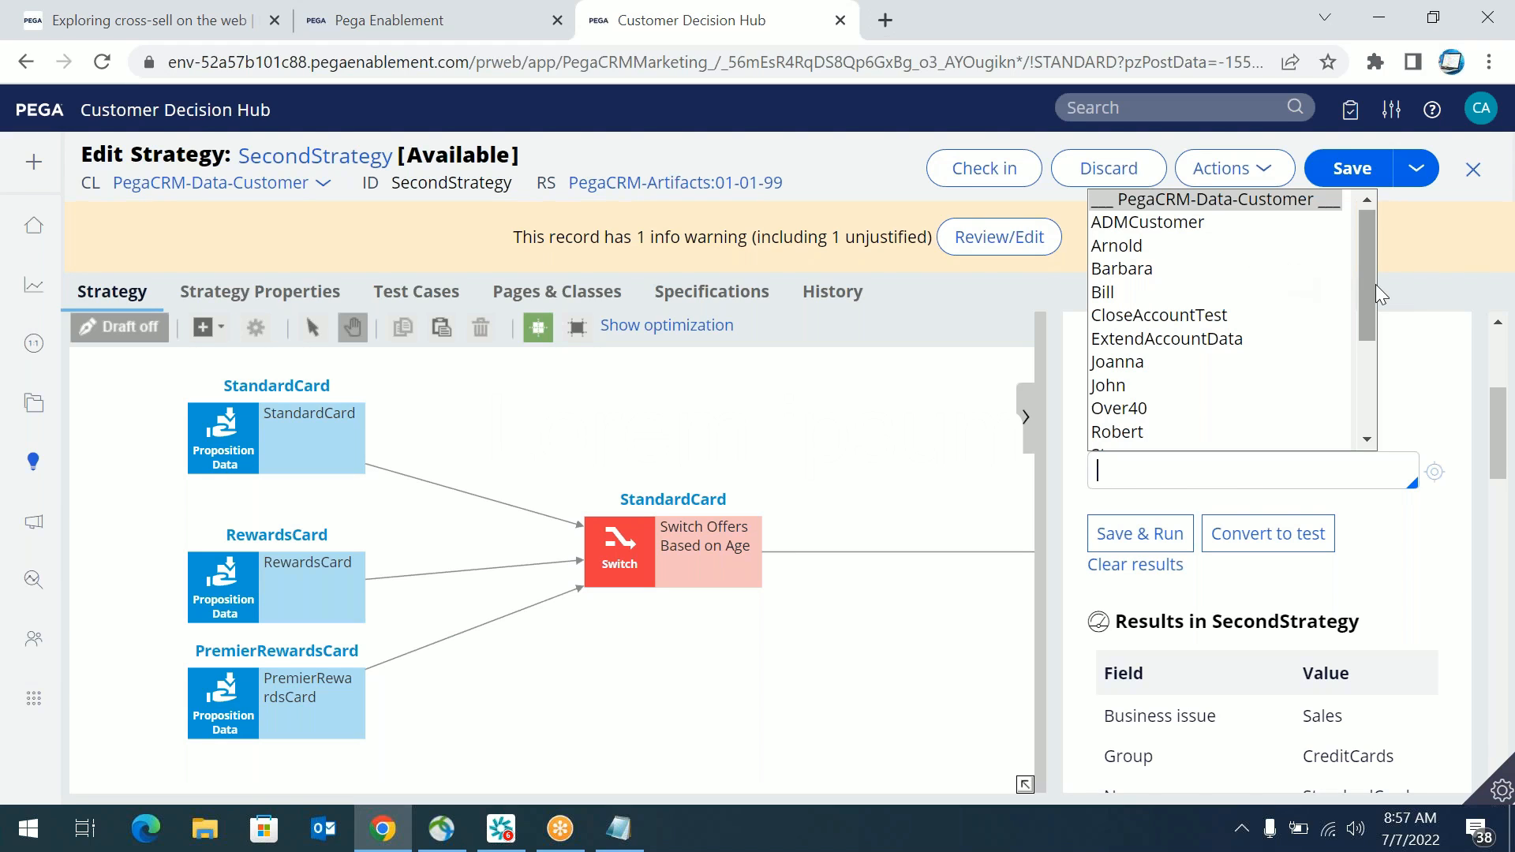
left_click_drag(1376, 284, 1376, 399)
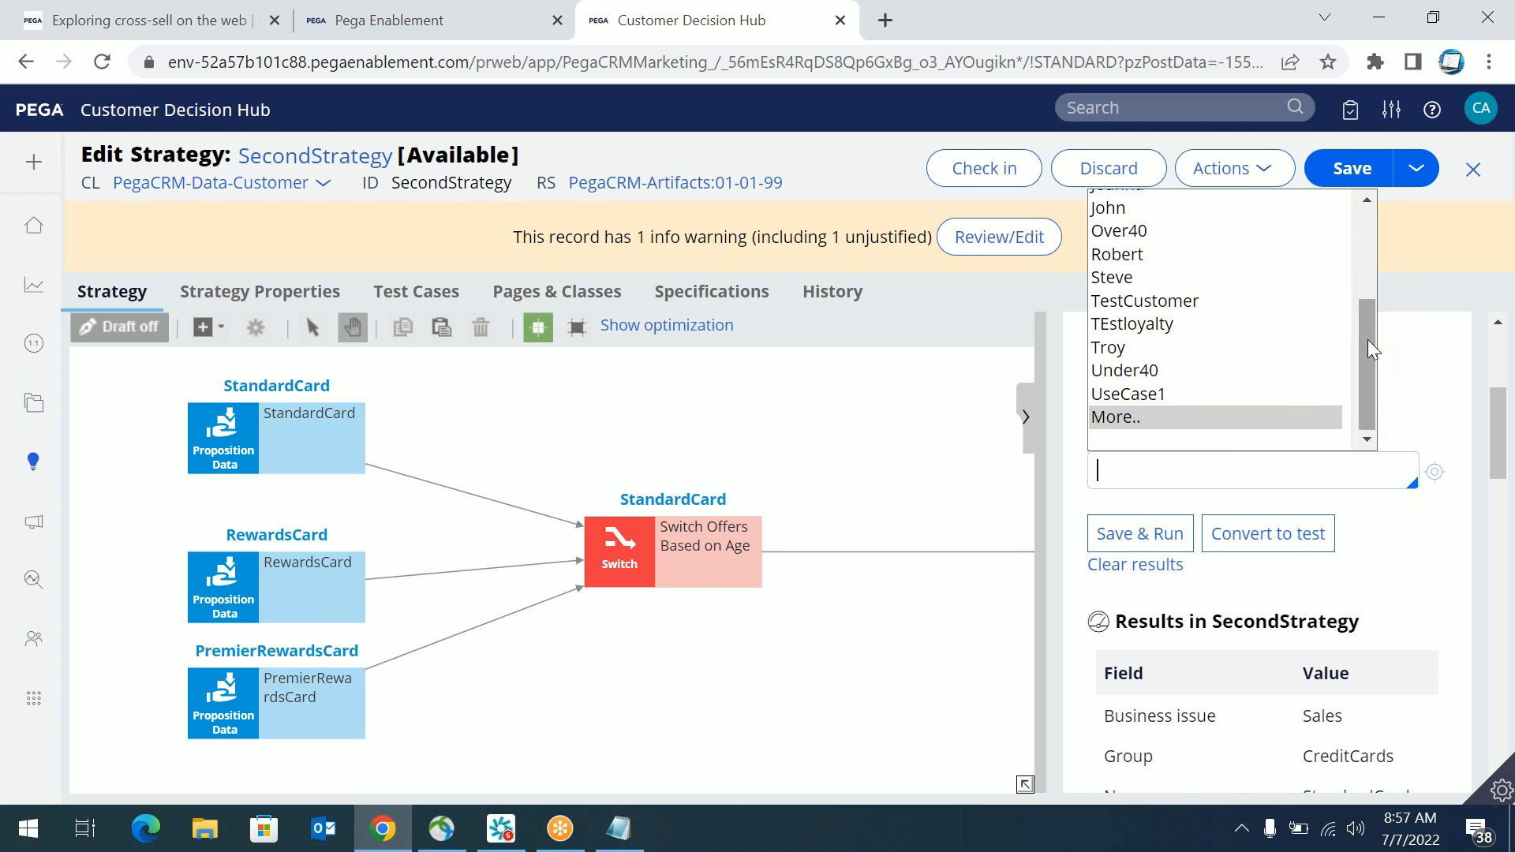
left_click_drag(1367, 339, 1361, 231)
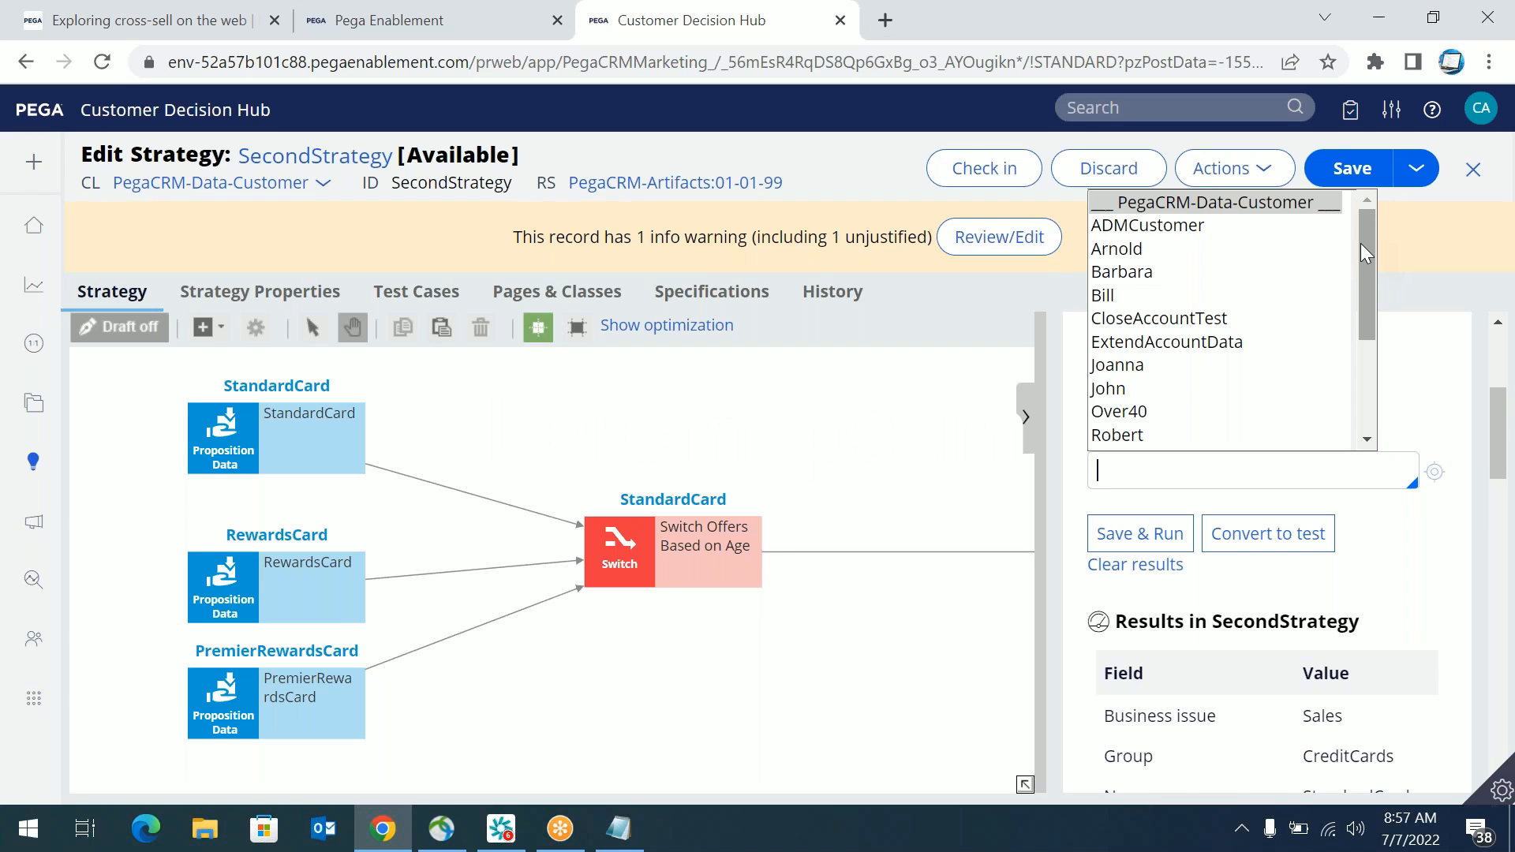
left_click_drag(1366, 276, 1347, 248)
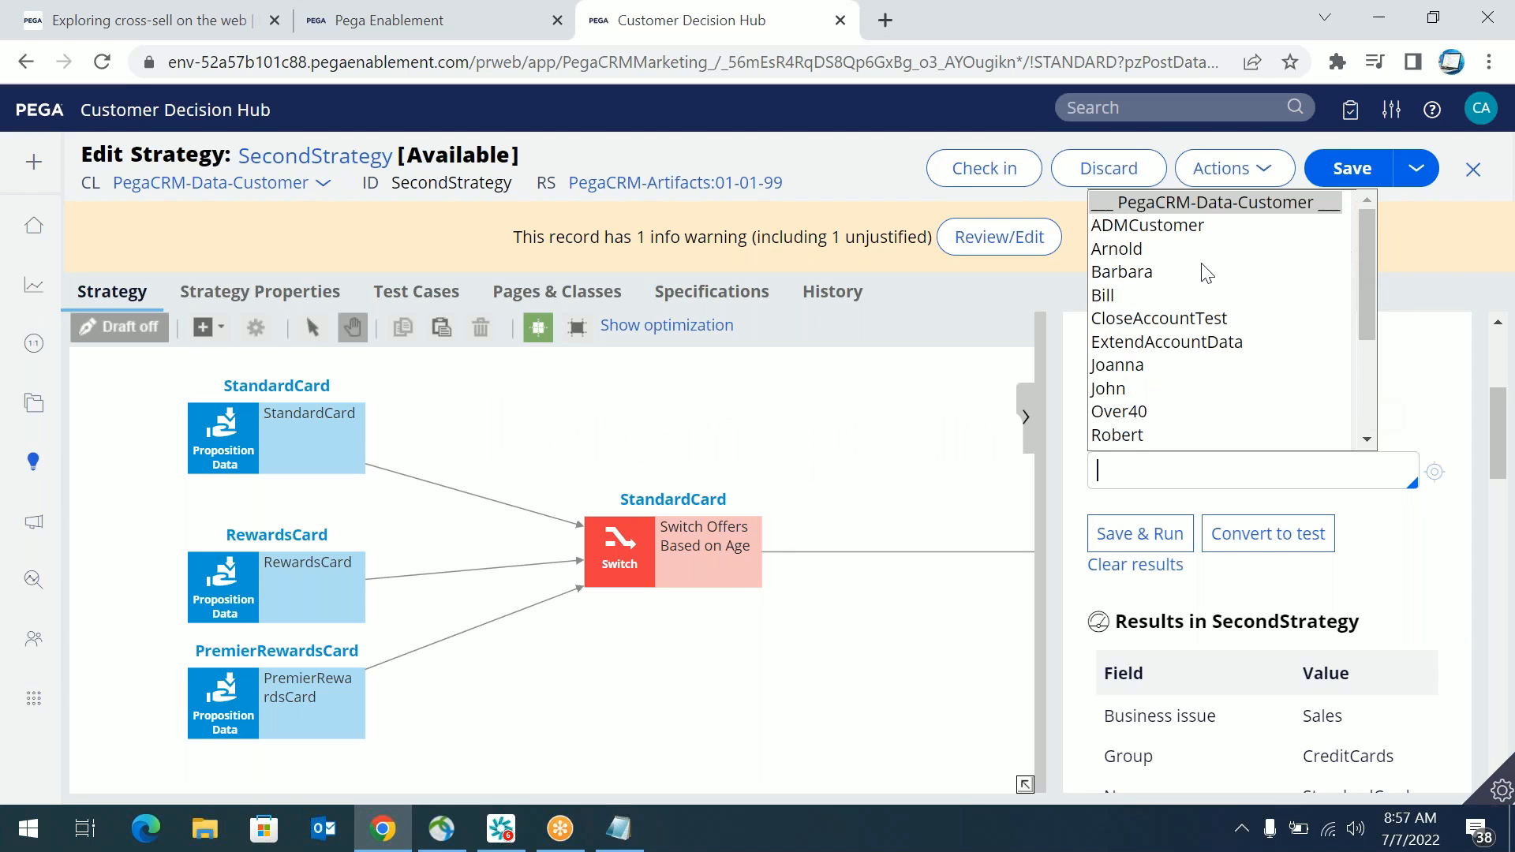
left_click(1129, 248)
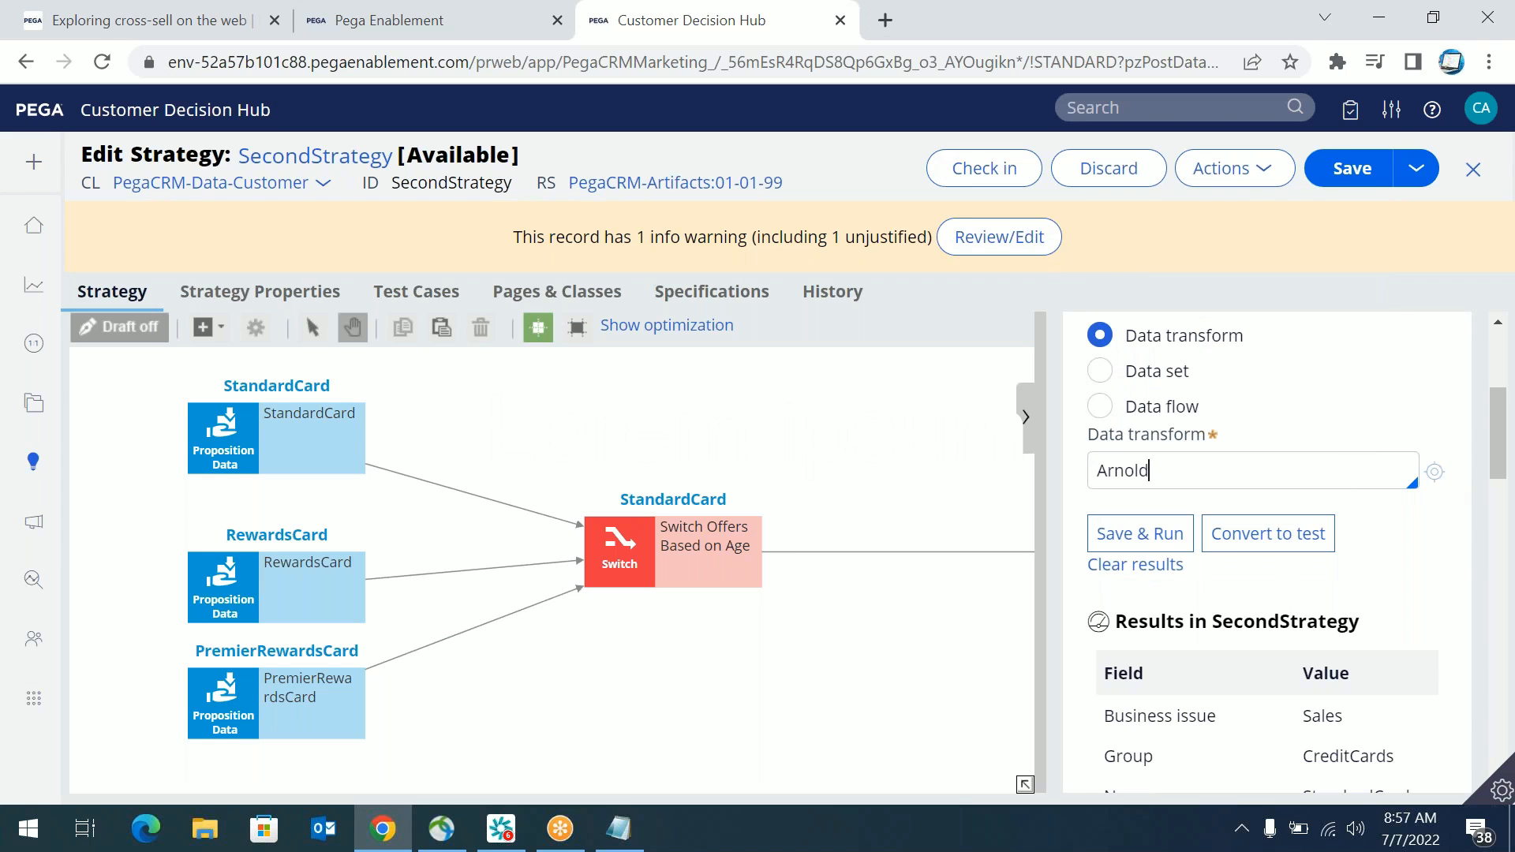
scroll(1487, 457, "down", 1)
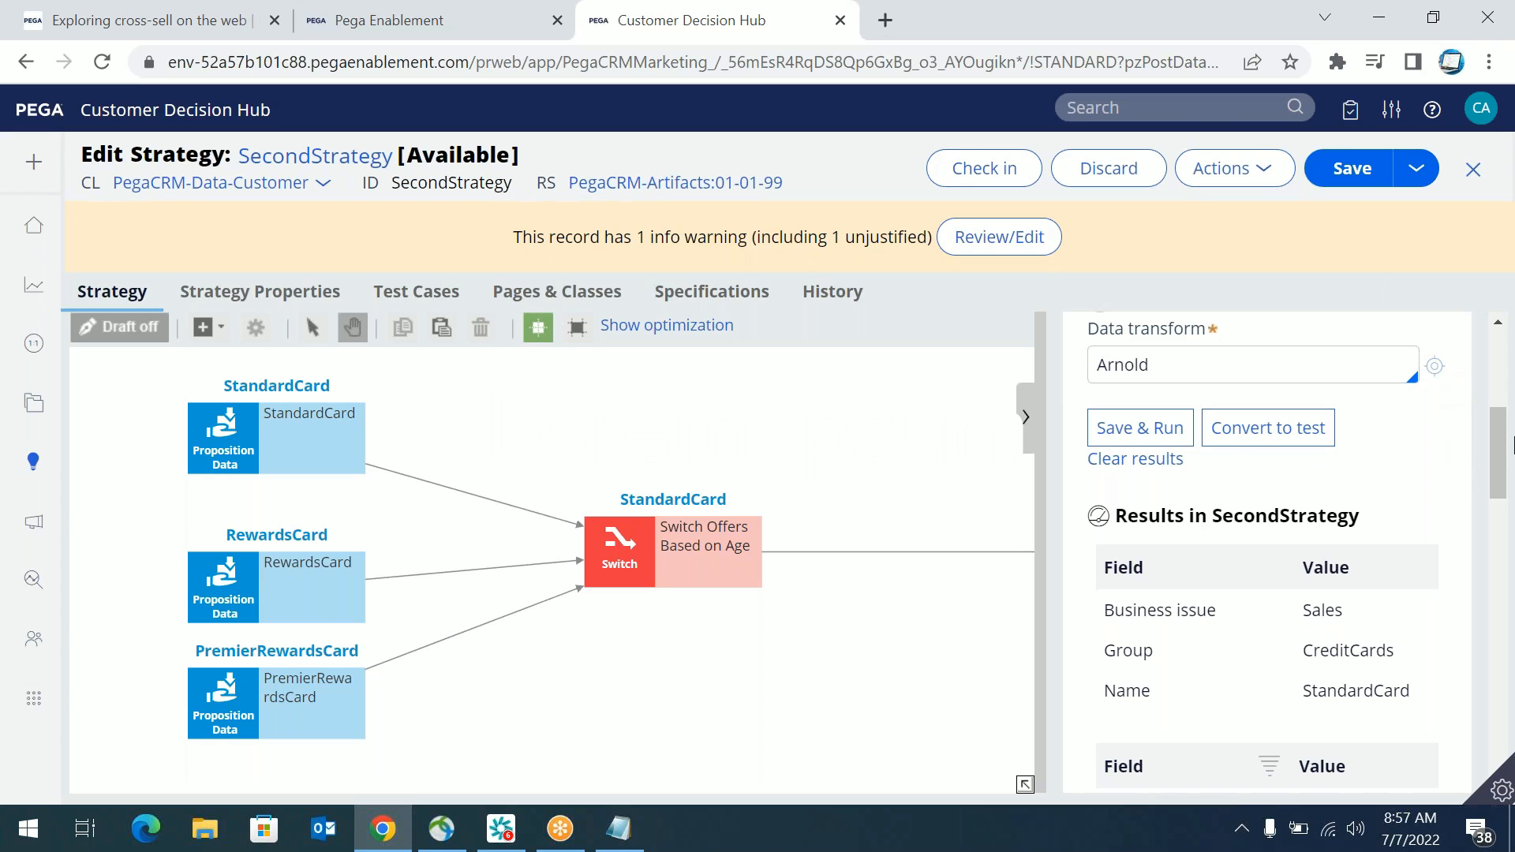
scroll(1494, 468, "up", 1)
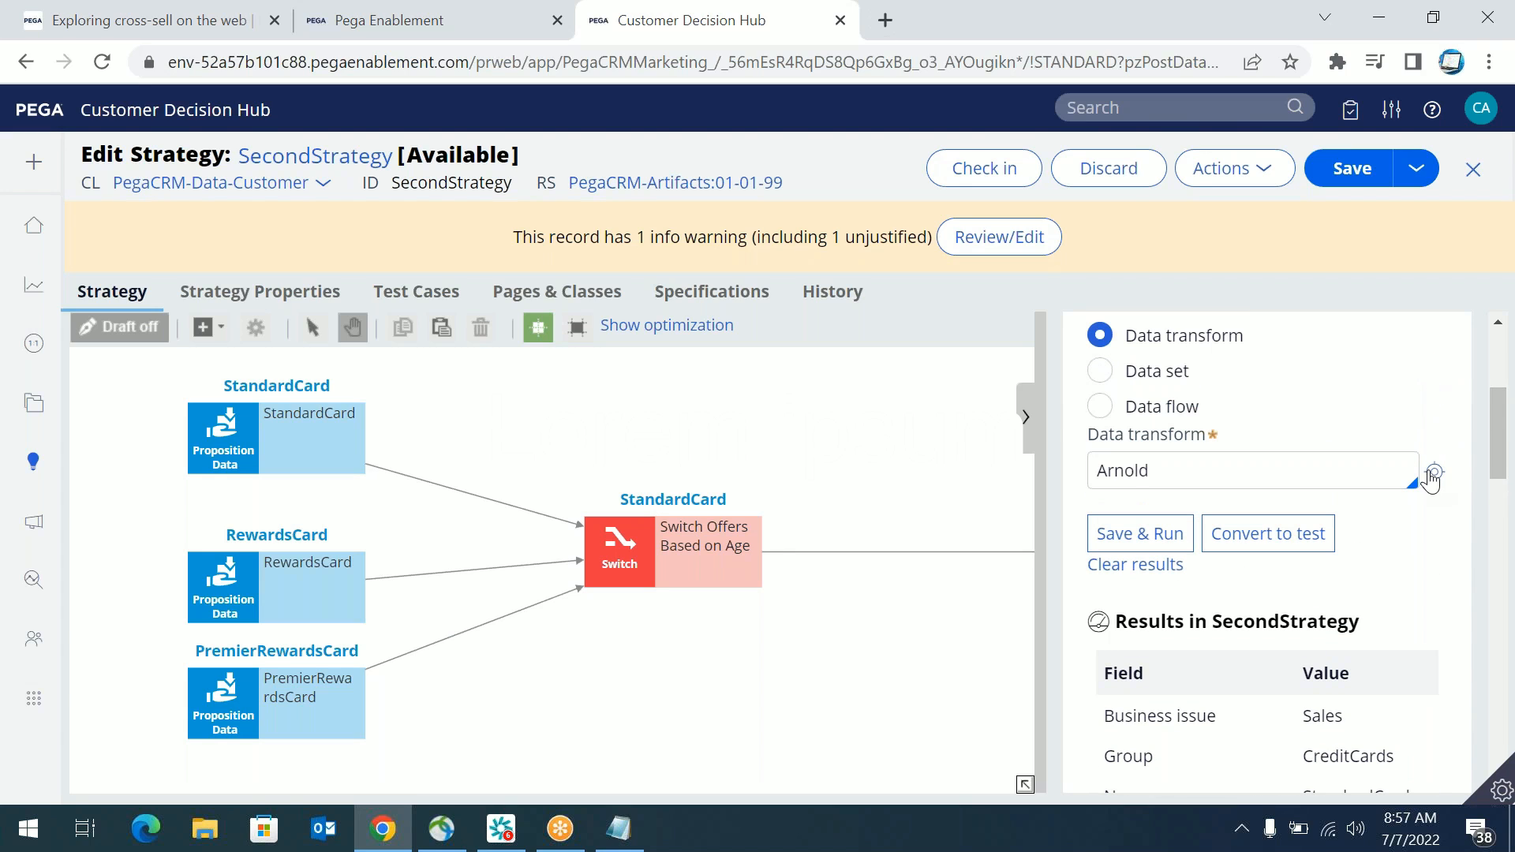
Step: Open the persona data transform selected for the test run, check its definition and close it
left_click(1432, 473)
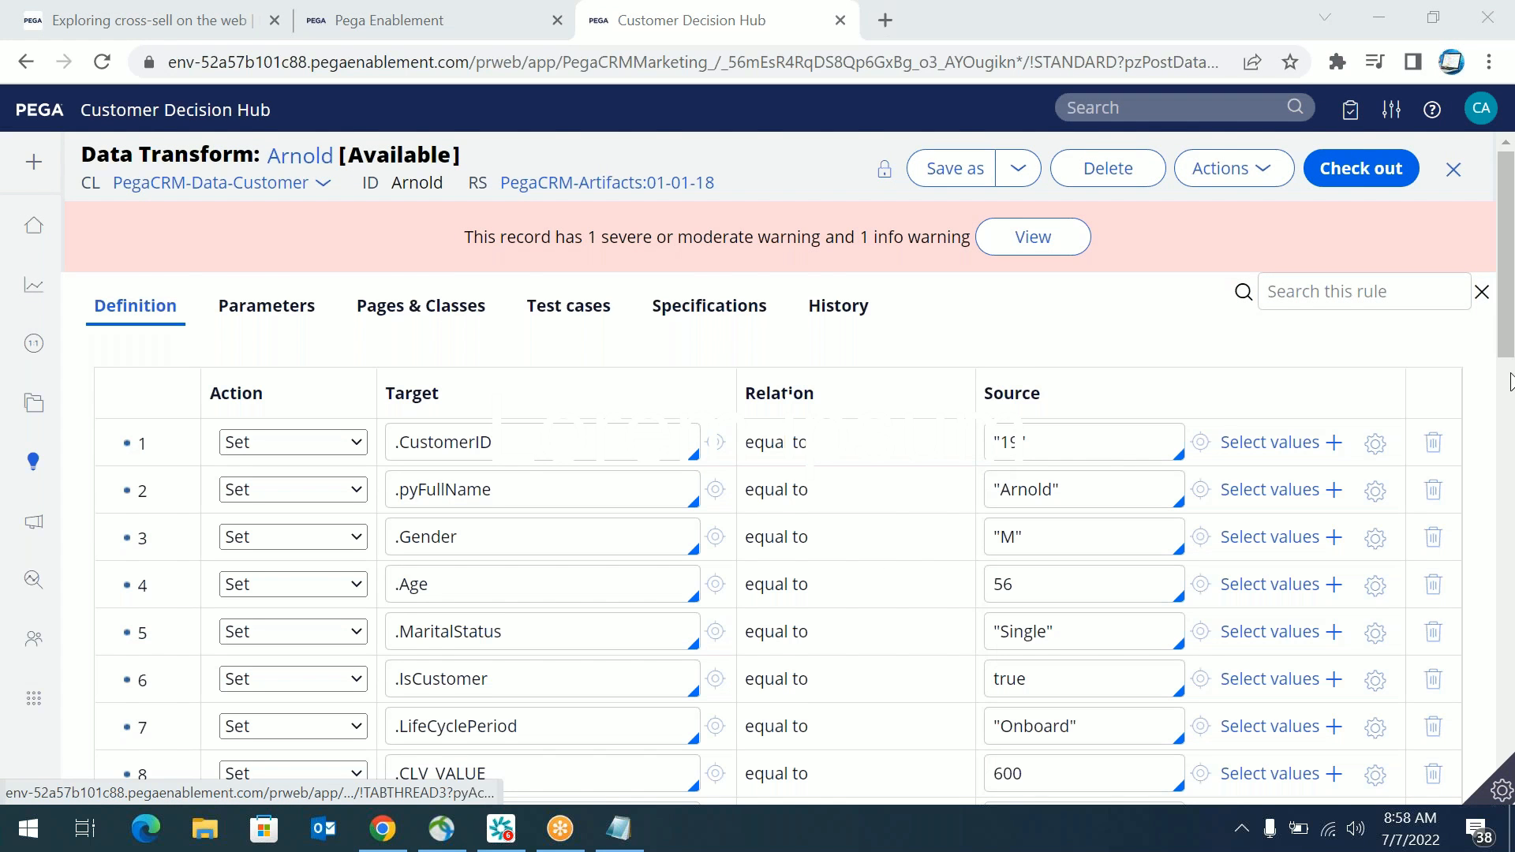
scroll(1510, 383, "down", 2)
left_click_drag(1510, 383, 1498, 209)
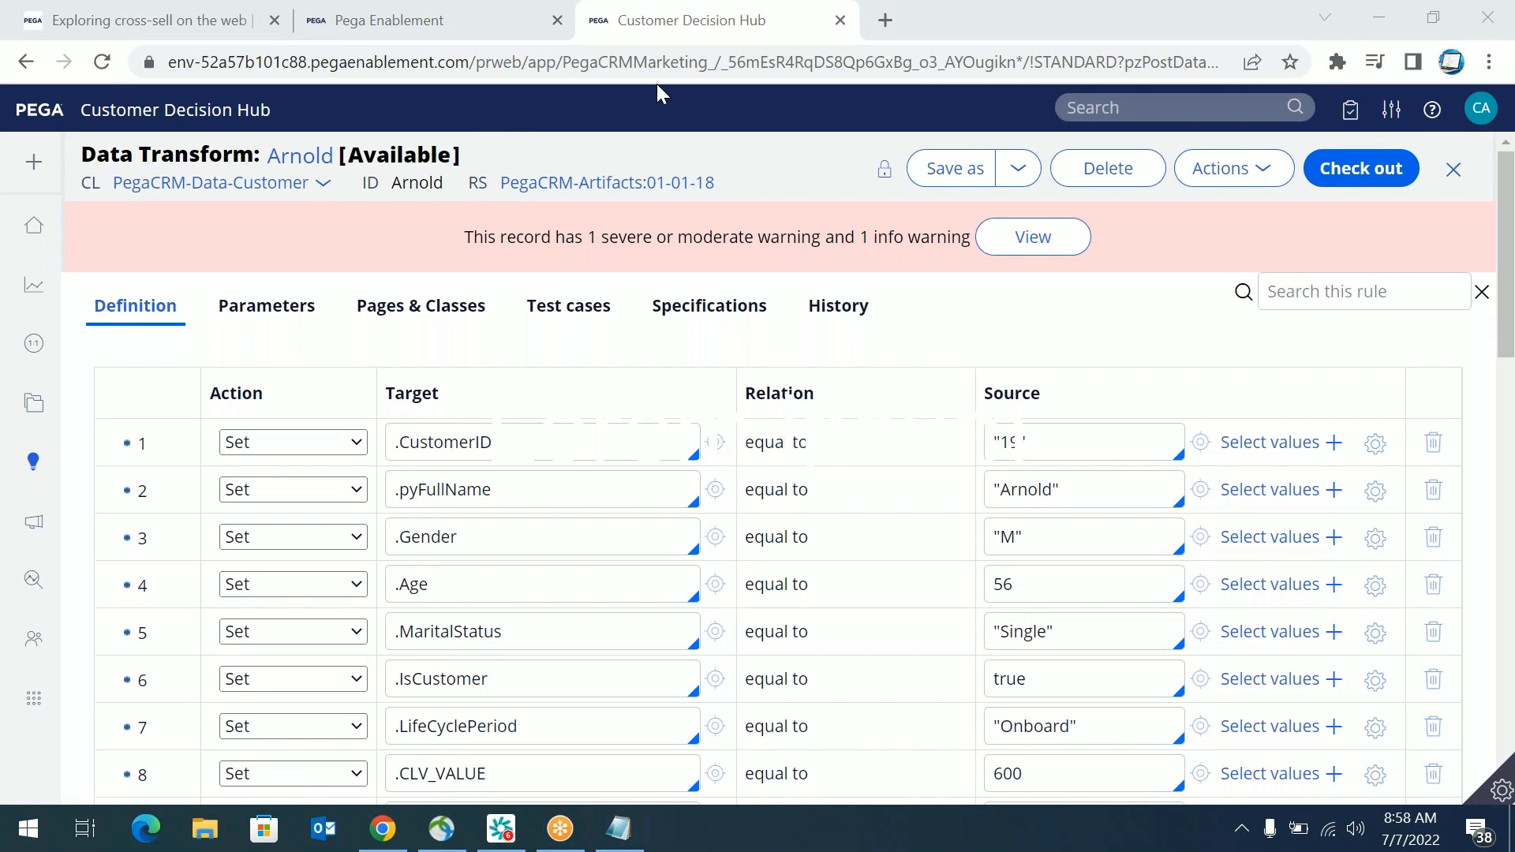
left_click(1454, 169)
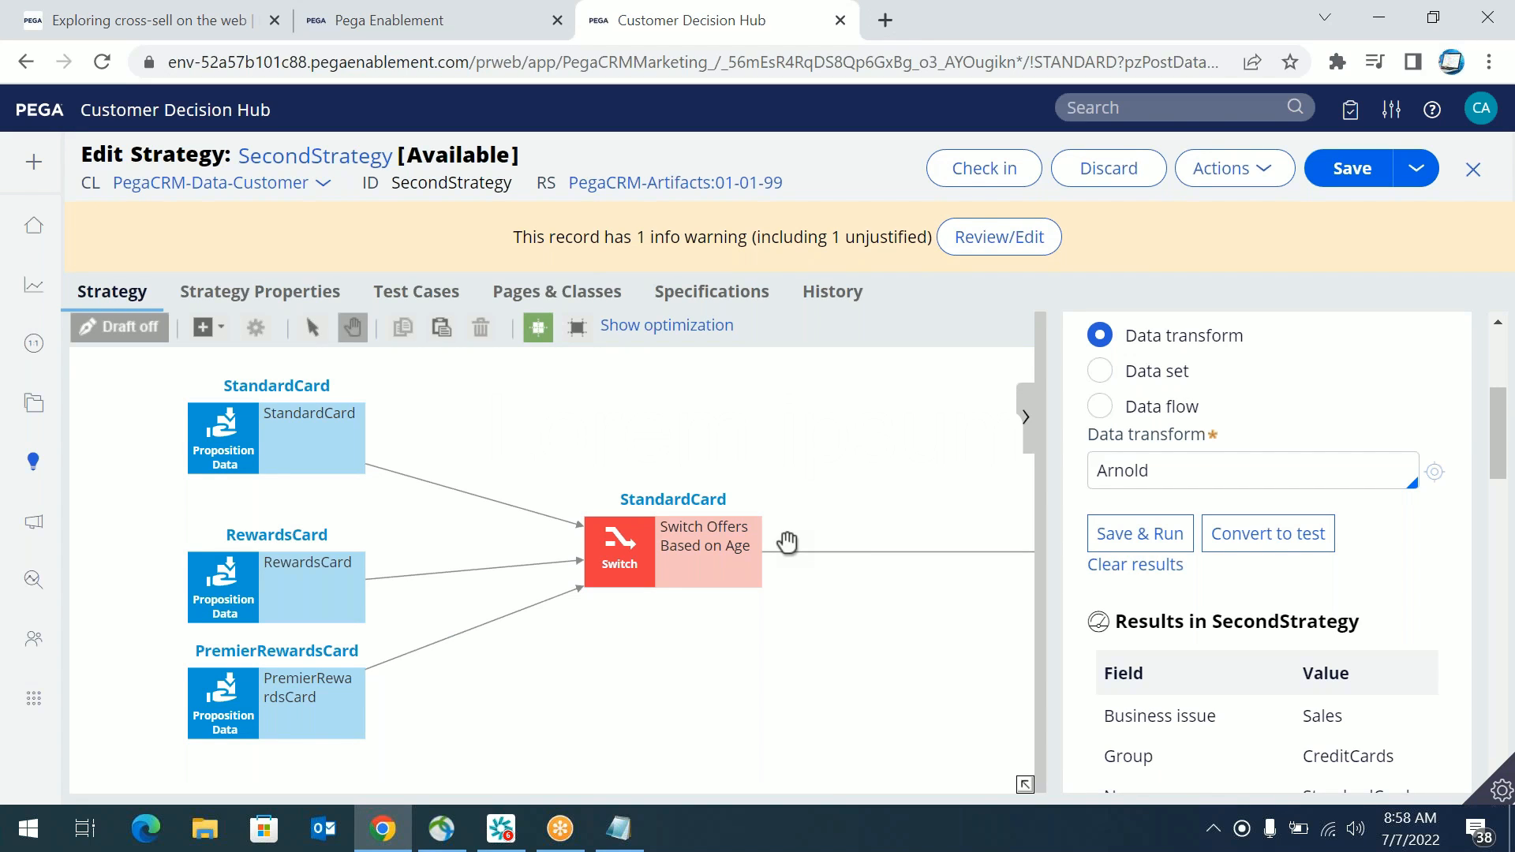
Step: Collapse and reopen the test run pane, and review the fields available for component level values, keeping Name
left_click_drag(1495, 434, 1495, 417)
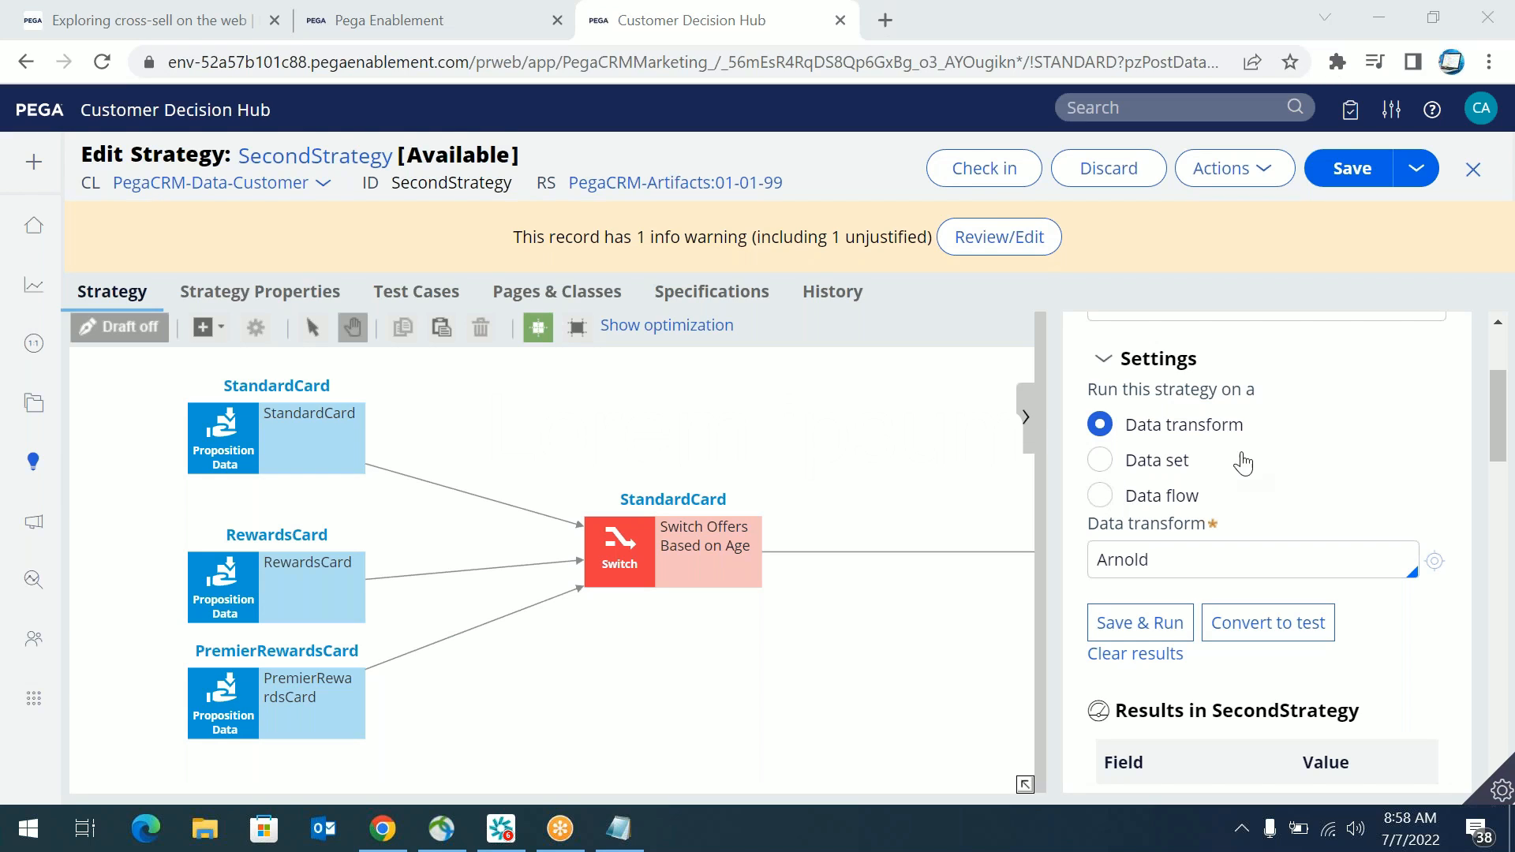
left_click_drag(1498, 442, 1497, 398)
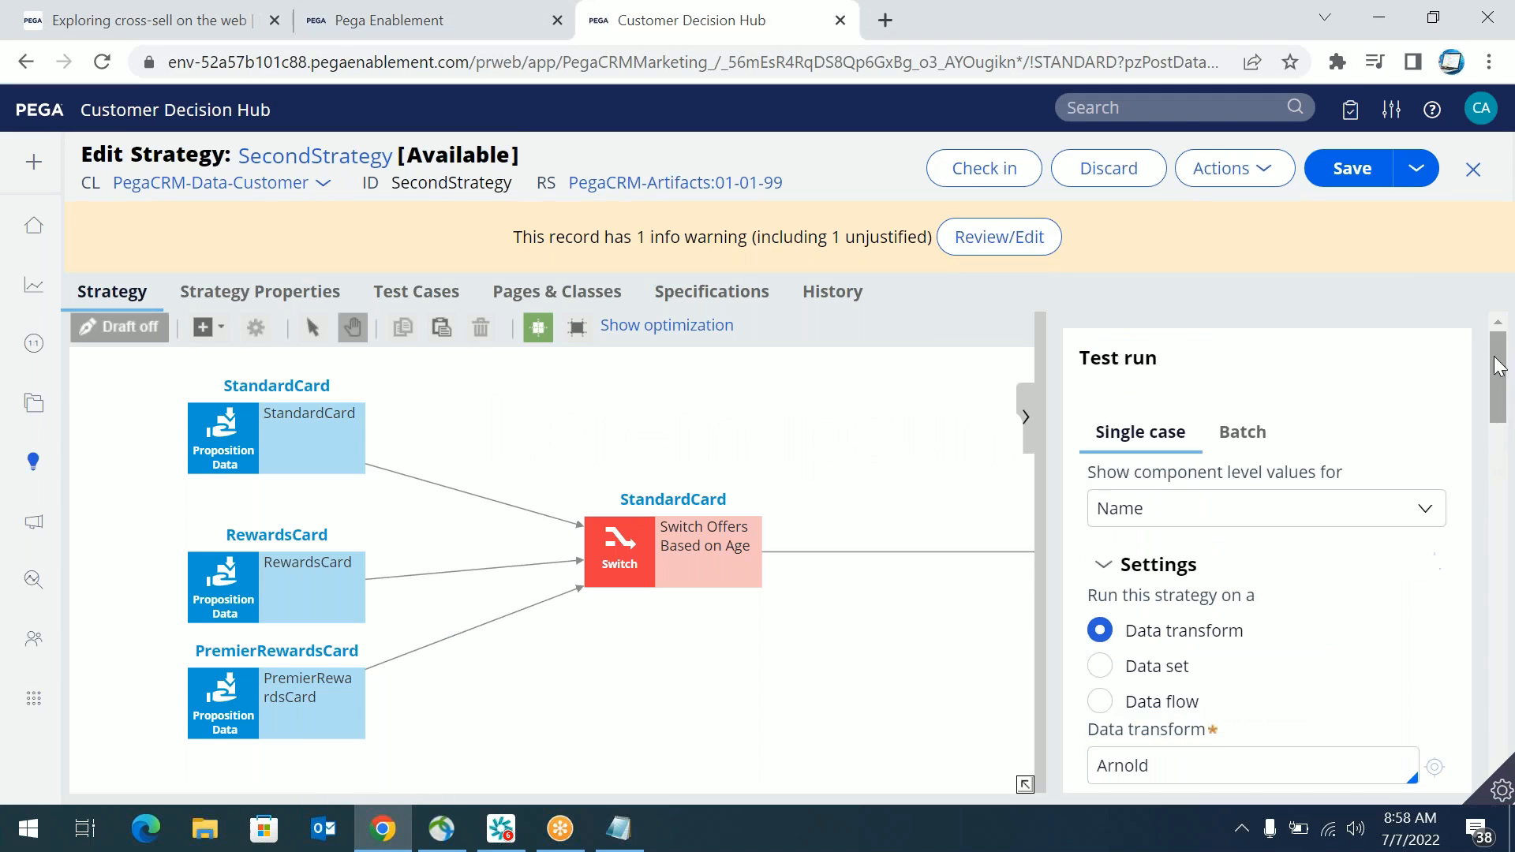
left_click(1026, 418)
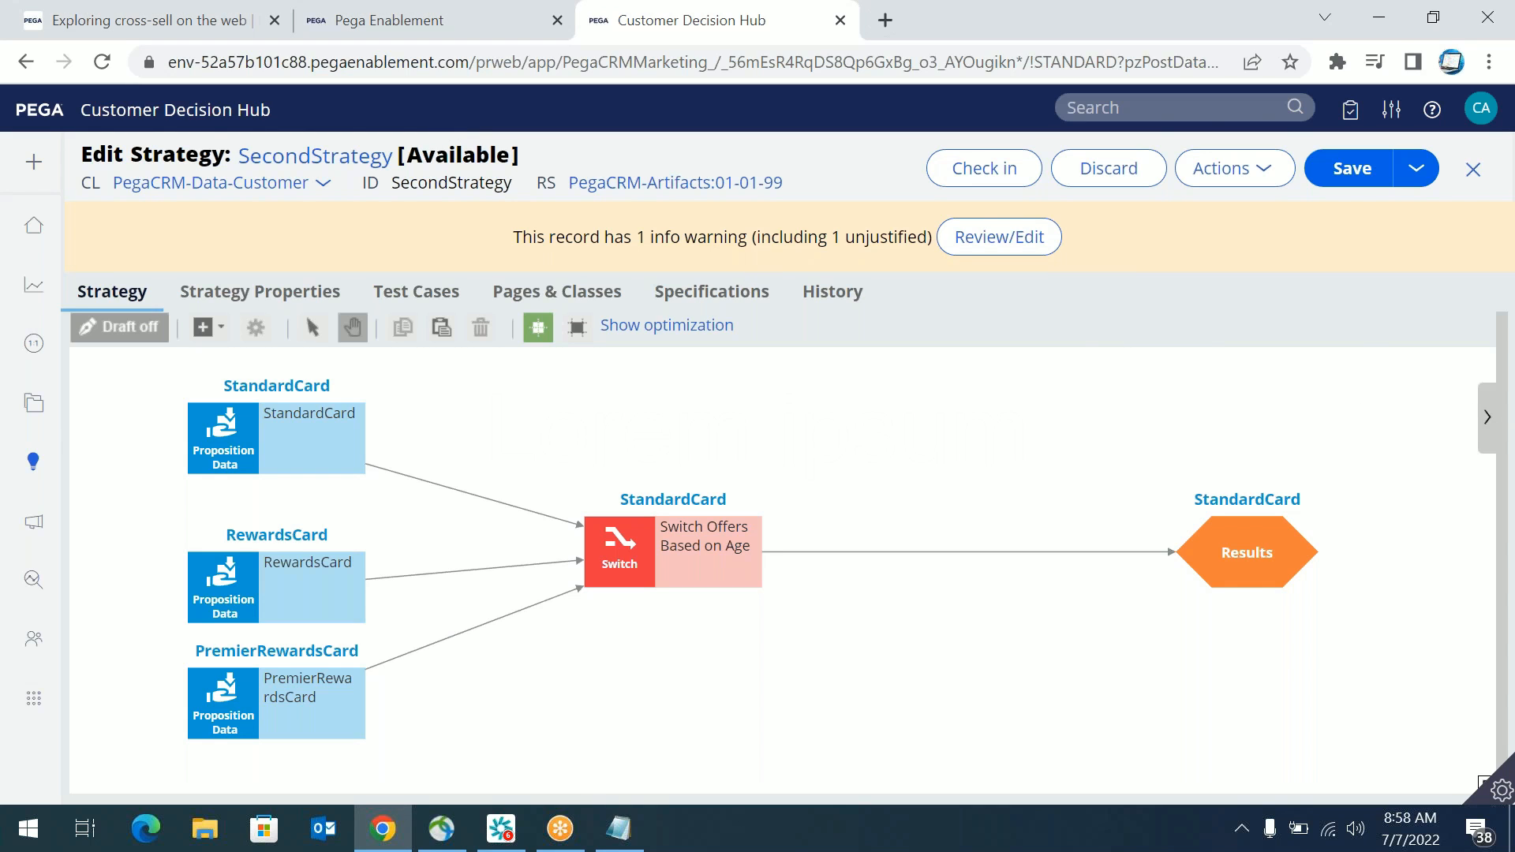
left_click(1488, 418)
left_click(1316, 511)
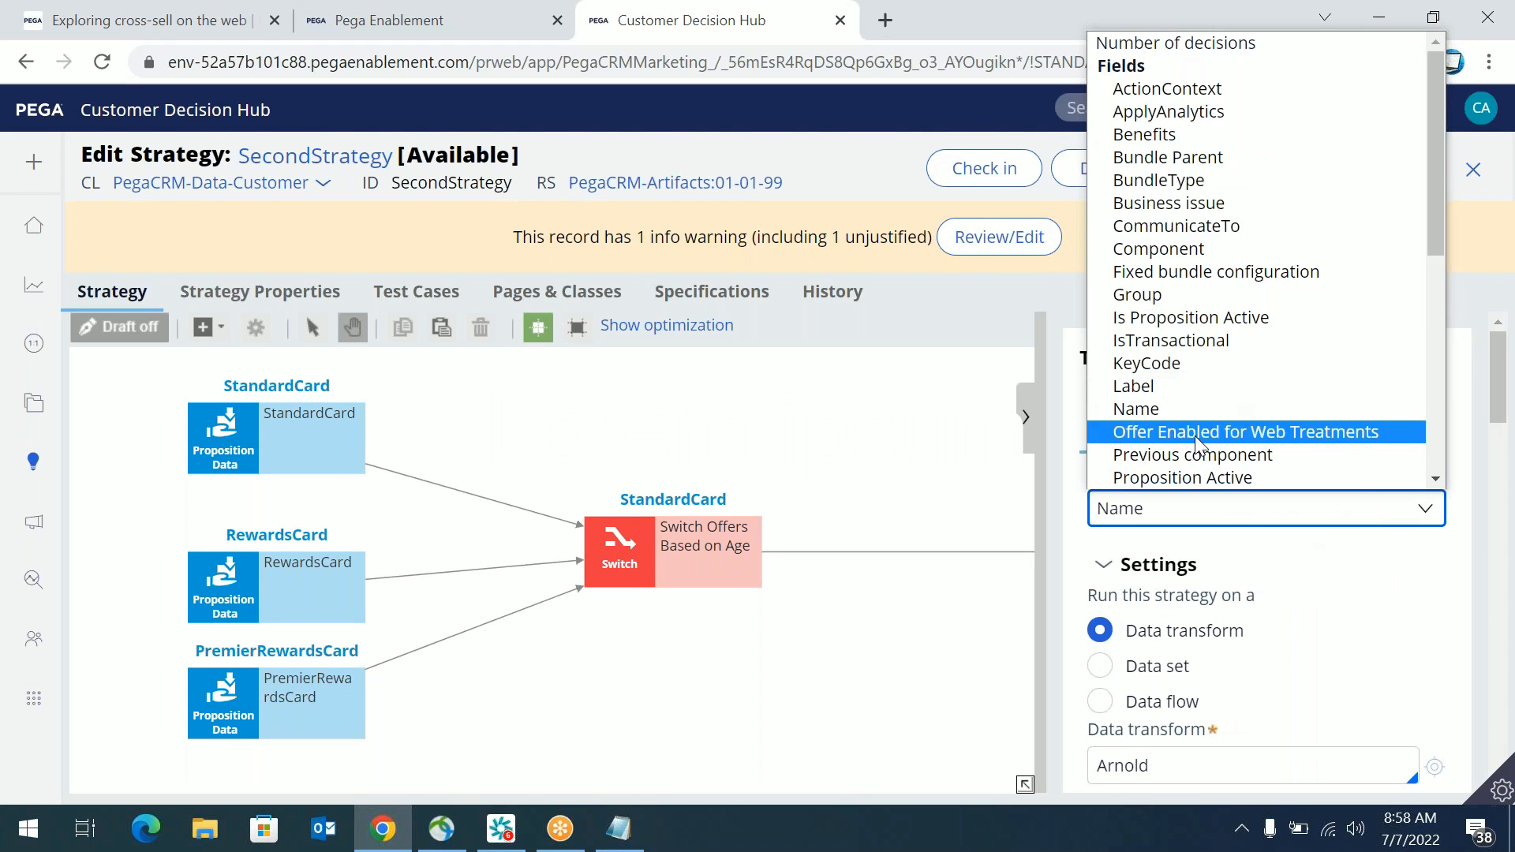
left_click_drag(1436, 199, 1432, 145)
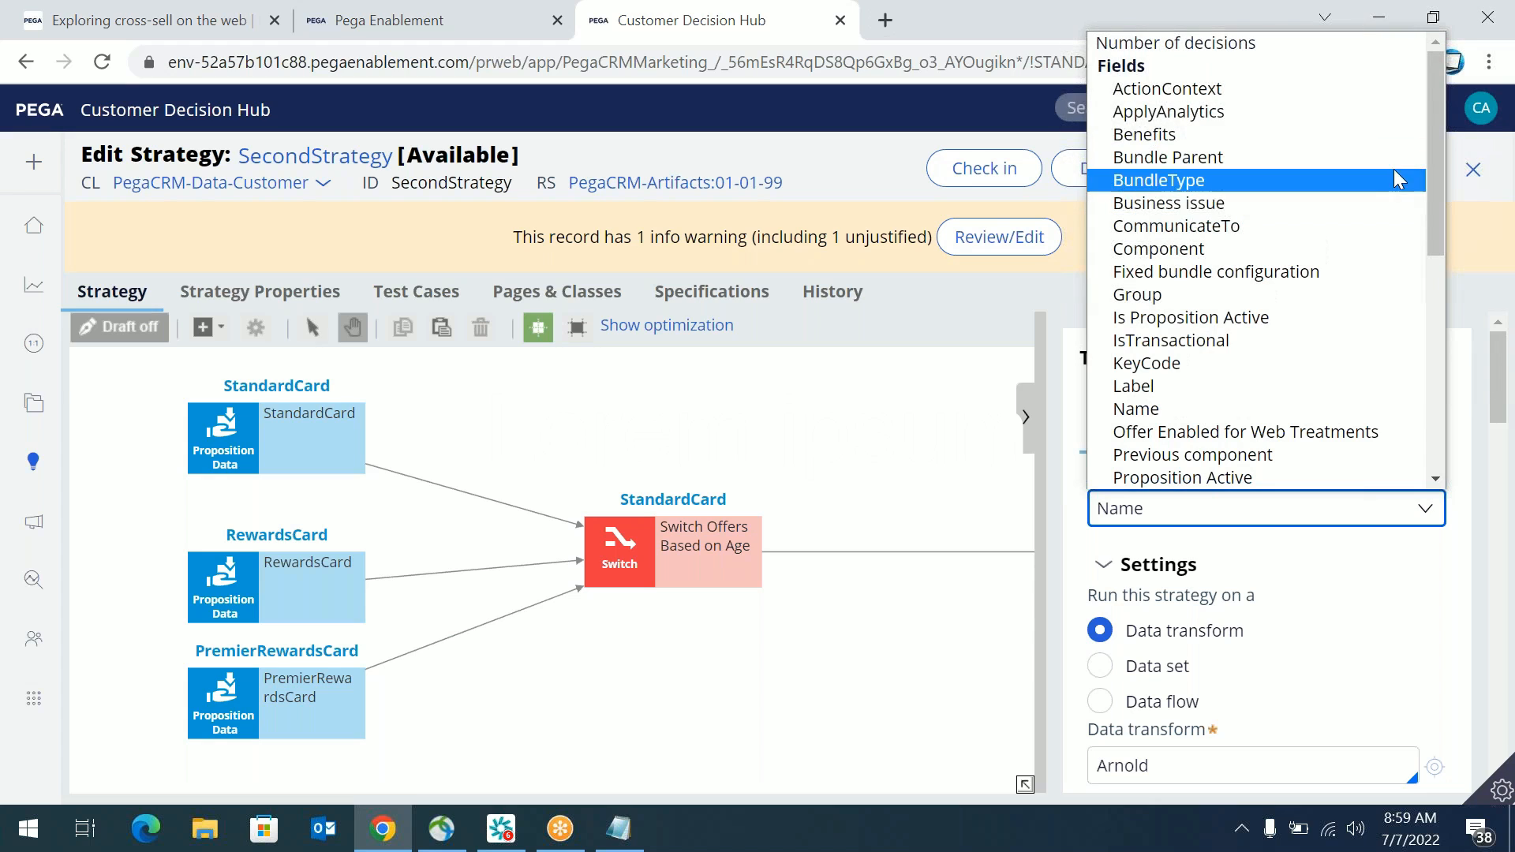
left_click(1345, 605)
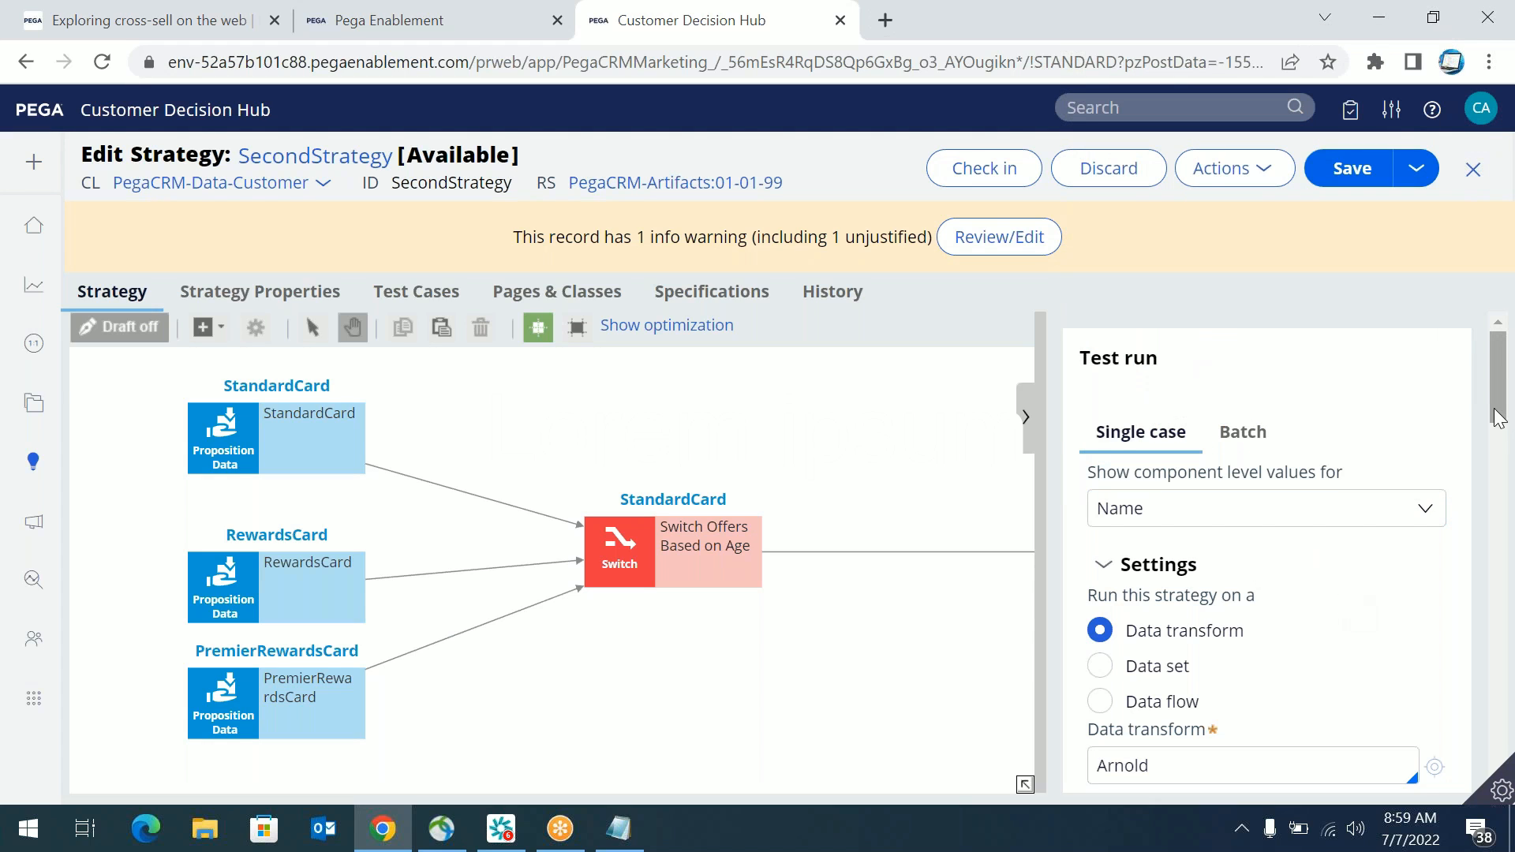
Step: Collapse the run settings and compare the results of the RewardsCard, Switch and StandardCard components
left_click_drag(1505, 382, 1468, 422)
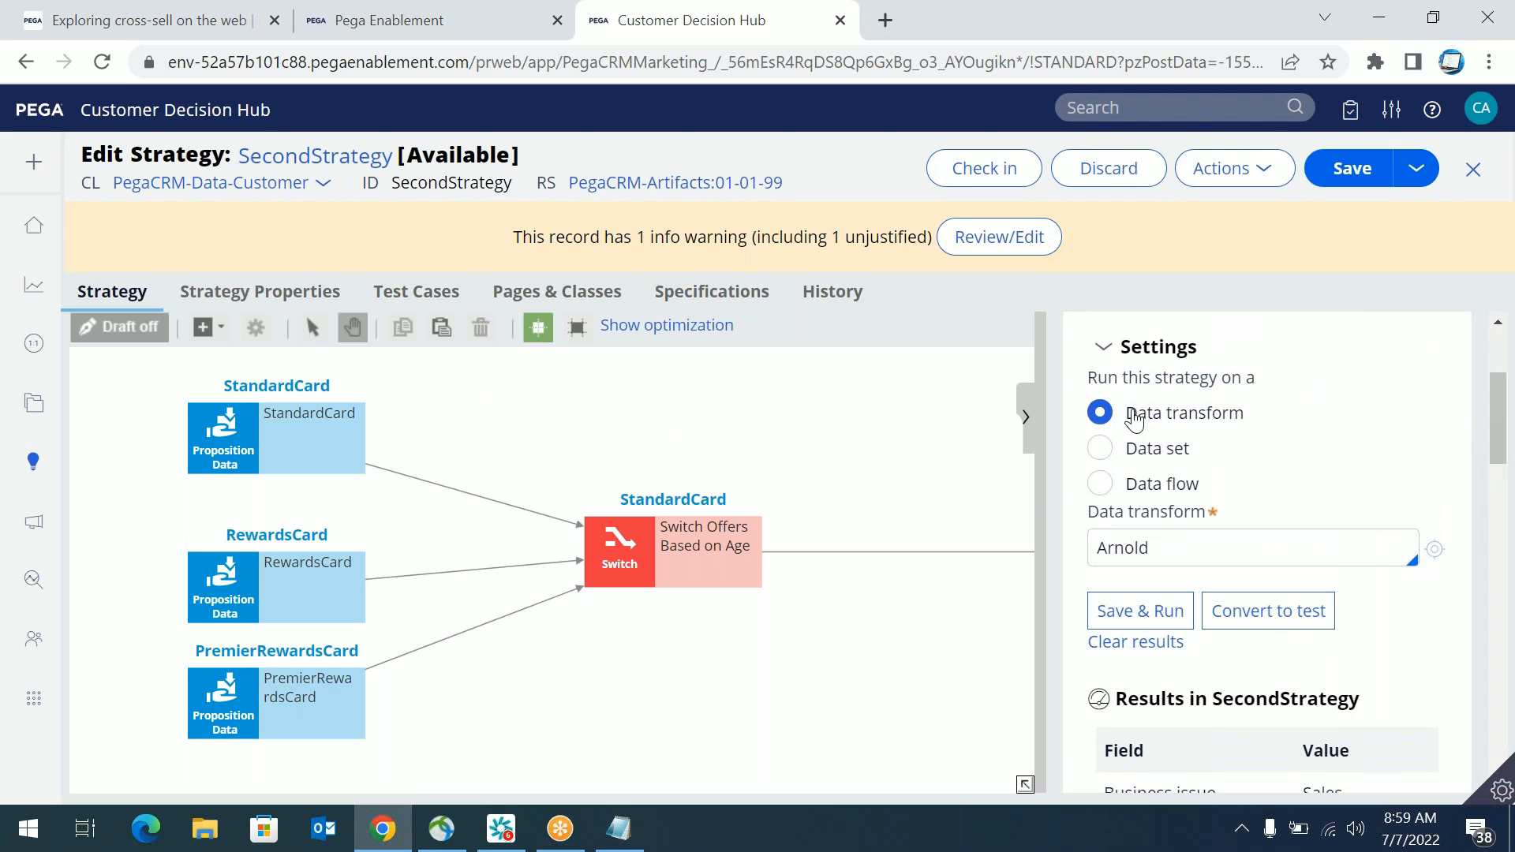
left_click(1104, 352)
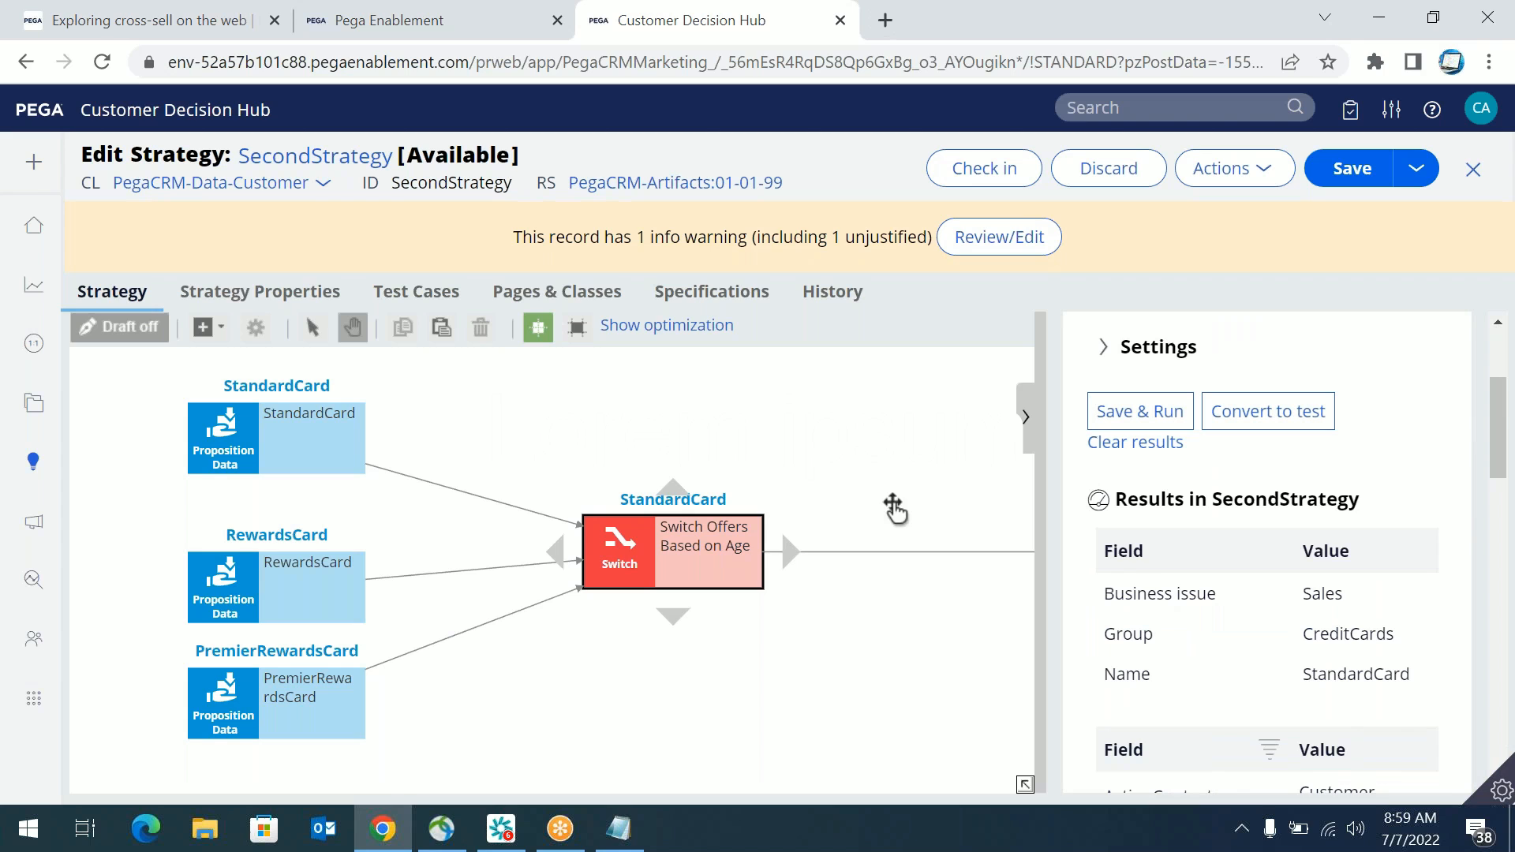
left_click_drag(1497, 436, 1502, 476)
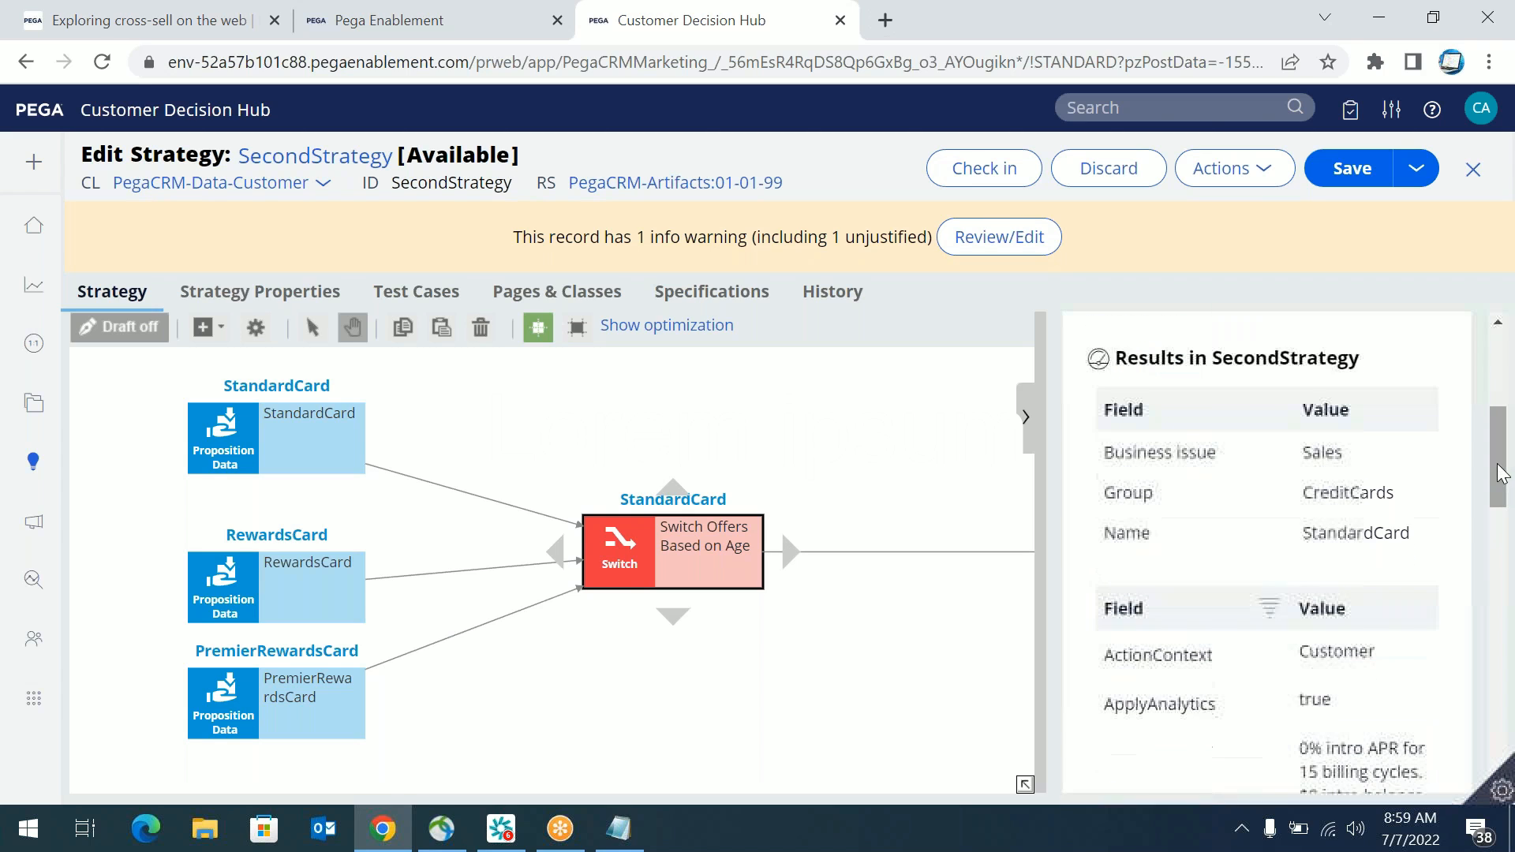
left_click(284, 580)
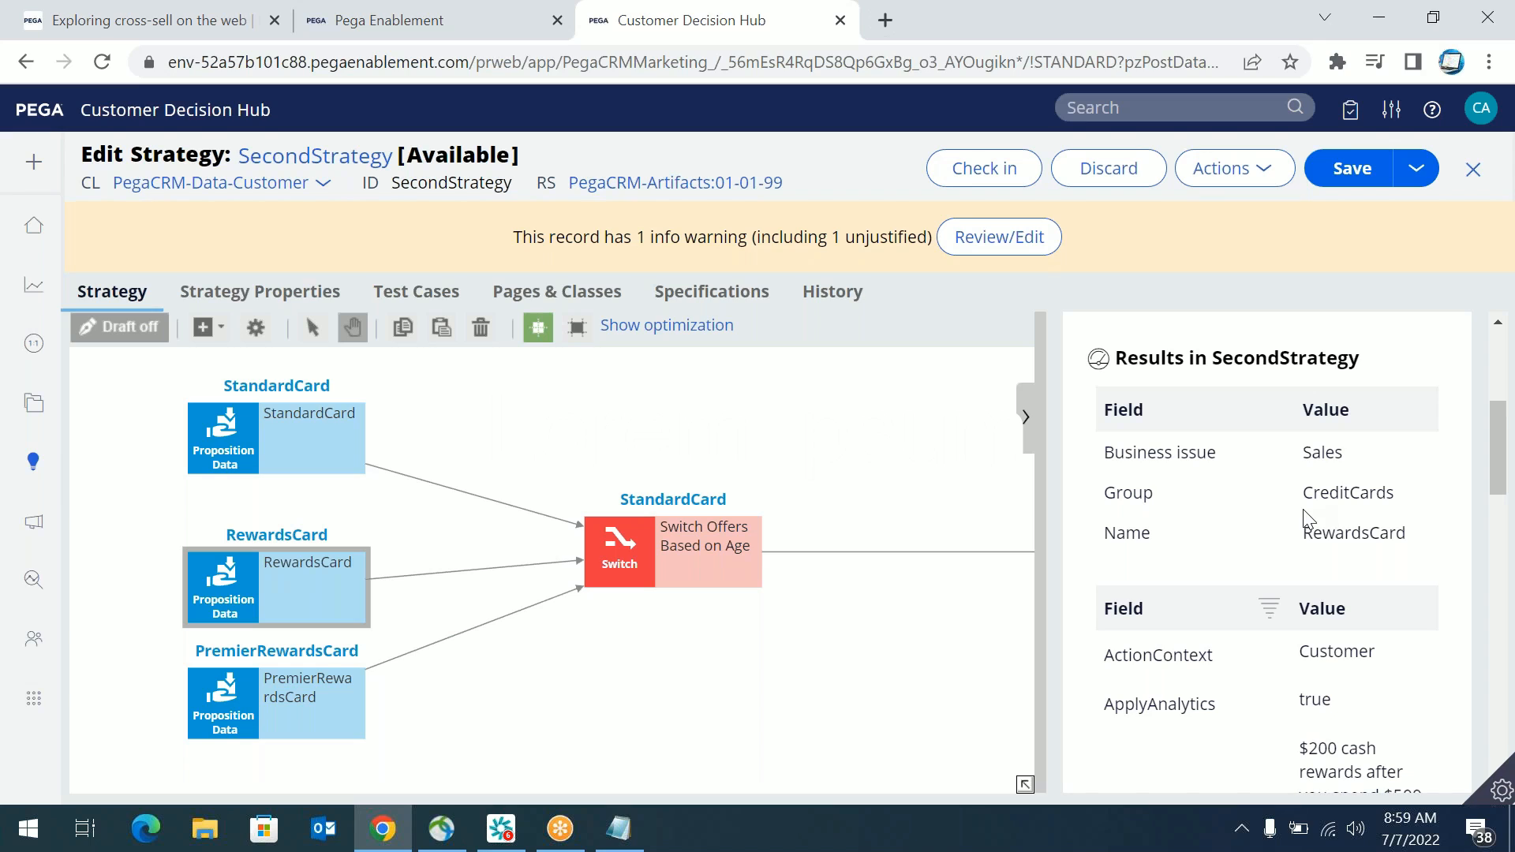
left_click_drag(1306, 519, 1153, 535)
left_click(672, 552)
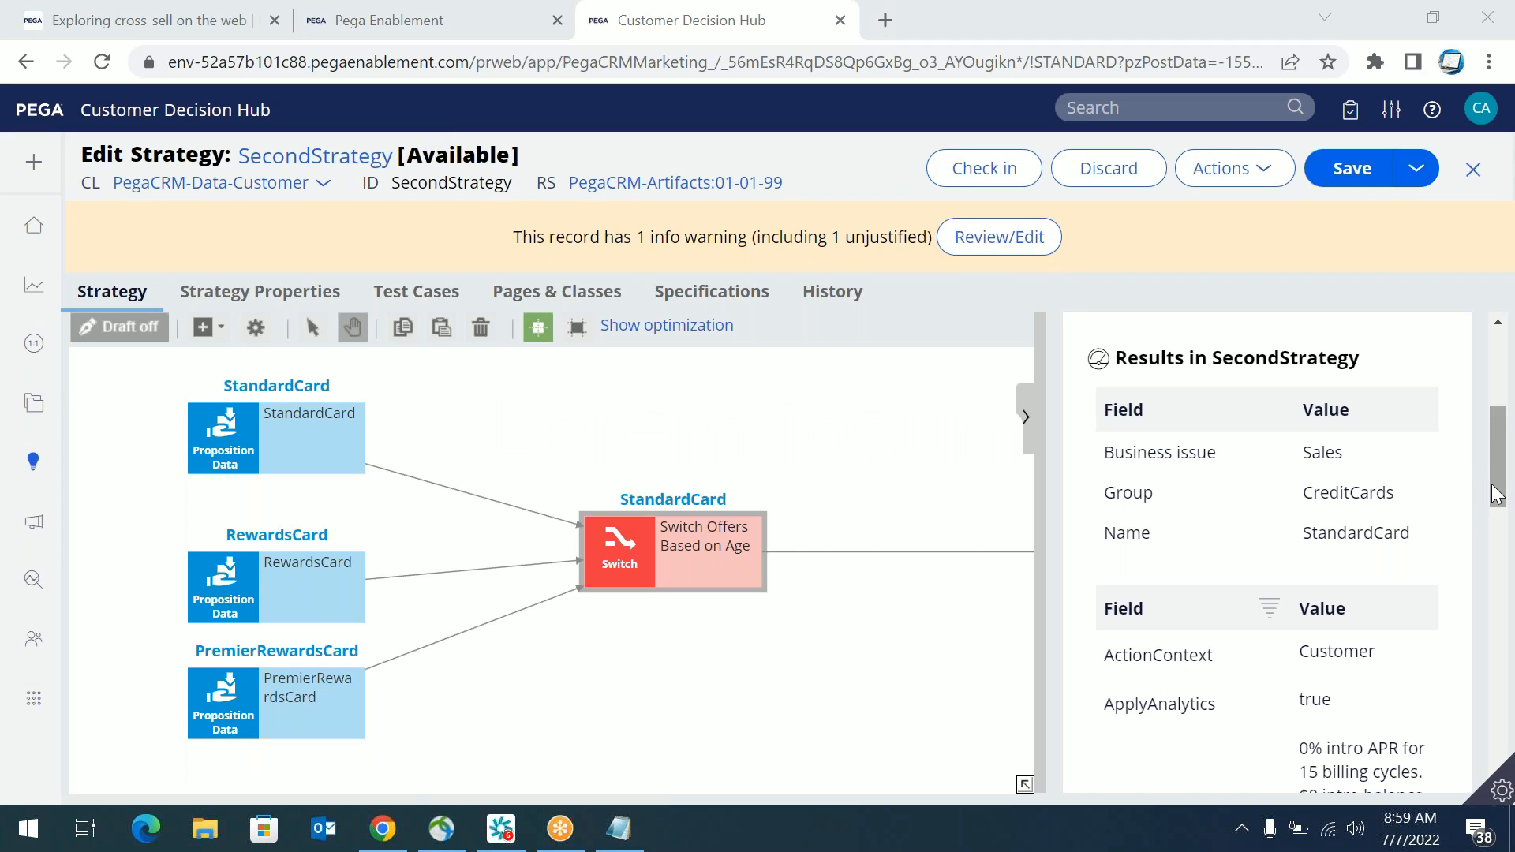
scroll(1484, 480, "up", 3)
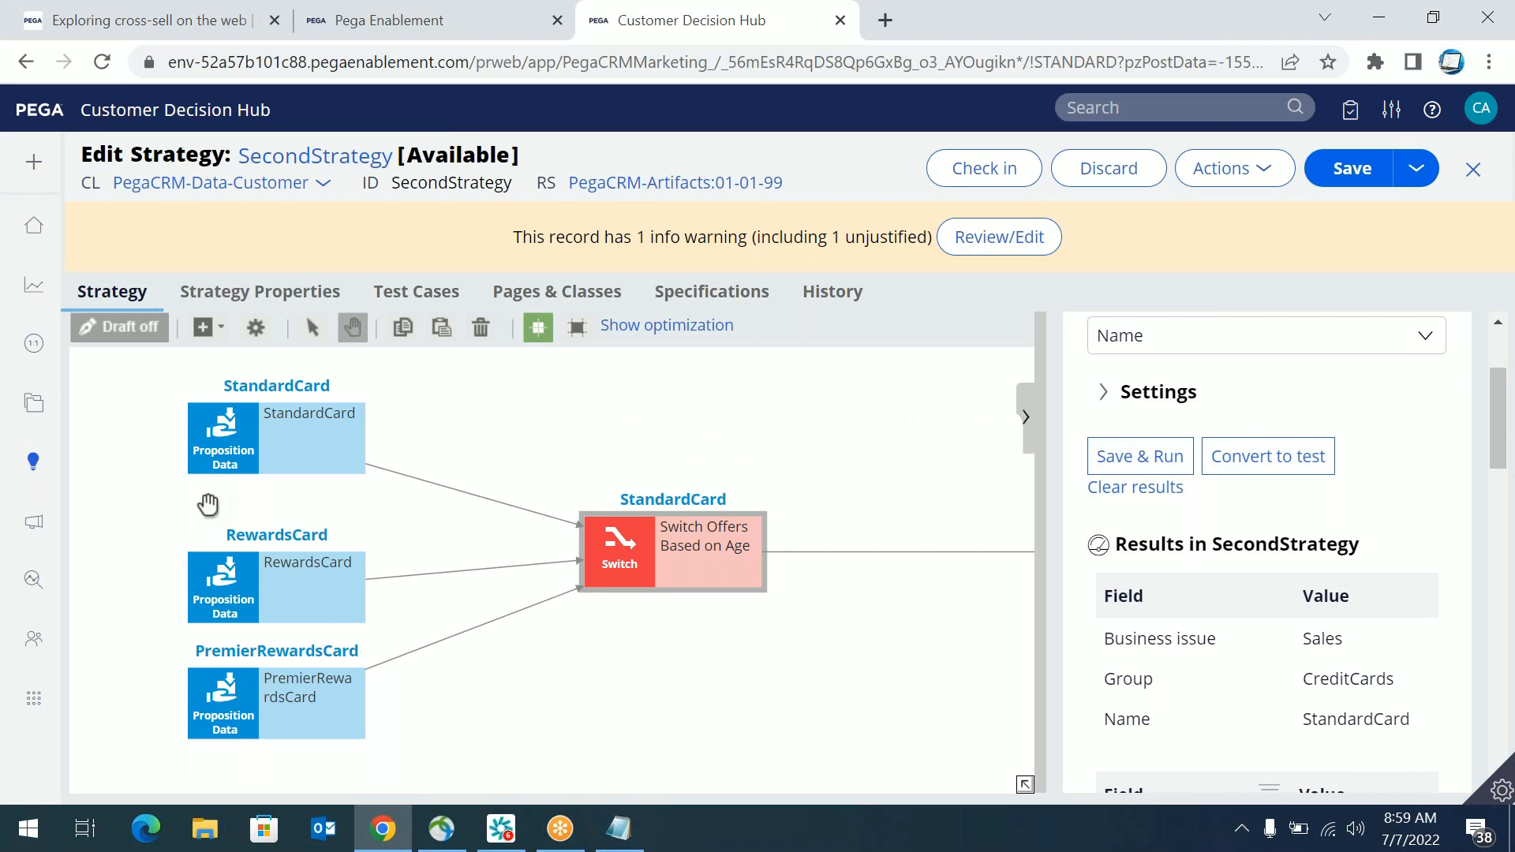
left_click(237, 442)
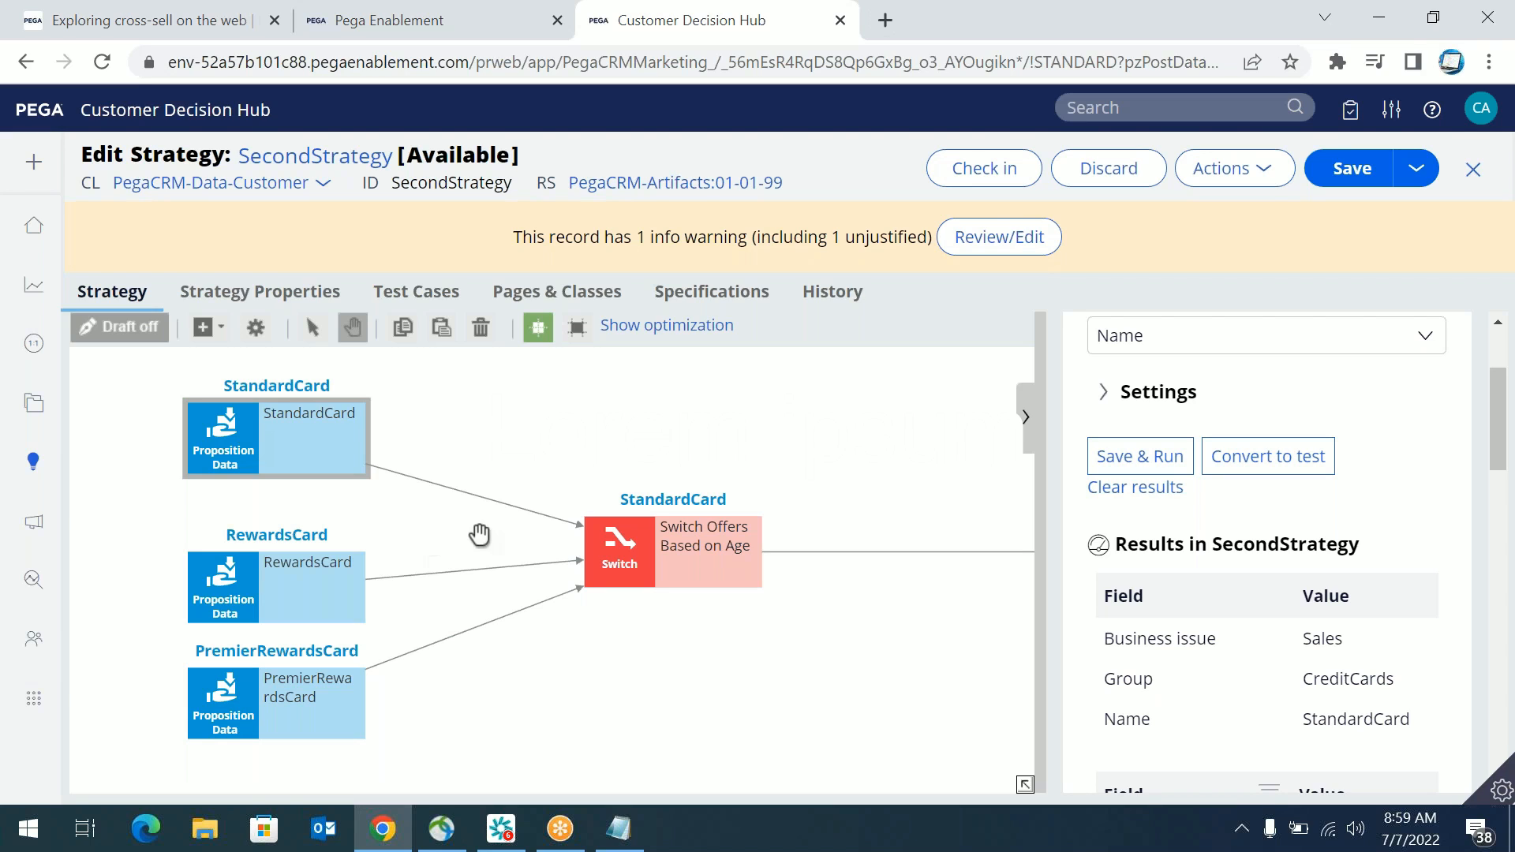
Step: Expand the run settings to check the selected data transform, and collapse them again
left_click_drag(1497, 412, 1497, 382)
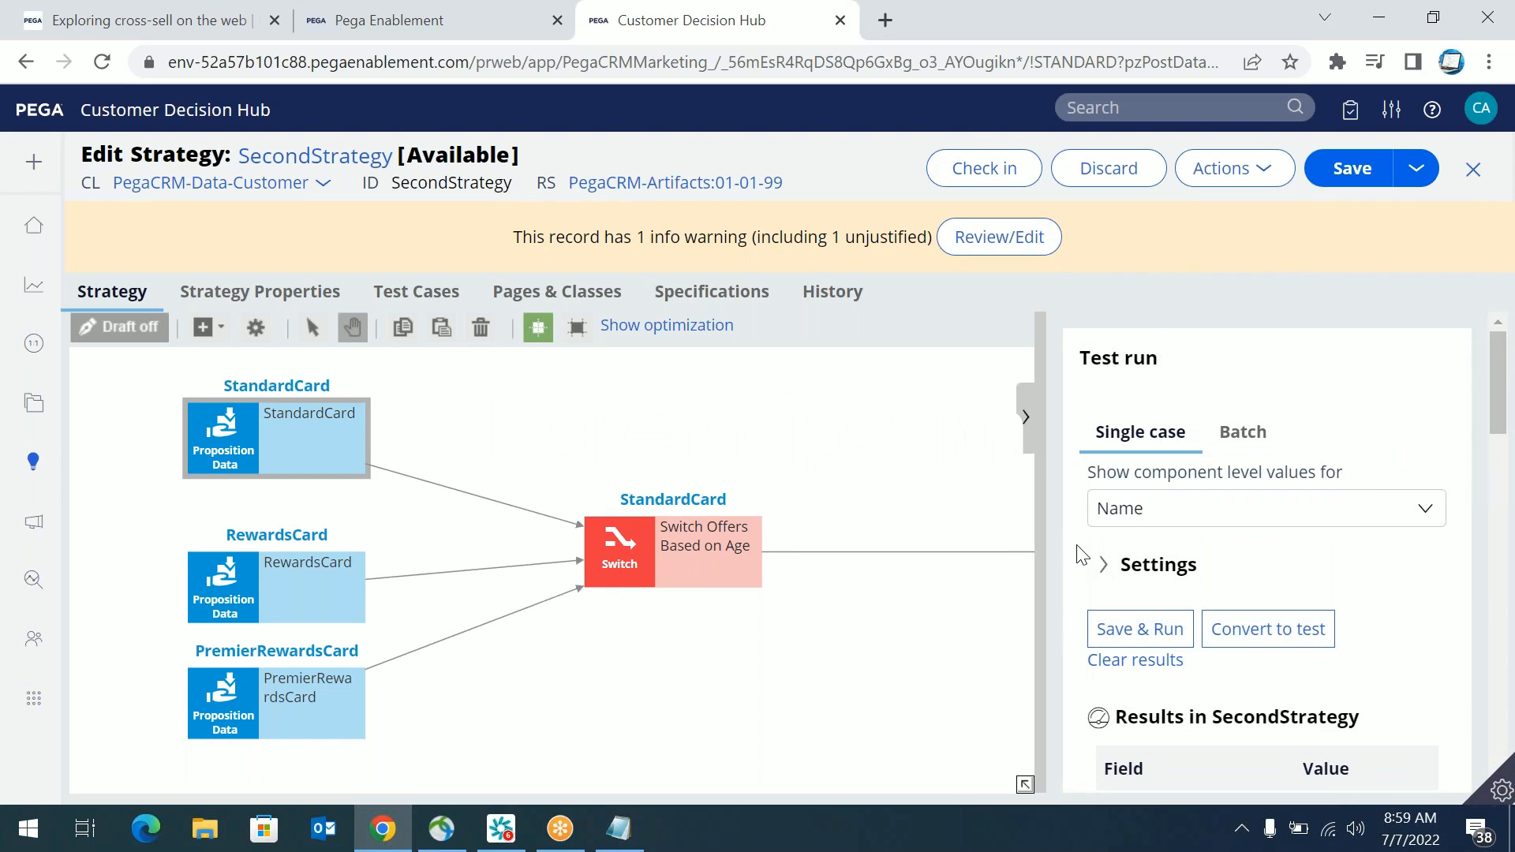
left_click(1157, 565)
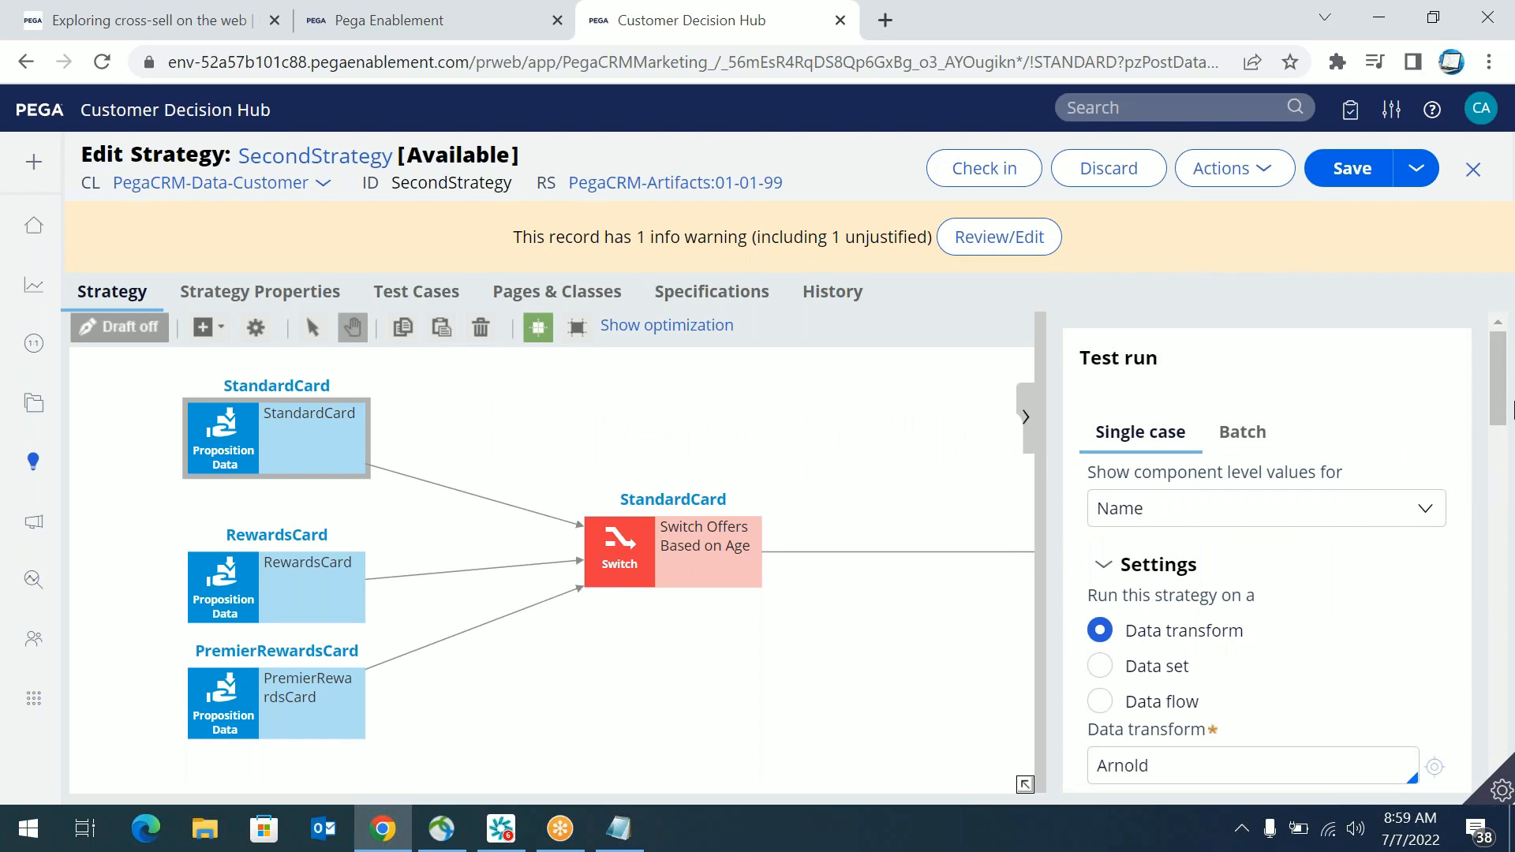
scroll(1500, 412, "down", 1)
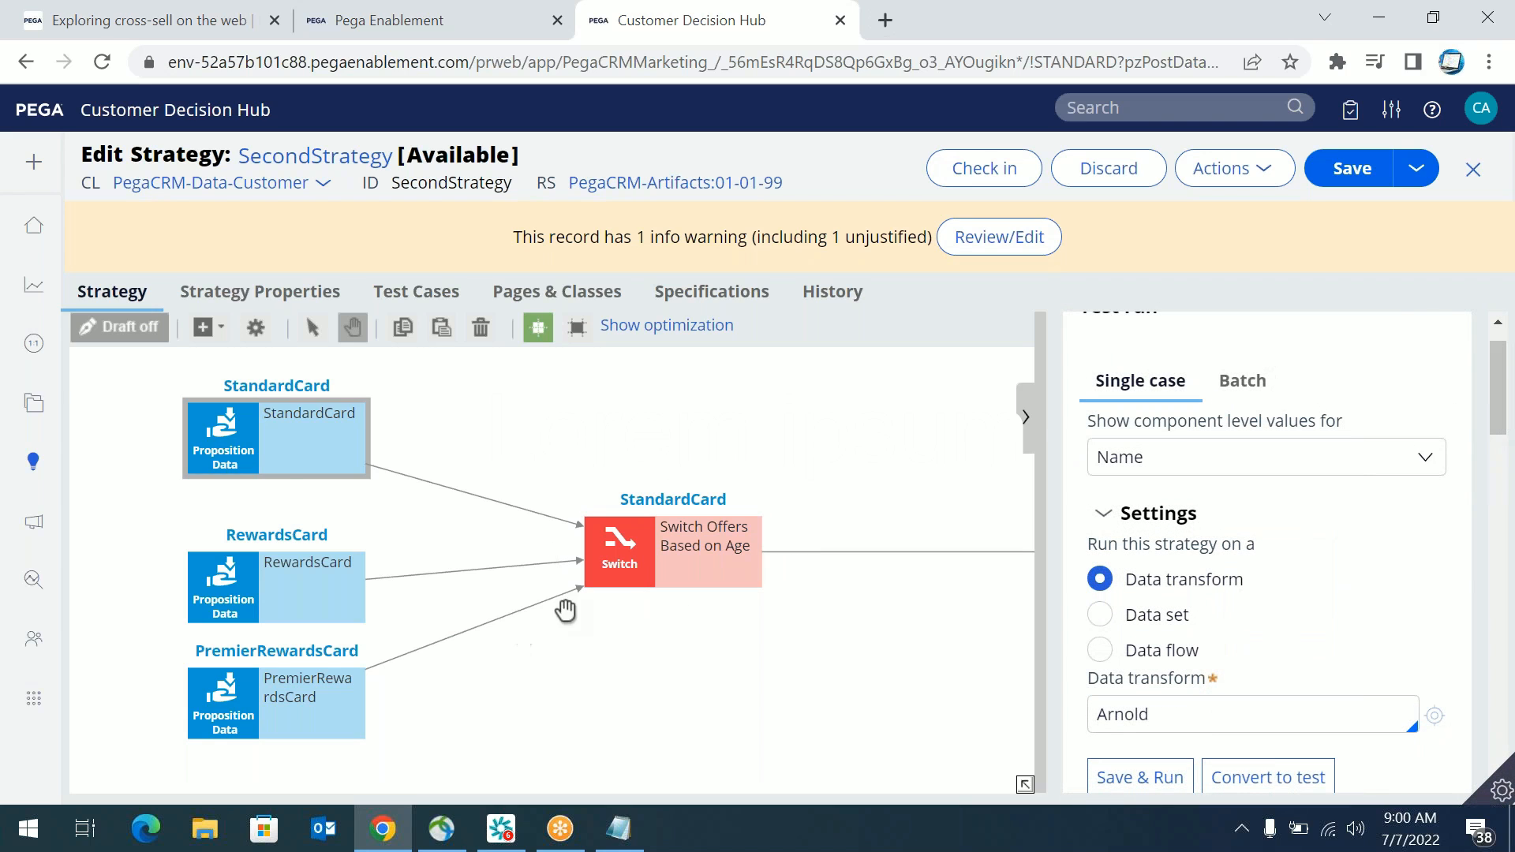
left_click(293, 454)
left_click(1160, 517)
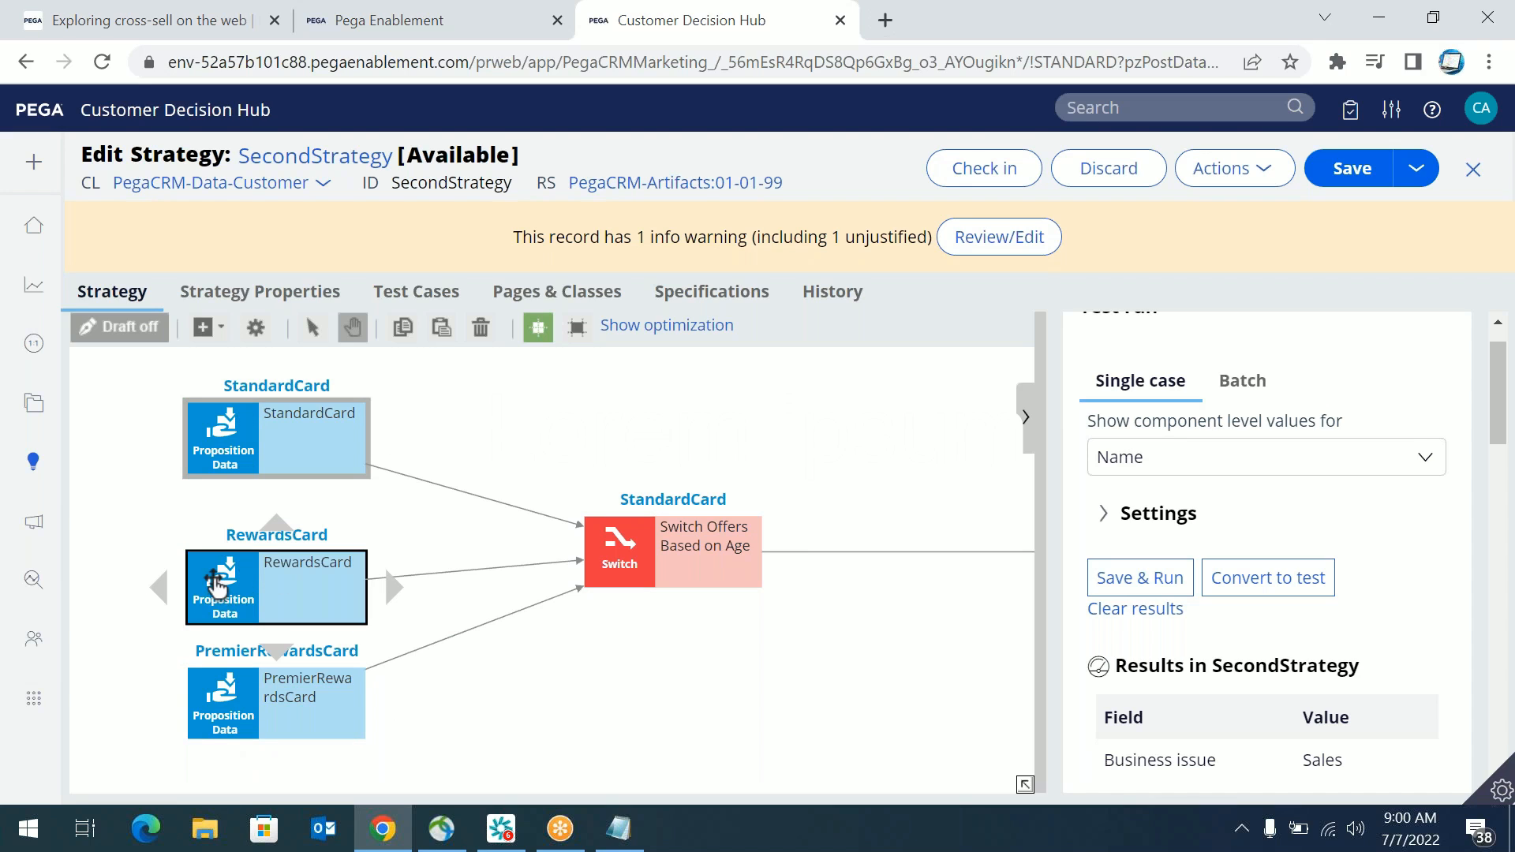
Step: Examine the age conditions and card assignments in the properties of Switch Offers Based on Age, and leave them without submitting
left_click(675, 537)
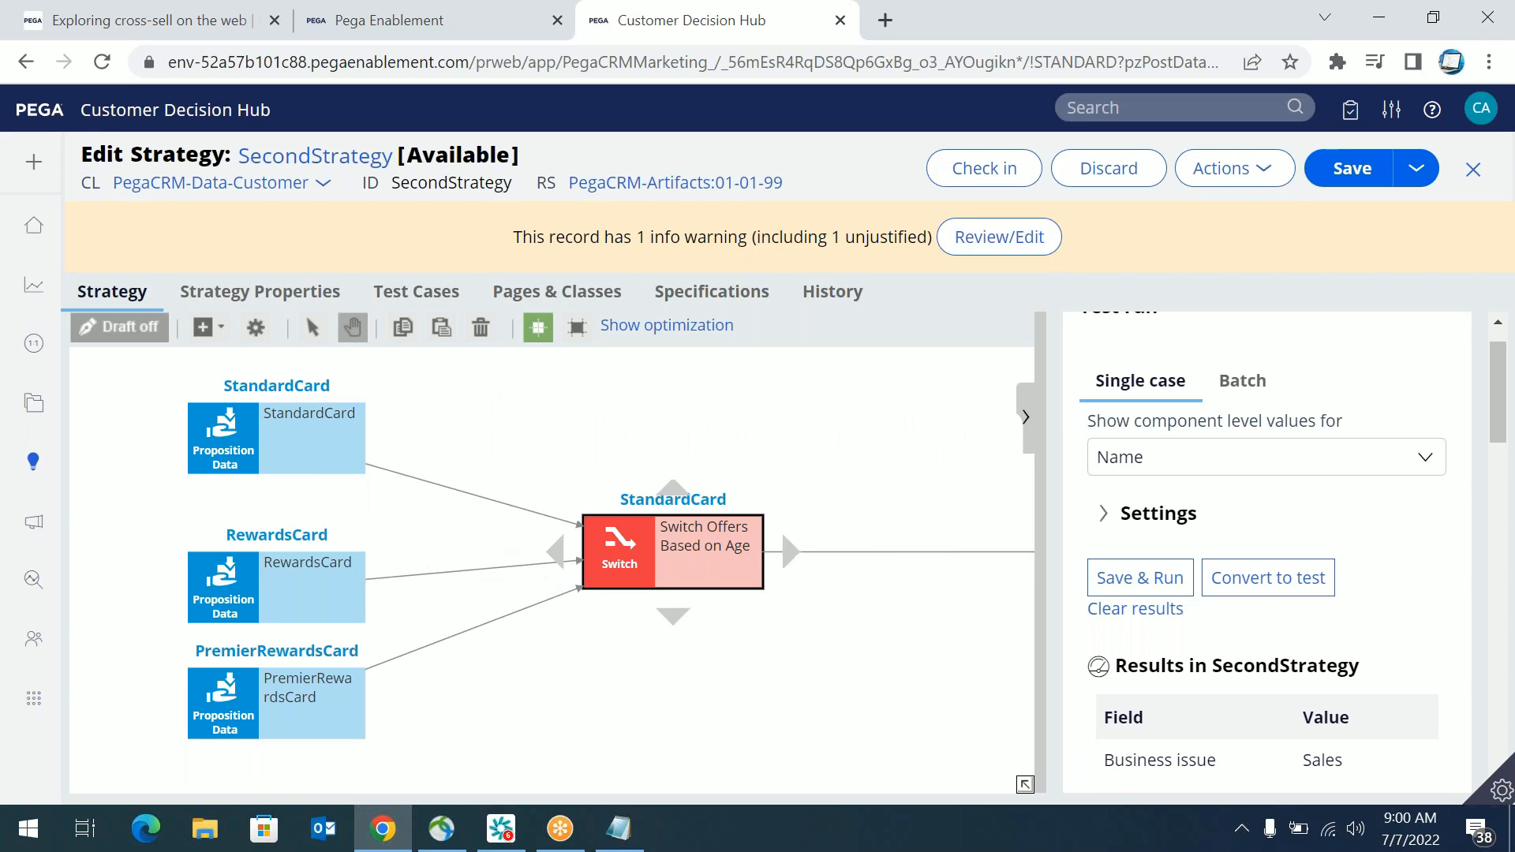
left_click(669, 587)
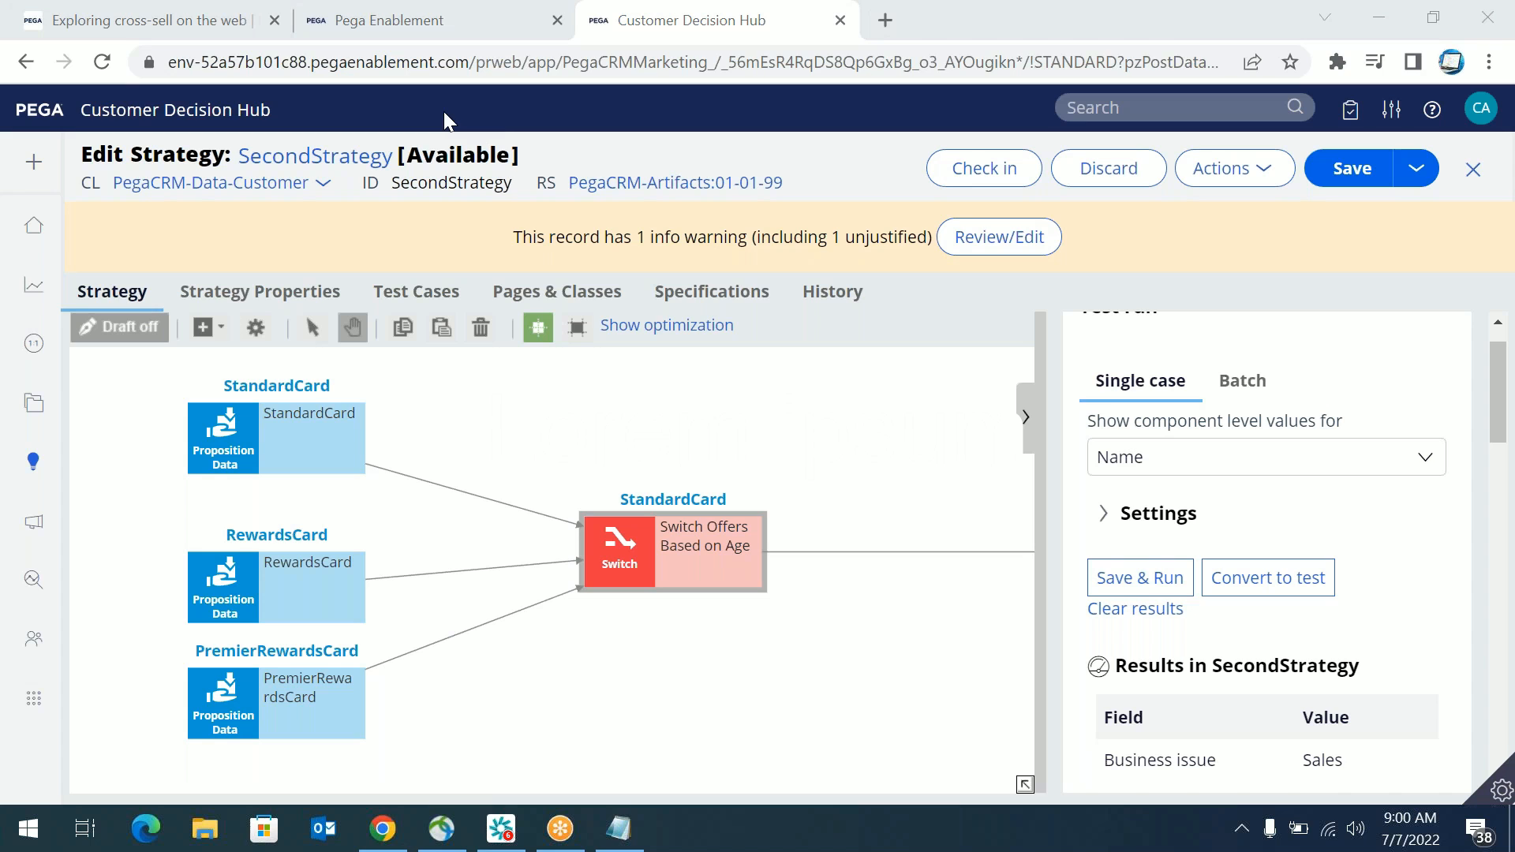
left_click_drag(856, 432, 627, 489)
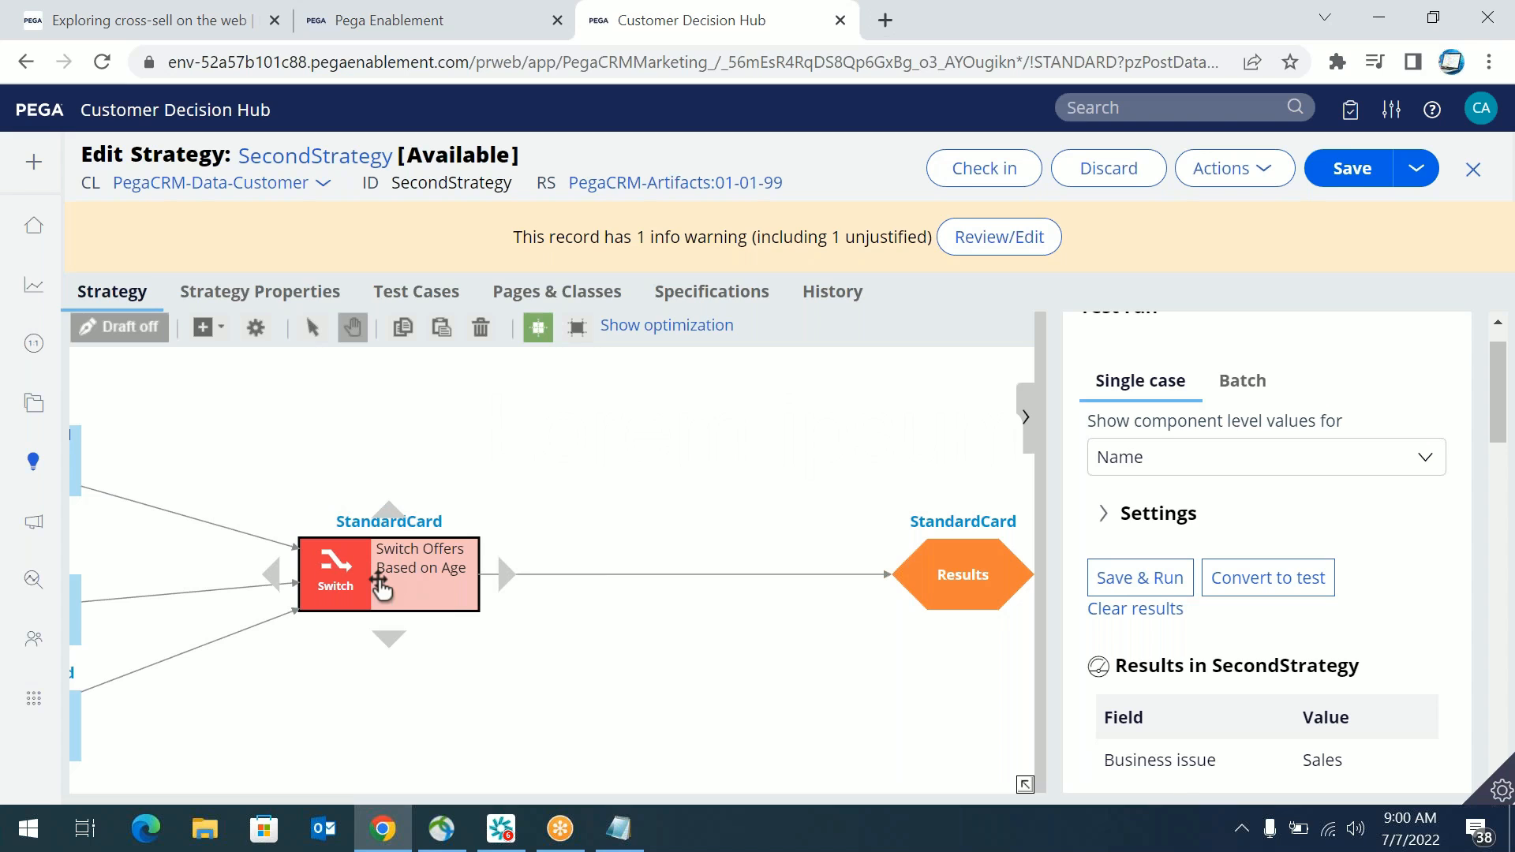
double_click(381, 587)
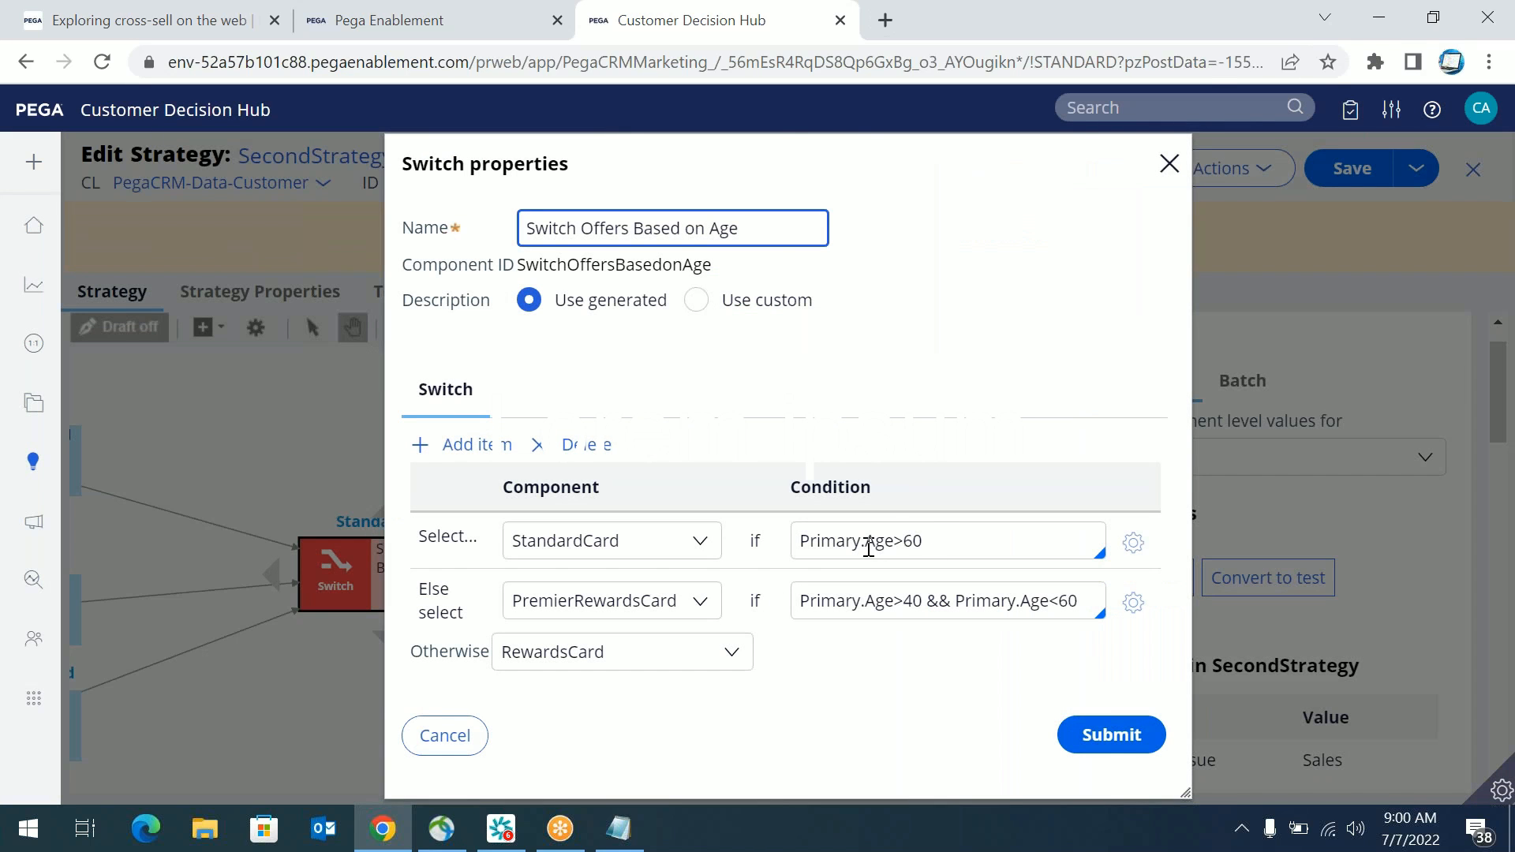
left_click_drag(869, 547, 891, 547)
left_click(445, 736)
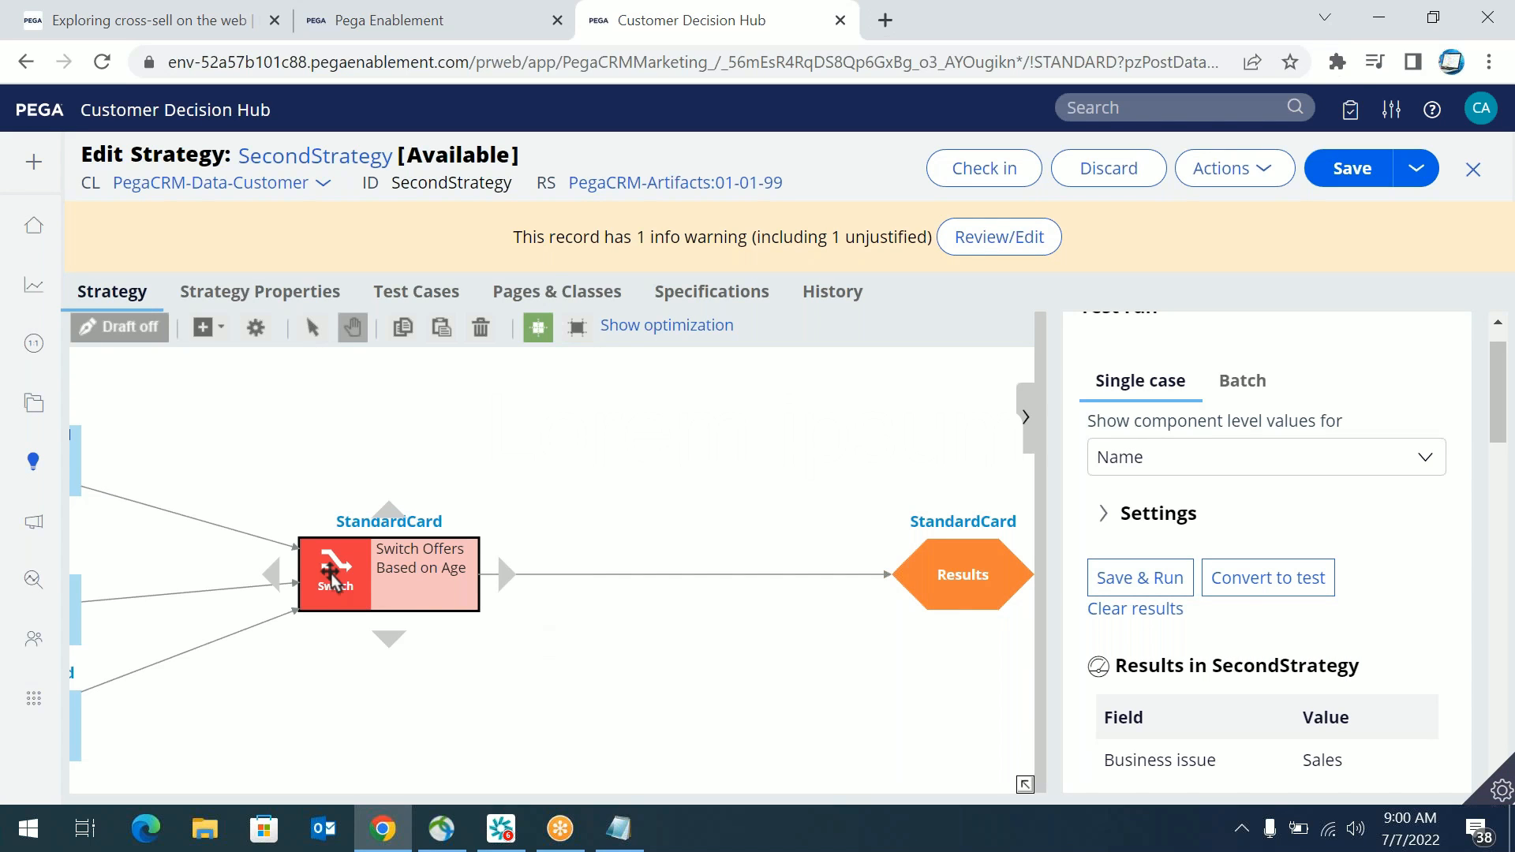
left_click(301, 494)
left_click_drag(301, 494, 405, 537)
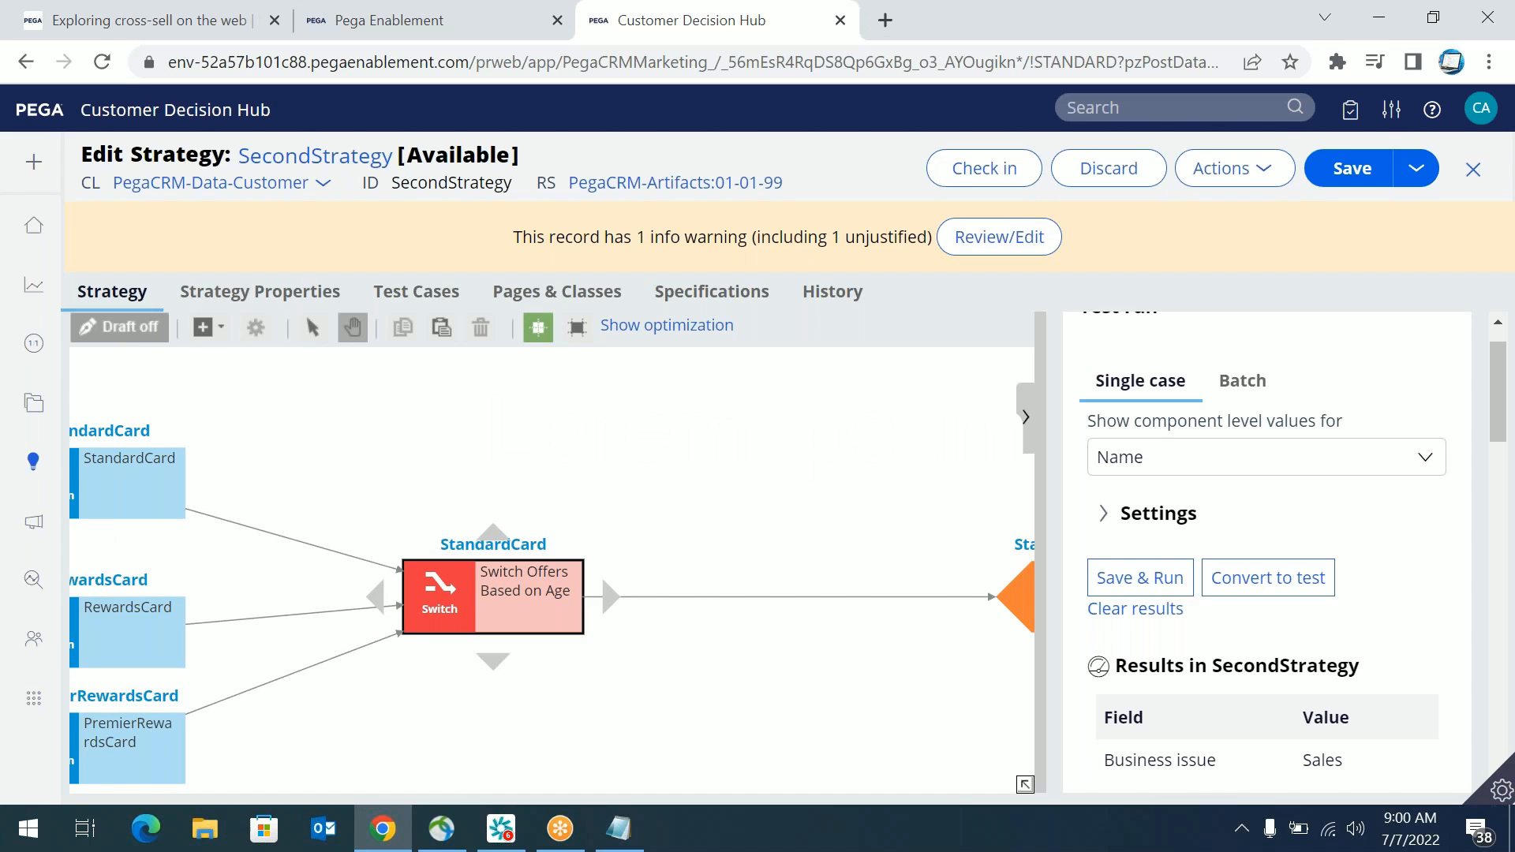
left_click(438, 582)
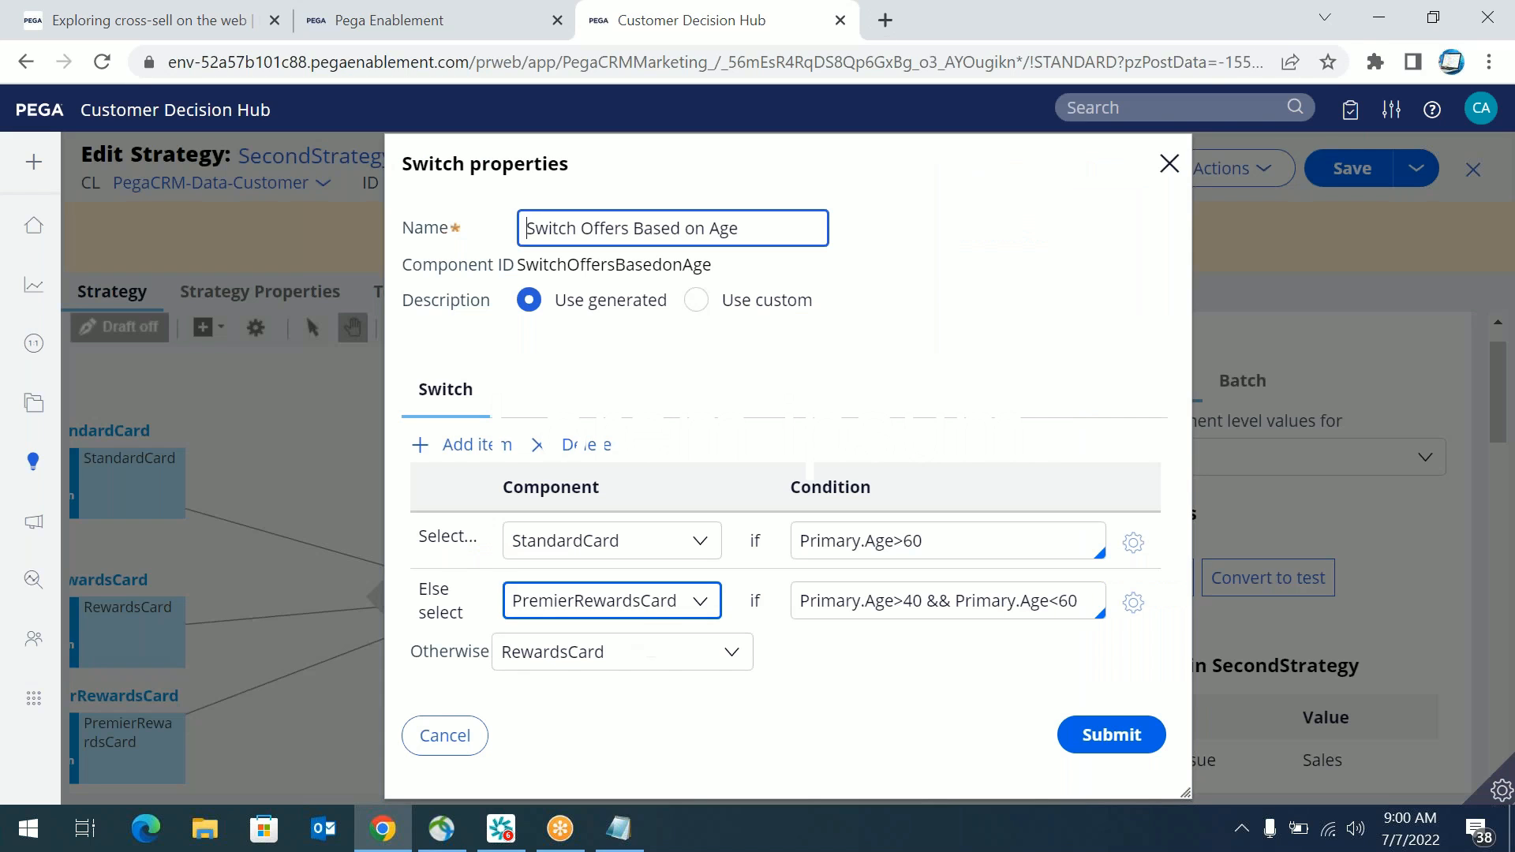
left_click(861, 541)
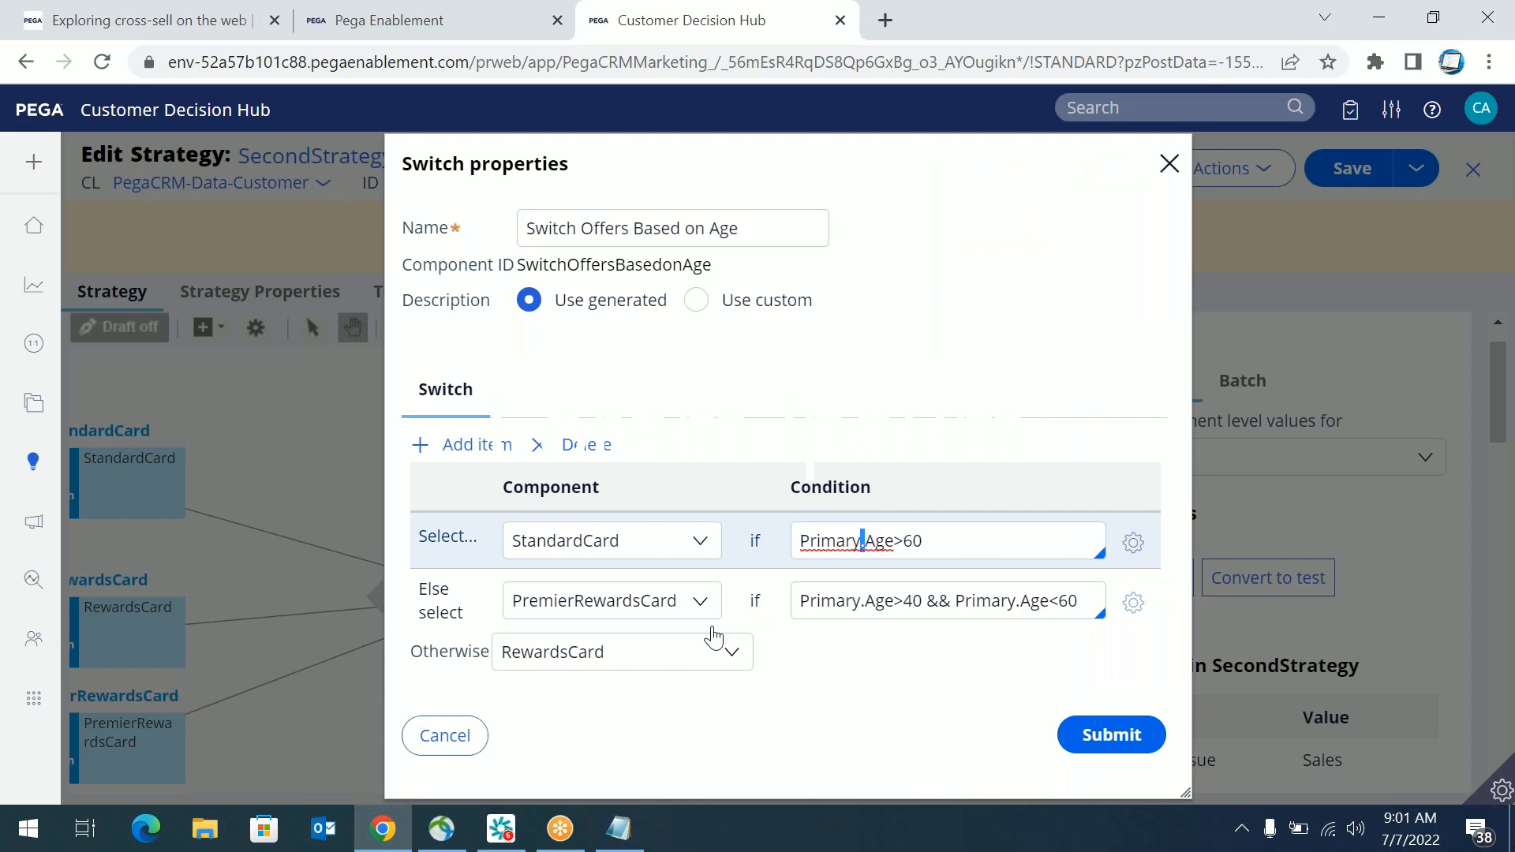
left_click(466, 737)
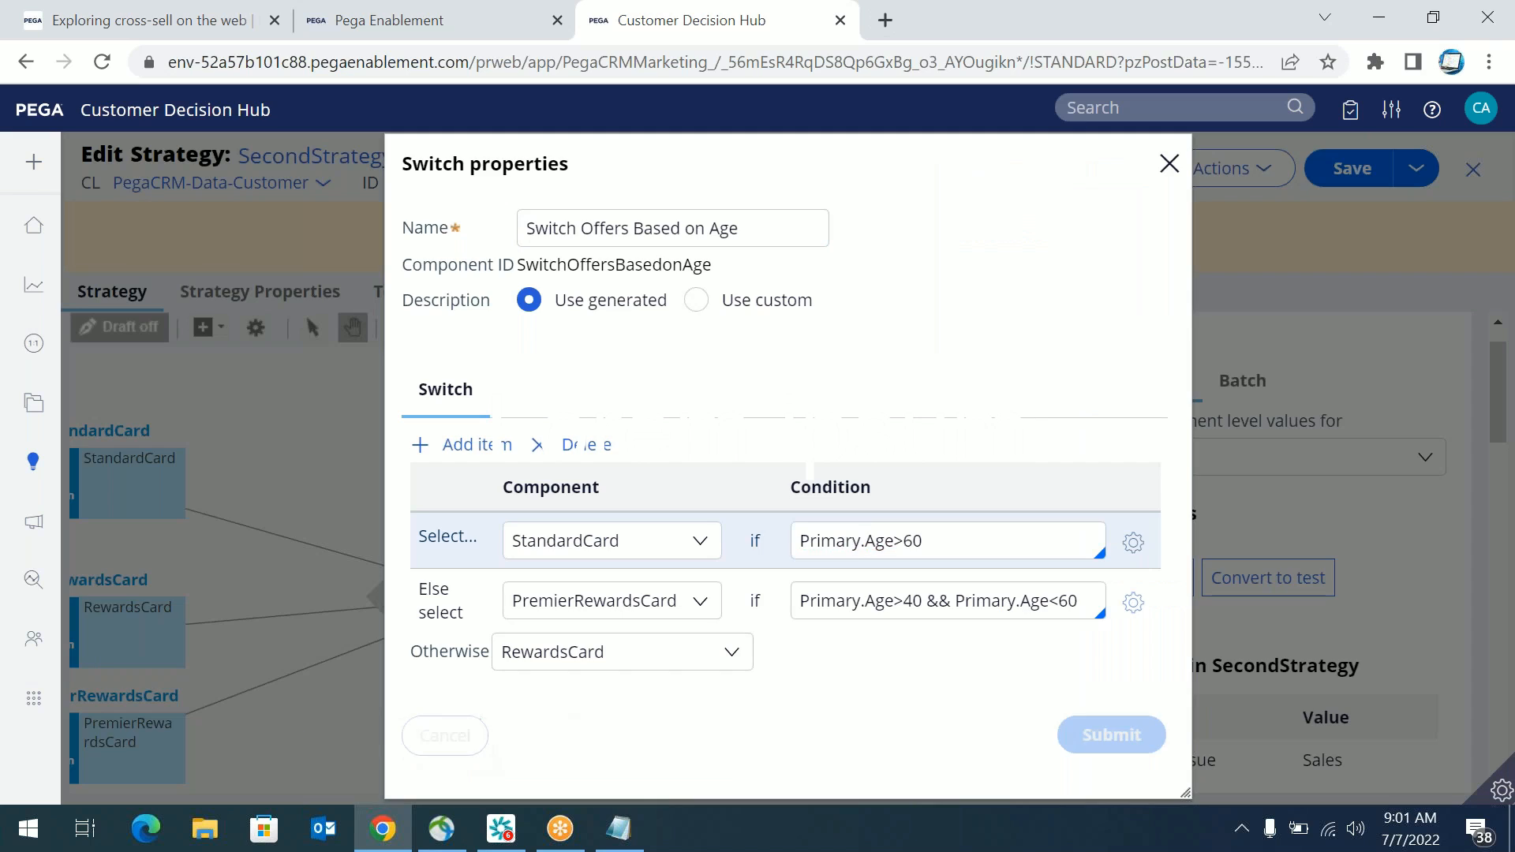
Step: Select the Results component to check its test run values, and collapse the test run pane to show the whole strategy
left_click_drag(760, 551, 596, 517)
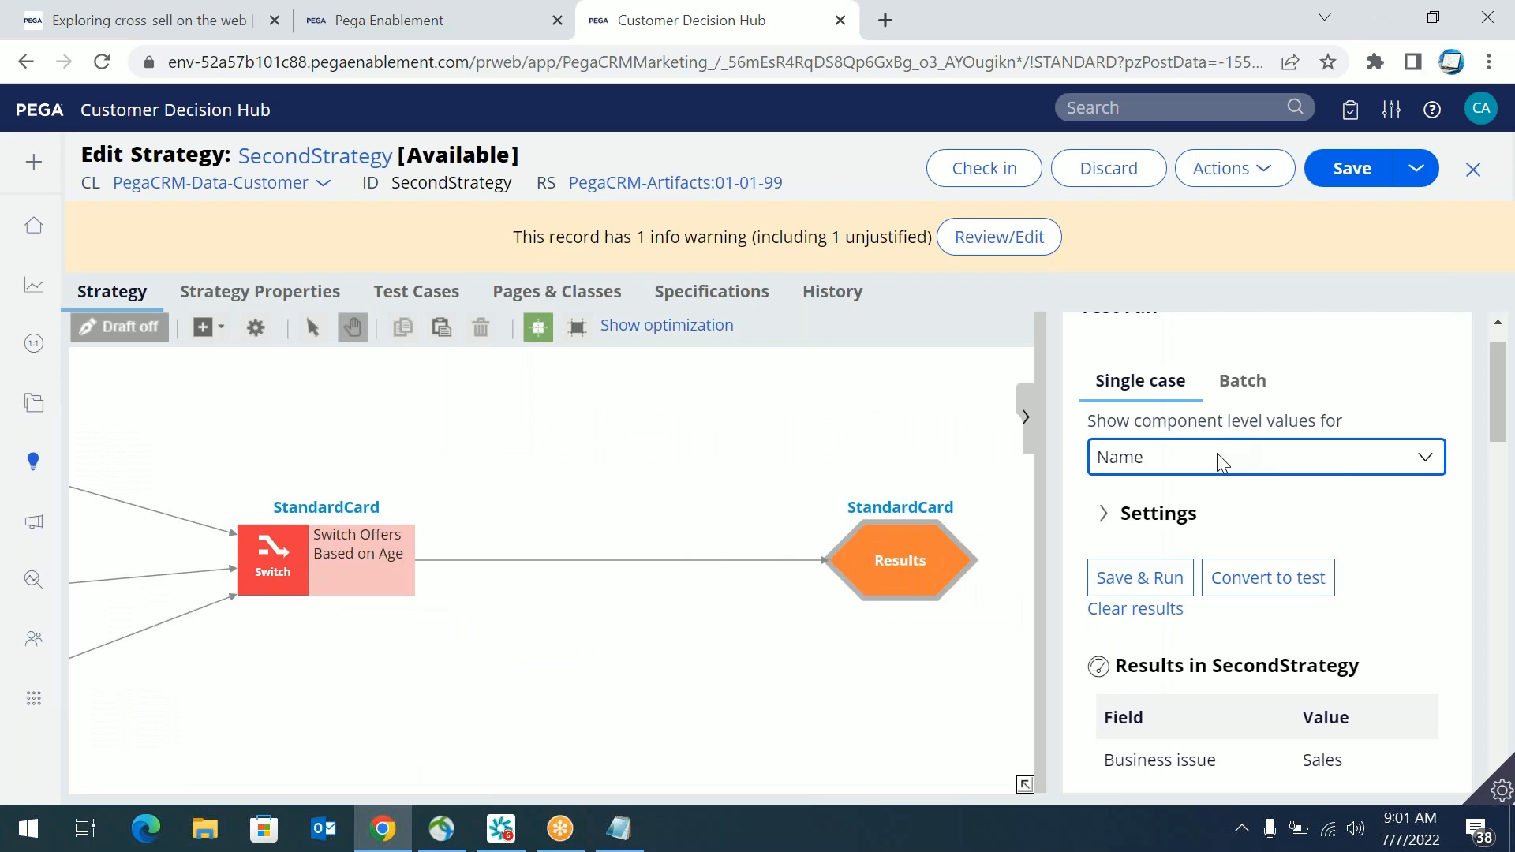
mouse_move(1508, 374)
left_mouse_down()
mouse_move(1503, 746)
mouse_move(1487, 395)
left_mouse_up()
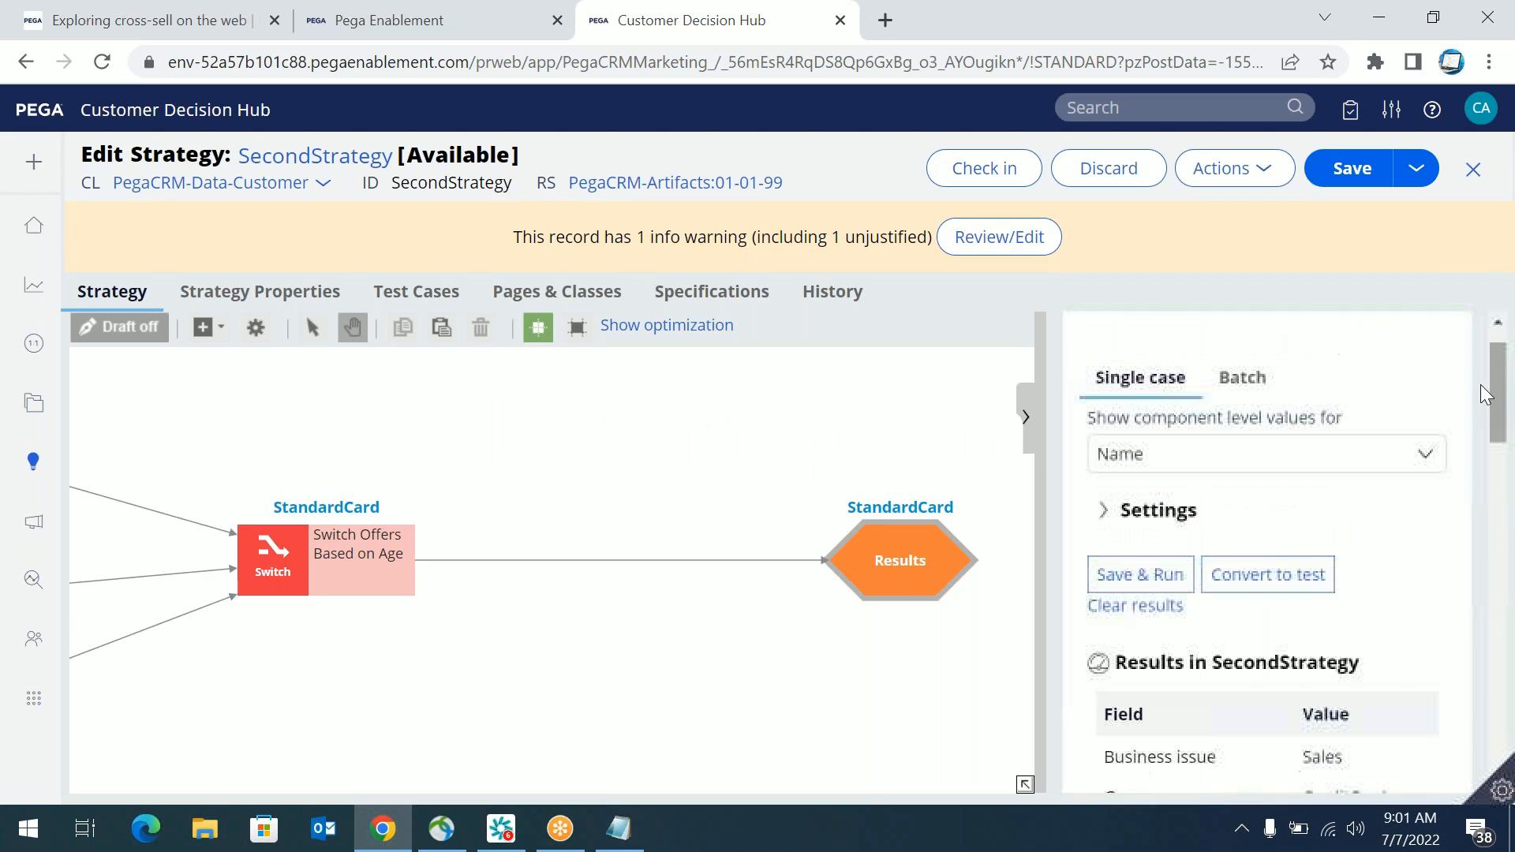
left_click(1026, 417)
left_click_drag(622, 498, 923, 558)
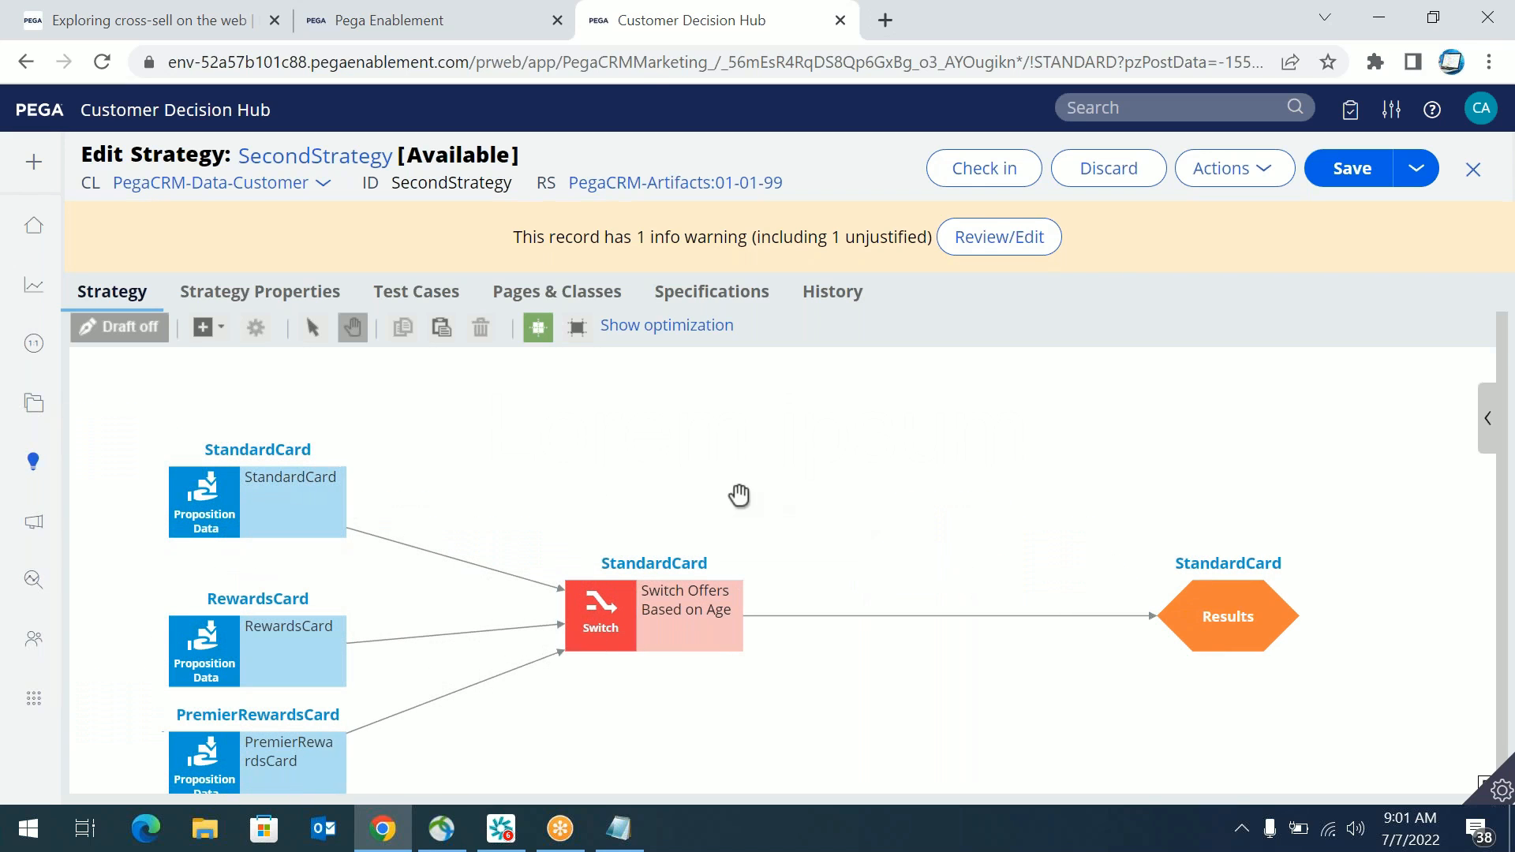
Step: Review the strategy components that can be added under Enrichment, Arbitration, Aggregation, Business rules and Import
left_click(208, 327)
mouse_move(244, 565)
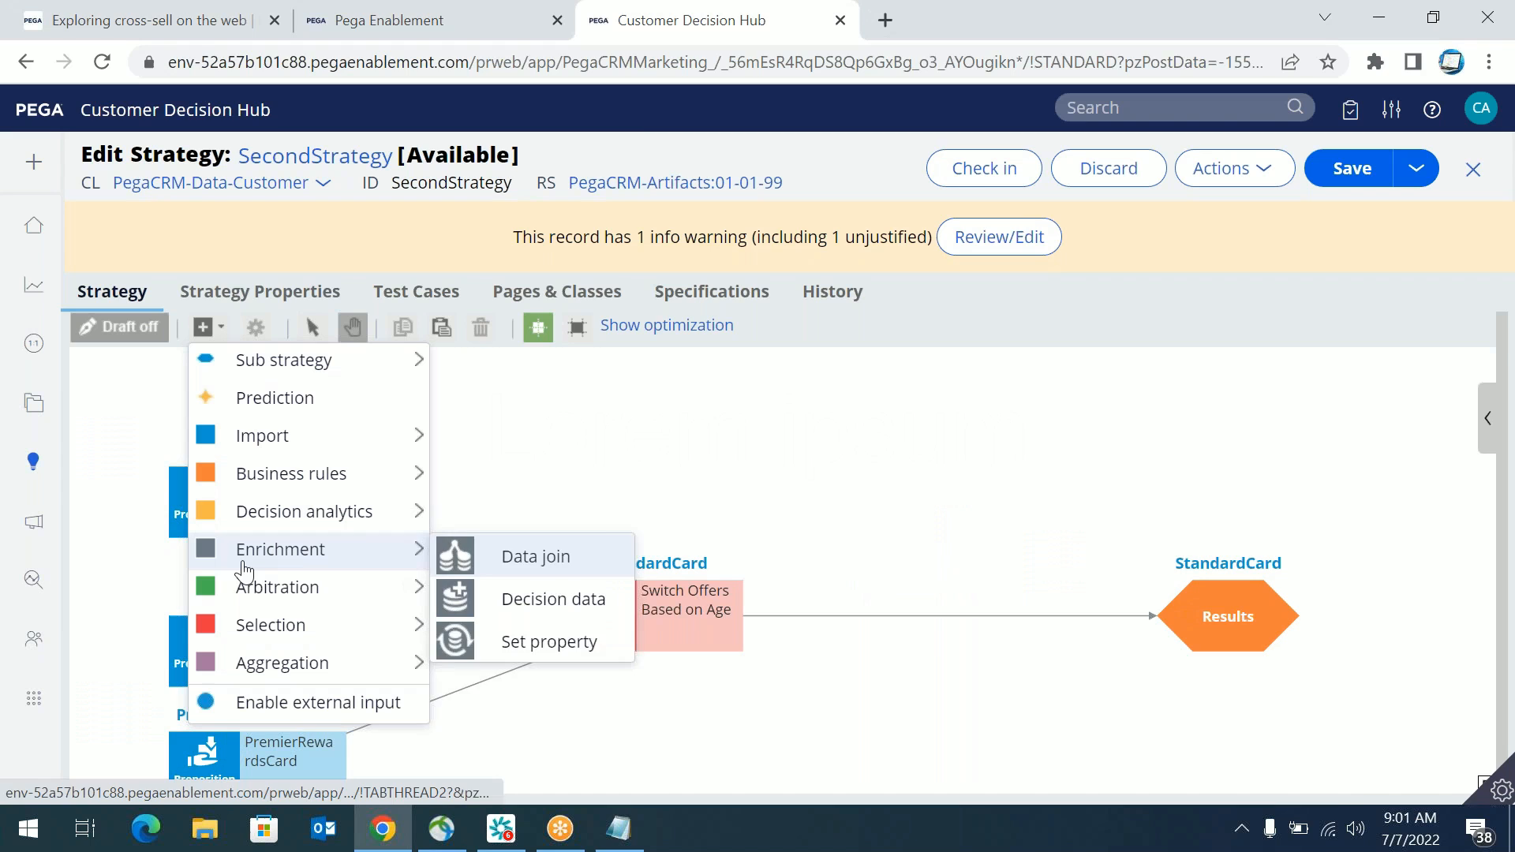
mouse_move(267, 600)
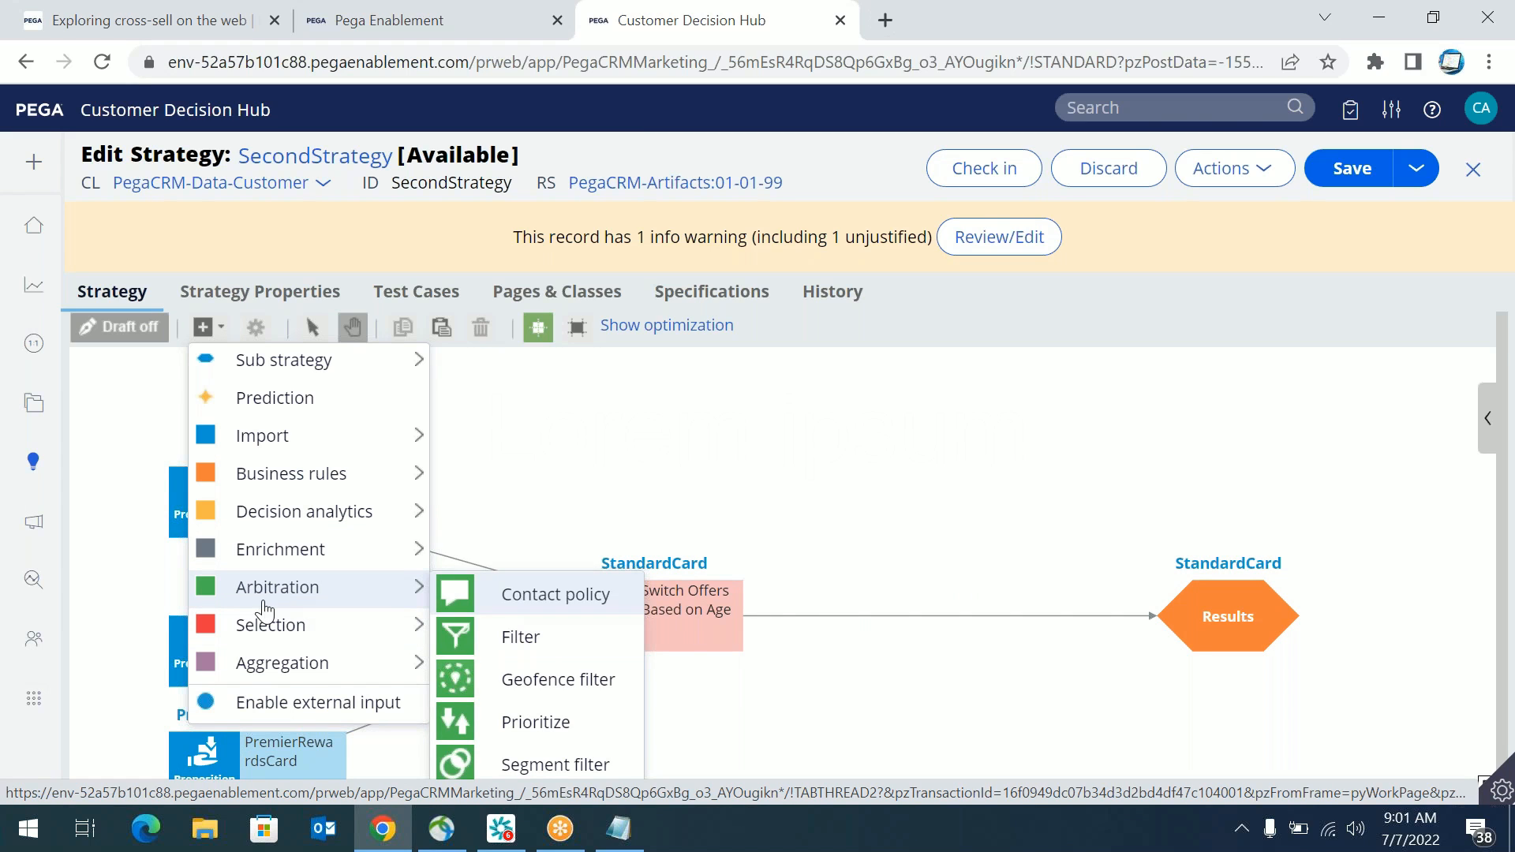
mouse_move(346, 662)
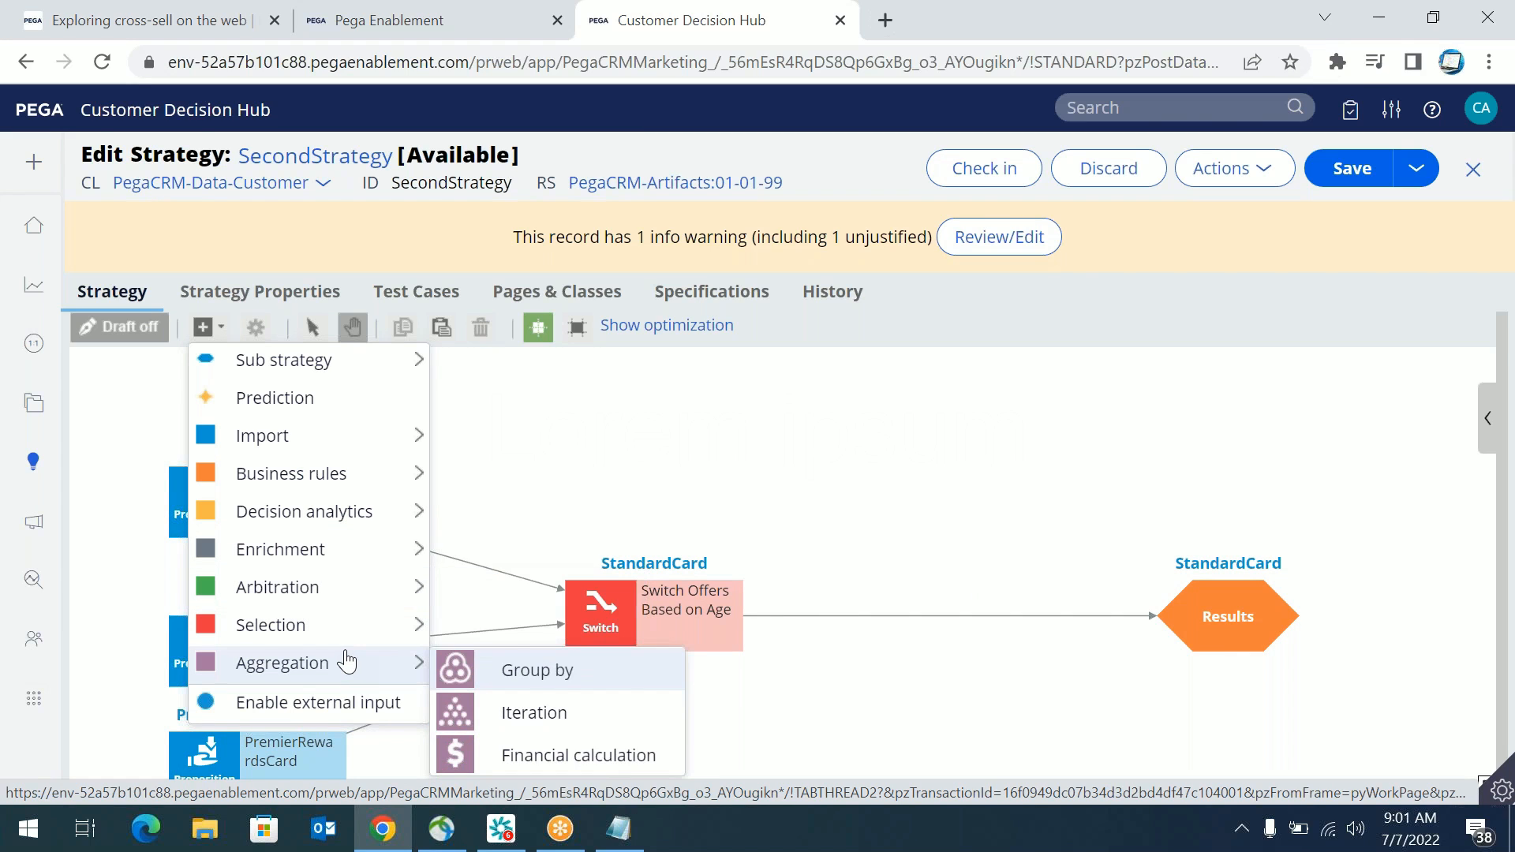
mouse_move(322, 488)
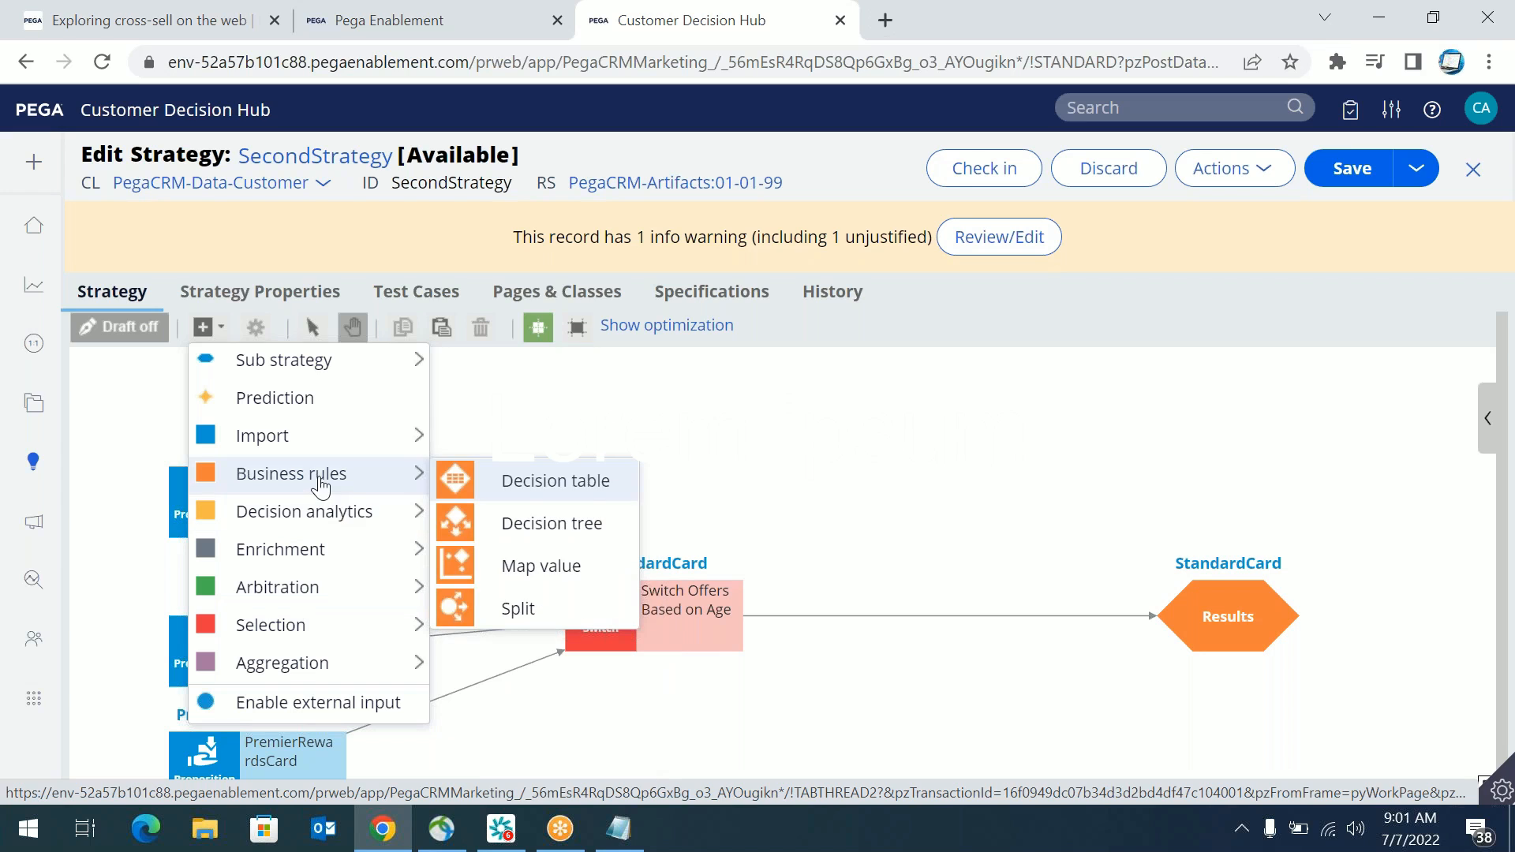
mouse_move(326, 444)
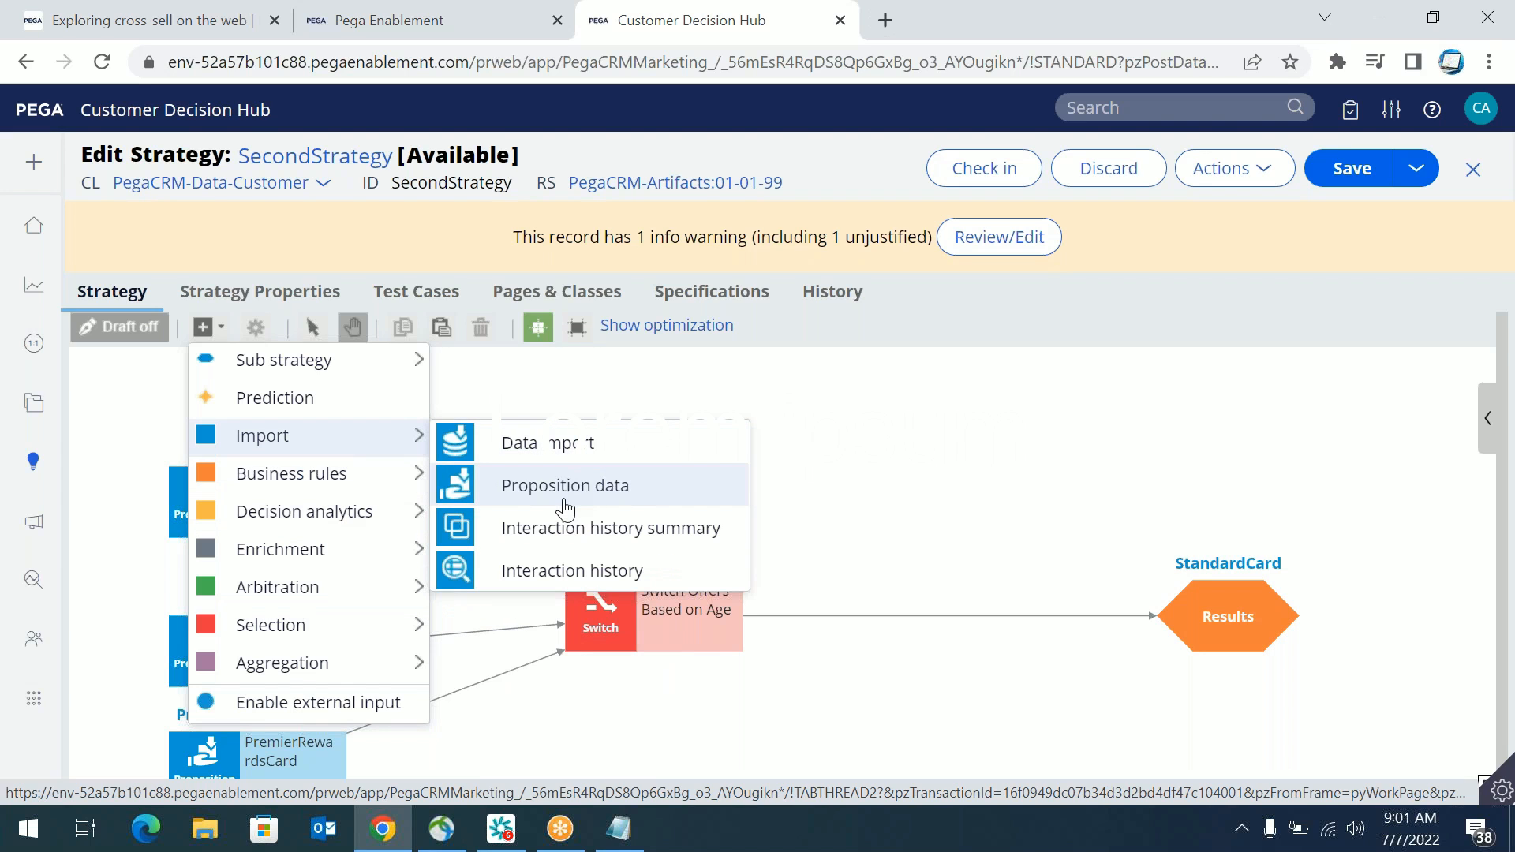